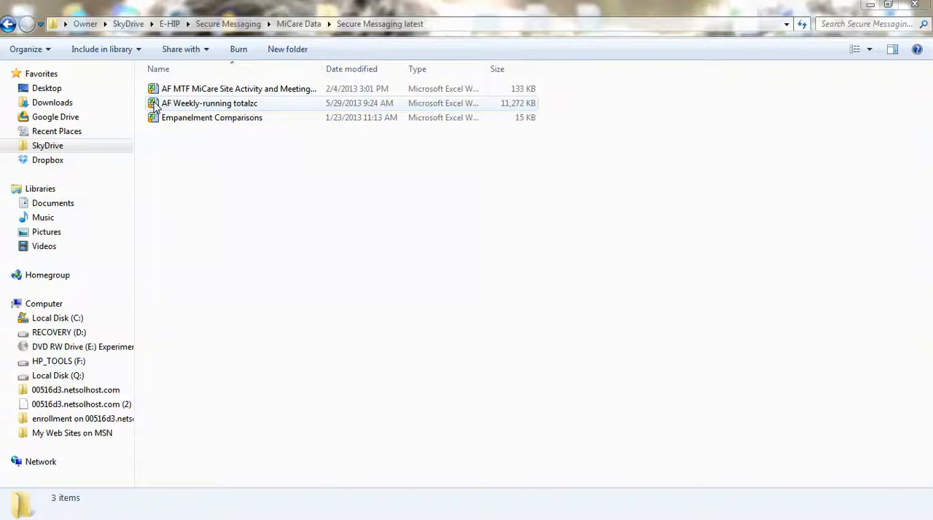
# Open the AF Weekly-running totalzc workbook and dismiss the Office activation wizard.
pyautogui.doubleClick(155, 106)
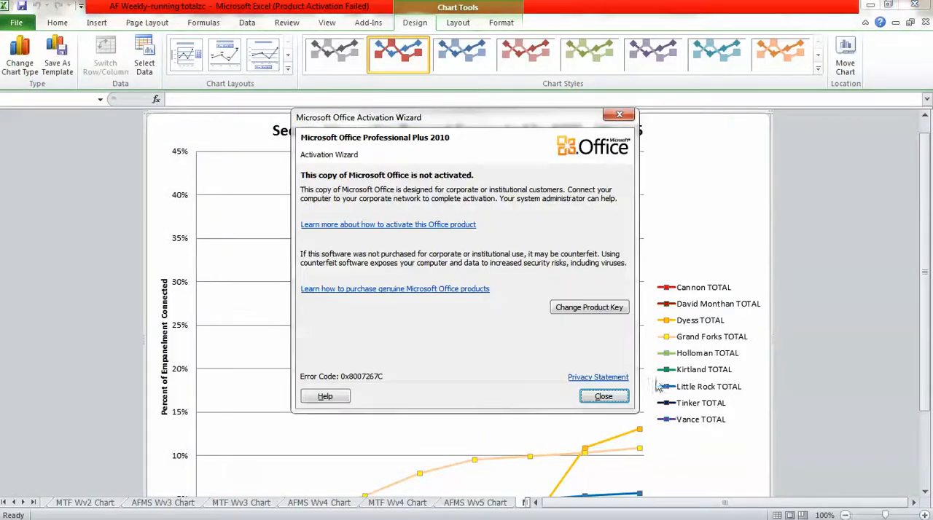
pyautogui.click(604, 397)
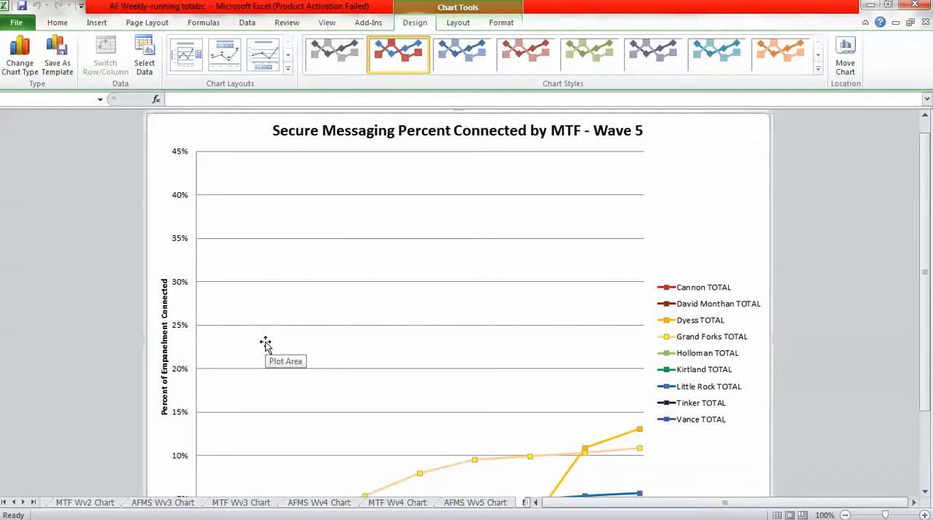
pyautogui.click(34, 503)
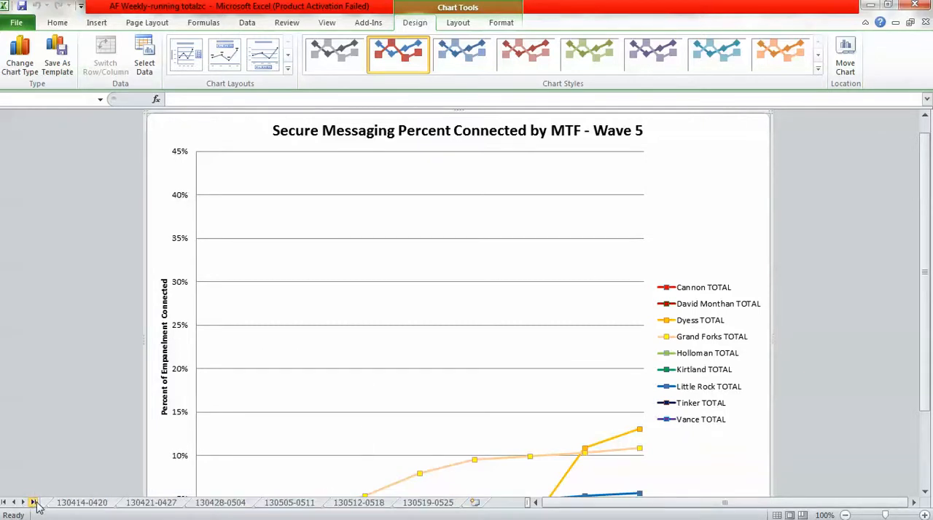
pyautogui.click(474, 503)
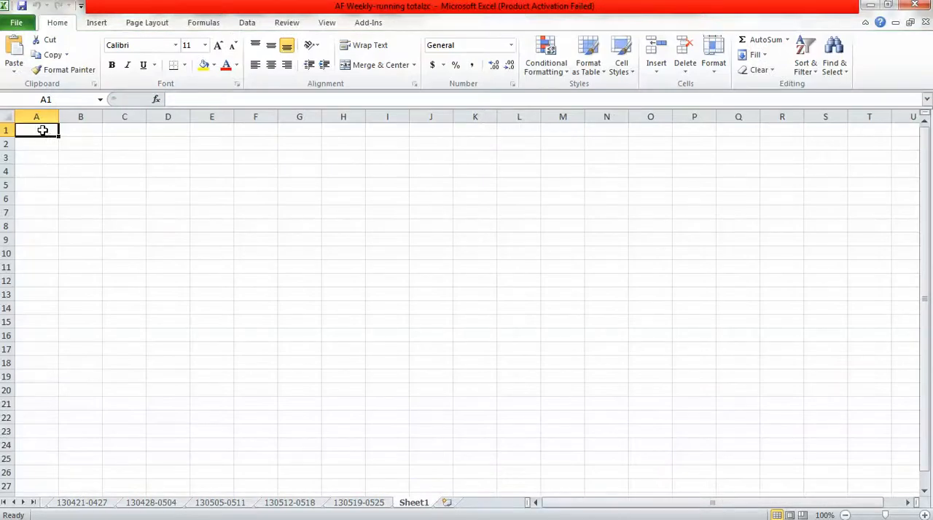
pyautogui.doubleClick(416, 504)
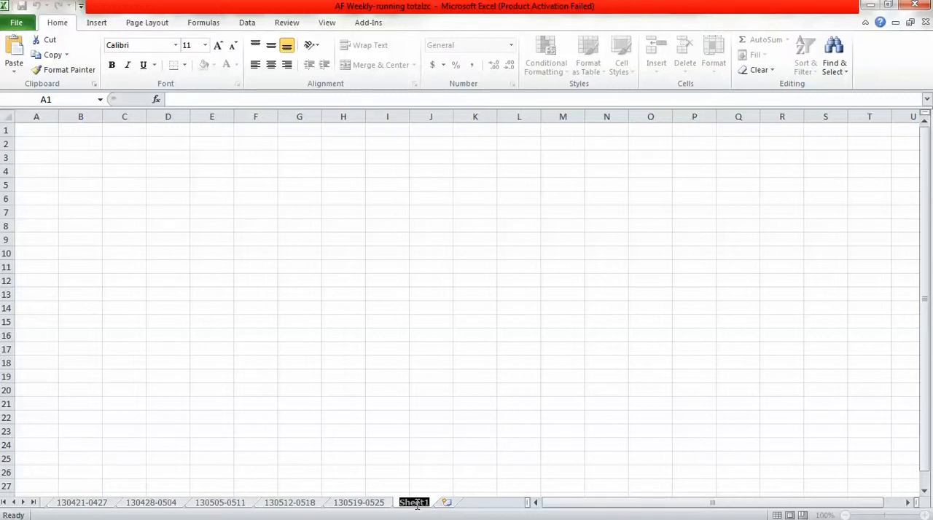
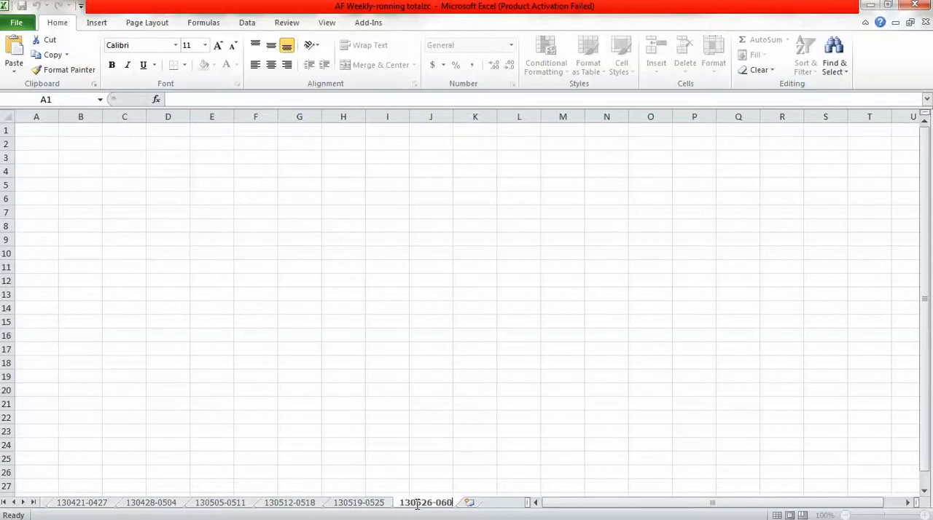
pyautogui.click(45, 130)
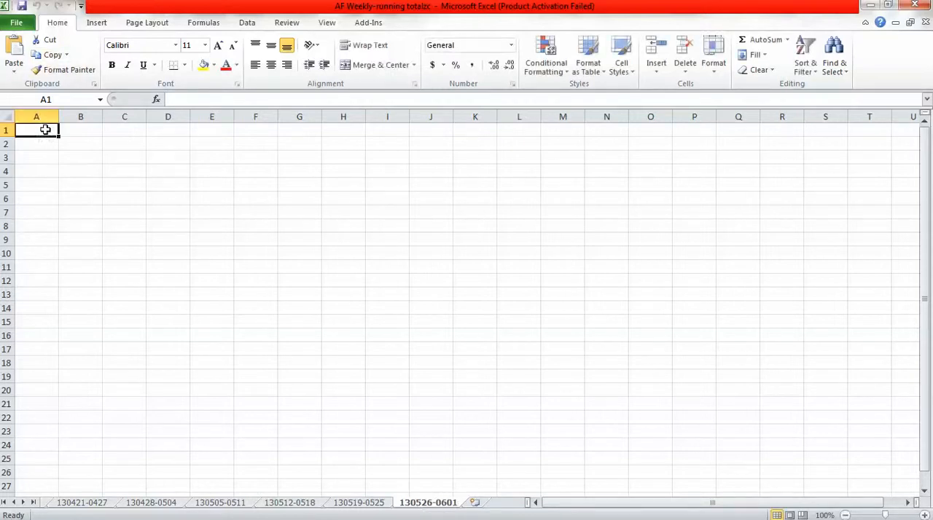
# Open the Running Totals sheet and bring the Week 70 column for 26-May-13 to 1-Jun-13 into view.
pyautogui.click(4, 503)
pyautogui.click(62, 505)
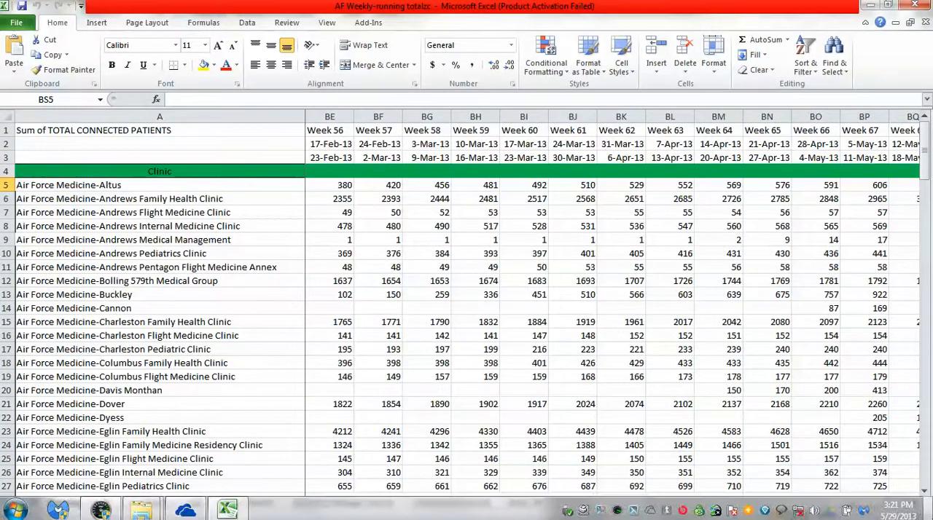
pyautogui.click(914, 502)
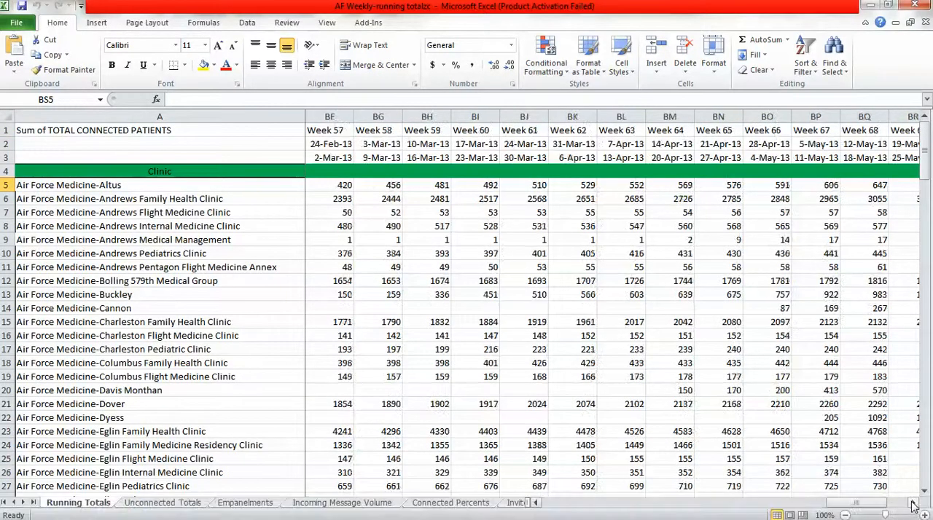
pyautogui.click(915, 503)
pyautogui.click(915, 503)
pyautogui.click(915, 502)
pyautogui.click(915, 503)
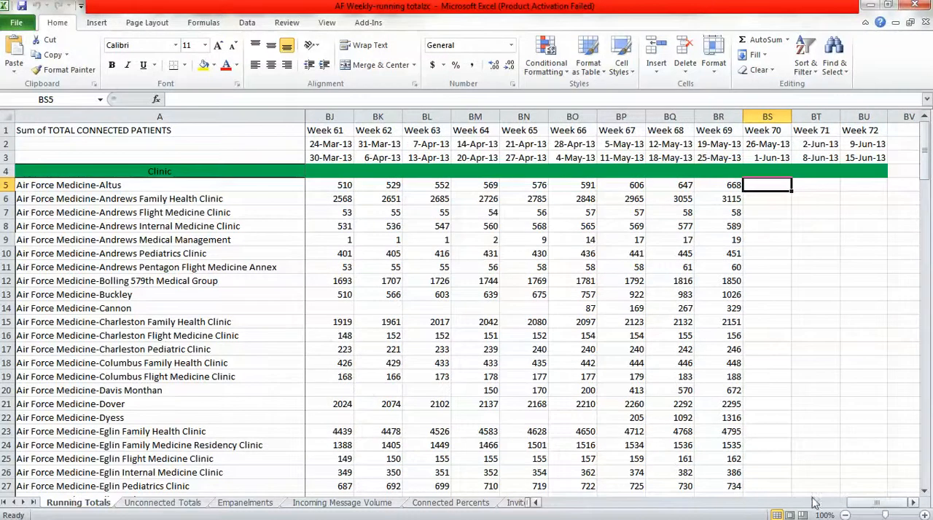
pyautogui.click(539, 505)
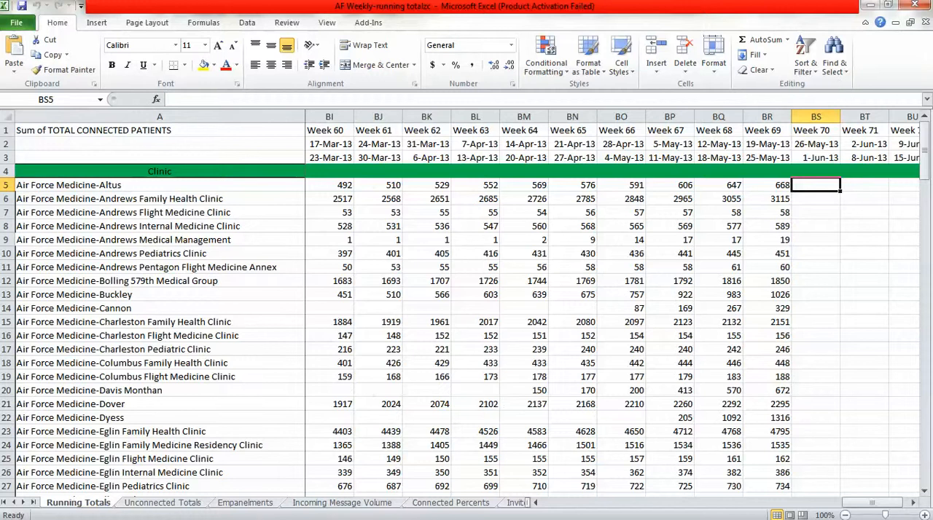
# Open the AF MTF MiCare Site Activity and Meeting Tracking Dashboard workbook and check Goodfellow's Onsite TSWF Training date.
pyautogui.moveTo(148, 514)
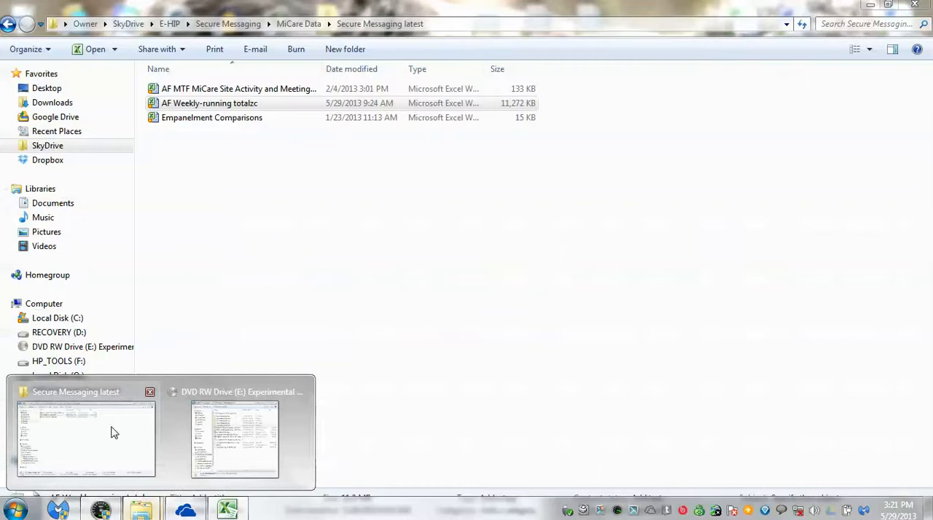
pyautogui.click(113, 433)
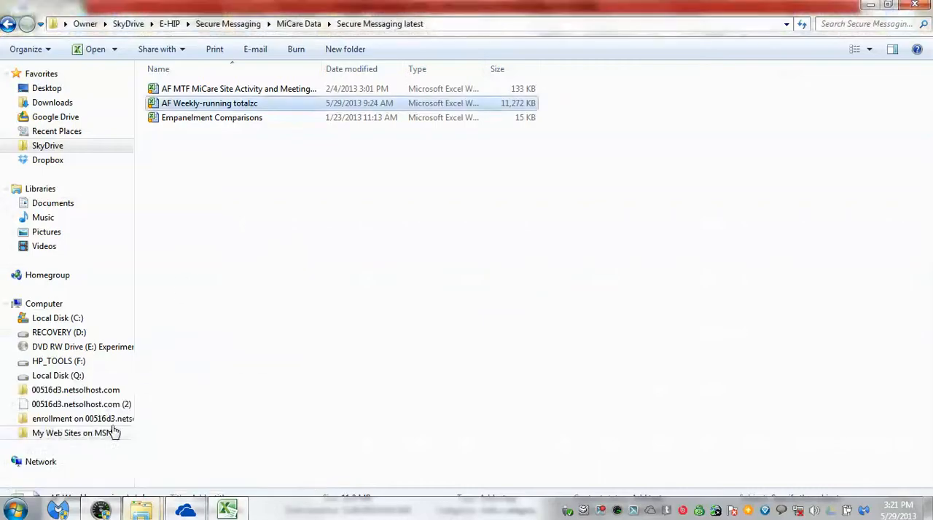
pyautogui.doubleClick(202, 88)
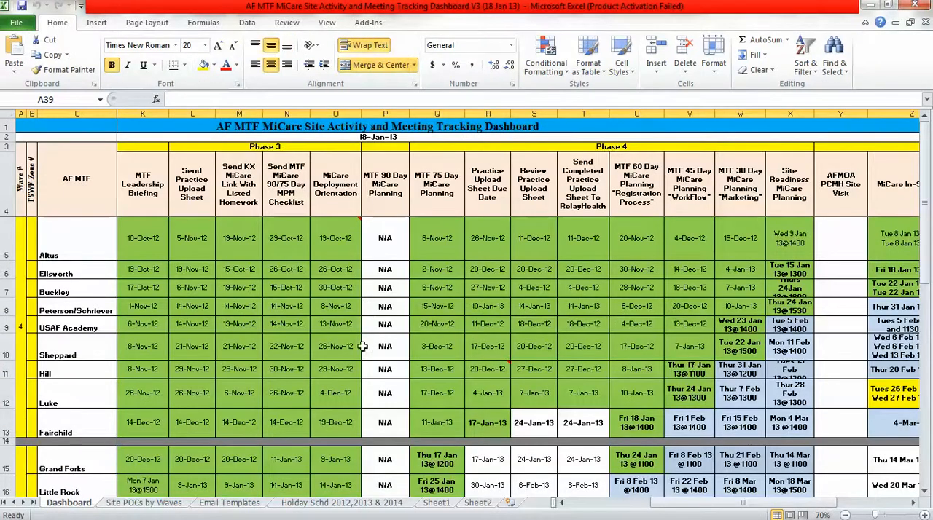
pyautogui.scroll(-4, 362, 347)
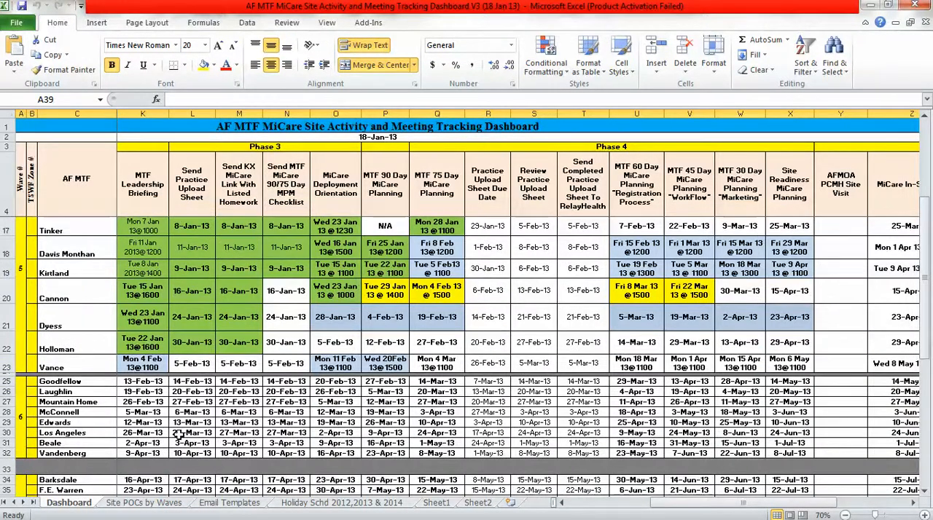
pyautogui.click(78, 381)
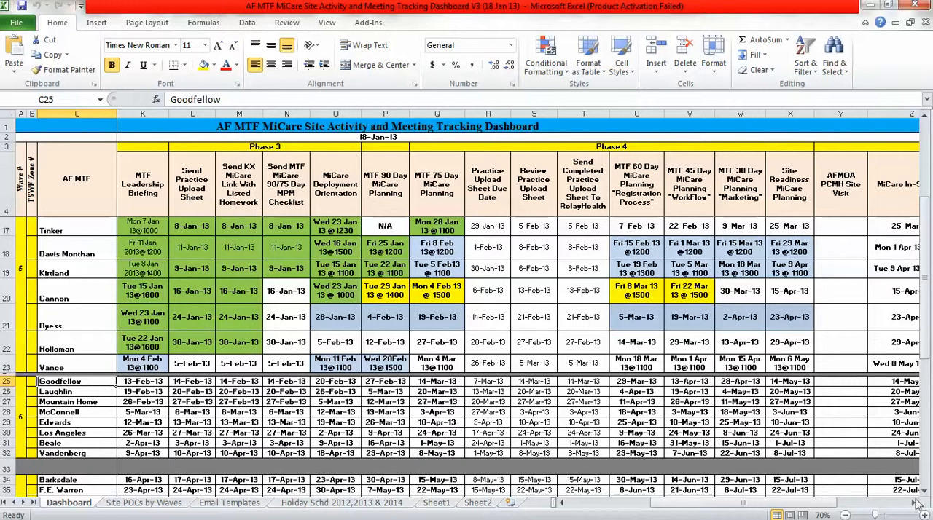
pyautogui.moveTo(813, 504); pyautogui.dragTo(853, 510)
pyautogui.click(820, 382)
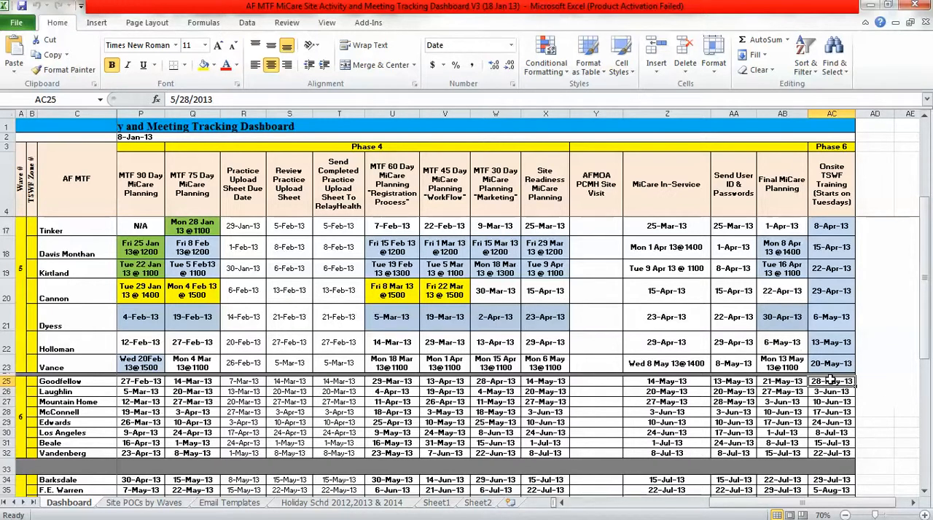
# Review the AF MTF column of the Dashboard sheet where wave 5 ends with Vance and wave 6 starts with Goodfellow.
pyautogui.moveTo(842, 505); pyautogui.dragTo(659, 501)
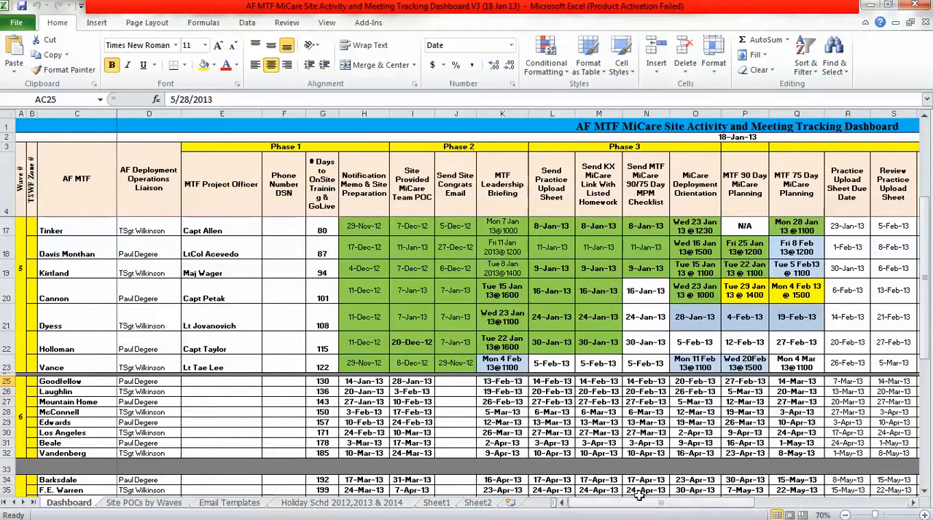
pyautogui.click(60, 381)
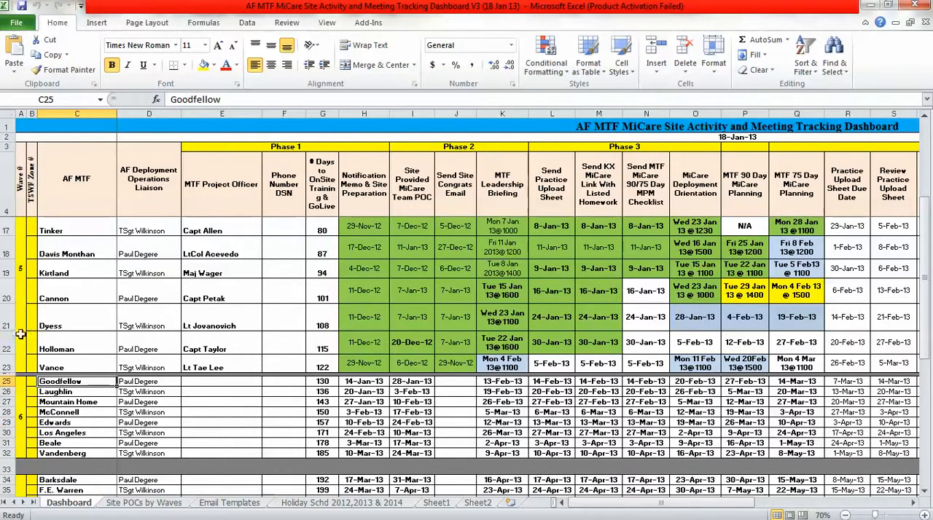
pyautogui.click(60, 362)
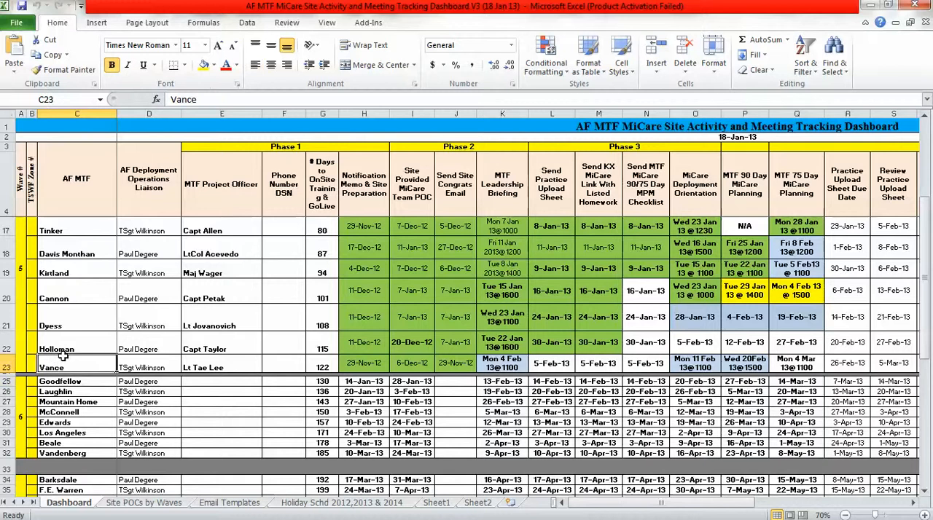
pyautogui.click(137, 358)
pyautogui.click(84, 368)
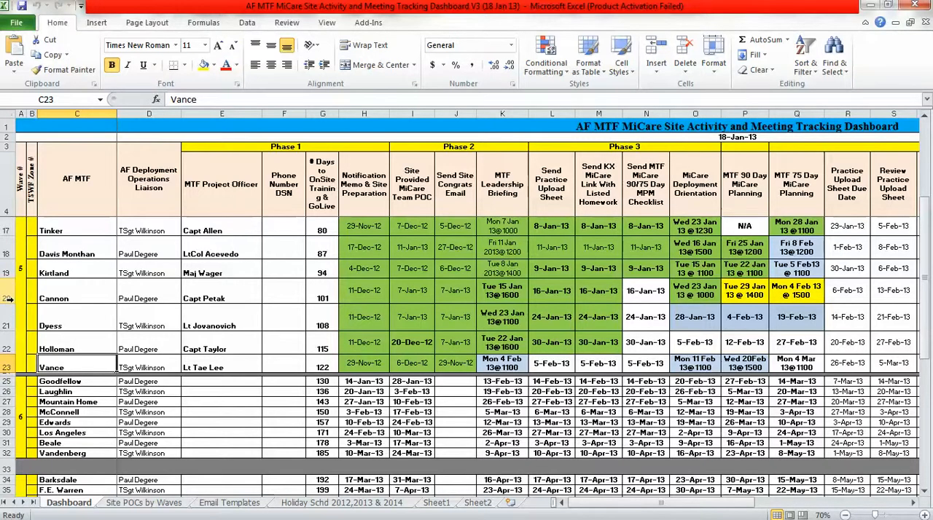
pyautogui.click(60, 379)
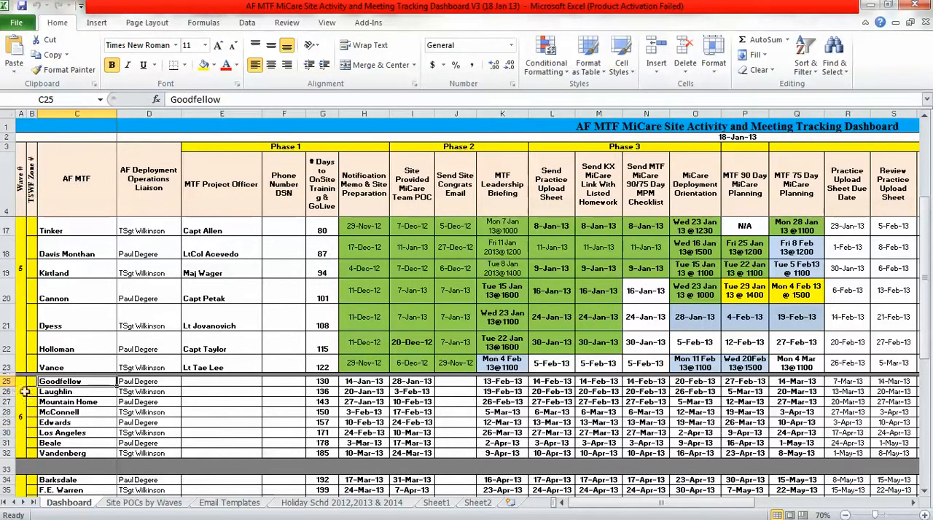
pyautogui.moveTo(19, 518)
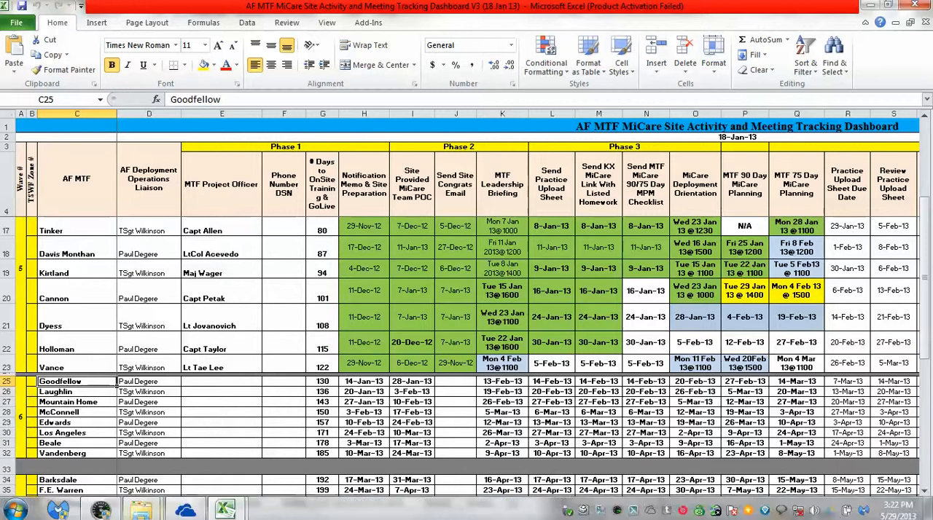
pyautogui.moveTo(226, 510)
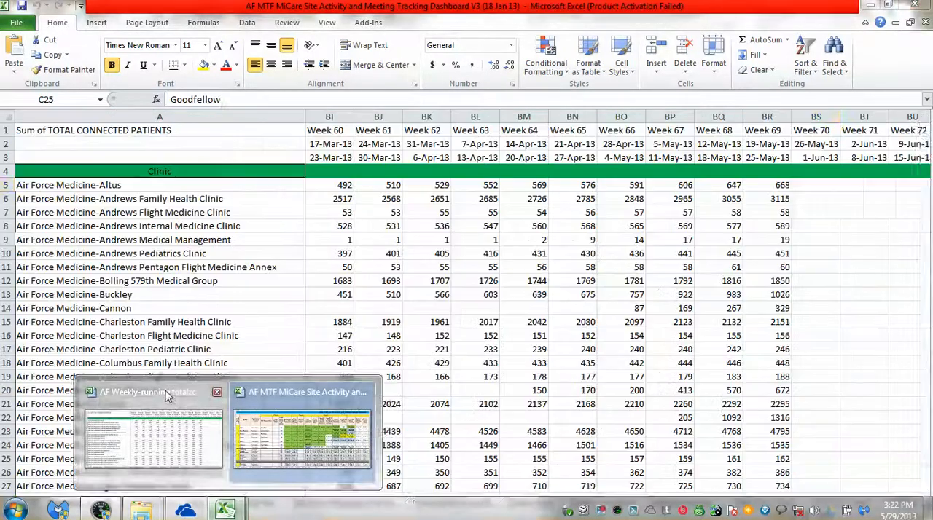
pyautogui.click(166, 396)
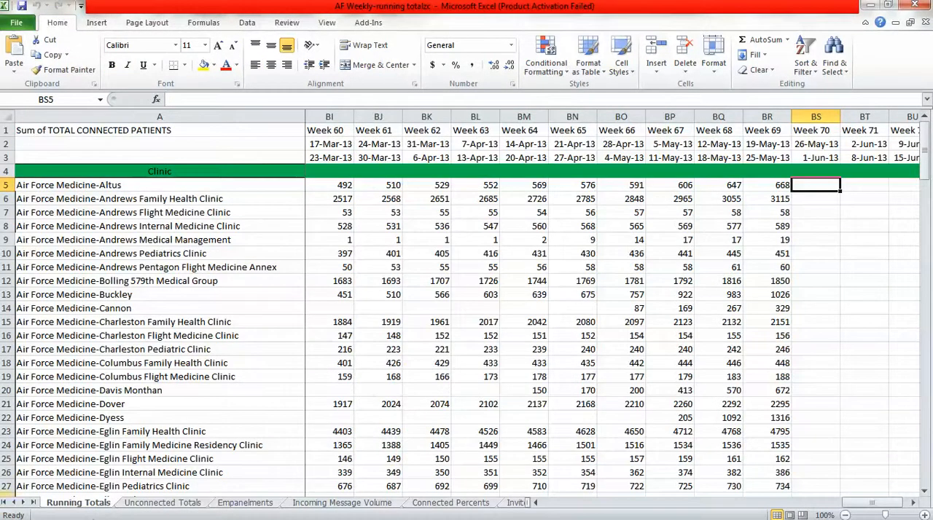
pyautogui.click(33, 503)
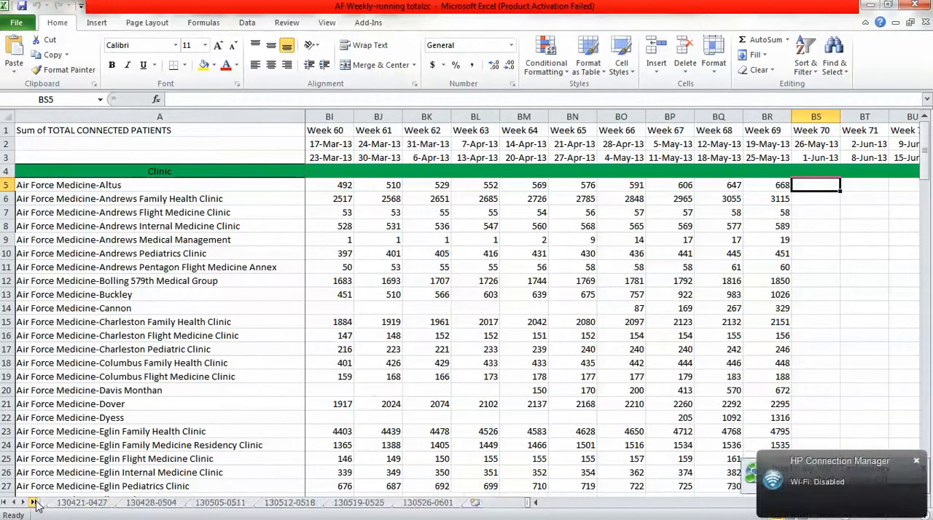
pyautogui.click(924, 420)
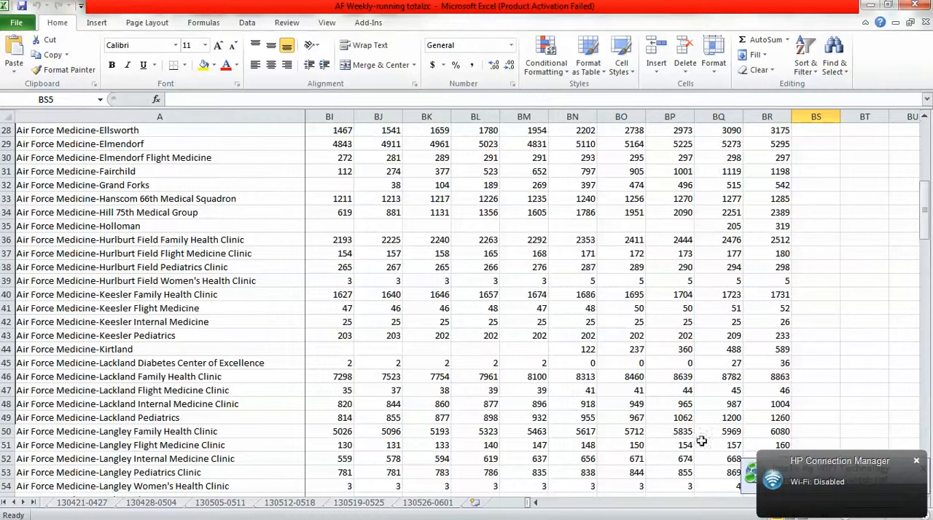
pyautogui.click(367, 505)
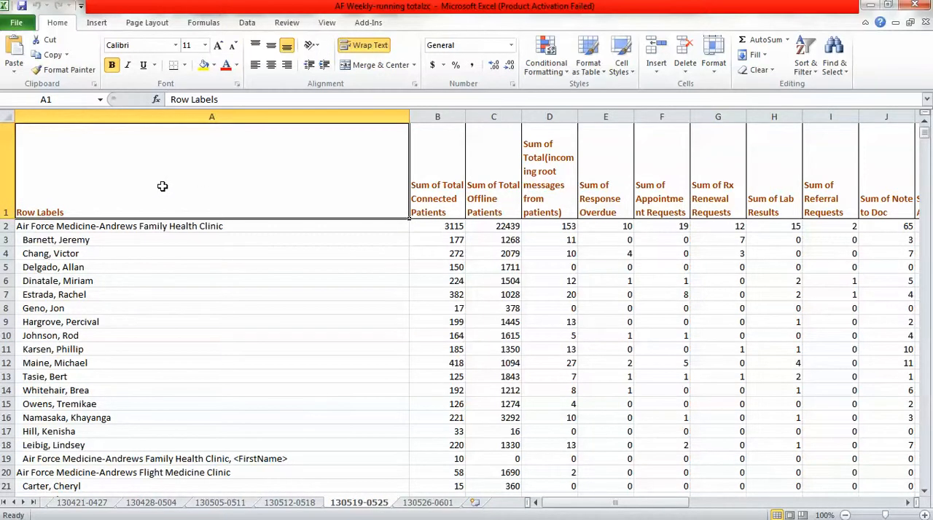
pyautogui.hotkey('ctrl', 'f')
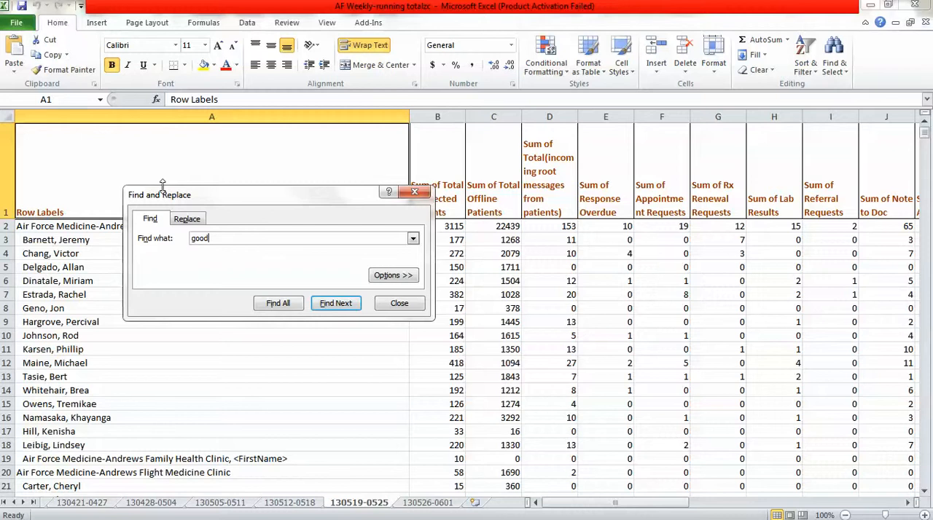
pyautogui.click(335, 304)
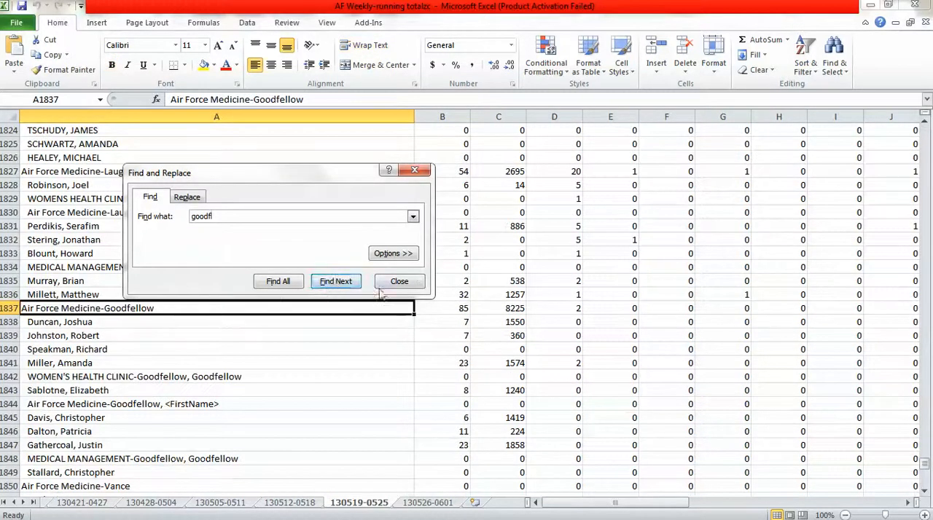
pyautogui.click(410, 283)
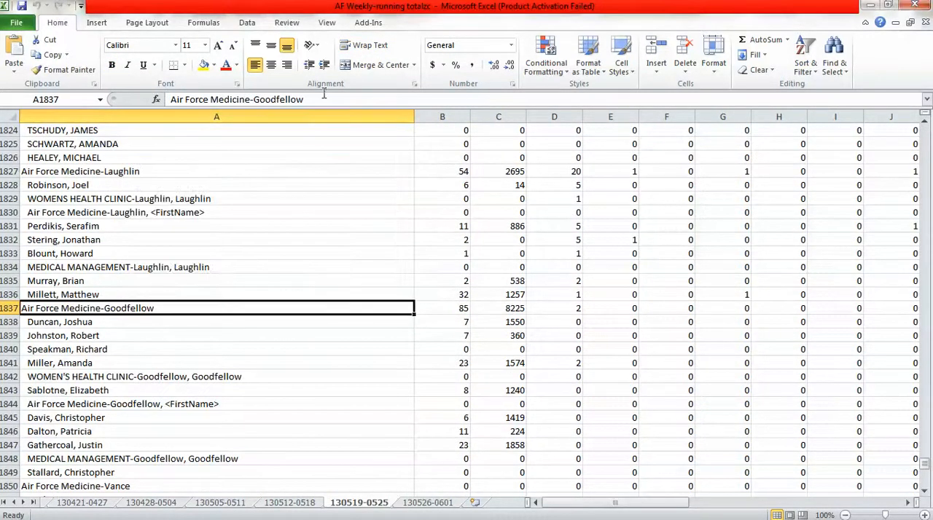
# Copy the clinic name "Air Force Medicine-Goodfellow" from cell A1837 and return to the first rows of the Running Totals sheet.
pyautogui.moveTo(324, 100); pyautogui.dragTo(326, 83)
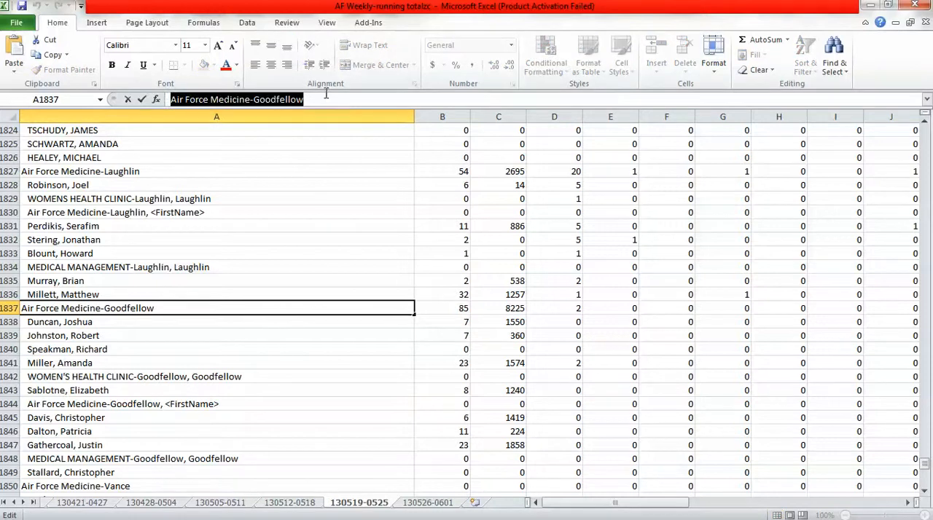
pyautogui.click(325, 98)
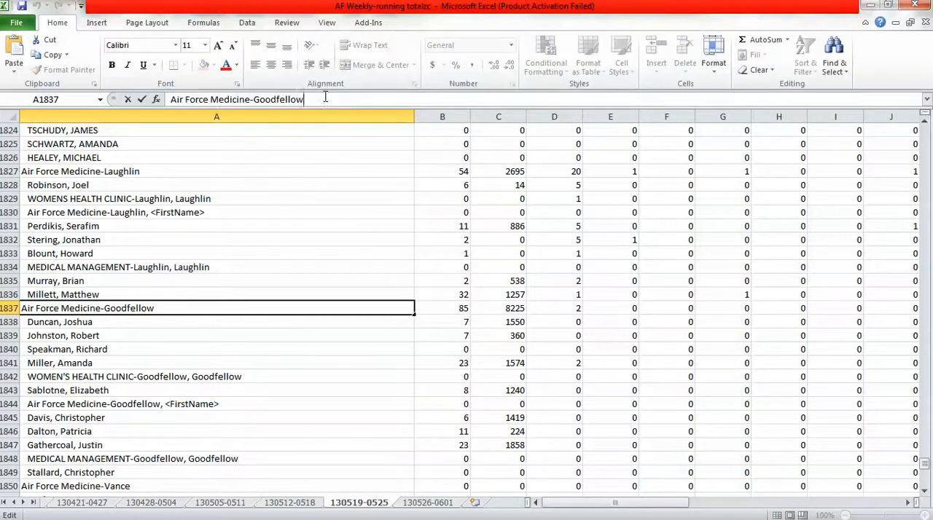
pyautogui.click(5, 503)
pyautogui.click(78, 503)
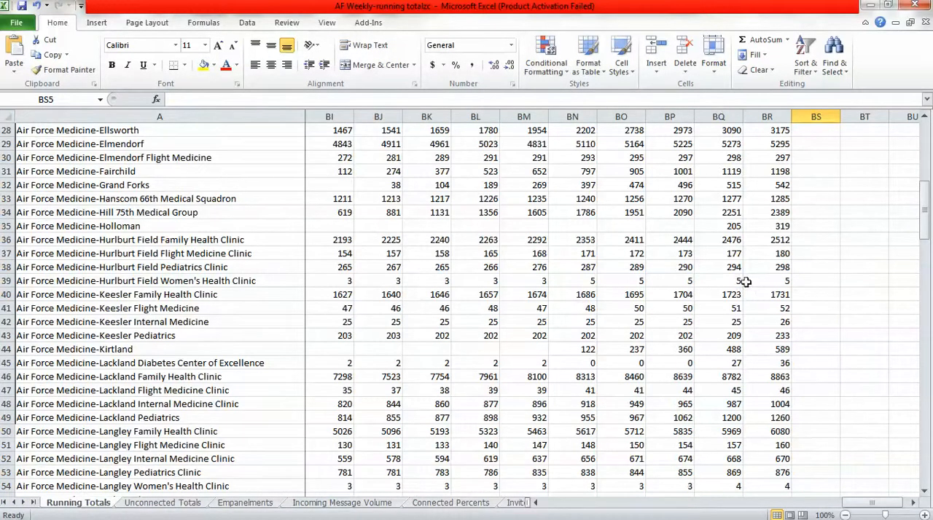
pyautogui.click(924, 172)
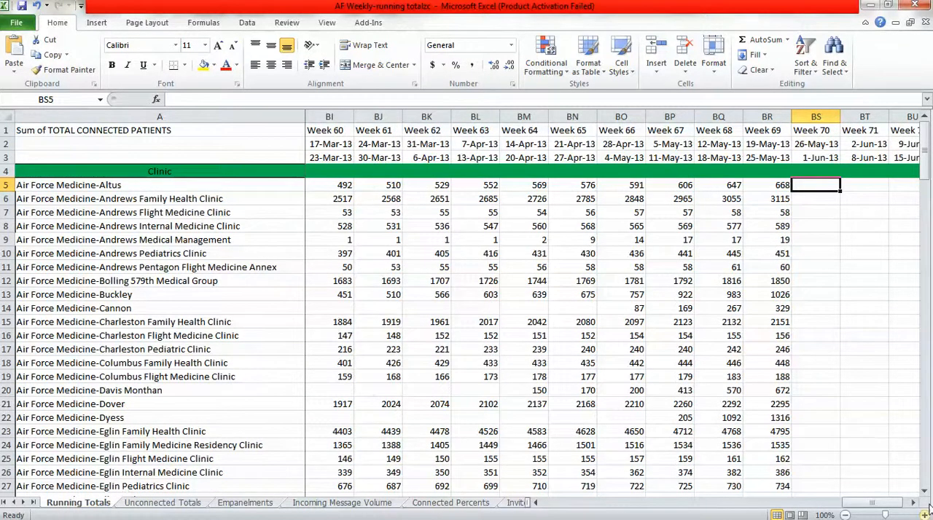
# Insert a blank row above Air Force Medicine-Grand Forks on the Running Totals sheet and select its clinic cell A32.
pyautogui.click(924, 477)
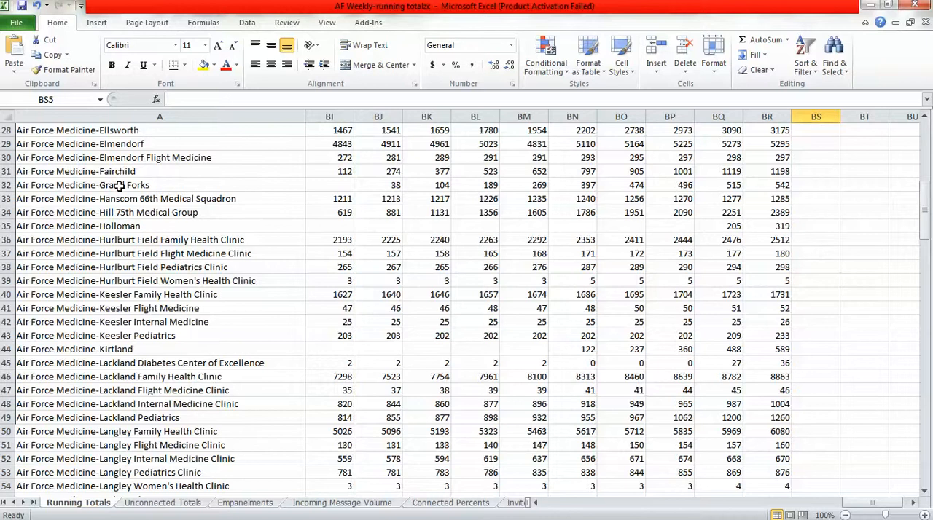
pyautogui.click(6, 185)
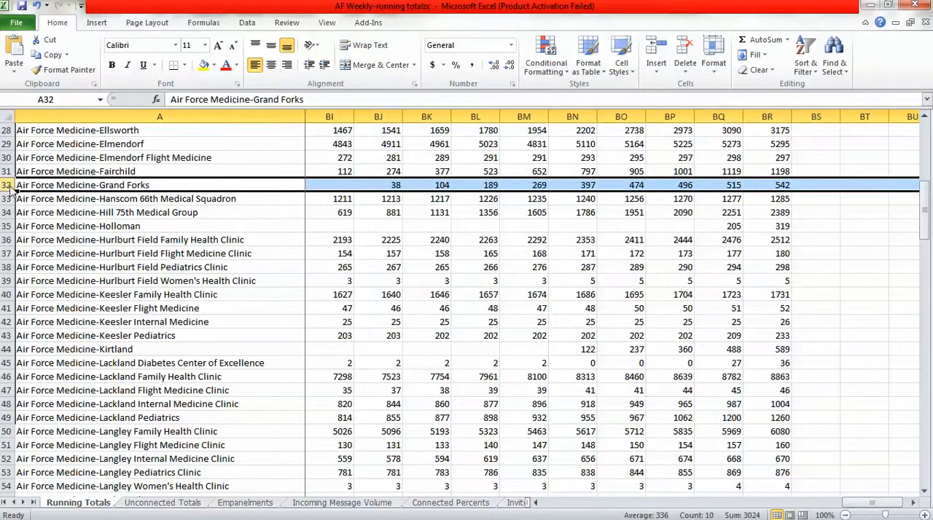
pyautogui.rightClick(10, 192)
pyautogui.click(34, 277)
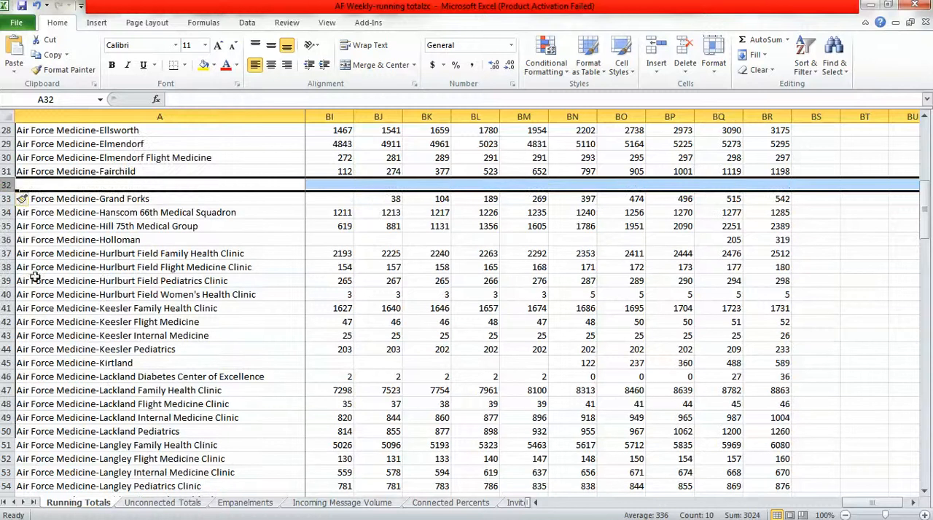
pyautogui.click(85, 185)
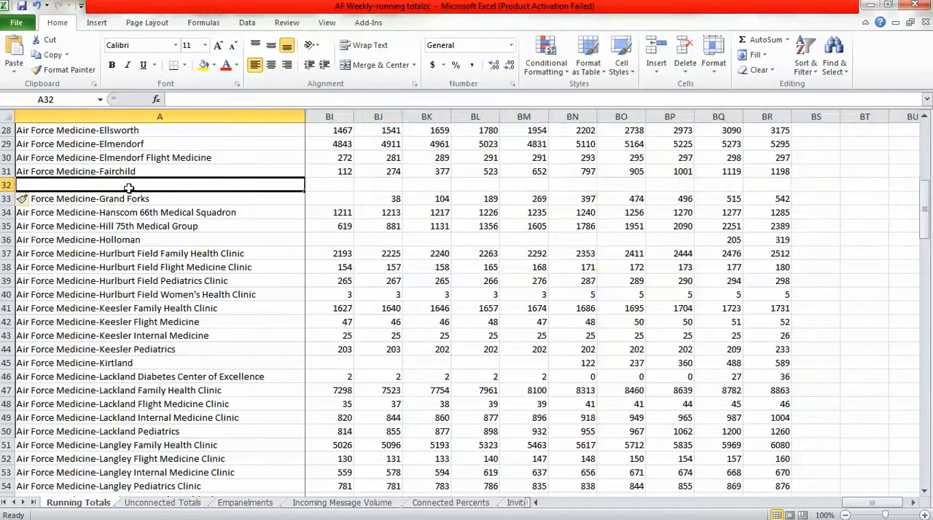
pyautogui.click(33, 502)
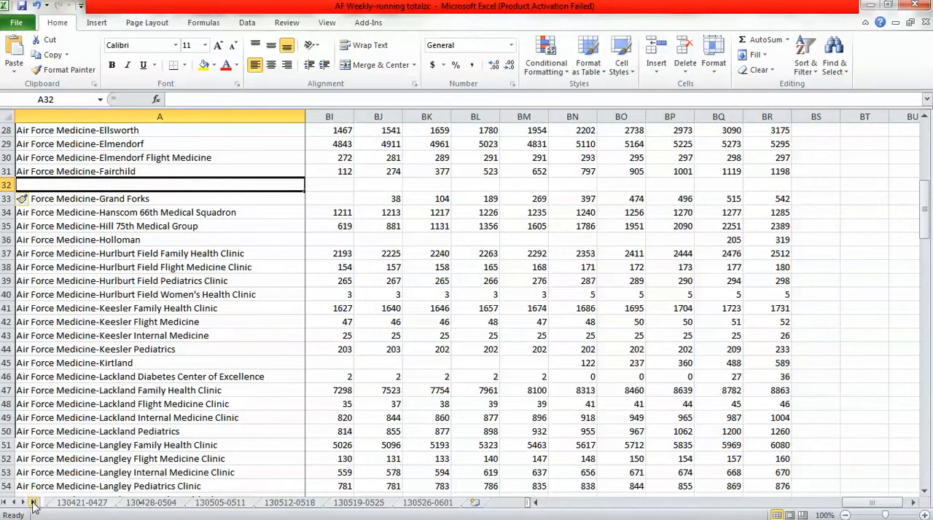
pyautogui.click(359, 503)
pyautogui.tripleClick(332, 100)
pyautogui.hotkey('ctrl', 'c')
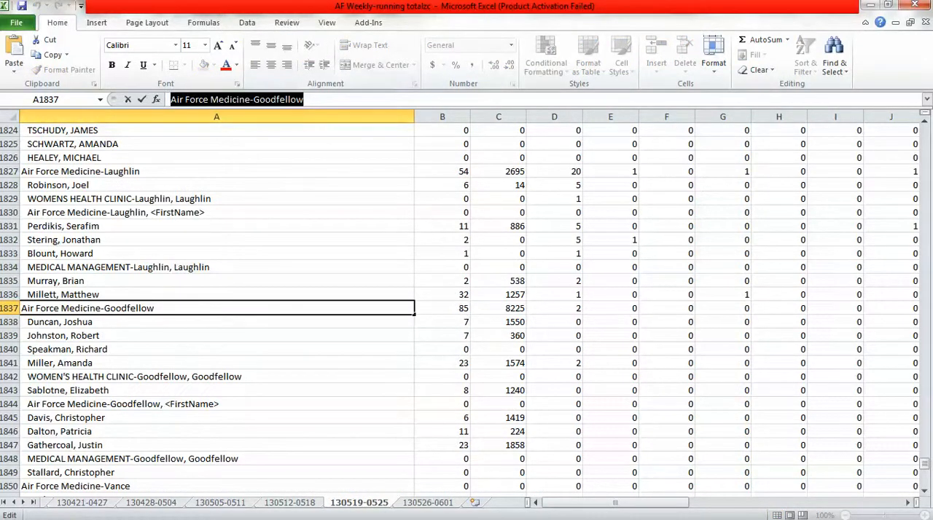
pyautogui.click(5, 503)
pyautogui.click(63, 504)
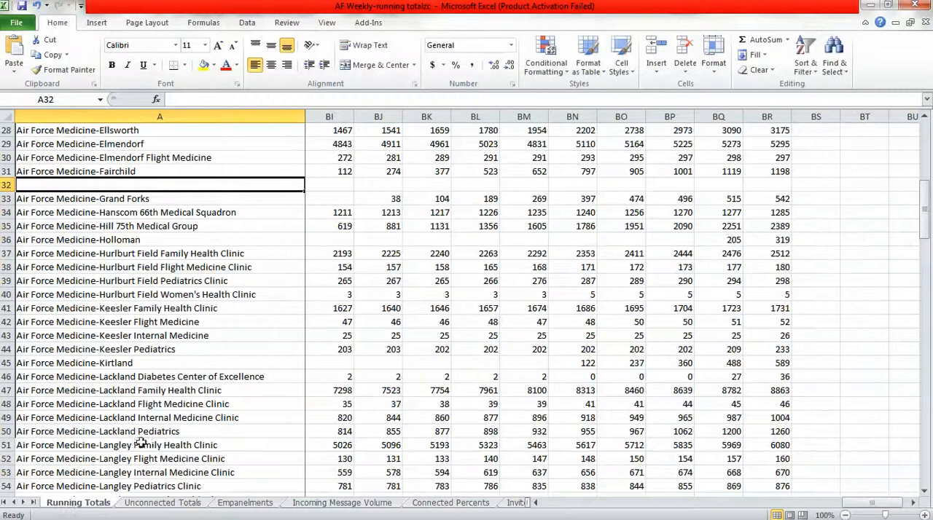
pyautogui.click(211, 100)
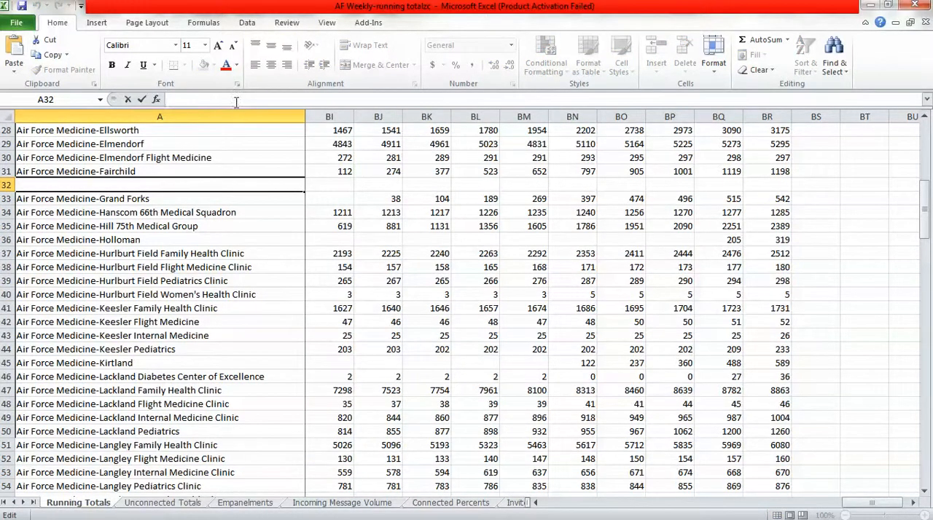
pyautogui.hotkey('ctrl', 'v')
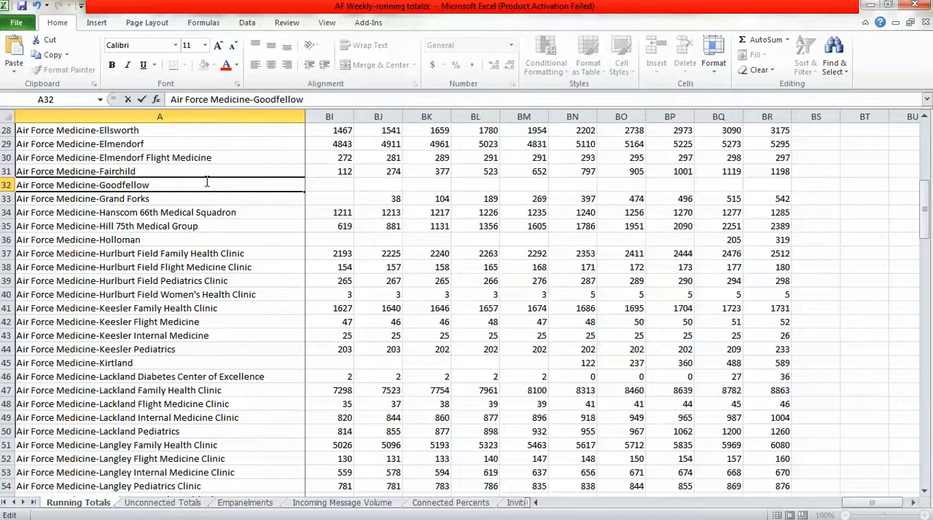
pyautogui.click(809, 187)
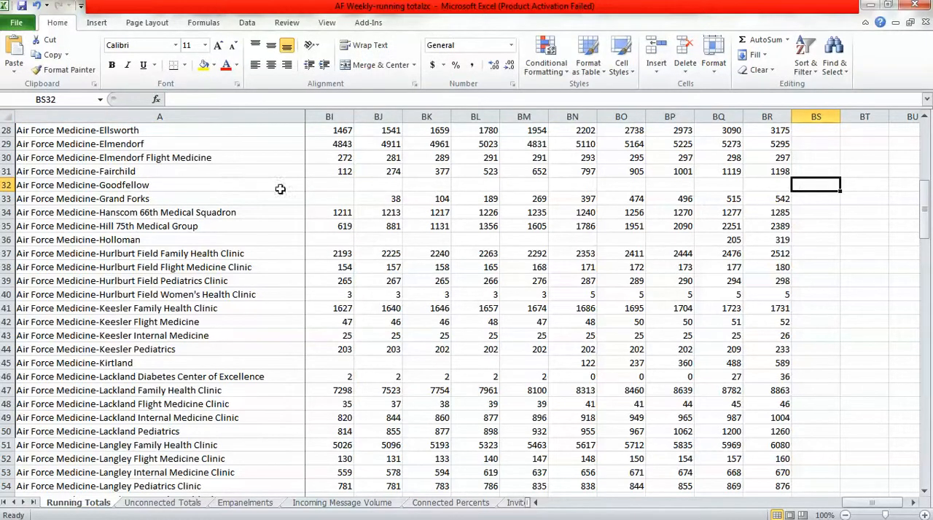
pyautogui.click(164, 184)
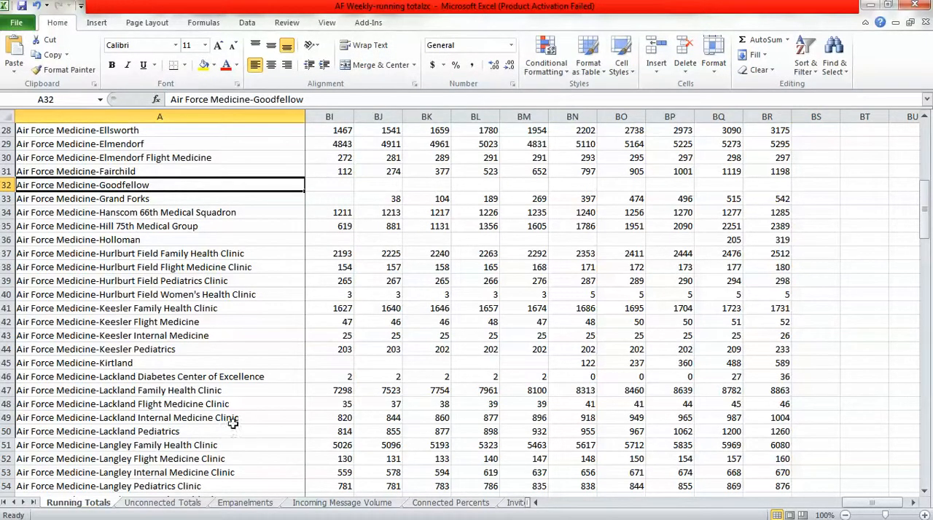
# Insert a blank row above Air Force Medicine-Grand Forks on the Unconnected Totals sheet and select cell A32.
pyautogui.click(162, 503)
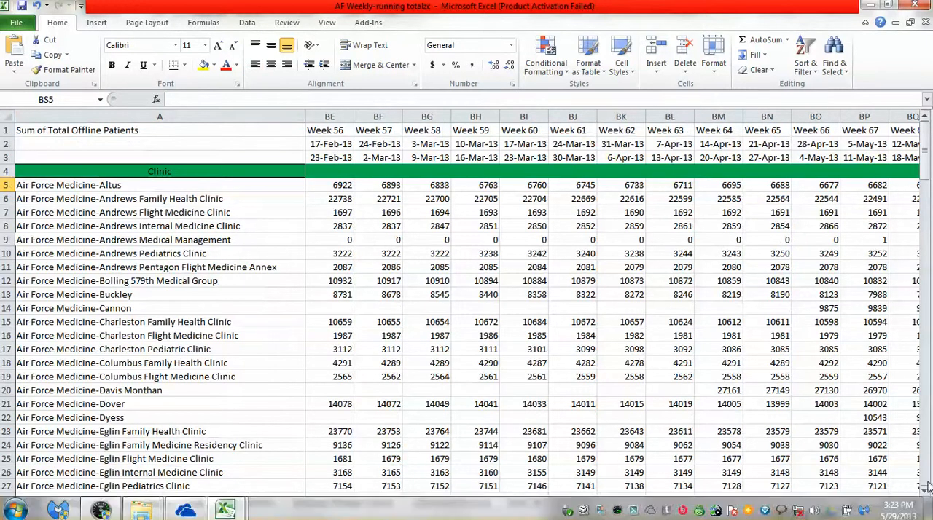
pyautogui.scroll(-8, 872, 457)
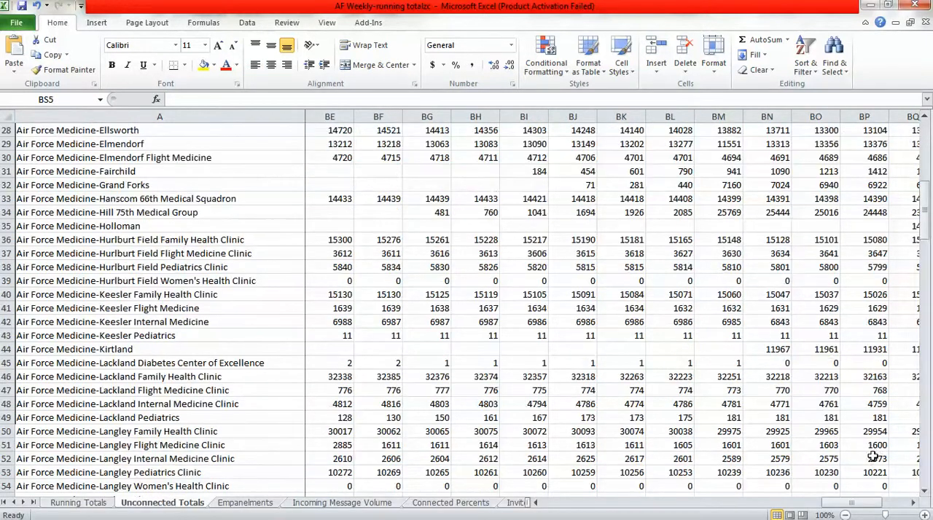
pyautogui.rightClick(6, 185)
pyautogui.click(48, 272)
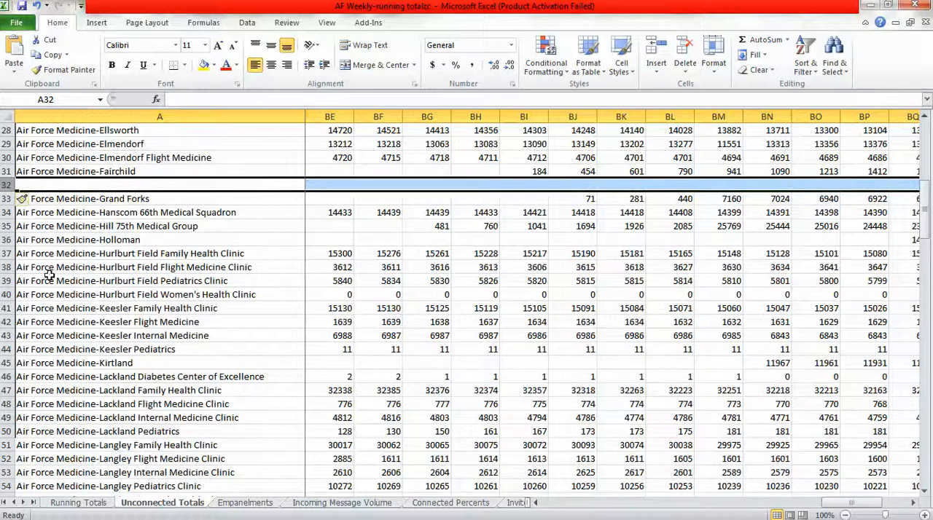
pyautogui.click(118, 183)
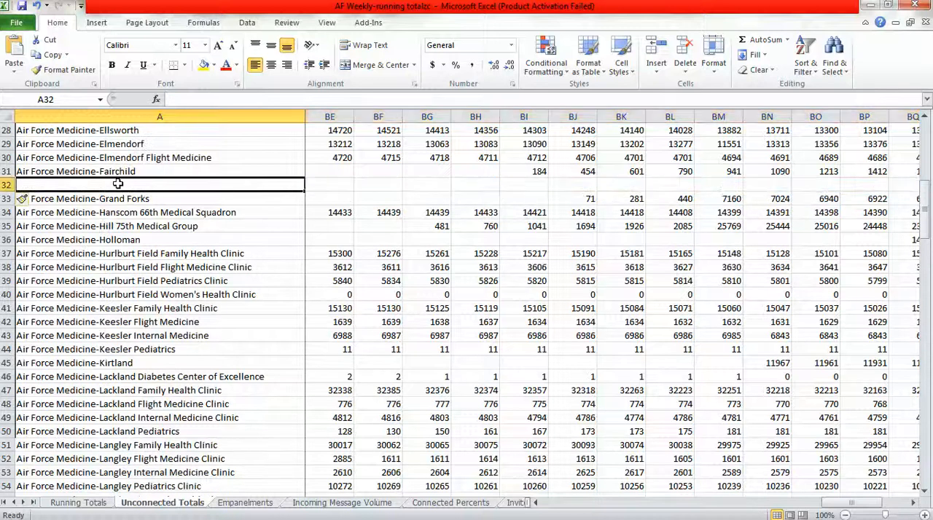
# Copy "Air Force Medicine-Goodfellow" from Running Totals cell A32 into cell A32 of the Unconnected Totals sheet.
pyautogui.click(91, 509)
pyautogui.hotkey('ctrl', 'c')
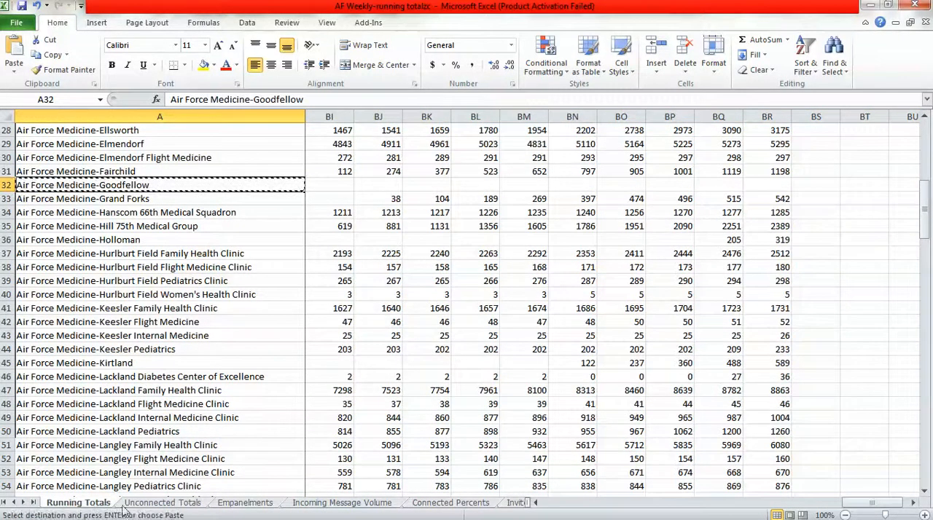
pyautogui.click(162, 502)
pyautogui.hotkey('ctrl', 'v')
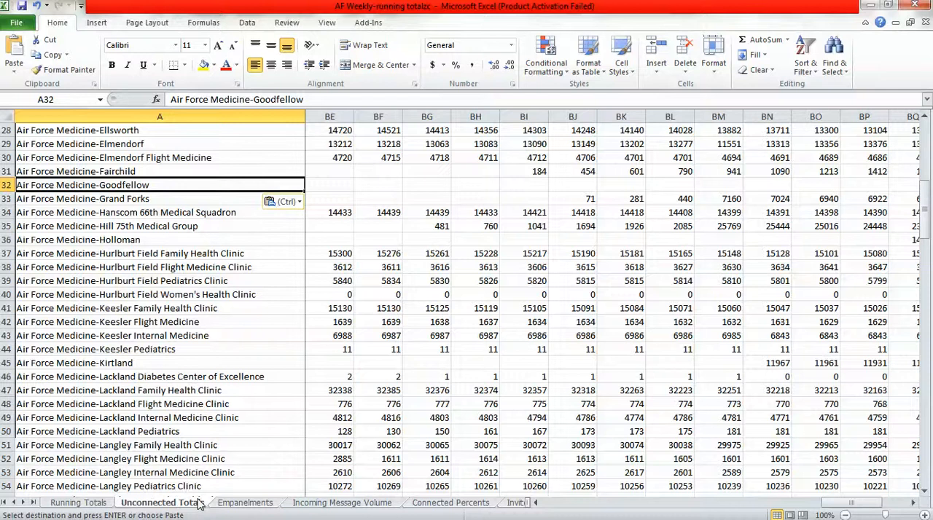
# Insert a blank row above Air Force Medicine-Grand Forks on the Empanelments sheet.
pyautogui.click(245, 503)
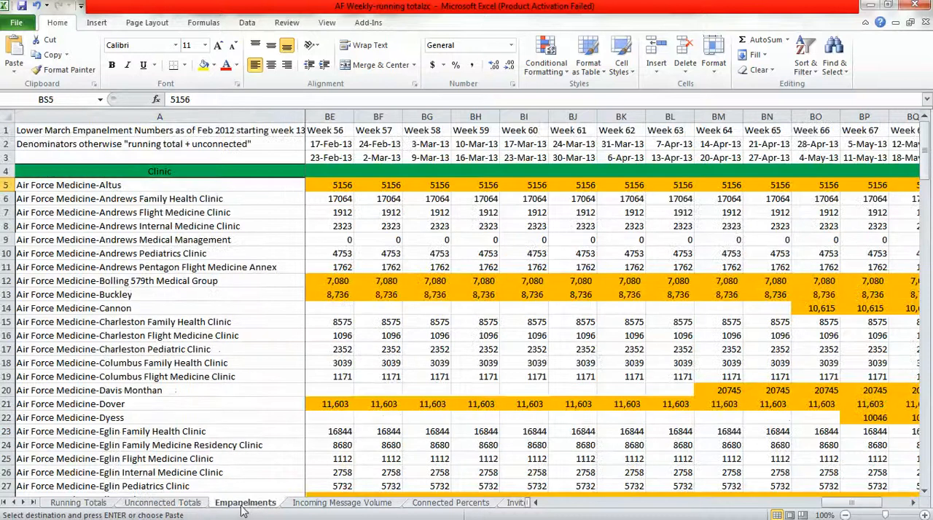
pyautogui.click(925, 486)
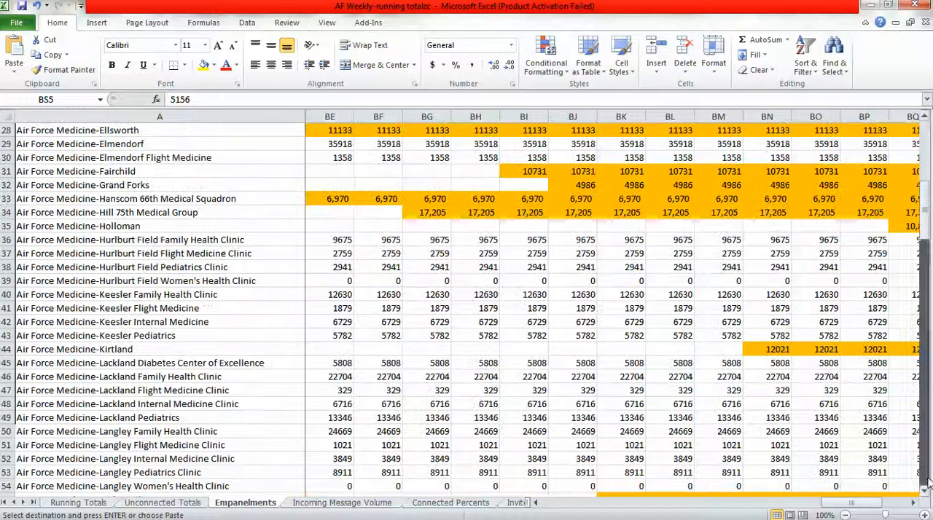
pyautogui.click(6, 185)
pyautogui.rightClick(7, 185)
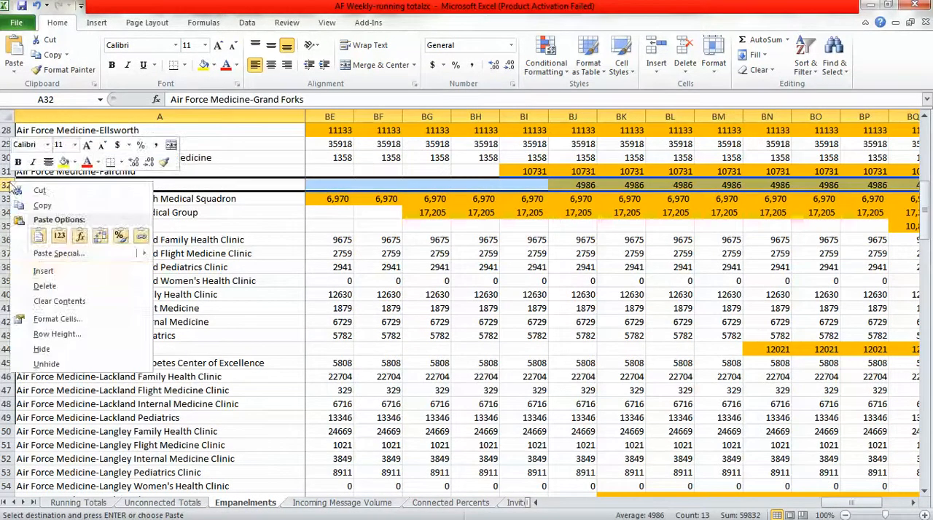
pyautogui.click(43, 271)
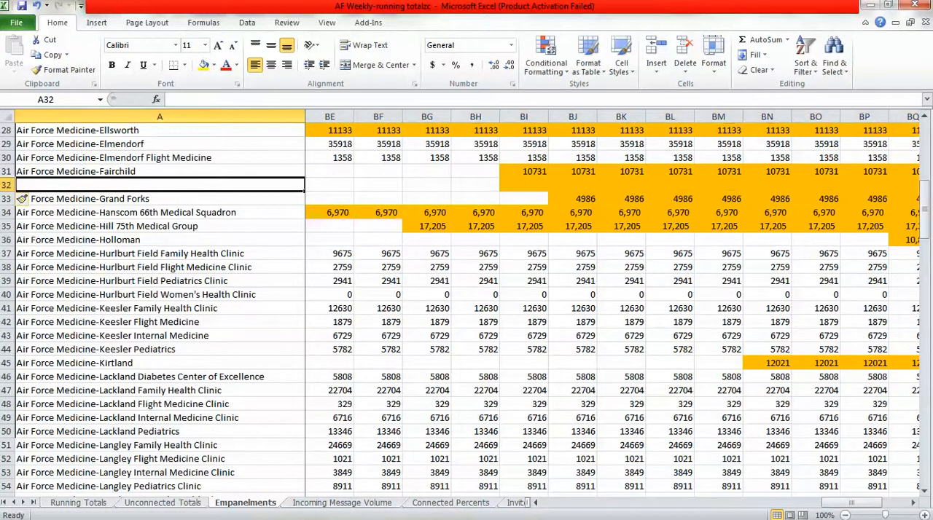
# Copy "Air Force Medicine-Goodfellow" from Unconnected Totals cell A32 into cell A32 of the Empanelments sheet.
pyautogui.click(176, 508)
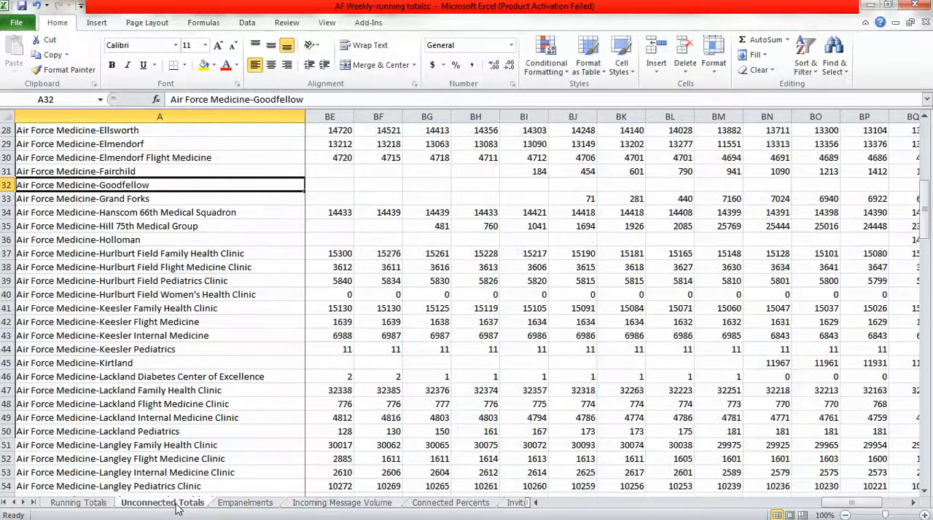
pyautogui.hotkey('ctrl', 'c')
pyautogui.click(232, 508)
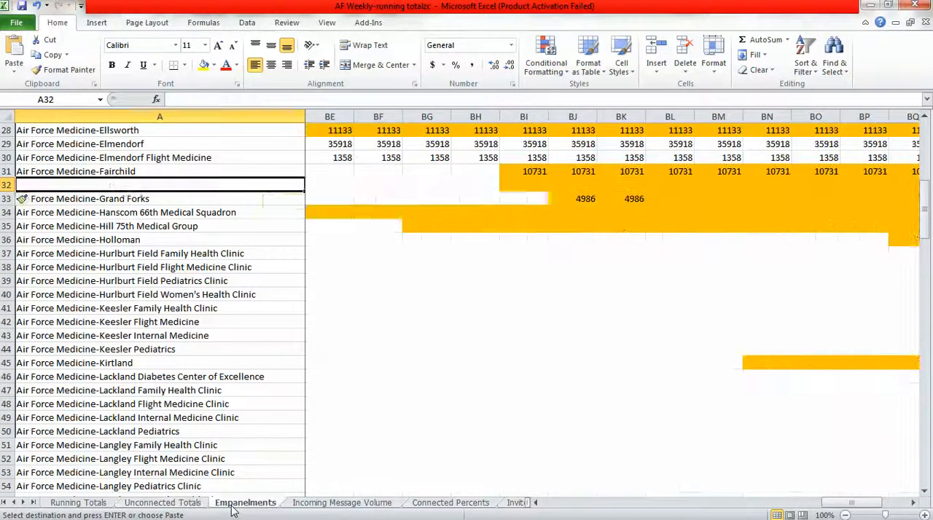
pyautogui.hotkey('ctrl', 'v')
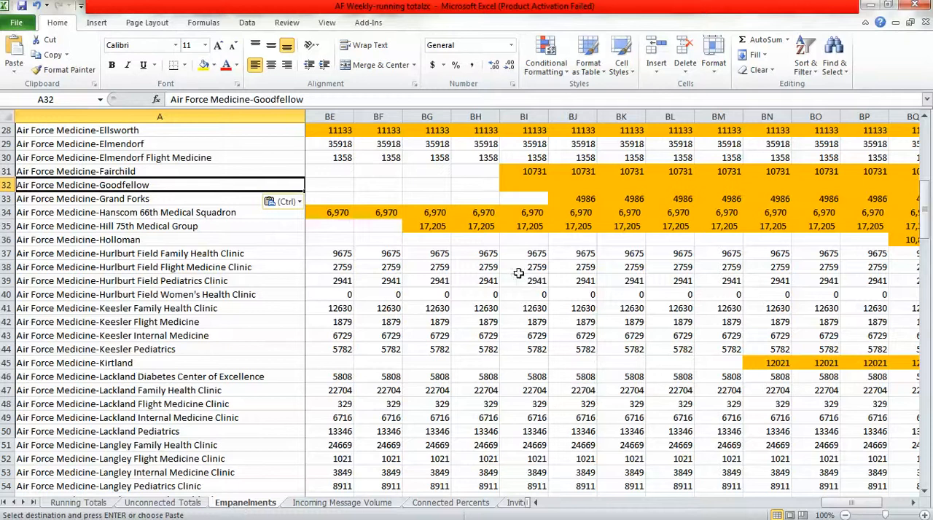
# Remove the orange fill from the Goodfellow row on Empanelments by autofilling blank cell BH32 across to BS32.
pyautogui.click(913, 503)
pyautogui.click(913, 503)
pyautogui.click(913, 503)
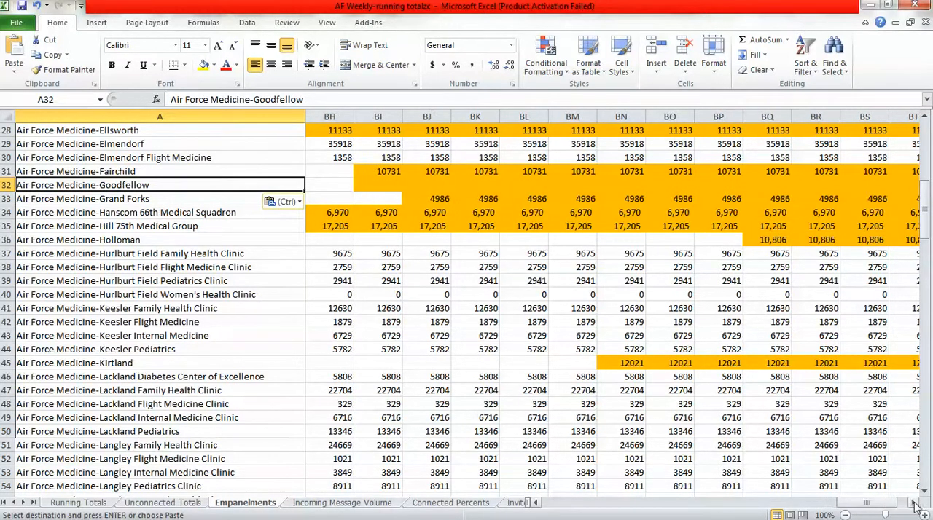
pyautogui.click(329, 185)
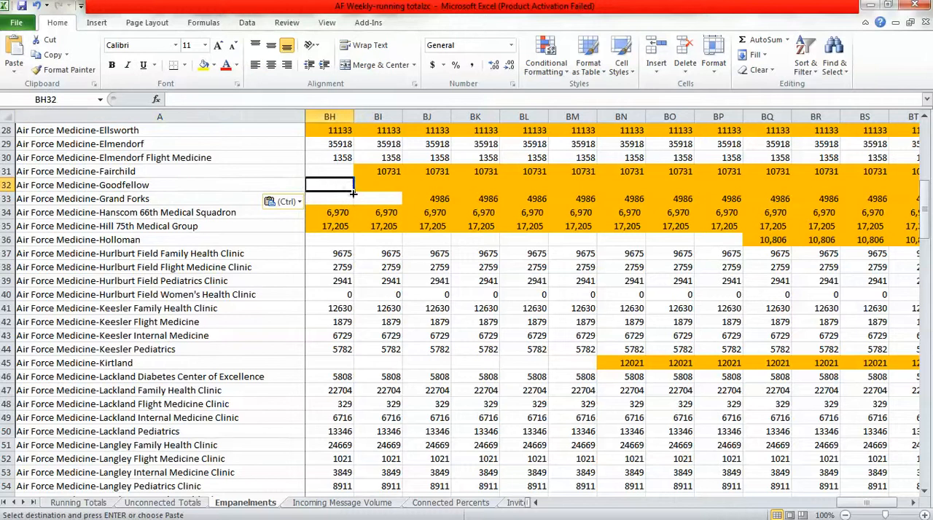
pyautogui.moveTo(354, 192); pyautogui.dragTo(864, 188)
pyautogui.click(866, 185)
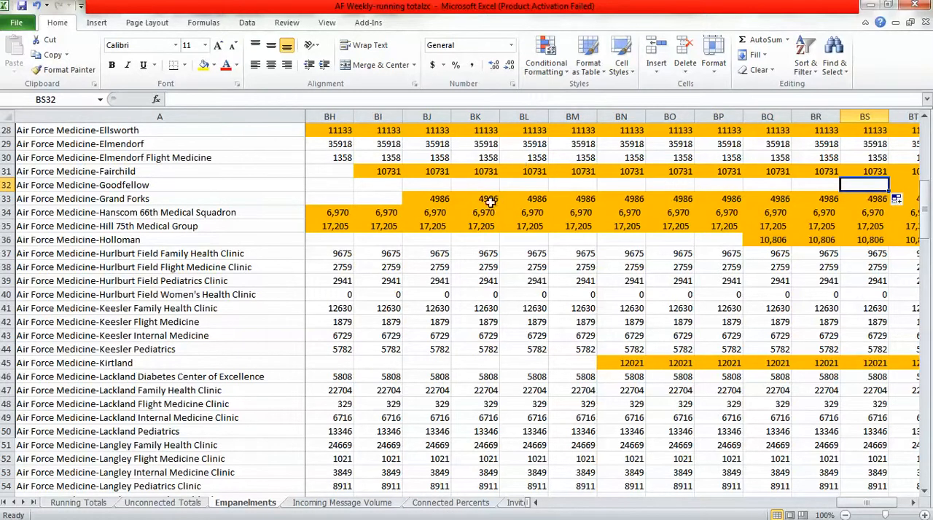
# Check which column holds Week 70 and restore the orange fill in BS32 by autofilling BT32 back one cell.
pyautogui.moveTo(924, 517)
pyautogui.click(915, 503)
pyautogui.click(916, 503)
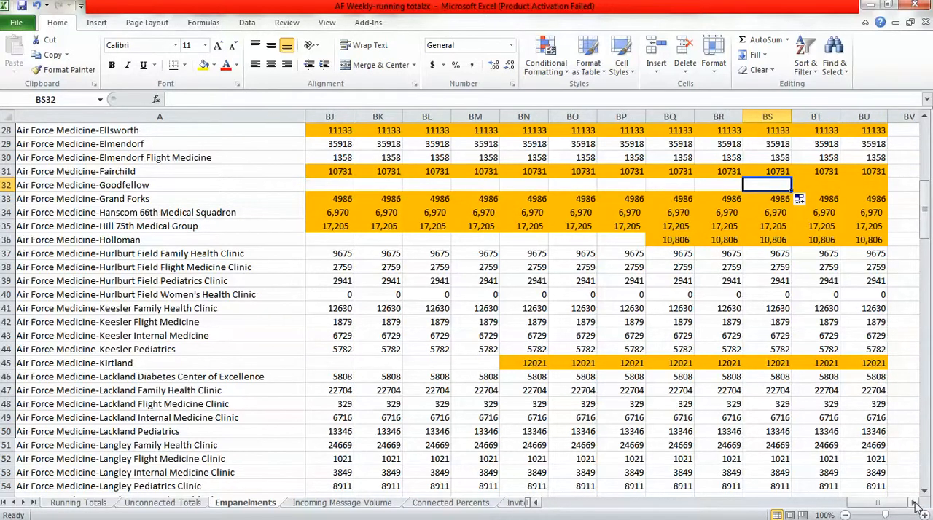
pyautogui.moveTo(924, 212); pyautogui.dragTo(924, 142)
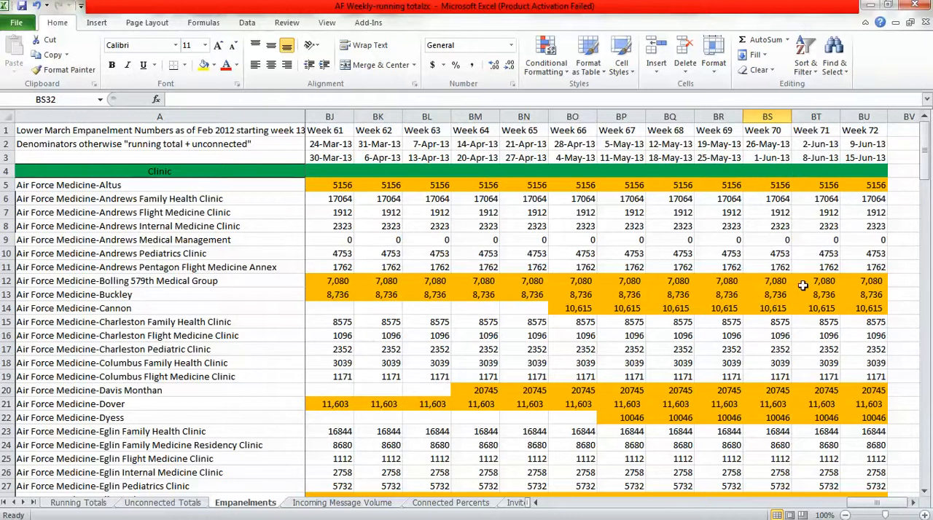
pyautogui.click(927, 479)
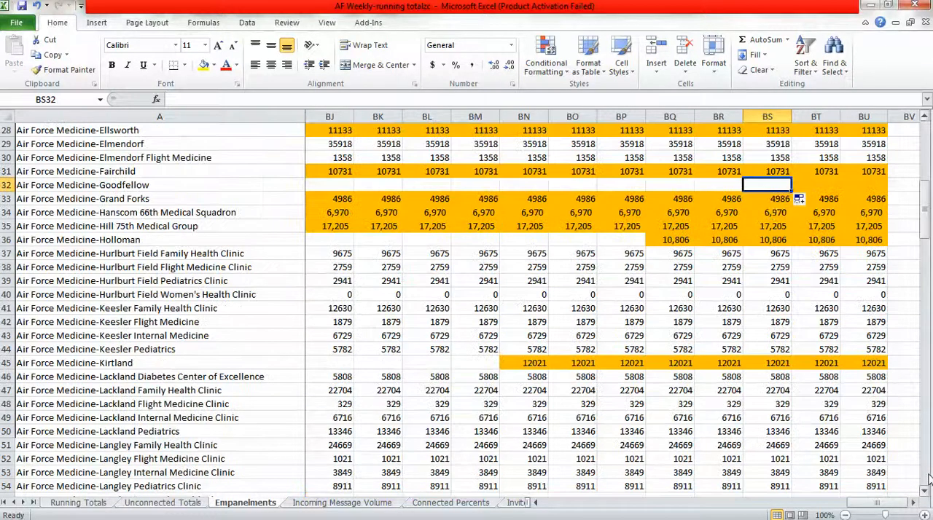
pyautogui.click(800, 185)
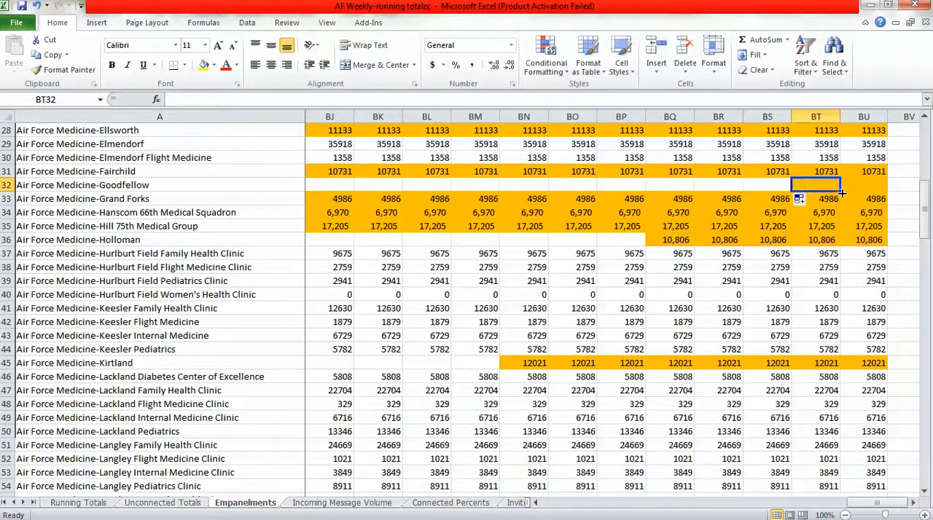
pyautogui.moveTo(841, 192); pyautogui.dragTo(764, 187)
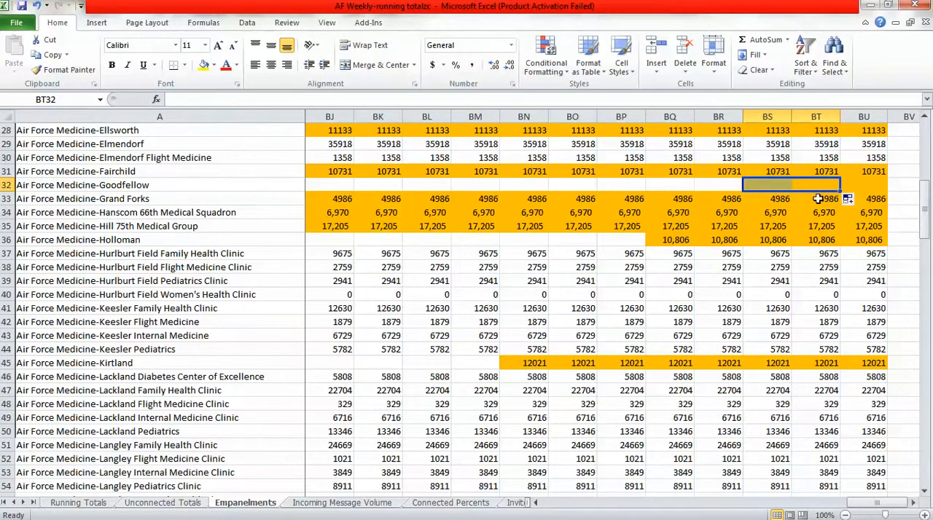
pyautogui.click(774, 186)
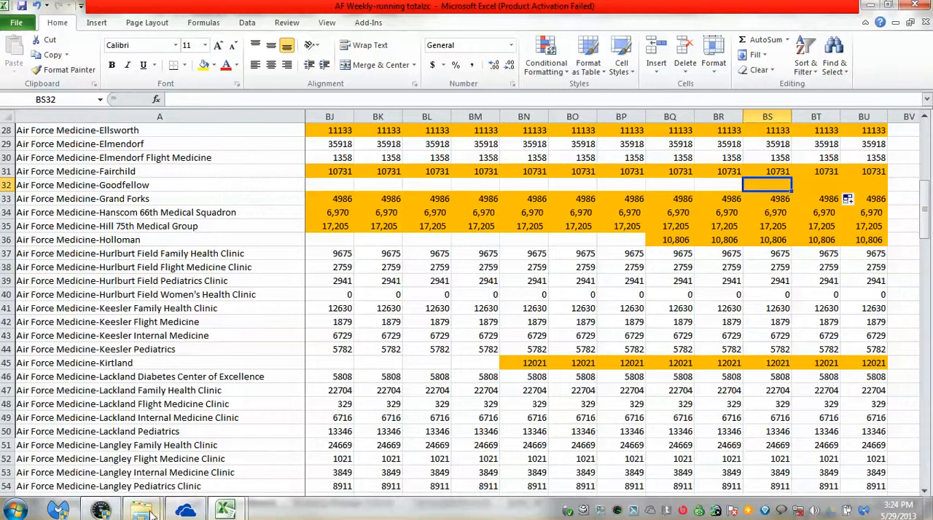
# Open the Empanelment Comparisons workbook from the Secure Messaging latest folder.
pyautogui.moveTo(151, 514)
pyautogui.click(124, 462)
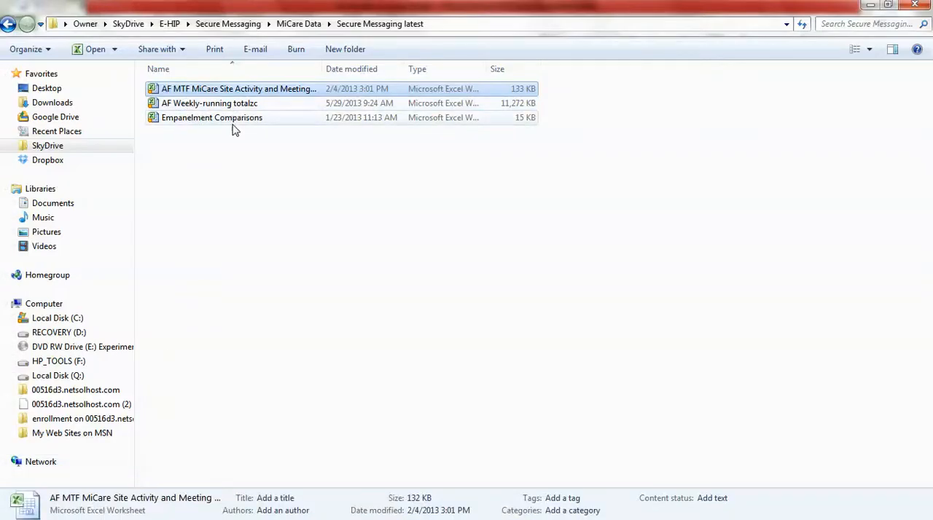
pyautogui.doubleClick(156, 122)
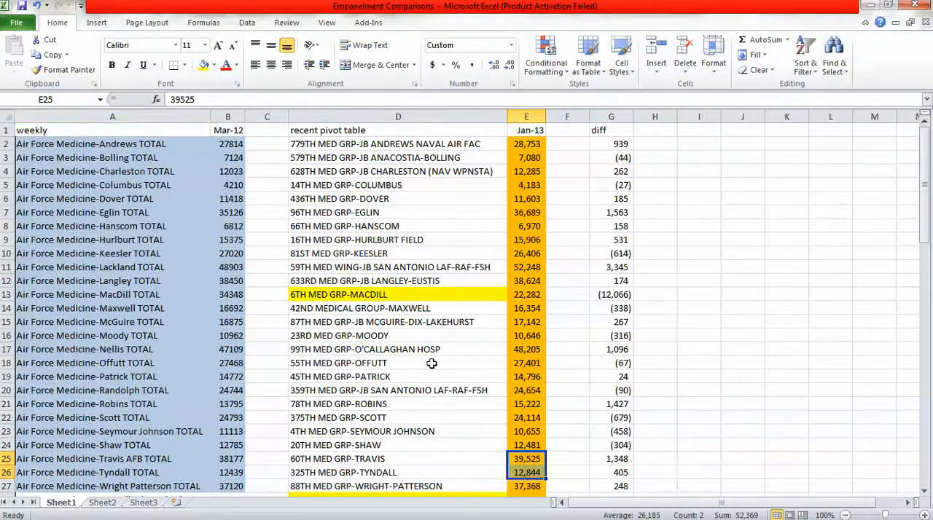
# Look up the 17TH MED GRP-GOODFELLOW empanelment, switch to the AF Weekly-running totalzc workbook and enter 7446 in Empanelments cell BS32.
pyautogui.scroll(-10, 476, 365)
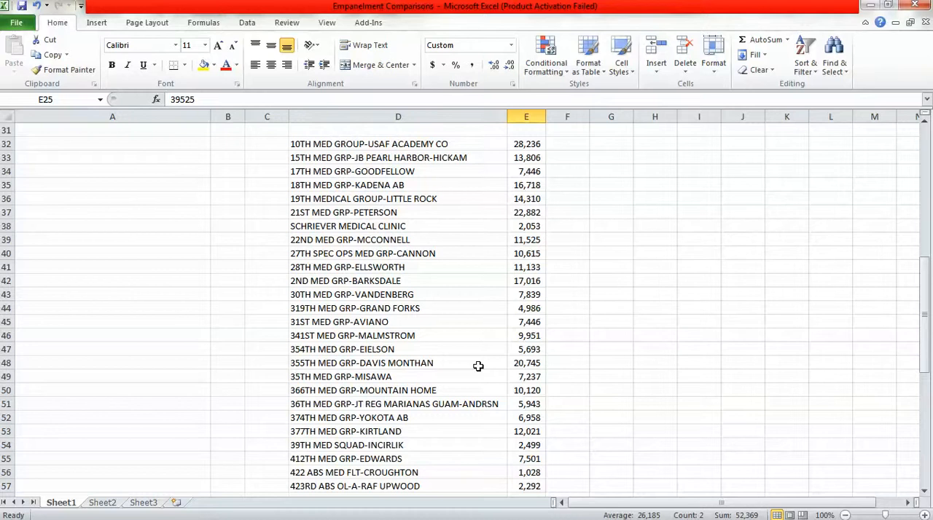
pyautogui.click(429, 177)
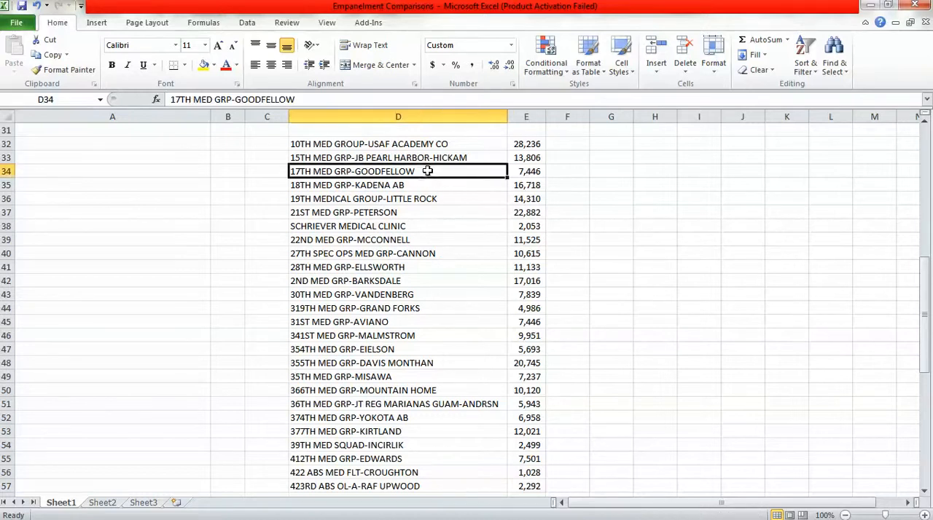
pyautogui.click(526, 174)
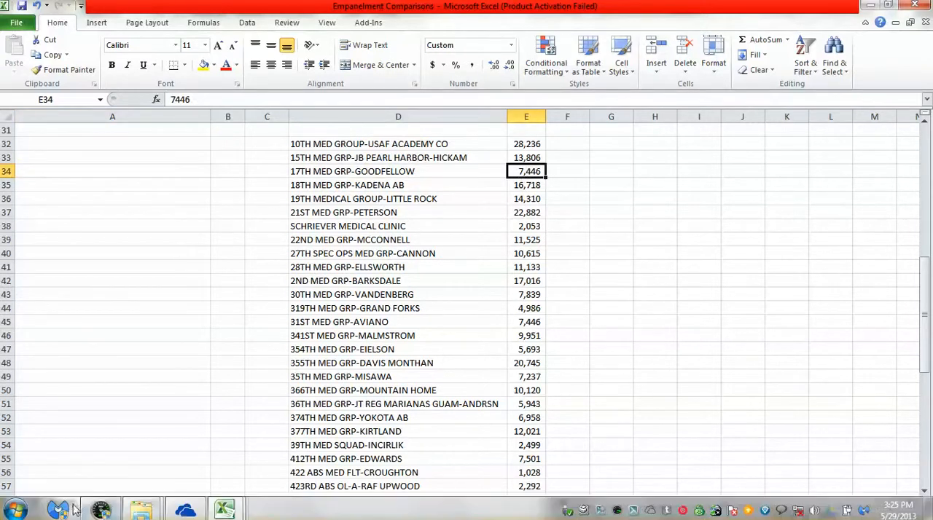
pyautogui.moveTo(224, 511)
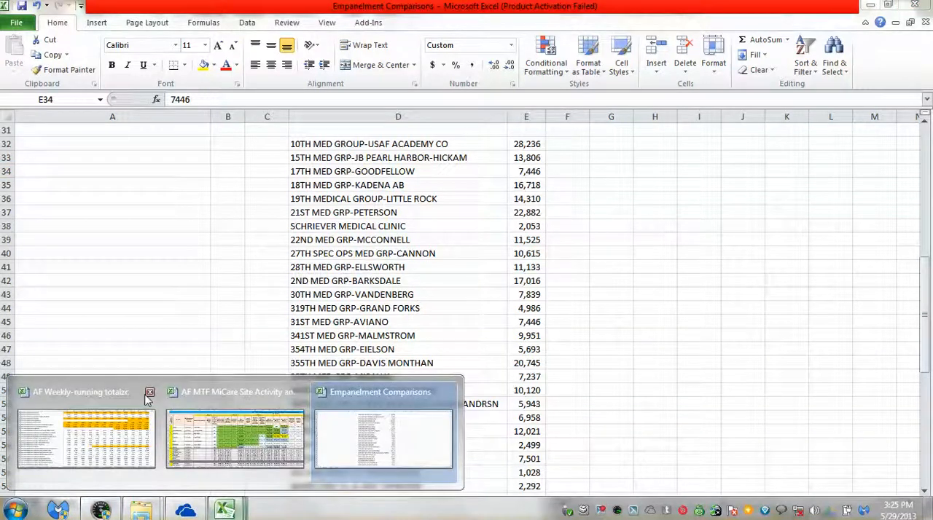
pyautogui.click(102, 392)
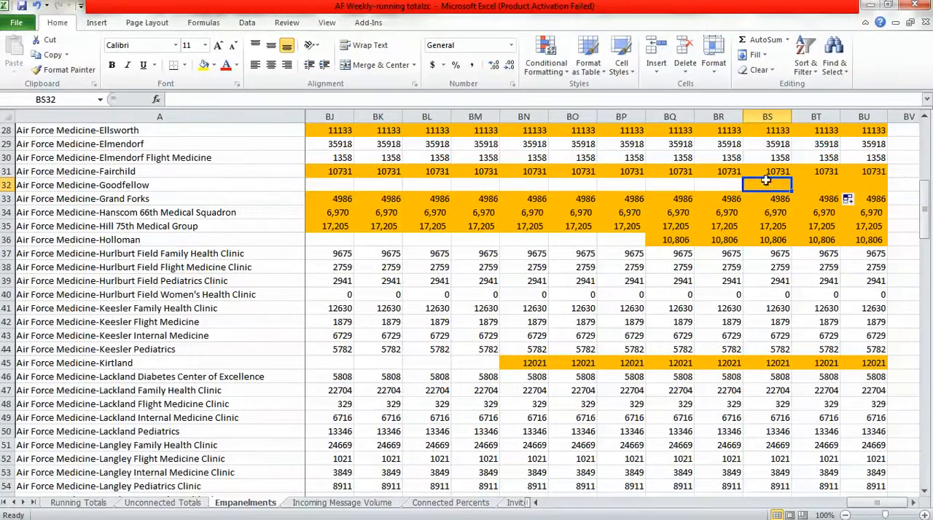
pyautogui.write('7446')
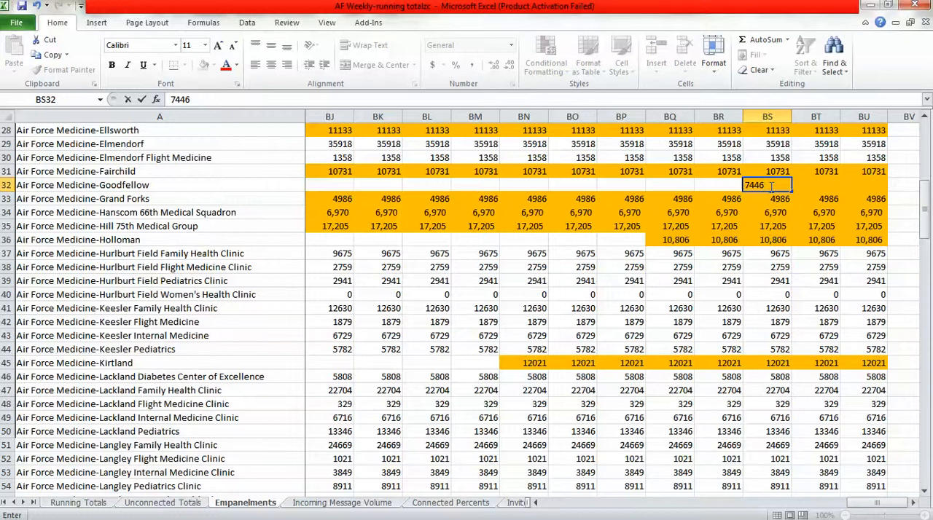
pyautogui.press('Tab')
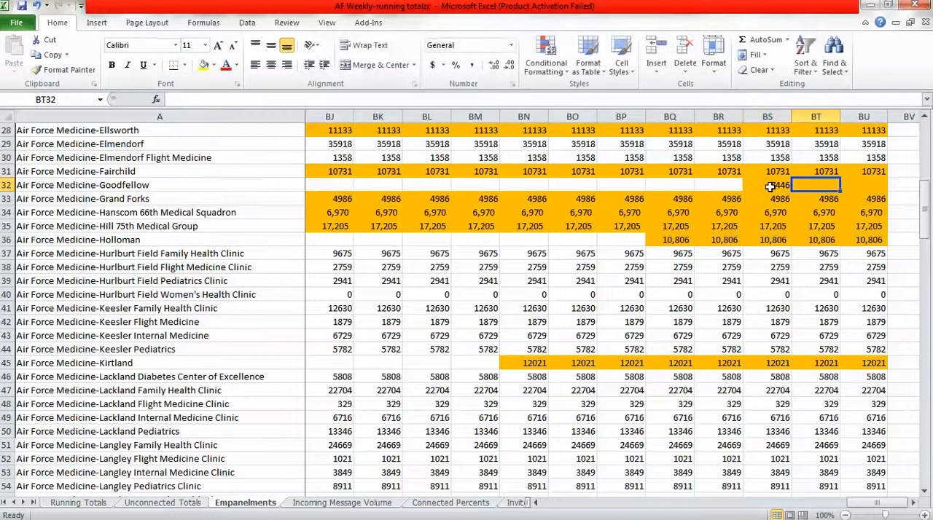
# Copy Goodfellow's empanelment of 7446 from BS32 into BT32 and BU32 on the Empanelments sheet.
pyautogui.click(770, 188)
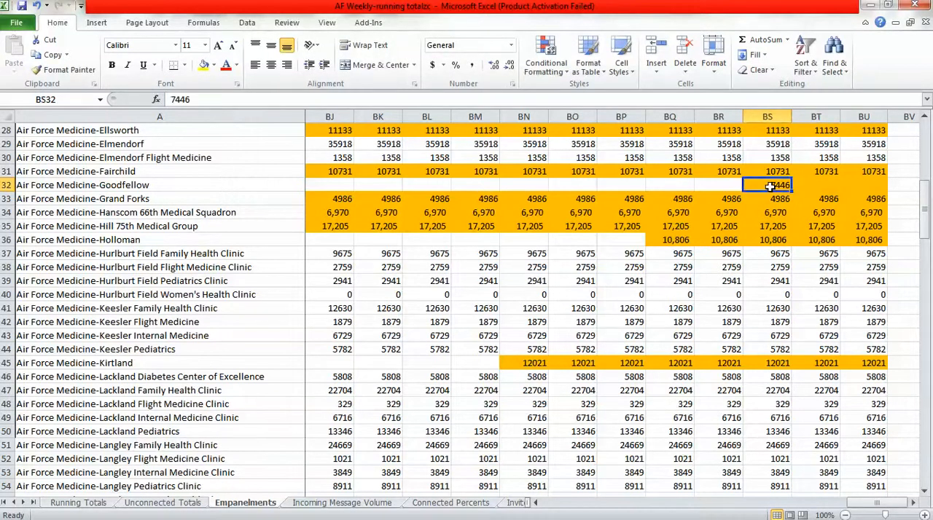
pyautogui.hotkey('ctrl', 'c')
pyautogui.click(810, 185)
pyautogui.hotkey('ctrl', 'v')
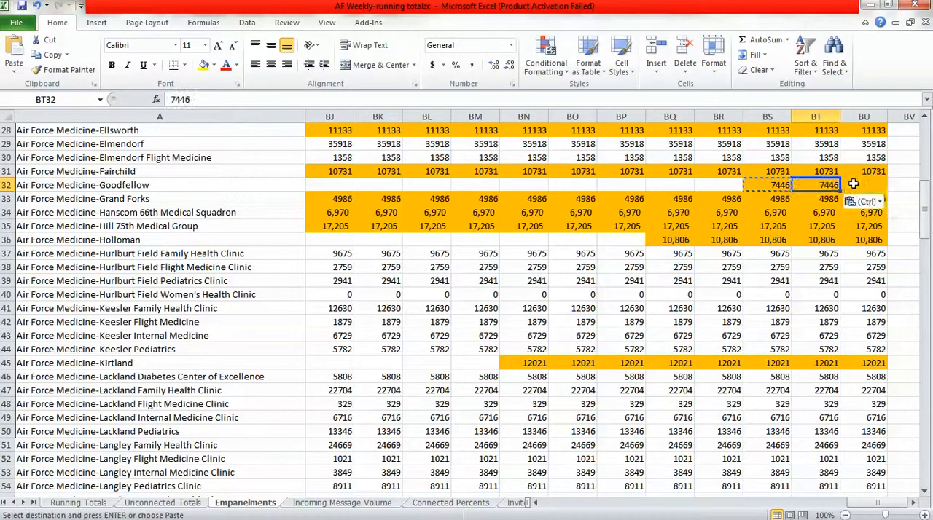
pyautogui.press('Tab')
pyautogui.hotkey('ctrl', 'v')
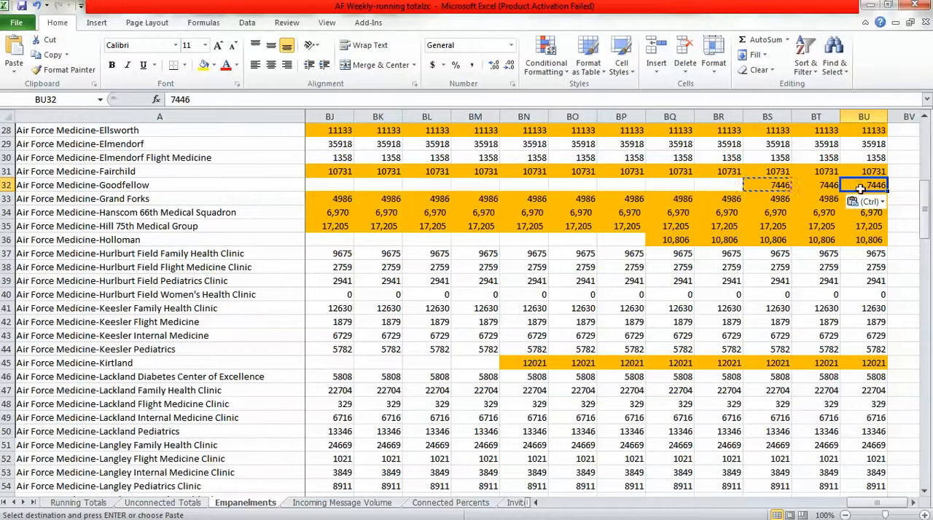
# Insert a blank row 32 above Air Force Medicine-Grand Forks on the Incoming Message Volume sheet.
pyautogui.click(276, 186)
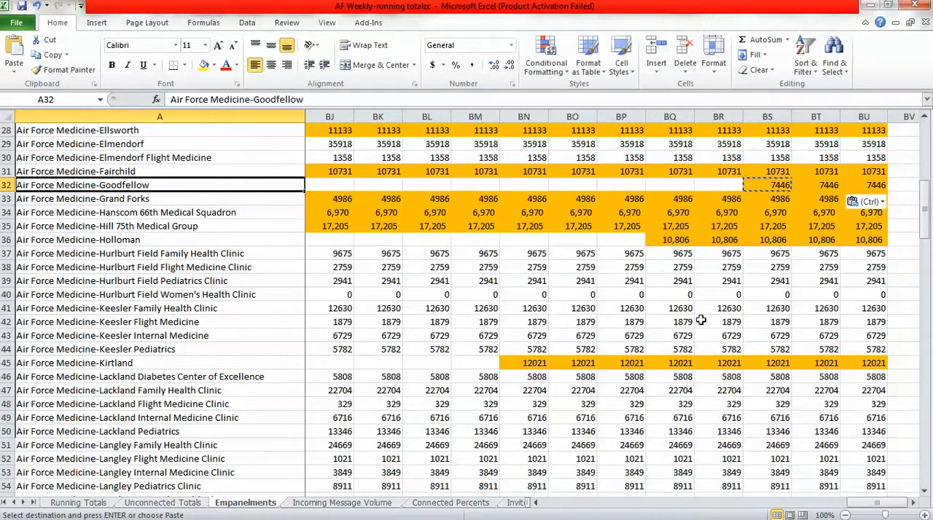
pyautogui.click(348, 502)
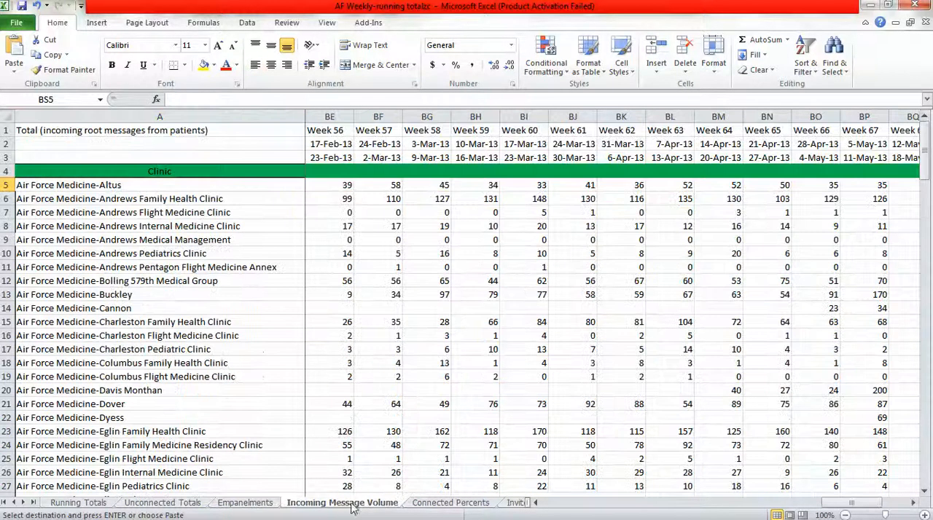
pyautogui.click(924, 473)
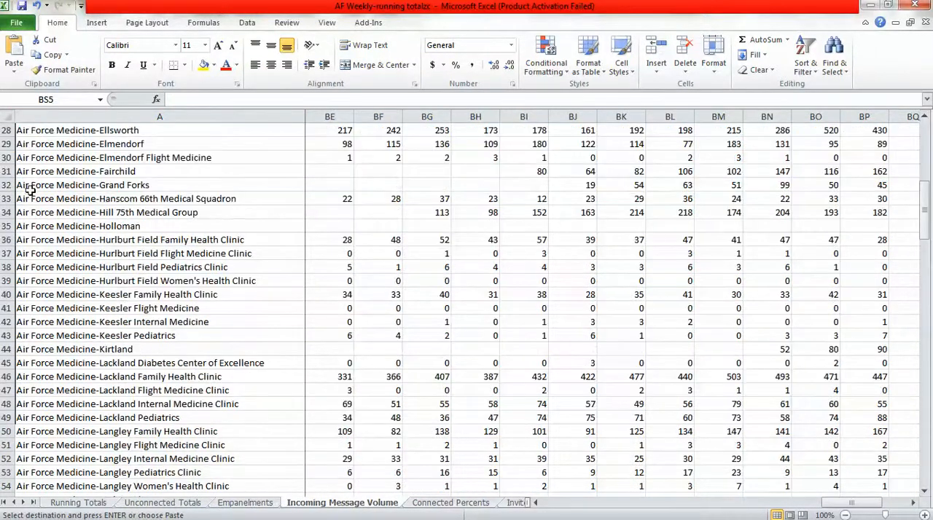
pyautogui.click(6, 185)
pyautogui.rightClick(5, 185)
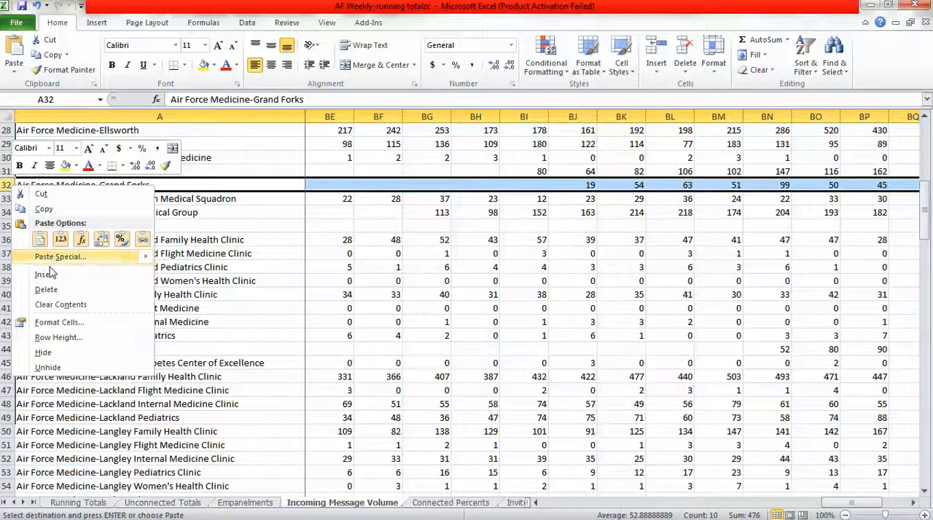
pyautogui.click(76, 250)
# Copy "Air Force Medicine-Goodfellow" from Empanelments cell A32 into cell A32 of the Incoming Message Volume sheet.
pyautogui.click(110, 184)
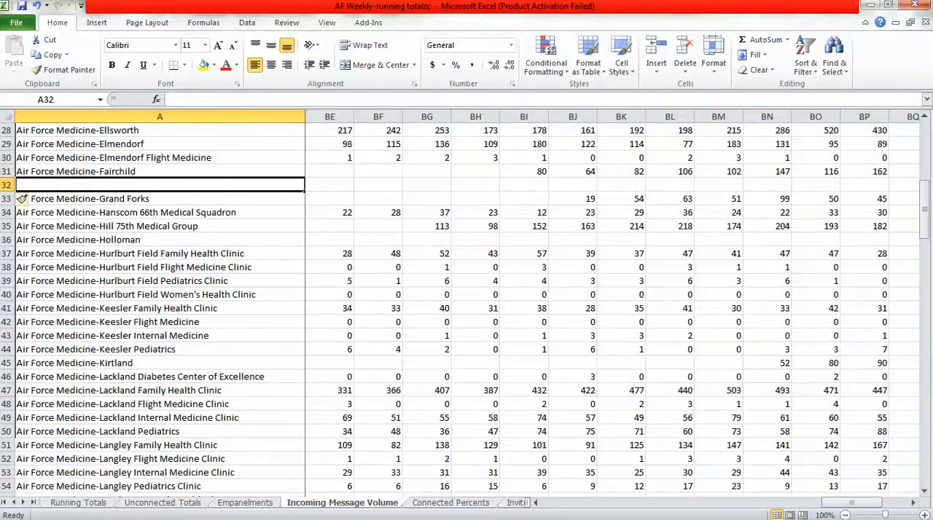
pyautogui.click(248, 504)
pyautogui.hotkey('ctrl', 'c')
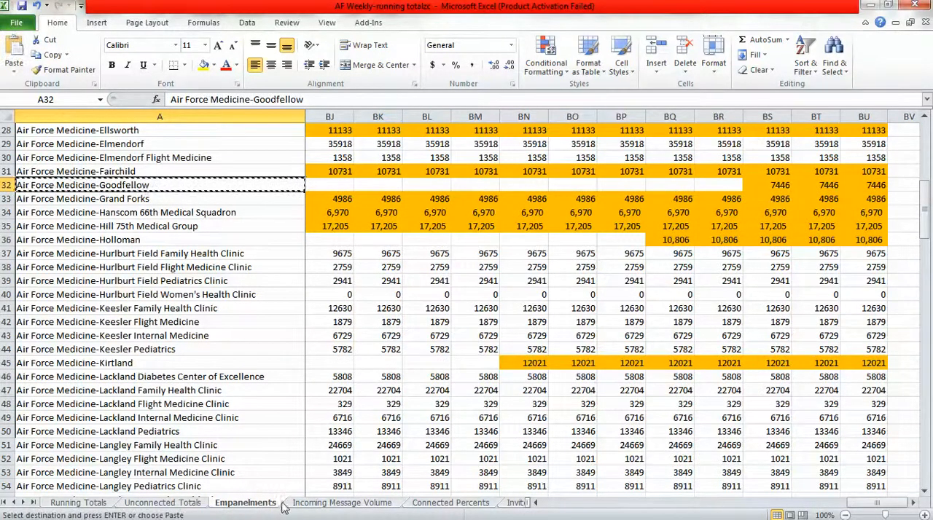
pyautogui.click(342, 503)
pyautogui.hotkey('ctrl', 'v')
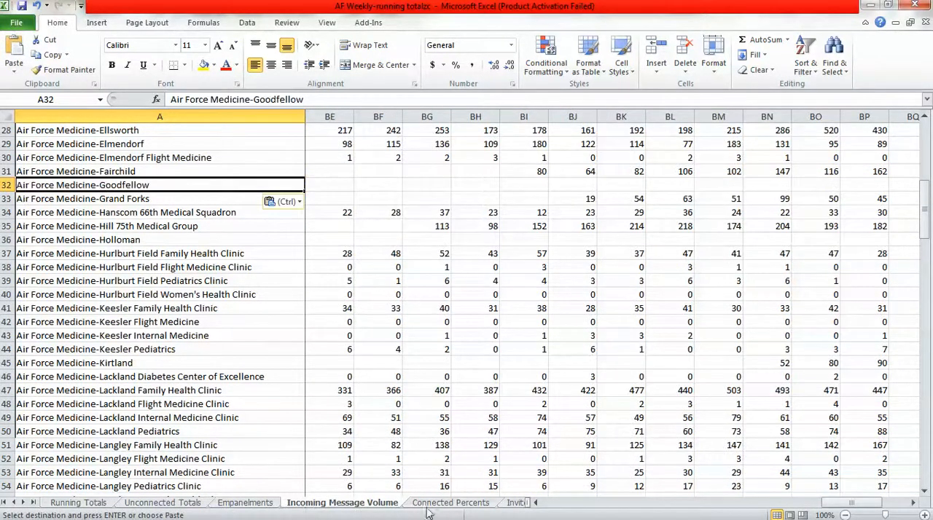
# Insert a blank row 32 above Air Force Medicine-Grand Forks on the Connected Percents sheet.
pyautogui.click(449, 503)
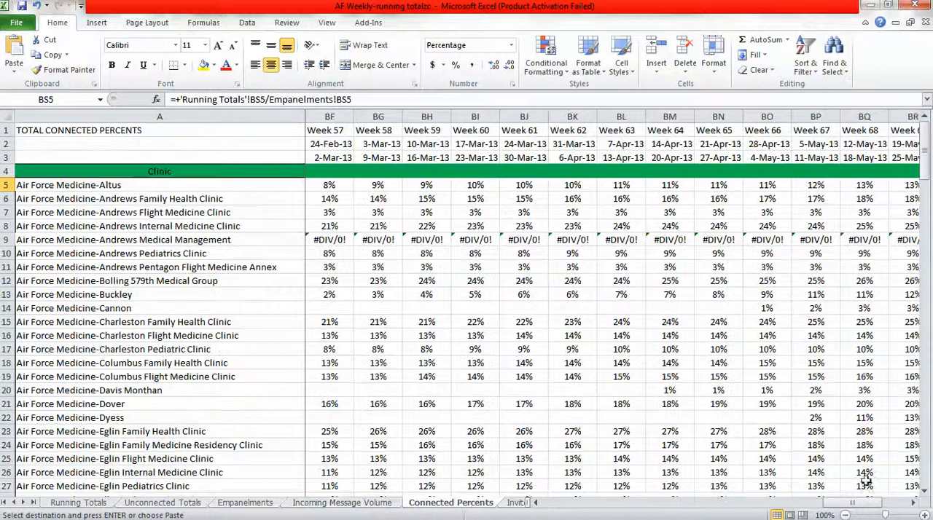
pyautogui.click(927, 475)
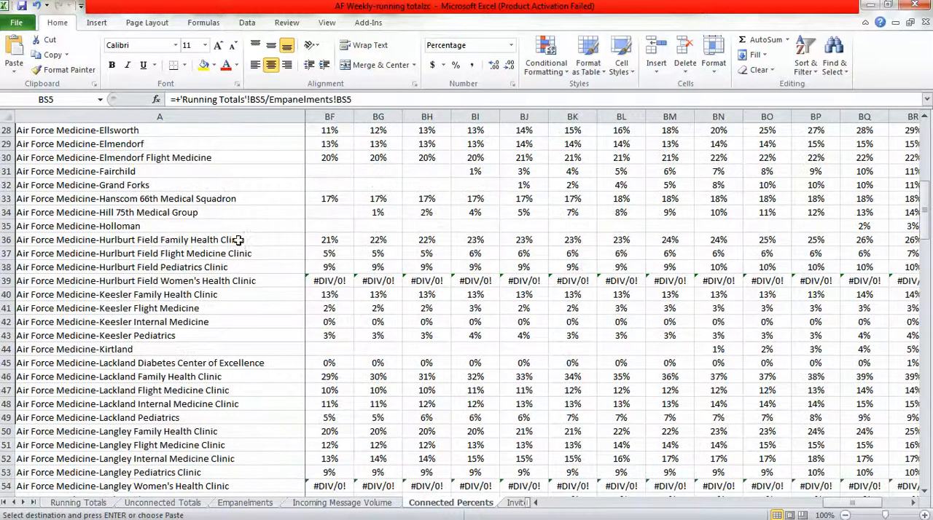
pyautogui.rightClick(6, 185)
pyautogui.click(45, 277)
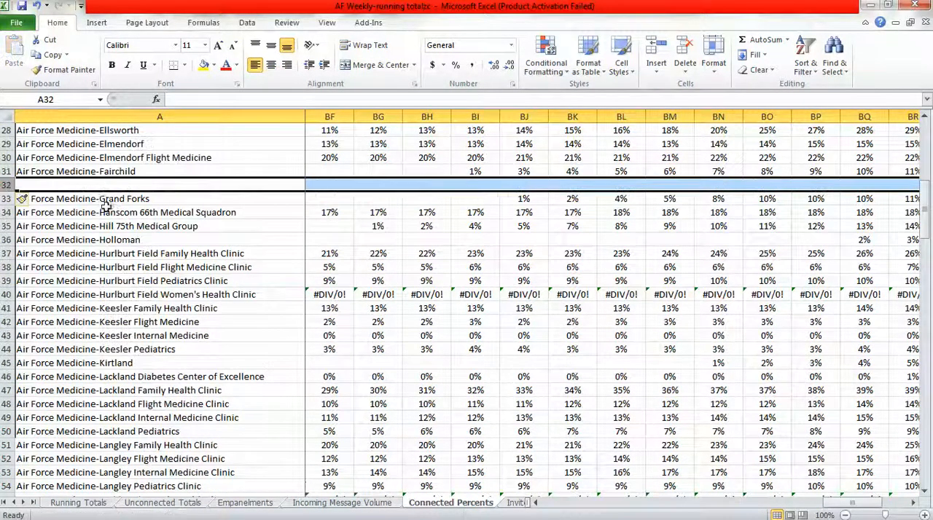
# Copy "Air Force Medicine-Goodfellow" from Incoming Message Volume cell A32 into cell A32 of the Connected Percents sheet.
pyautogui.click(112, 185)
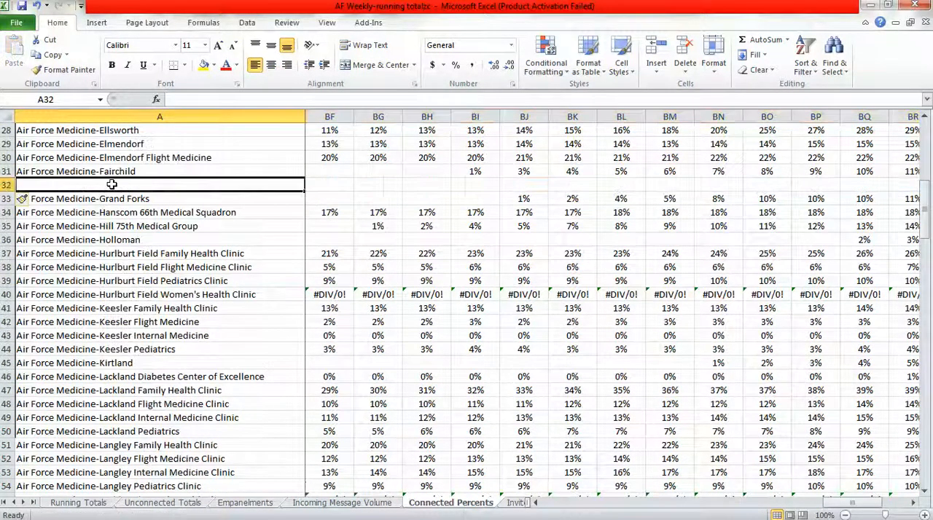
pyautogui.click(340, 503)
pyautogui.hotkey('ctrl', 'c')
pyautogui.click(434, 503)
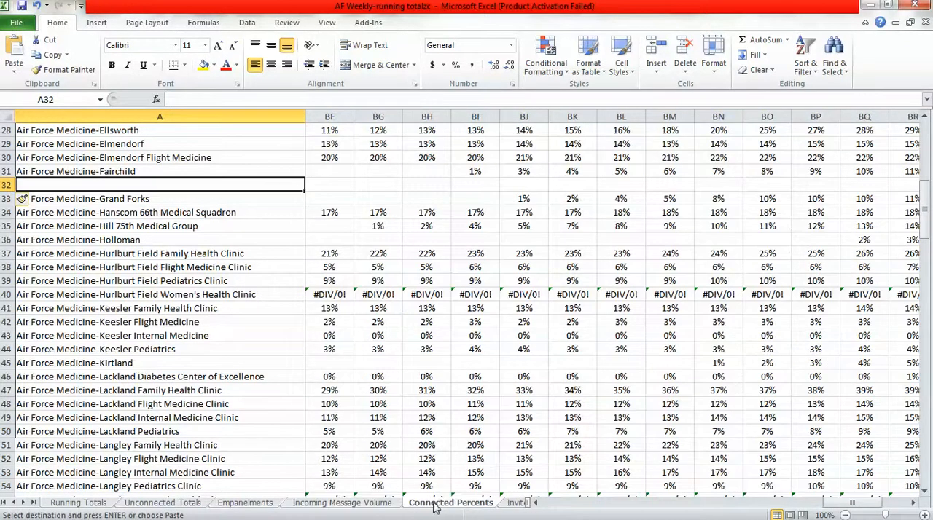
pyautogui.hotkey('ctrl', 'v')
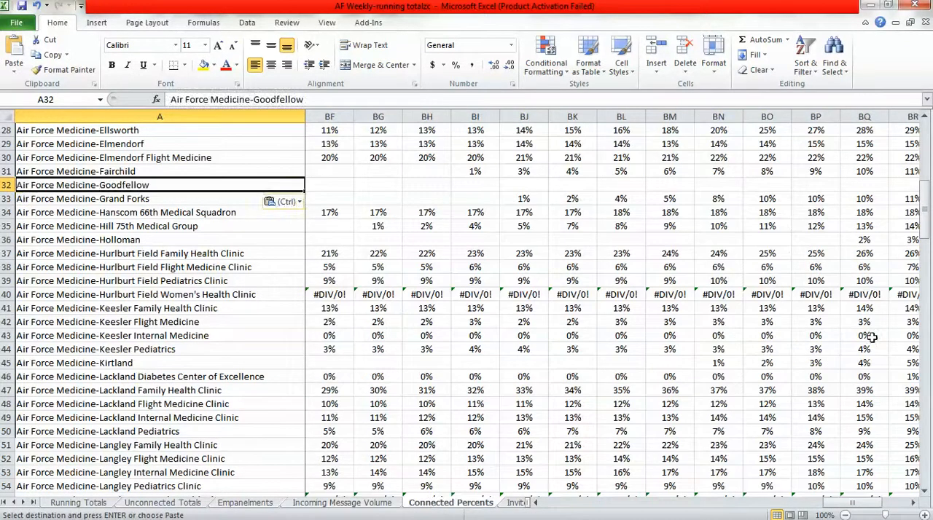
# Fill the percentage formulas in BS31:BV31 down into Goodfellow's row 32 on Connected Percents and check the cell references in the new formulas.
pyautogui.click(913, 502)
pyautogui.click(913, 503)
pyautogui.click(913, 503)
pyautogui.click(913, 503)
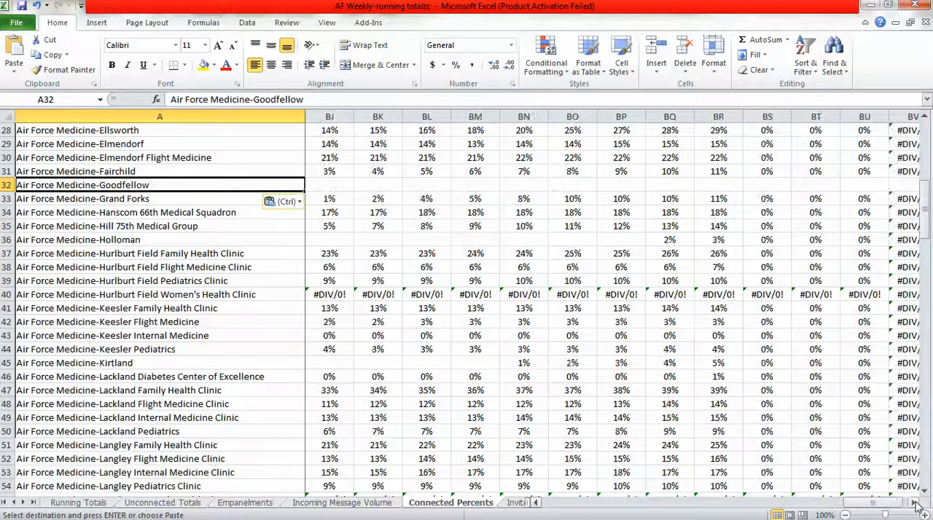
pyautogui.click(913, 503)
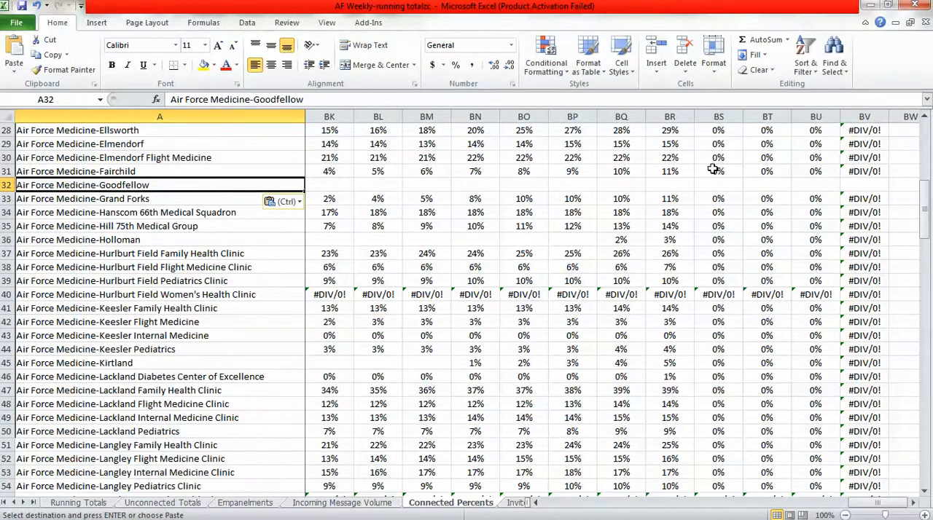
pyautogui.moveTo(713, 169); pyautogui.dragTo(867, 175)
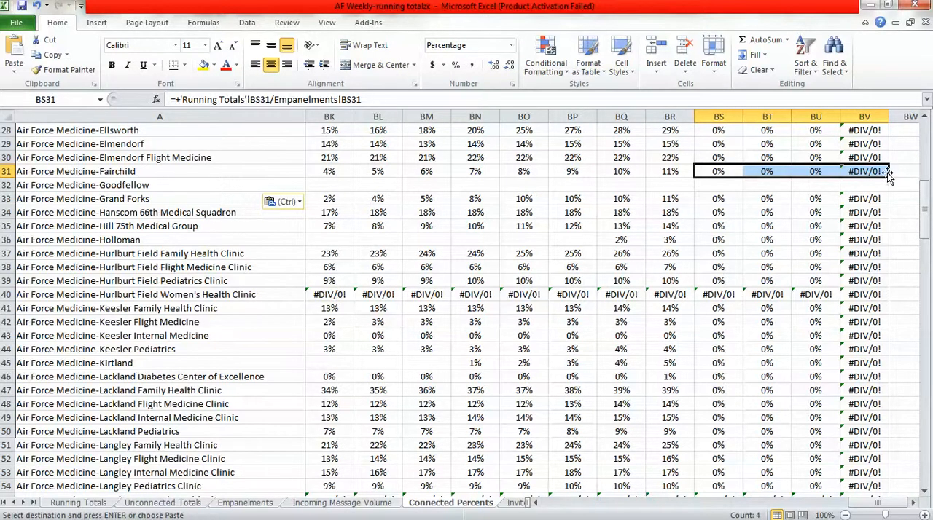
pyautogui.moveTo(888, 176); pyautogui.dragTo(889, 191)
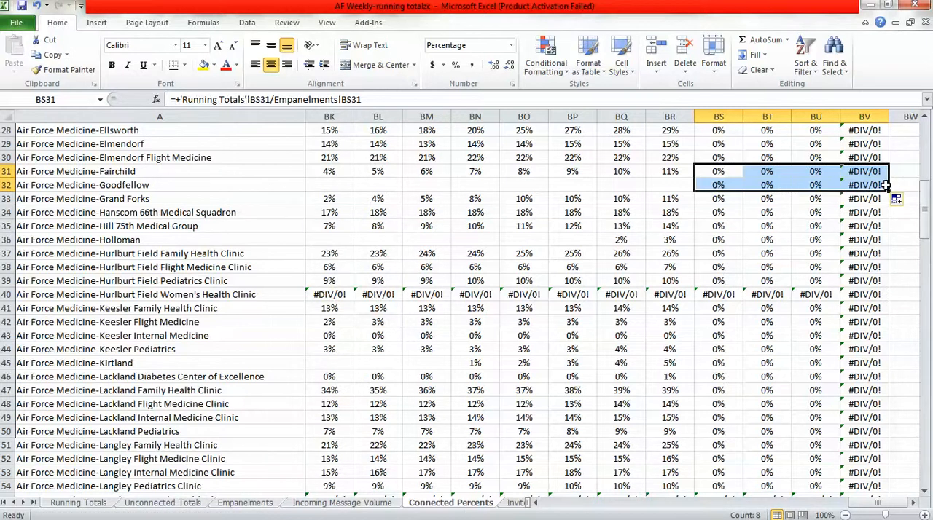
pyautogui.click(718, 185)
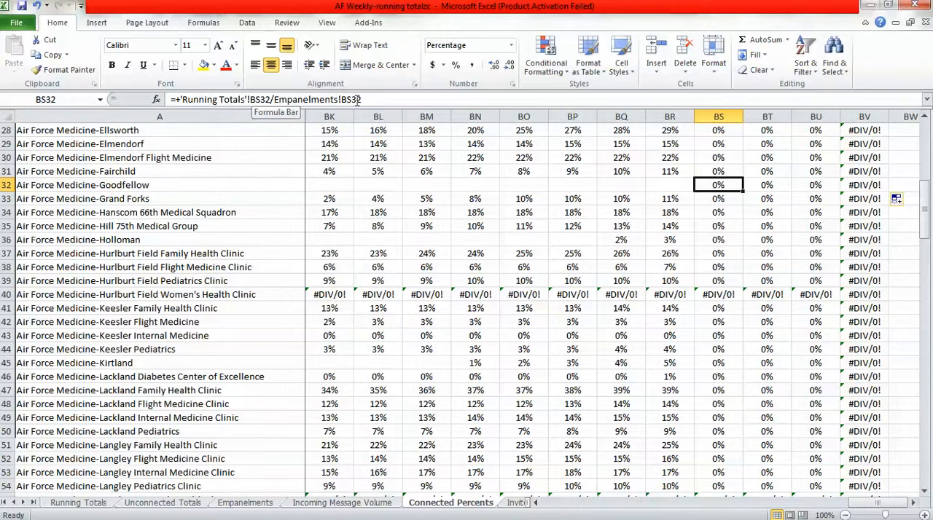
pyautogui.click(765, 188)
pyautogui.click(810, 185)
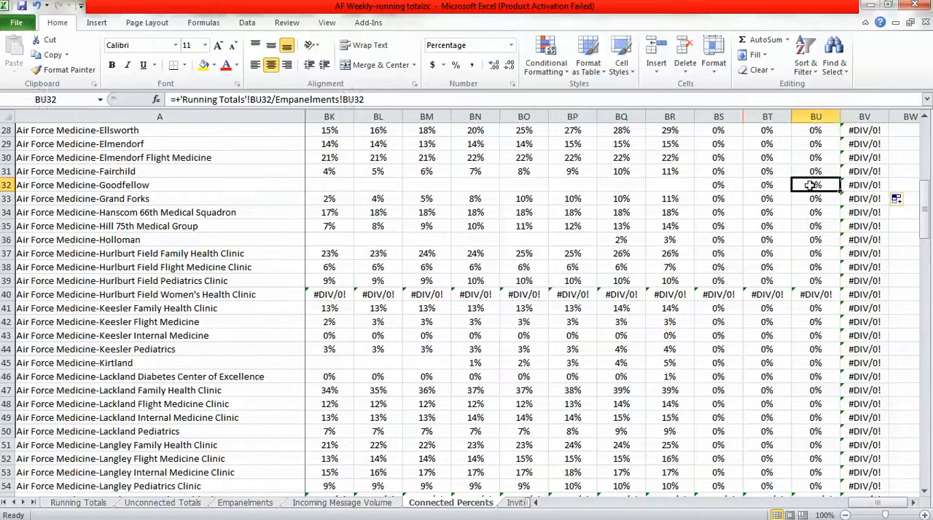
# Insert a blank row 32 above Air Force Medicine-Grand Forks on the Invites Sent sheet.
pyautogui.click(277, 183)
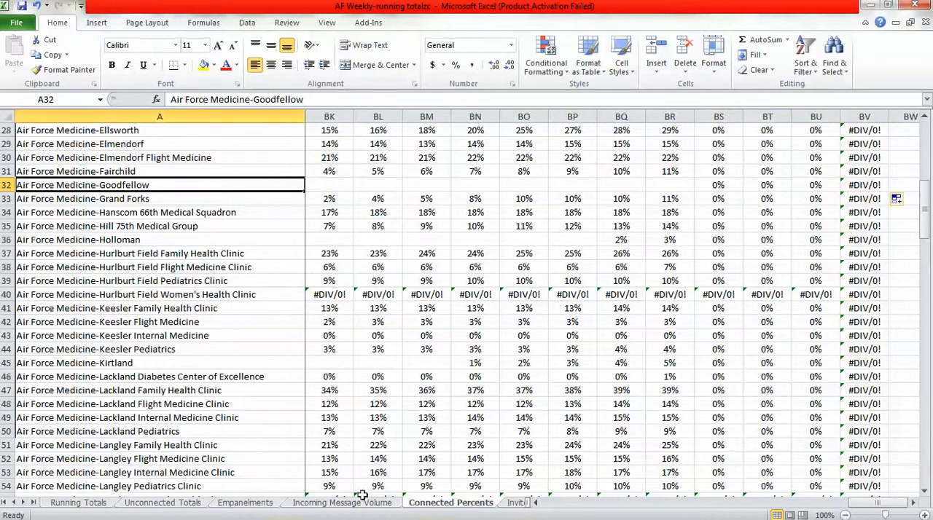
pyautogui.click(514, 504)
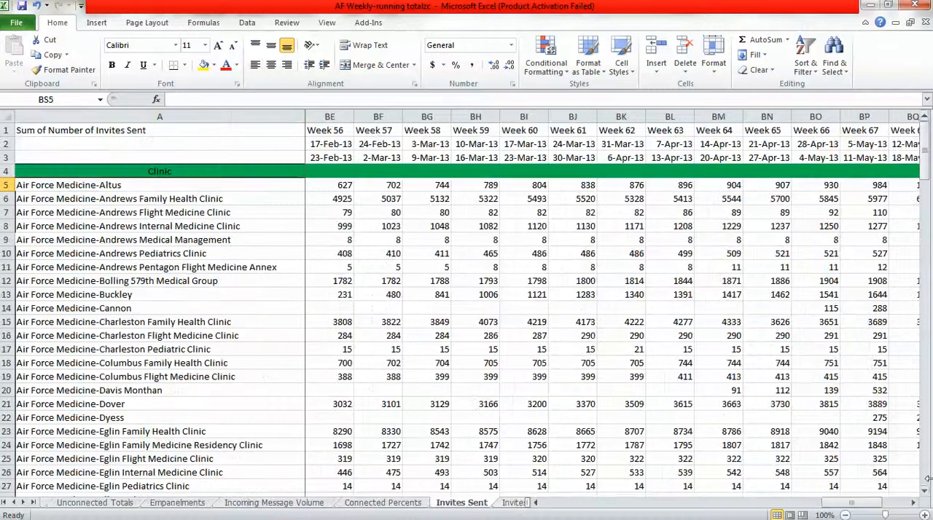
pyautogui.scroll(-9, 60, 229)
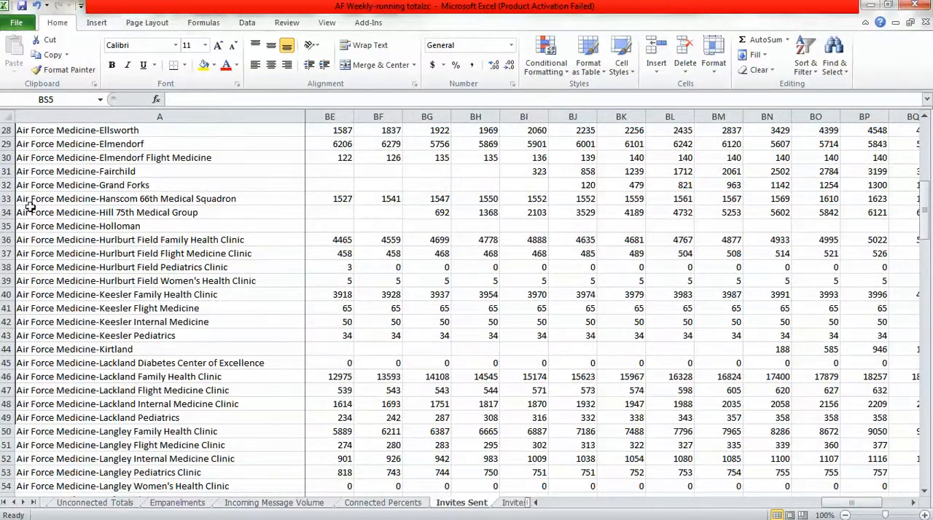
pyautogui.click(4, 185)
pyautogui.rightClick(3, 185)
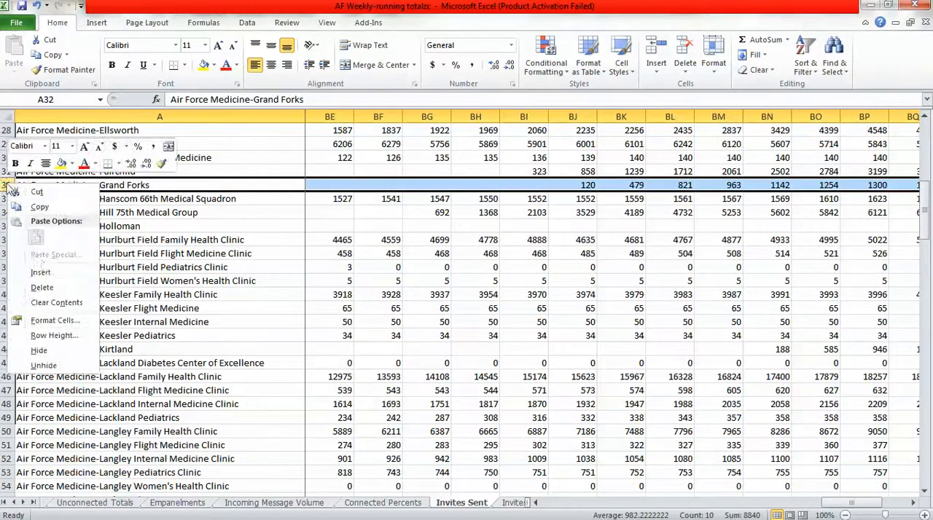
pyautogui.click(42, 273)
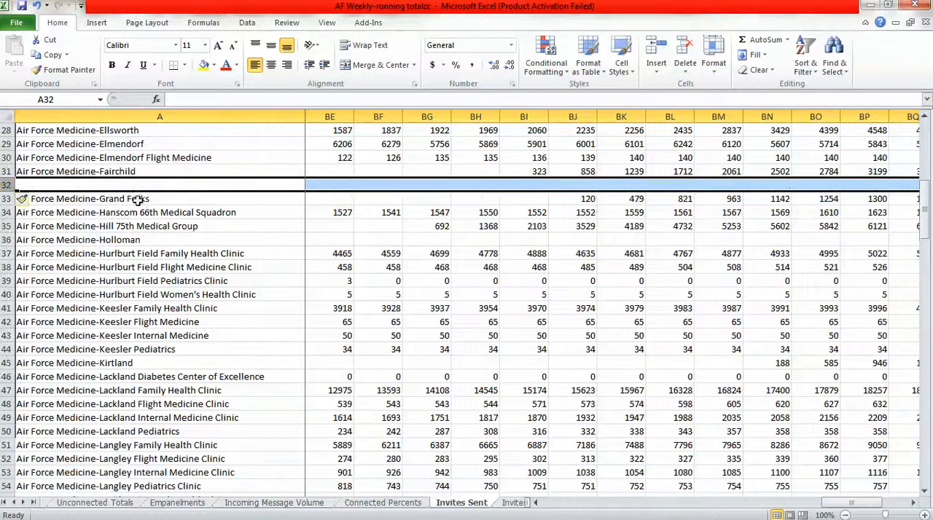
# Copy "Air Force Medicine-Goodfellow" from Connected Percents cell A32 into cell A32 of the Invites Sent sheet.
pyautogui.click(384, 503)
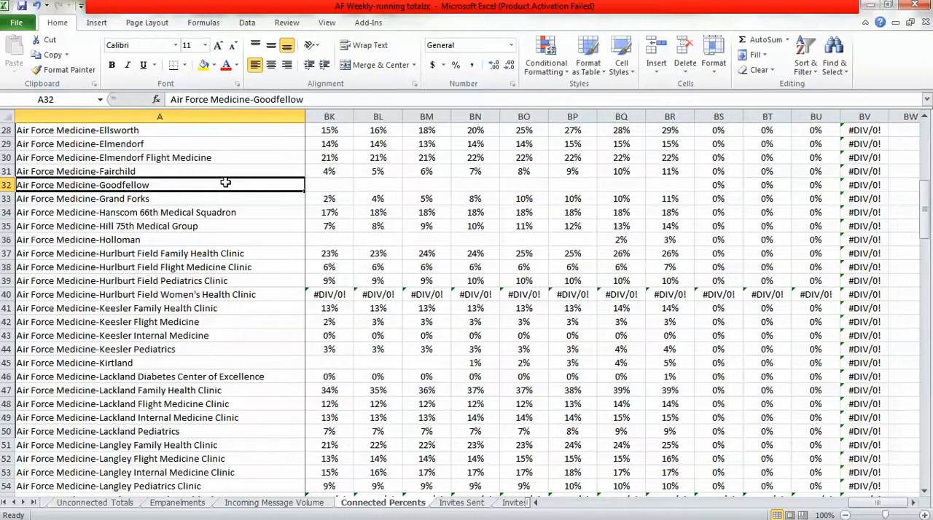
pyautogui.hotkey('ctrl', 'c')
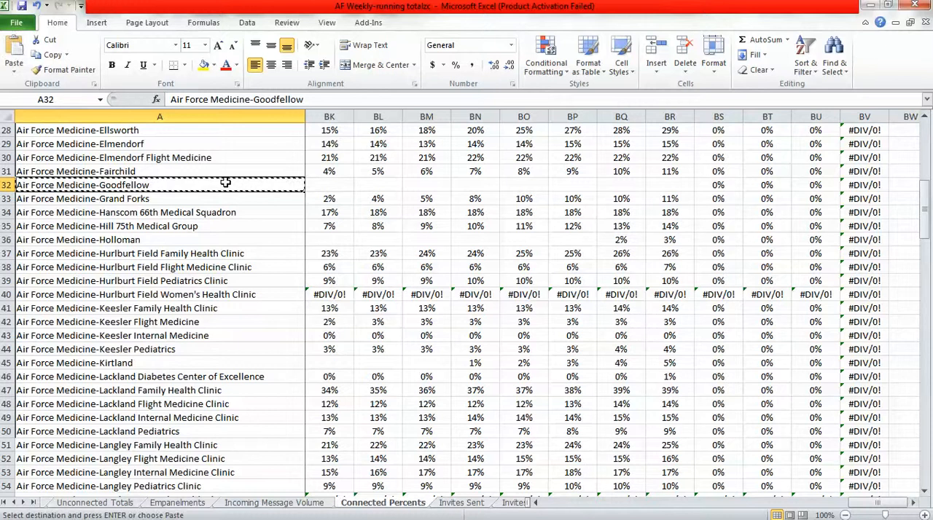
pyautogui.click(459, 503)
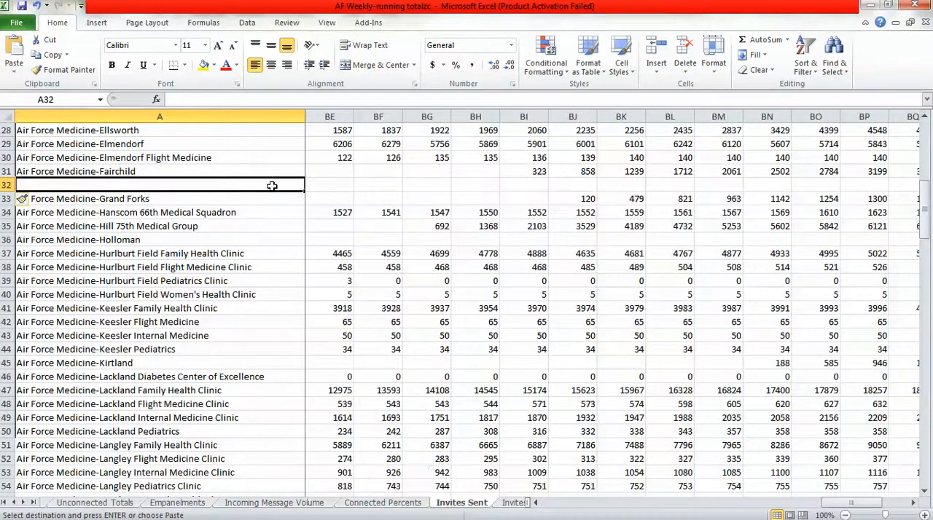
pyautogui.hotkey('ctrl', 'v')
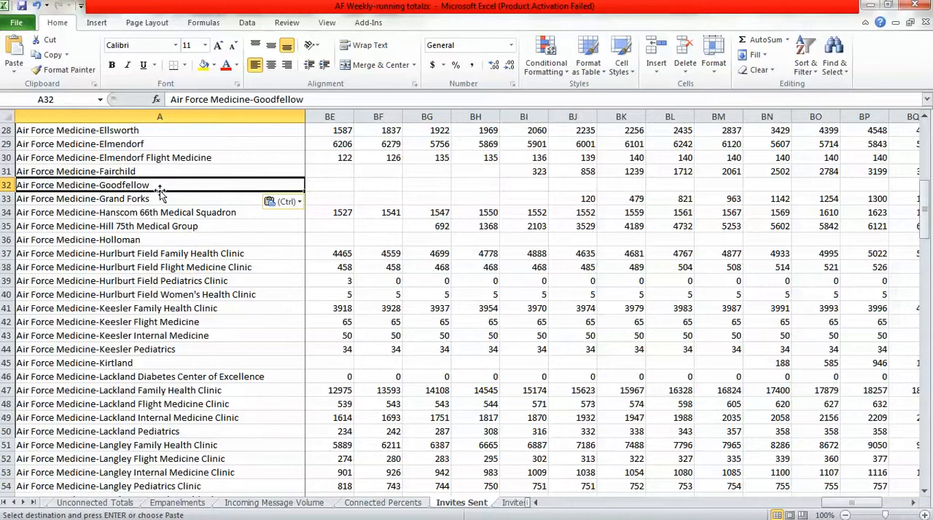
# Insert a blank row 32 above Air Force Medicine-Grand Forks on the Invites Accepted sheet.
pyautogui.click(511, 505)
pyautogui.click(927, 467)
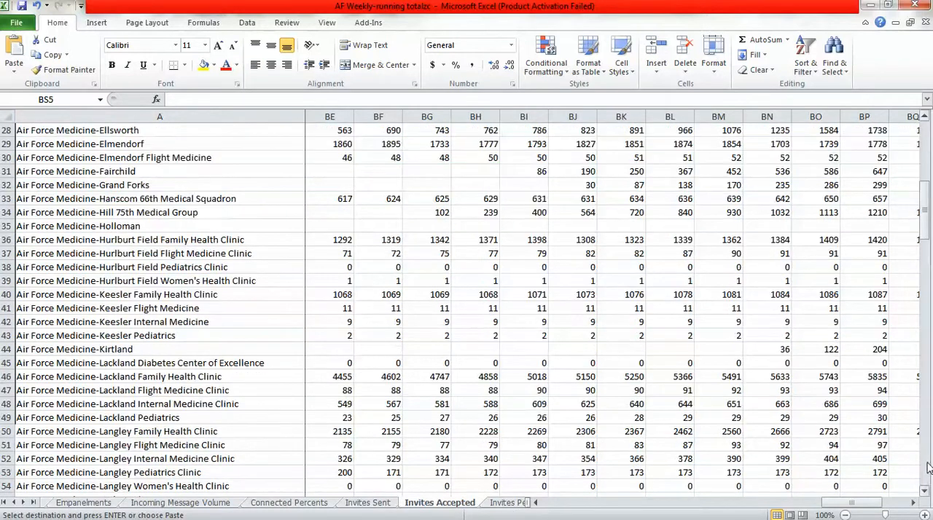
pyautogui.rightClick(6, 185)
pyautogui.click(66, 273)
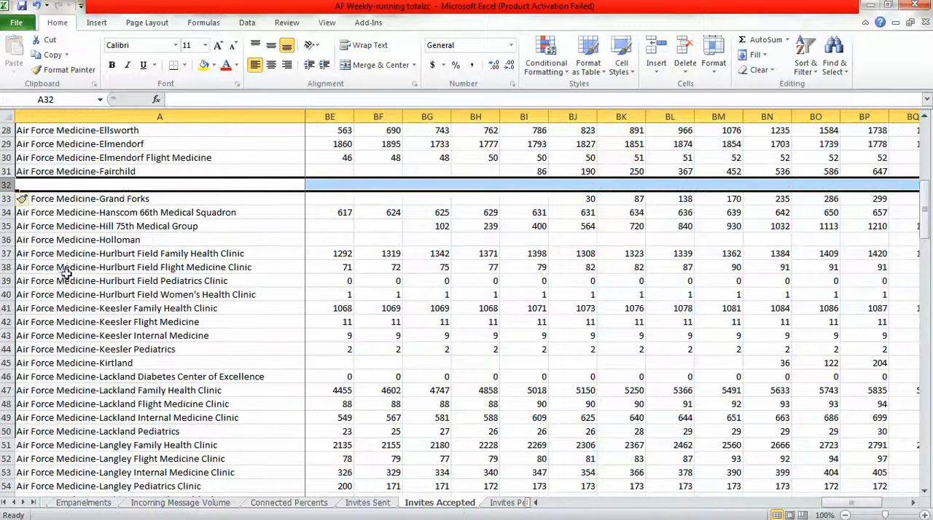
pyautogui.click(120, 185)
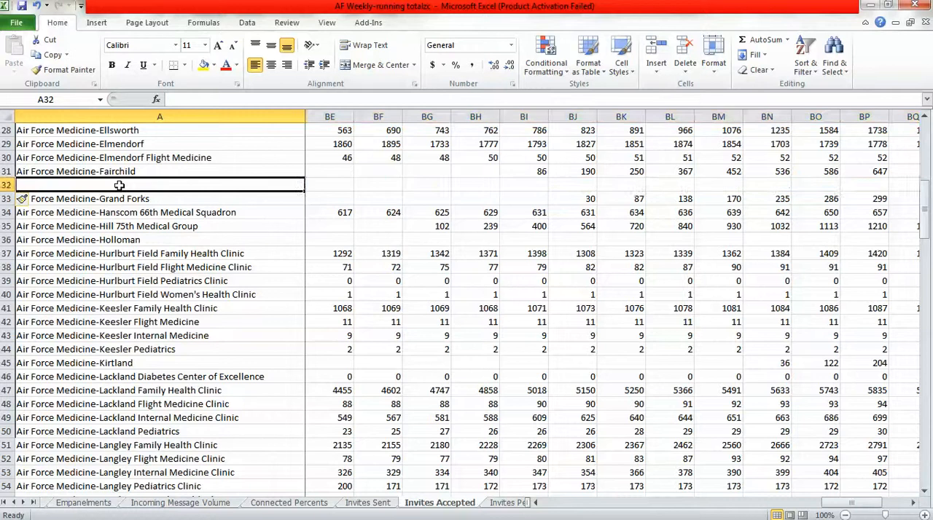
# Copy "Air Force Medicine-Goodfellow" from Invites Sent cell A32 into cell A32 of the Invites Accepted sheet.
pyautogui.click(371, 503)
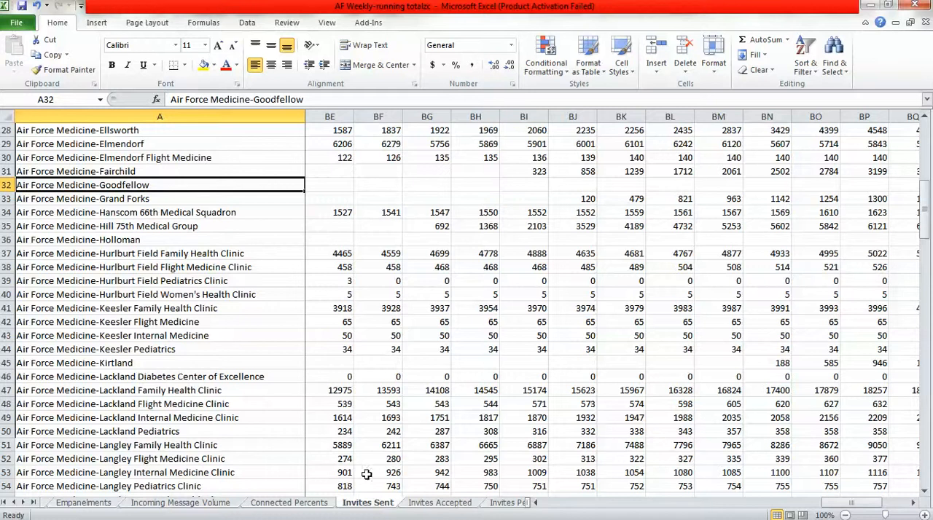
pyautogui.hotkey('ctrl', 'c')
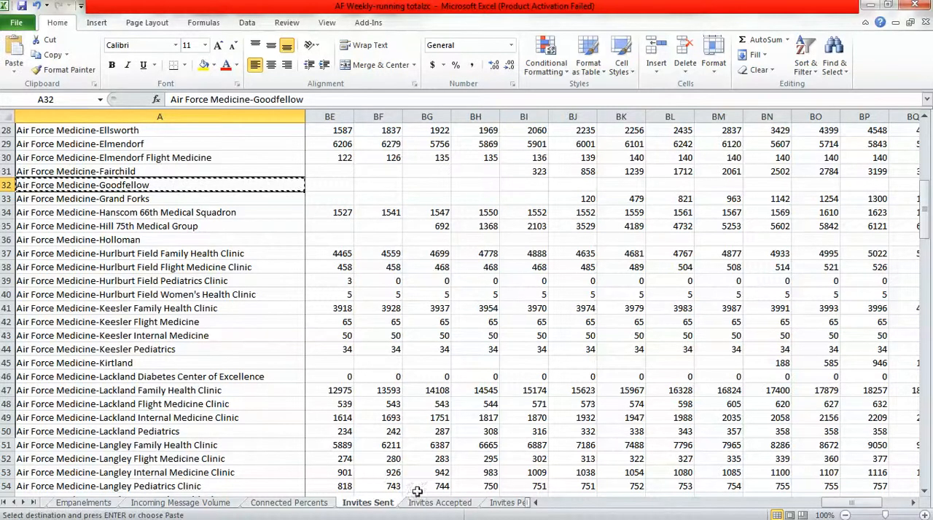
pyautogui.click(440, 503)
pyautogui.hotkey('ctrl', 'v')
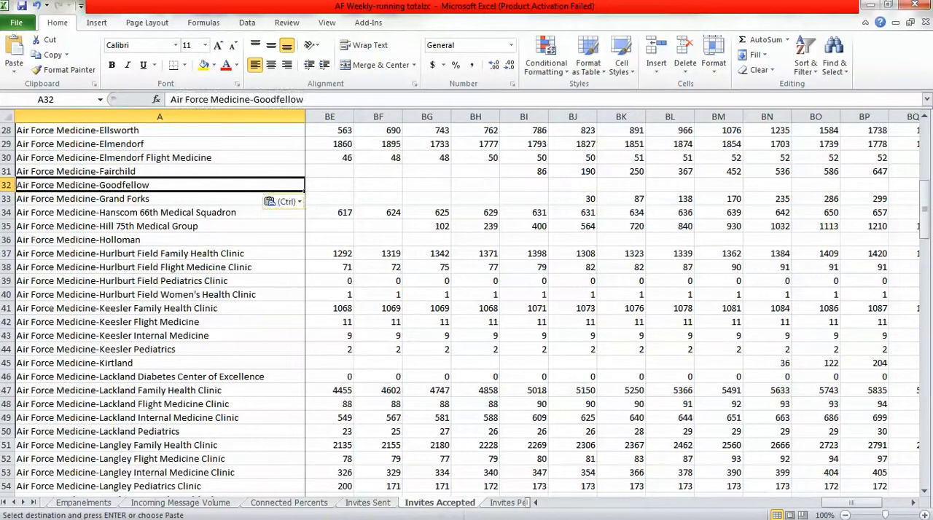
# Insert a blank row 32 above Air Force Medicine-Grand Forks on the Invites Percents sheet.
pyautogui.click(510, 503)
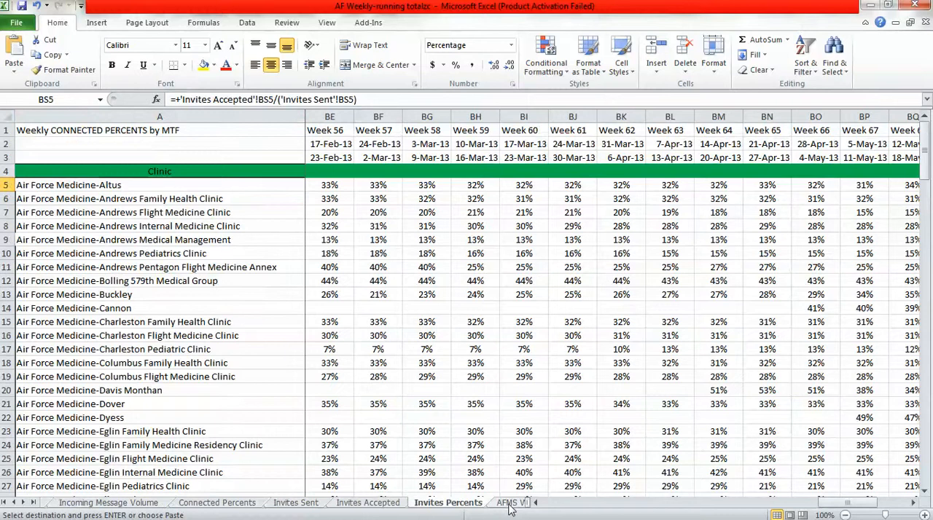
pyautogui.click(926, 472)
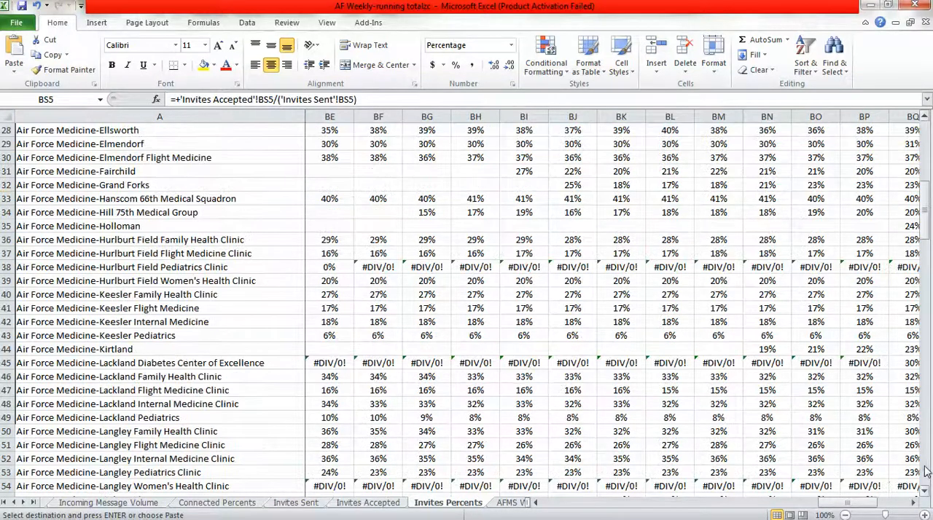
pyautogui.click(8, 186)
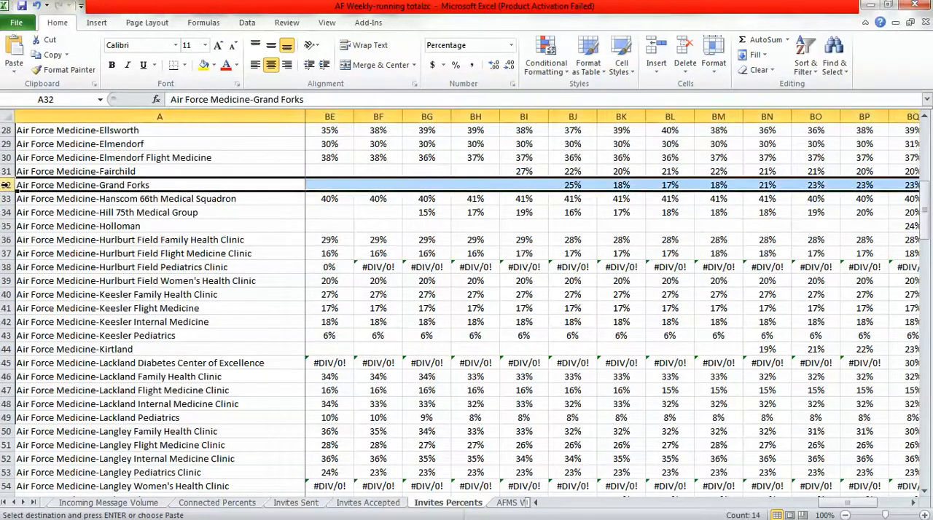
pyautogui.rightClick(7, 187)
pyautogui.click(40, 274)
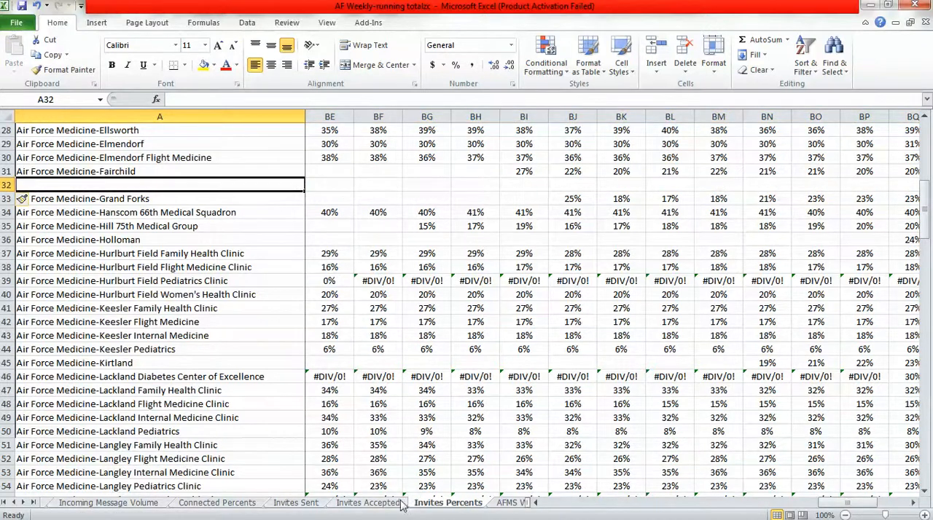
# Copy "Air Force Medicine-Goodfellow" from Invites Accepted cell A32 into cell A32 of the Invites Percents sheet.
pyautogui.click(368, 503)
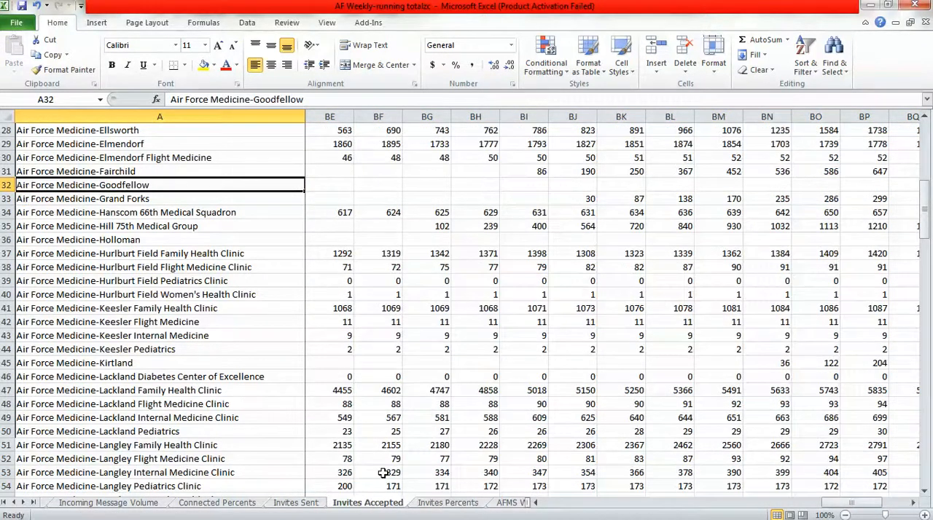
pyautogui.hotkey('ctrl', 'c')
pyautogui.click(431, 505)
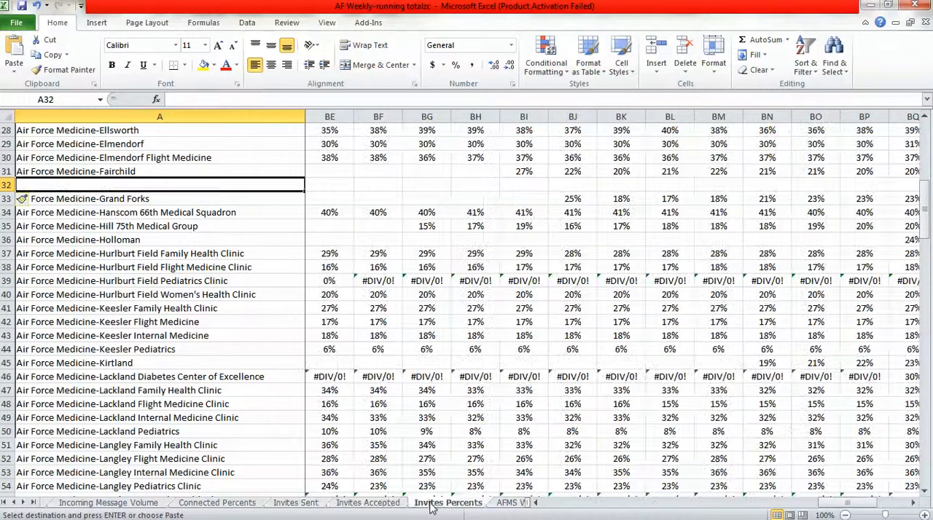
pyautogui.hotkey('ctrl', 'v')
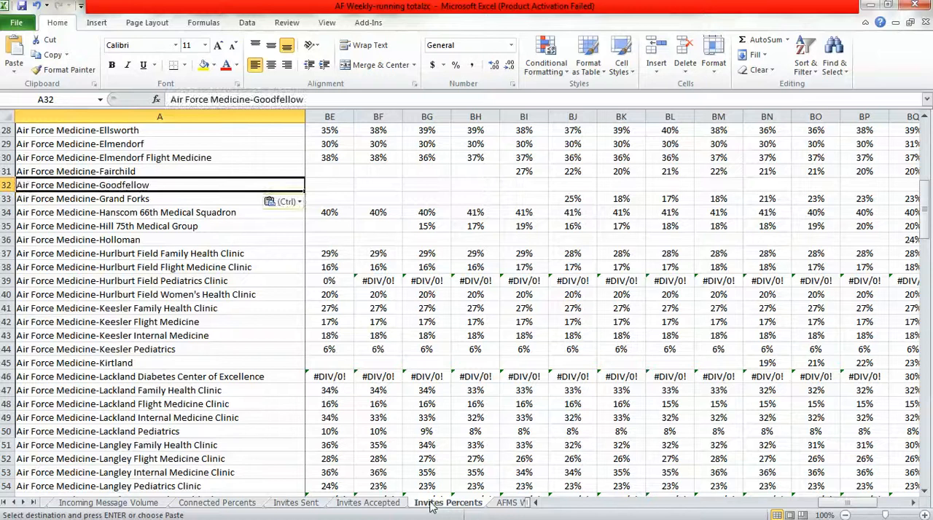
# Fill the percentage formulas in BS31:BV31 down into Goodfellow's row 32 on Invites Percents and check the new formula's references.
pyautogui.click(917, 503)
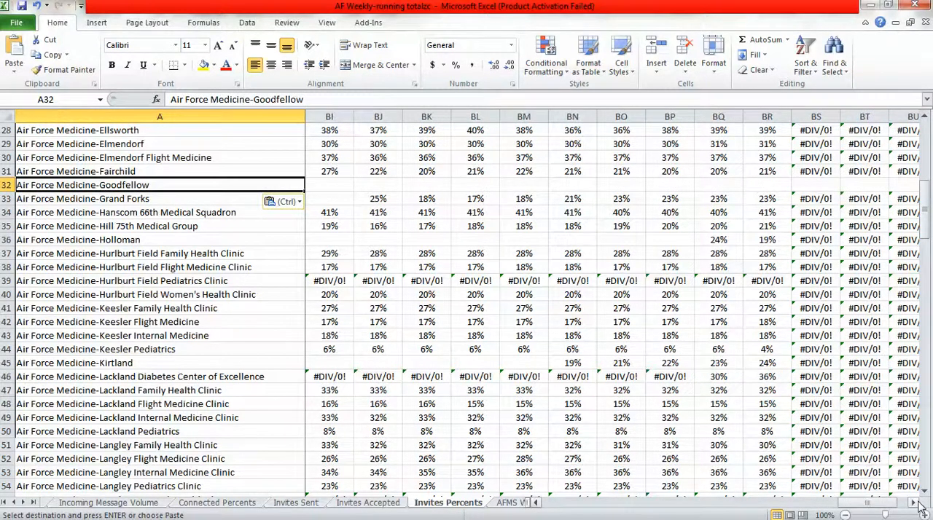
pyautogui.click(917, 503)
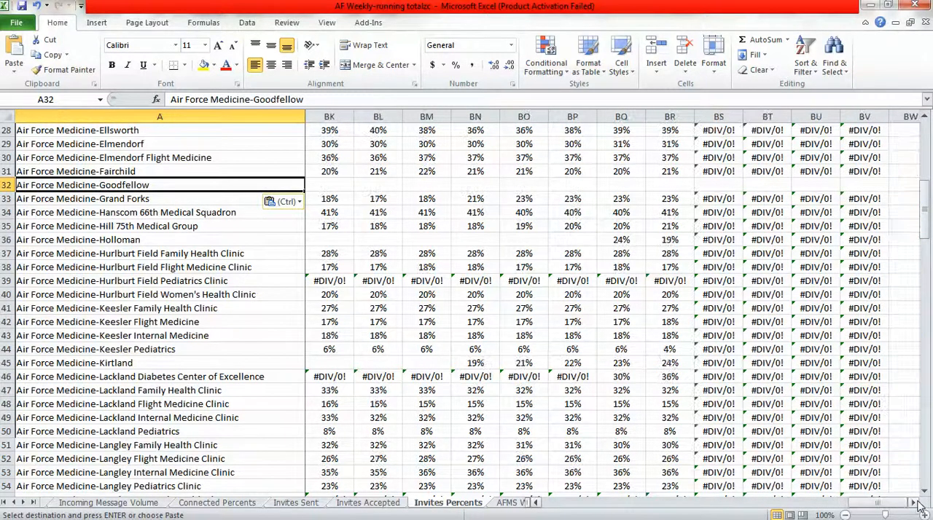
pyautogui.click(717, 172)
pyautogui.moveTo(718, 172); pyautogui.dragTo(889, 188)
pyautogui.click(727, 186)
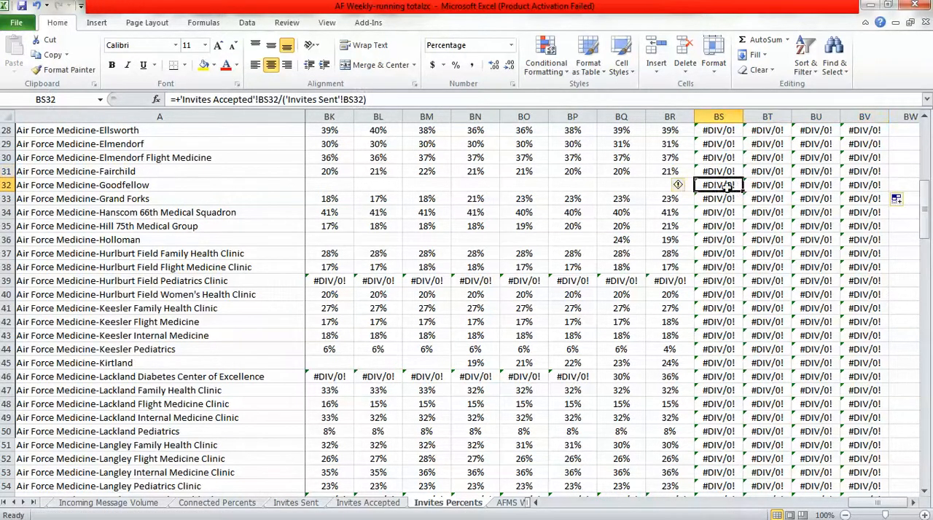
pyautogui.click(270, 185)
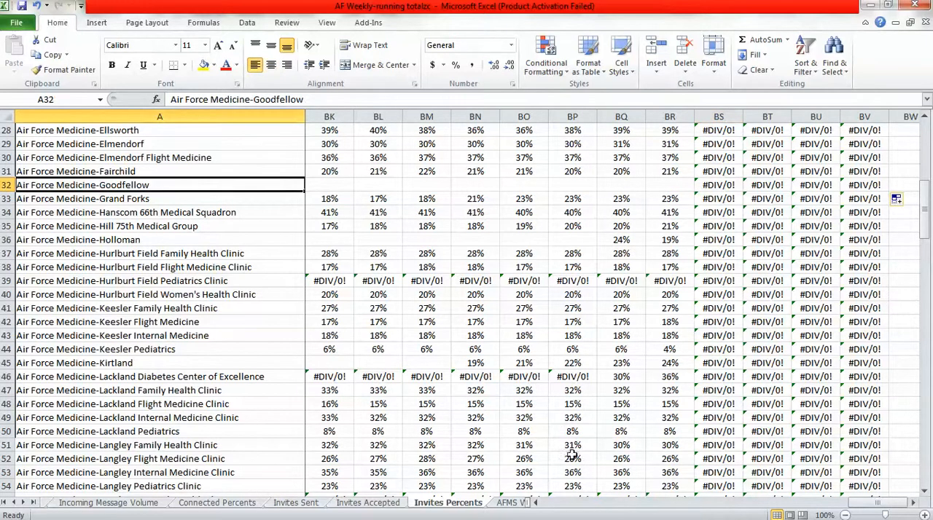
pyautogui.click(33, 503)
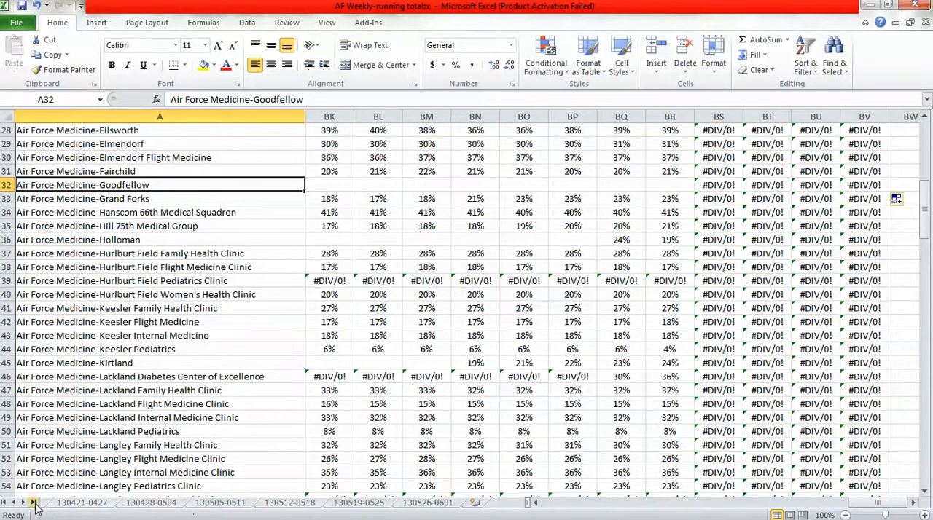
pyautogui.click(372, 504)
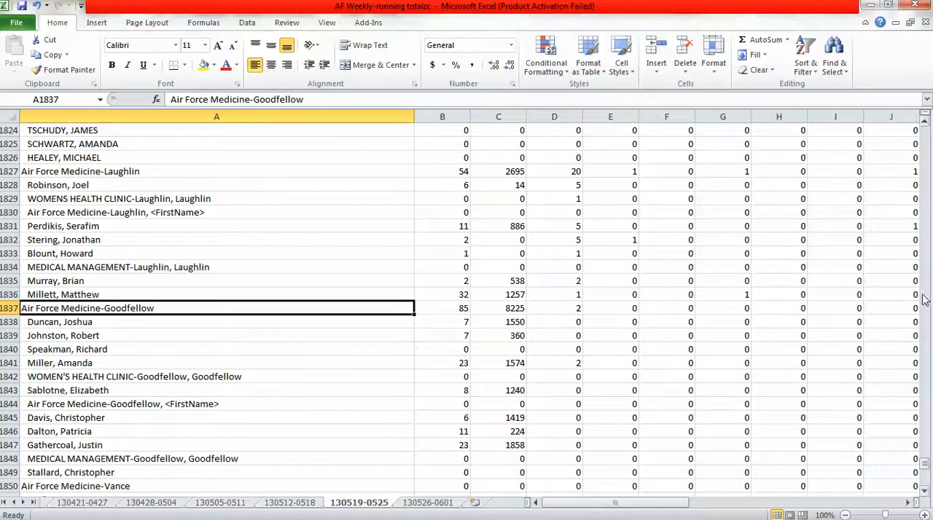
pyautogui.moveTo(927, 465); pyautogui.dragTo(915, 119)
pyautogui.click(235, 159)
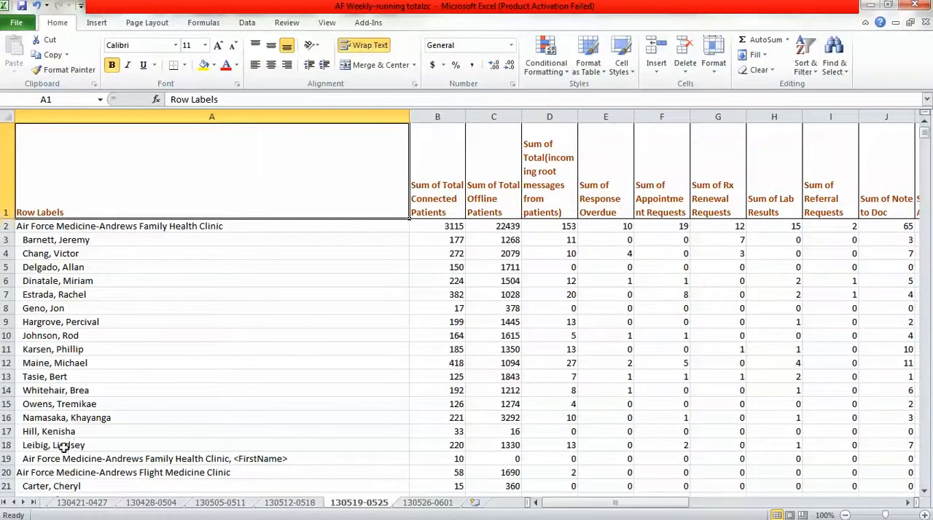
# Insert a blank row 125 above Air Force Medicine-Grand Forks TOTAL on the Running Totals sheet.
pyautogui.click(5, 503)
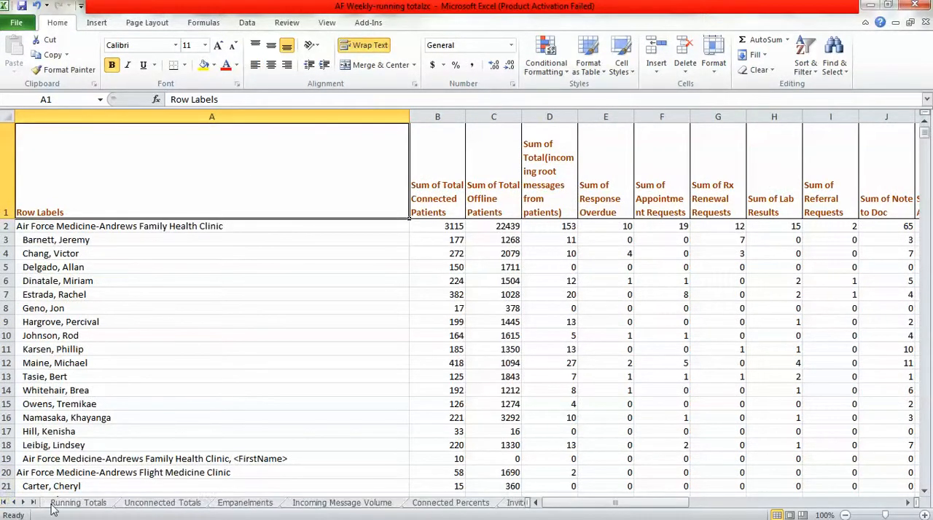
pyautogui.click(55, 506)
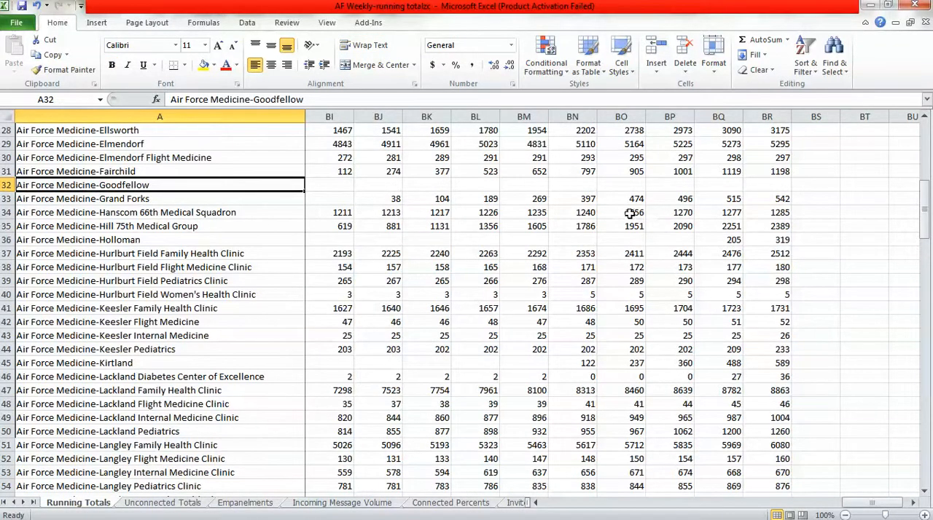
pyautogui.click(927, 477)
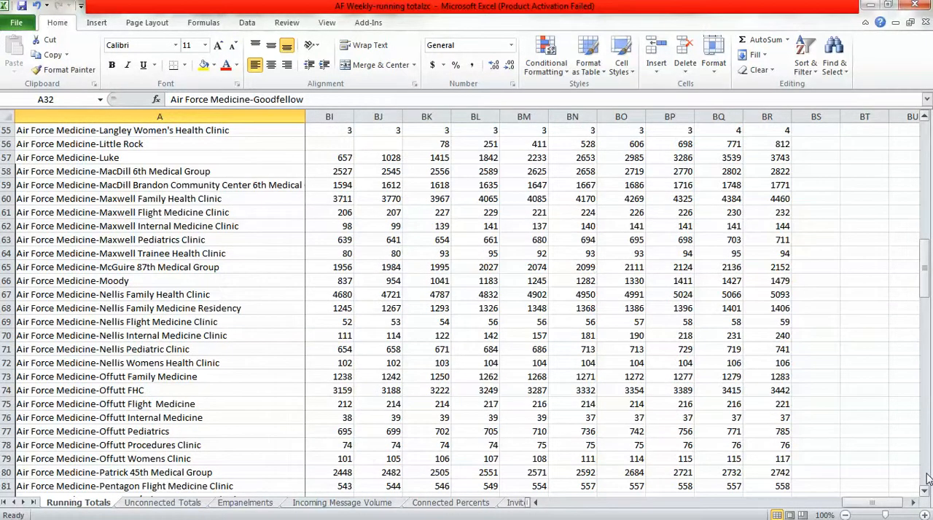
pyautogui.click(928, 477)
pyautogui.click(928, 478)
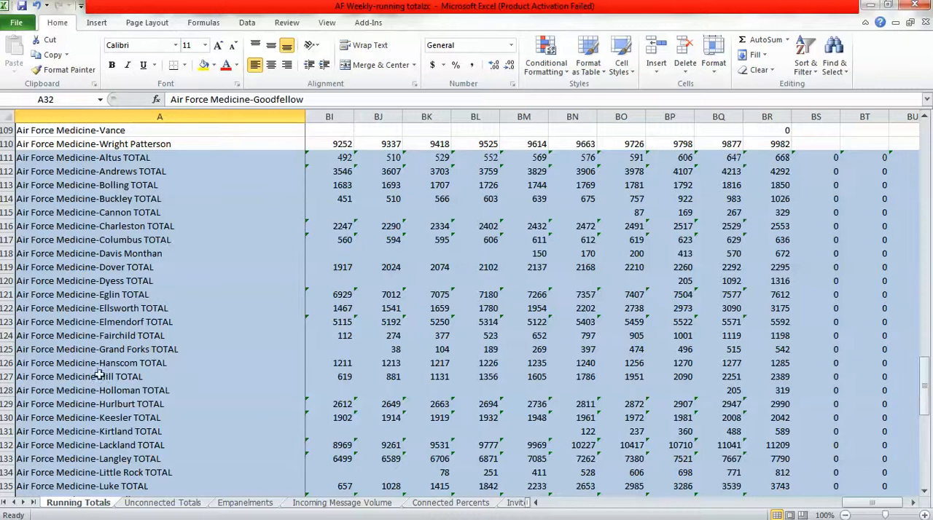
pyautogui.rightClick(7, 351)
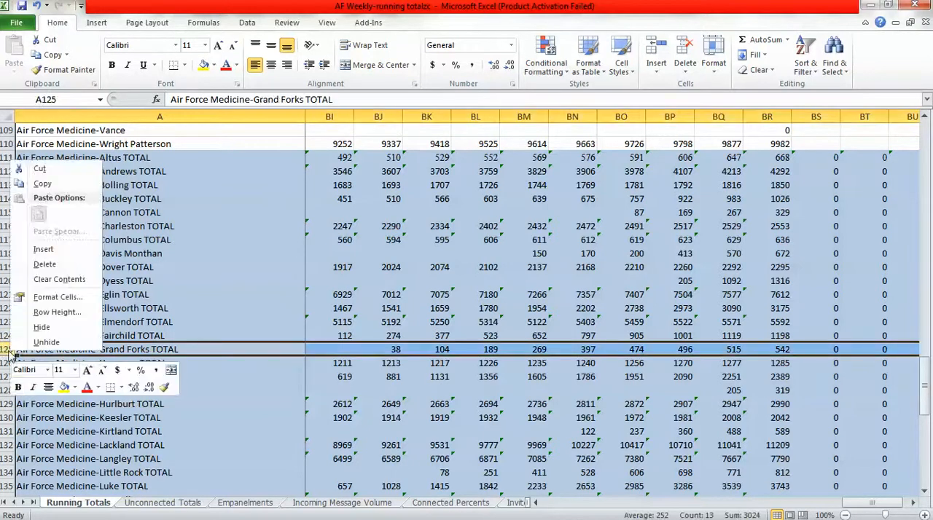
pyautogui.click(43, 249)
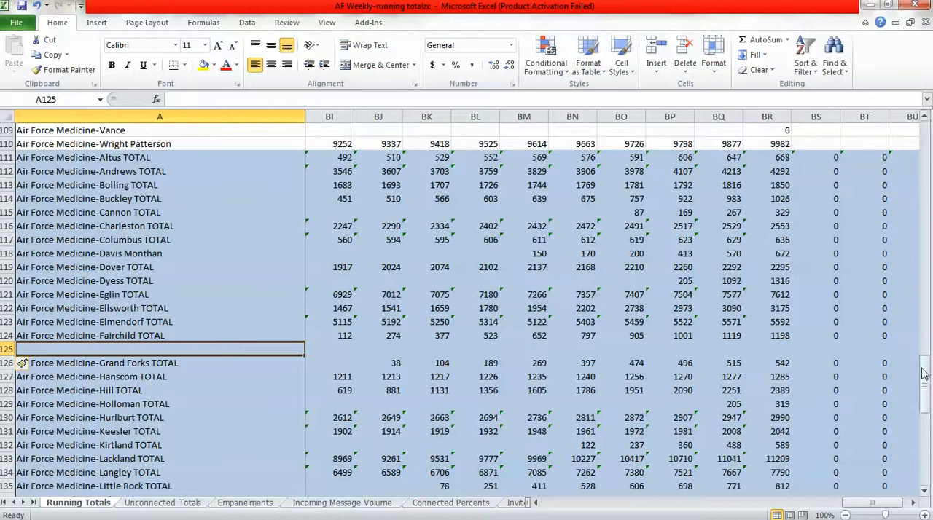
# Label cell A125 on Running Totals "Air Force Medicine-Goodfellow TOTAL", reusing the clinic name copied from A32.
pyautogui.click(924, 148)
pyautogui.click(924, 149)
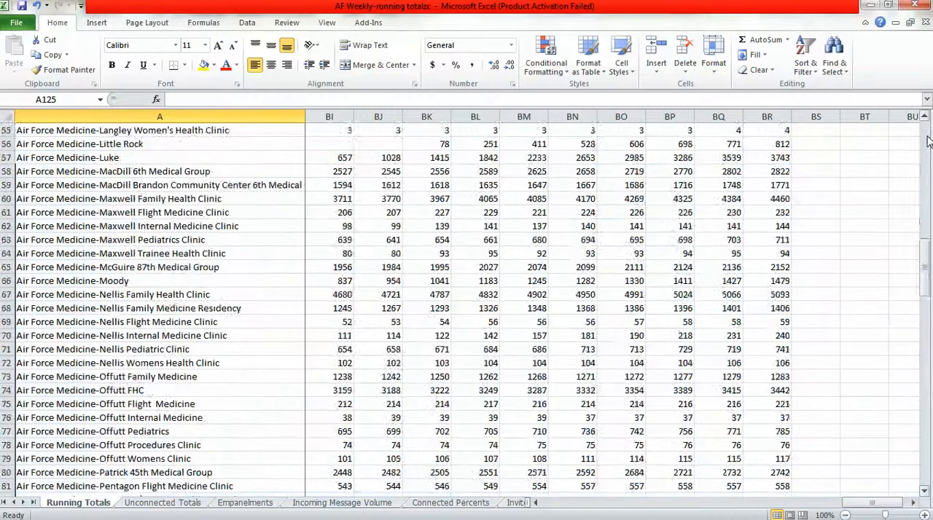
pyautogui.click(924, 149)
pyautogui.click(162, 186)
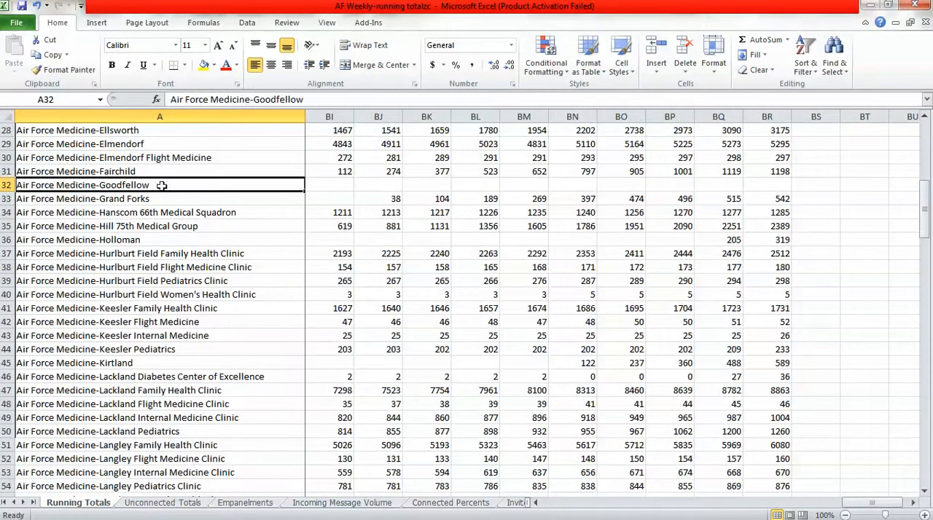
pyautogui.moveTo(323, 99); pyautogui.dragTo(169, 99)
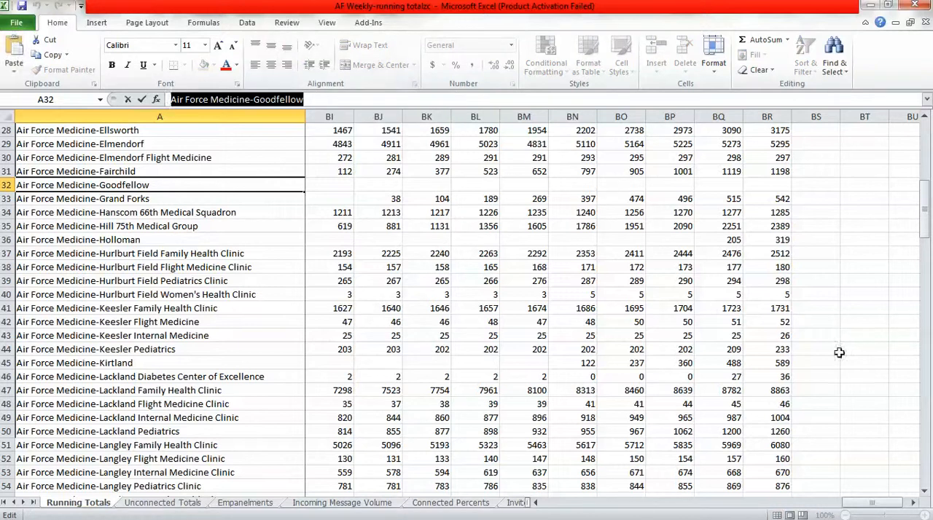
pyautogui.click(928, 453)
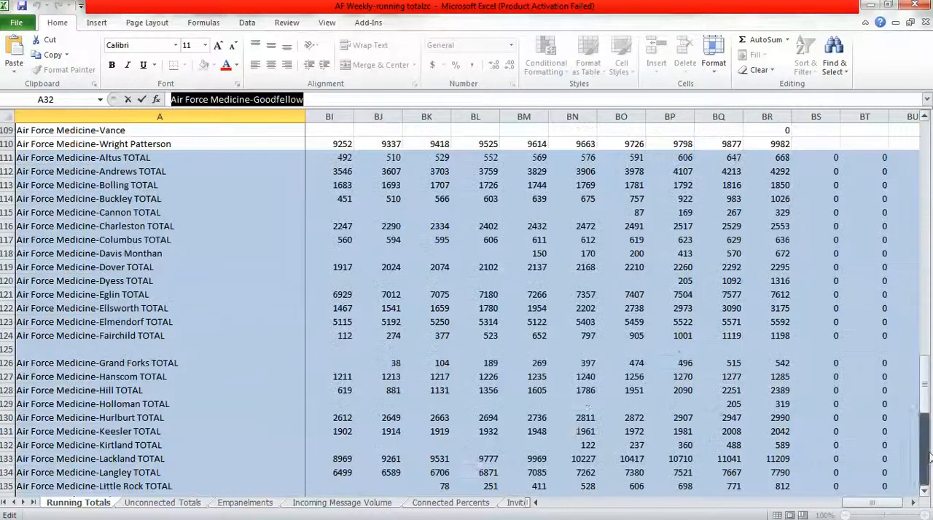
pyautogui.click(87, 351)
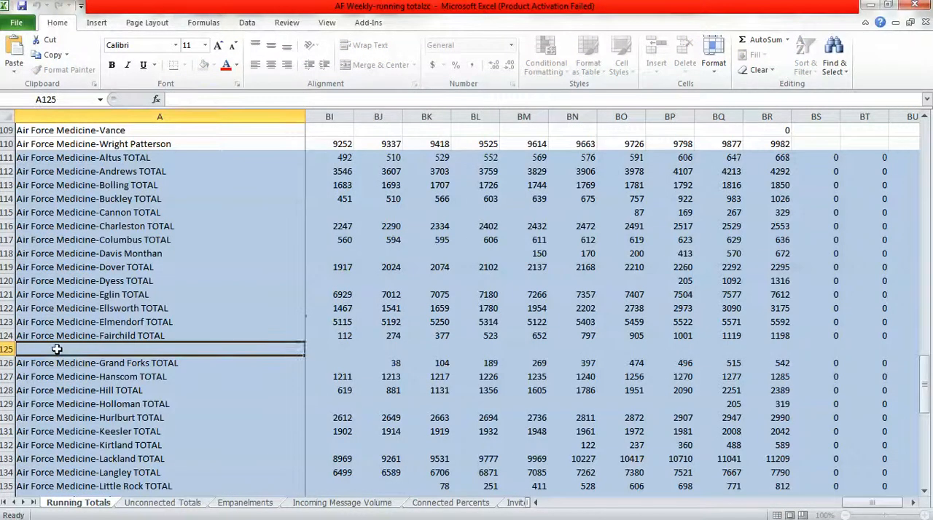
pyautogui.click(193, 99)
pyautogui.hotkey('ctrl', 'v')
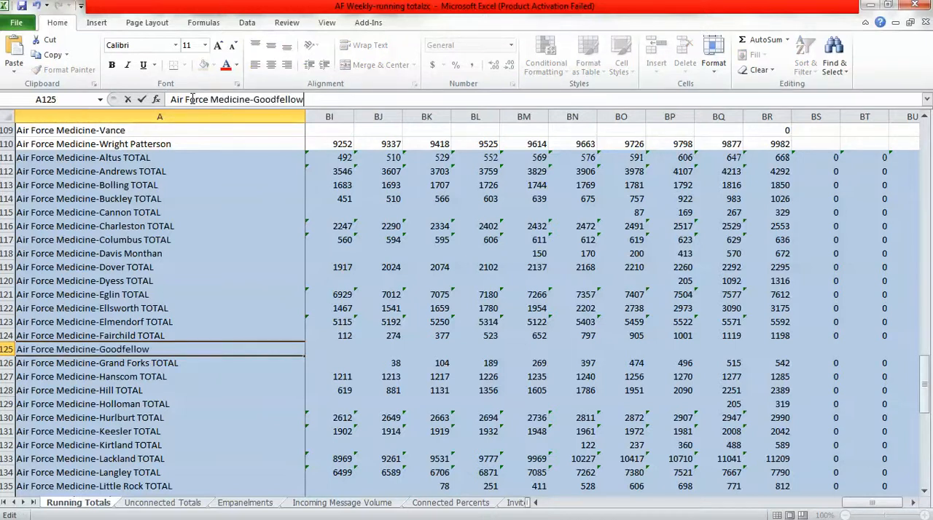
pyautogui.write('TOTAL')
# Fill the SUM formulas in BS124:BU124 down into Goodfellow TOTAL's row 125 on Running Totals and check the new formulas' references.
pyautogui.click(915, 504)
pyautogui.click(915, 503)
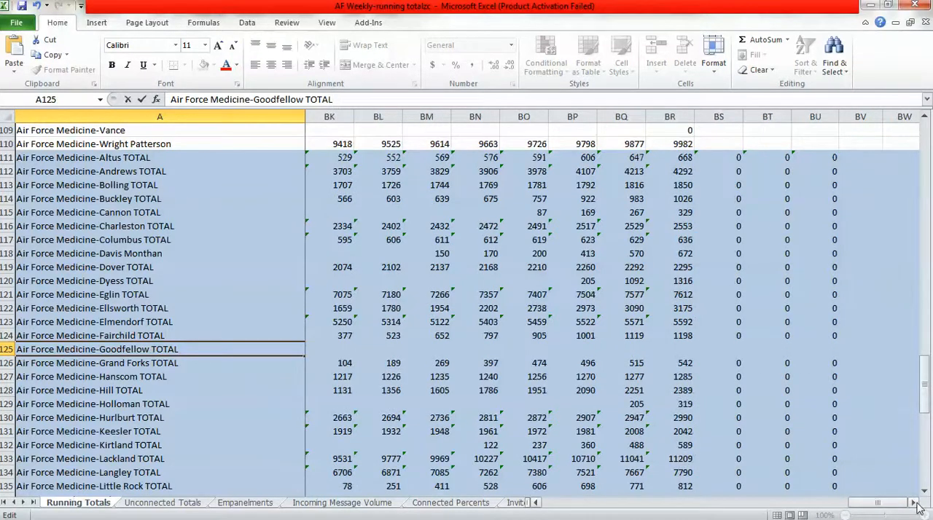
pyautogui.click(536, 504)
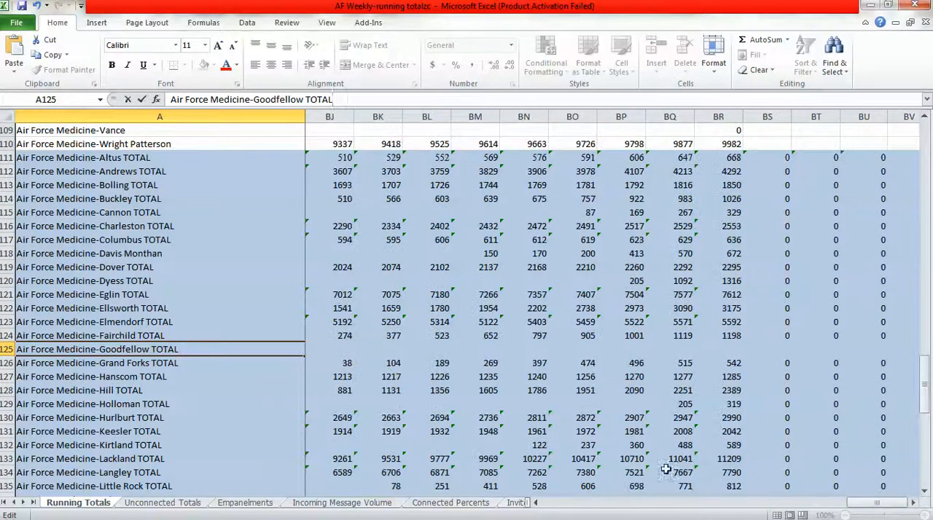
pyautogui.click(772, 336)
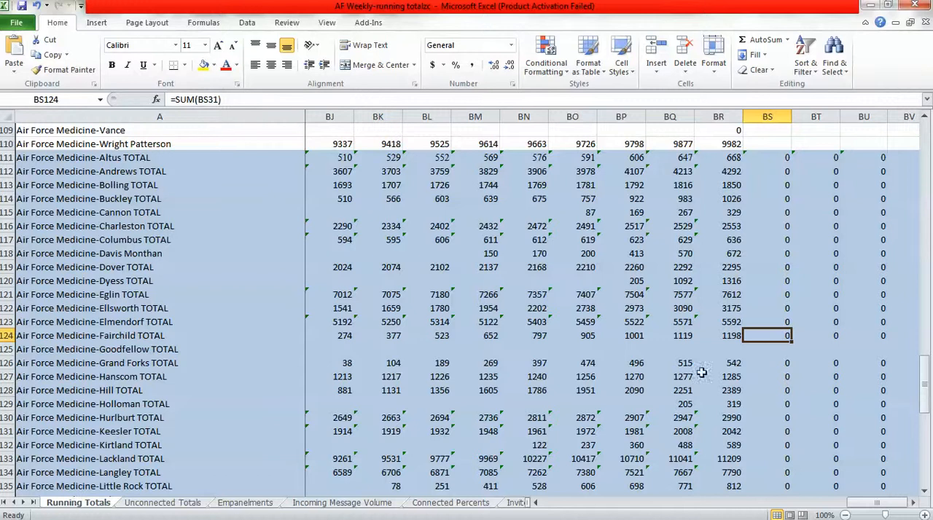
pyautogui.moveTo(790, 338); pyautogui.dragTo(889, 356)
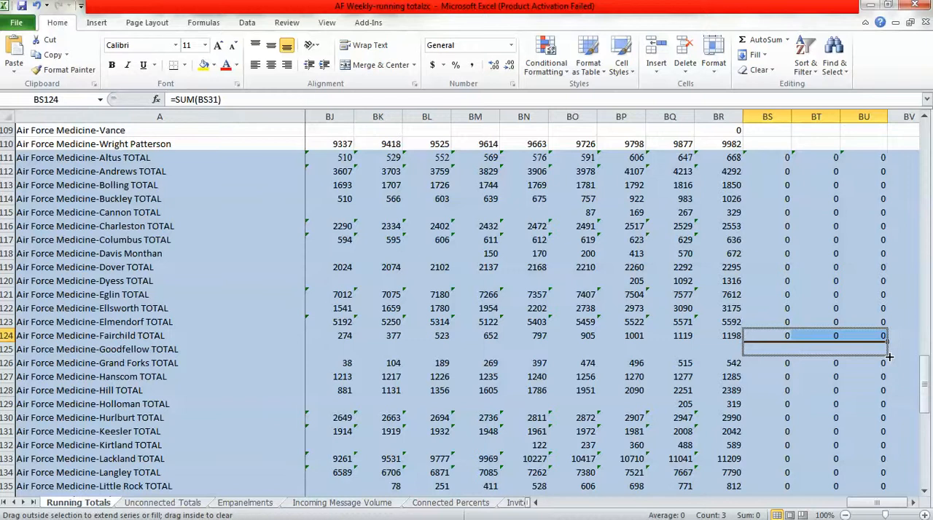
pyautogui.moveTo(889, 356); pyautogui.dragTo(889, 357)
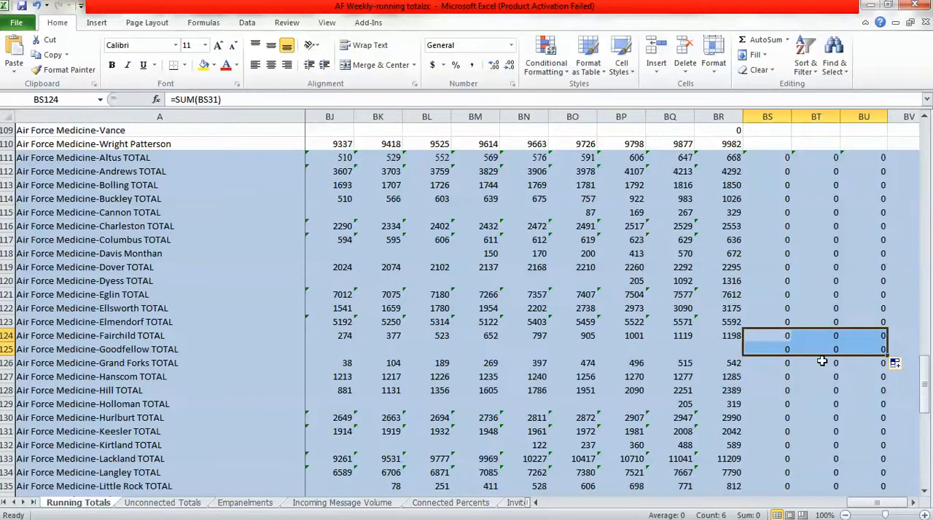
pyautogui.click(774, 349)
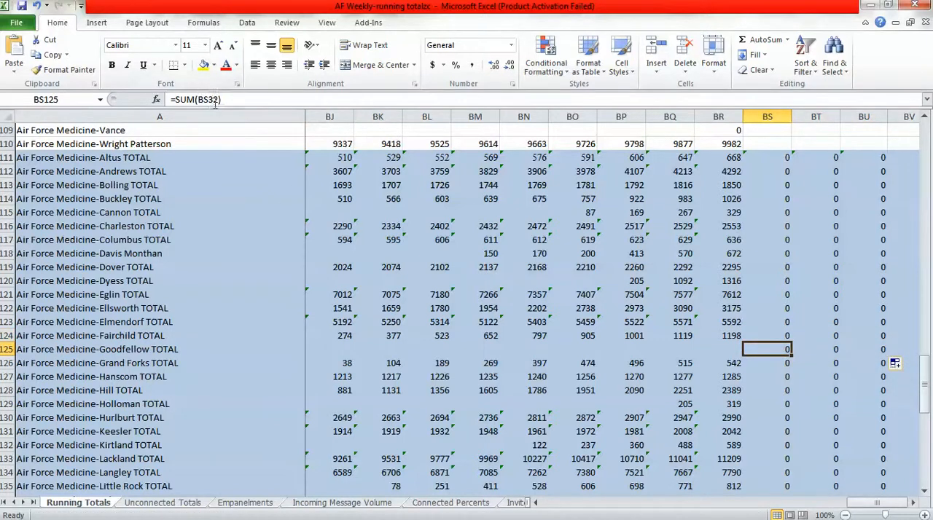
pyautogui.click(799, 351)
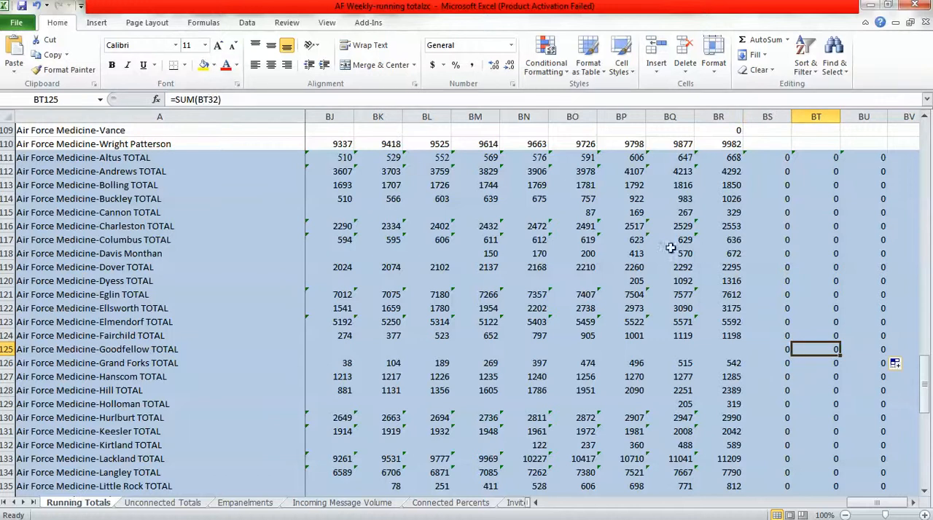
pyautogui.click(872, 351)
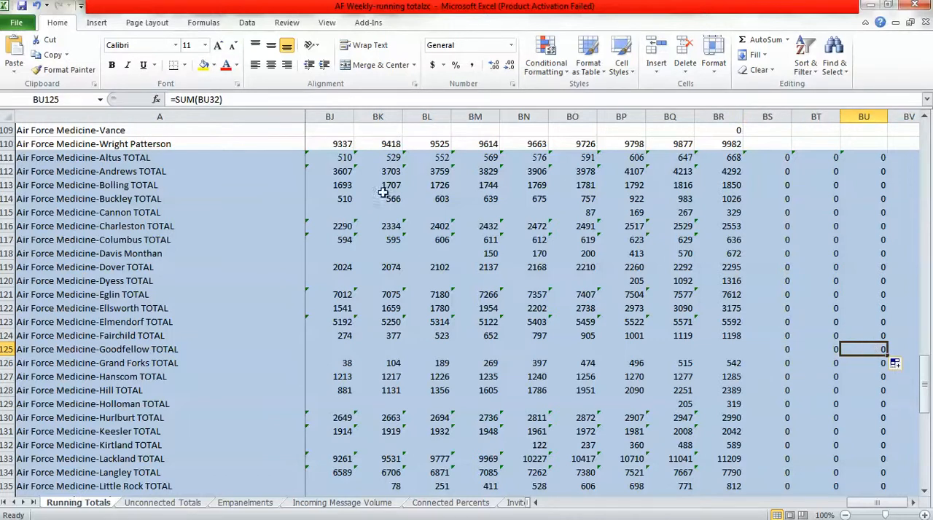
pyautogui.click(201, 349)
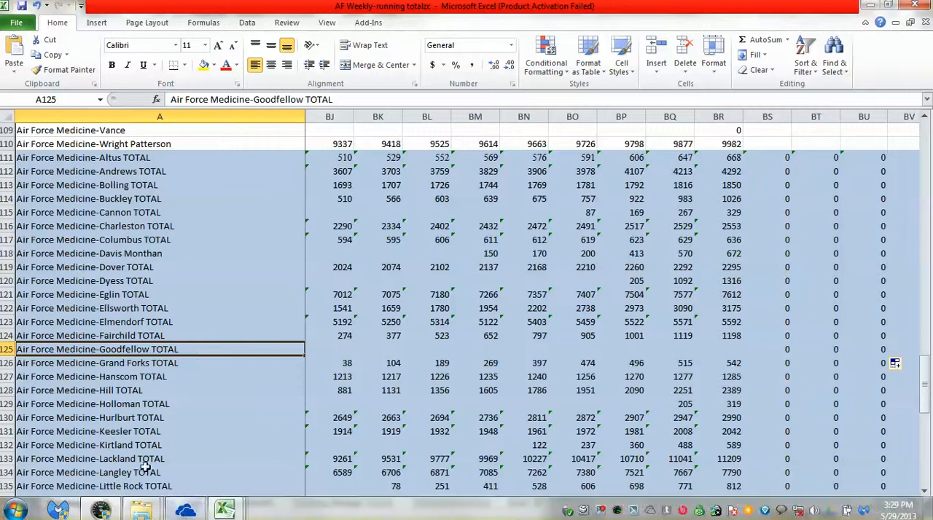
# Insert a blank row 125 above Air Force Medicine-Grand Forks TOTAL on the Unconnected Totals sheet.
pyautogui.click(162, 503)
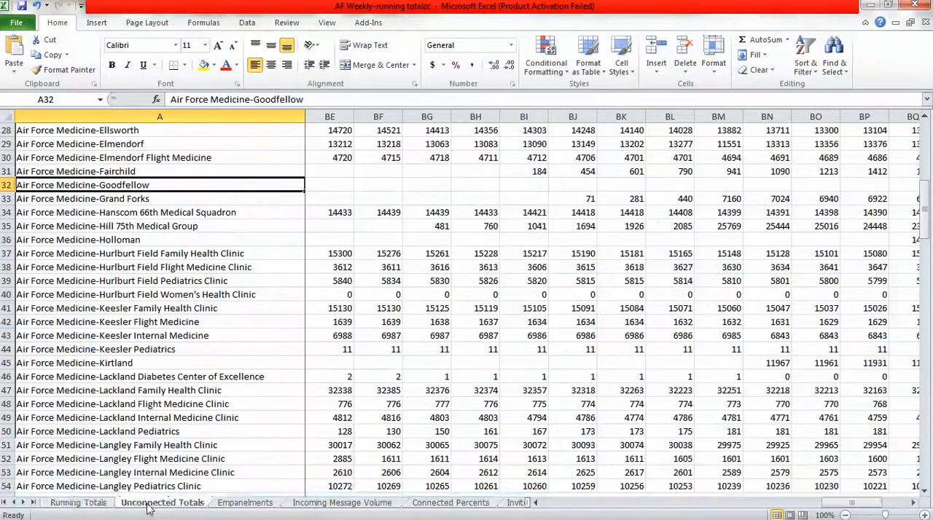
pyautogui.click(925, 477)
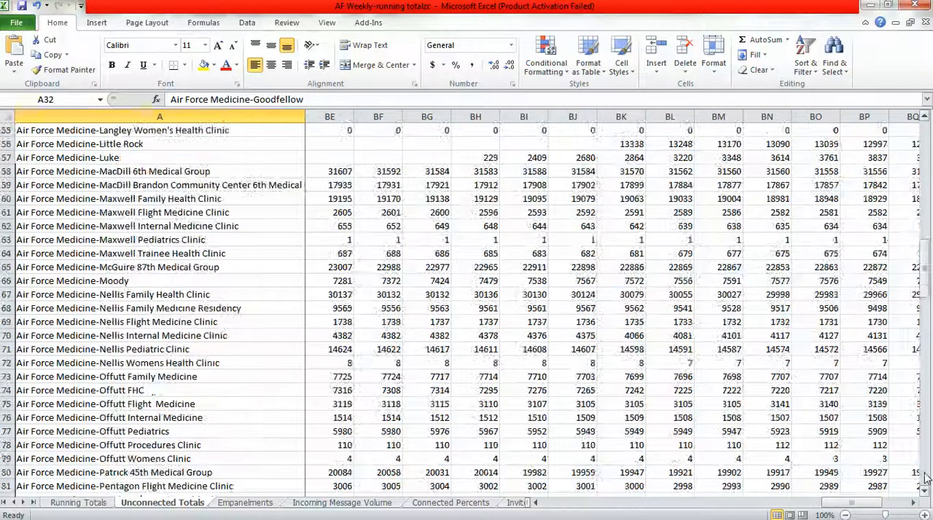
pyautogui.click(924, 477)
pyautogui.click(924, 477)
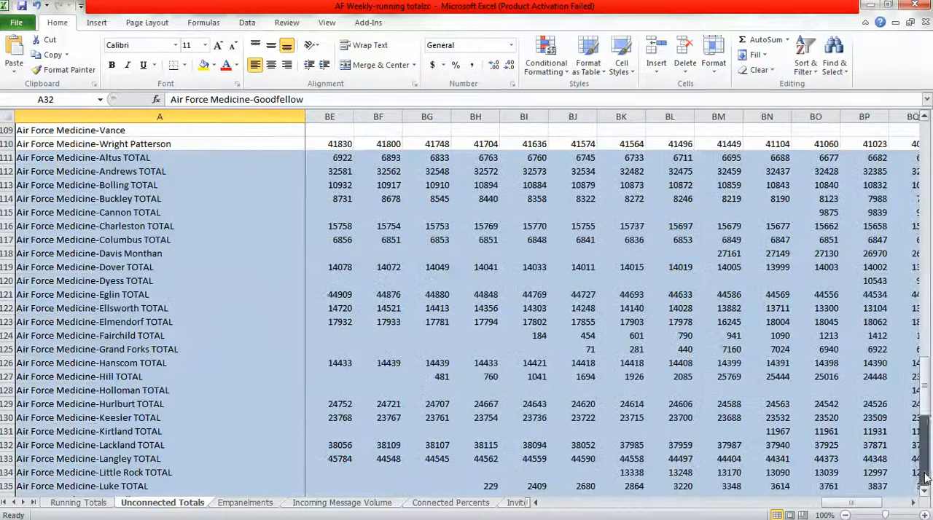
pyautogui.rightClick(4, 349)
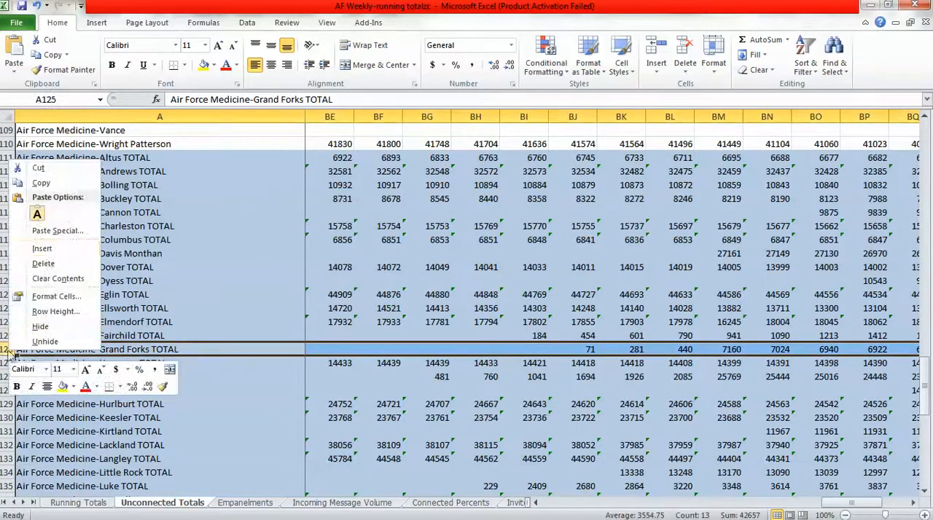
pyautogui.click(44, 246)
pyautogui.click(133, 350)
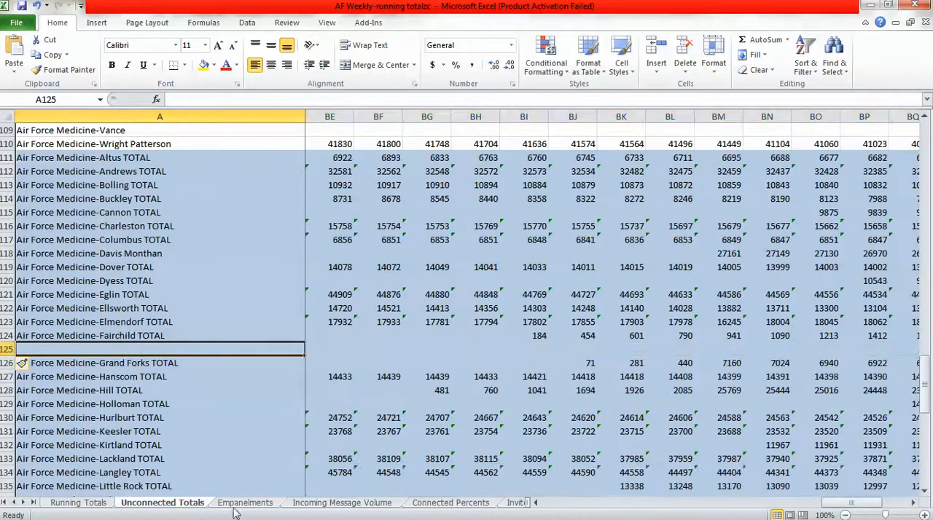
# Copy "Air Force Medicine-Goodfellow TOTAL" from Running Totals cell A125 into cell A125 of the Unconnected Totals sheet.
pyautogui.click(90, 503)
pyautogui.hotkey('ctrl', 'c')
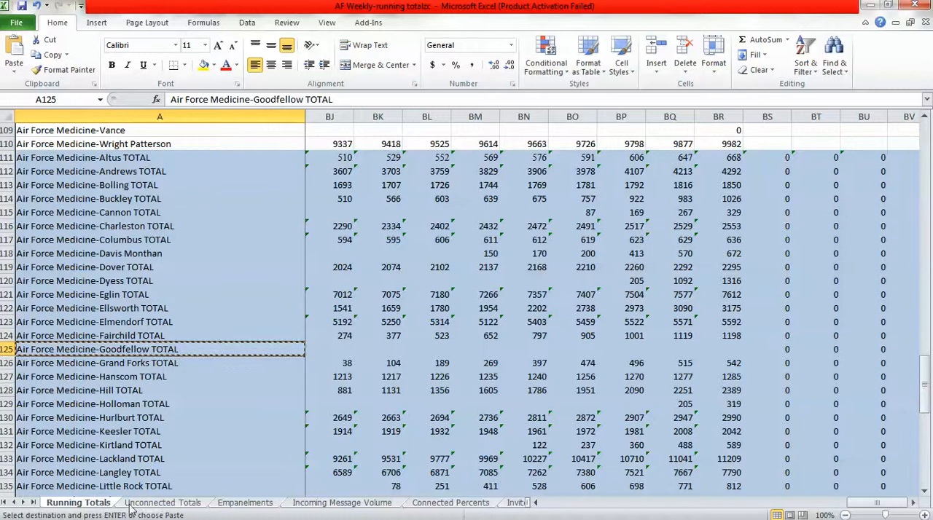
pyautogui.click(151, 504)
pyautogui.hotkey('ctrl', 'v')
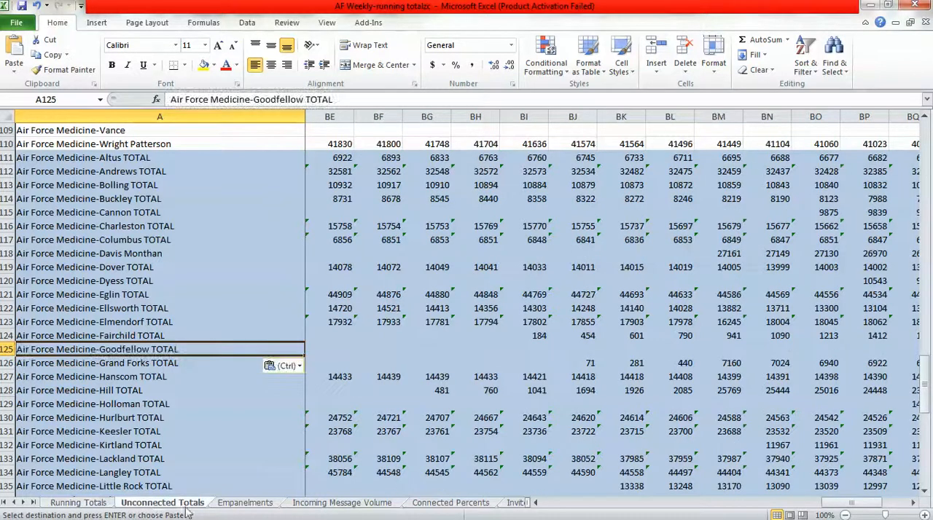
# Copy the Goodfellow TOTAL formulas in BS125:BU125 from Running Totals into the same cells of the Unconnected Totals sheet.
pyautogui.click(914, 502)
pyautogui.click(914, 503)
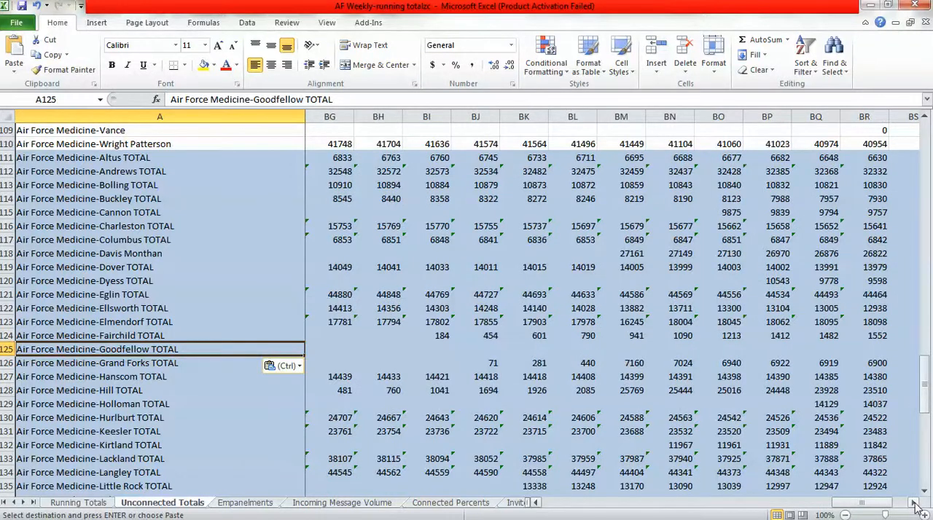
pyautogui.click(914, 503)
pyautogui.click(914, 503)
pyautogui.click(914, 503)
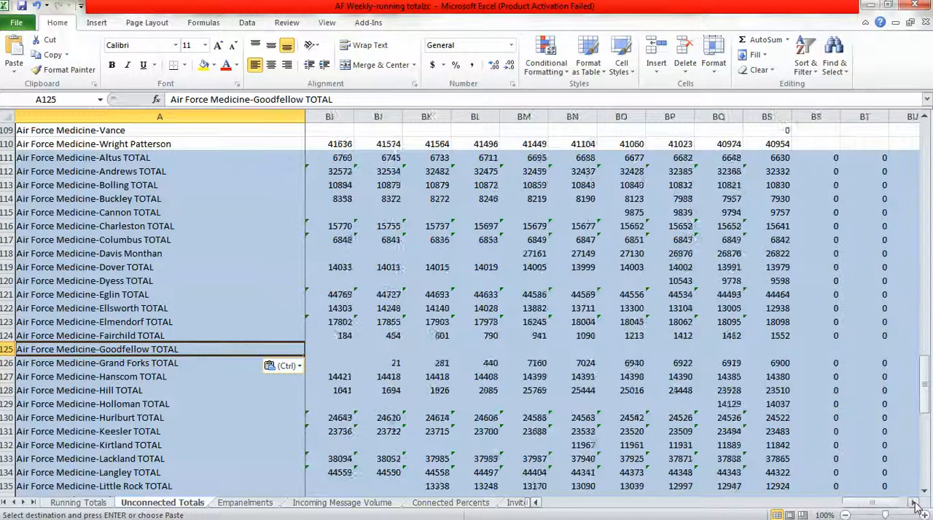
pyautogui.click(102, 505)
pyautogui.moveTo(780, 350); pyautogui.dragTo(860, 349)
pyautogui.hotkey('ctrl', 'c')
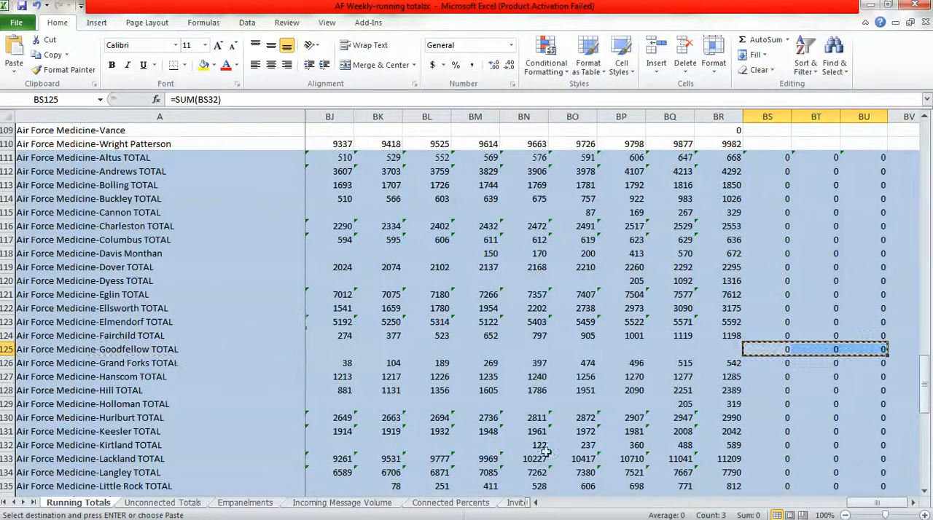
pyautogui.click(183, 503)
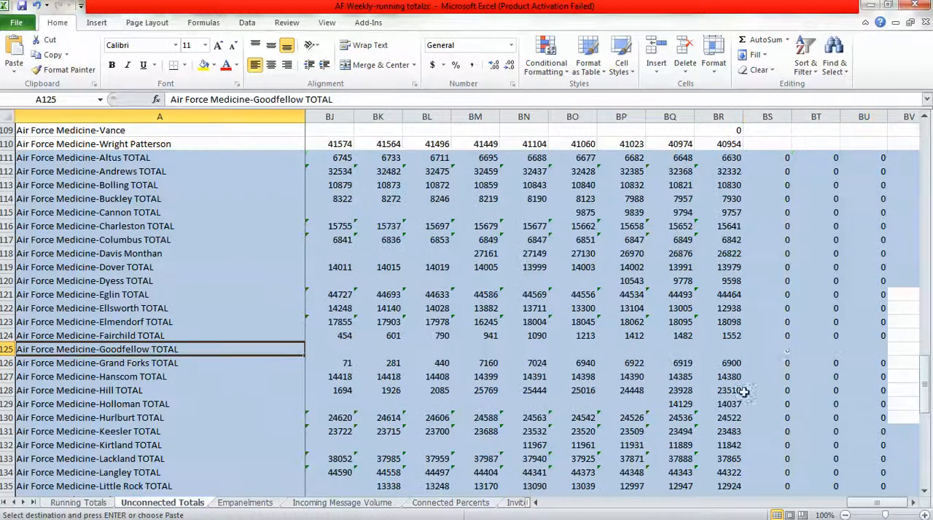
pyautogui.click(769, 343)
pyautogui.hotkey('ctrl', 'v')
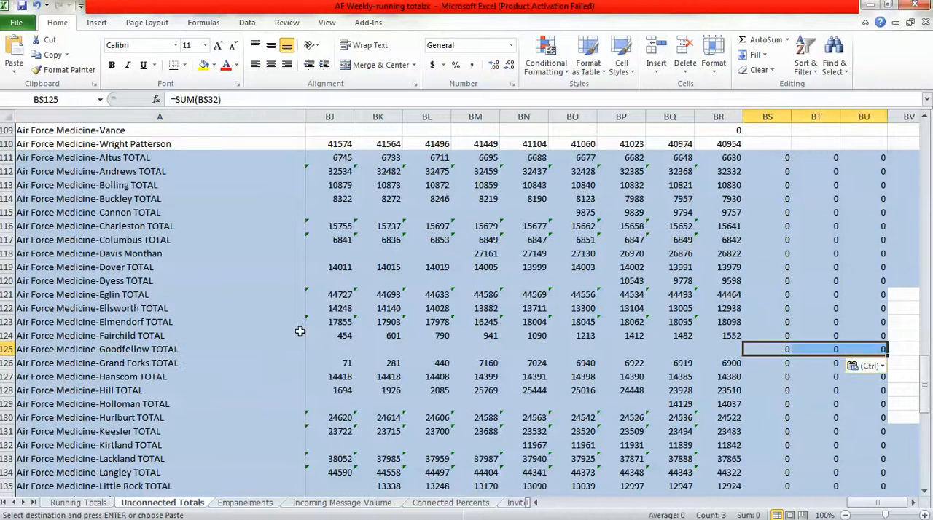
# Check the Goodfellow TOTAL label in A125 and the formula reference in BS125 on Unconnected Totals.
pyautogui.click(246, 348)
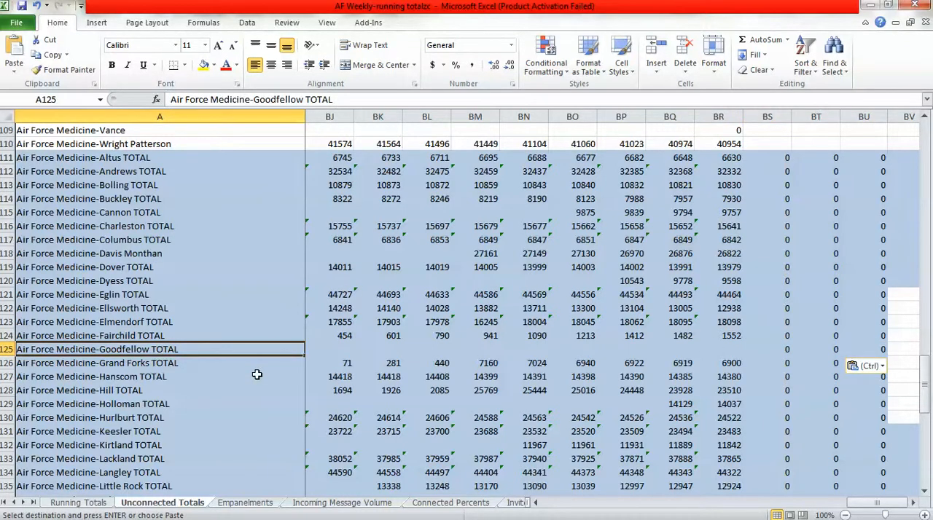
pyautogui.click(767, 350)
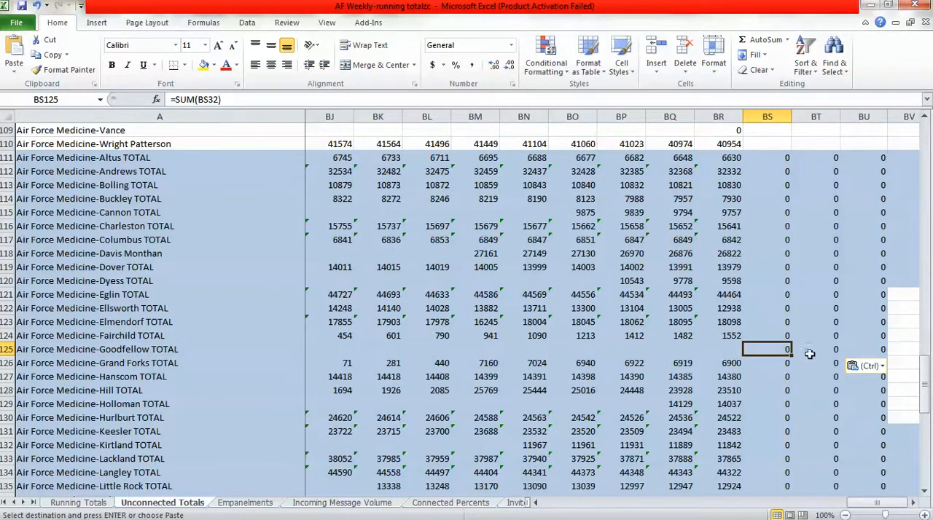
pyautogui.click(252, 349)
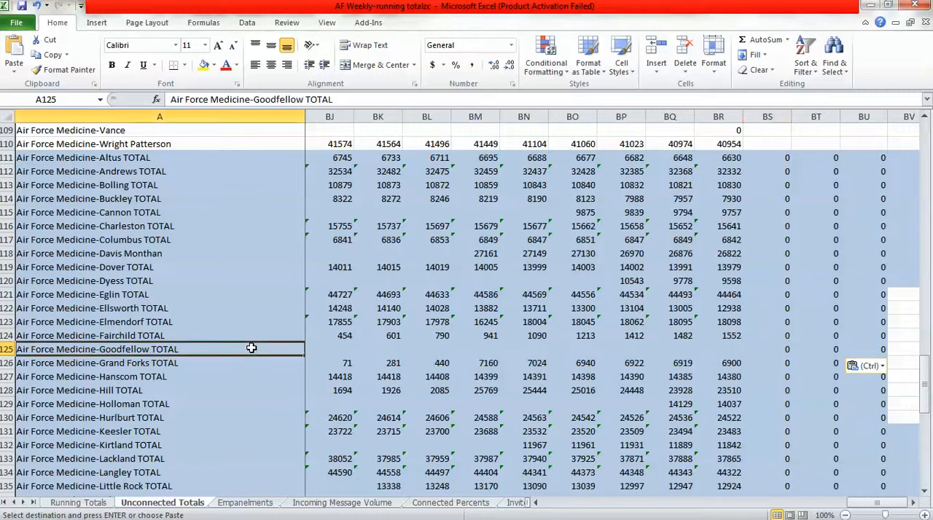
# Insert a blank row 125 above Air Force Medicine-Grand Forks TOTAL on the Empanelments sheet.
pyautogui.click(247, 503)
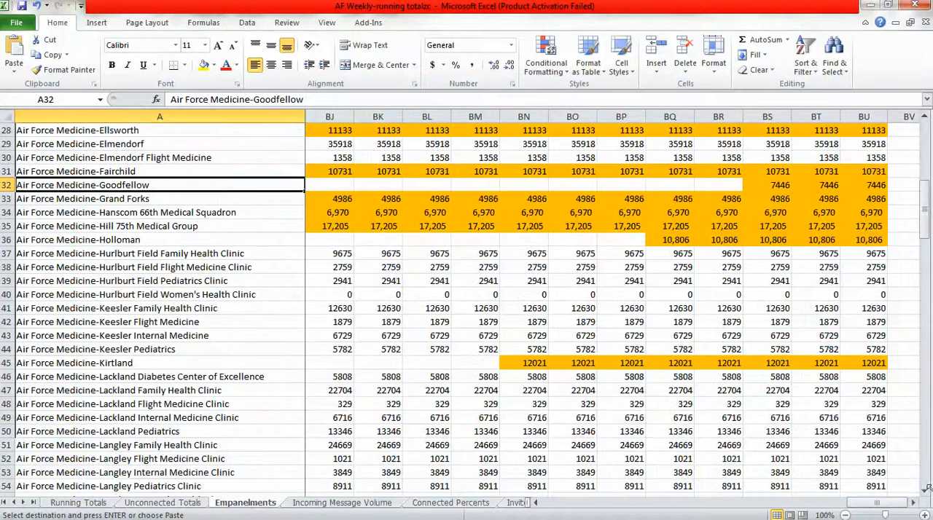
pyautogui.moveTo(925, 490); pyautogui.dragTo(929, 484)
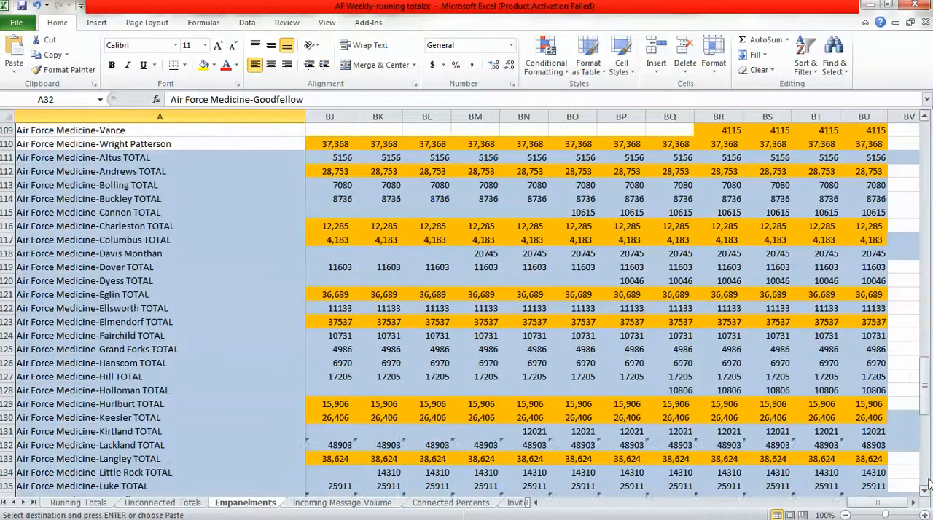
pyautogui.click(3, 349)
pyautogui.rightClick(3, 349)
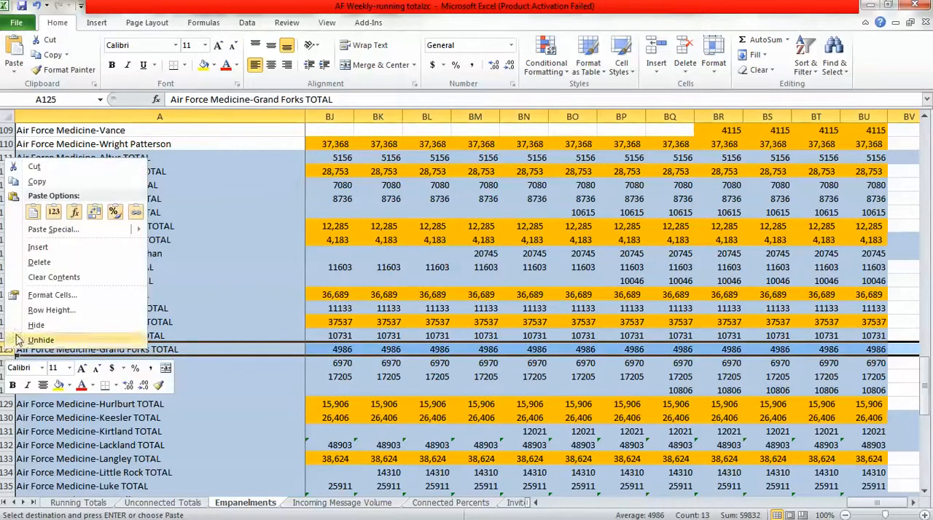
pyautogui.click(46, 247)
pyautogui.click(175, 351)
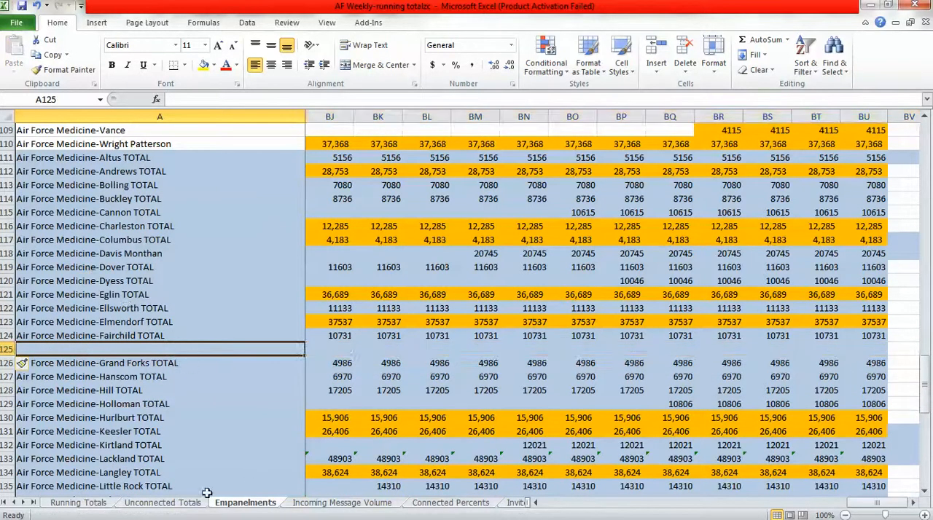
# Copy "Air Force Medicine-Goodfellow TOTAL" from Unconnected Totals cell A125 into cell A125 of the Empanelments sheet.
pyautogui.click(187, 506)
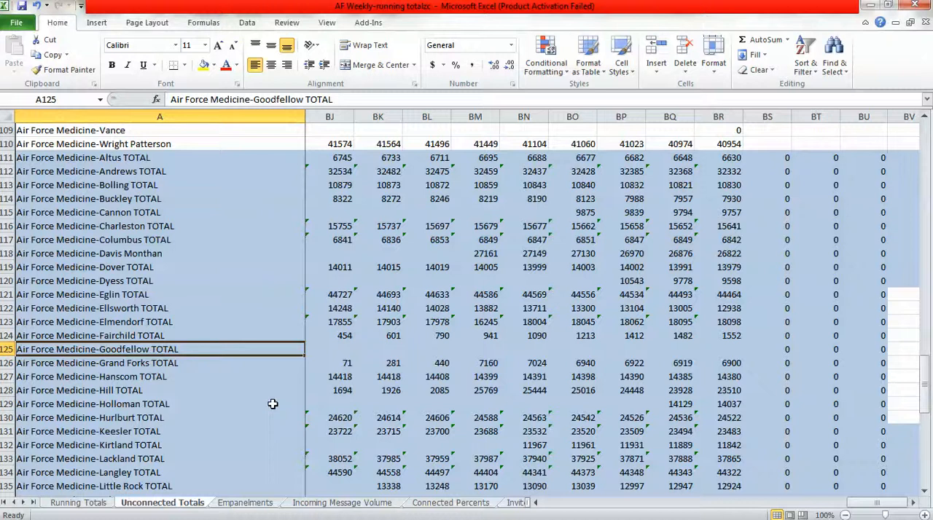
pyautogui.hotkey('ctrl', 'c')
pyautogui.click(253, 503)
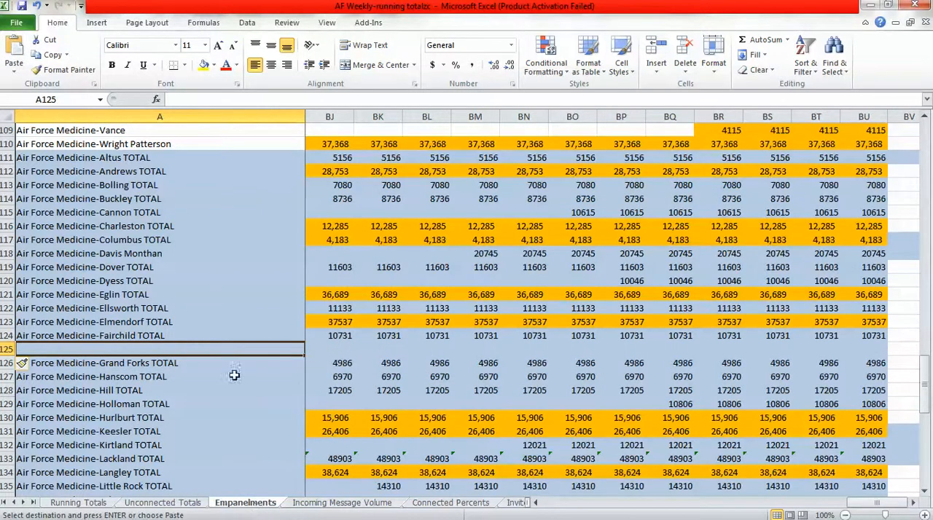
pyautogui.hotkey('ctrl', 'v')
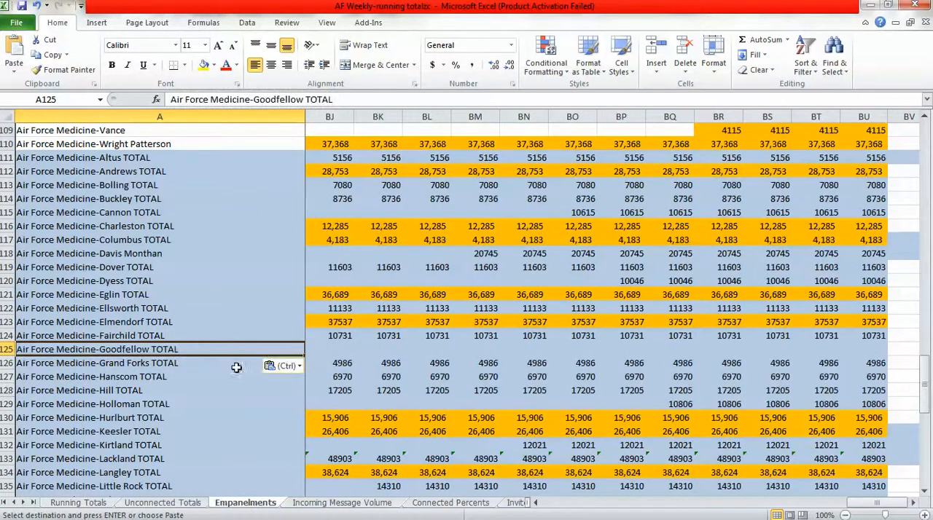
# Copy the Goodfellow TOTAL formulas in BS125:BU125 from Unconnected Totals into the same cells of the Empanelments sheet.
pyautogui.click(191, 506)
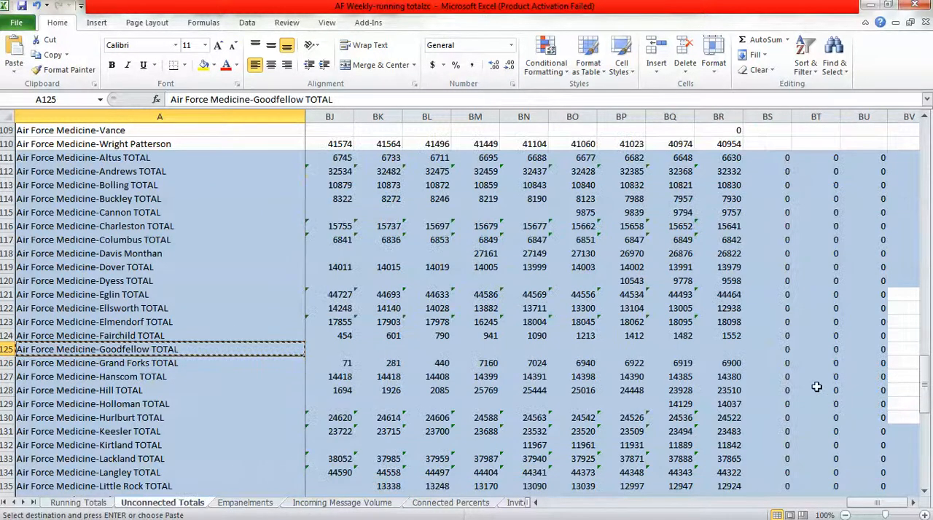
pyautogui.moveTo(780, 350); pyautogui.dragTo(860, 350)
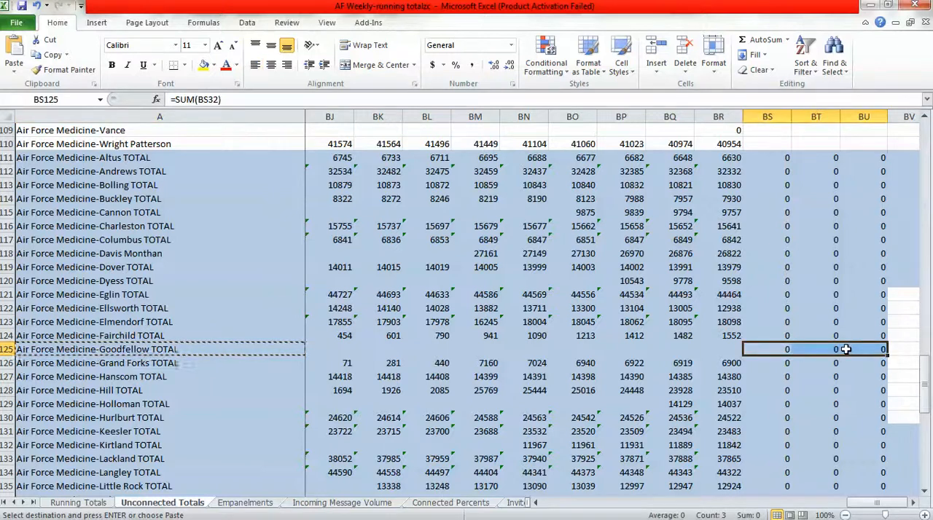
pyautogui.hotkey('ctrl', 'c')
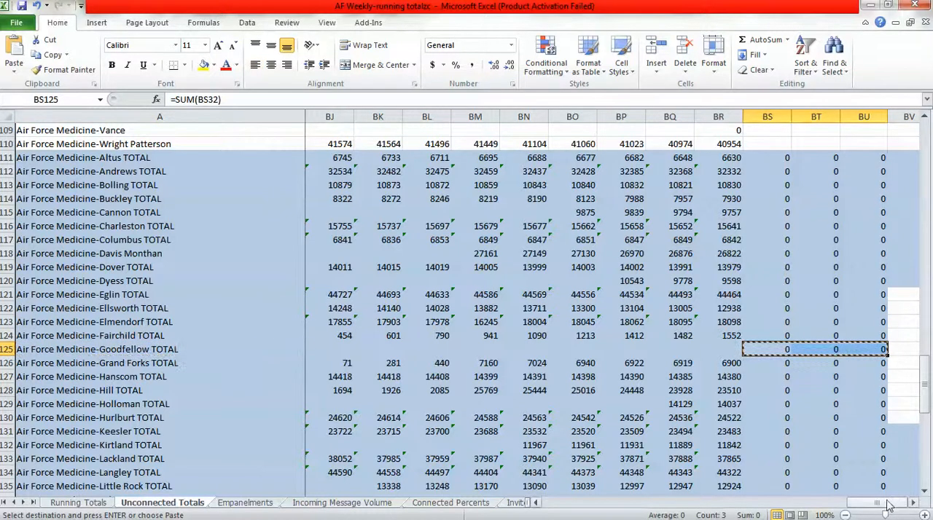
pyautogui.click(251, 504)
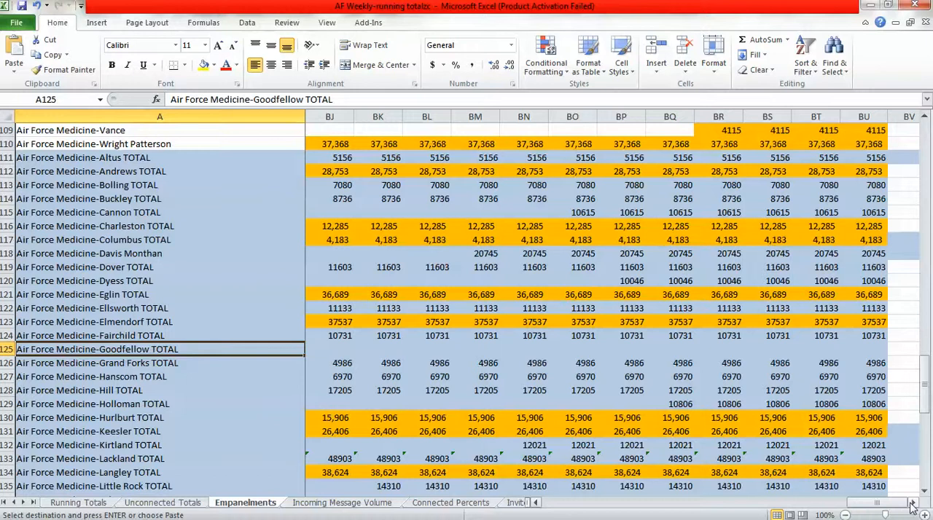
pyautogui.click(771, 349)
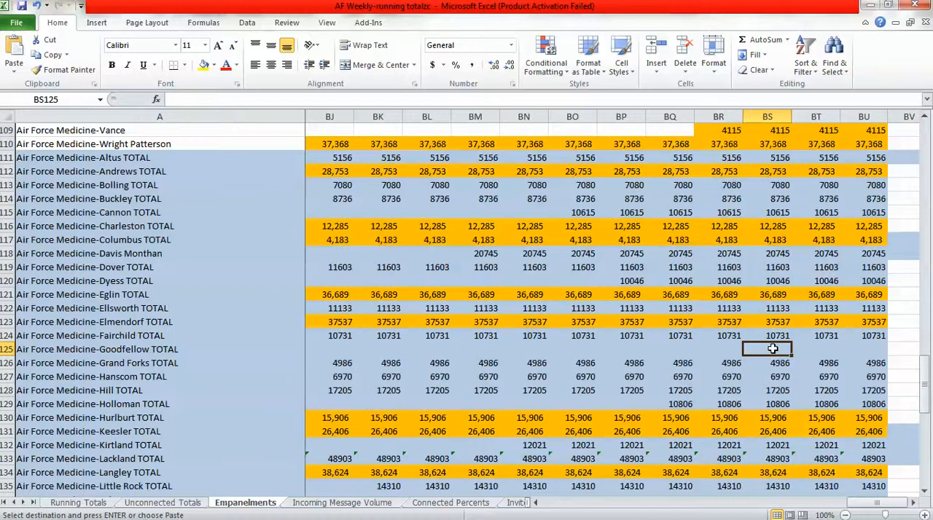
pyautogui.moveTo(772, 349); pyautogui.dragTo(864, 349)
pyautogui.hotkey('ctrl', 'v')
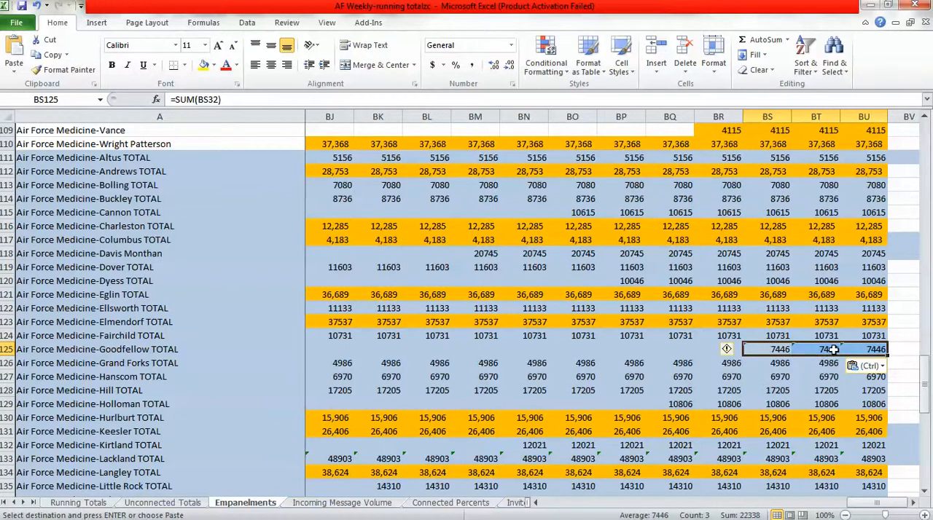
pyautogui.click(266, 351)
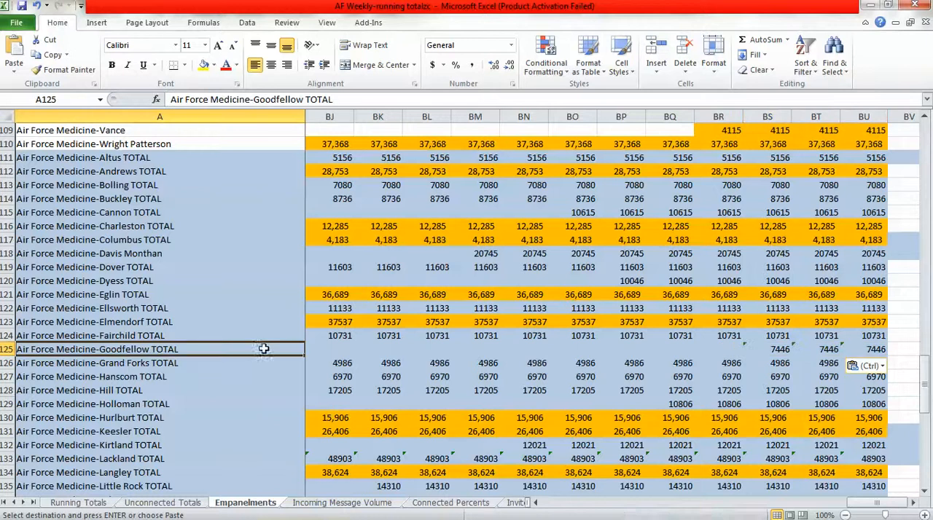
# Insert a blank row 125 above Air Force Medicine-Grand Forks TOTAL on the Incoming Message Volume sheet.
pyautogui.click(340, 503)
pyautogui.scroll(-20, 188, 312)
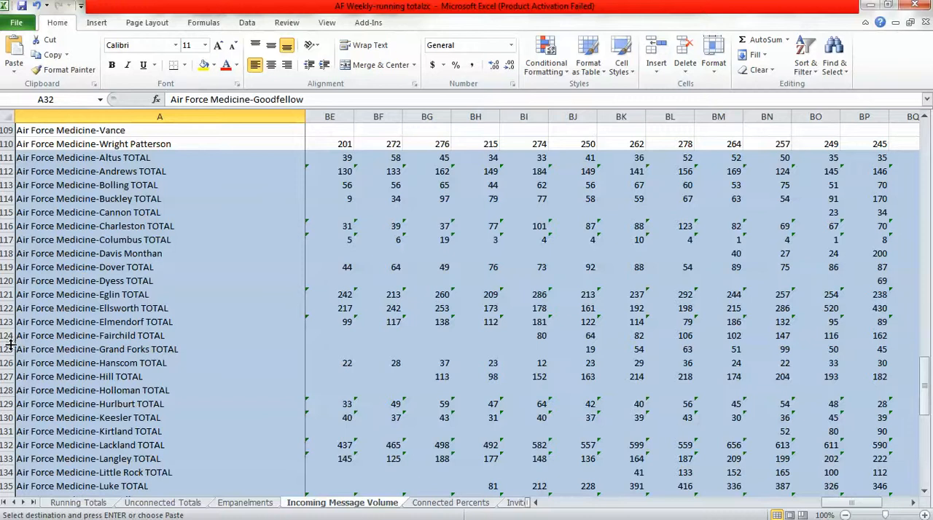
pyautogui.click(6, 349)
pyautogui.rightClick(6, 349)
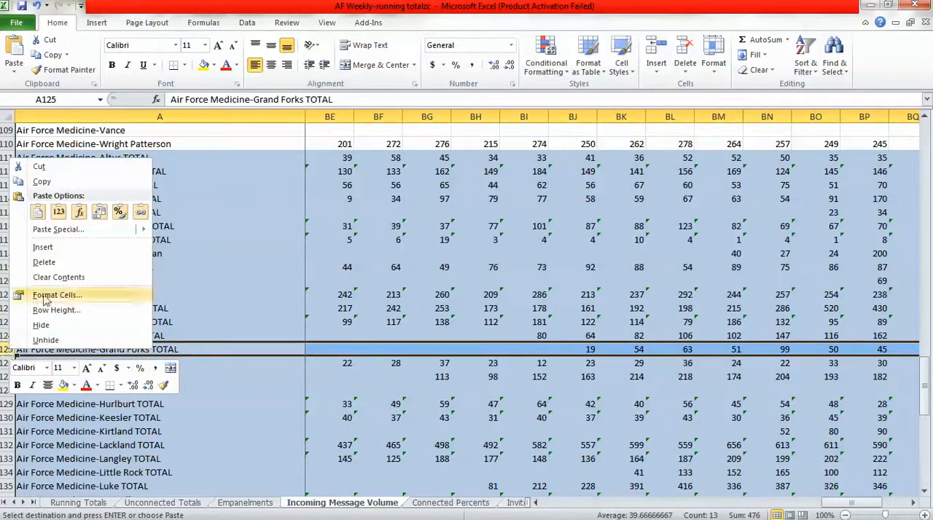
pyautogui.click(42, 248)
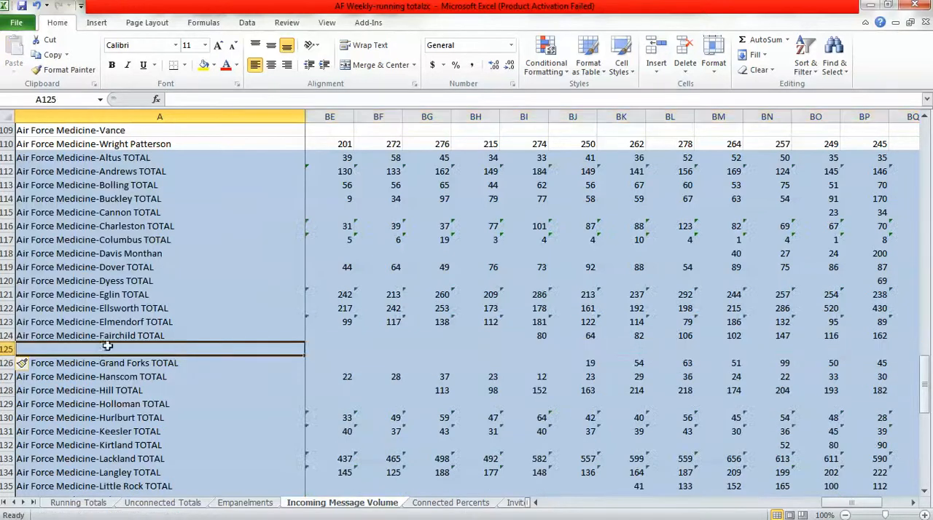
# Copy the Goodfellow TOTAL label from Empanelments cell A125 into cell A125 of the Incoming Message Volume sheet.
pyautogui.click(266, 503)
pyautogui.hotkey('ctrl', 'c')
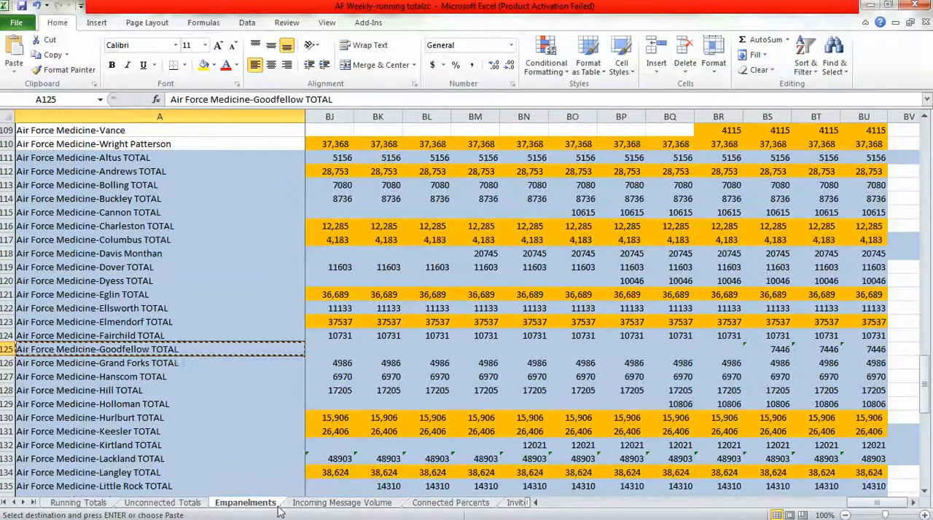
pyautogui.click(314, 503)
pyautogui.hotkey('ctrl', 'v')
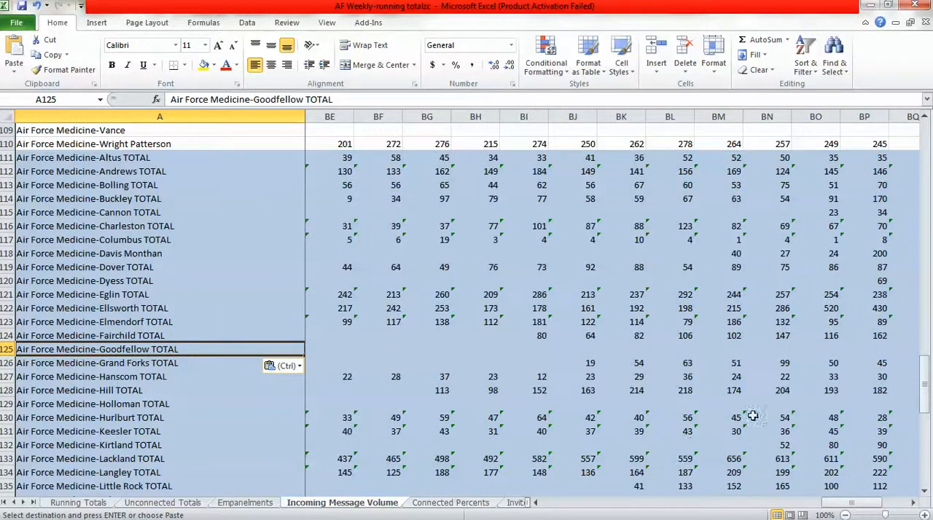
# Copy the Goodfellow TOTAL formulas from Empanelments BS125:BU125 into BN125:BP125 of the Incoming Message Volume sheet.
pyautogui.click(267, 505)
pyautogui.moveTo(773, 349); pyautogui.dragTo(866, 352)
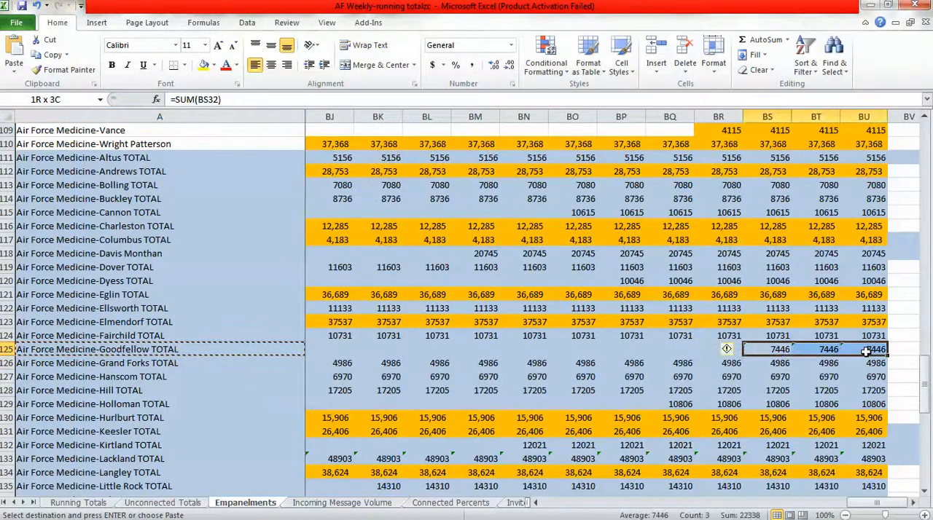
pyautogui.click(342, 503)
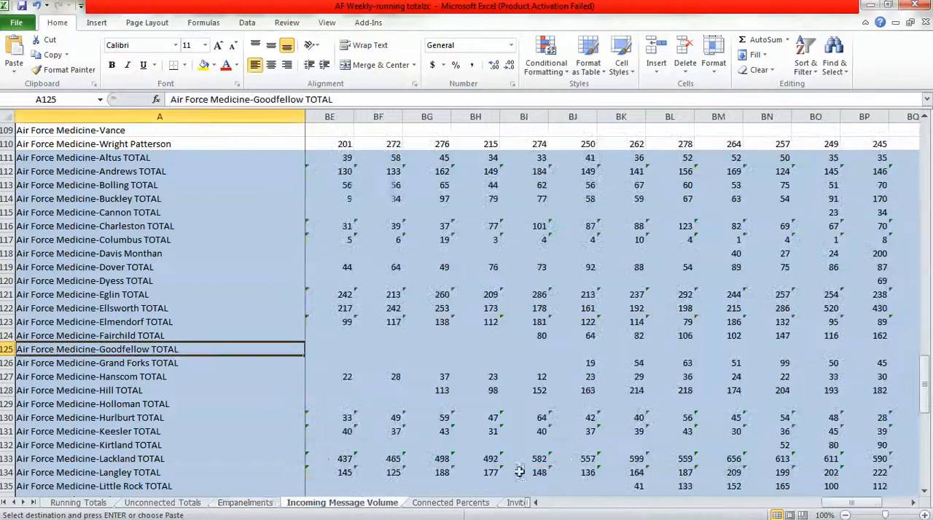
pyautogui.click(783, 349)
pyautogui.hotkey('ctrl', 'v')
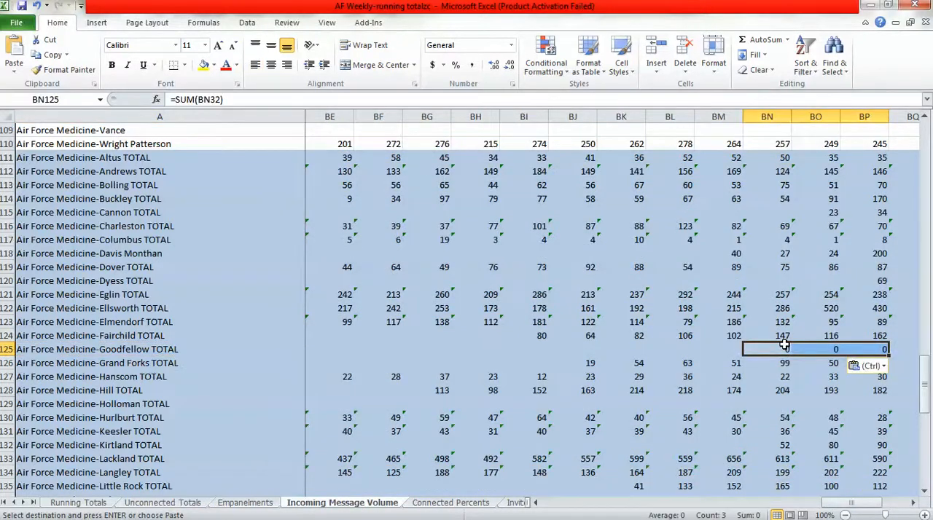
pyautogui.click(204, 352)
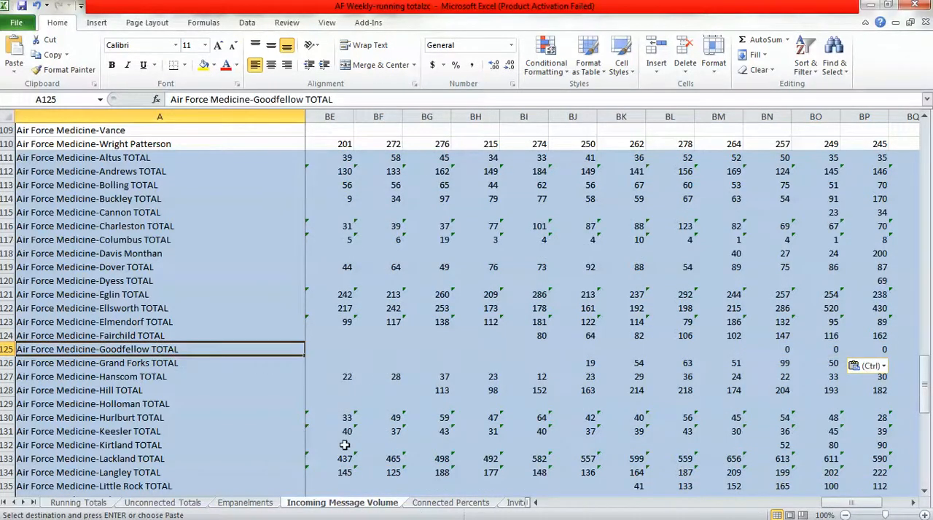
# Insert a blank row 125 above Air Force Medicine-Grand Forks TOTAL on the Connected Percents sheet.
pyautogui.click(429, 507)
pyautogui.click(925, 482)
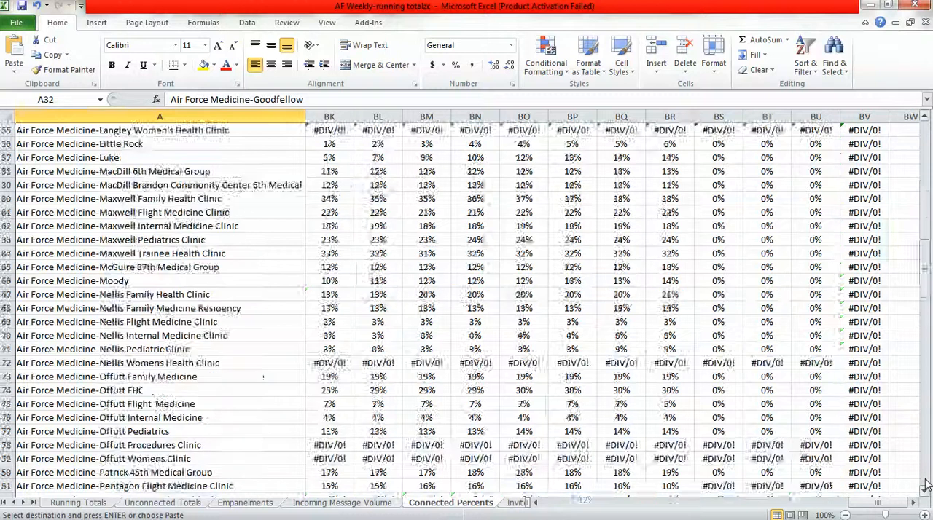
pyautogui.click(925, 484)
pyautogui.click(925, 485)
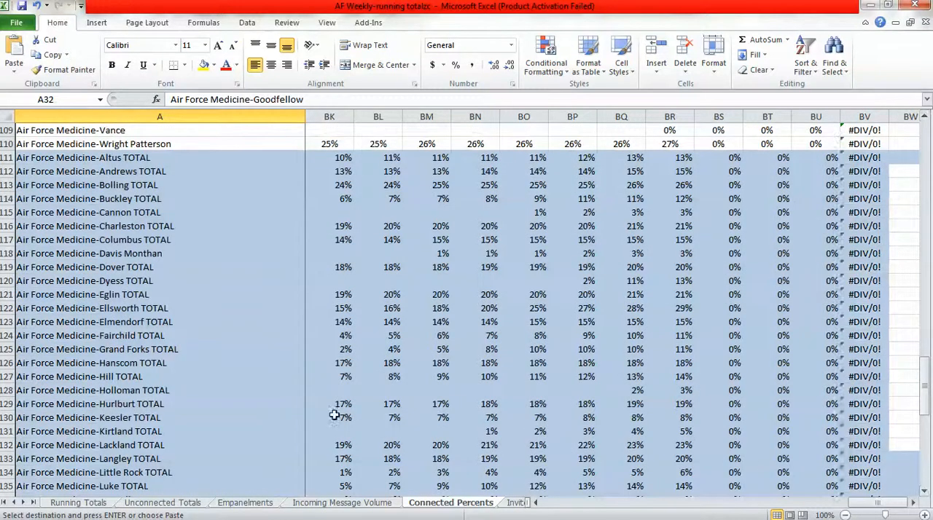
pyautogui.click(8, 351)
pyautogui.rightClick(7, 351)
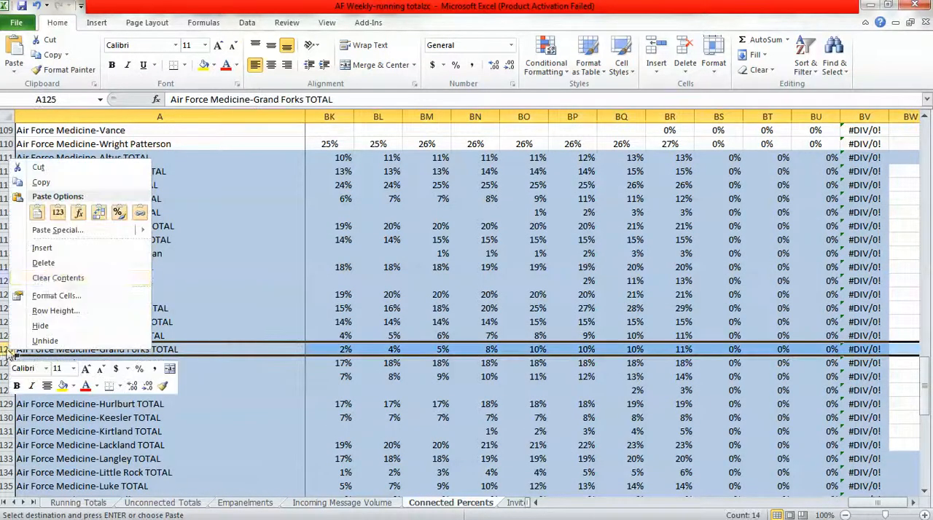
pyautogui.click(48, 252)
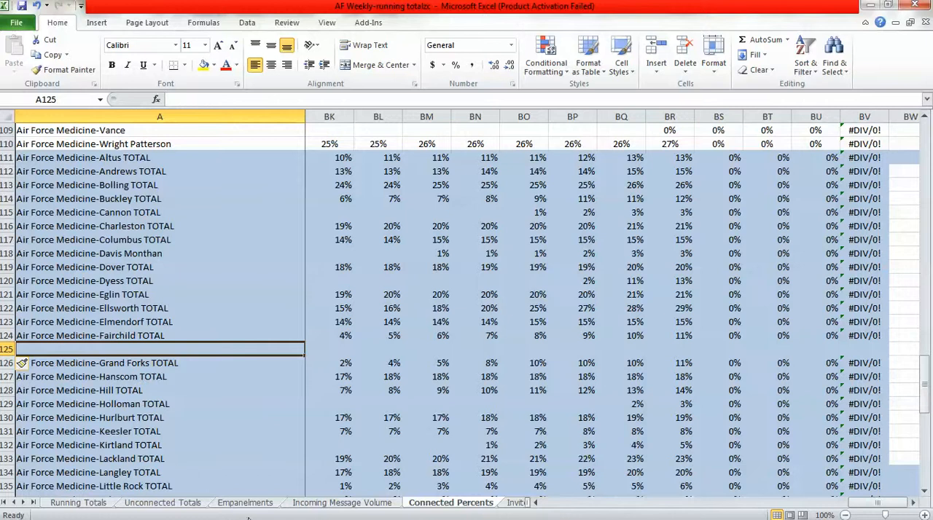
# Copy the Goodfellow TOTAL label from Incoming Message Volume cell A125 into cell A125 of the Connected Percents sheet.
pyautogui.click(319, 505)
pyautogui.hotkey('ctrl', 'c')
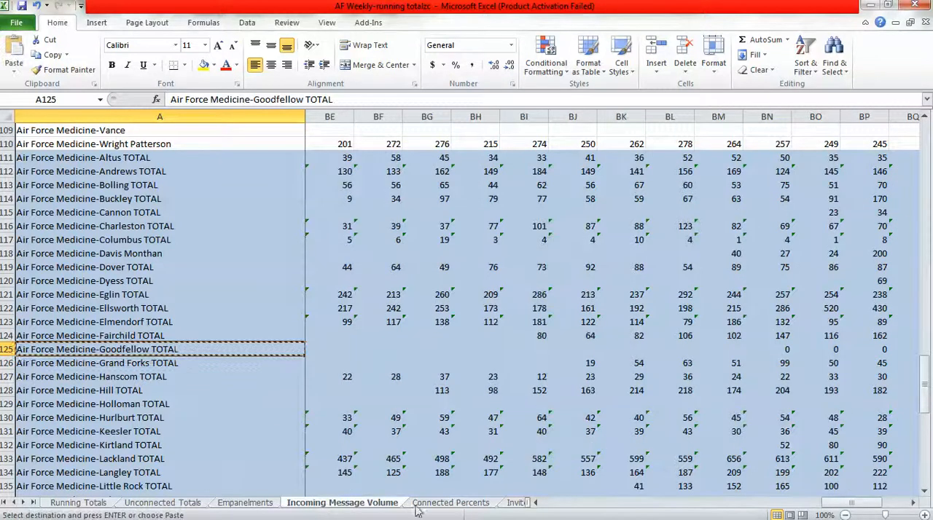
pyautogui.click(450, 503)
pyautogui.hotkey('ctrl', 'v')
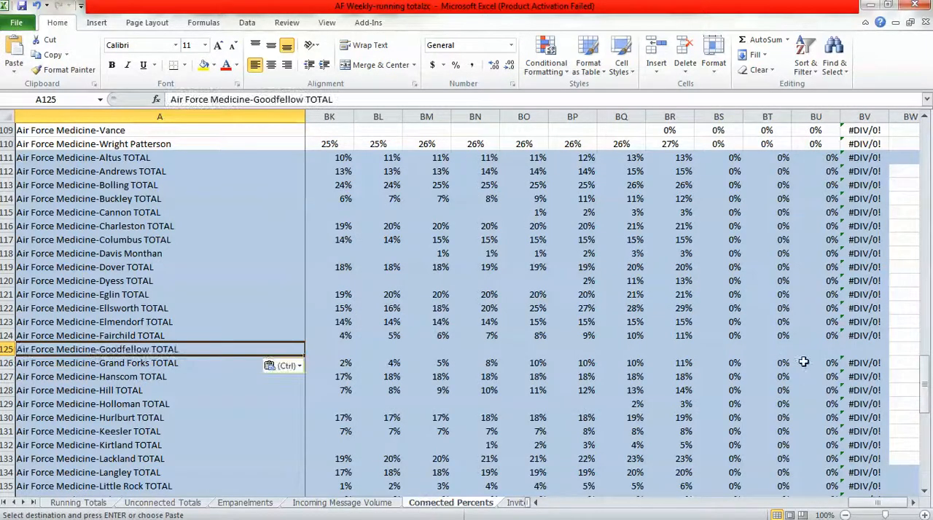
# Fill the Fairchild TOTAL percentage formulas in BS124:BV124 down into the Goodfellow TOTAL row 125 on Connected Percents.
pyautogui.click(734, 348)
pyautogui.click(734, 335)
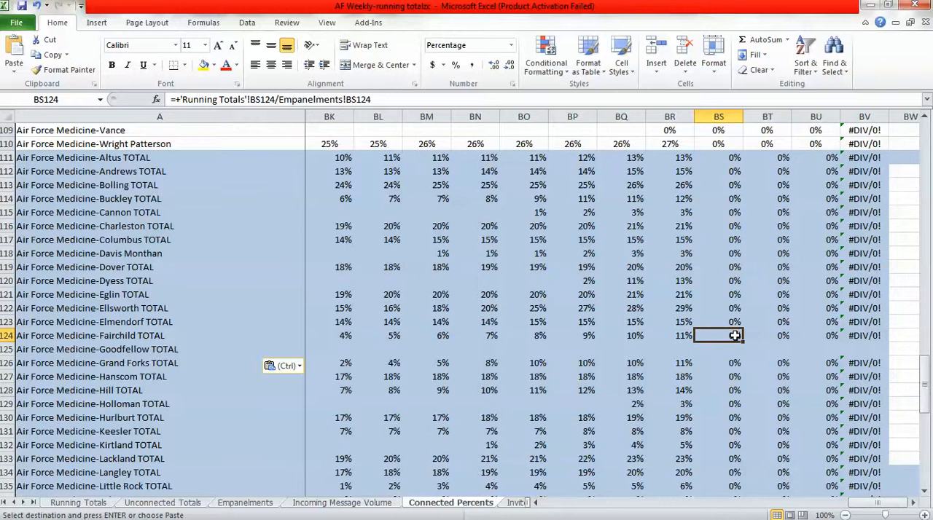
pyautogui.moveTo(733, 335); pyautogui.dragTo(890, 354)
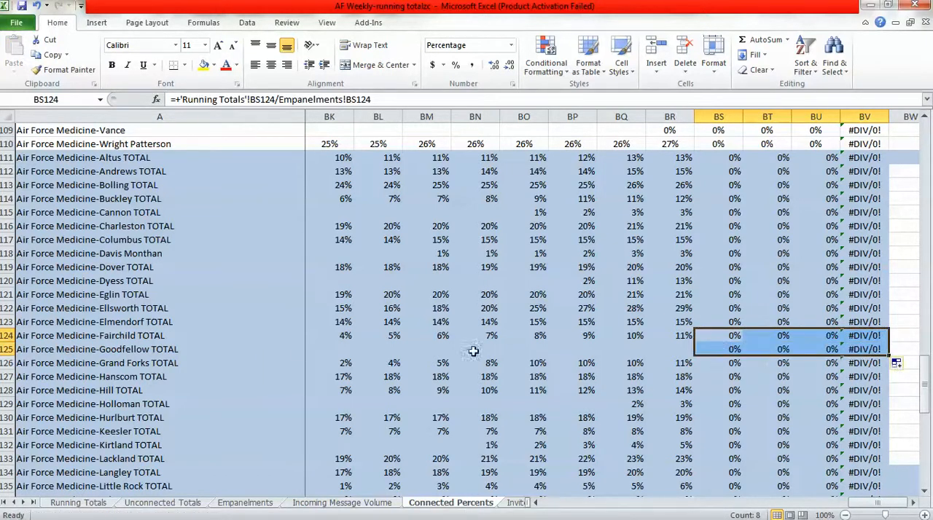
pyautogui.click(259, 349)
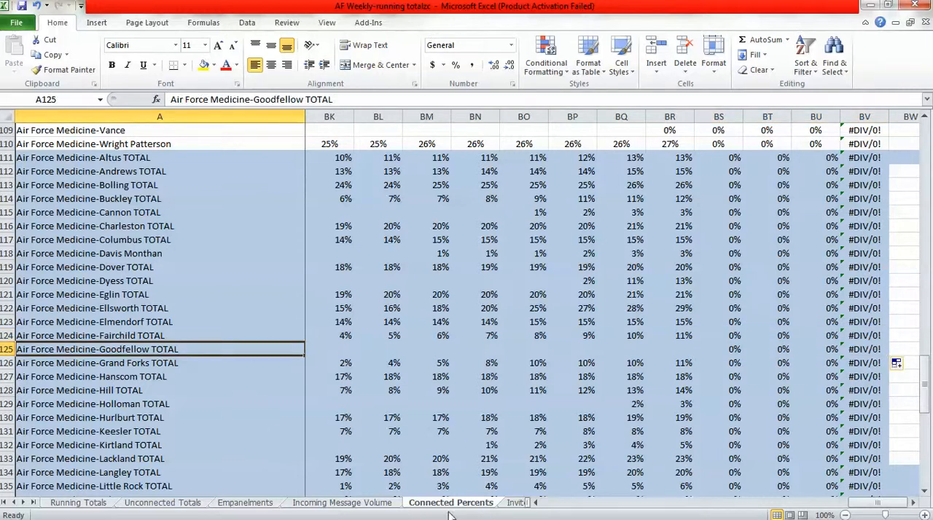
# Insert a blank row 125 above Air Force Medicine-Grand Forks TOTAL on the Invites Sent sheet.
pyautogui.click(513, 506)
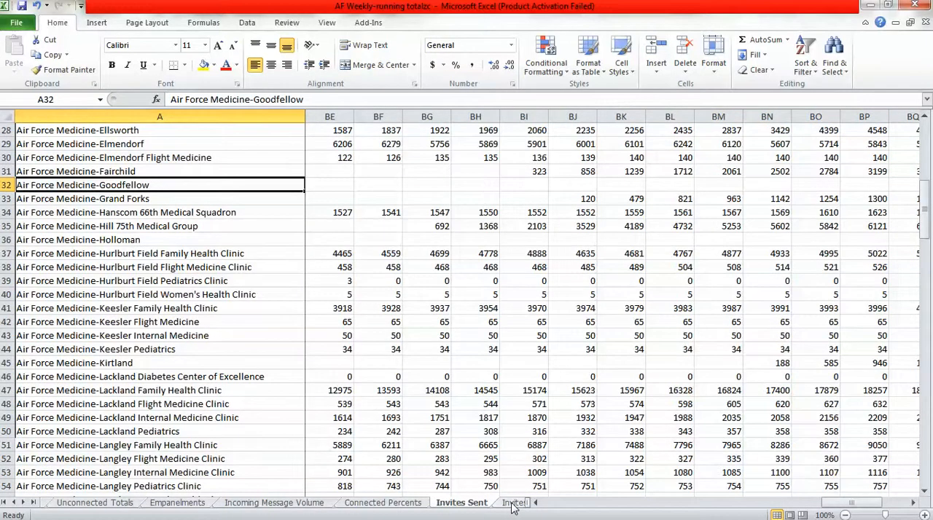
pyautogui.click(927, 464)
pyautogui.click(927, 463)
pyautogui.click(927, 463)
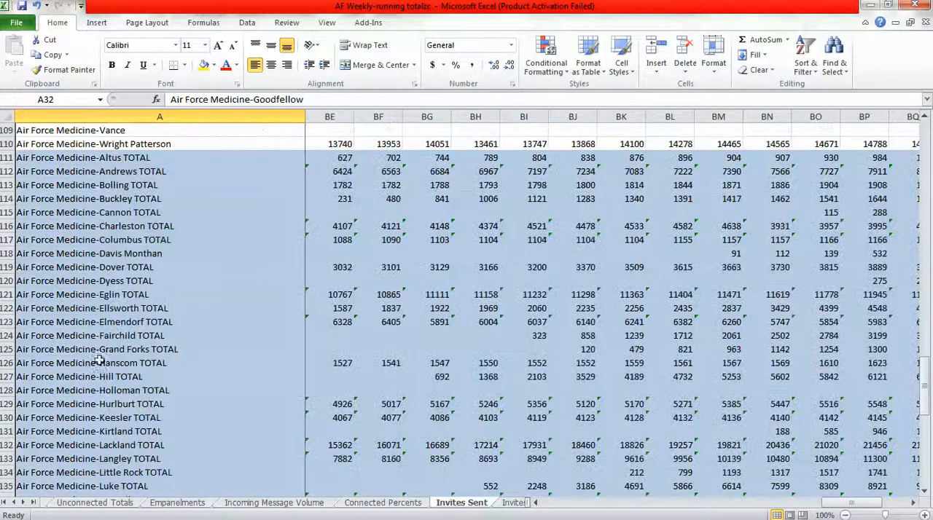
pyautogui.click(3, 350)
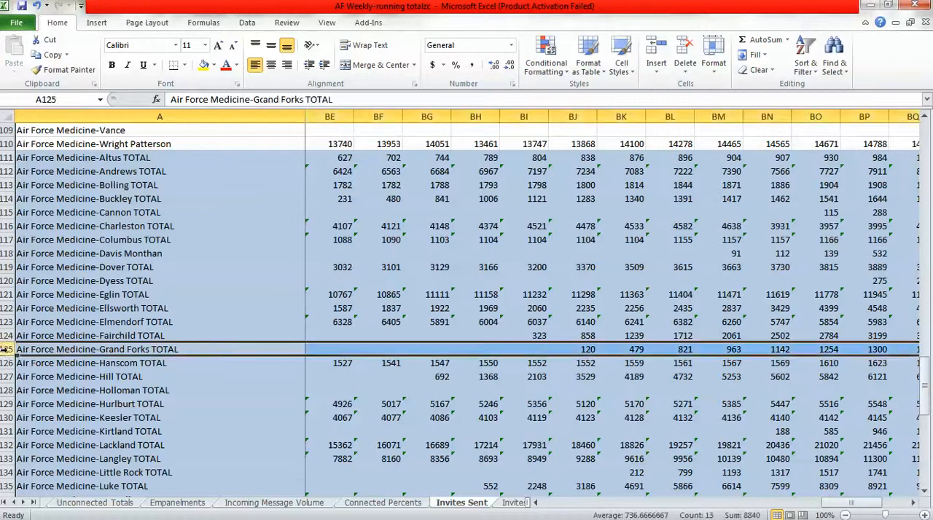
pyautogui.rightClick(6, 350)
pyautogui.click(54, 251)
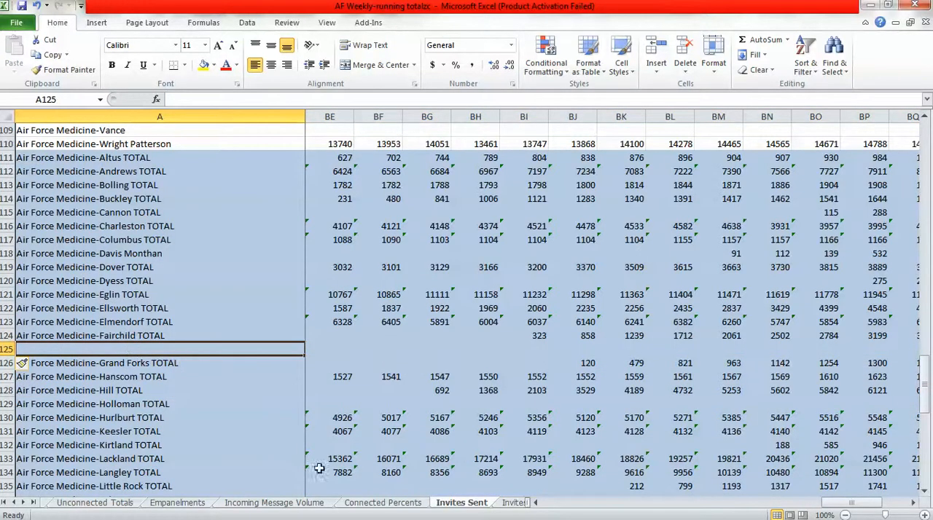
# Copy the Goodfellow TOTAL label from Incoming Message Volume cell A125 into cell A125 of the Invites Sent sheet.
pyautogui.click(315, 505)
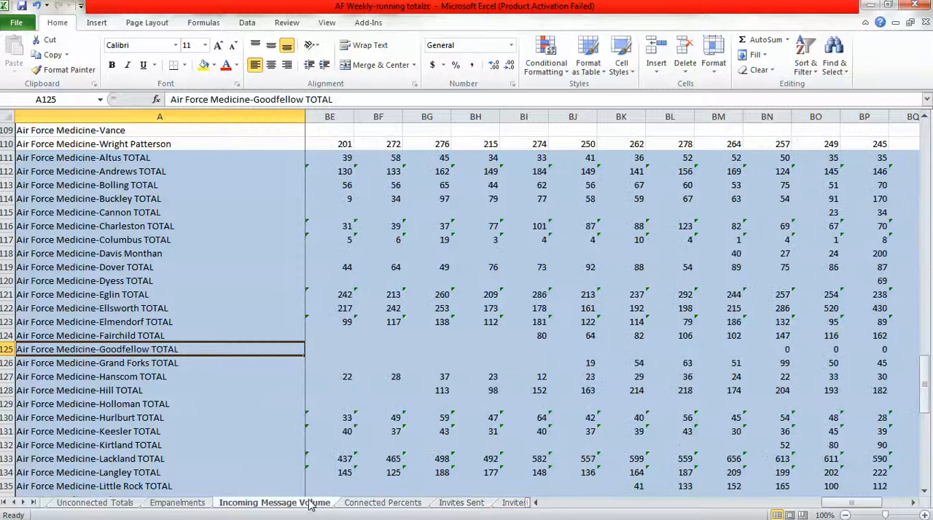
pyautogui.hotkey('ctrl', 'c')
pyautogui.click(456, 504)
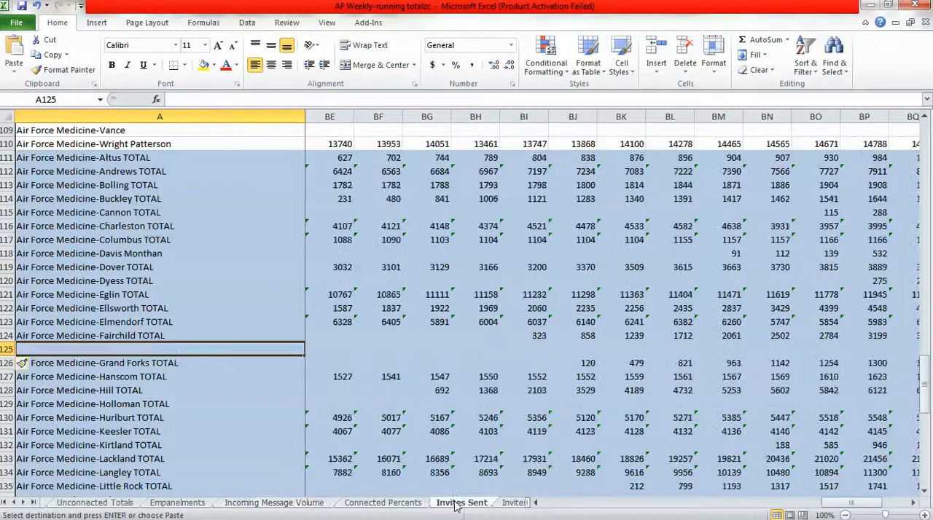
pyautogui.hotkey('ctrl', 'v')
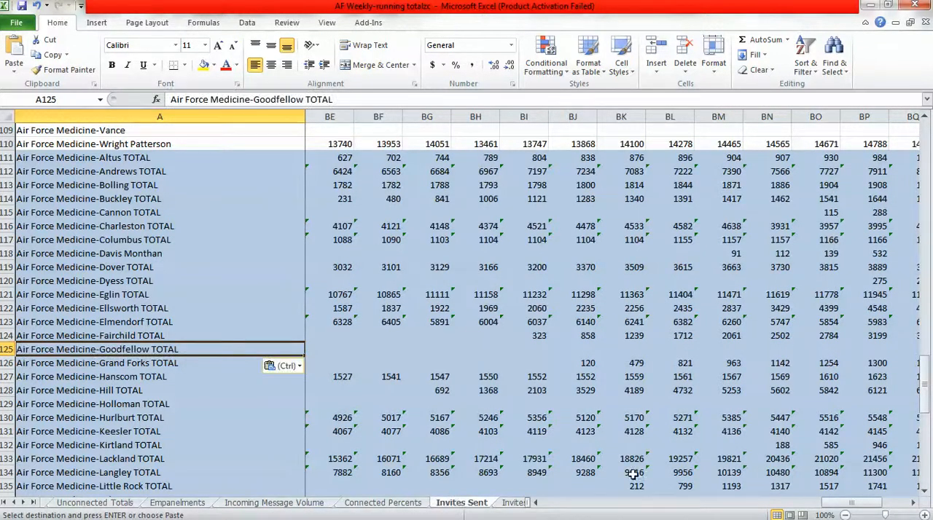
# Copy the Goodfellow TOTAL sum formulas from BN125:BP125 of Incoming Message Volume into BS125:BU125 of the Invites Sent sheet.
pyautogui.click(299, 504)
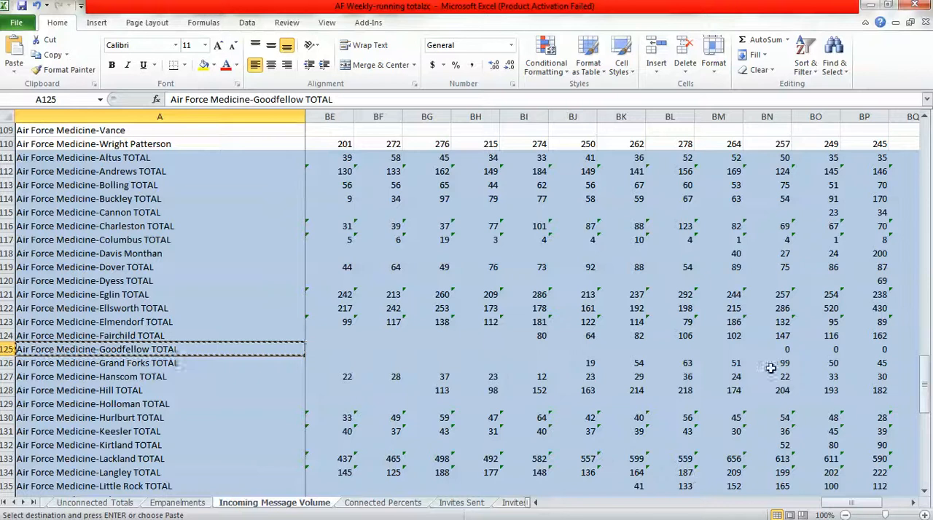
pyautogui.moveTo(766, 349); pyautogui.dragTo(853, 349)
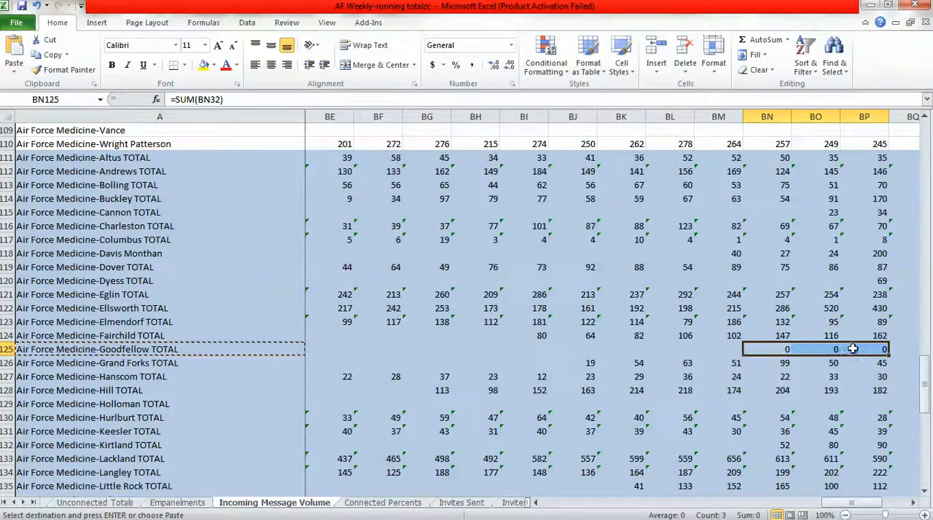
pyautogui.hotkey('ctrl', 'c')
pyautogui.click(441, 503)
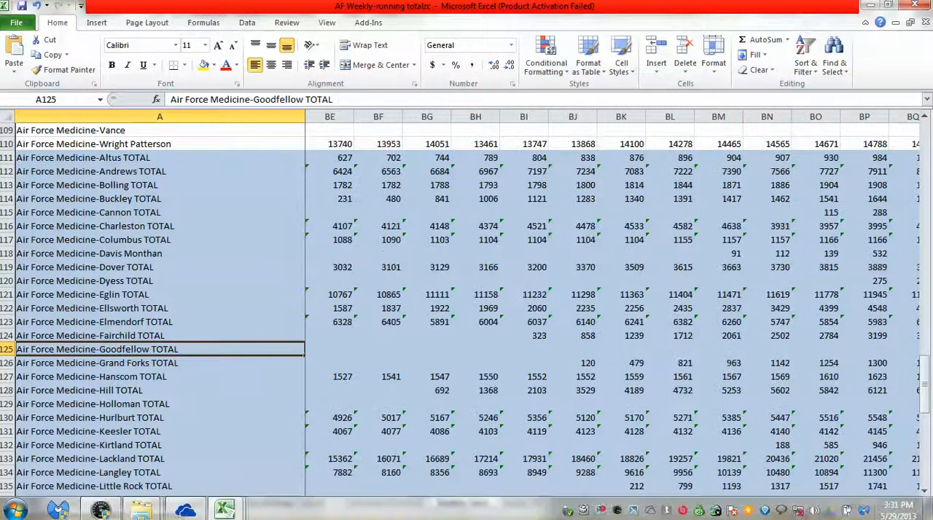
pyautogui.click(915, 503)
pyautogui.click(914, 503)
pyautogui.click(915, 503)
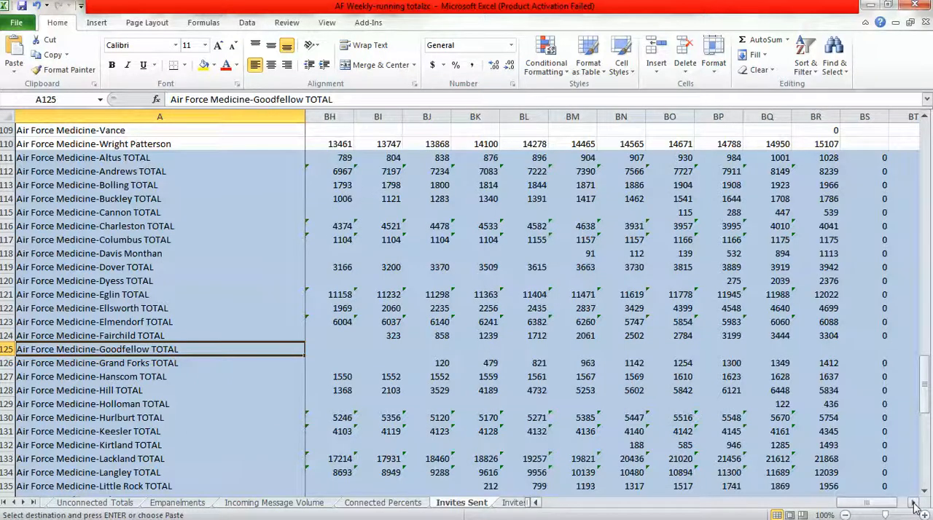
pyautogui.click(915, 503)
pyautogui.click(915, 503)
pyautogui.click(778, 349)
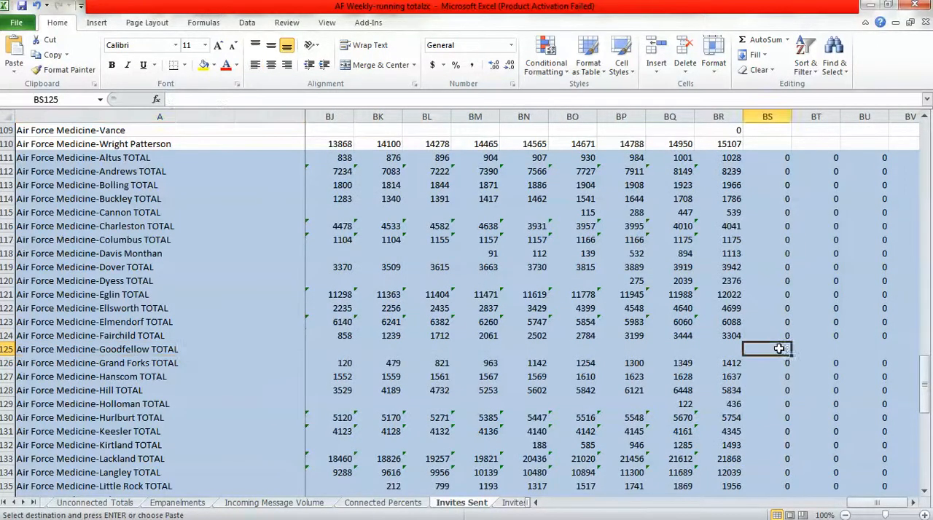
pyautogui.hotkey('ctrl', 'v')
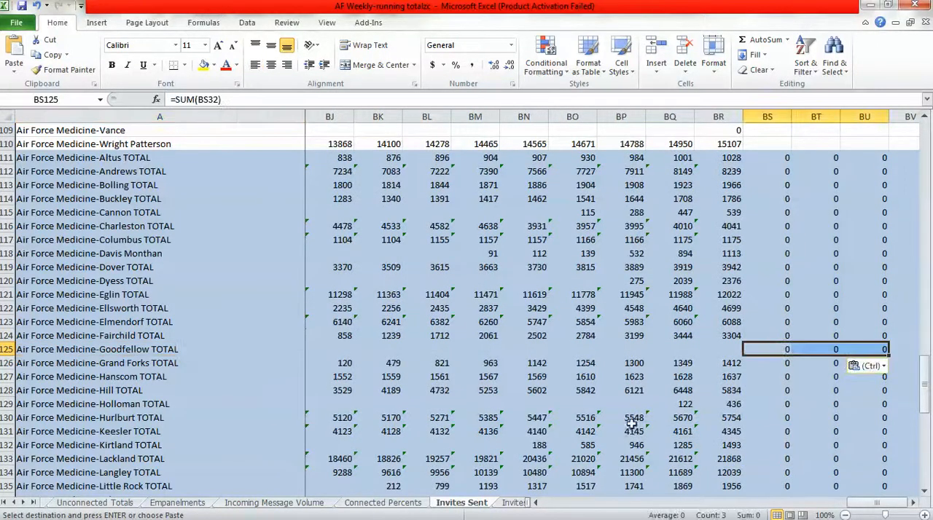
pyautogui.click(144, 349)
# Insert a blank row 125 above Air Force Medicine-Grand Forks TOTAL on the Invites Accepted sheet.
pyautogui.click(513, 503)
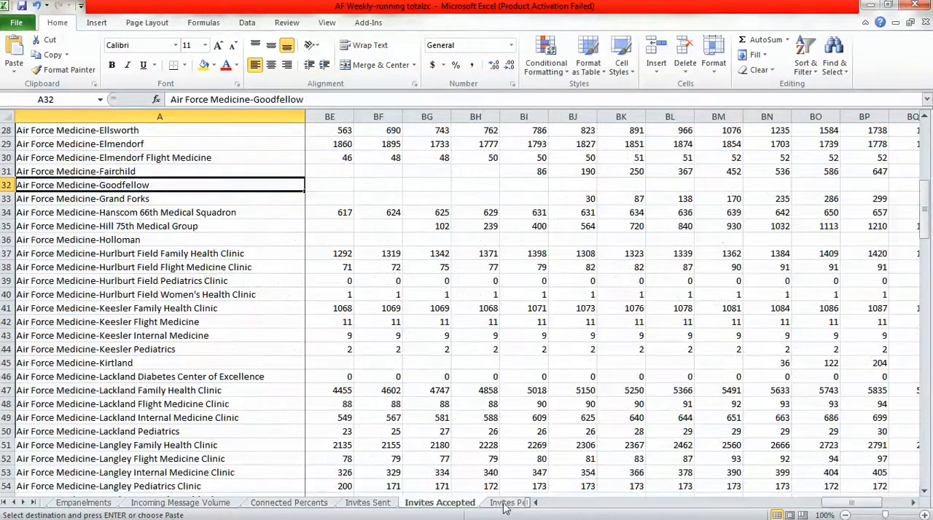
pyautogui.click(924, 482)
pyautogui.click(924, 482)
pyautogui.click(924, 482)
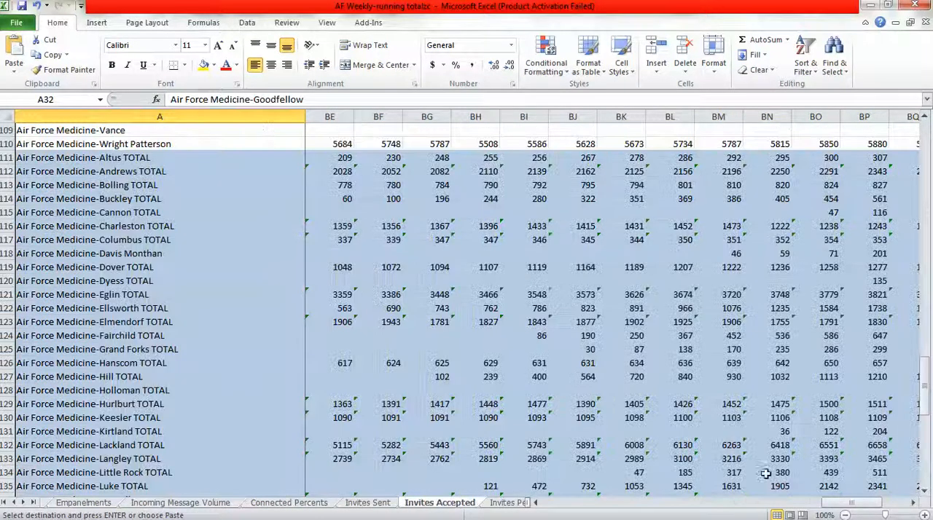
pyautogui.rightClick(8, 349)
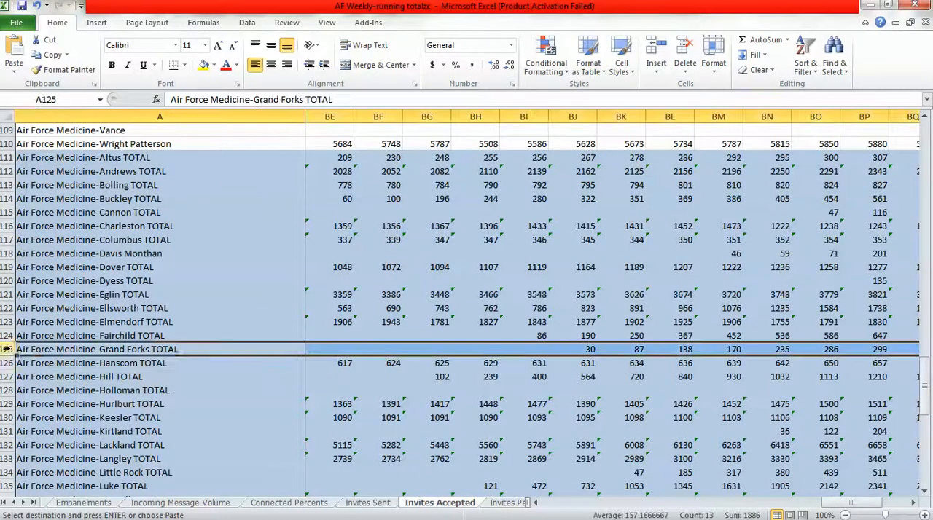
pyautogui.click(56, 249)
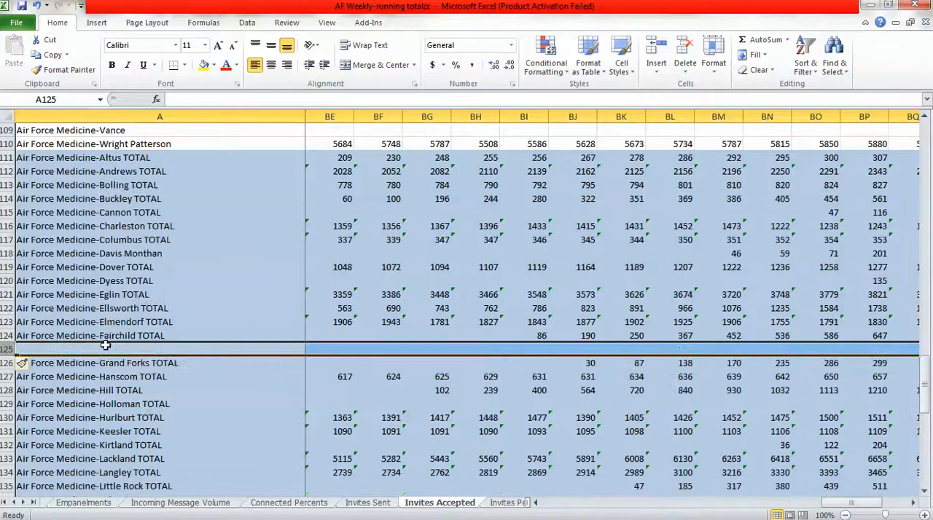
# Copy the Goodfellow TOTAL label from Invites Sent cell A125 into cell A125 of the Invites Accepted sheet.
pyautogui.click(368, 503)
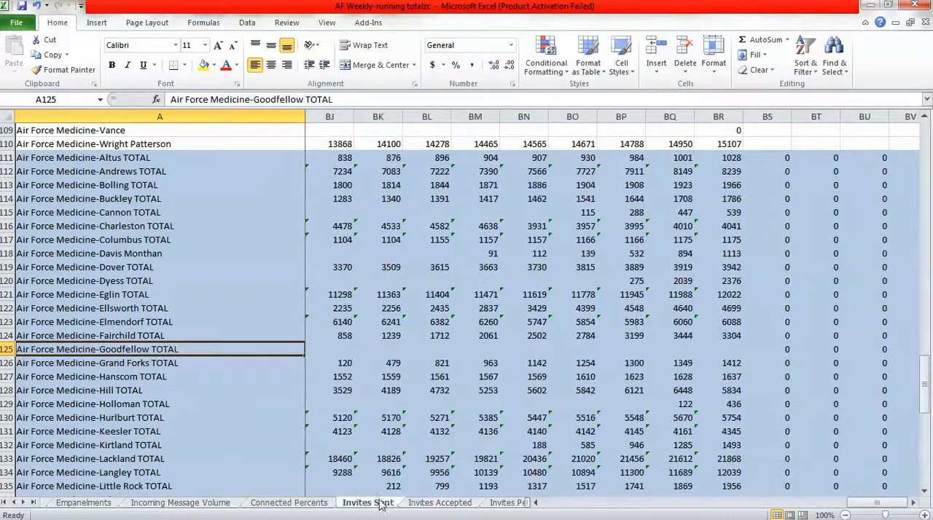
pyautogui.hotkey('ctrl', 'c')
pyautogui.click(421, 504)
pyautogui.hotkey('ctrl', 'v')
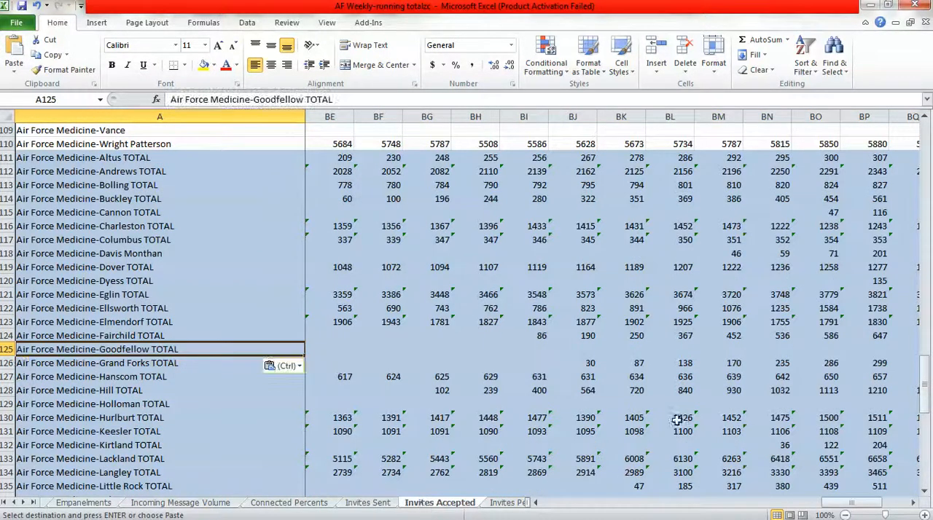
# Copy the Goodfellow TOTAL sum formulas from BS125:BU125 of Invites Sent into BS125:BU125 of the Invites Accepted sheet.
pyautogui.click(368, 503)
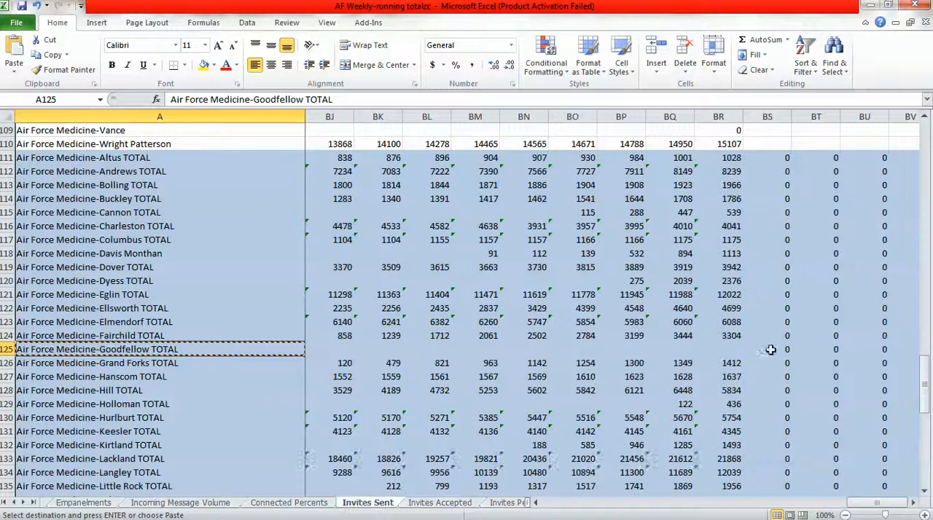
pyautogui.moveTo(767, 349); pyautogui.dragTo(860, 350)
pyautogui.hotkey('ctrl', 'c')
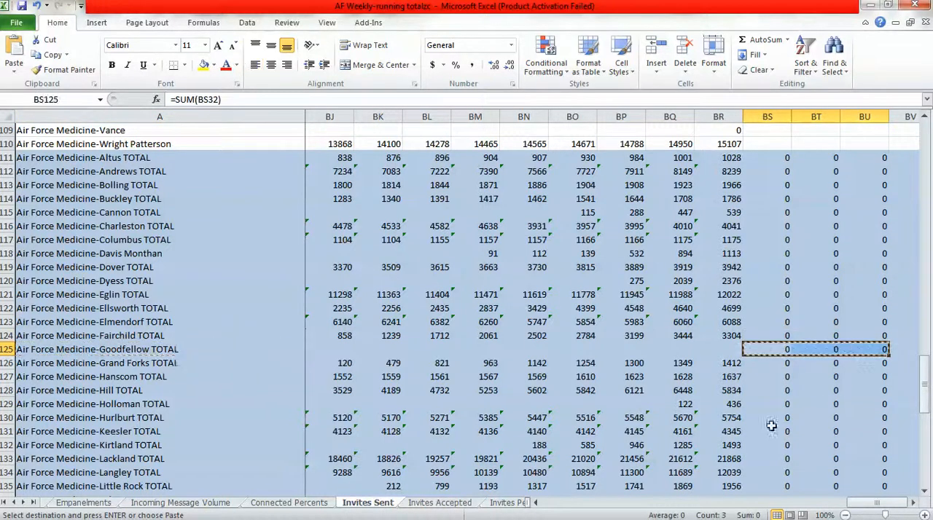
pyautogui.click(424, 504)
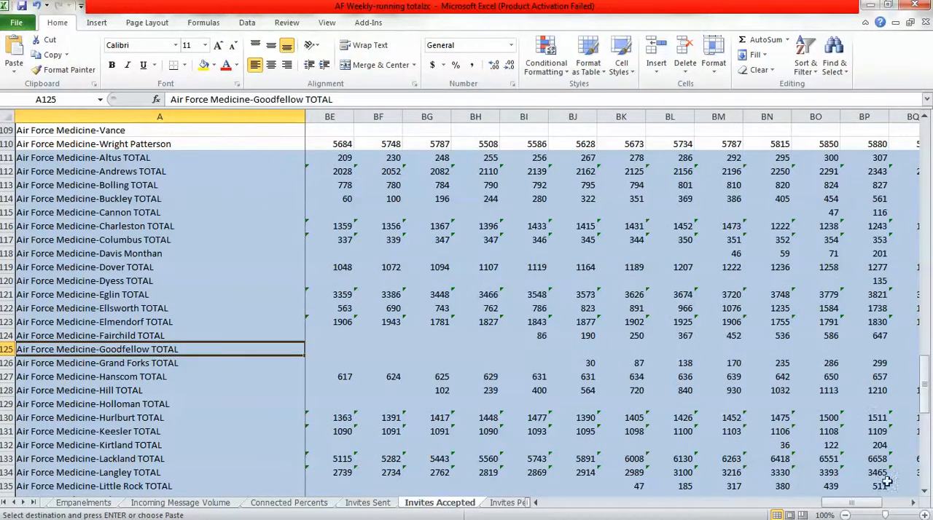
pyautogui.click(912, 503)
pyautogui.click(911, 503)
pyautogui.click(911, 504)
pyautogui.click(912, 504)
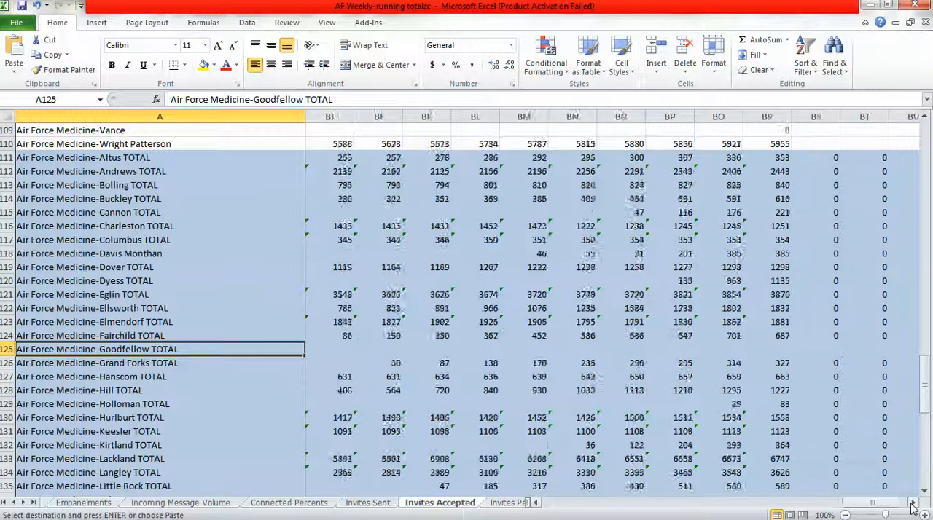
pyautogui.click(911, 503)
pyautogui.click(775, 349)
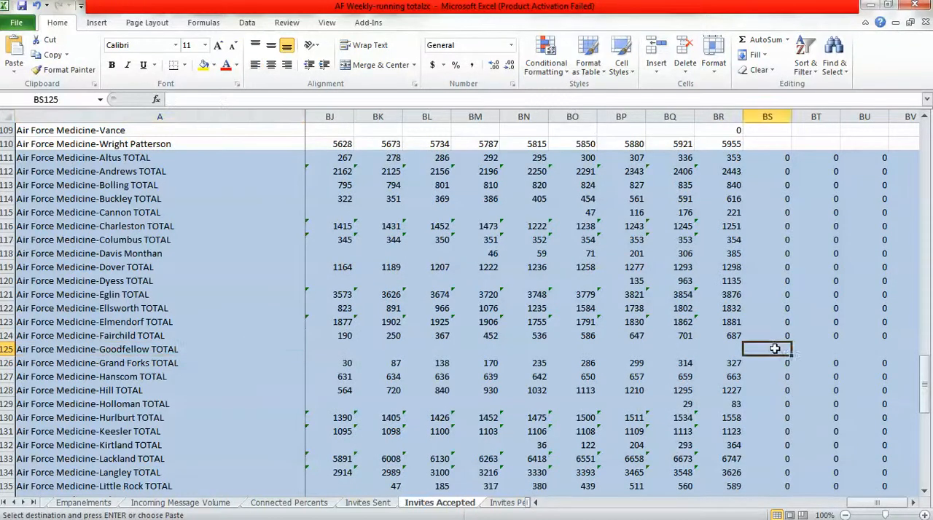
pyautogui.hotkey('ctrl', 'v')
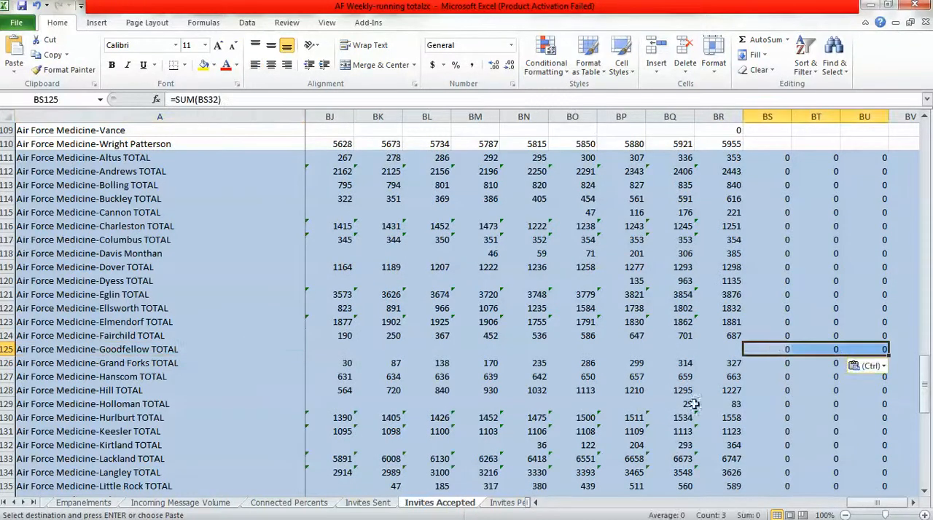
pyautogui.click(514, 506)
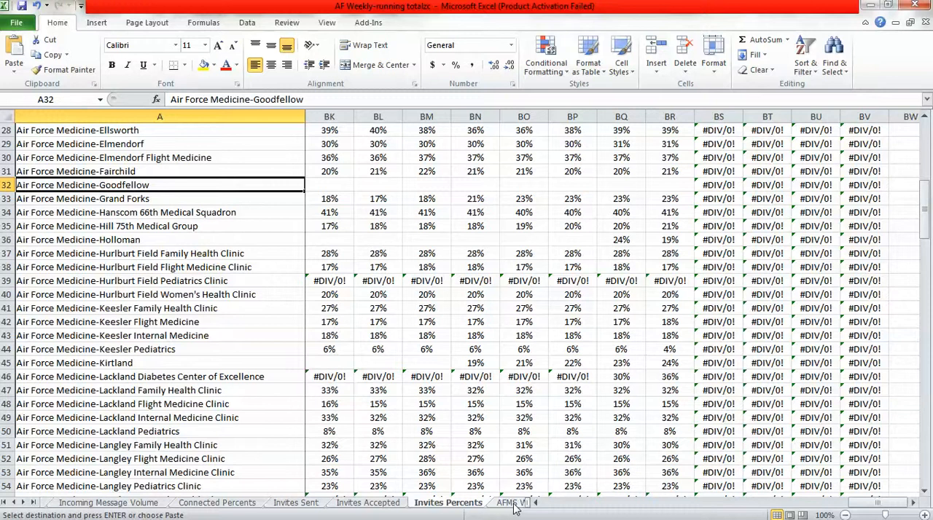
pyautogui.scroll(-20, 893, 489)
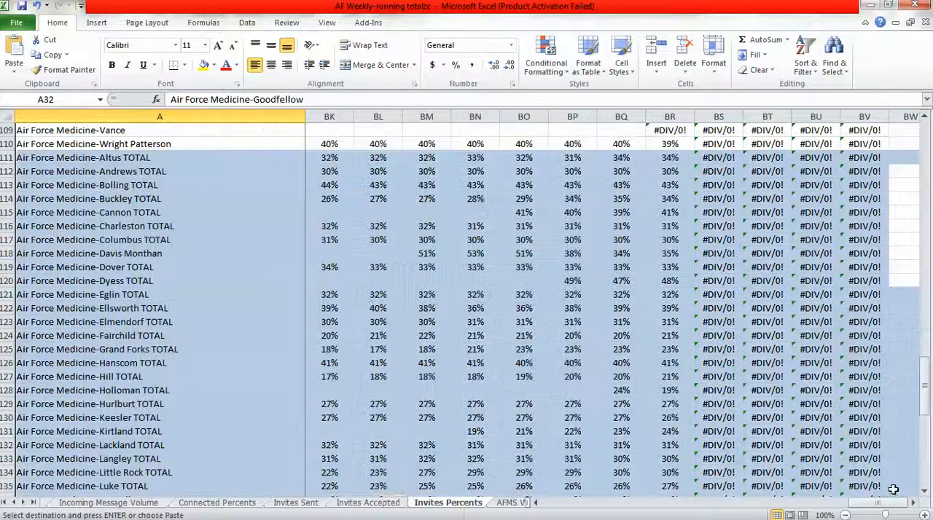
pyautogui.click(388, 504)
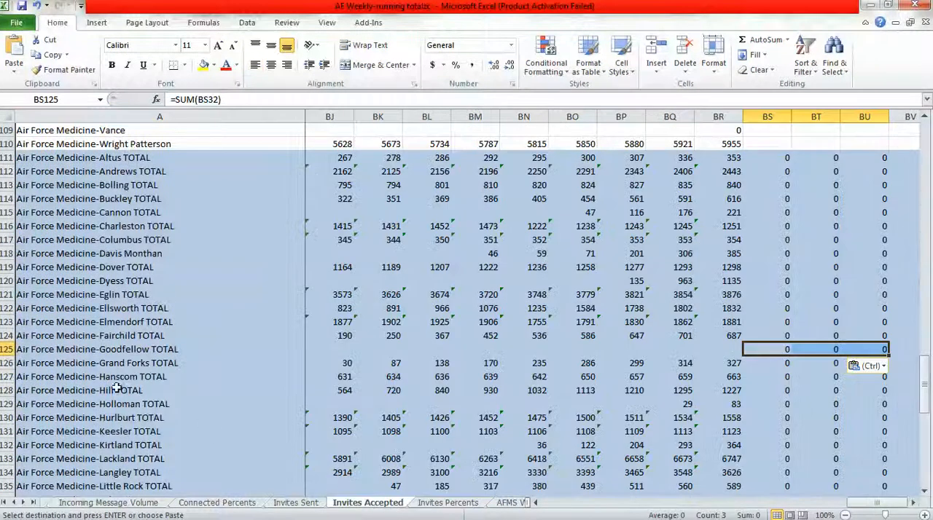
pyautogui.click(99, 349)
pyautogui.hotkey('ctrl', 'c')
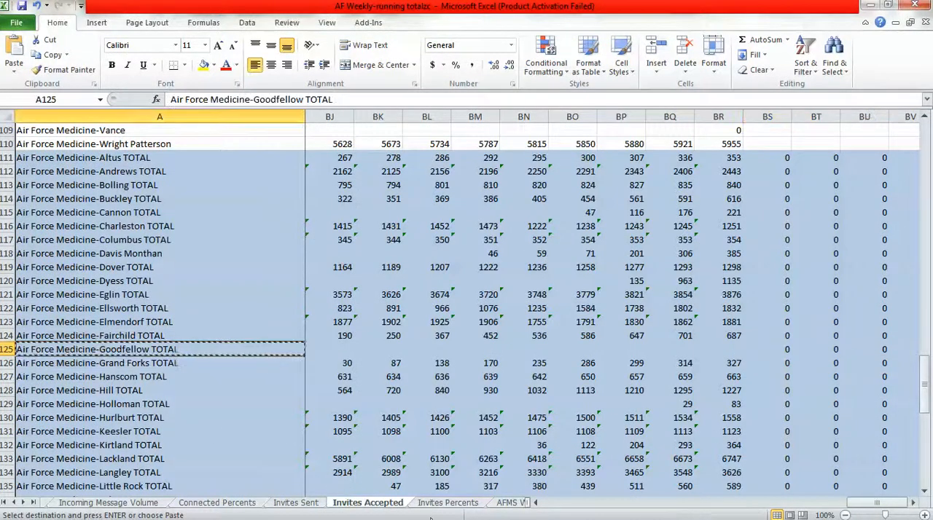
pyautogui.click(438, 504)
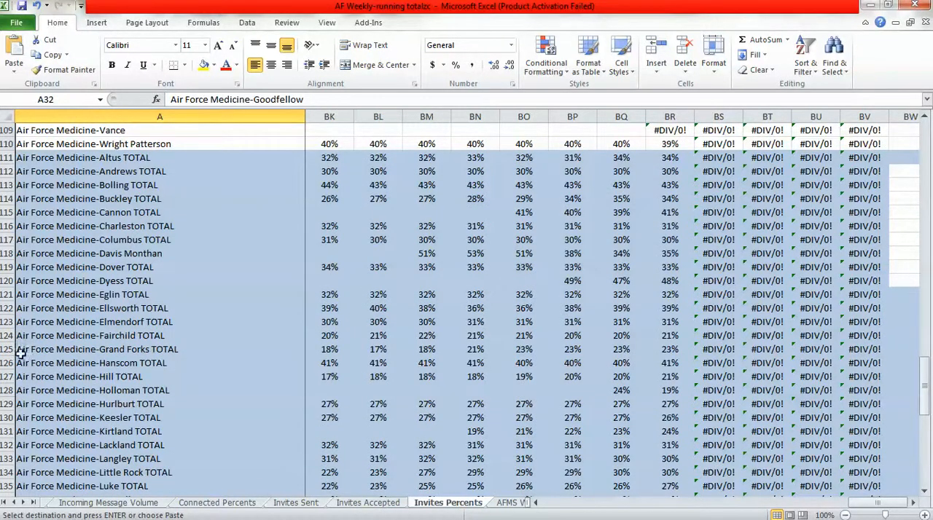
pyautogui.click(2, 349)
pyautogui.rightClick(3, 349)
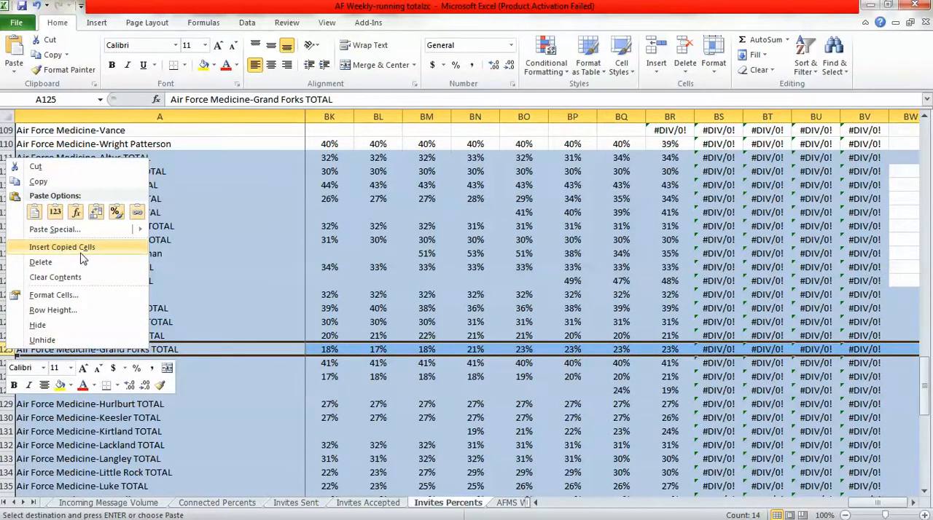
pyautogui.press('Escape')
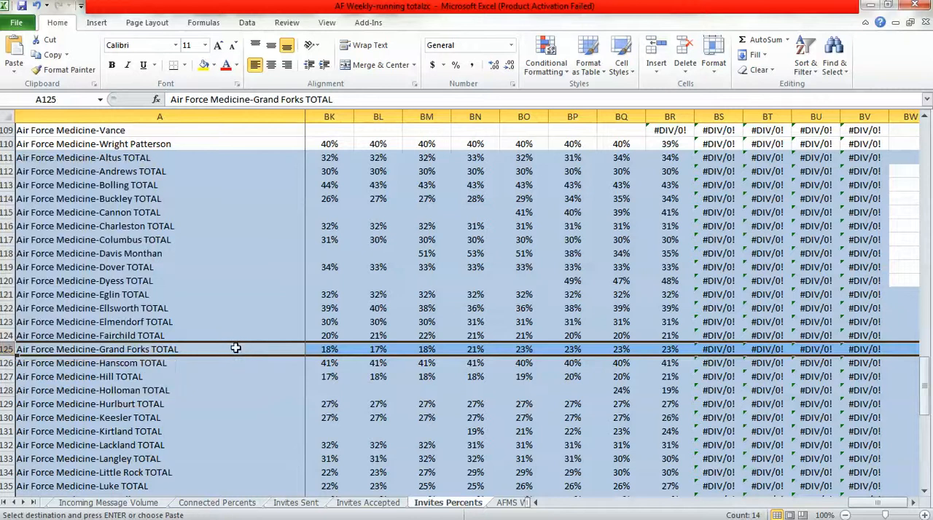
pyautogui.click(237, 348)
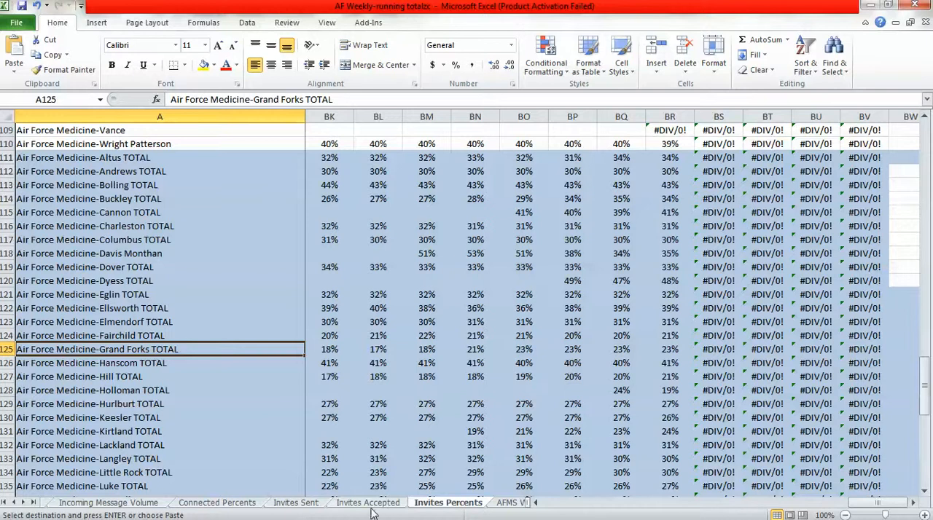
pyautogui.click(315, 505)
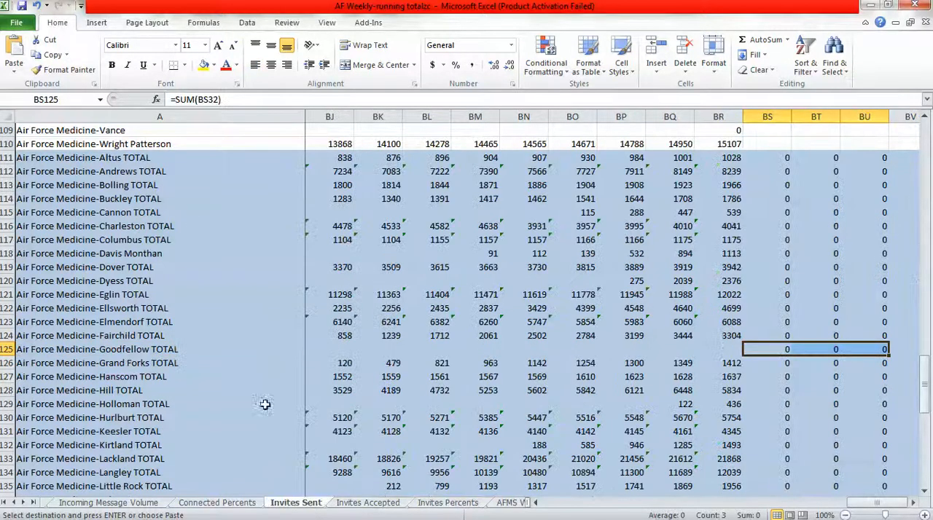
pyautogui.click(47, 6)
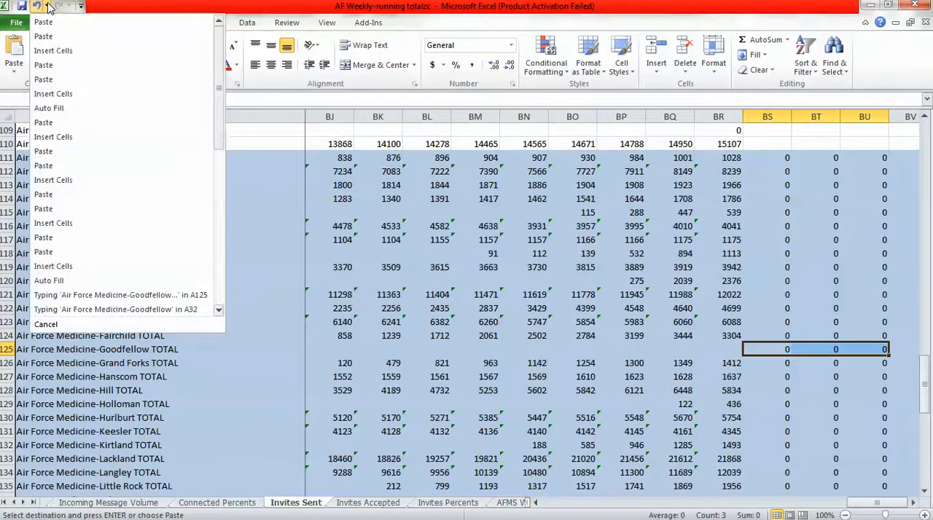
pyautogui.click(147, 10)
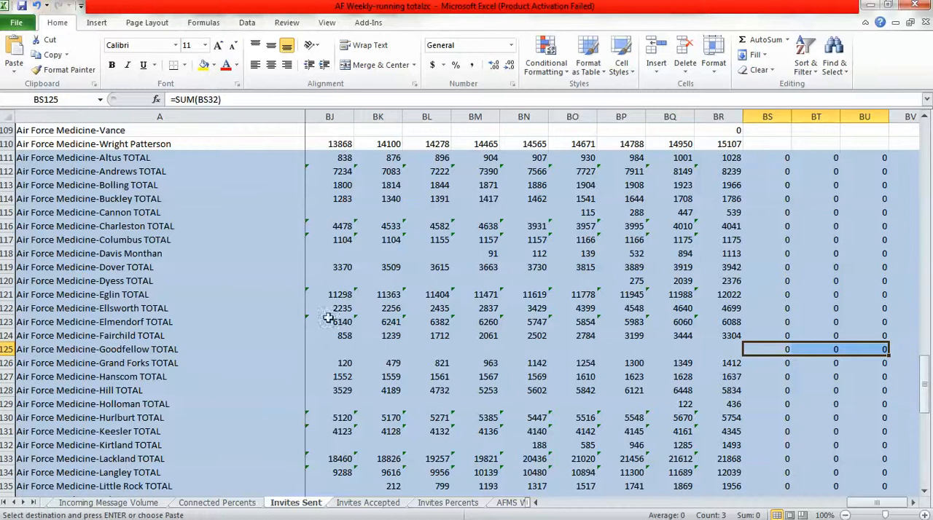
pyautogui.click(271, 350)
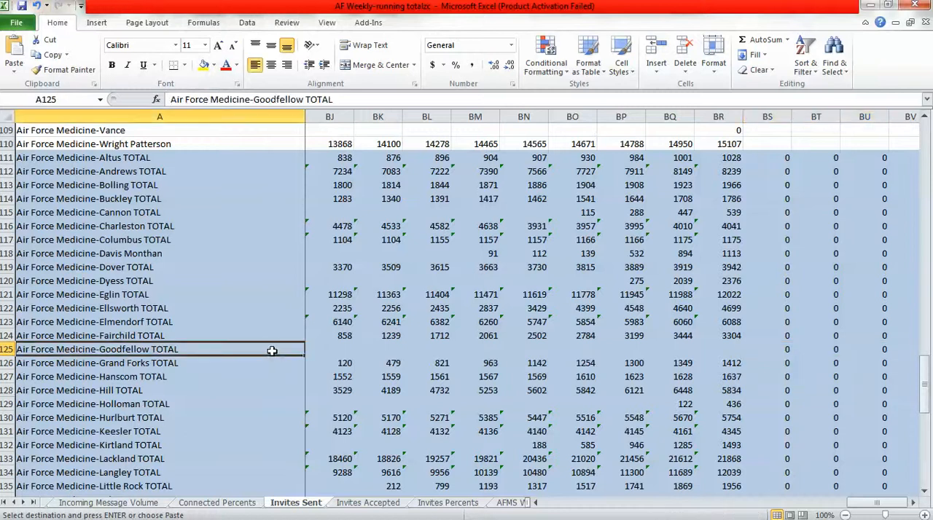
pyautogui.click(372, 503)
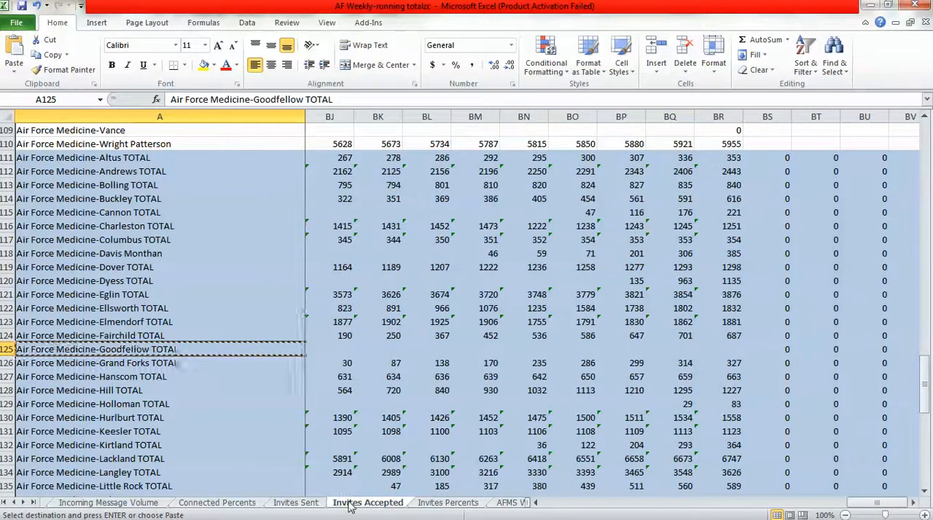
pyautogui.hotkey('ctrl', 'v')
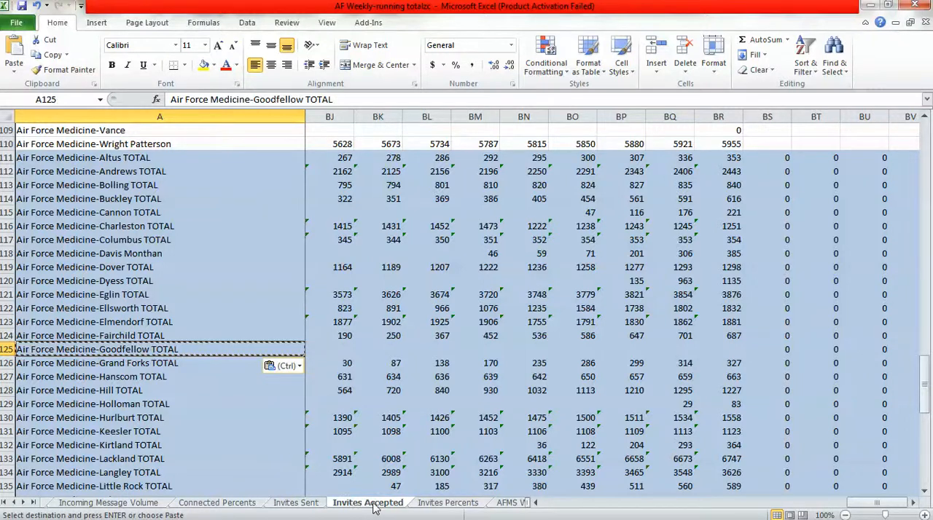
# Insert a blank row 125 above Air Force Medicine-Grand Forks TOTAL on the Invites Percents sheet.
pyautogui.click(446, 503)
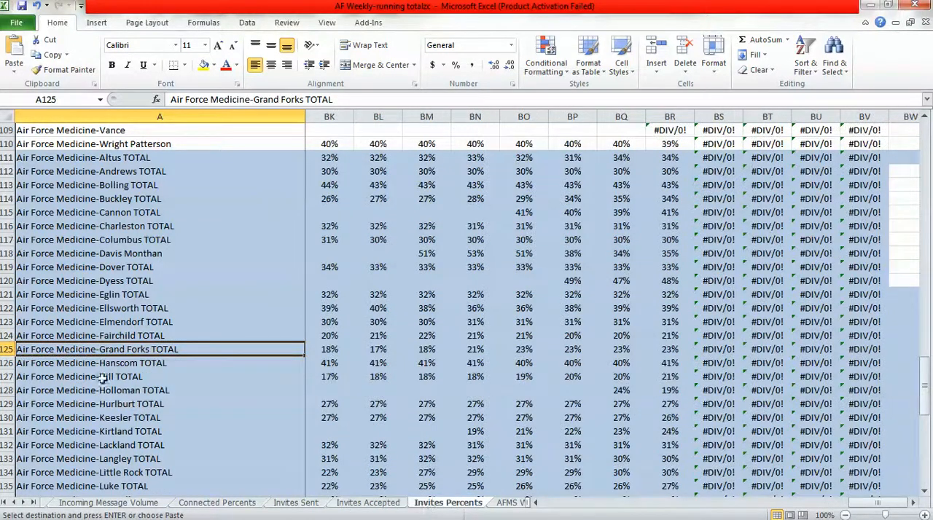
pyautogui.click(6, 349)
pyautogui.rightClick(5, 349)
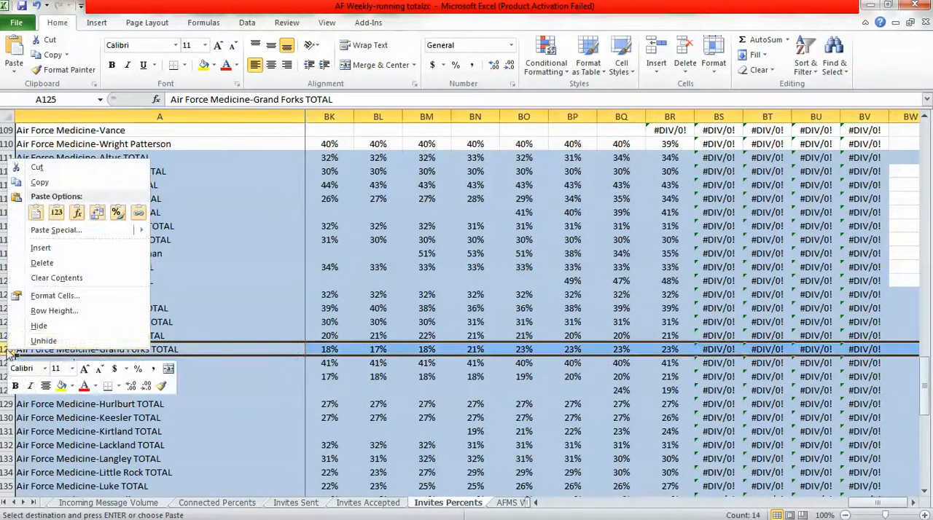
pyautogui.click(41, 246)
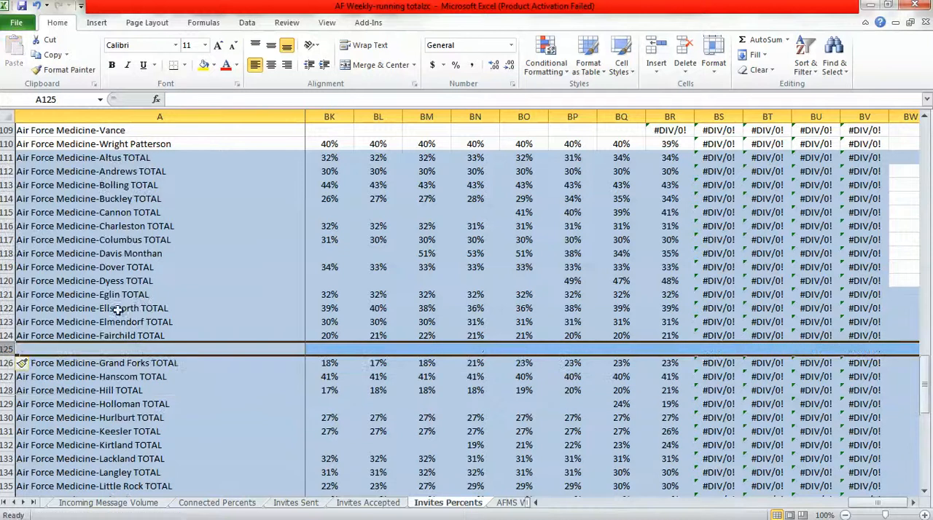
# Copy the Goodfellow TOTAL label from Invites Accepted into A125 of Invites Percents and fill the BS124:BV124 percent formulas down to row 125.
pyautogui.click(142, 350)
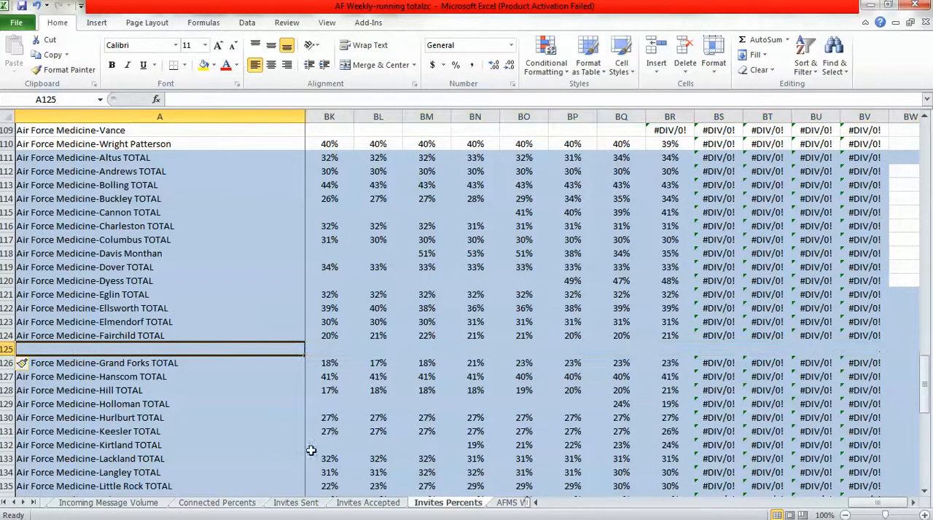
pyautogui.click(363, 504)
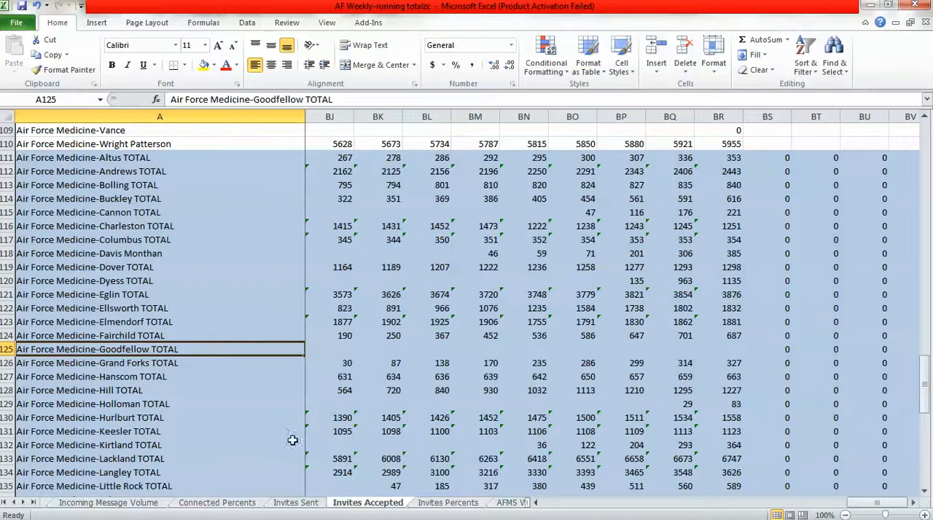
pyautogui.click(431, 506)
pyautogui.click(388, 506)
pyautogui.hotkey('ctrl', 'c')
pyautogui.click(446, 504)
pyautogui.hotkey('ctrl', 'v')
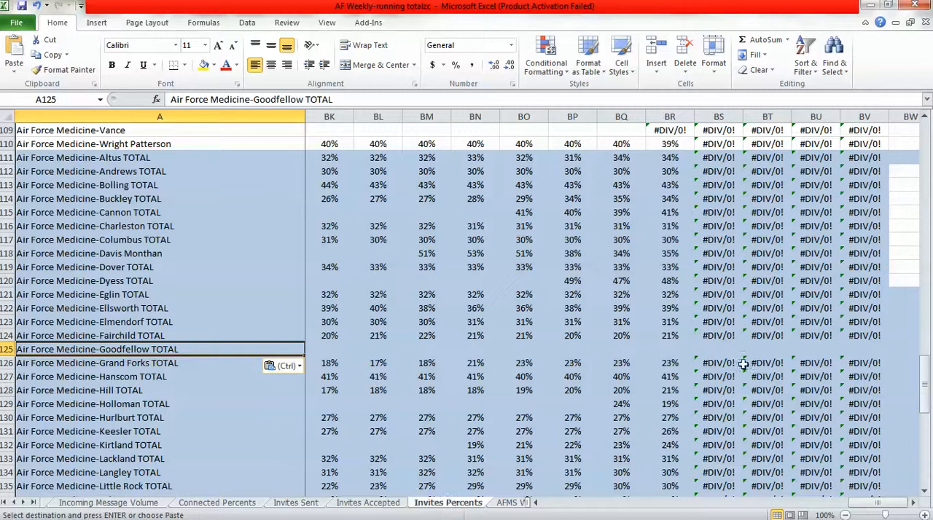
pyautogui.click(722, 349)
pyautogui.moveTo(720, 335); pyautogui.dragTo(889, 355)
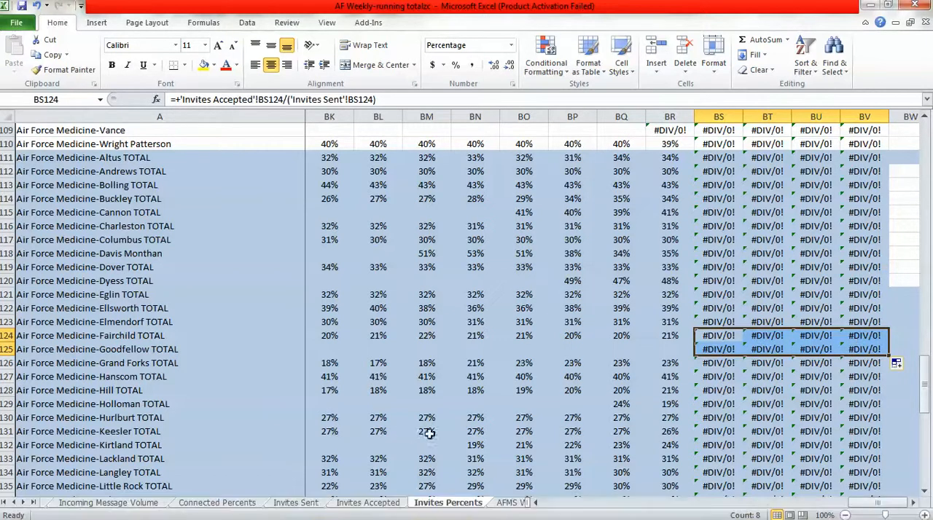
# Check the Goodfellow TOTAL row 125 on the Connected Percents, Invites Sent, Invites Accepted and Invites Percents sheets.
pyautogui.click(395, 504)
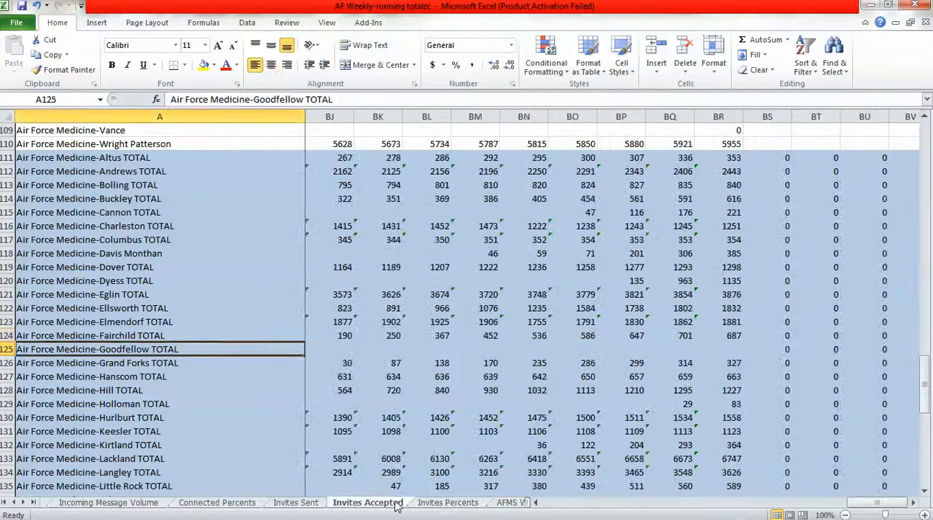
pyautogui.click(314, 503)
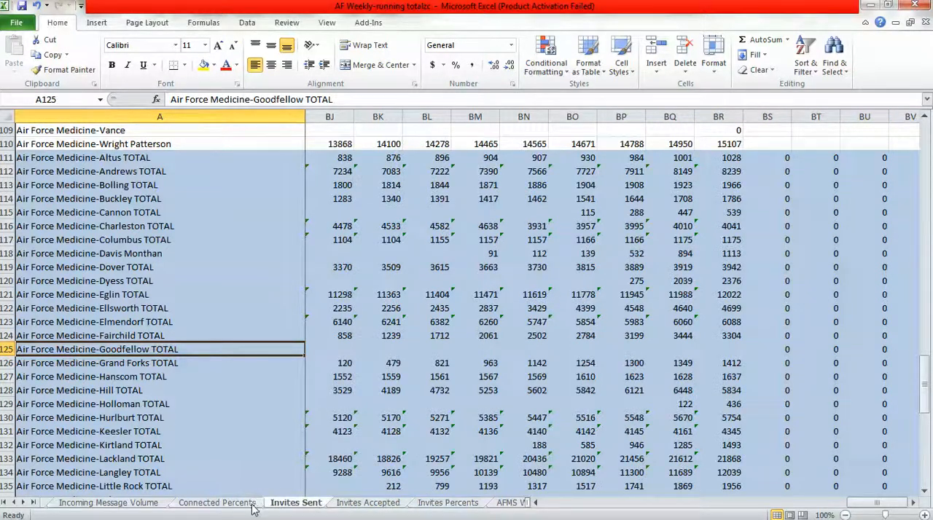
pyautogui.click(218, 503)
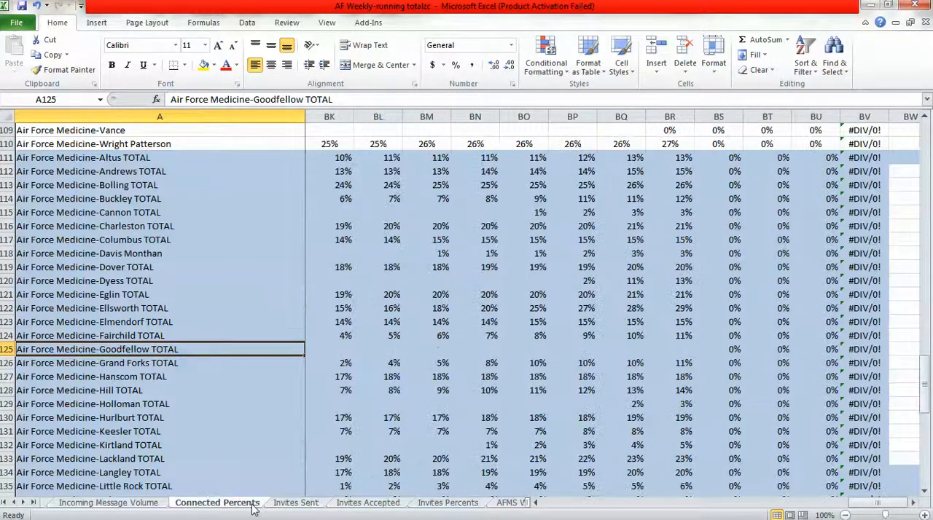
pyautogui.click(306, 505)
pyautogui.click(368, 503)
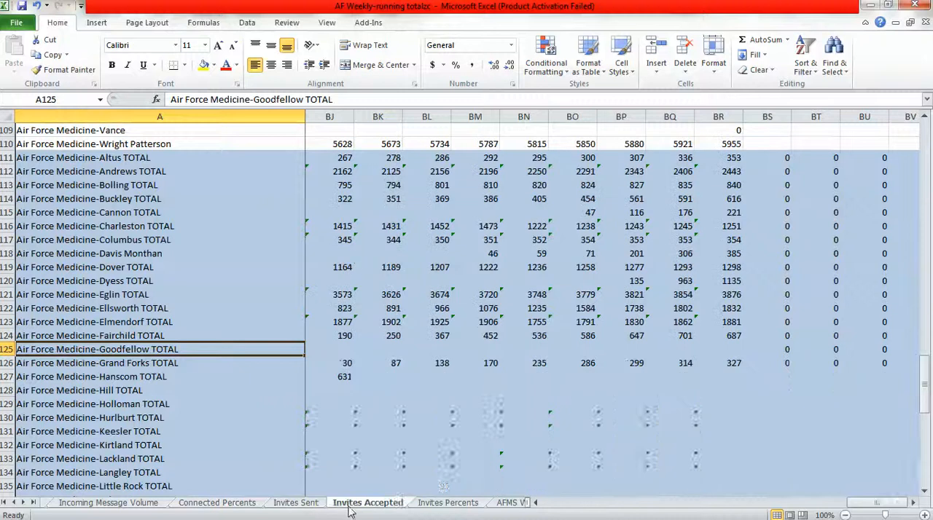
pyautogui.click(439, 504)
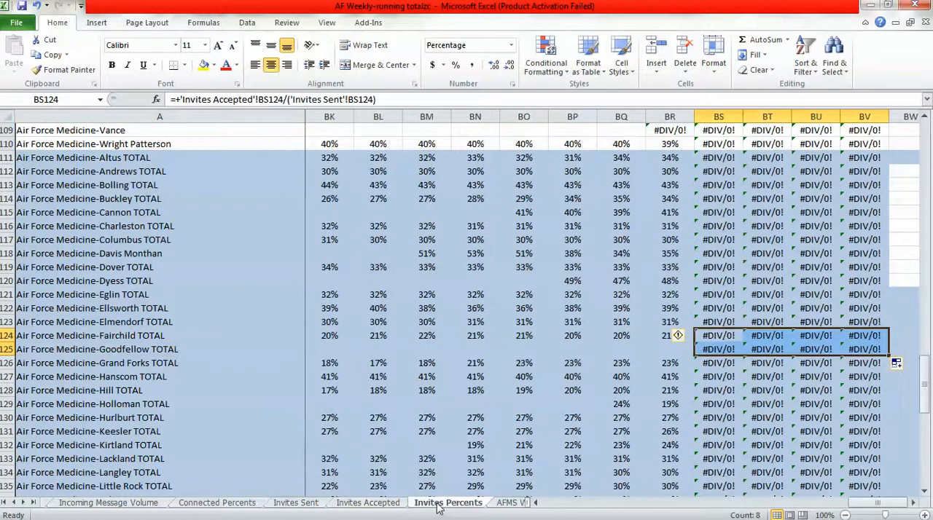
pyautogui.click(183, 350)
# Insert a blank row 163 above AIR FORCE MEDICINE - TOTAL on the Running Totals sheet.
pyautogui.click(4, 503)
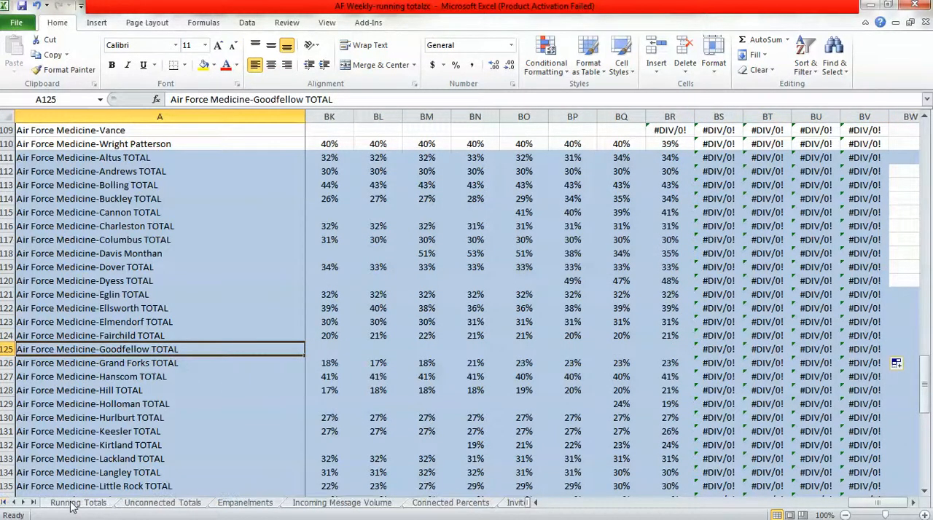
pyautogui.click(78, 503)
pyautogui.click(926, 485)
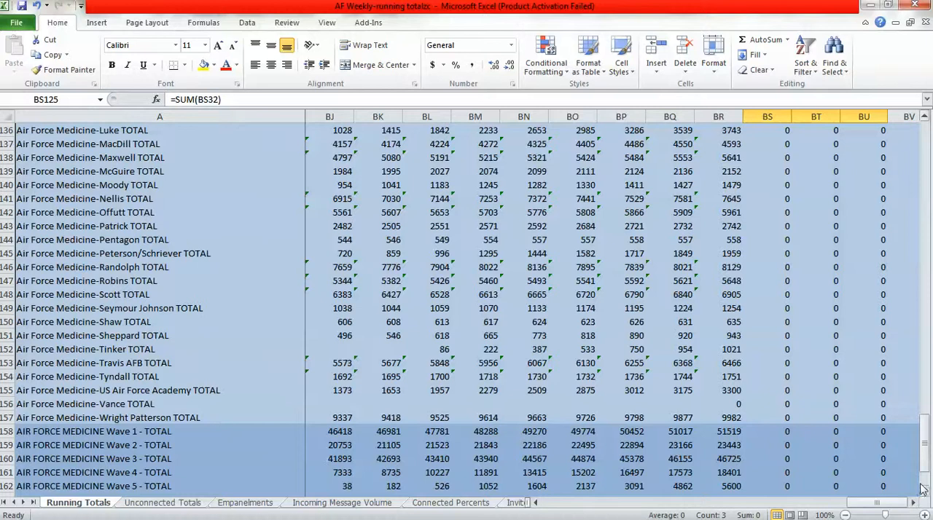
pyautogui.click(925, 492)
pyautogui.click(925, 492)
pyautogui.click(925, 492)
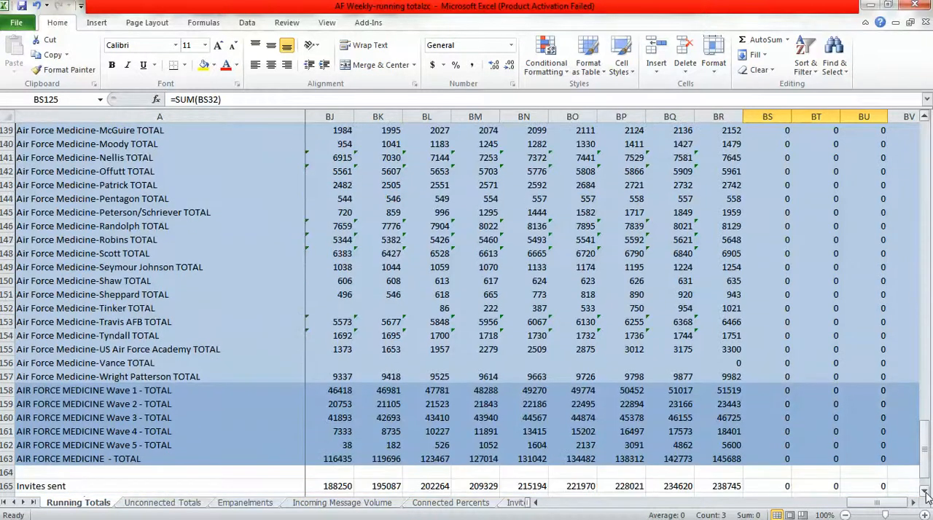
pyautogui.click(927, 494)
pyautogui.click(925, 493)
pyautogui.click(926, 493)
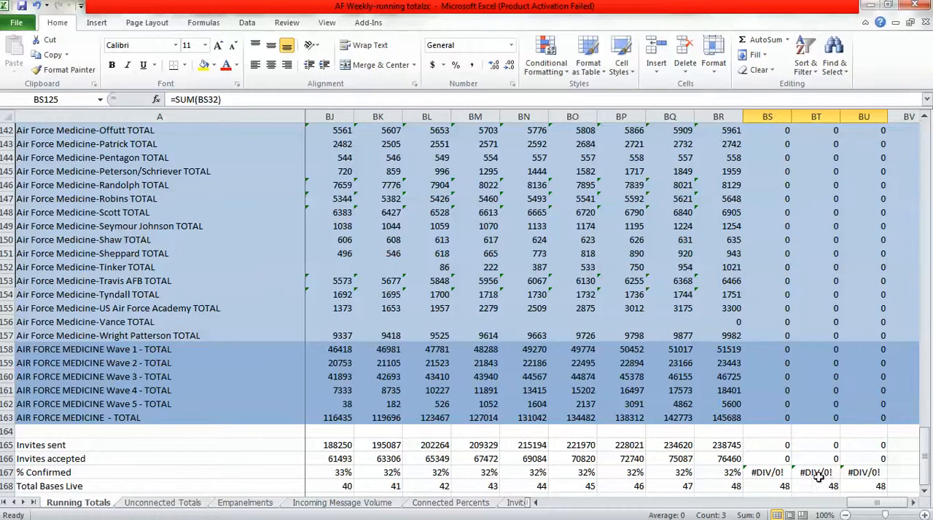
pyautogui.click(9, 417)
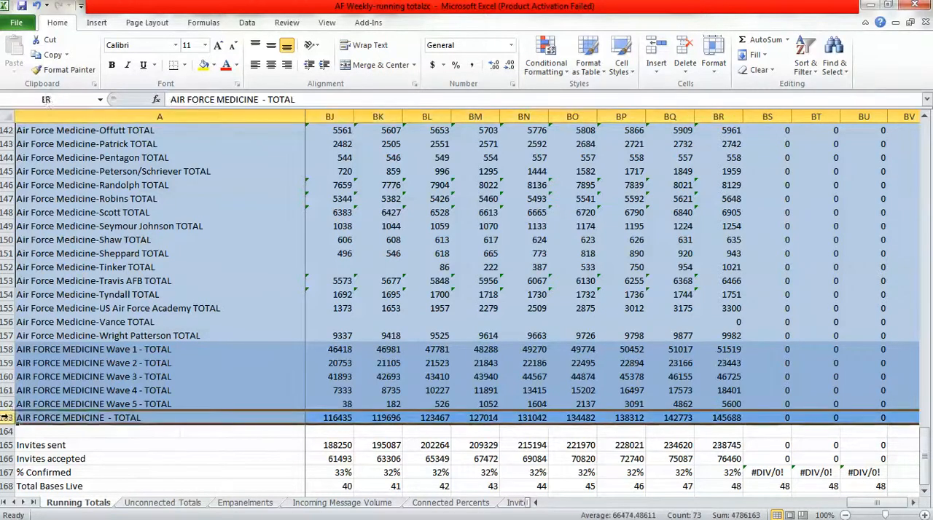
pyautogui.rightClick(9, 419)
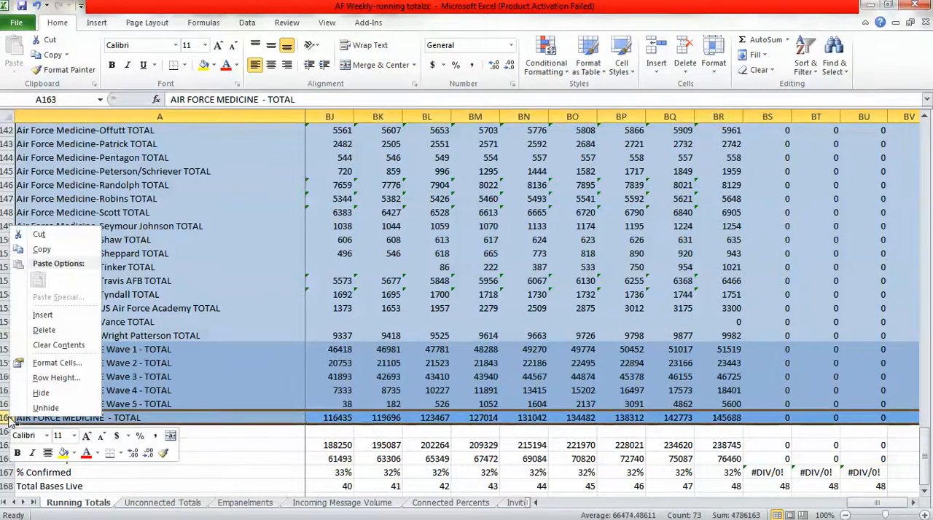
pyautogui.click(41, 315)
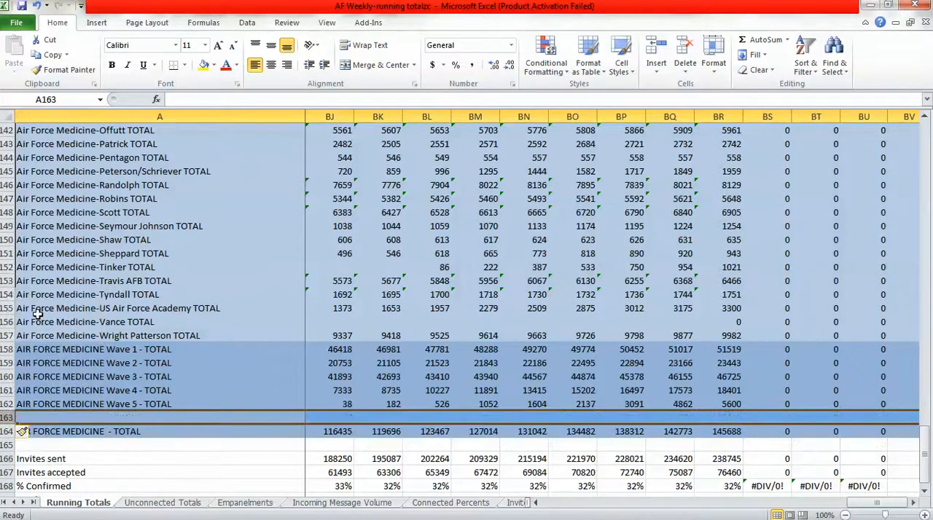
# Copy the Wave 5 total label from A162 into A163 and change it to AIR FORCE MEDICINE Wave 6 - TOTAL.
pyautogui.click(187, 406)
pyautogui.hotkey('ctrl', 'c')
pyautogui.click(182, 418)
pyautogui.hotkey('ctrl', 'v')
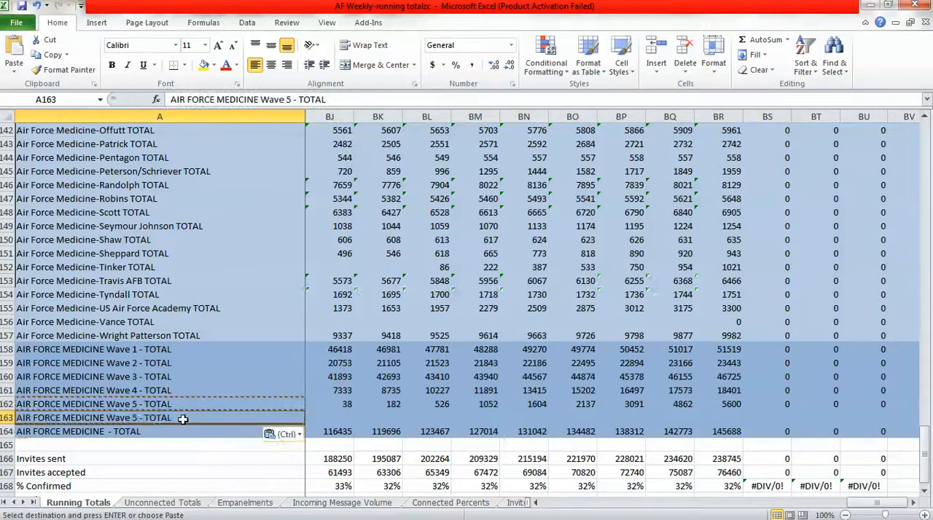
pyautogui.doubleClick(136, 421)
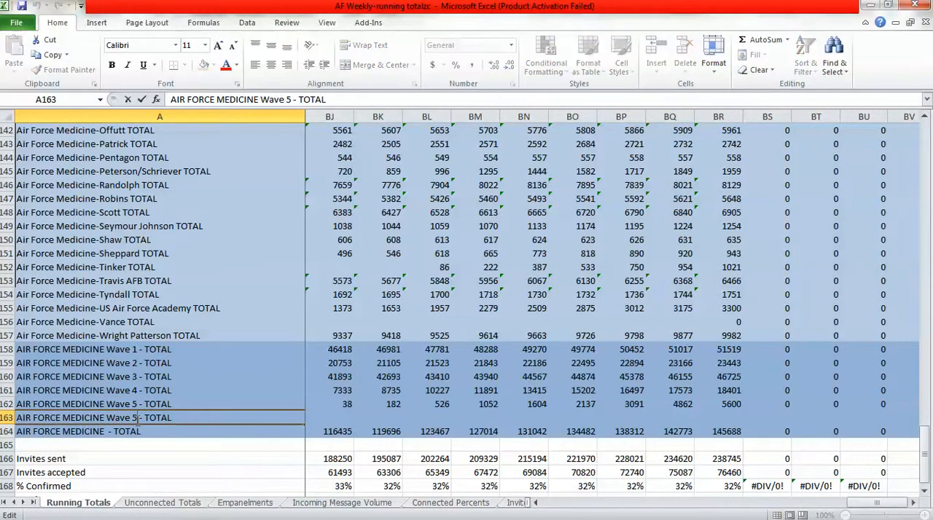
pyautogui.press('BackSpace')
pyautogui.write('6')
pyautogui.click(771, 418)
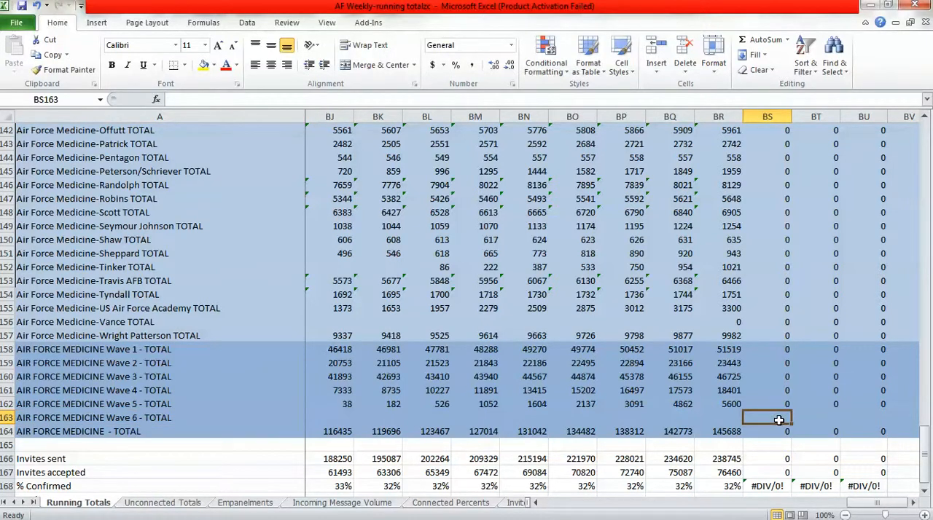
# Fill the Wave 5 sum formula from BS162 down into BS163 and change it to =SUM(BS125) for the Goodfellow total.
pyautogui.click(779, 404)
pyautogui.click(776, 417)
pyautogui.moveTo(775, 403); pyautogui.dragTo(789, 422)
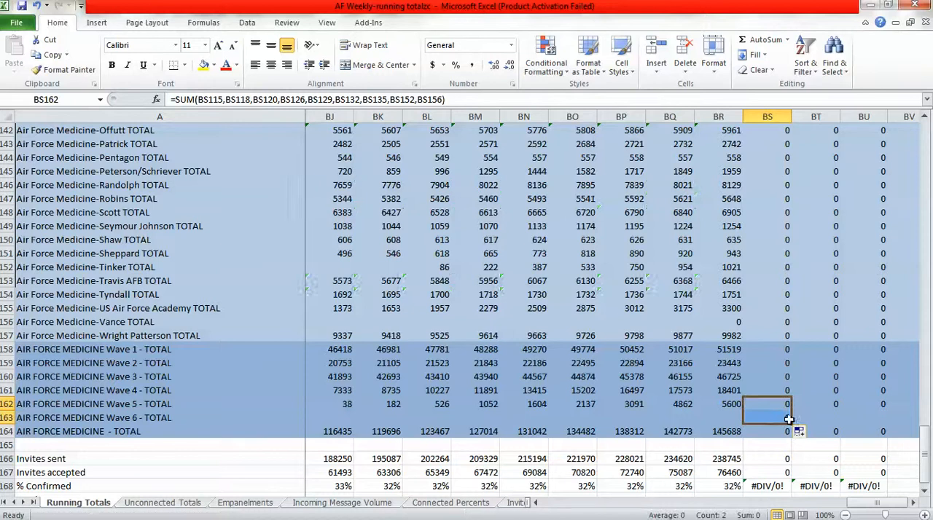
pyautogui.click(779, 416)
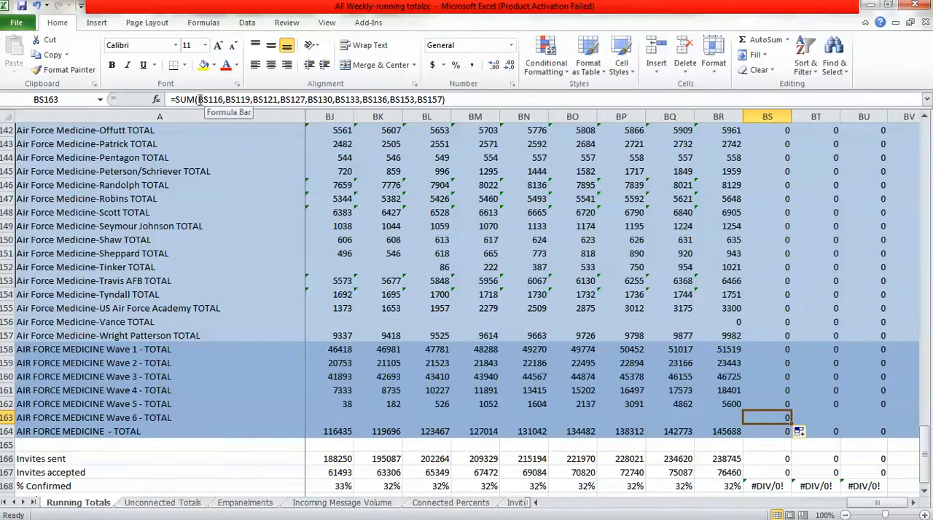
pyautogui.moveTo(199, 100); pyautogui.dragTo(442, 99)
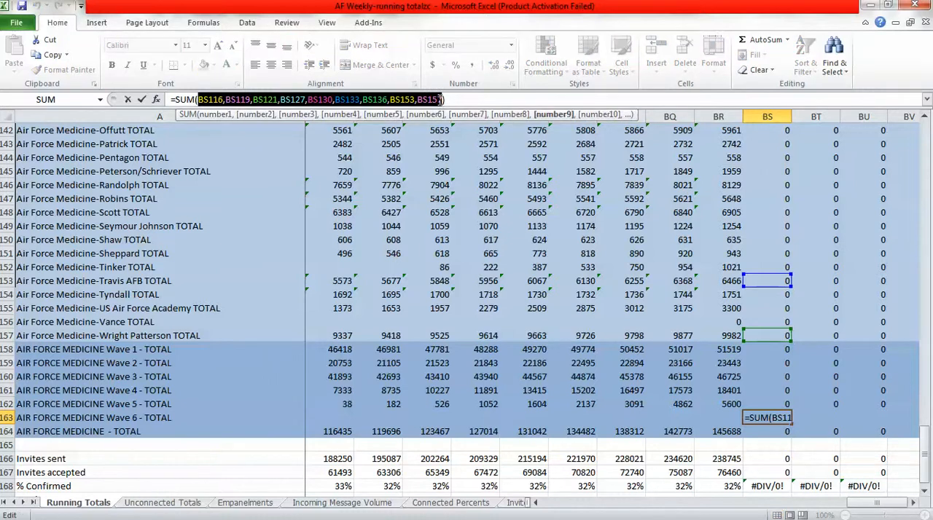
pyautogui.press('Delete')
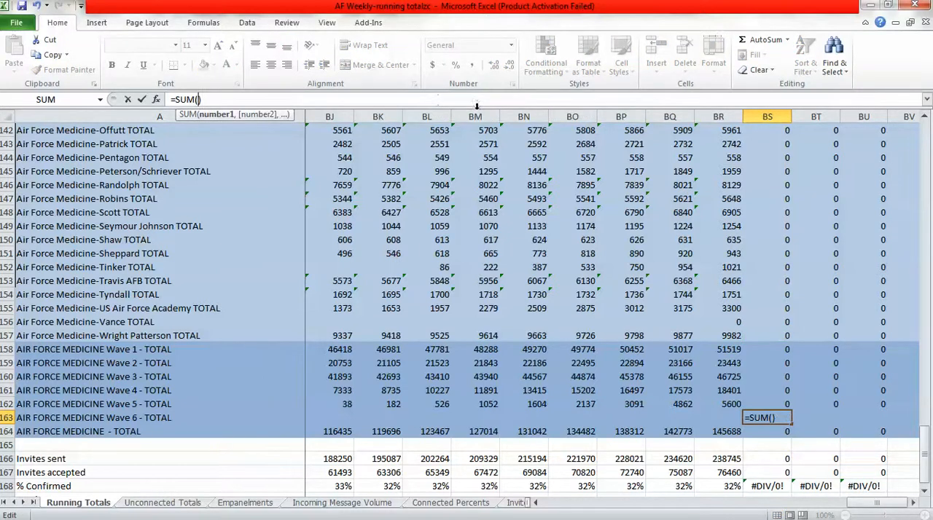
pyautogui.click(925, 399)
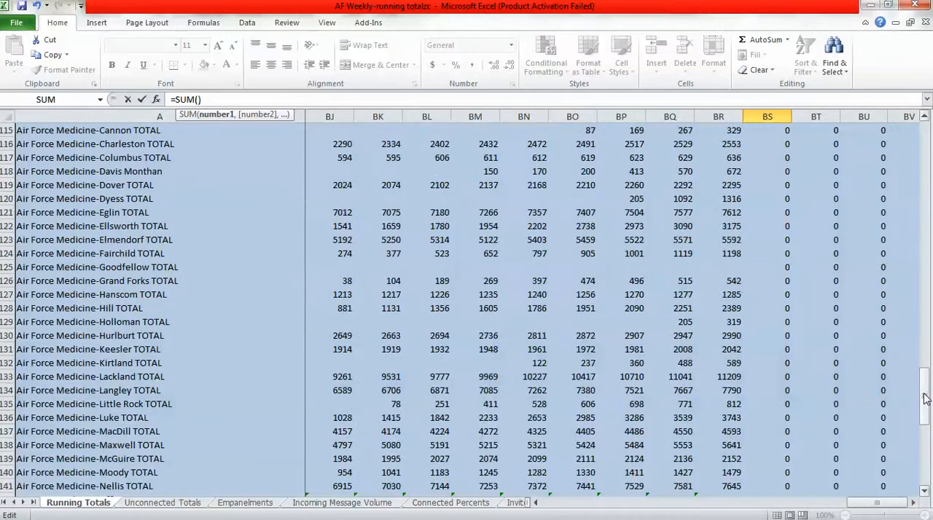
pyautogui.click(779, 268)
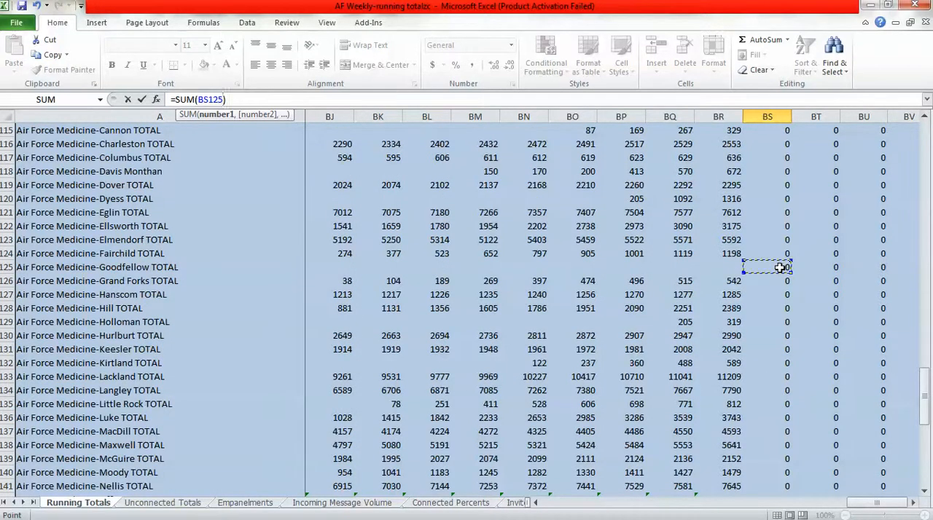
pyautogui.click(143, 102)
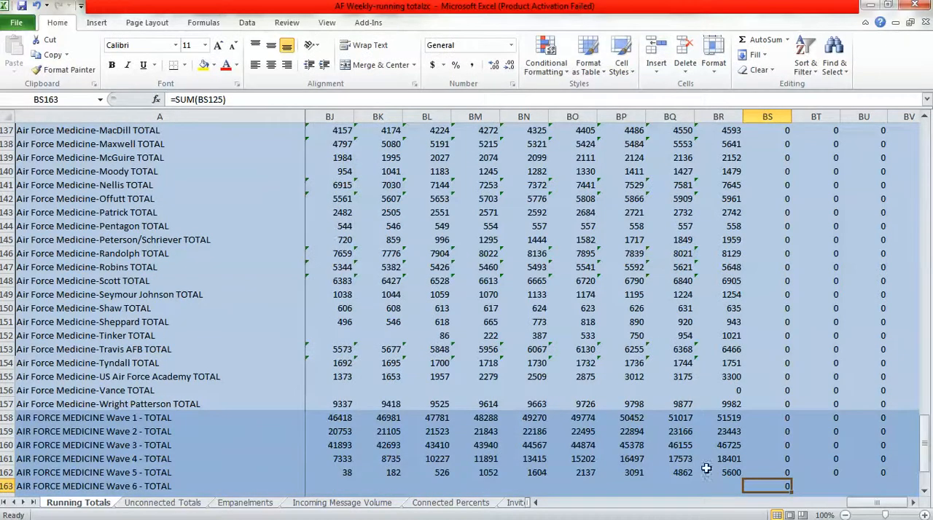
# Fill the Wave 6 total formula from BS163 across to BU163 and check the copied formulas.
pyautogui.click(924, 492)
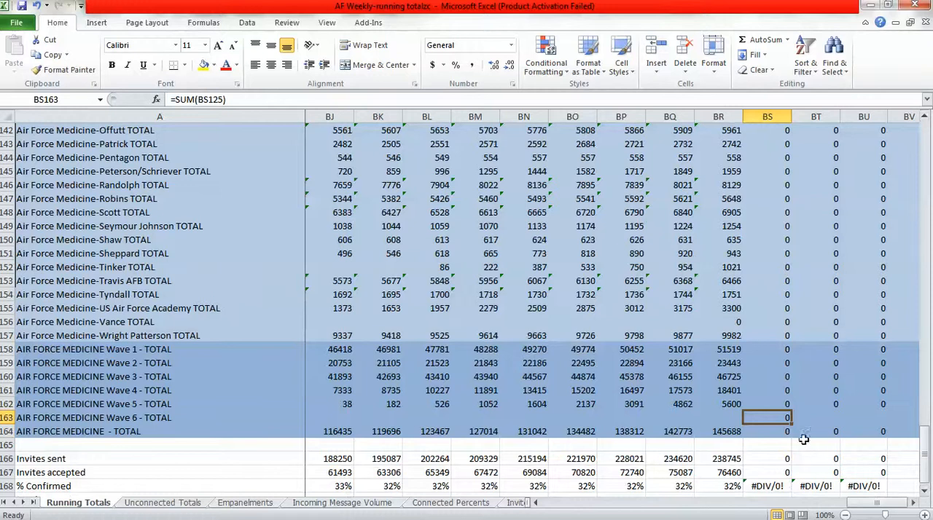
pyautogui.moveTo(792, 427); pyautogui.dragTo(879, 416)
pyautogui.click(817, 416)
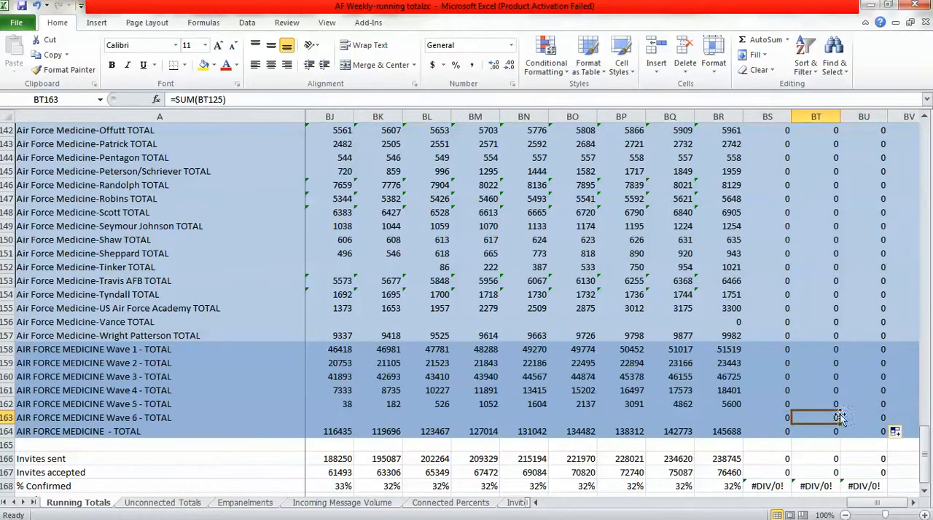
pyautogui.click(848, 416)
pyautogui.click(821, 418)
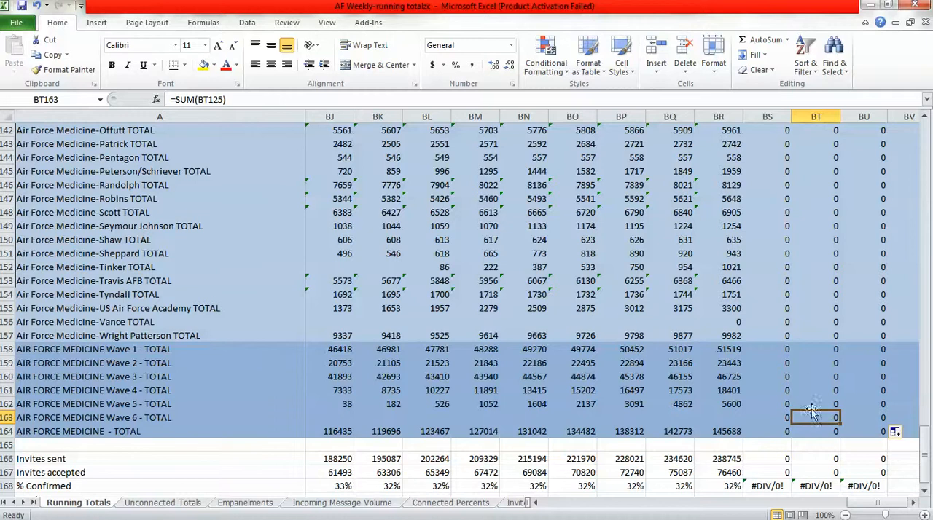
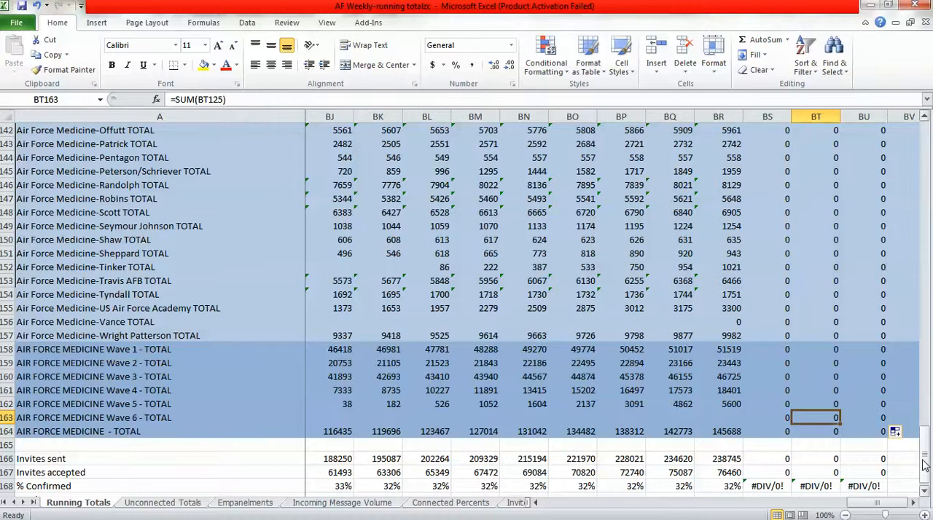
# Extend the AIR FORCE MEDICINE - TOTAL formula in BS164 to include Wave 6, making it =SUM(BS158:BS163).
pyautogui.click(772, 416)
pyautogui.click(809, 417)
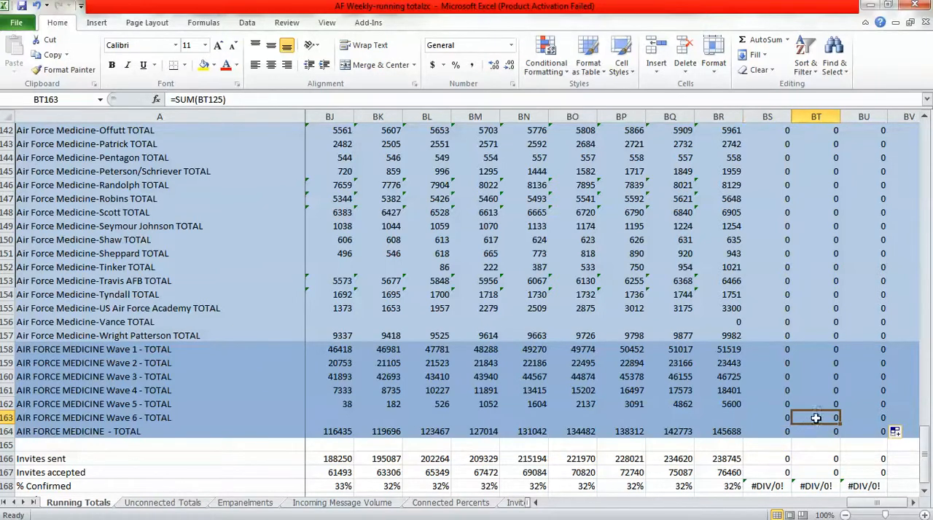
pyautogui.click(858, 416)
pyautogui.click(815, 414)
pyautogui.click(783, 417)
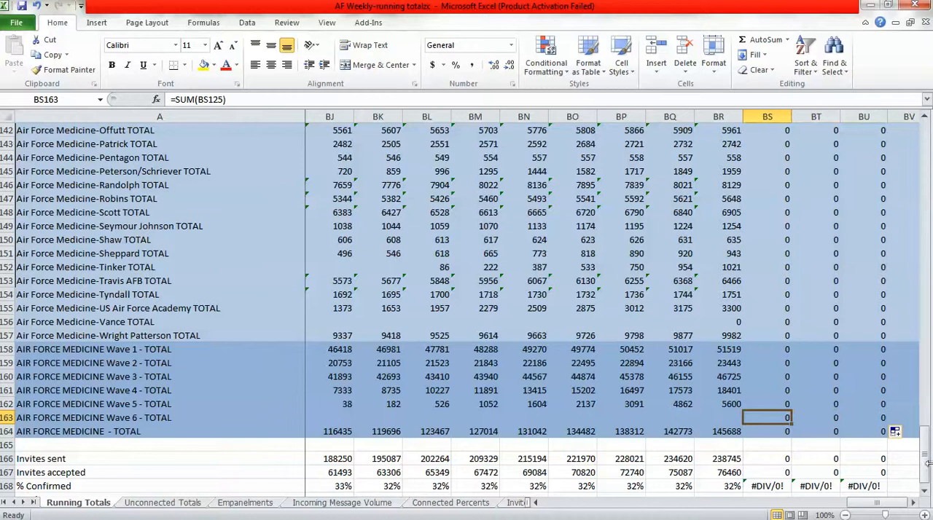
pyautogui.click(765, 431)
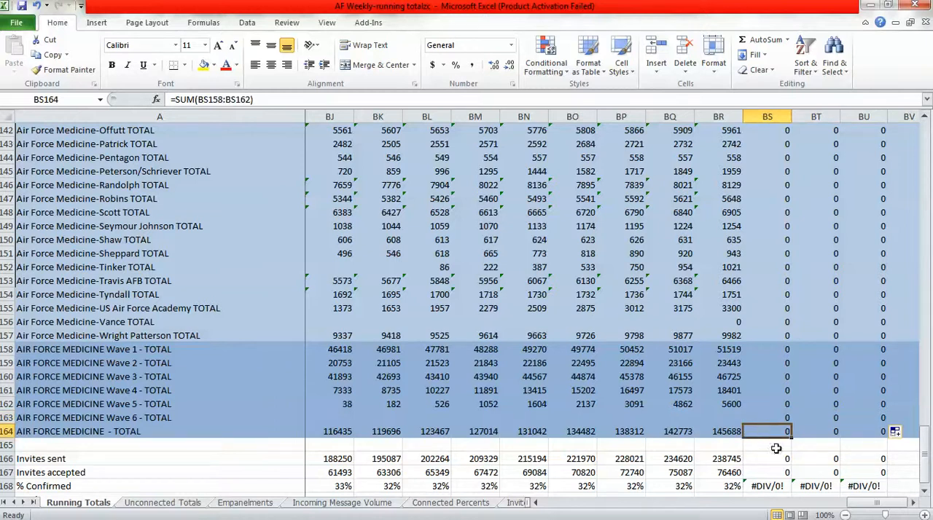
pyautogui.click(235, 99)
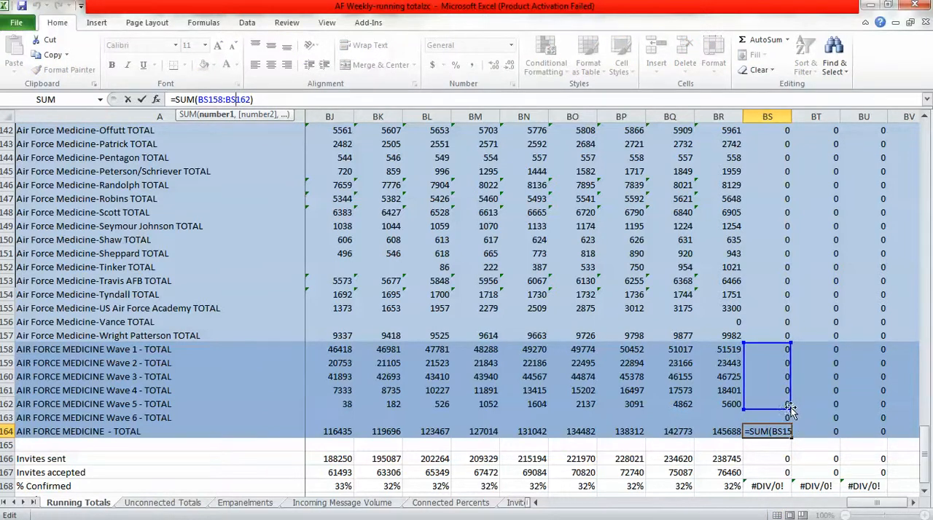
pyautogui.moveTo(789, 408); pyautogui.dragTo(788, 417)
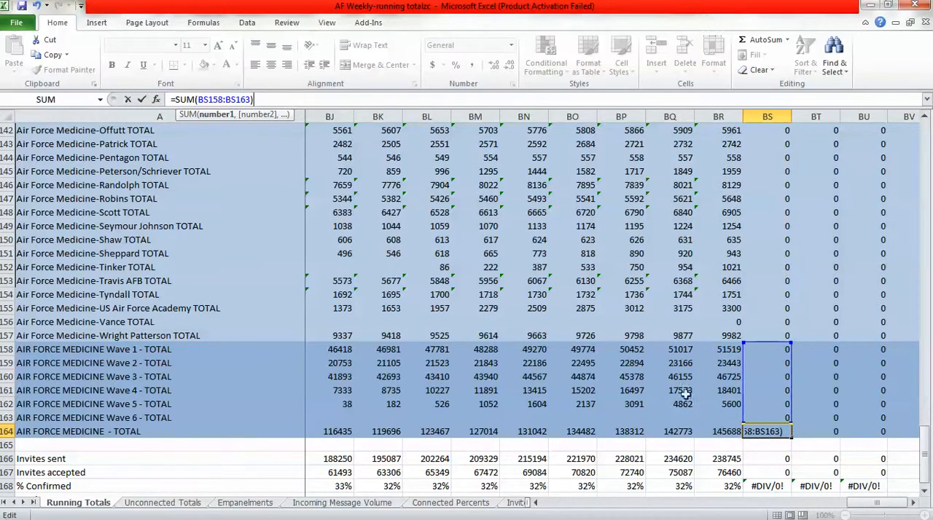
pyautogui.click(141, 99)
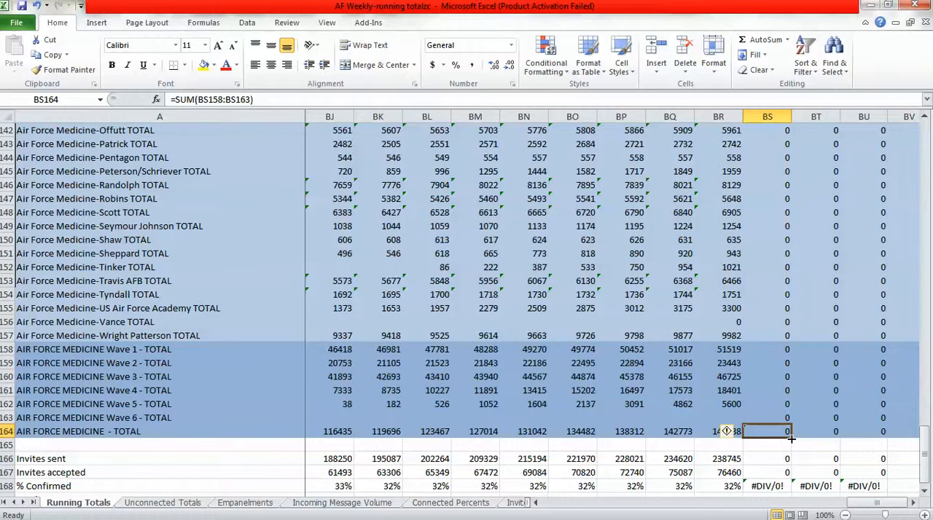
# Fill the overall total formula from BS164 across to BU164 and check the summed range in BT164.
pyautogui.moveTo(791, 438); pyautogui.dragTo(881, 440)
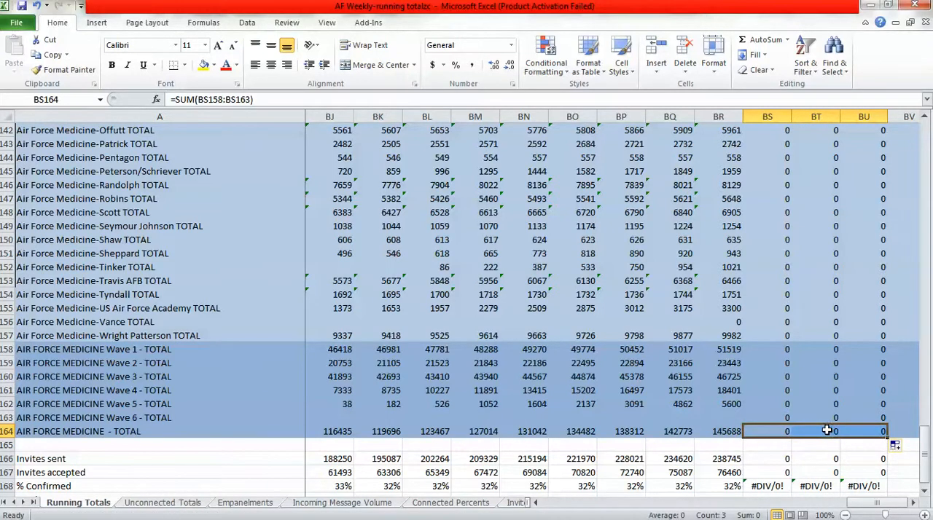
pyautogui.click(831, 431)
pyautogui.click(236, 100)
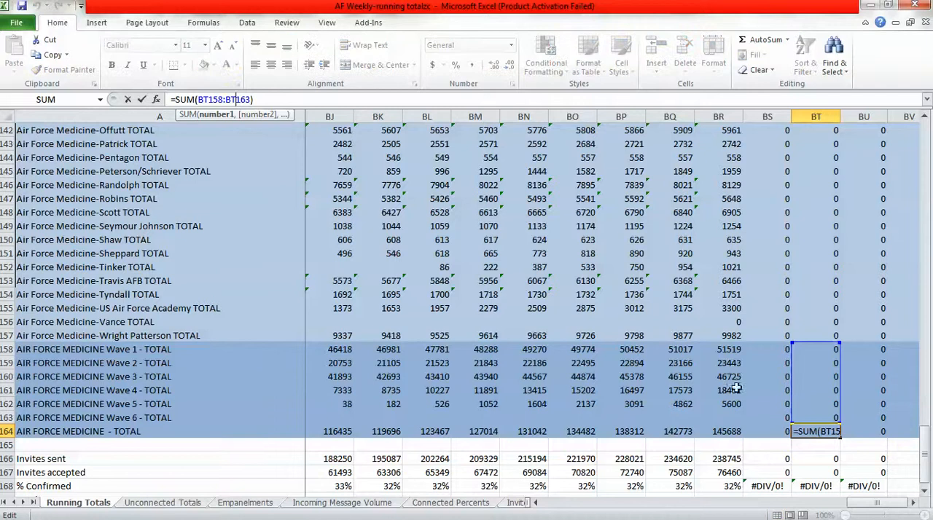
pyautogui.click(142, 99)
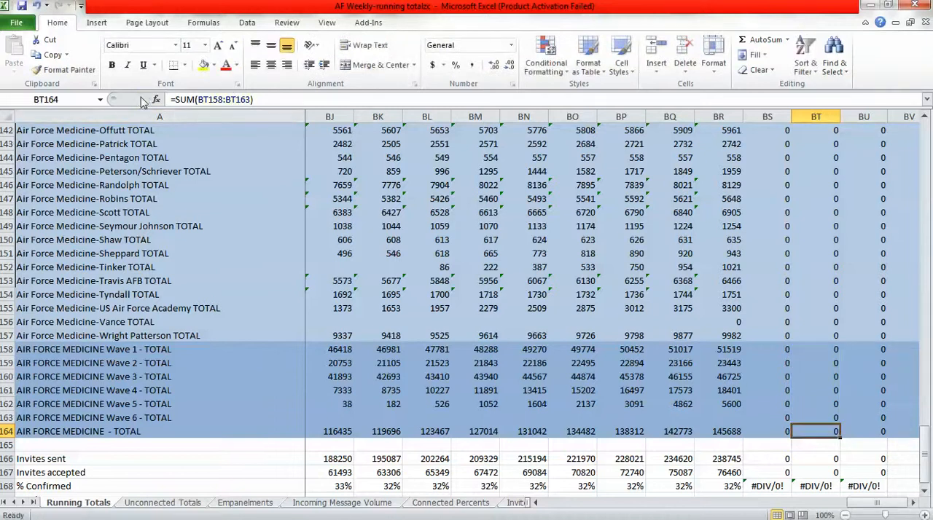
# Set Total Bases Live to 49 in BS169, BT169 and BU169 on the Running Totals sheet.
pyautogui.click(924, 492)
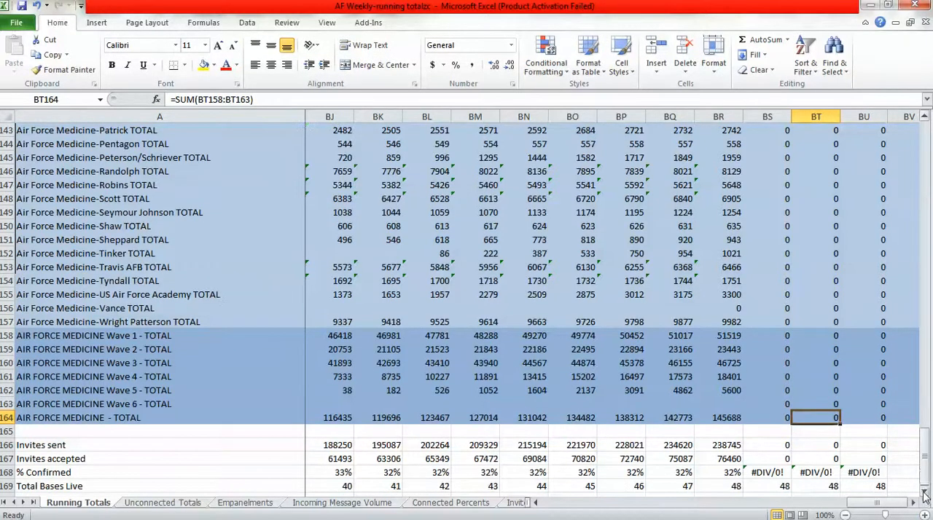
pyautogui.click(779, 486)
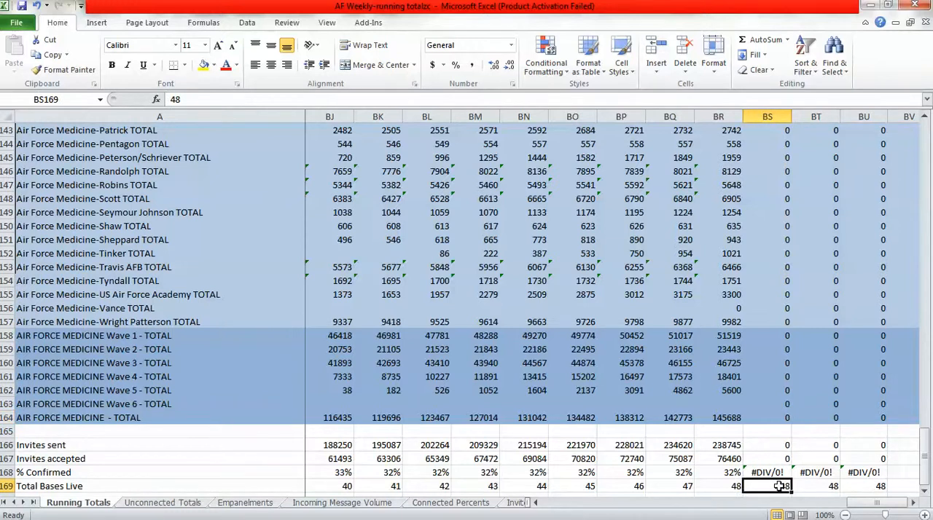
pyautogui.write('49')
pyautogui.click(812, 486)
pyautogui.write('49')
pyautogui.click(862, 486)
pyautogui.write('49')
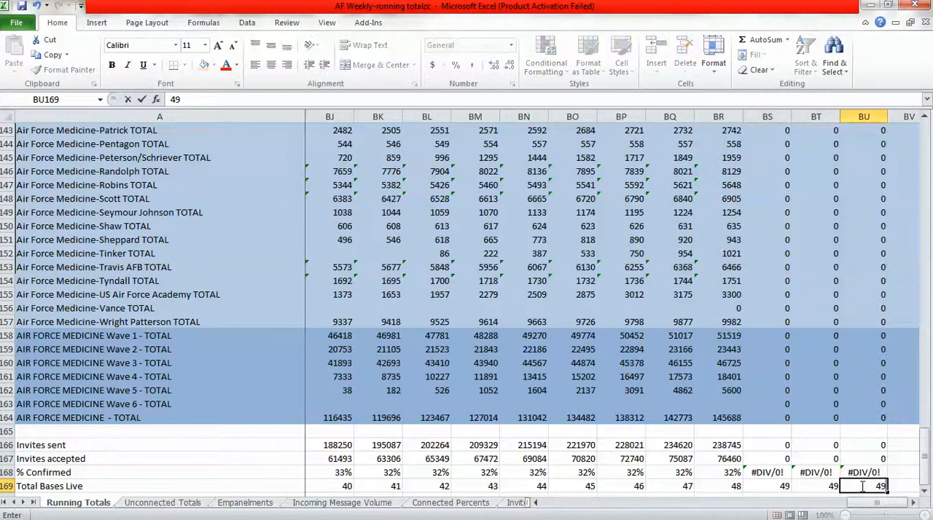
pyautogui.click(770, 417)
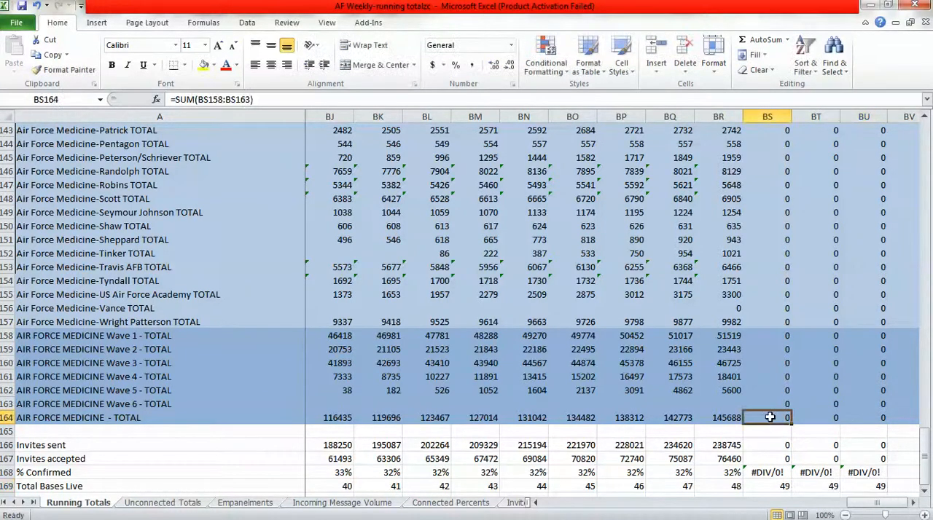
pyautogui.click(768, 404)
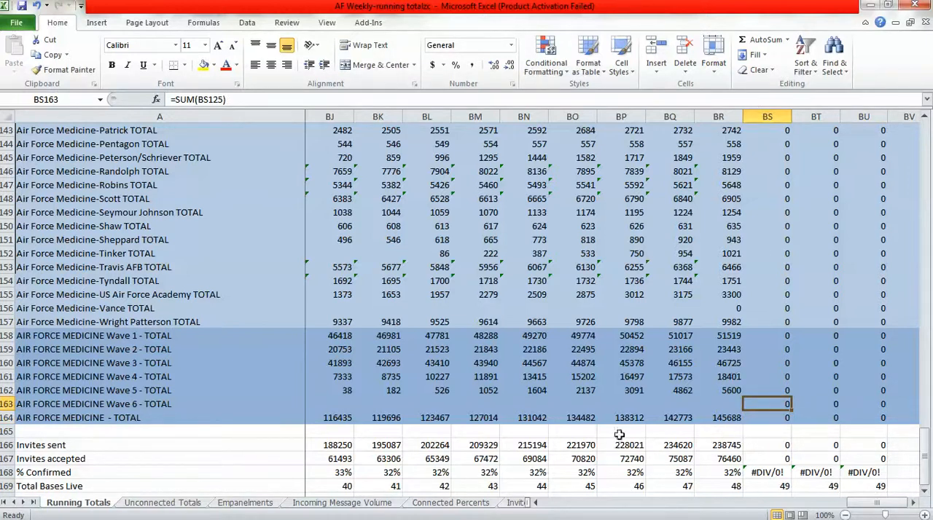
pyautogui.click(232, 408)
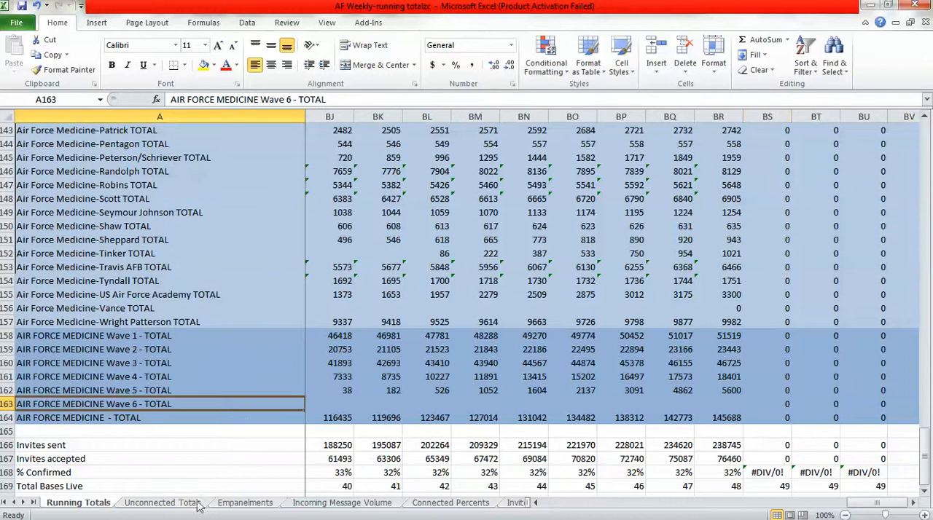
# Insert a blank row 163 above AIR FORCE MEDICINE - TOTAL on the Unconnected Totals sheet.
pyautogui.click(162, 504)
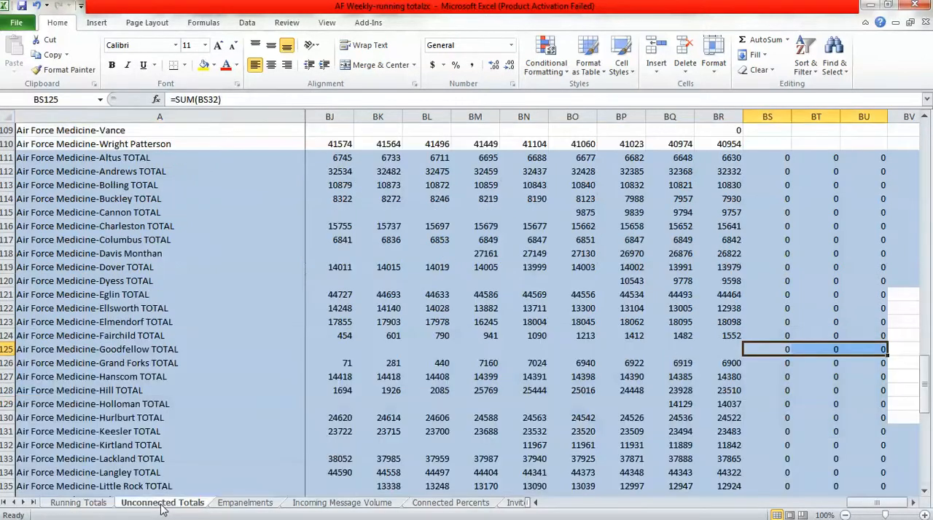
pyautogui.scroll(-8, 924, 487)
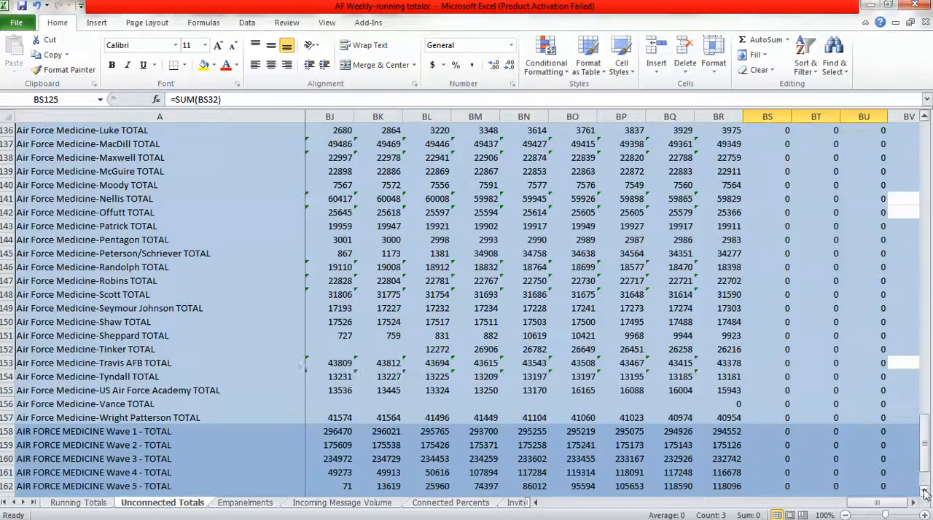
pyautogui.scroll(-3, 924, 492)
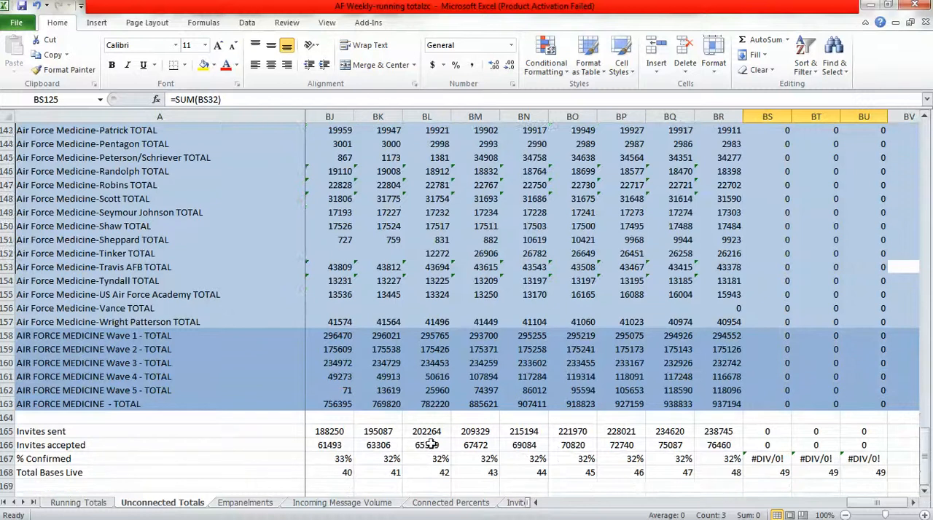
pyautogui.click(6, 404)
pyautogui.rightClick(7, 405)
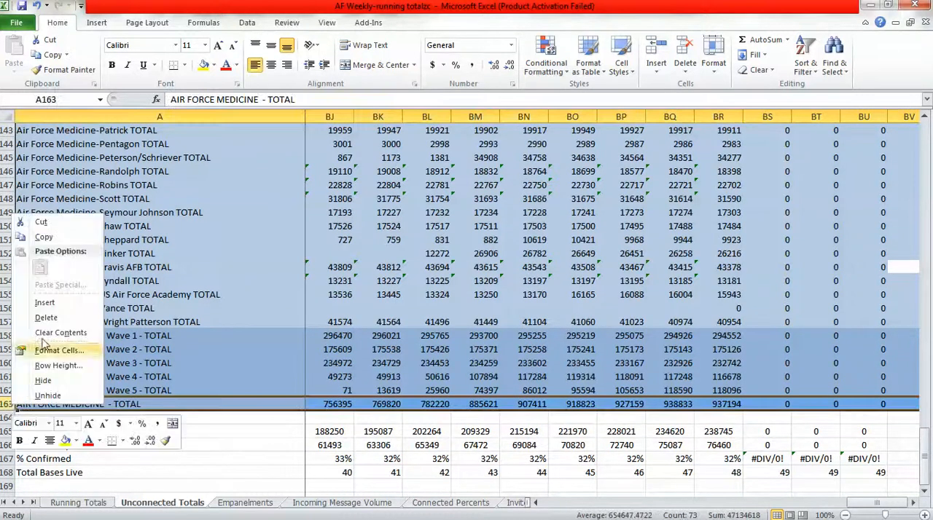
pyautogui.click(40, 307)
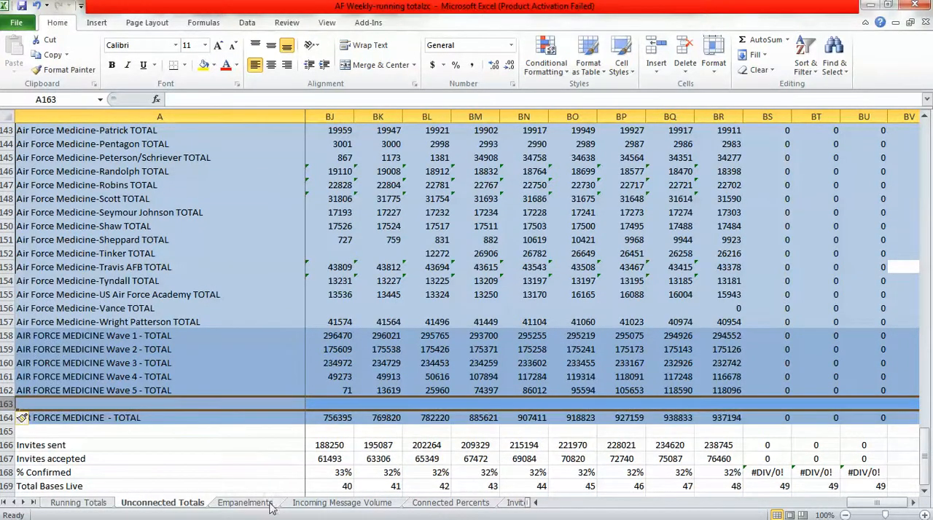
# Copy the AIR FORCE MEDICINE Wave 6 - TOTAL label from Running Totals A163 into A163 on the Unconnected Totals sheet.
pyautogui.click(89, 502)
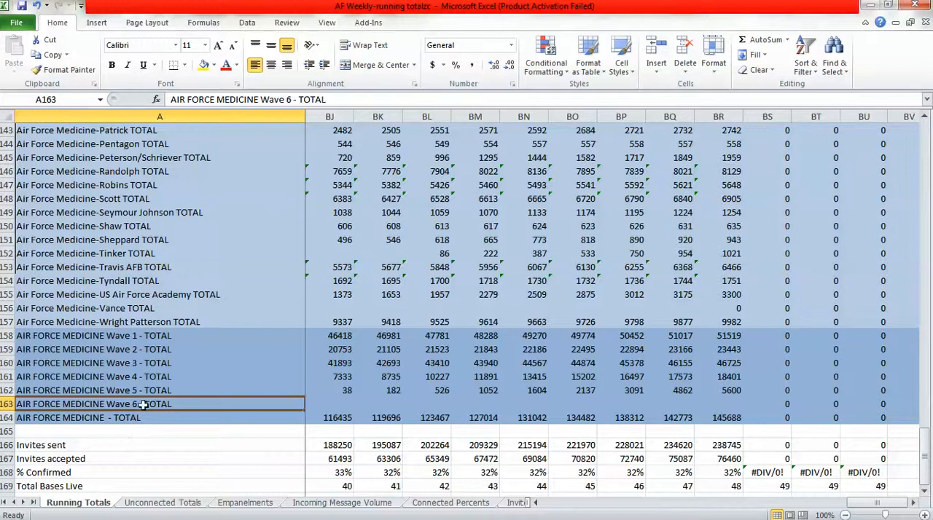
pyautogui.hotkey('ctrl', 'c')
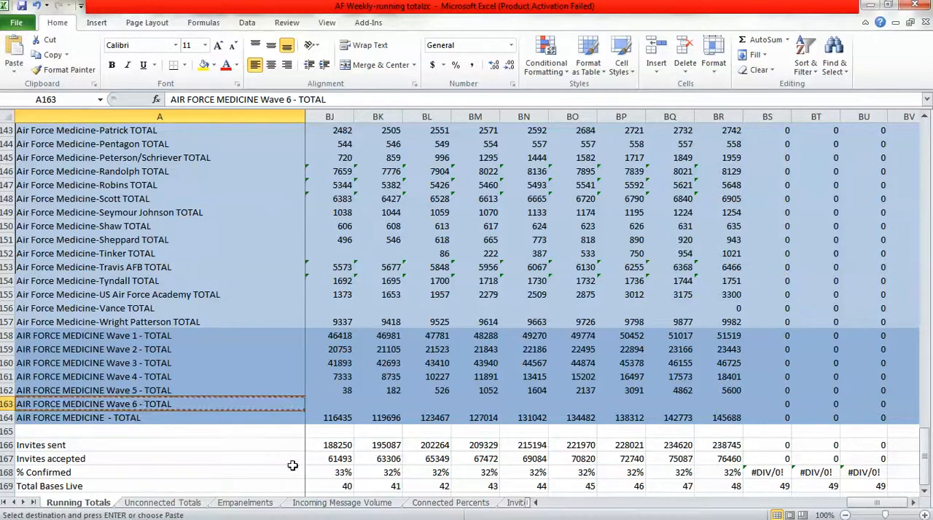
pyautogui.click(183, 502)
pyautogui.hotkey('ctrl', 'v')
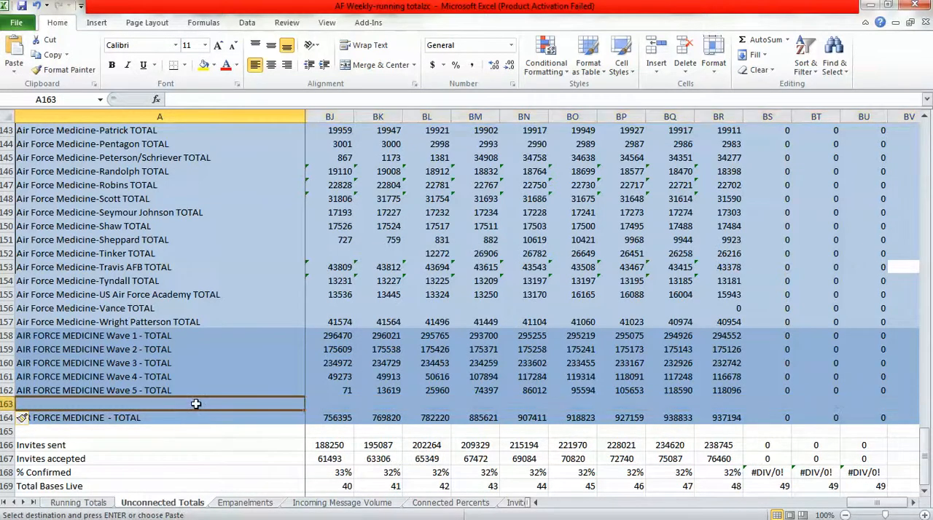
# Copy the Wave 6 and overall total formulas in BS163:BU164 from Running Totals to the same cells on Unconnected Totals and check them.
pyautogui.click(102, 505)
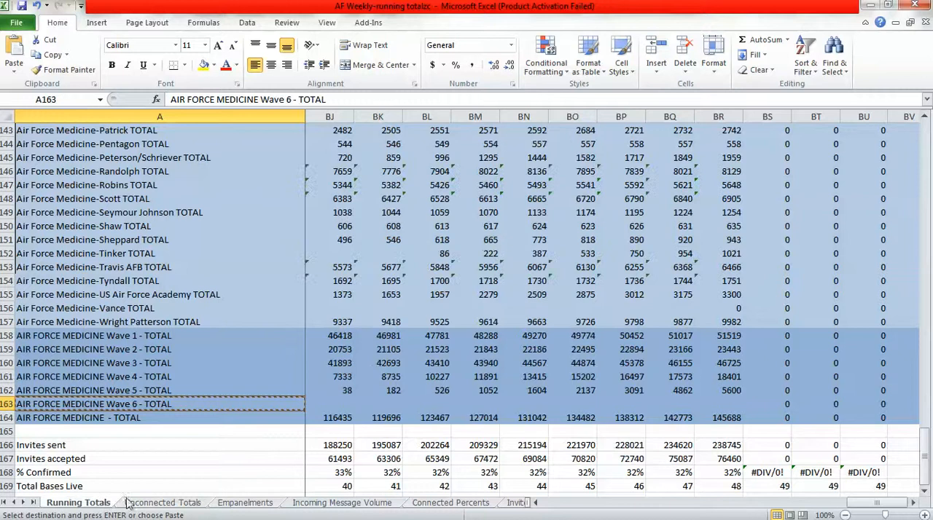
pyautogui.click(771, 407)
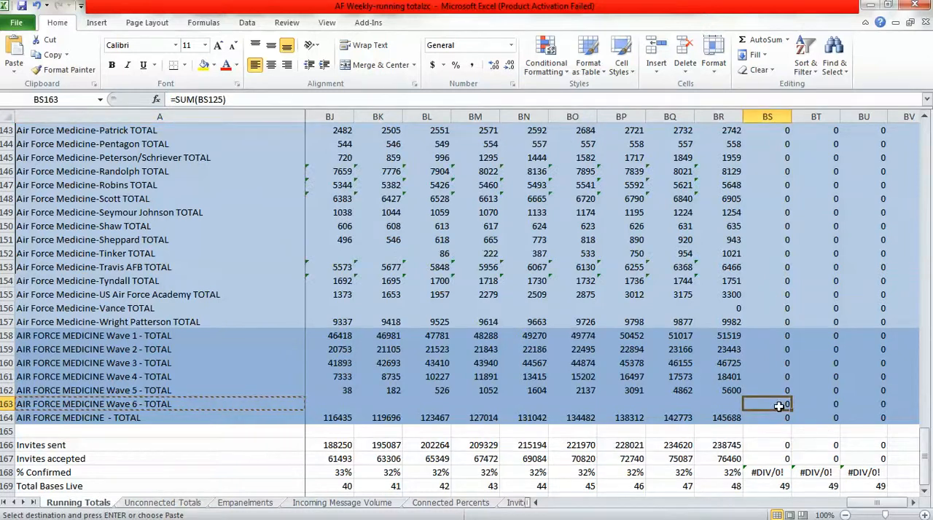
pyautogui.click(764, 420)
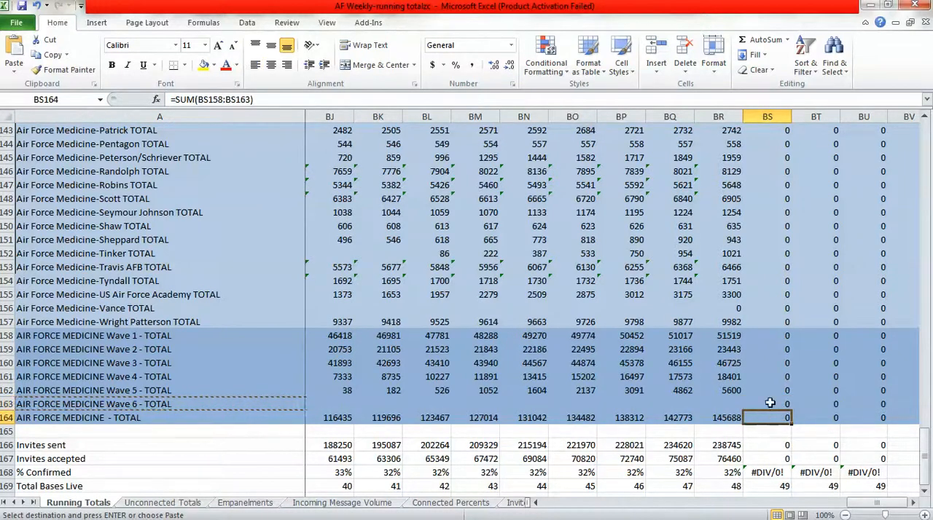
pyautogui.moveTo(771, 403); pyautogui.dragTo(854, 421)
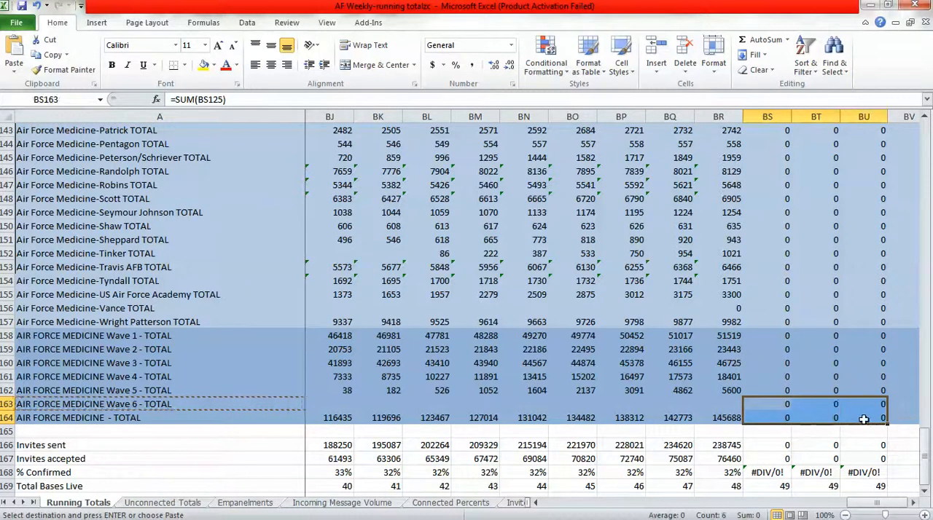
pyautogui.hotkey('ctrl', 'c')
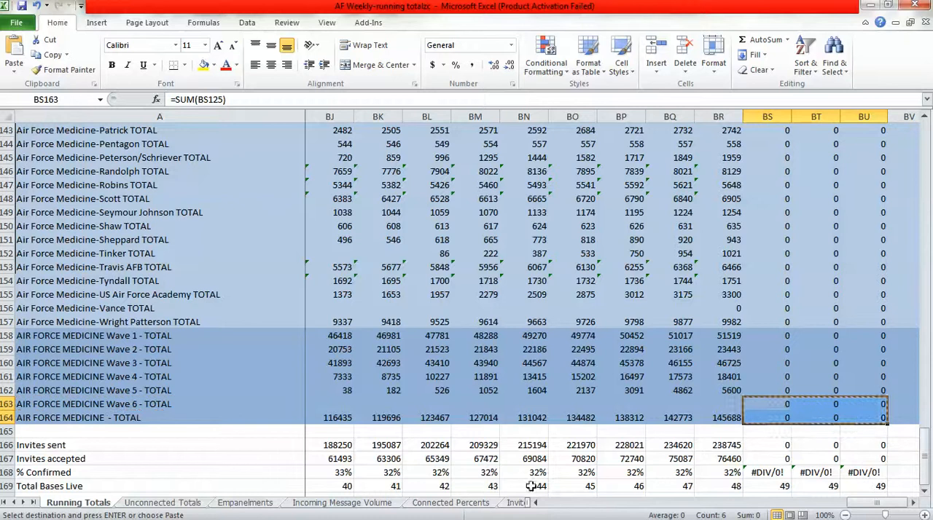
pyautogui.click(195, 503)
pyautogui.click(755, 402)
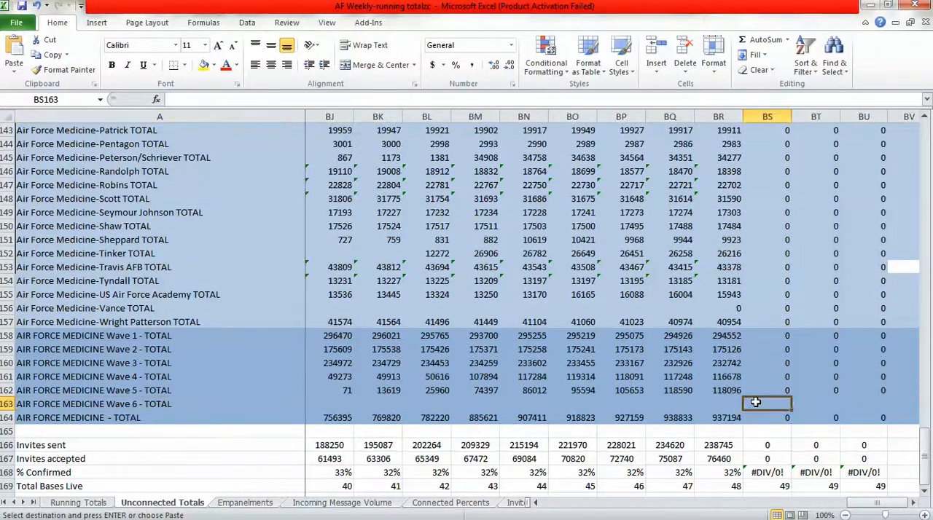
pyautogui.hotkey('ctrl', 'v')
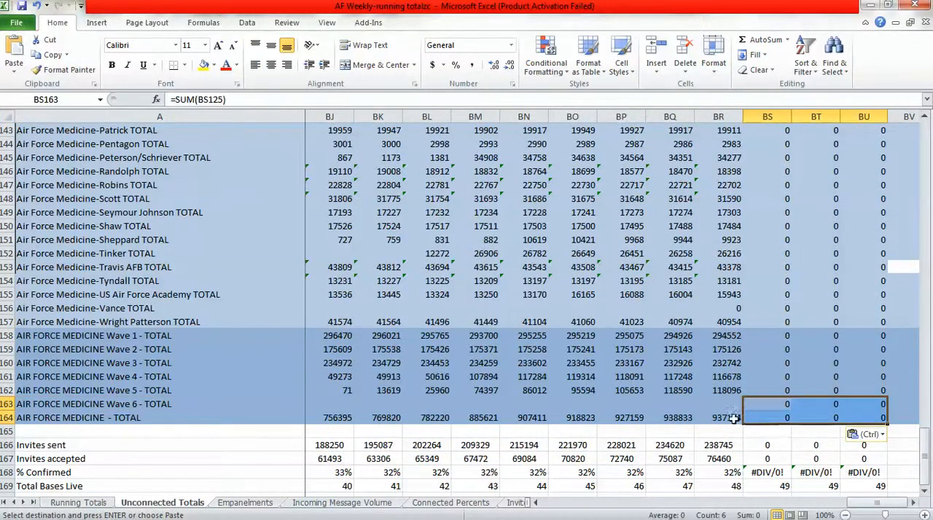
pyautogui.click(731, 419)
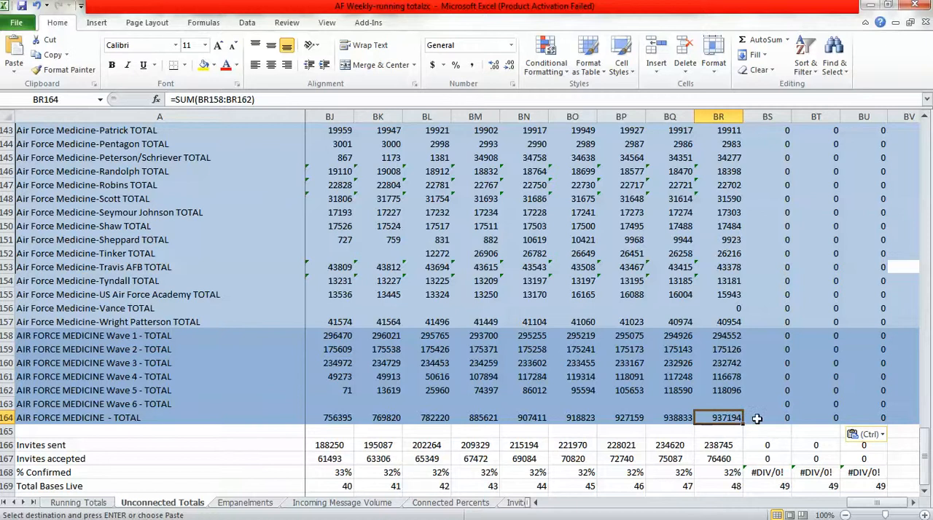
pyautogui.click(756, 418)
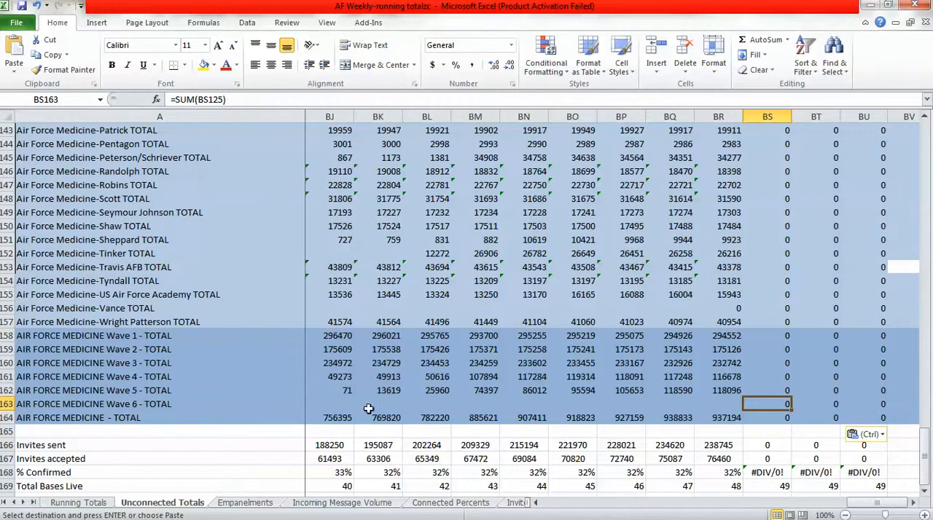
pyautogui.click(274, 405)
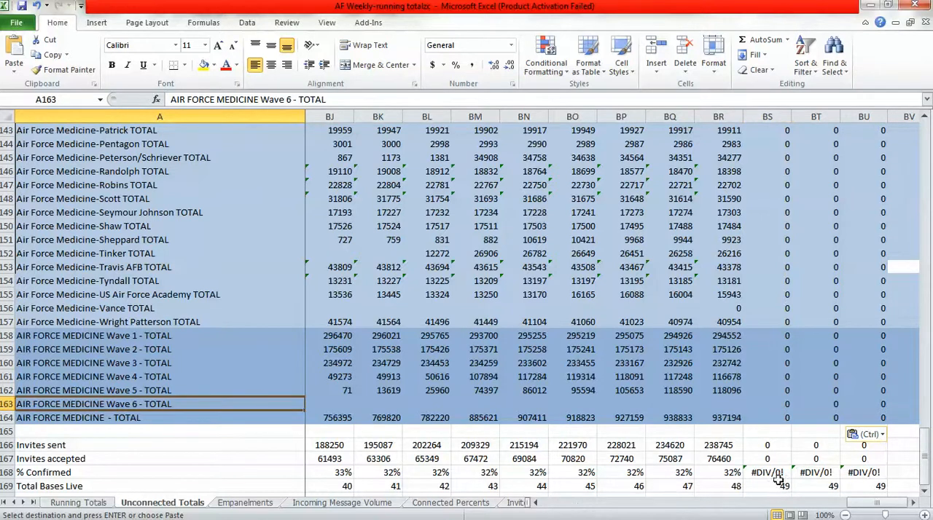
# Insert a blank row 163 above AIR FORCE MEDICINE - TOTAL on the Empanelments sheet.
pyautogui.click(232, 505)
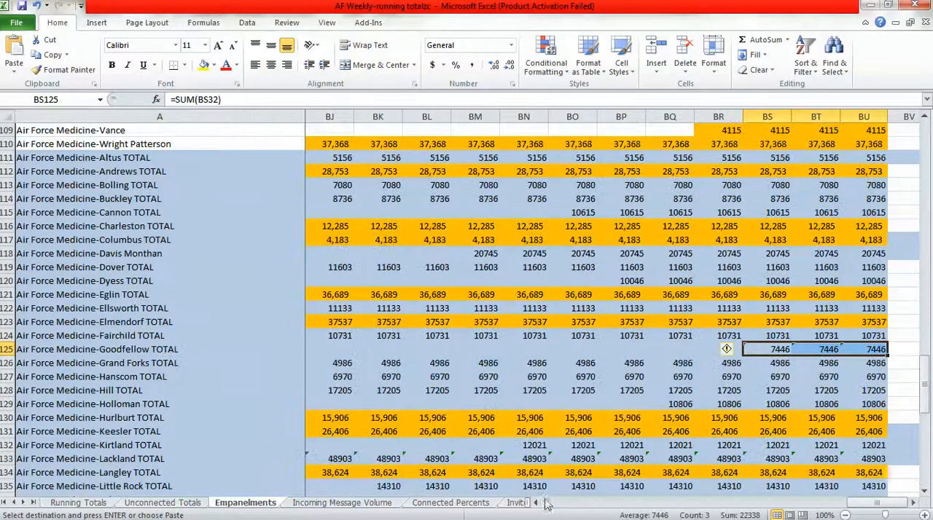
pyautogui.click(925, 482)
pyautogui.scroll(-7, 925, 488)
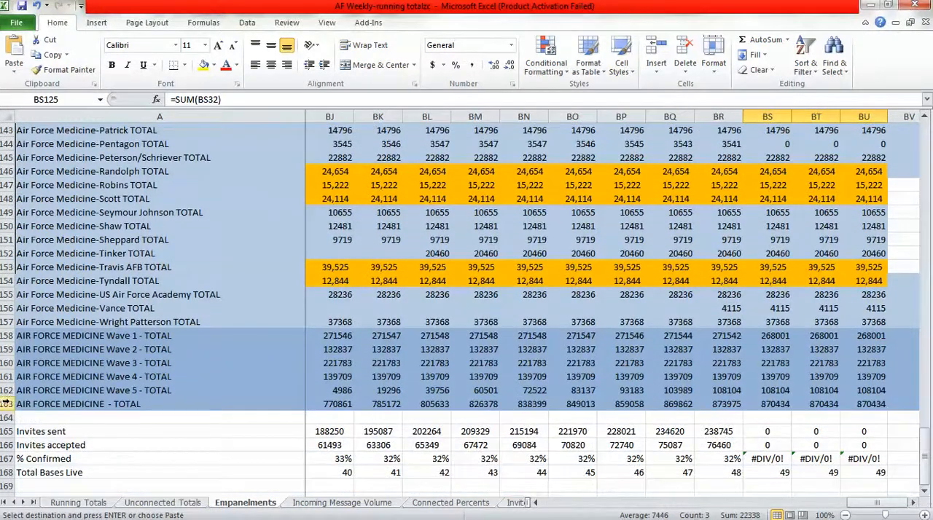
pyautogui.click(6, 404)
pyautogui.rightClick(5, 404)
pyautogui.click(41, 301)
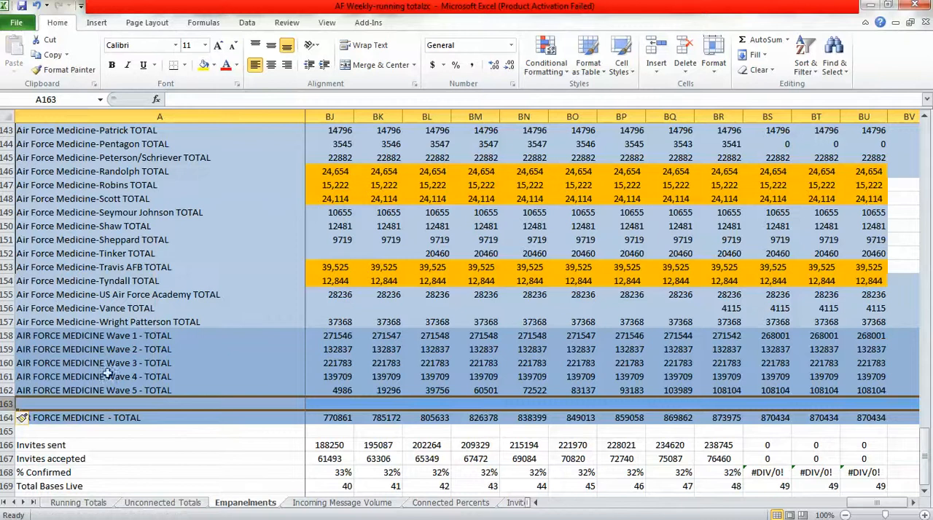
# Copy the AIR FORCE MEDICINE Wave 6 - TOTAL label from Unconnected Totals A163 into A163 on the Empanelments sheet.
pyautogui.click(116, 403)
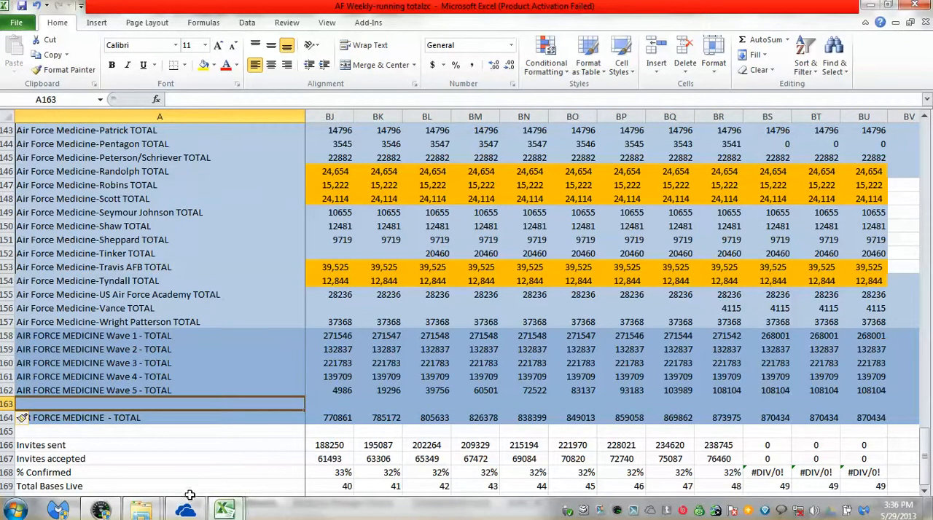
pyautogui.click(175, 503)
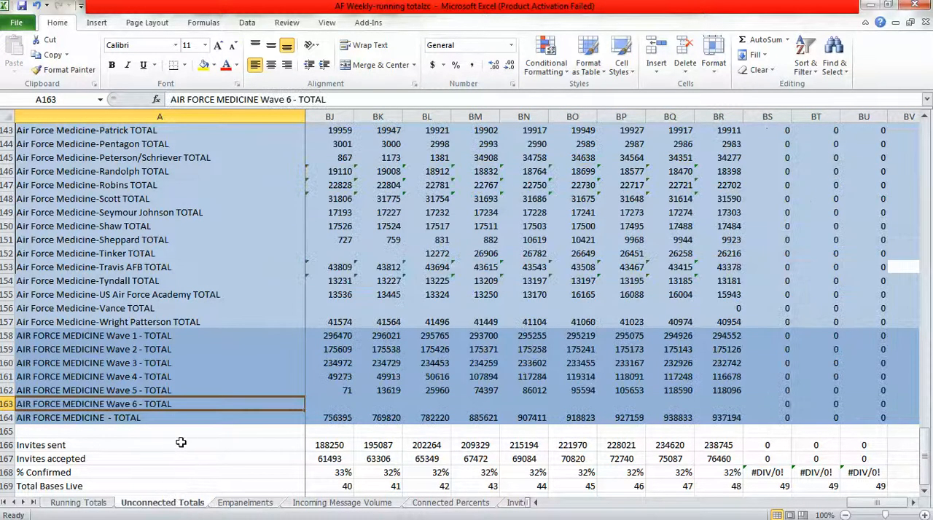
pyautogui.hotkey('ctrl', 'c')
pyautogui.click(235, 503)
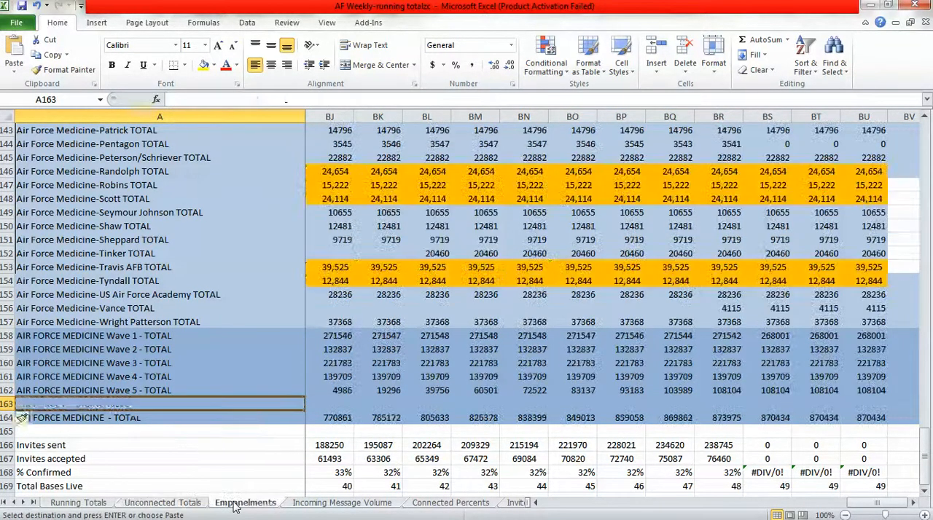
pyautogui.hotkey('ctrl', 'v')
# Copy the Wave 6 and overall total formulas in BS163:BU164 from Unconnected Totals to the same cells on Empanelments and check them.
pyautogui.click(192, 503)
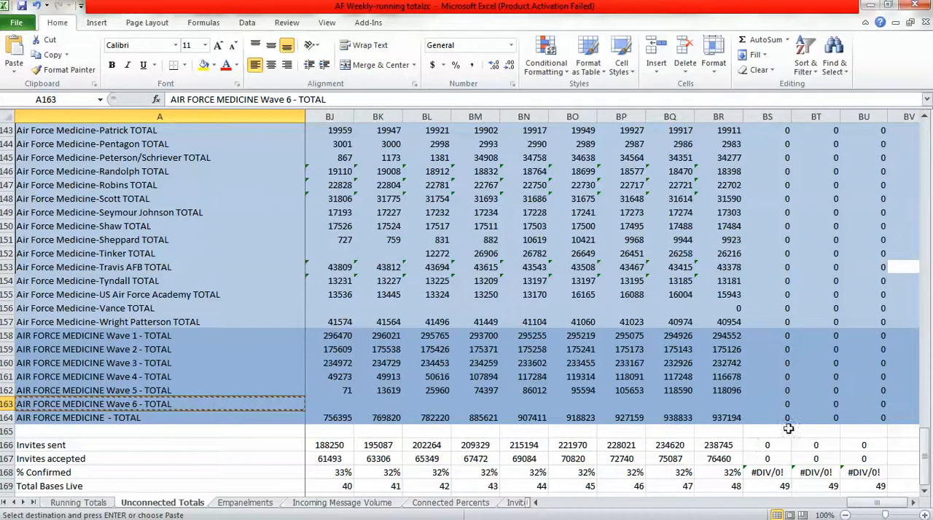
pyautogui.moveTo(775, 401); pyautogui.dragTo(854, 421)
pyautogui.hotkey('ctrl', 'c')
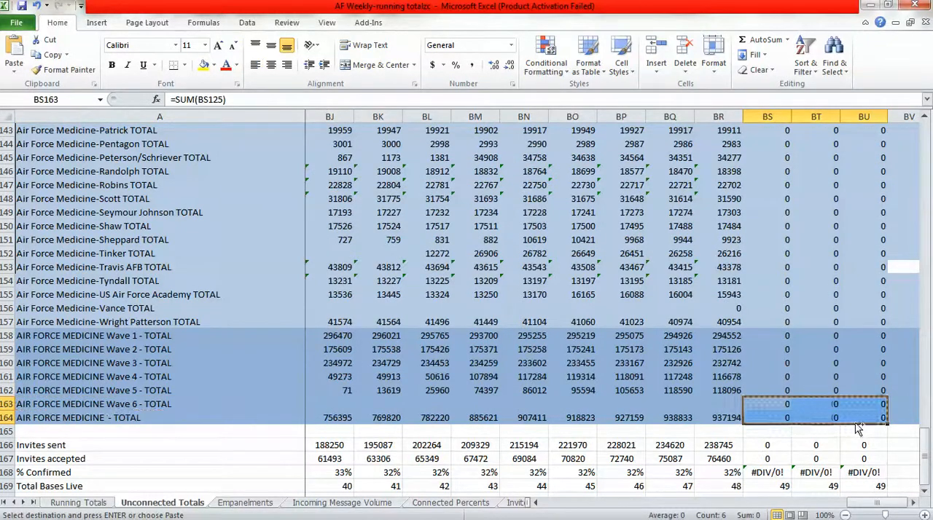
pyautogui.click(245, 503)
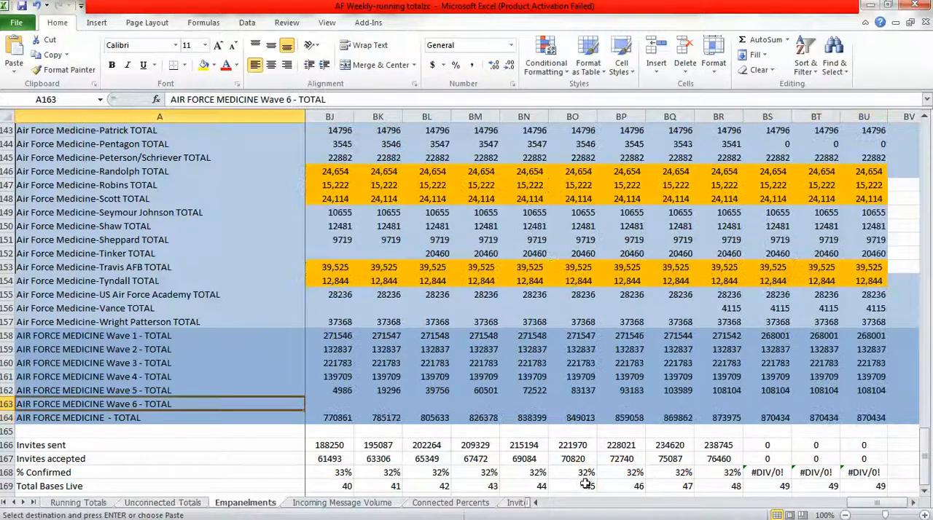
pyautogui.click(773, 403)
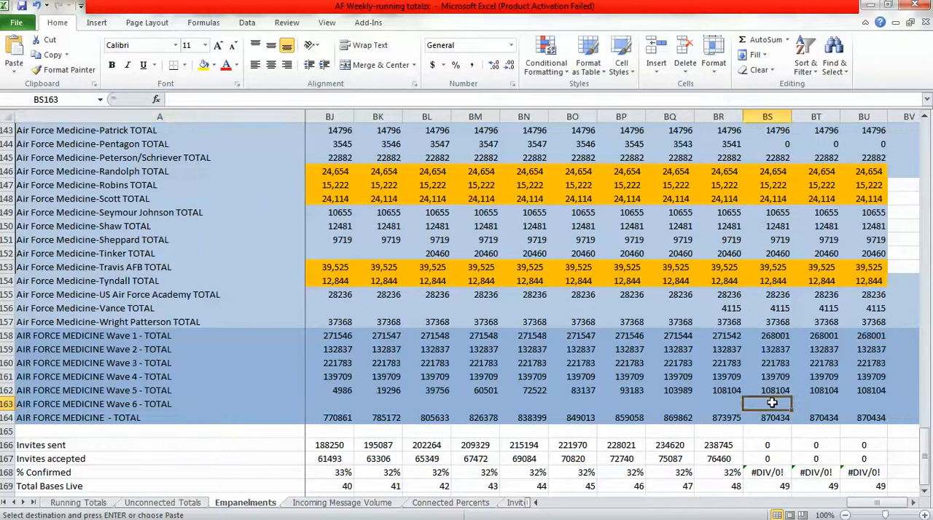
pyautogui.hotkey('ctrl', 'v')
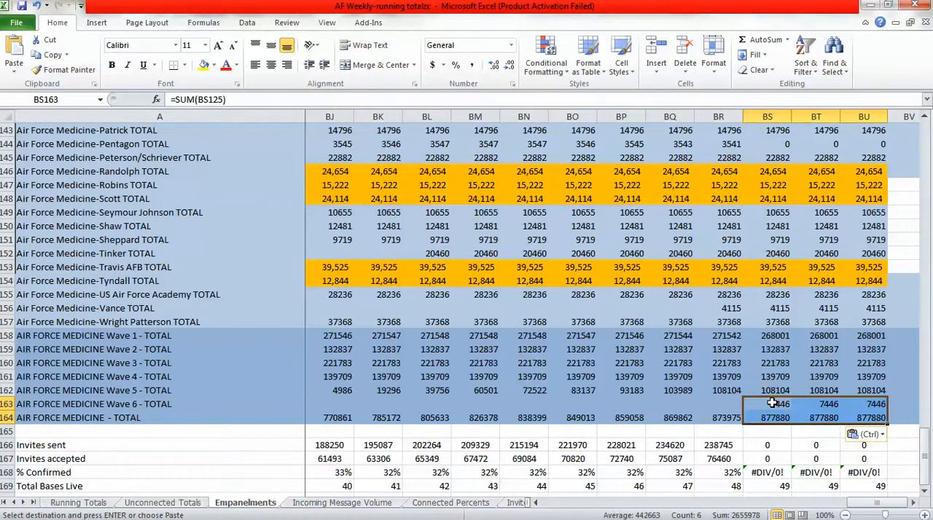
pyautogui.click(773, 420)
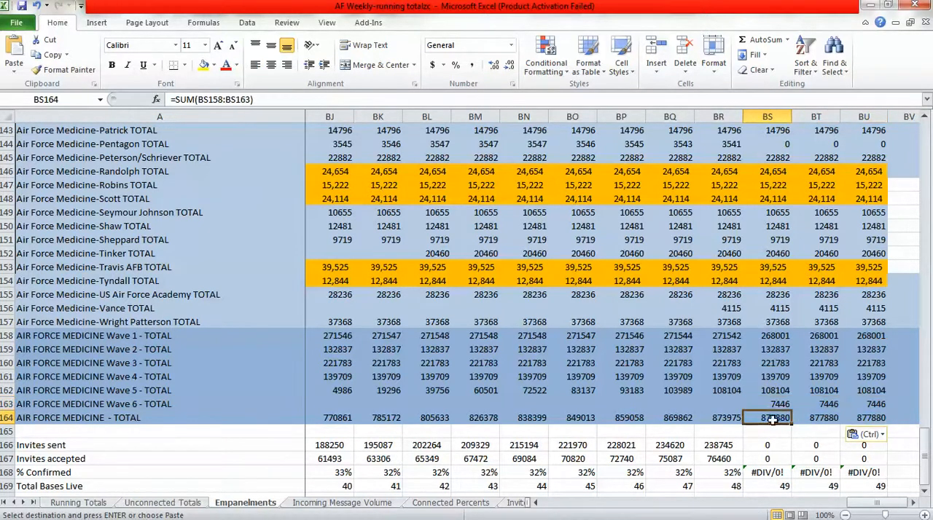
pyautogui.click(777, 404)
pyautogui.click(774, 418)
pyautogui.click(769, 405)
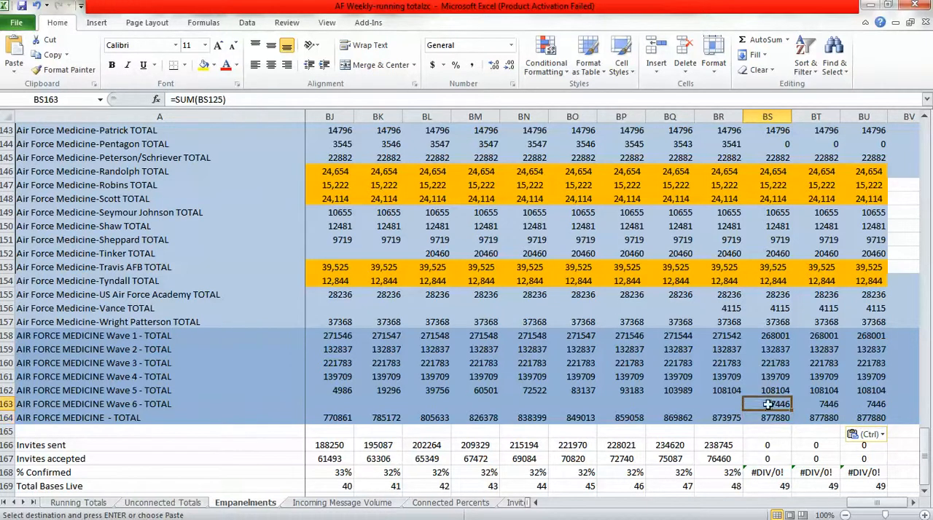
pyautogui.click(288, 407)
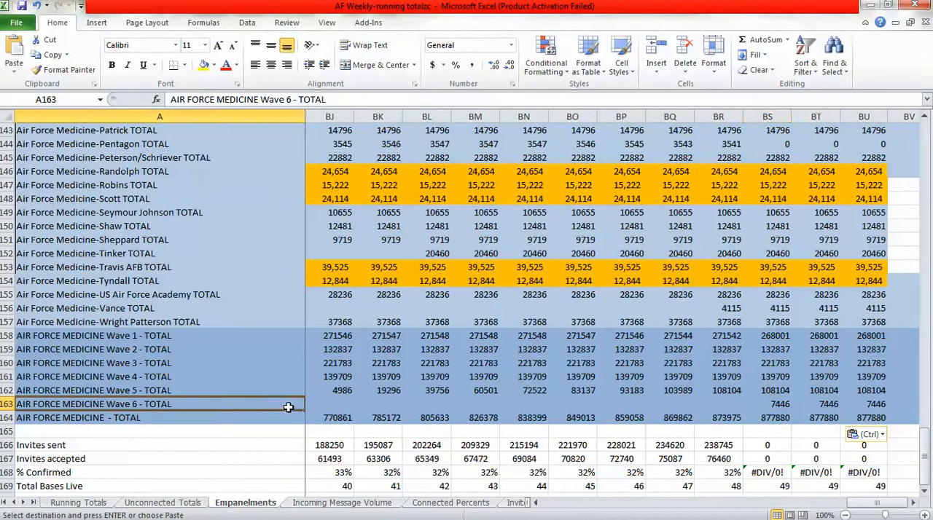
# Insert a blank row 163 above AIR FORCE MEDICINE - TOTAL on the Incoming Message Volume sheet.
pyautogui.click(314, 503)
pyautogui.click(924, 492)
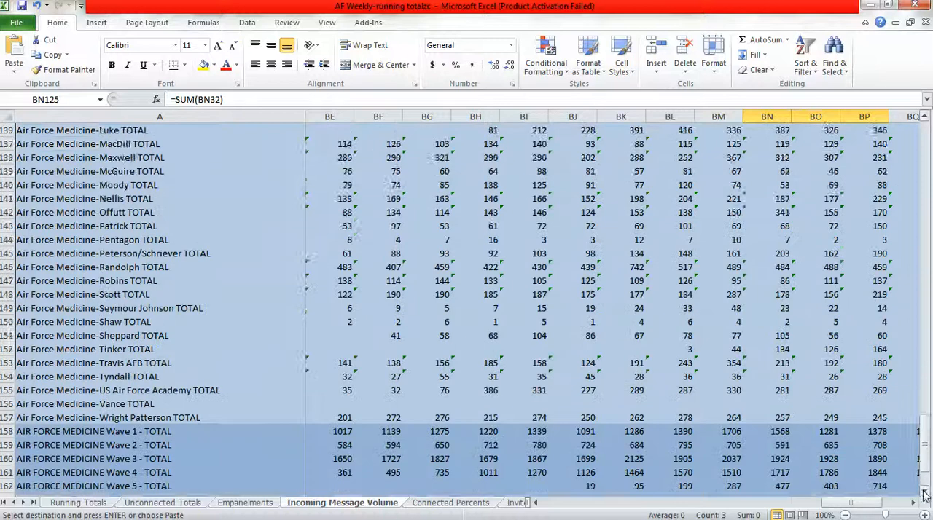
pyautogui.click(924, 492)
pyautogui.click(924, 492)
pyautogui.click(924, 493)
pyautogui.click(924, 493)
pyautogui.click(924, 493)
pyautogui.click(924, 493)
pyautogui.click(924, 495)
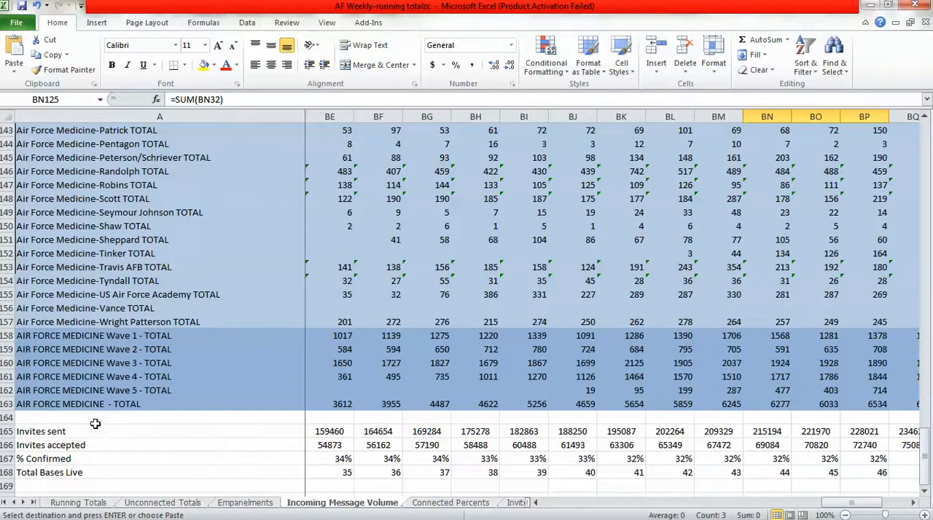
pyautogui.click(914, 503)
pyautogui.click(914, 504)
pyautogui.click(914, 503)
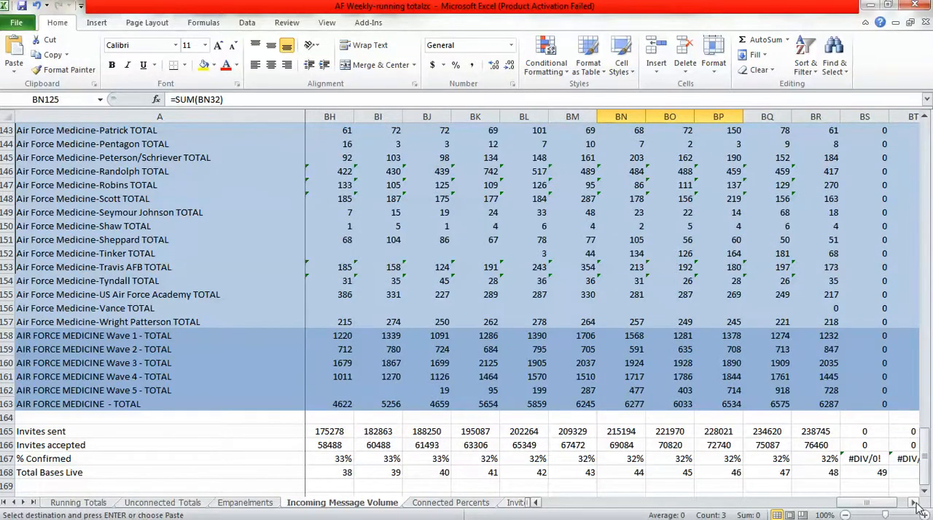
pyautogui.click(914, 504)
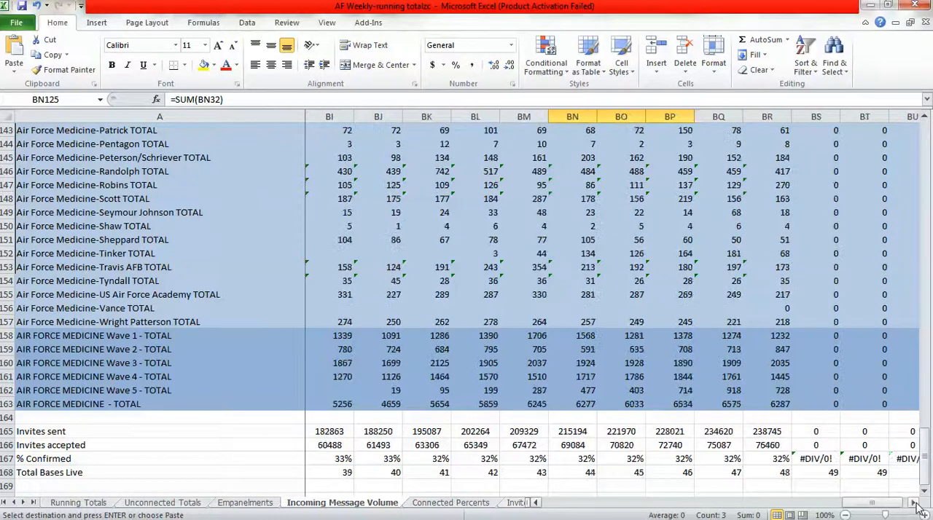
pyautogui.click(913, 504)
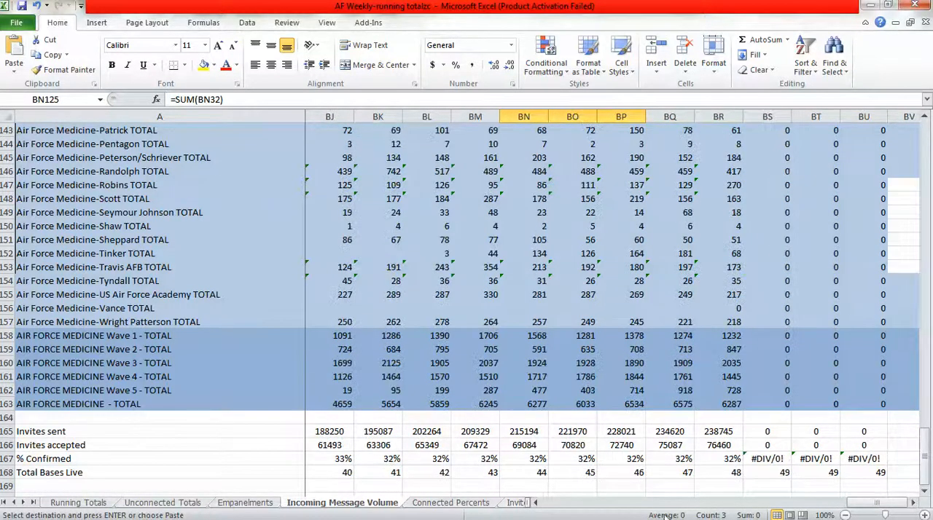
pyautogui.rightClick(6, 404)
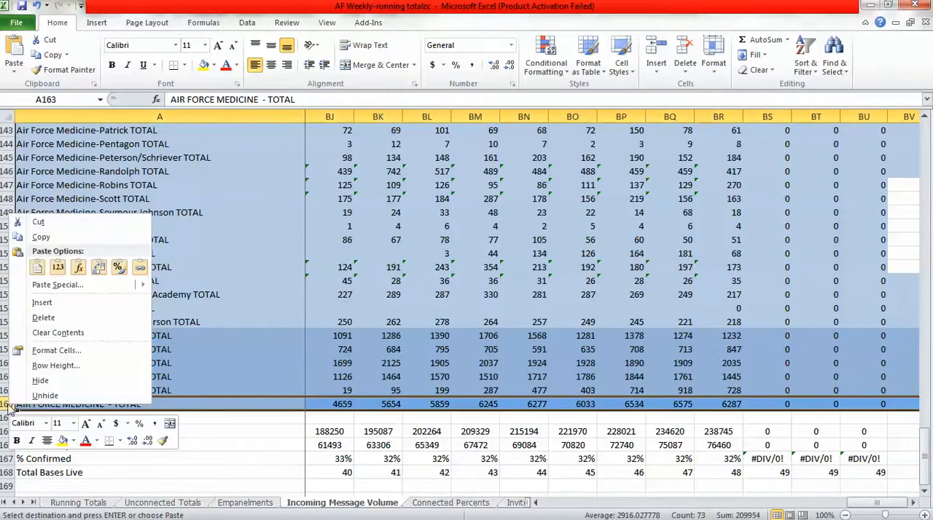
pyautogui.click(65, 301)
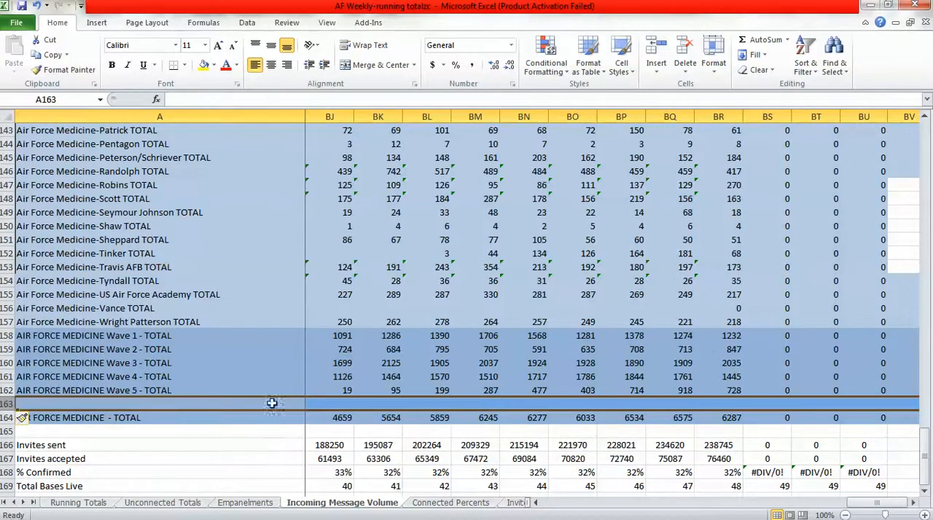
# Copy the AIR FORCE MEDICINE Wave 6 - TOTAL label from Empanelments A163 into A163 on the Incoming Message Volume sheet.
pyautogui.click(245, 503)
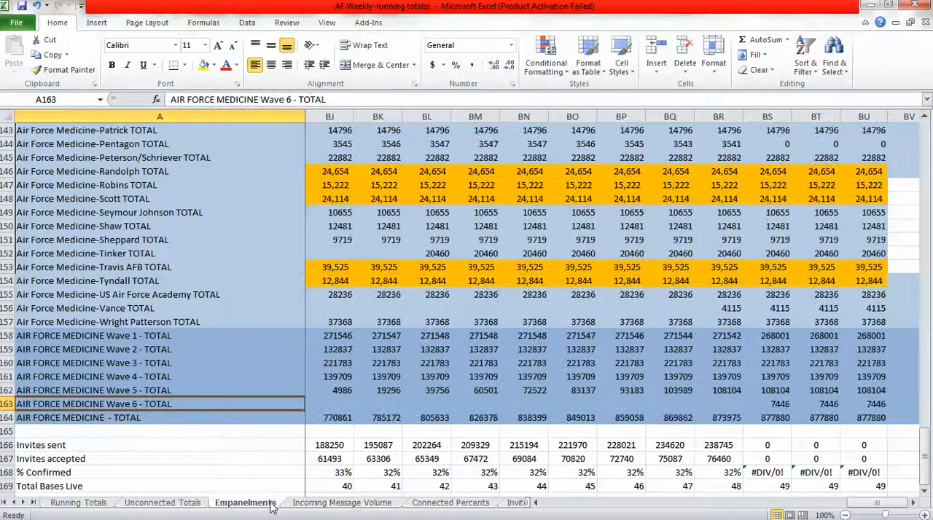
pyautogui.hotkey('ctrl', 'c')
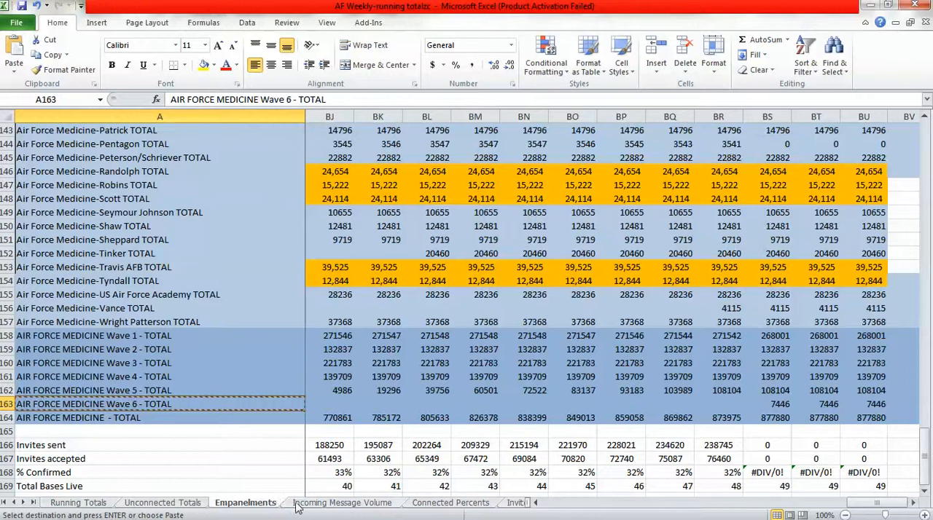
pyautogui.click(301, 503)
pyautogui.hotkey('ctrl', 'v')
# Copy the Wave 6 and overall total formulas in BS163:BU164 from Empanelments to the same cells on Incoming Message Volume.
pyautogui.click(271, 503)
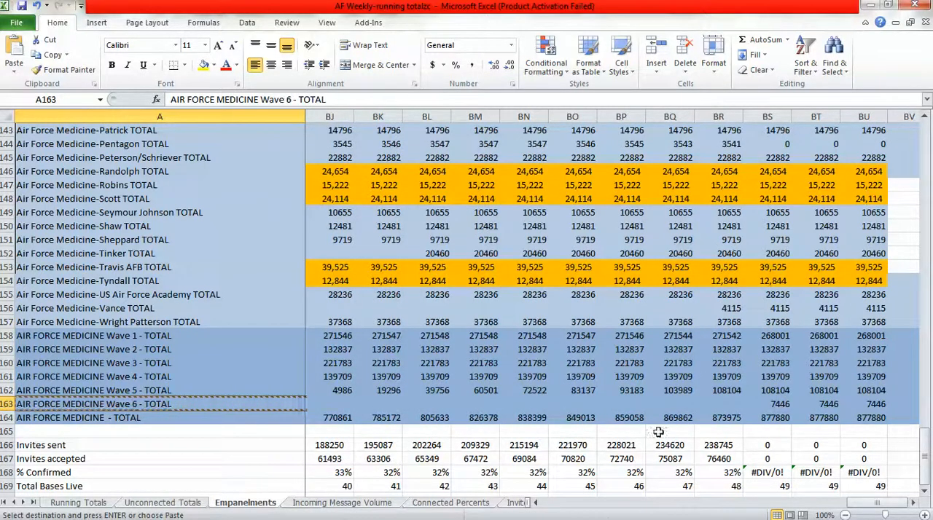
pyautogui.moveTo(767, 404); pyautogui.dragTo(850, 417)
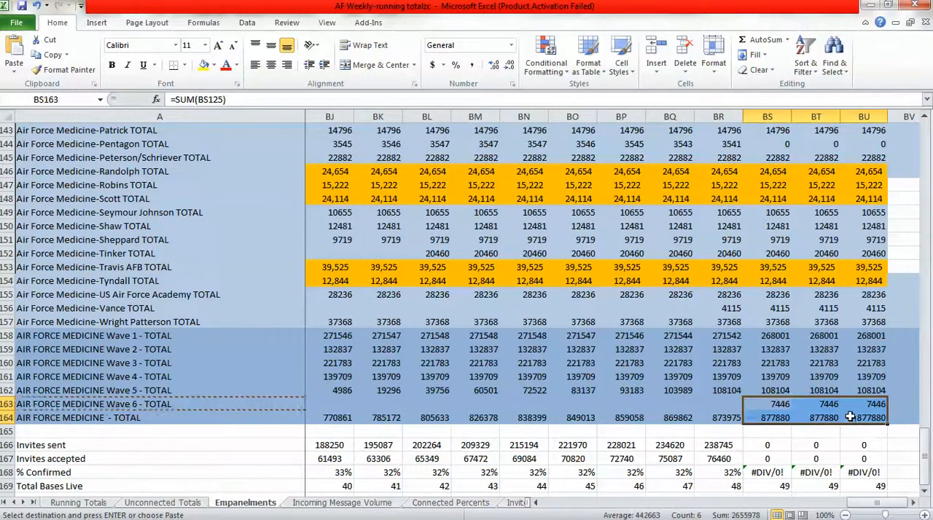
pyautogui.click(385, 503)
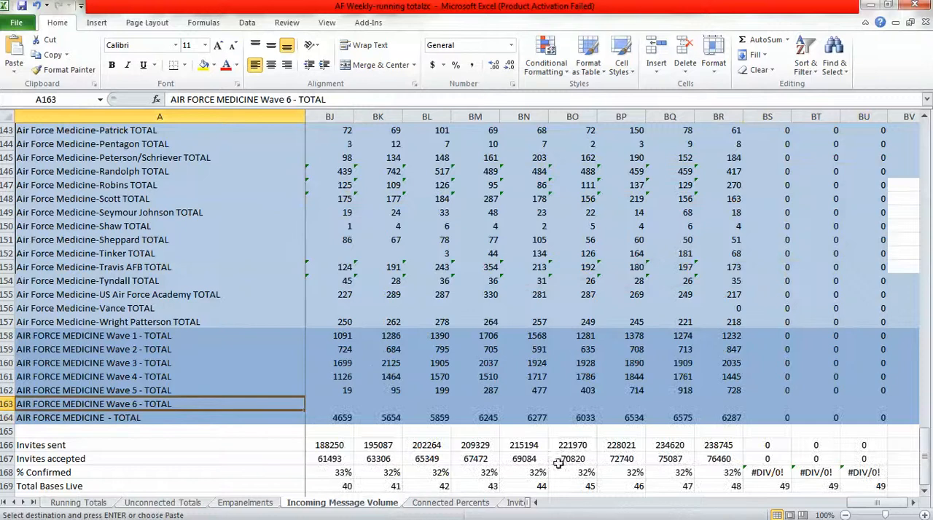
pyautogui.click(779, 405)
pyautogui.hotkey('ctrl', 'v')
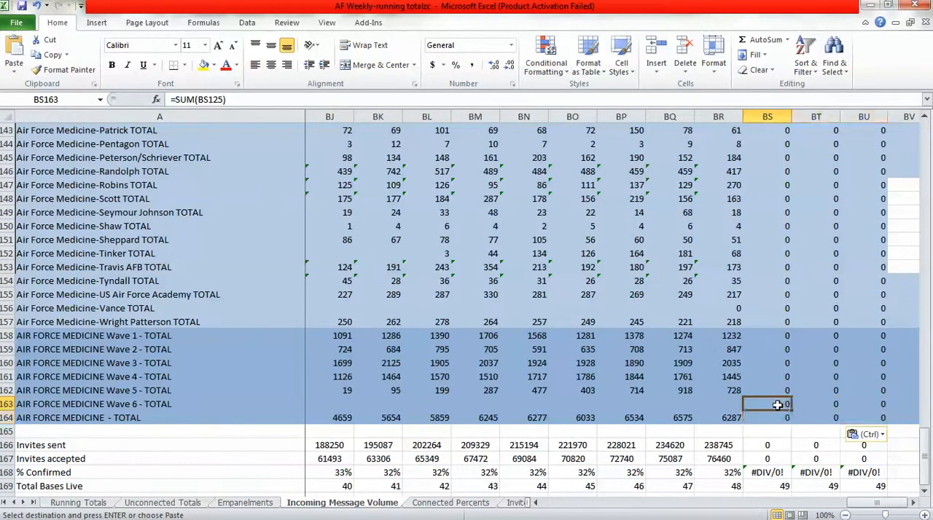
pyautogui.click(192, 406)
# Insert a blank row 163 above AIR FORCE MEDICINE - TOTAL on the Connected Percents sheet.
pyautogui.click(450, 503)
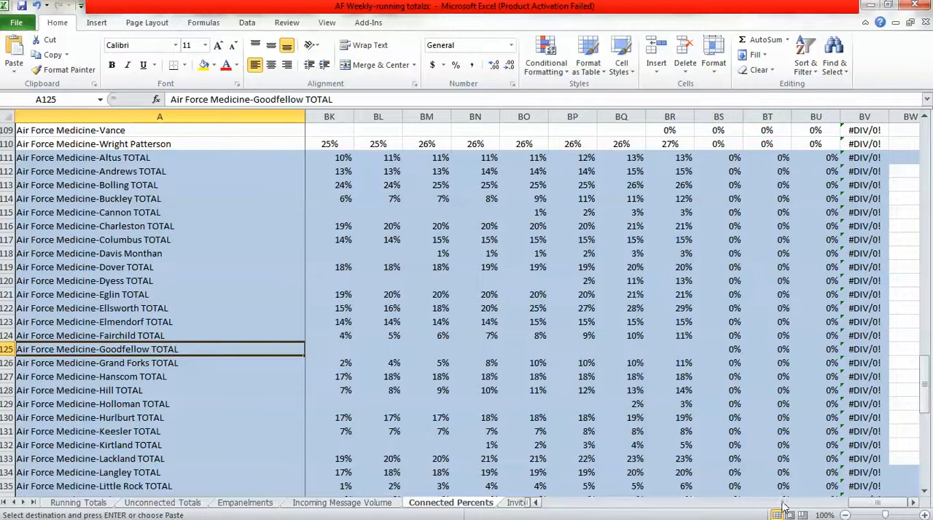
pyautogui.scroll(-9, 920, 484)
pyautogui.scroll(-1, 926, 494)
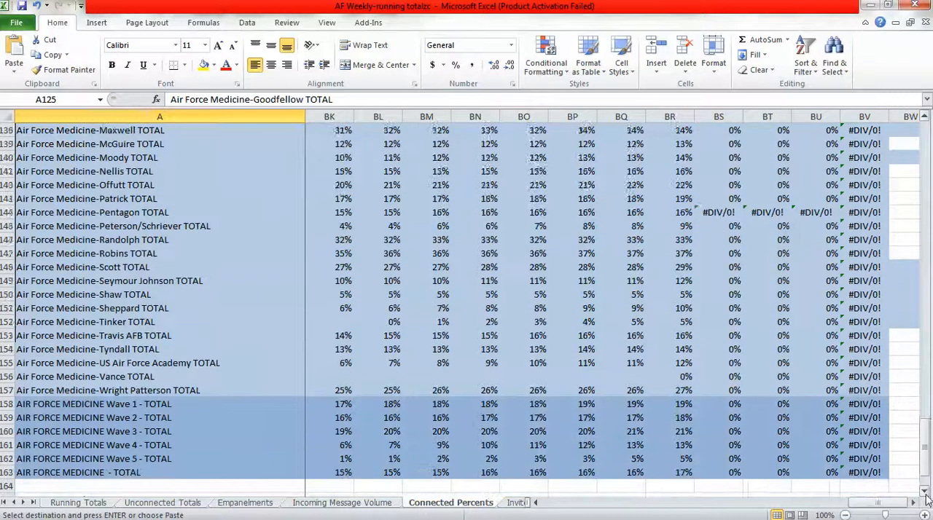
pyautogui.scroll(-3, 926, 496)
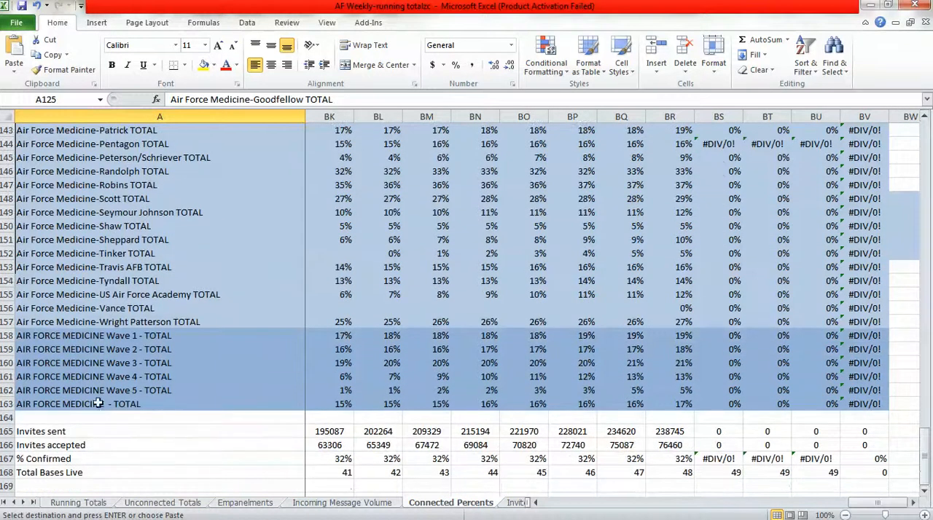
pyautogui.click(6, 404)
pyautogui.rightClick(6, 404)
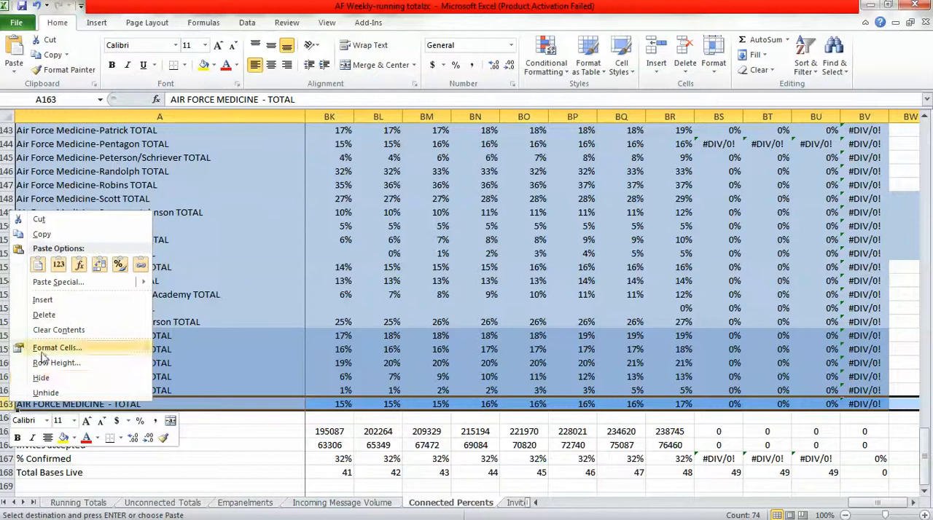
pyautogui.click(44, 300)
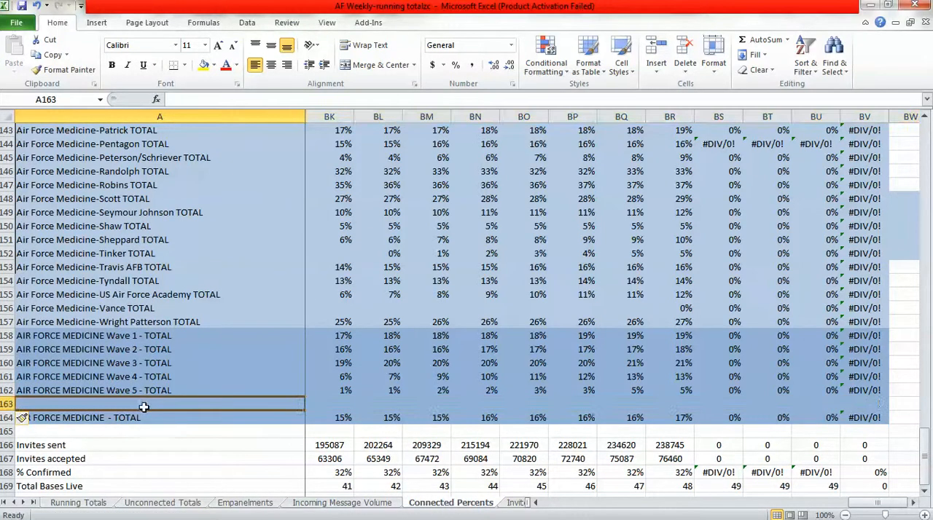
# Copy the AIR FORCE MEDICINE Wave 6 - TOTAL label from Incoming Message Volume A163 into A163 on the Connected Percents sheet.
pyautogui.click(372, 506)
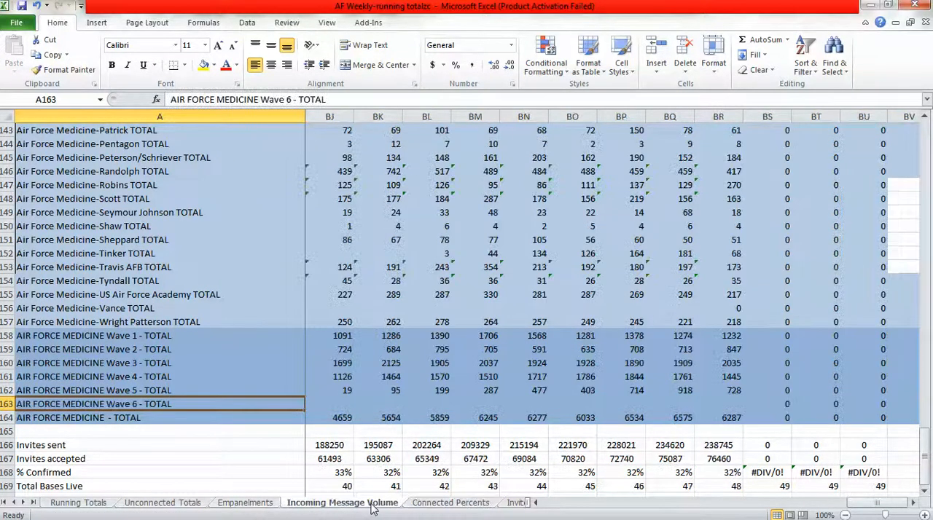
pyautogui.hotkey('ctrl', 'c')
pyautogui.click(421, 508)
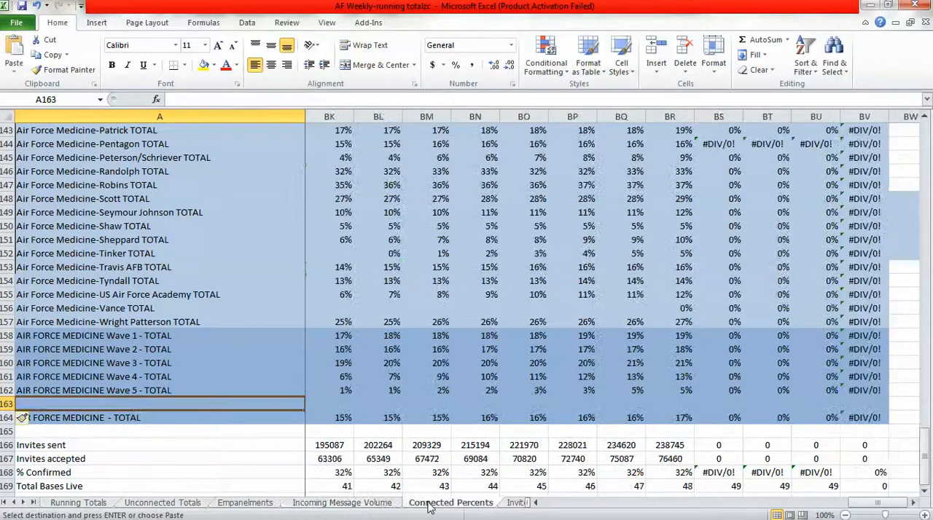
pyautogui.hotkey('ctrl', 'v')
pyautogui.click(384, 508)
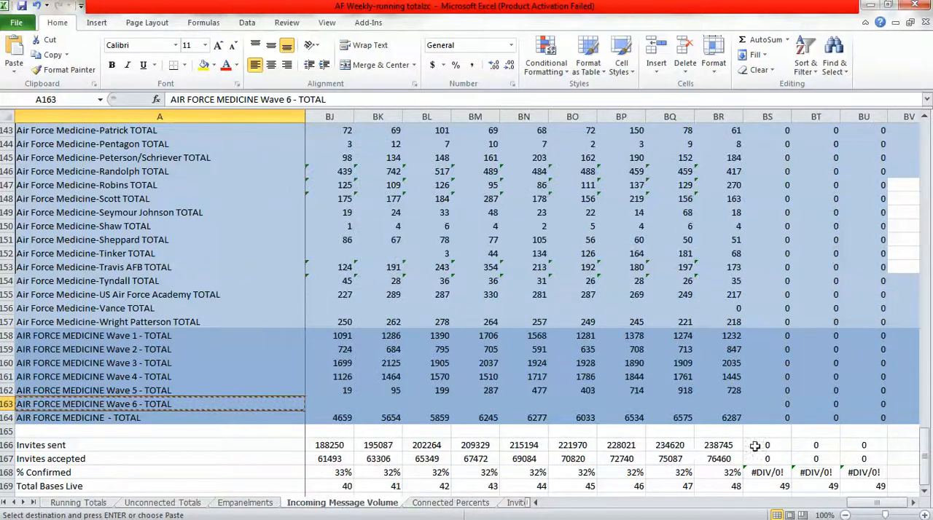
pyautogui.moveTo(784, 405); pyautogui.dragTo(847, 417)
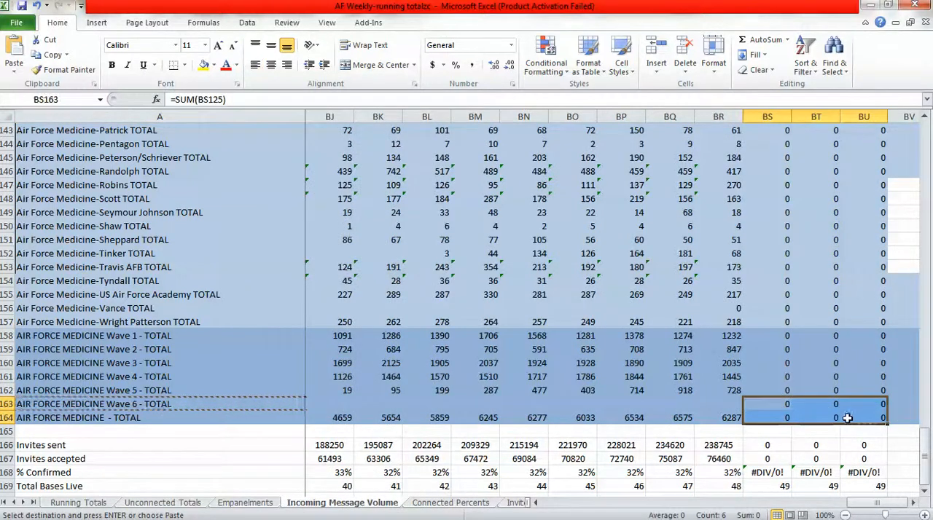
pyautogui.hotkey('ctrl', 'c')
pyautogui.click(474, 508)
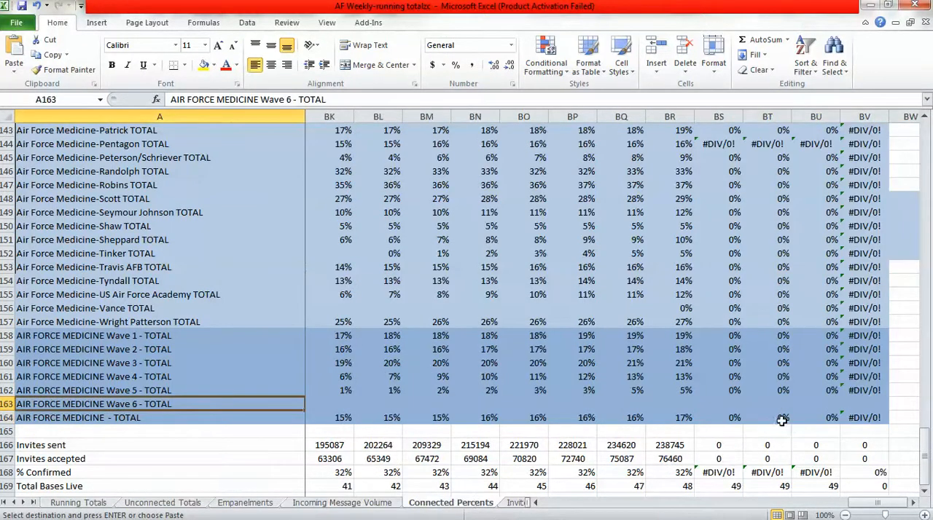
# Fill the Wave 5 percent formulas in BS162:BV162 down into the Wave 6 row 163 on the Connected Percents sheet.
pyautogui.click(726, 391)
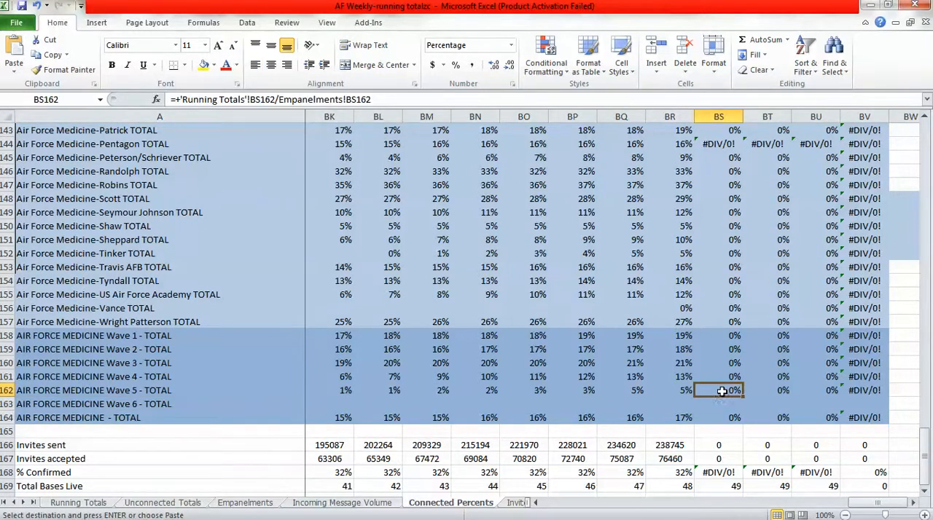
pyautogui.moveTo(722, 392); pyautogui.dragTo(890, 410)
pyautogui.click(706, 403)
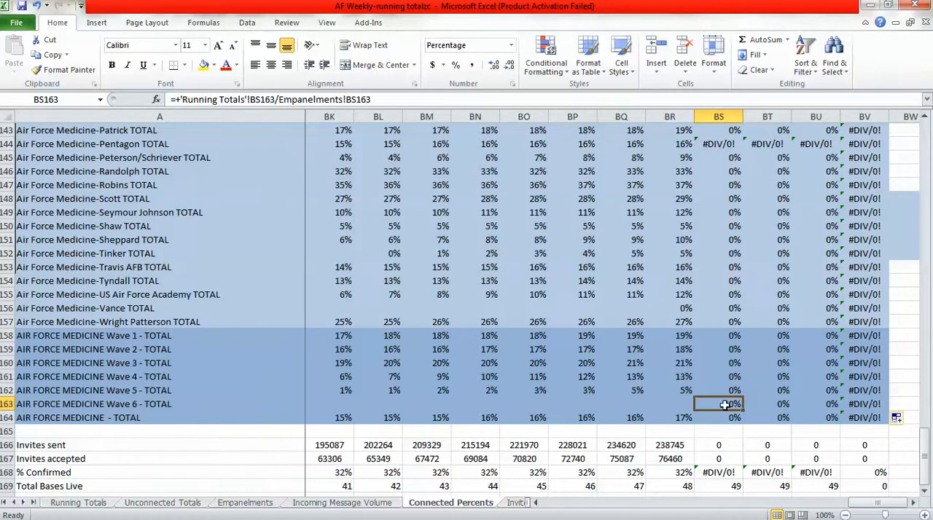
pyautogui.click(260, 403)
# Insert a blank row 163 above AIR FORCE MEDICINE - TOTAL on the Invites Sent sheet.
pyautogui.click(509, 504)
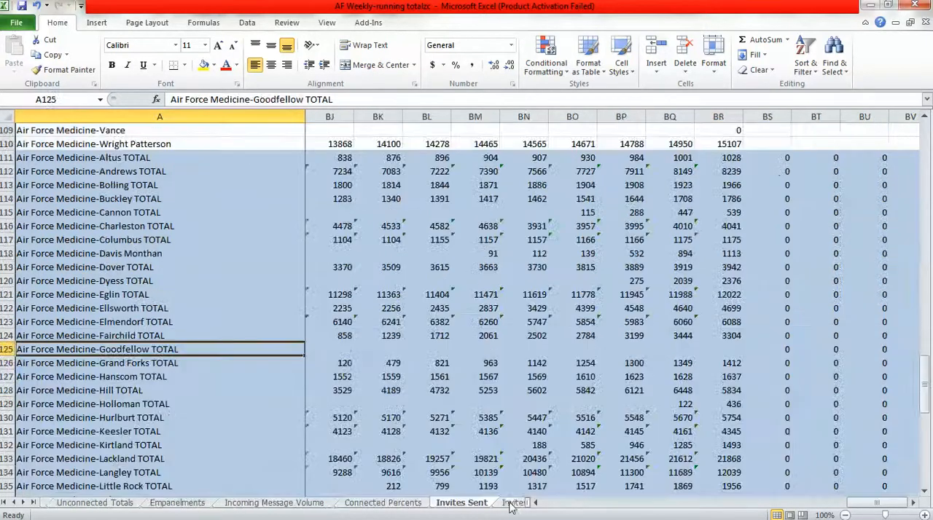
pyautogui.click(926, 492)
pyautogui.moveTo(925, 491); pyautogui.dragTo(925, 496)
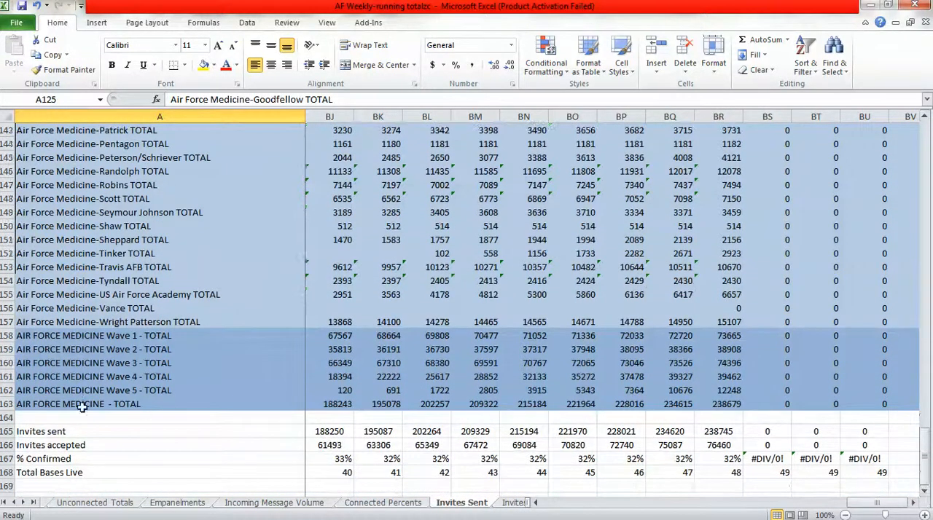
pyautogui.rightClick(7, 405)
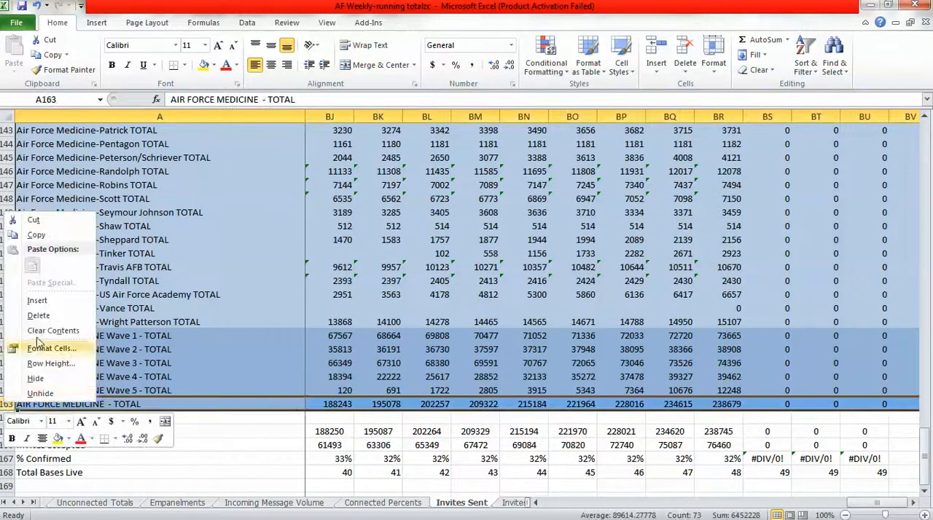
pyautogui.click(37, 302)
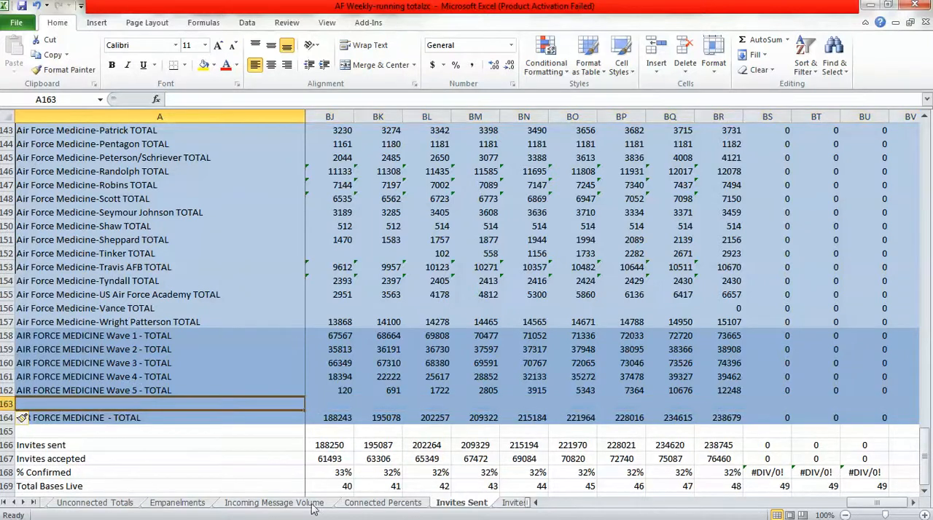
# Copy the AIR FORCE MEDICINE Wave 6 - TOTAL label from Connected Percents A163 into A163 on the Invites Sent sheet.
pyautogui.click(363, 507)
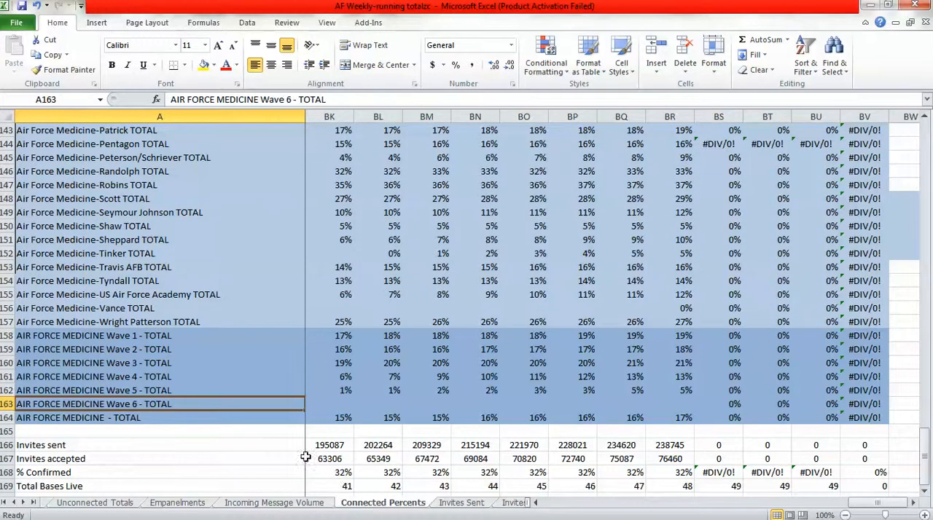
pyautogui.hotkey('ctrl', 'c')
pyautogui.click(450, 504)
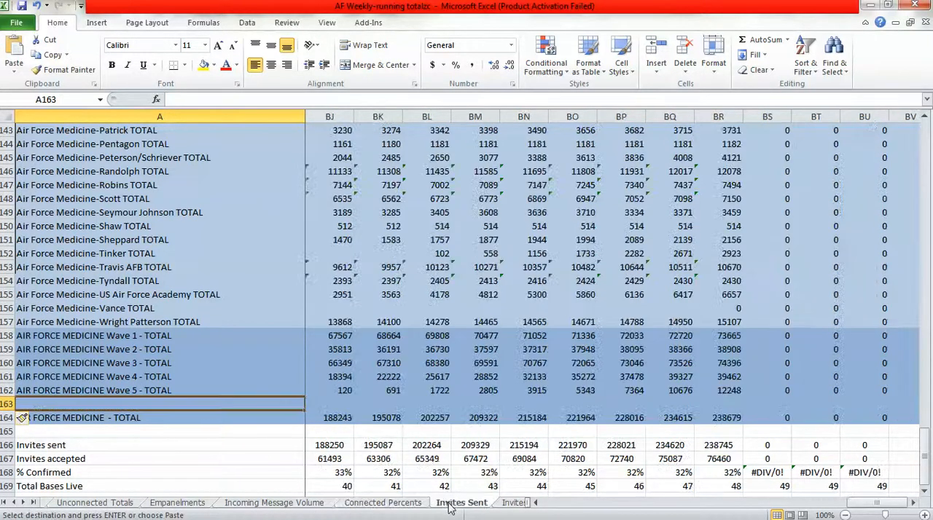
pyautogui.hotkey('ctrl', 'v')
# Copy the Wave 6 and overall total formulas in BS163:BU164 from Incoming Message Volume to the same cells on Invites Sent.
pyautogui.click(323, 504)
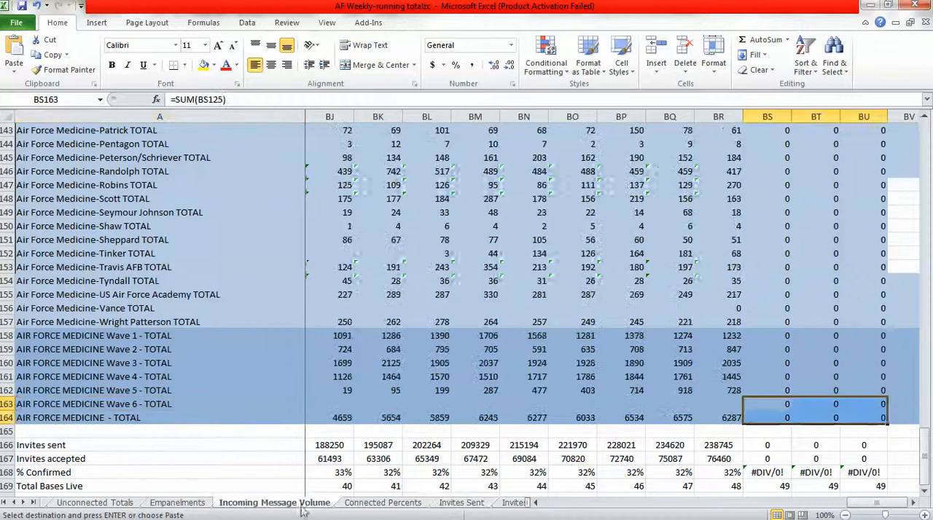
pyautogui.click(462, 502)
pyautogui.click(777, 403)
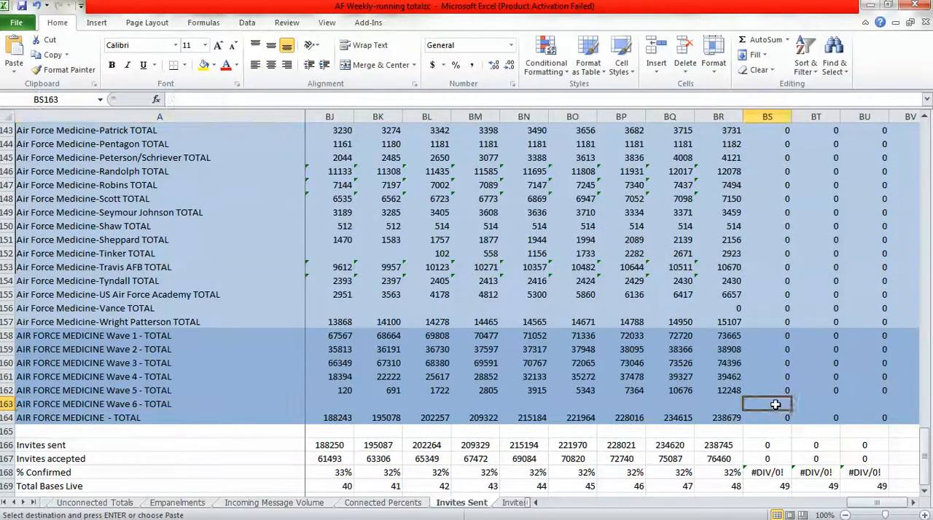
pyautogui.hotkey('ctrl', 'v')
pyautogui.click(772, 419)
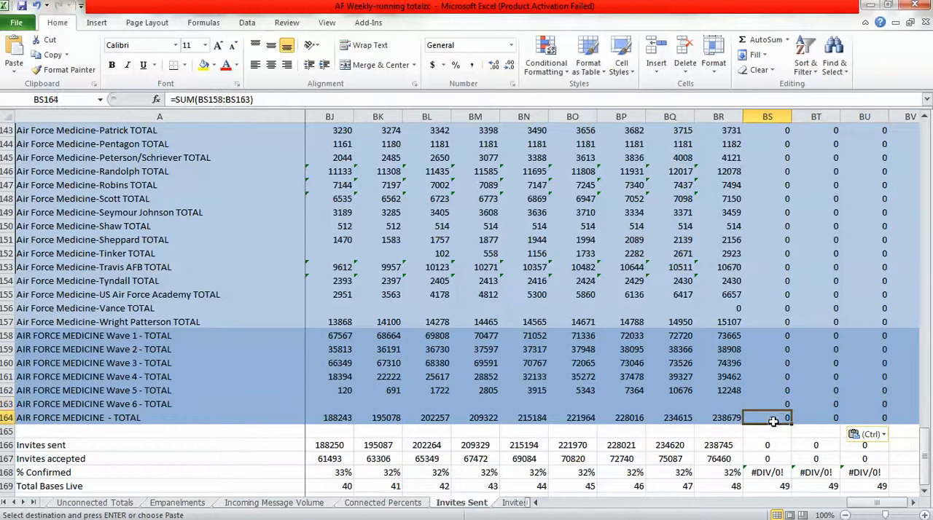
pyautogui.click(271, 404)
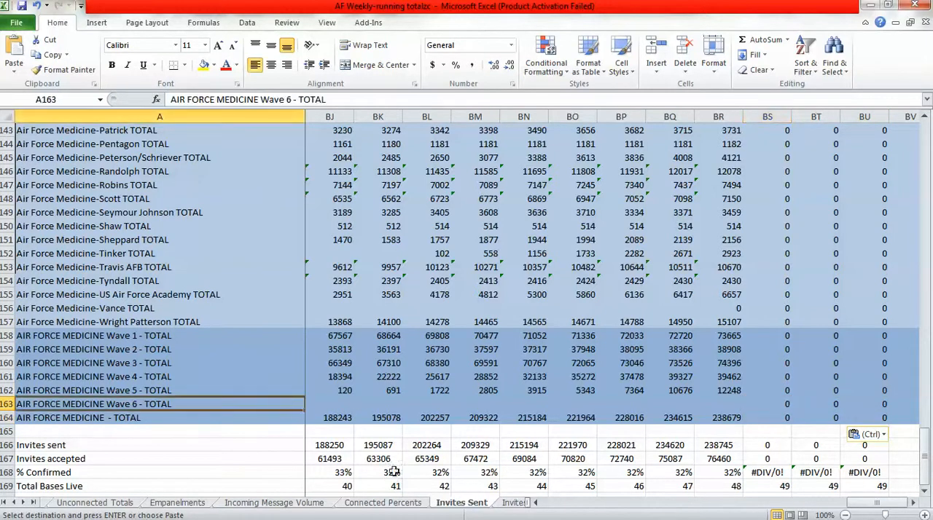
# Insert a blank row 163 above AIR FORCE MEDICINE - TOTAL on the Invites Accepted sheet.
pyautogui.click(504, 502)
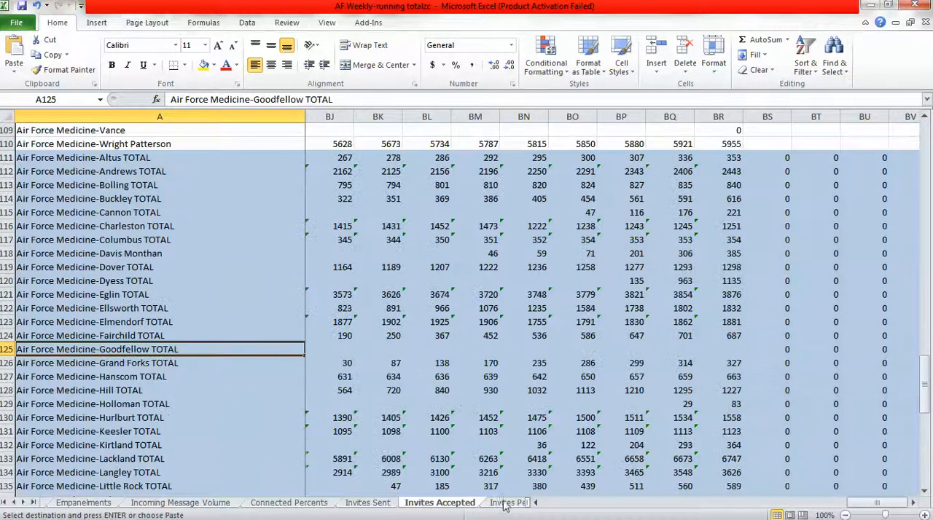
pyautogui.click(924, 483)
pyautogui.click(924, 490)
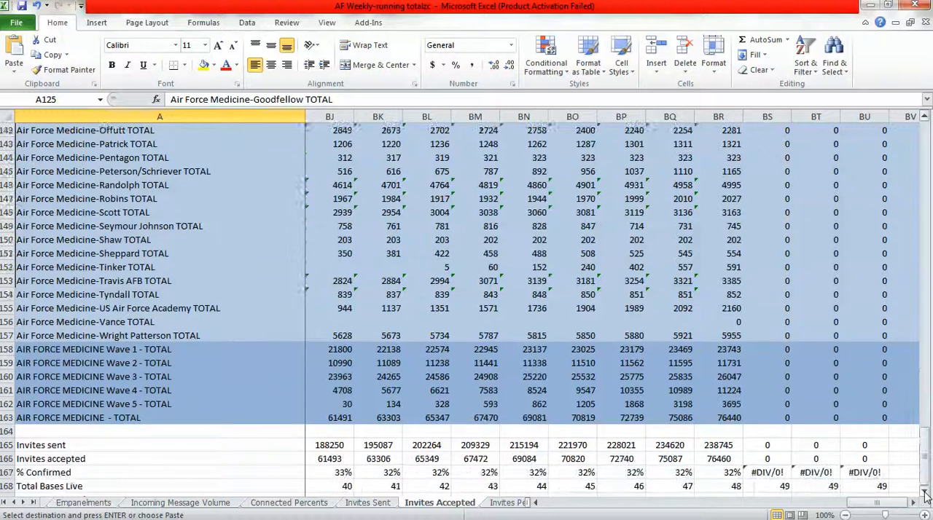
pyautogui.rightClick(4, 403)
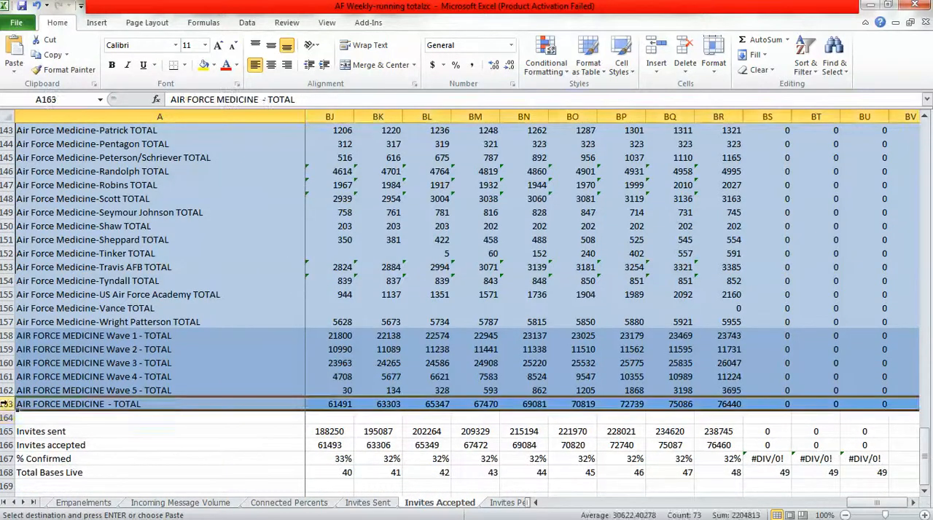
pyautogui.click(48, 301)
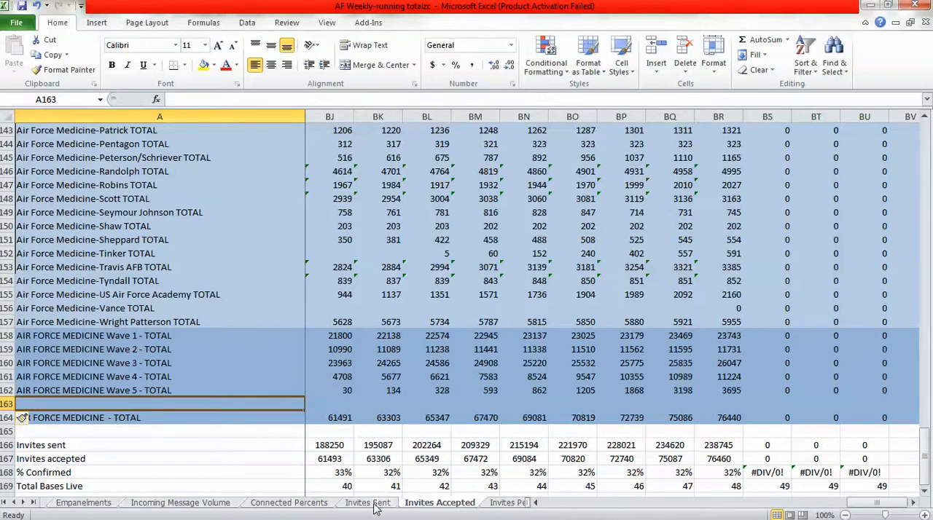
# Copy the AIR FORCE MEDICINE Wave 6 - TOTAL label from Invites Sent A163 into A163 on the Invites Accepted sheet.
pyautogui.click(368, 503)
pyautogui.hotkey('ctrl', 'c')
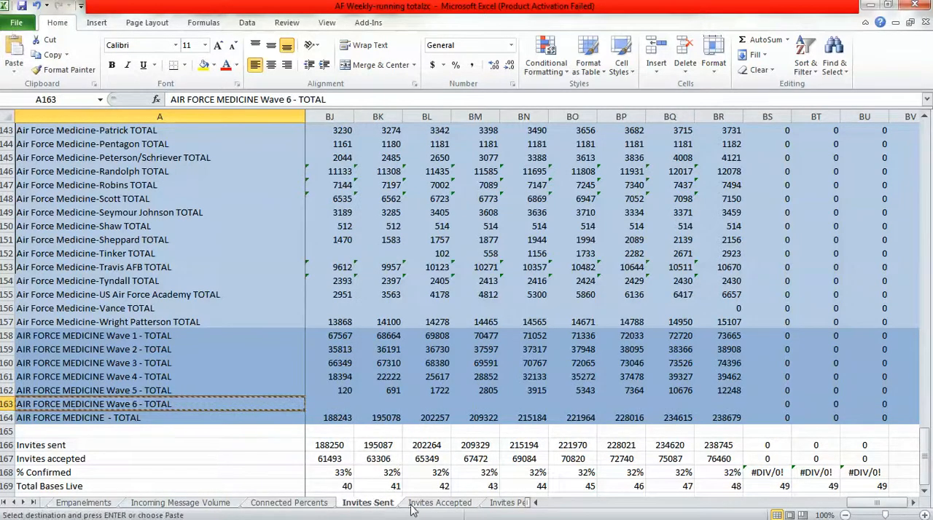
pyautogui.click(414, 508)
pyautogui.hotkey('ctrl', 'v')
# Copy the Wave 6 and overall total formulas in BS163:BU164 from Invites Sent to the same cells on Invites Accepted.
pyautogui.click(389, 507)
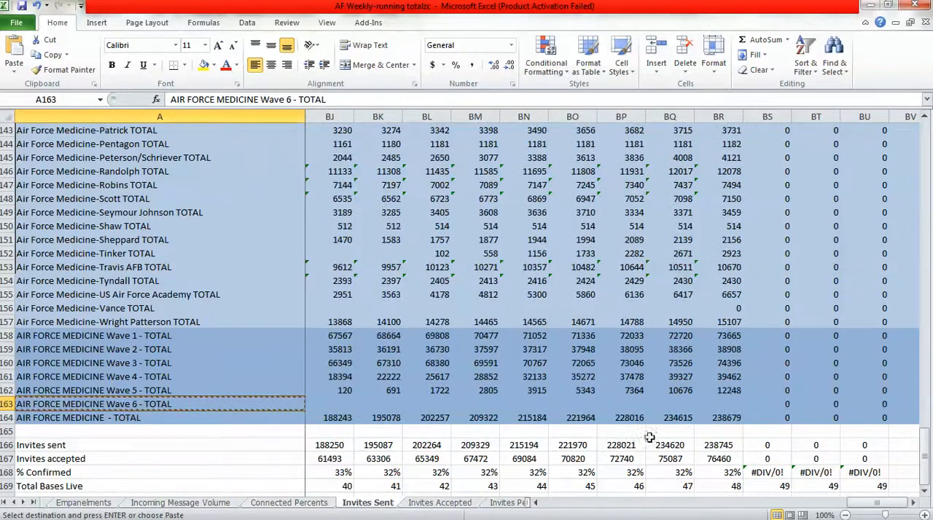
pyautogui.moveTo(765, 403); pyautogui.dragTo(852, 418)
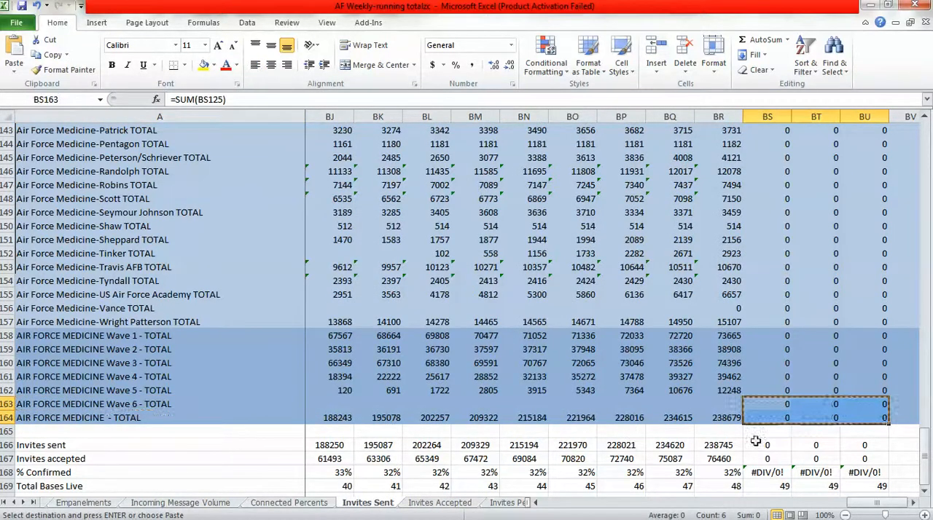
pyautogui.click(459, 503)
pyautogui.click(772, 402)
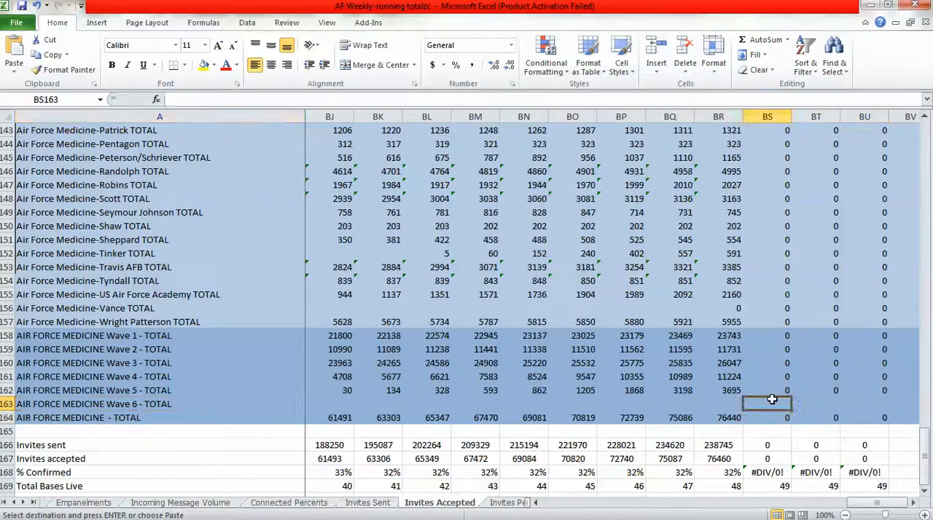
pyautogui.hotkey('ctrl', 'v')
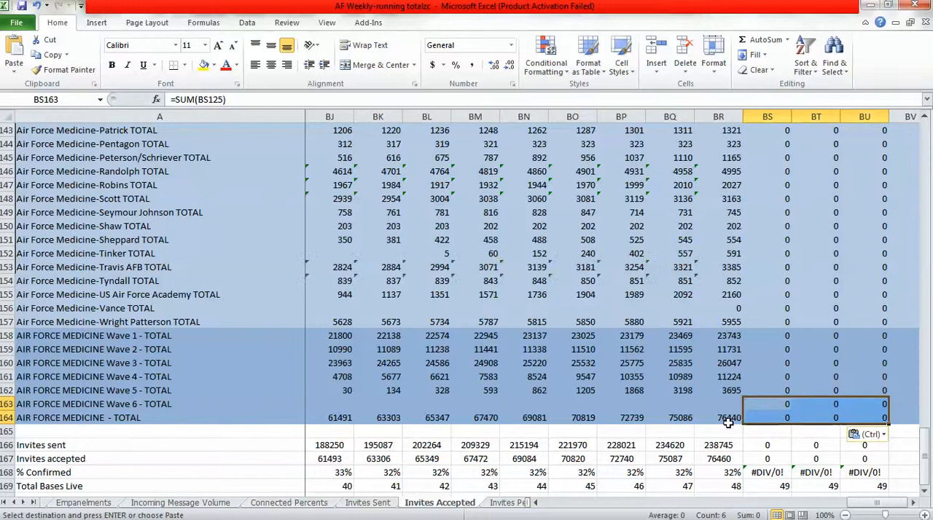
pyautogui.click(220, 407)
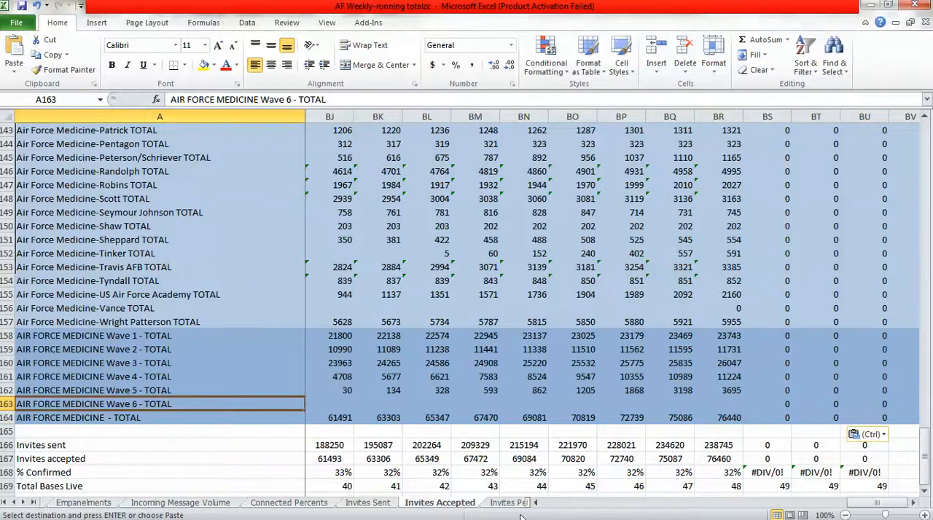
# Insert a blank row 163 above AIR FORCE MEDICINE - TOTAL on the Invites Percents sheet.
pyautogui.click(512, 502)
pyautogui.scroll(-10, 927, 480)
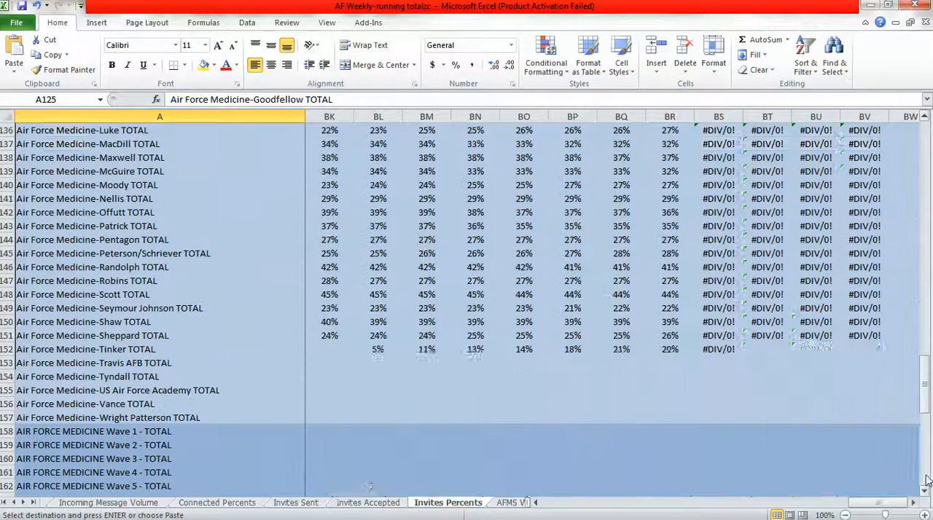
pyautogui.scroll(-5, 927, 496)
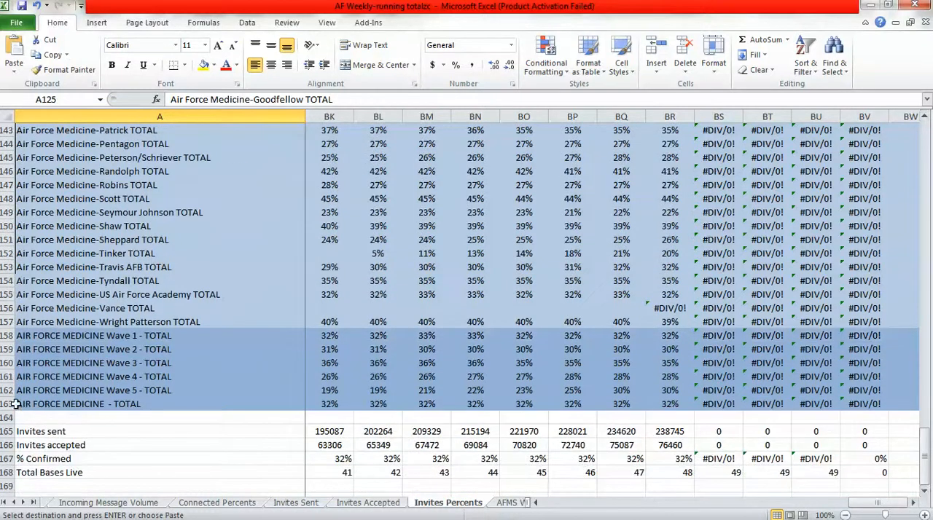
pyautogui.rightClick(6, 404)
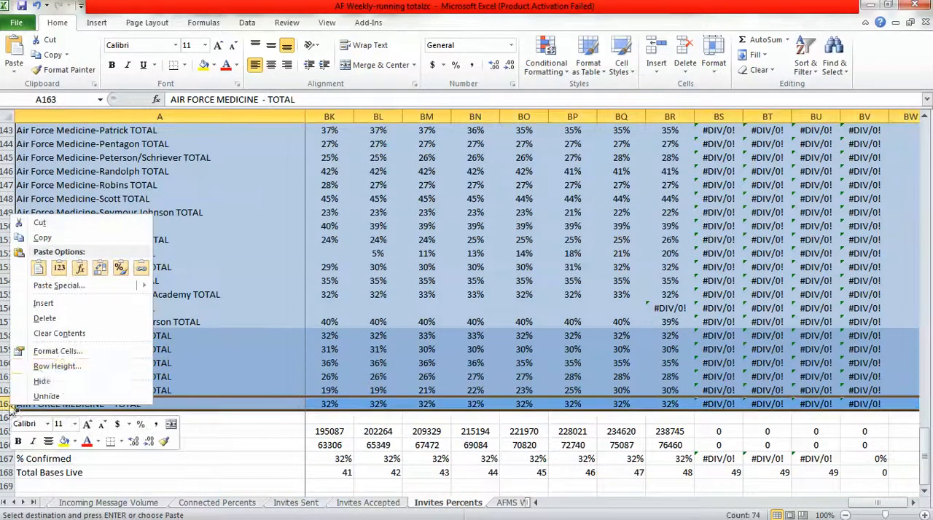
pyautogui.click(44, 303)
# Copy the AIR FORCE MEDICINE Wave 6 - TOTAL label from Invites Accepted A163 into A163 on the Invites Percents sheet.
pyautogui.click(125, 405)
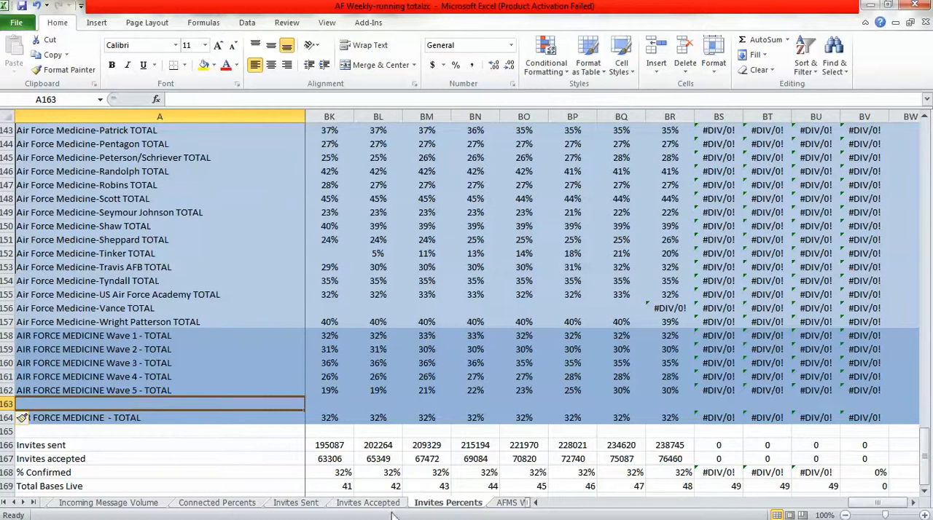
pyautogui.click(368, 503)
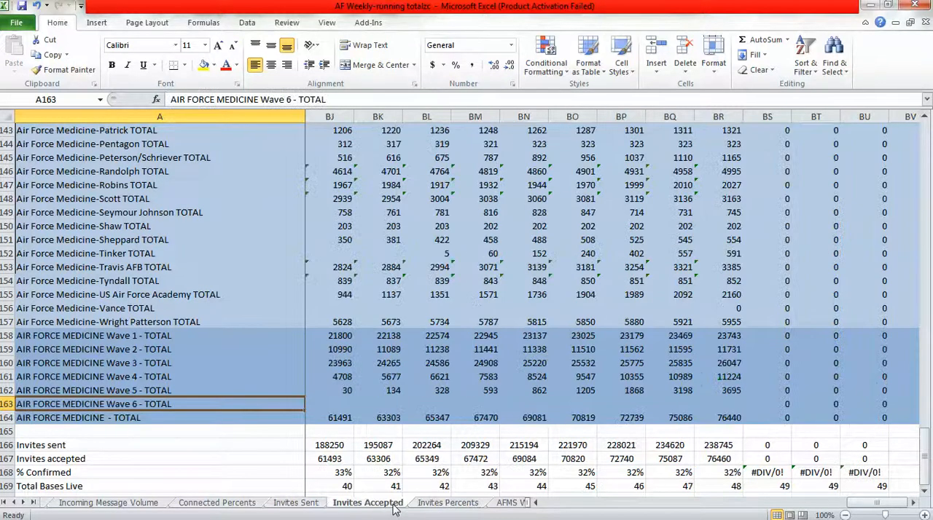
pyautogui.hotkey('ctrl', 'c')
pyautogui.click(430, 503)
pyautogui.hotkey('ctrl', 'v')
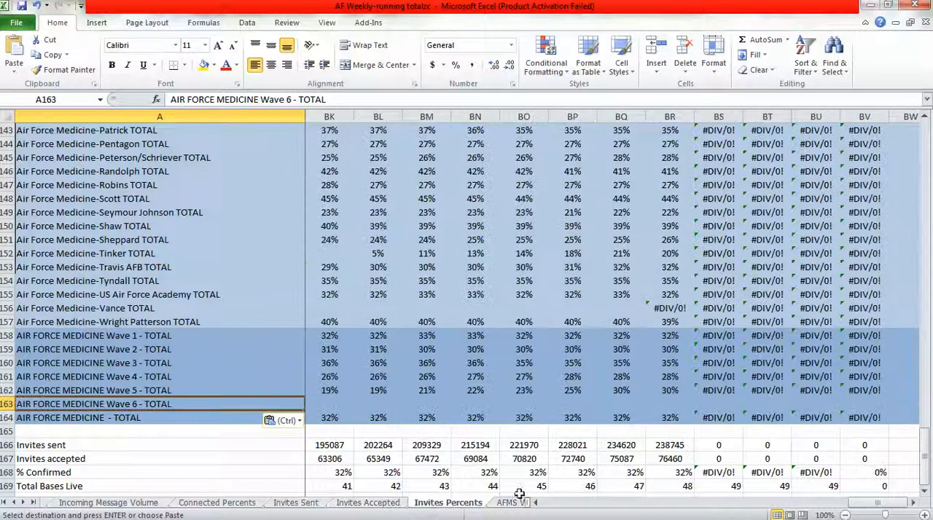
# Fill the Wave 5 percent formulas in BS162:BV162 down into row 163 on Invites Percents and check the resulting Wave 6 formulas.
pyautogui.moveTo(722, 391); pyautogui.dragTo(890, 410)
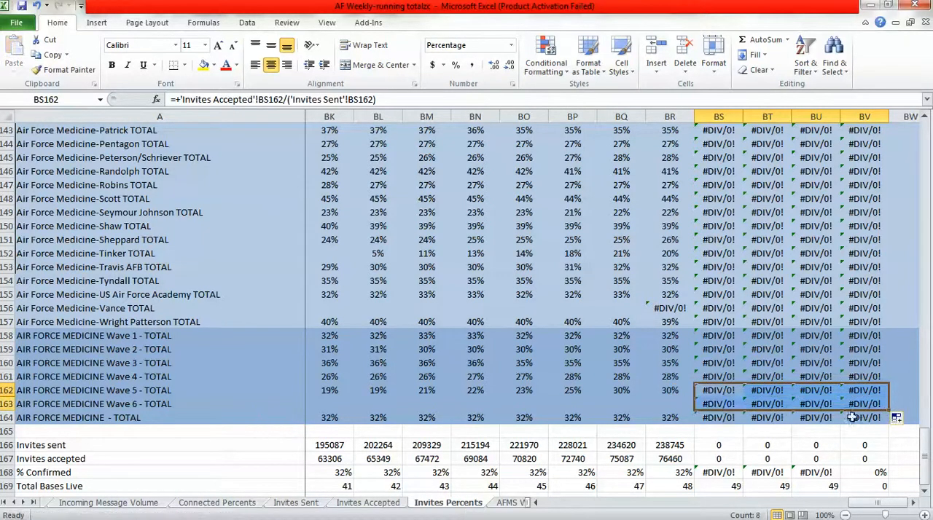
pyautogui.click(718, 404)
pyautogui.click(758, 405)
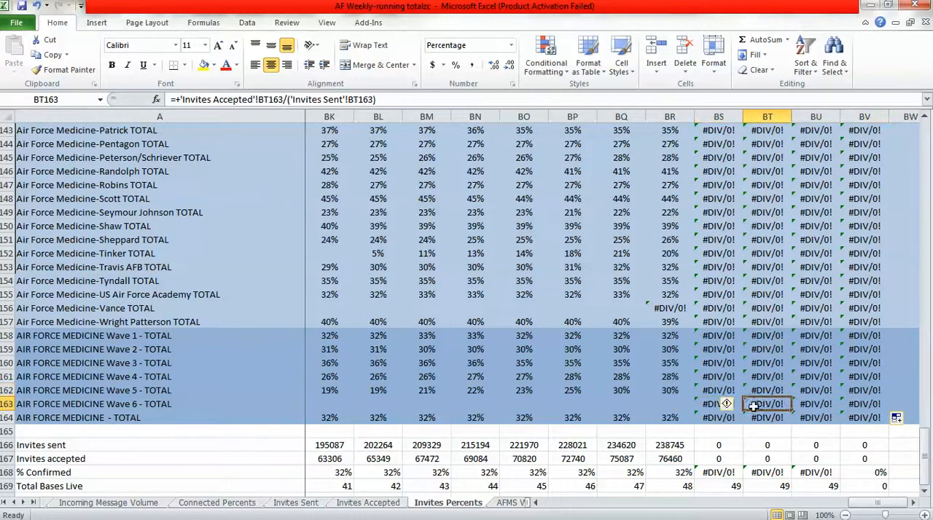
pyautogui.click(818, 406)
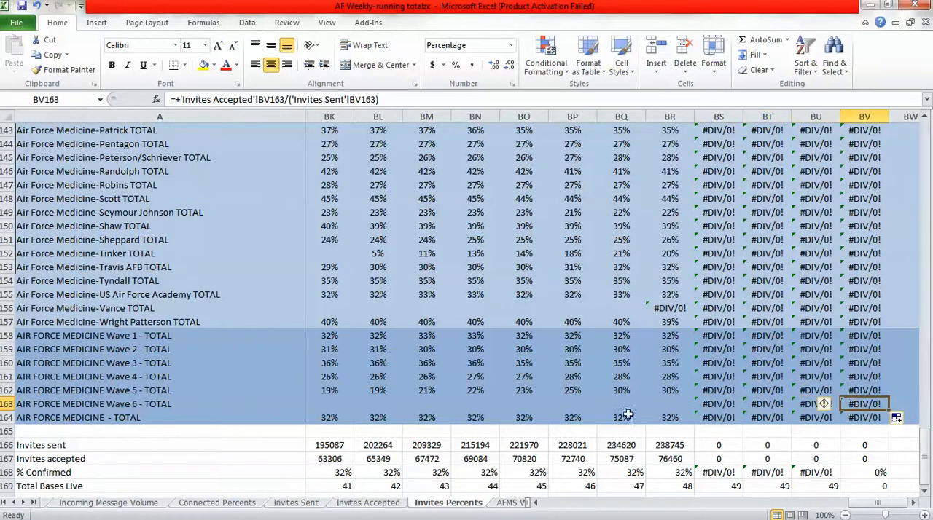
pyautogui.click(293, 403)
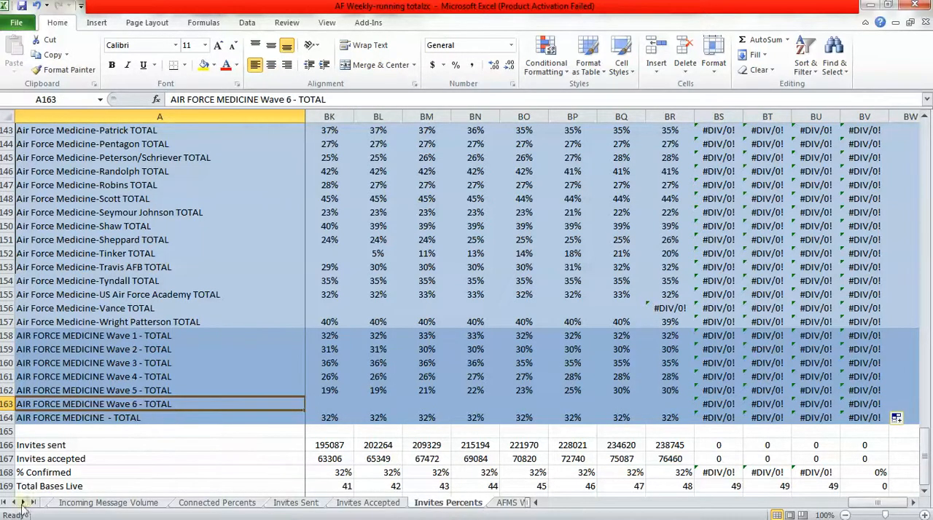
# Insert a blank column BU before Week 72 on the Running Totals sheet.
pyautogui.click(6, 503)
pyautogui.click(54, 505)
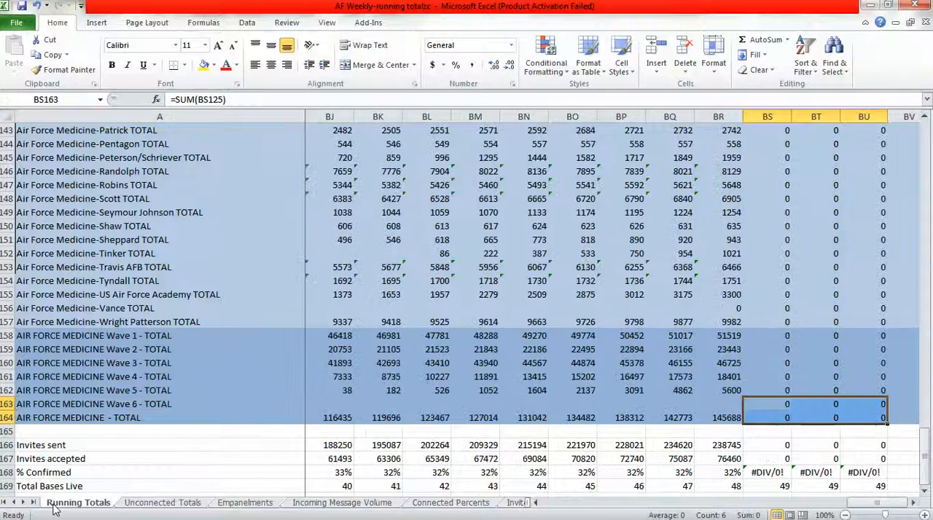
pyautogui.moveTo(928, 475); pyautogui.dragTo(927, 125)
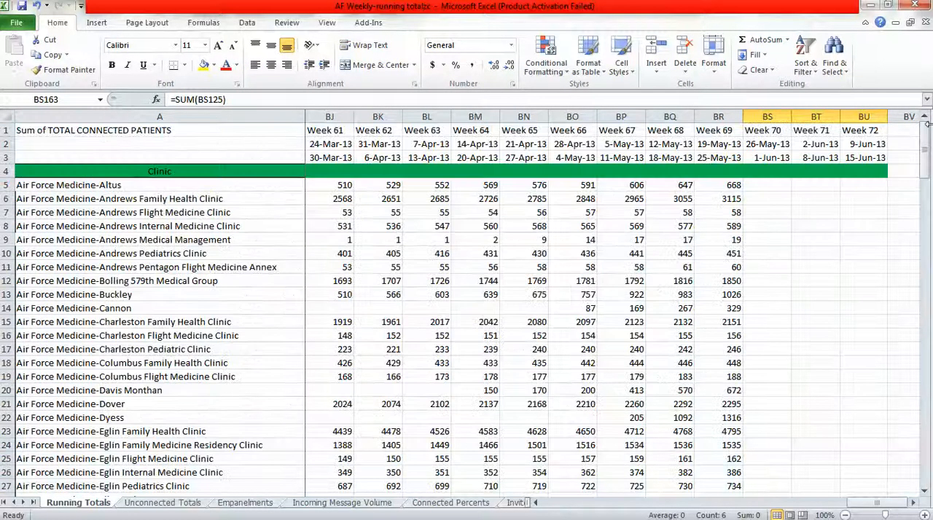
pyautogui.click(912, 502)
pyautogui.click(814, 117)
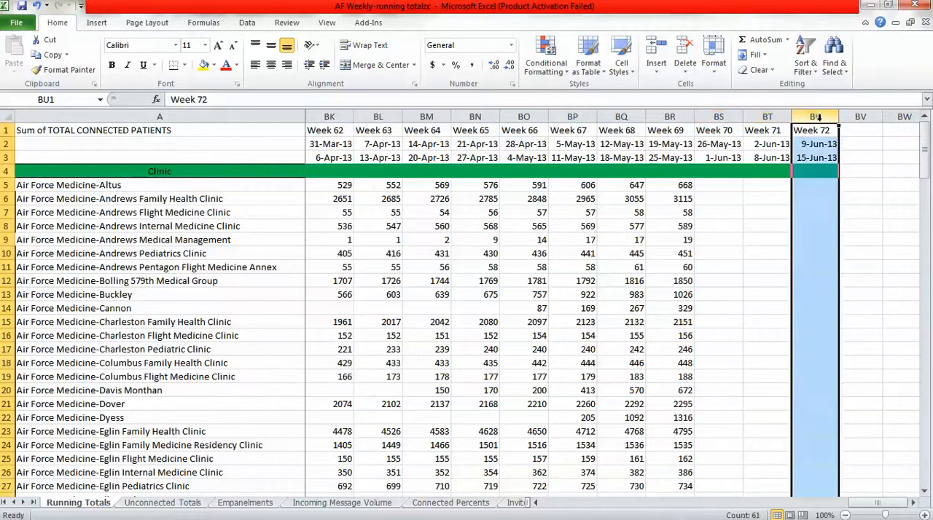
pyautogui.rightClick(815, 116)
pyautogui.click(854, 211)
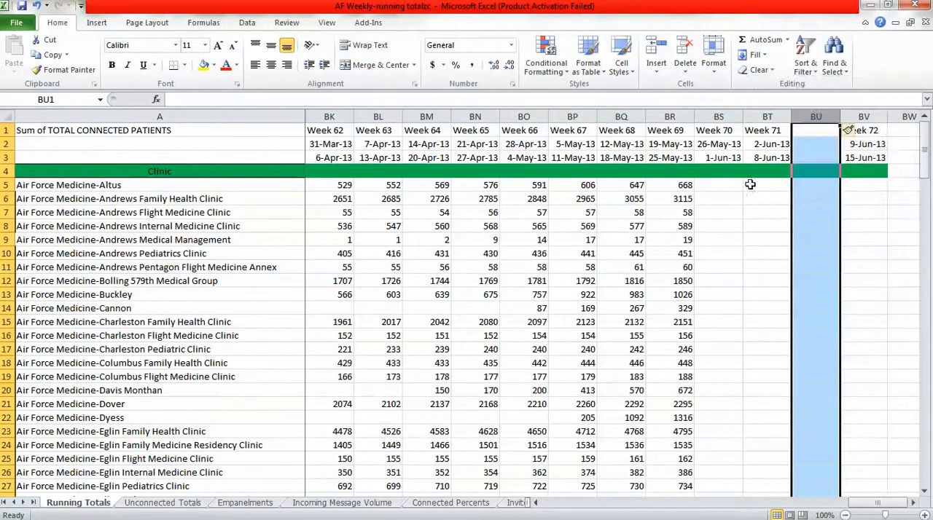
# Fill the Week 70 and 71 columns, rows 1 to 169, right through BV on Running Totals to produce Weeks 72 and 73.
pyautogui.click(720, 132)
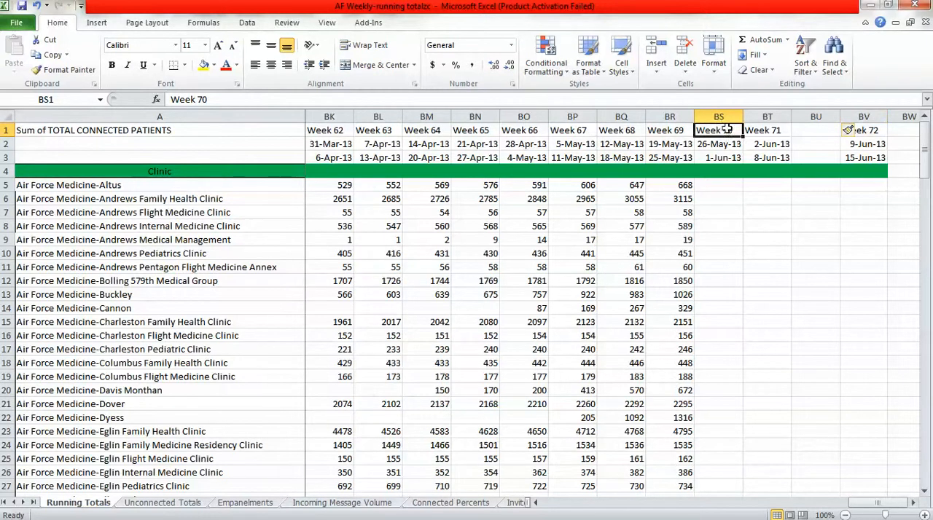
pyautogui.moveTo(727, 129); pyautogui.dragTo(882, 481)
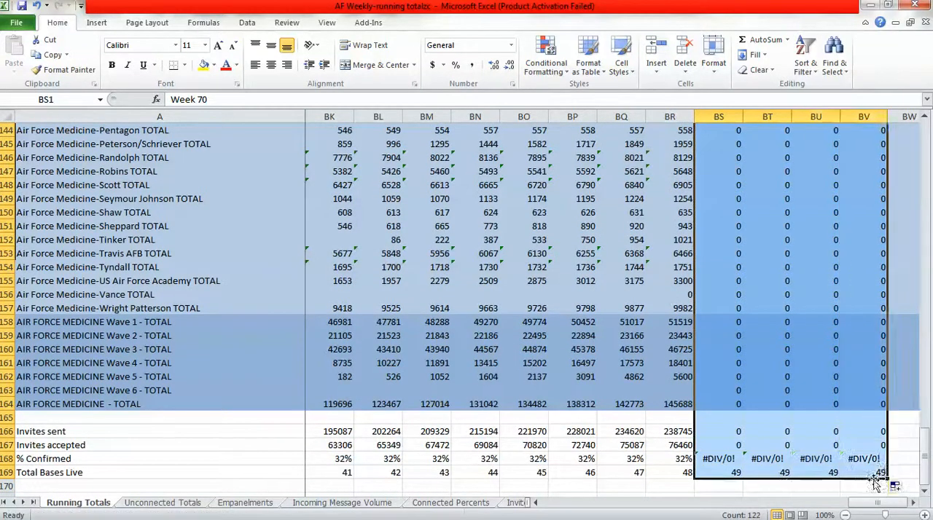
pyautogui.click(924, 422)
pyautogui.moveTo(925, 422); pyautogui.dragTo(924, 160)
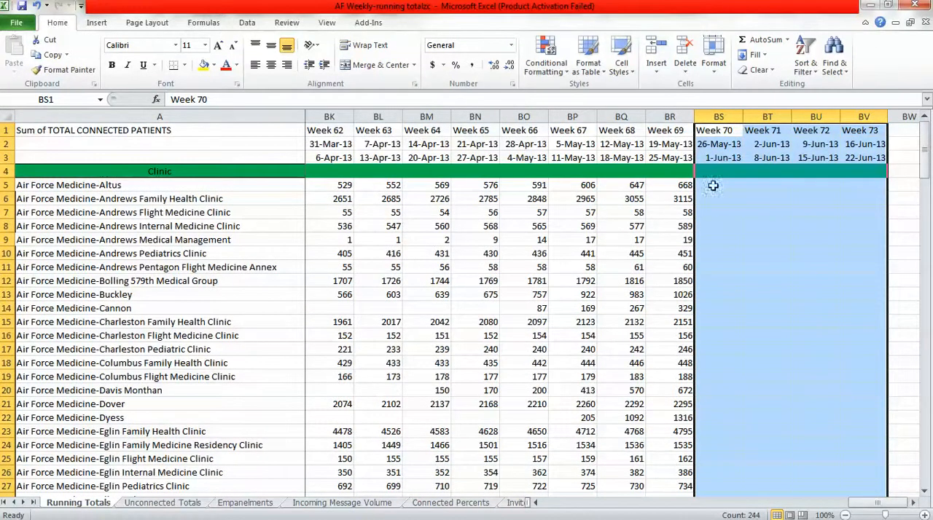
pyautogui.click(713, 186)
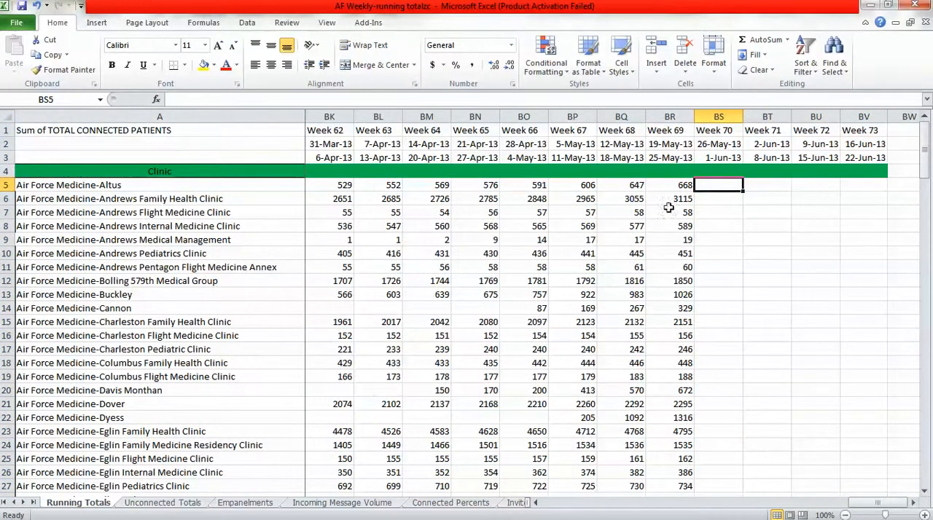
# Insert a blank column BU before Week 72 on the Unconnected Totals sheet.
pyautogui.click(166, 504)
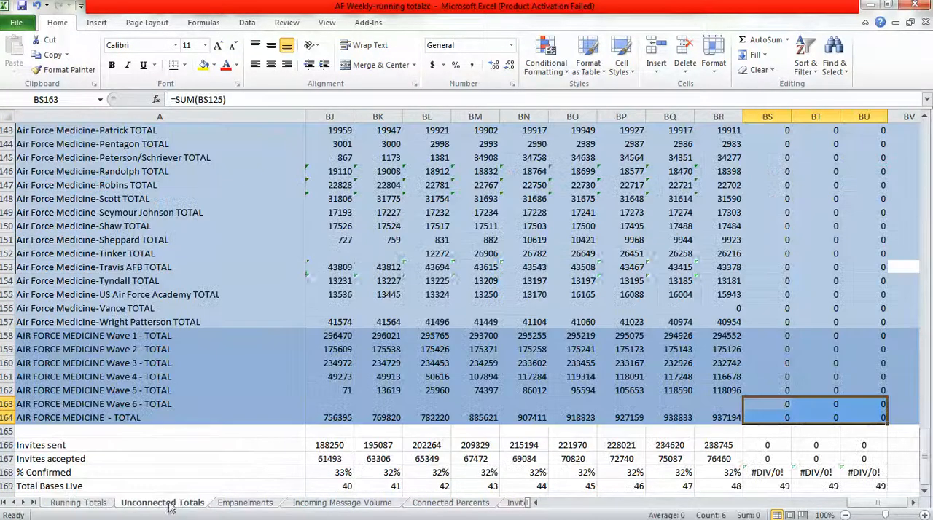
pyautogui.click(914, 503)
pyautogui.moveTo(924, 484); pyautogui.dragTo(928, 137)
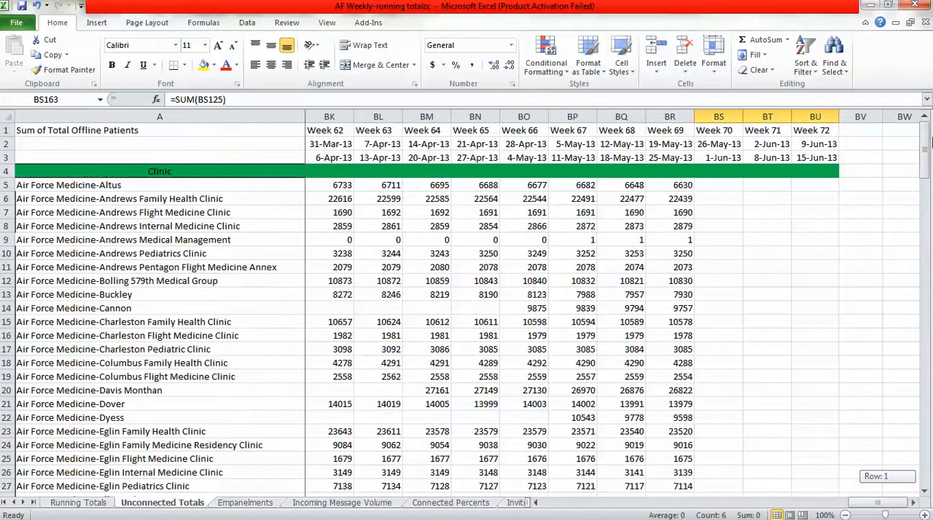
pyautogui.rightClick(819, 117)
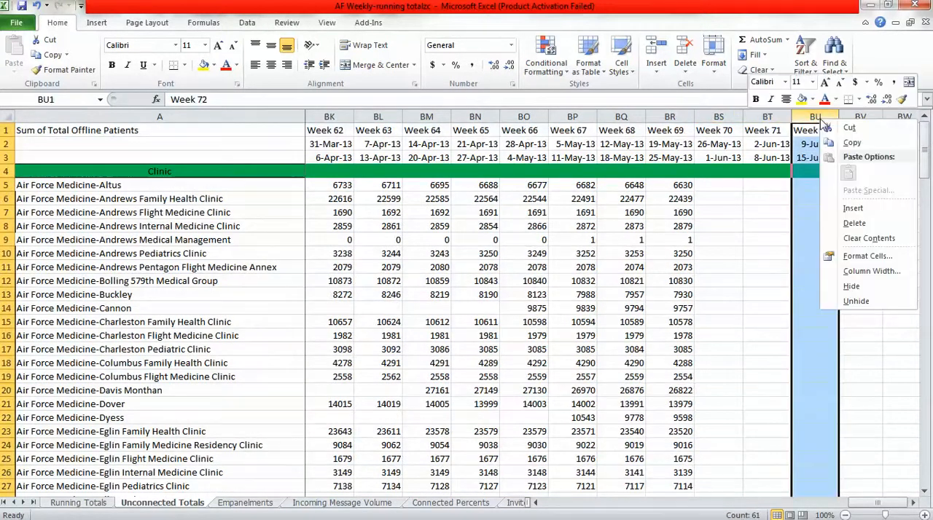
pyautogui.click(854, 209)
# Fill the Week 70 and 71 columns right through BV on Unconnected Totals, extending the headers and formulas to Week 73.
pyautogui.moveTo(720, 130); pyautogui.dragTo(889, 486)
pyautogui.click(926, 420)
pyautogui.moveTo(926, 420); pyautogui.dragTo(927, 133)
pyautogui.click(725, 186)
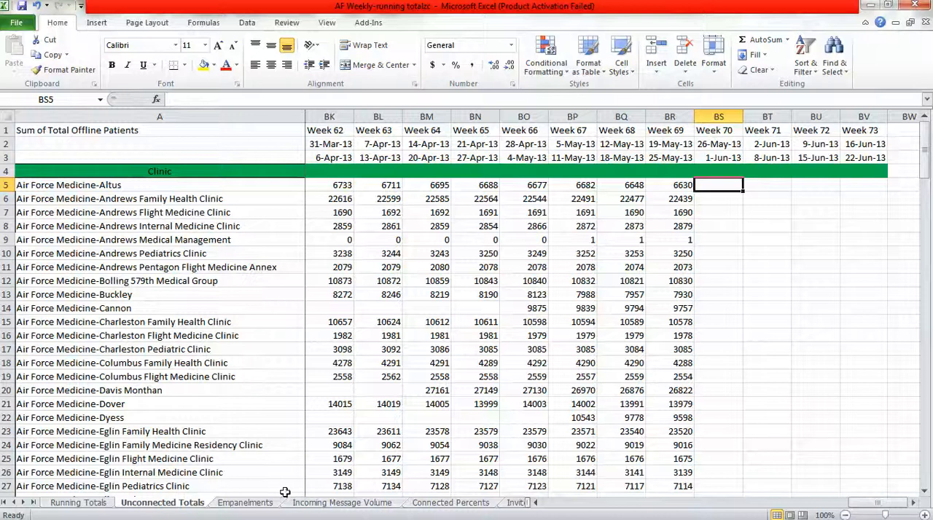
# Insert a blank column BU before Week 72 on the Empanelments sheet.
pyautogui.click(266, 503)
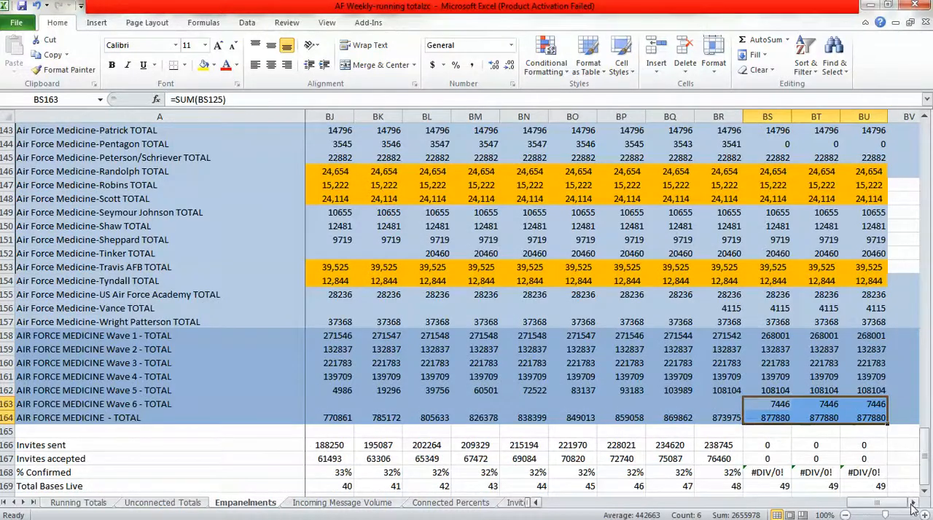
pyautogui.moveTo(924, 483); pyautogui.dragTo(849, 125)
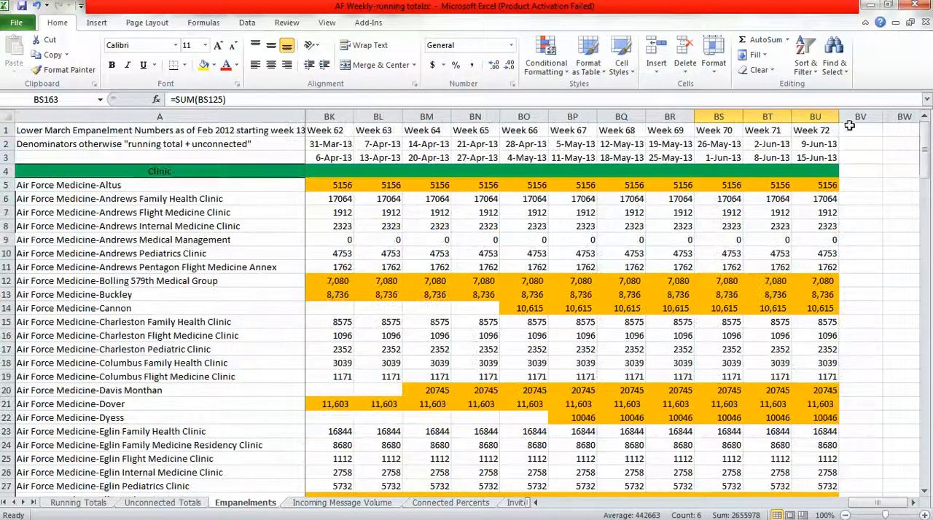
pyautogui.click(806, 117)
pyautogui.rightClick(806, 115)
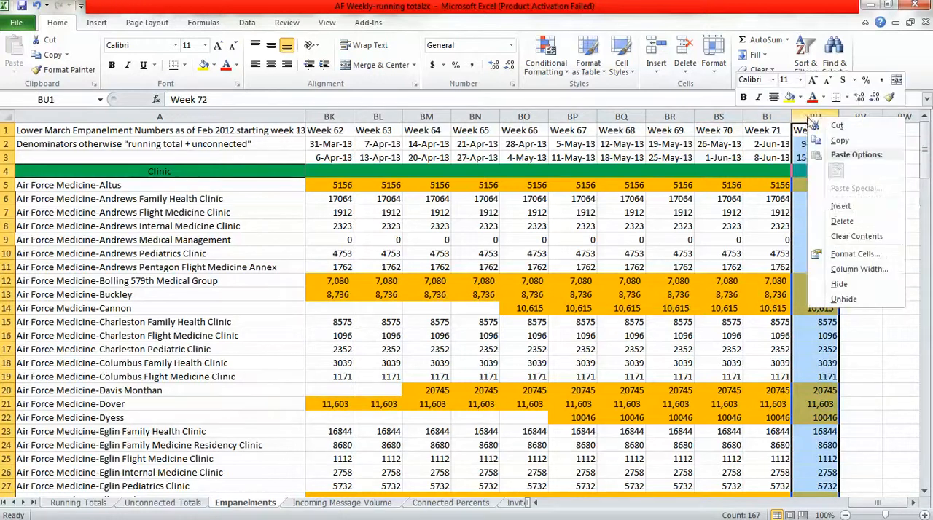
pyautogui.click(842, 207)
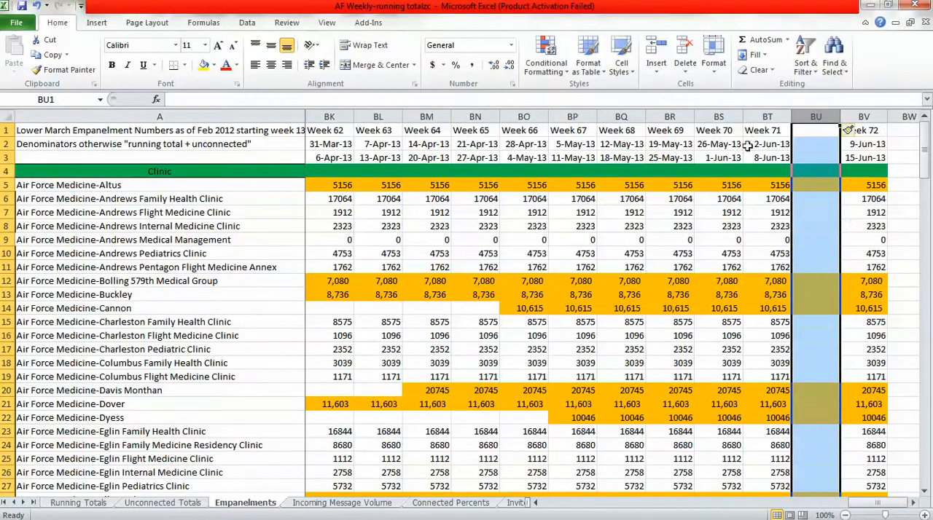
# Fill BS1:BT169 right through column BV on Empanelments to produce the Week 72 and Week 73 columns.
pyautogui.moveTo(720, 125); pyautogui.dragTo(786, 474)
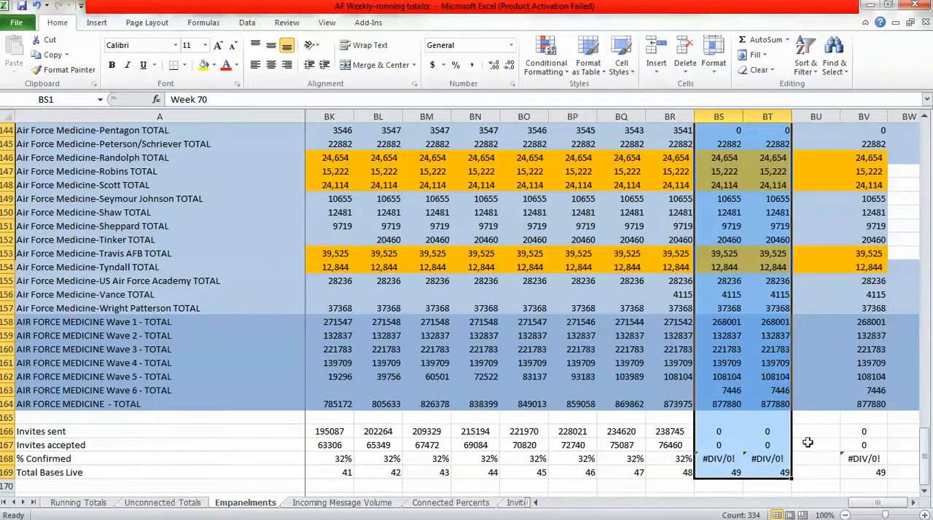
pyautogui.moveTo(793, 479); pyautogui.dragTo(878, 481)
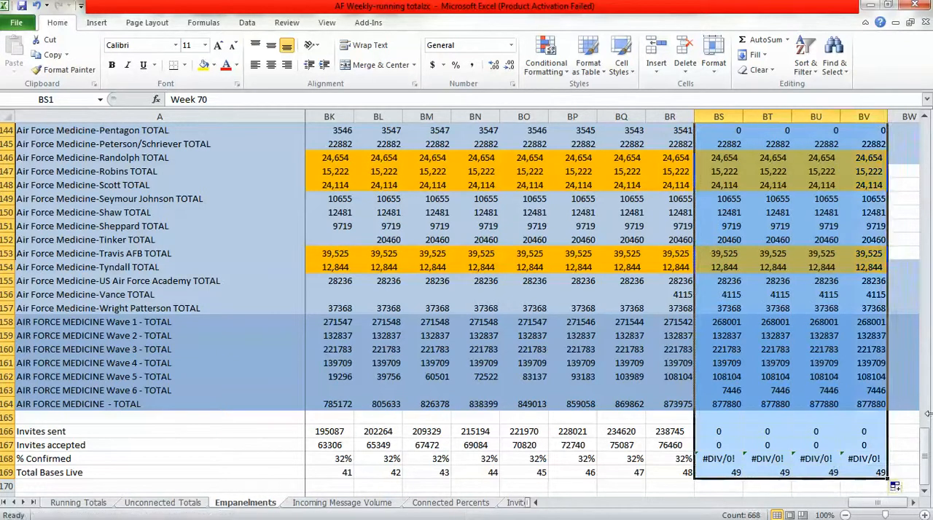
pyautogui.moveTo(928, 414); pyautogui.dragTo(927, 135)
pyautogui.click(712, 187)
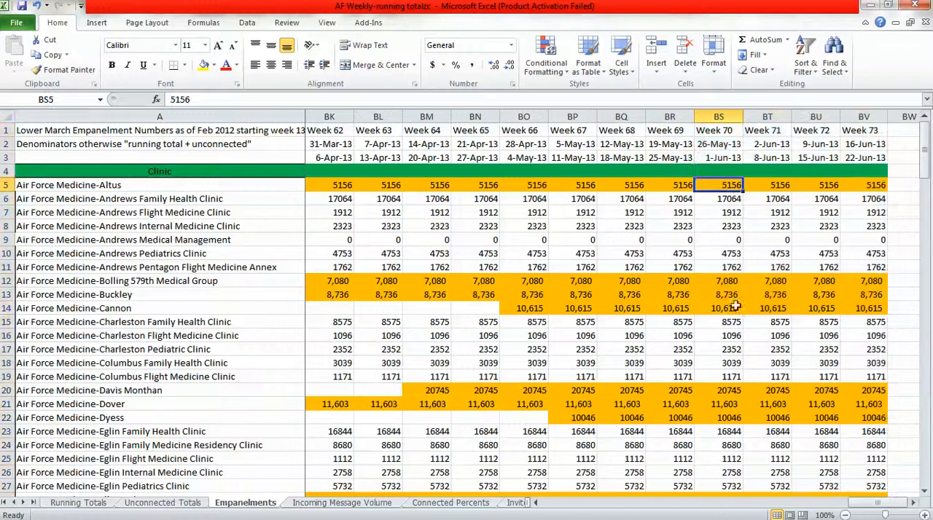
# Insert a blank column BU before Week 72 on the Incoming Message Volume sheet.
pyautogui.click(331, 503)
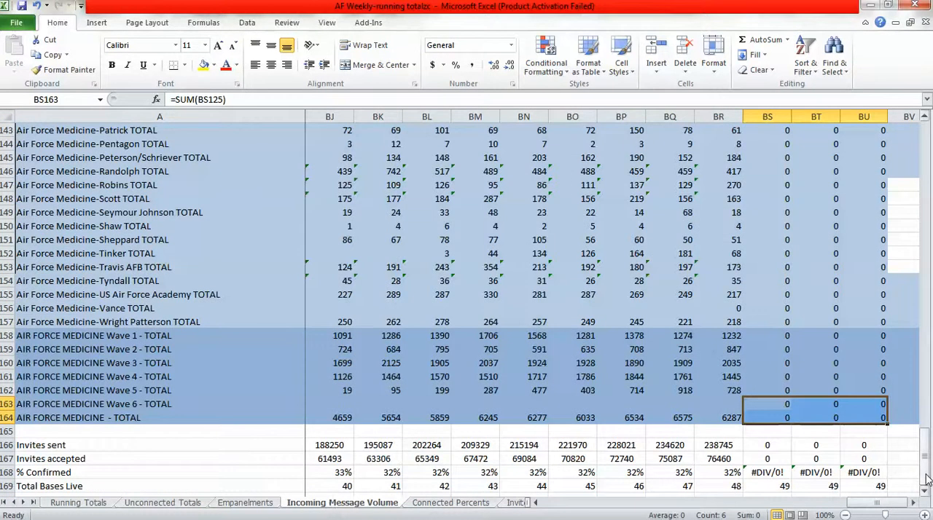
pyautogui.moveTo(927, 478); pyautogui.dragTo(927, 131)
pyautogui.click(912, 503)
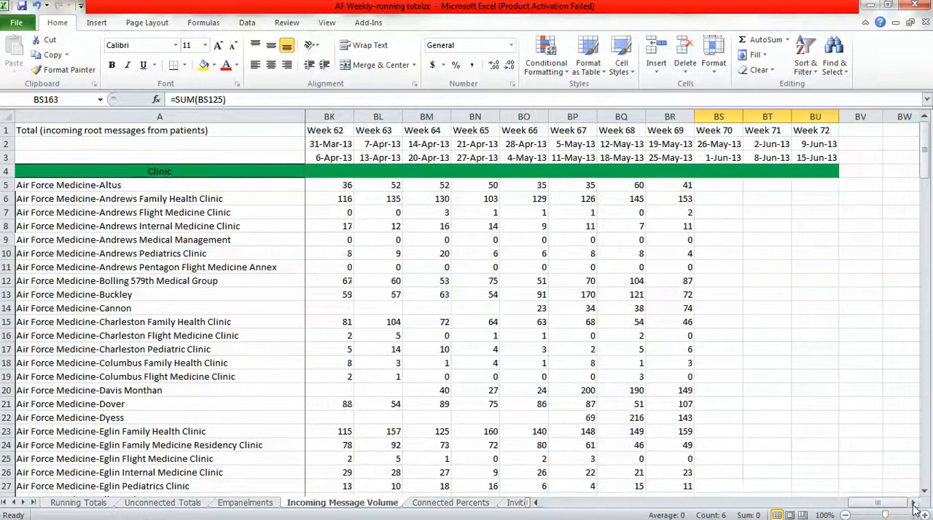
pyautogui.click(814, 116)
pyautogui.rightClick(819, 118)
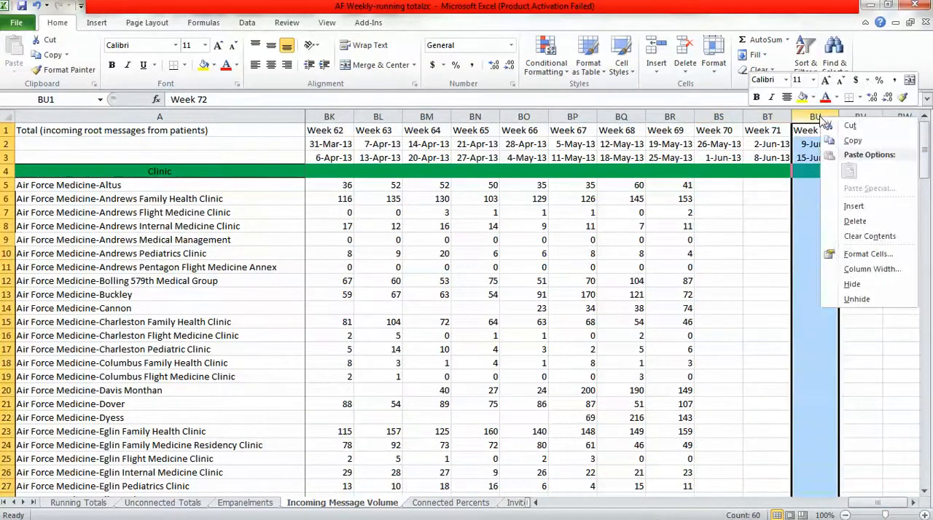
pyautogui.click(853, 207)
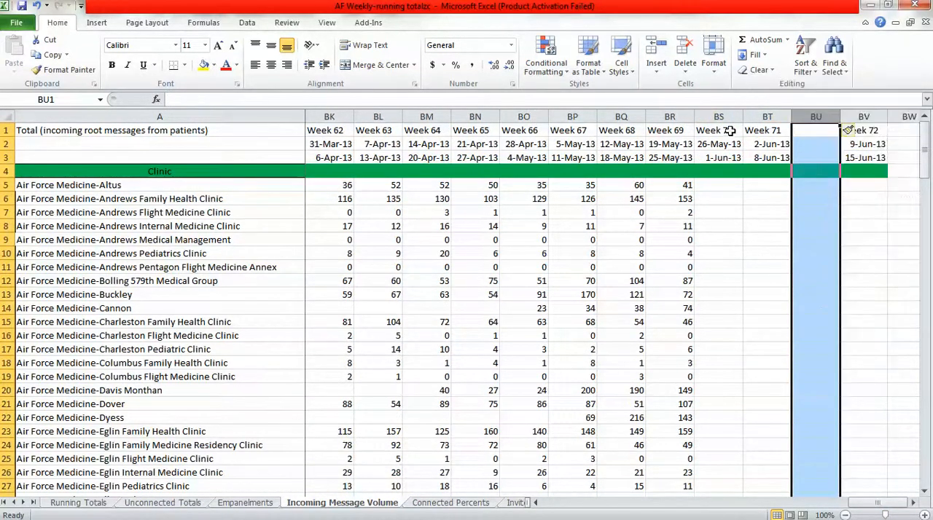
# Fill the Week 70 and 71 columns, rows 1 to 169, right through BV on Incoming Message Volume to reach Week 73.
pyautogui.moveTo(729, 130); pyautogui.dragTo(884, 477)
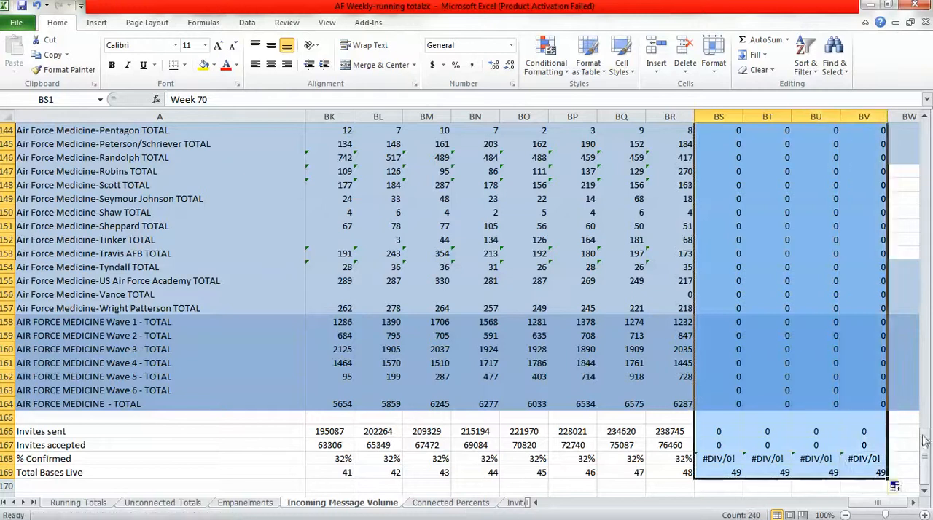
pyautogui.moveTo(924, 425); pyautogui.dragTo(924, 153)
pyautogui.click(718, 185)
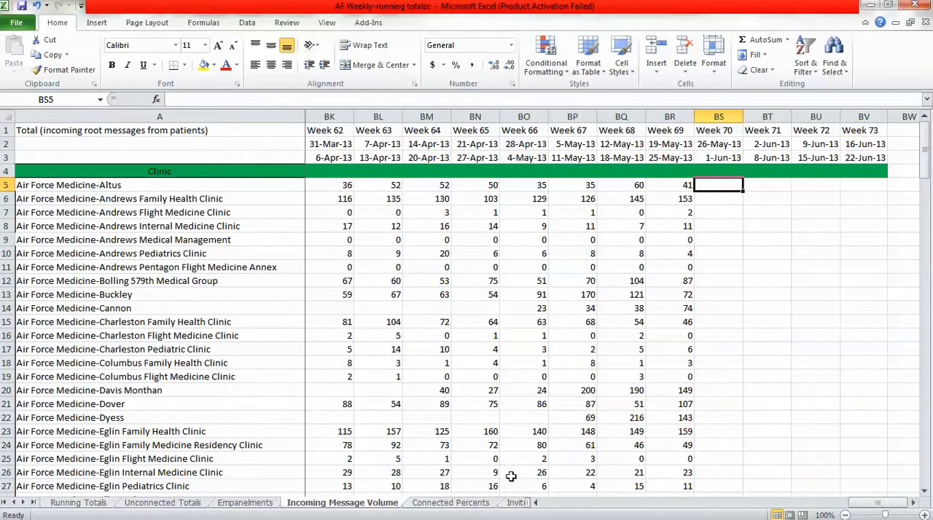
# Insert a blank column BV before Week 73 on the Connected Percents sheet.
pyautogui.click(467, 503)
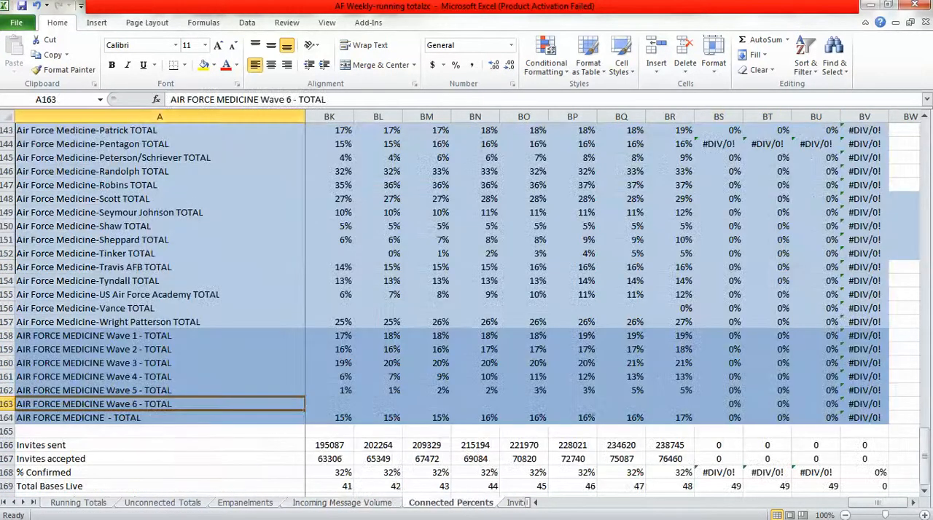
pyautogui.click(913, 505)
pyautogui.moveTo(924, 477); pyautogui.dragTo(924, 146)
pyautogui.click(816, 116)
pyautogui.rightClick(821, 119)
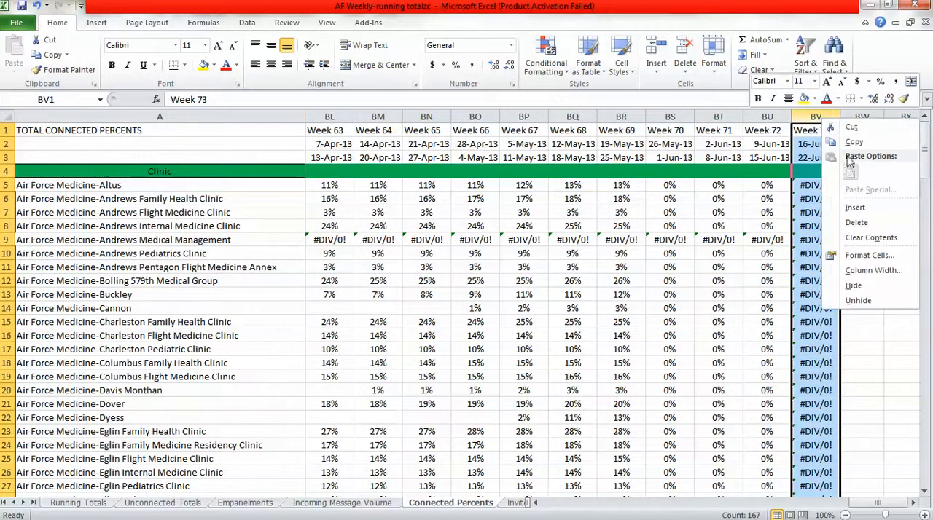
pyautogui.click(855, 209)
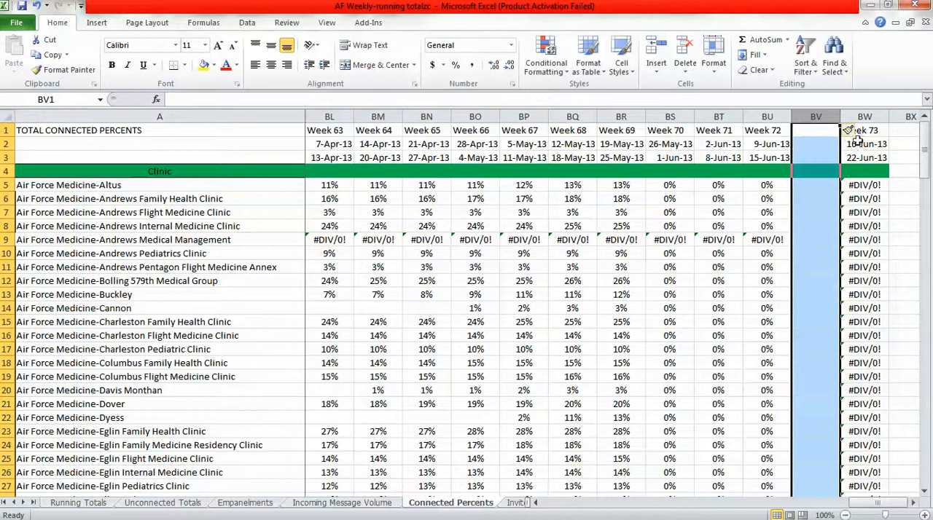
# Fill the week columns from Week 70 in BS right through BW169 on Connected Percents, reaching Week 74, and check the Altus formulas in BS5 and BT5.
pyautogui.moveTo(672, 136); pyautogui.dragTo(885, 464)
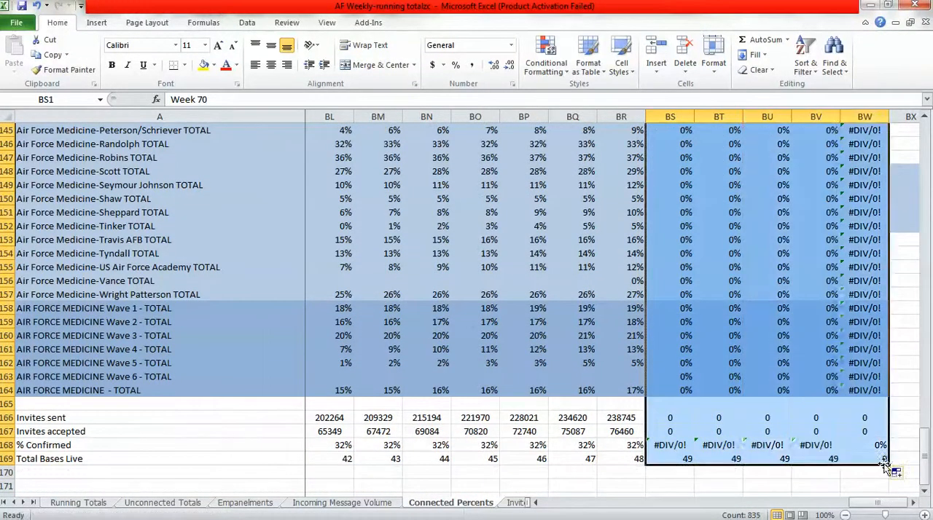
pyautogui.click(925, 418)
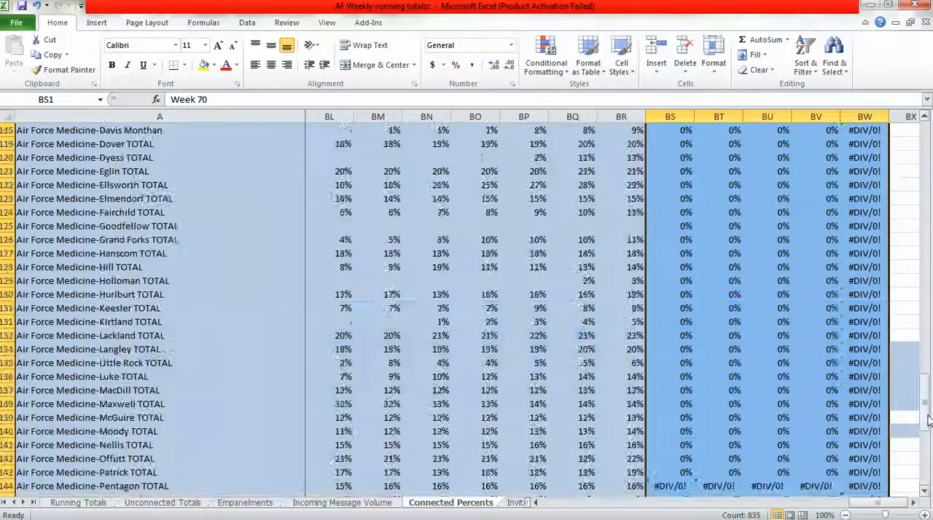
pyautogui.moveTo(925, 416); pyautogui.dragTo(920, 145)
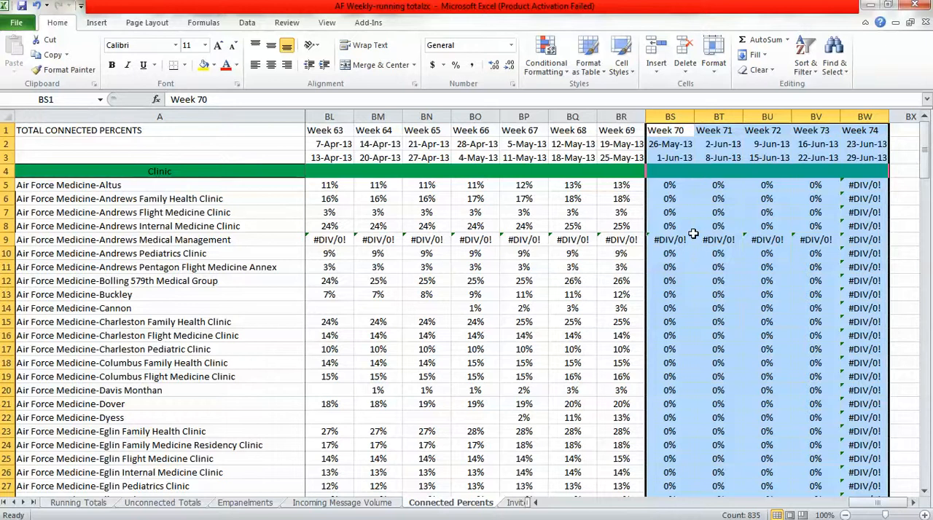
pyautogui.click(672, 186)
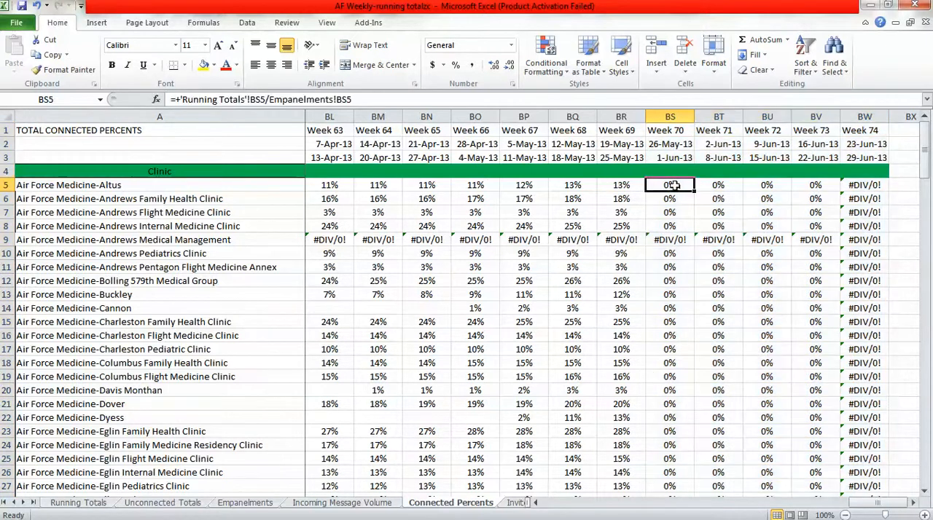
pyautogui.click(719, 187)
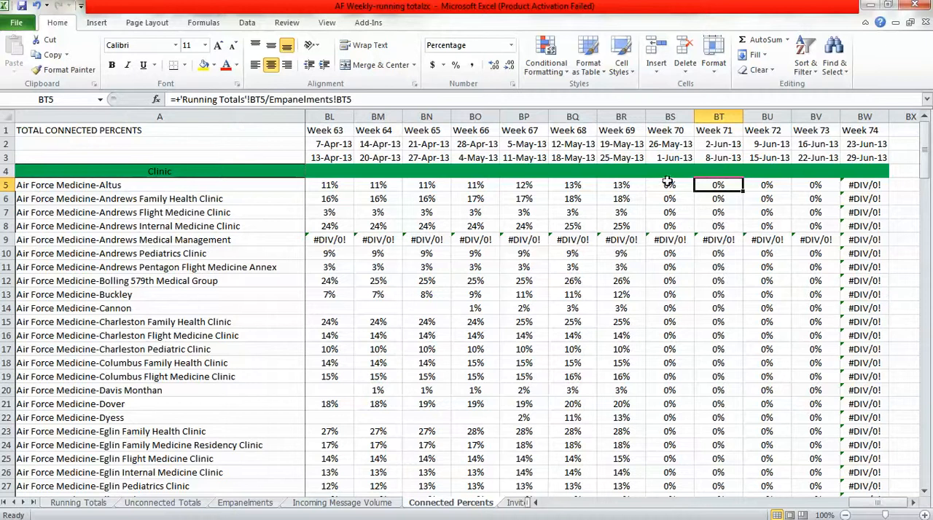
pyautogui.click(667, 182)
# Insert a blank column BU before Week 72 on the Invites Sent sheet.
pyautogui.click(516, 503)
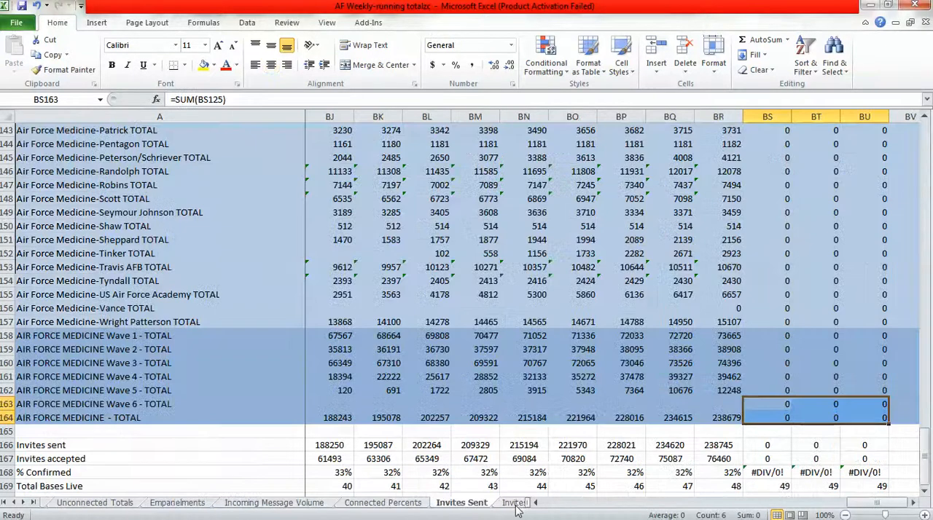
pyautogui.moveTo(925, 478); pyautogui.dragTo(926, 135)
pyautogui.click(913, 504)
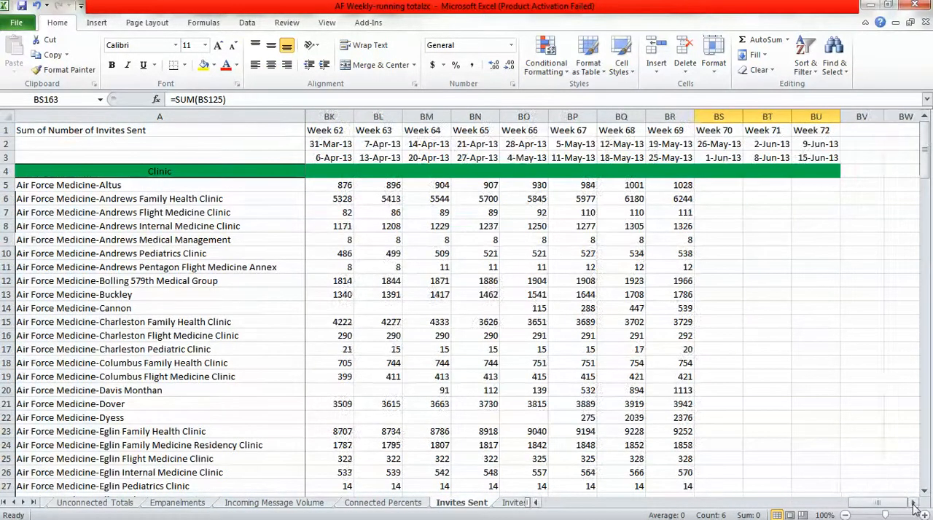
pyautogui.click(815, 117)
pyautogui.rightClick(822, 119)
pyautogui.click(854, 208)
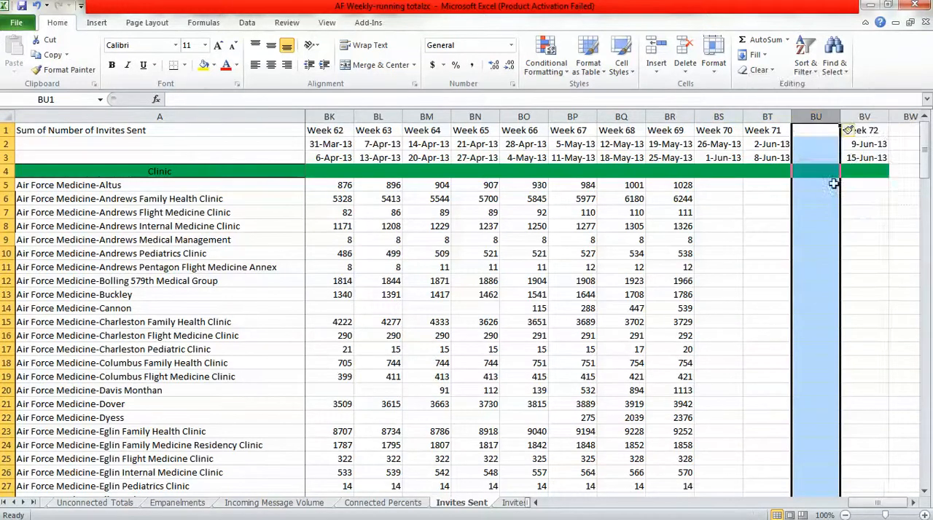
# Fill the week columns from Week 70 in BS1 right through BV169 on Invites Sent, reaching Week 73.
pyautogui.moveTo(740, 132); pyautogui.dragTo(885, 481)
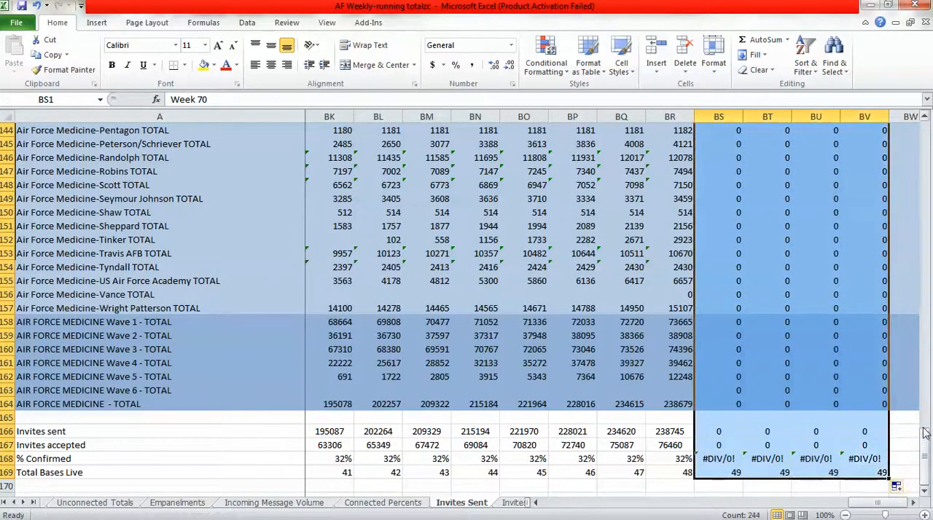
pyautogui.moveTo(924, 433); pyautogui.dragTo(922, 131)
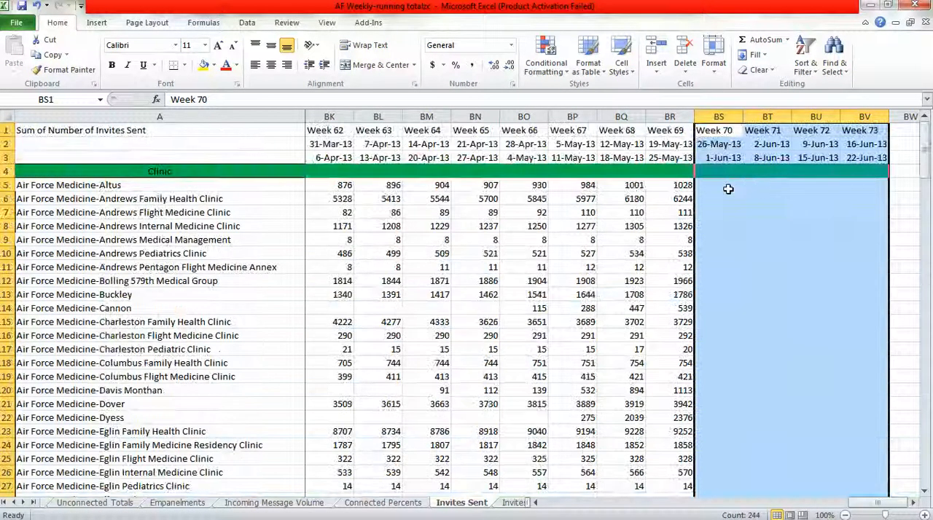
pyautogui.click(727, 189)
# Insert a blank column BU before Week 72 on the Invites Accepted sheet.
pyautogui.click(514, 503)
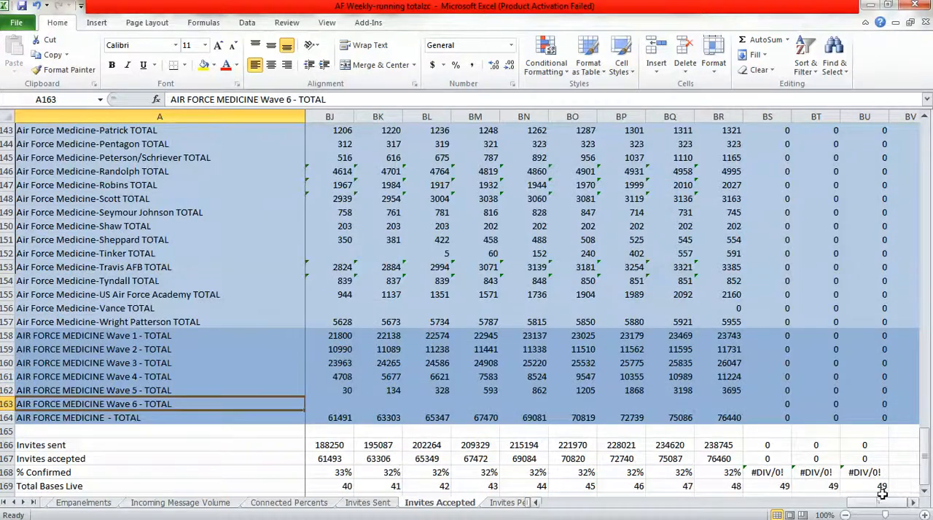
pyautogui.moveTo(924, 438); pyautogui.dragTo(924, 149)
pyautogui.rightClick(822, 122)
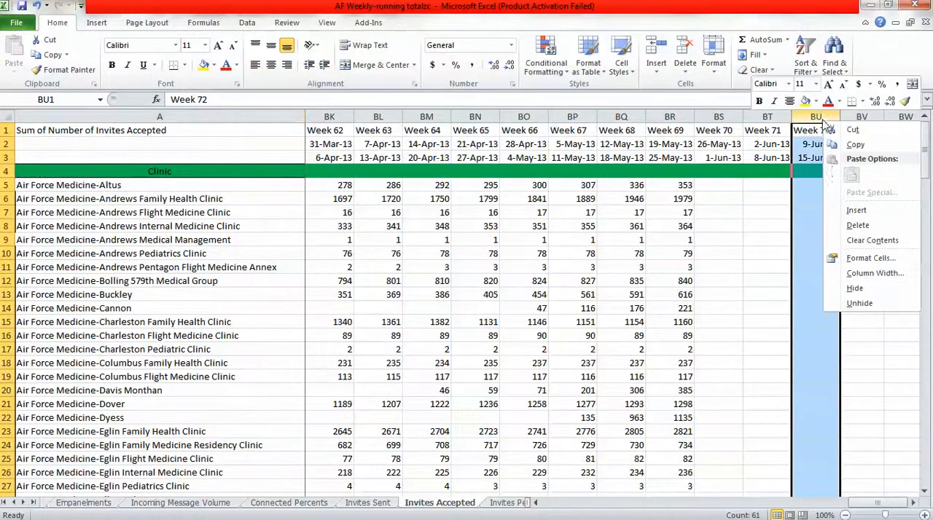
pyautogui.click(851, 209)
# Fill the week columns from Week 70 in BS1 right through BV169 on Invites Accepted, reaching Week 73.
pyautogui.moveTo(725, 130); pyautogui.dragTo(883, 472)
pyautogui.click(926, 422)
pyautogui.moveTo(926, 422); pyautogui.dragTo(923, 169)
pyautogui.click(714, 192)
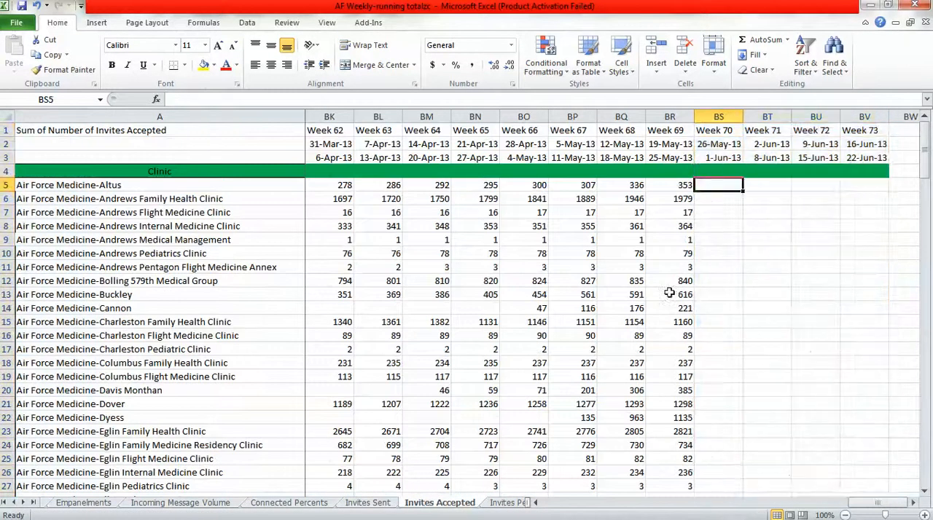
# Insert a blank column BV before Week 73 on the Invites Percents sheet.
pyautogui.click(510, 503)
pyautogui.click(912, 503)
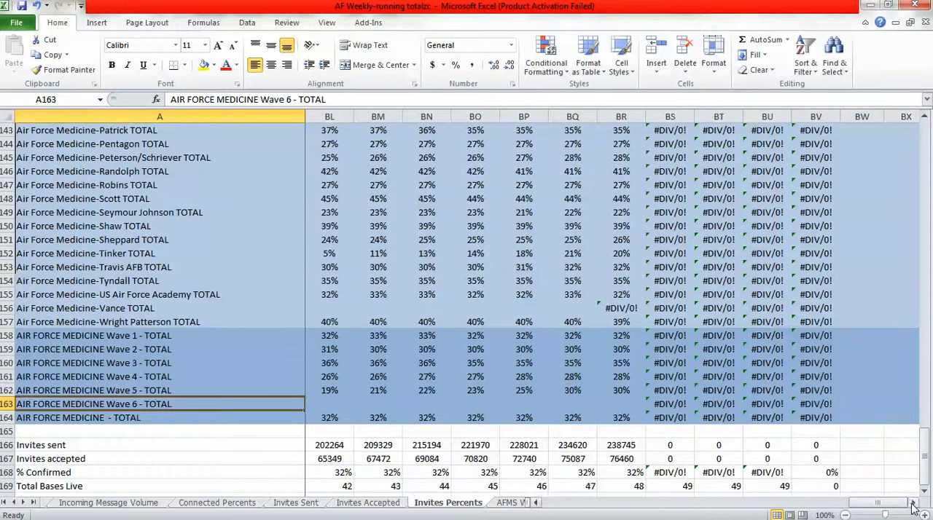
pyautogui.moveTo(924, 444); pyautogui.dragTo(922, 155)
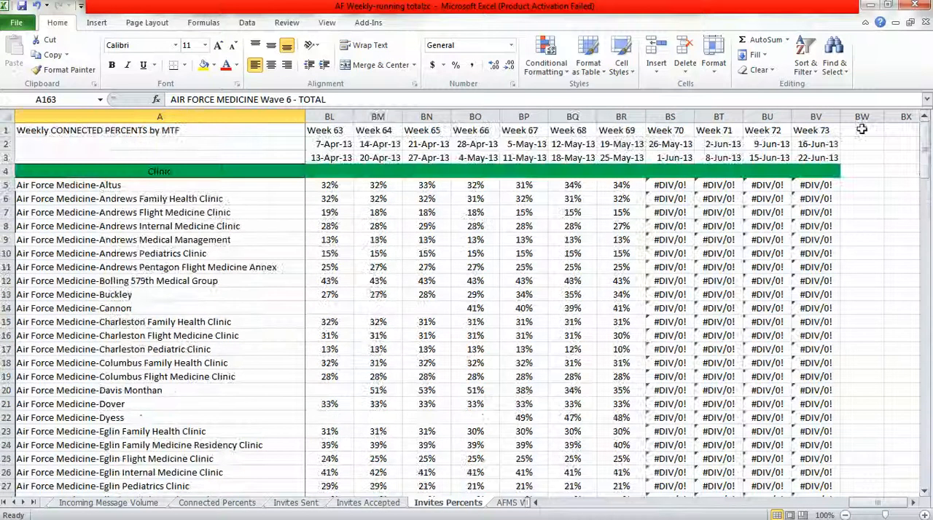
pyautogui.click(821, 116)
pyautogui.rightClick(822, 117)
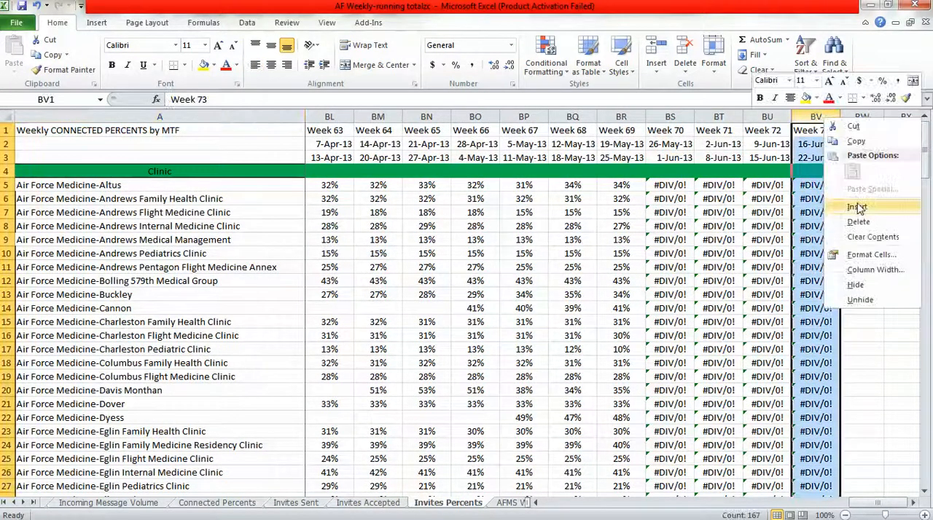
pyautogui.click(859, 203)
# Fill the week columns from Week 70 in BS1 right through BW169 on Invites Percents, reaching Week 74, and check the Altus formula in BS5.
pyautogui.moveTo(669, 130); pyautogui.dragTo(869, 476)
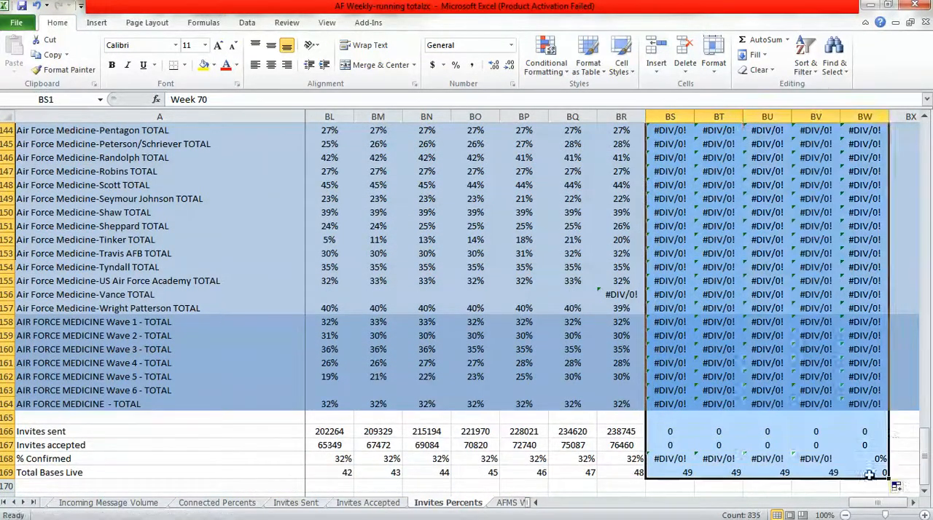
pyautogui.moveTo(923, 417); pyautogui.dragTo(927, 150)
pyautogui.click(673, 185)
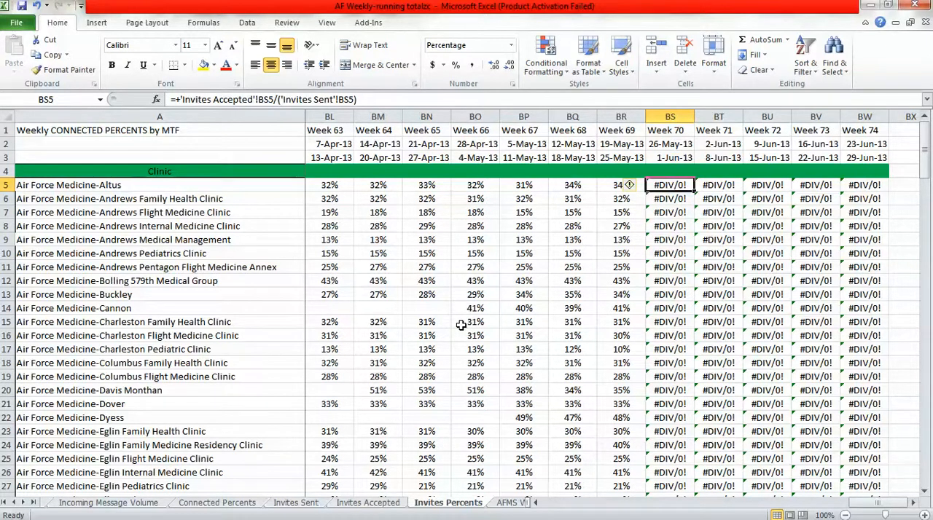
# Review the maximum setting of the vertical Counts axis on the AFMS Wv1 Chart sheet.
pyautogui.click(522, 503)
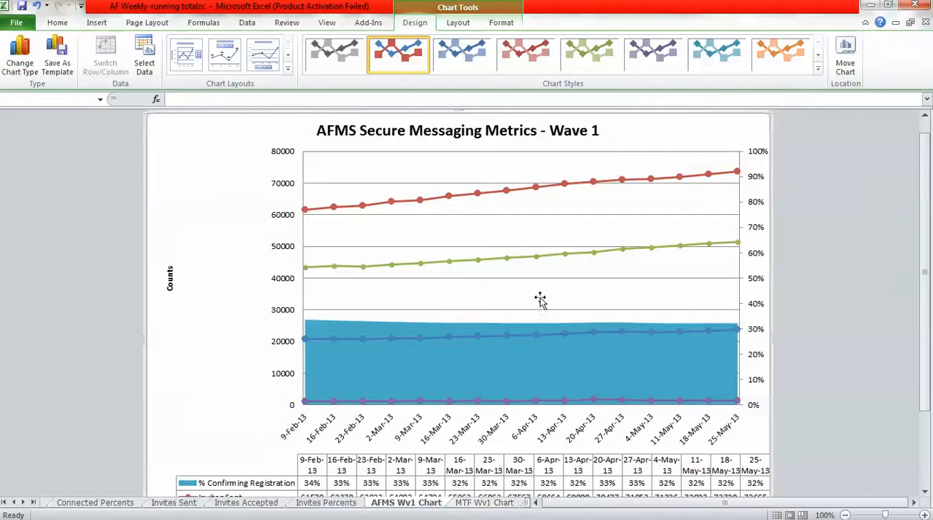
pyautogui.click(285, 157)
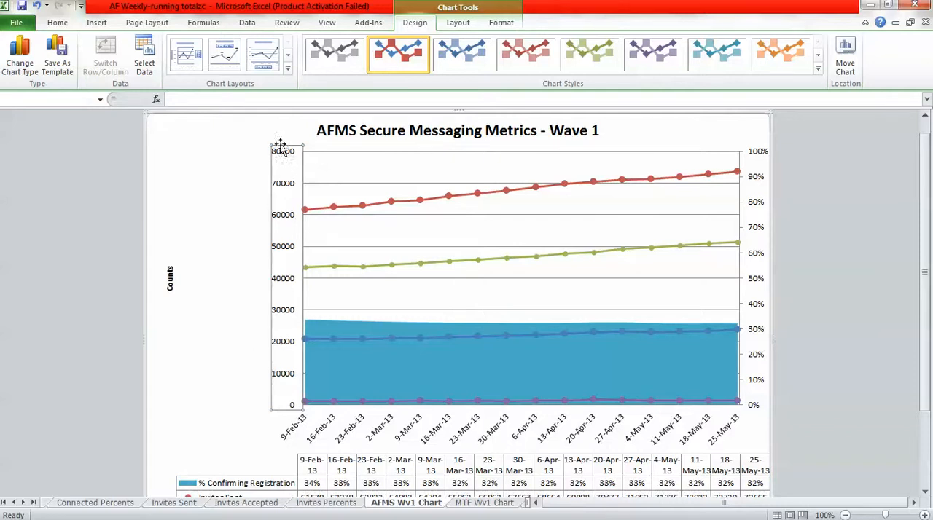
pyautogui.rightClick(285, 286)
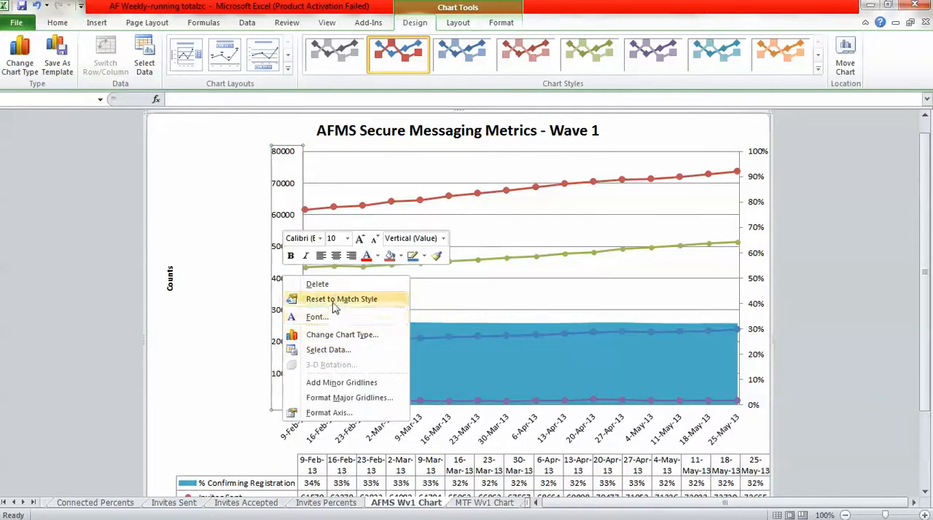
pyautogui.click(323, 413)
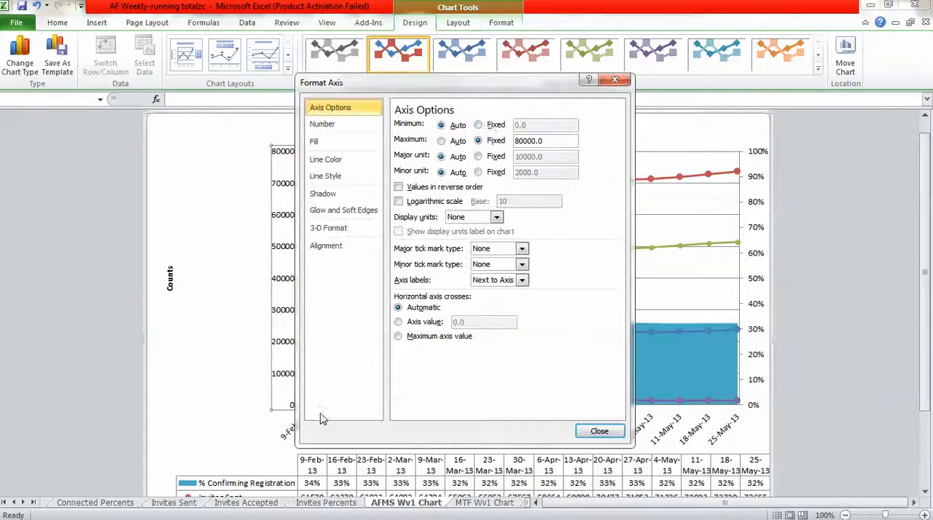
pyautogui.click(529, 141)
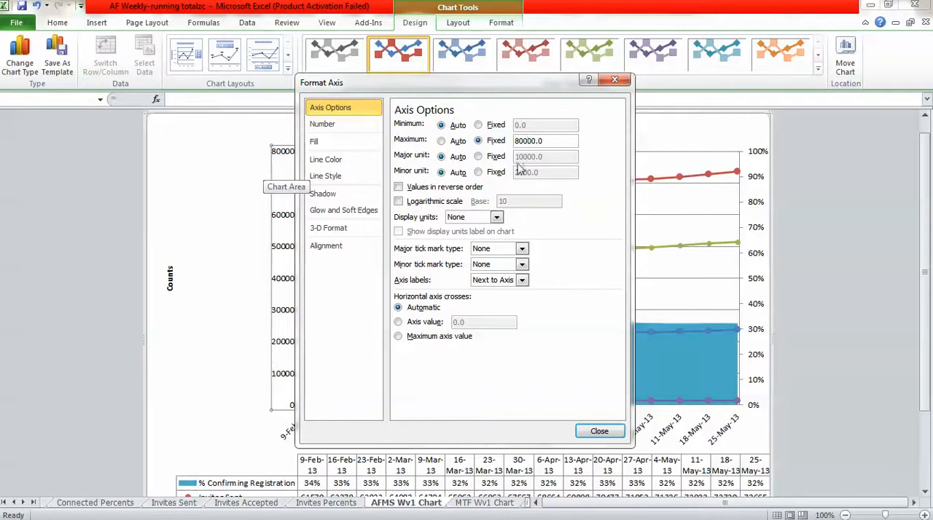
pyautogui.click(602, 431)
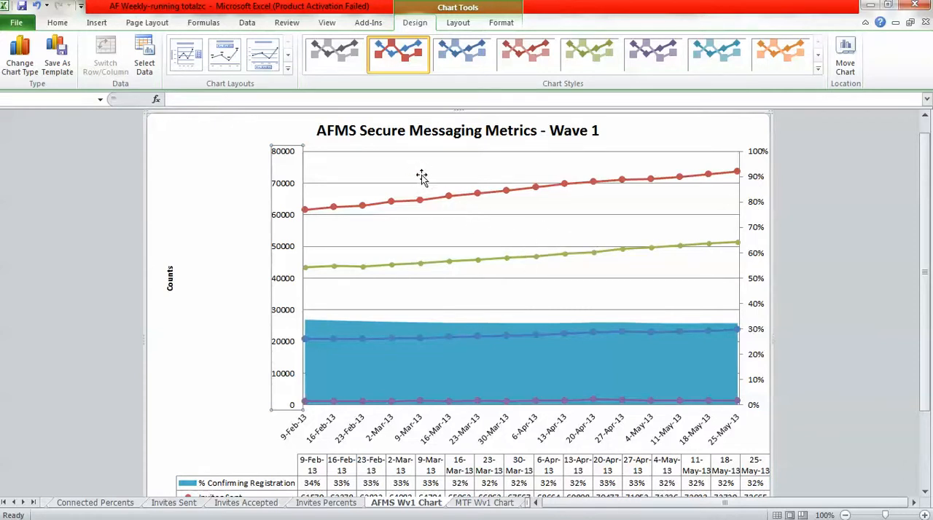
# Extend the Wave 1 chart's horizontal axis label range to ='Running Totals'!$BC$3:$BS$3.
pyautogui.rightClick(498, 230)
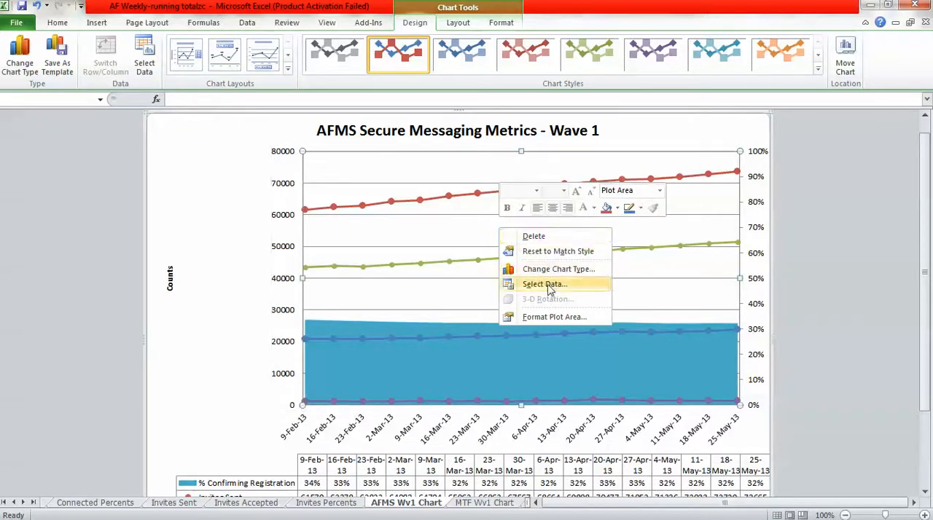
pyautogui.rightClick(460, 236)
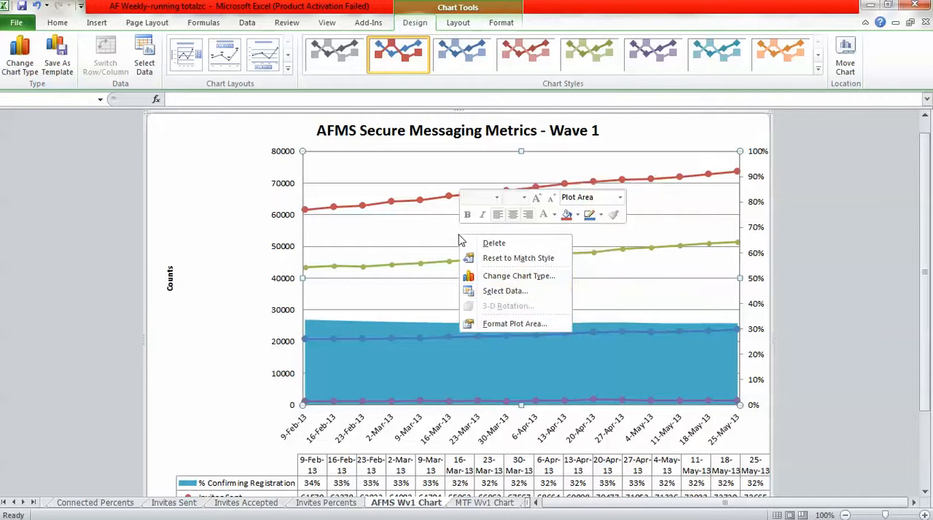
pyautogui.click(505, 292)
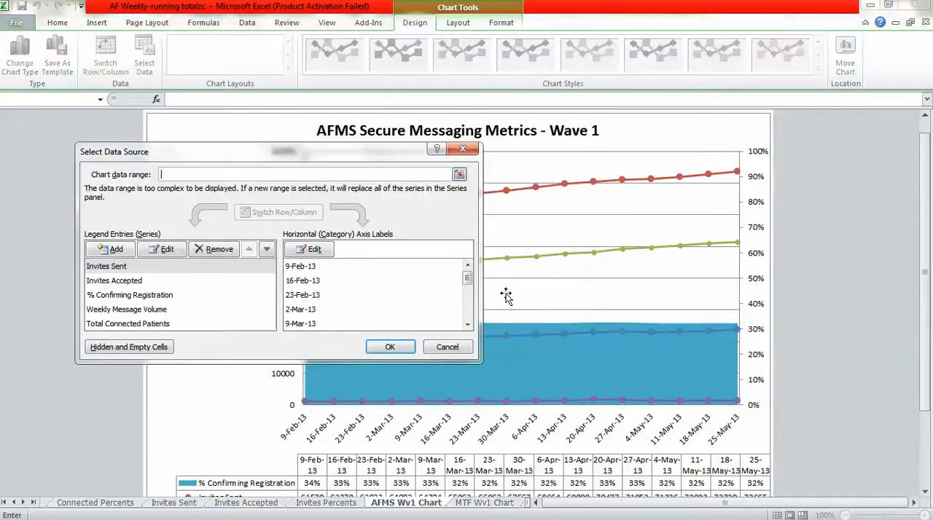
pyautogui.click(312, 250)
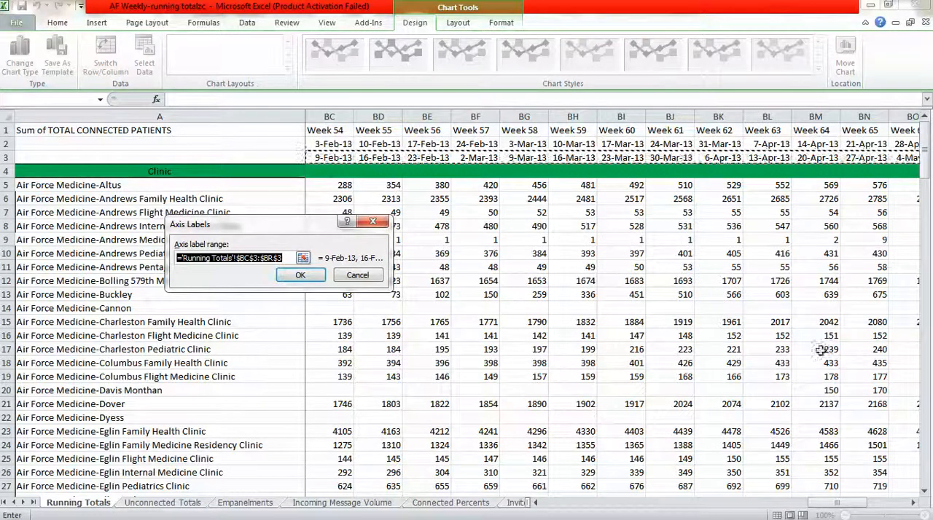
pyautogui.click(913, 503)
pyautogui.click(913, 503)
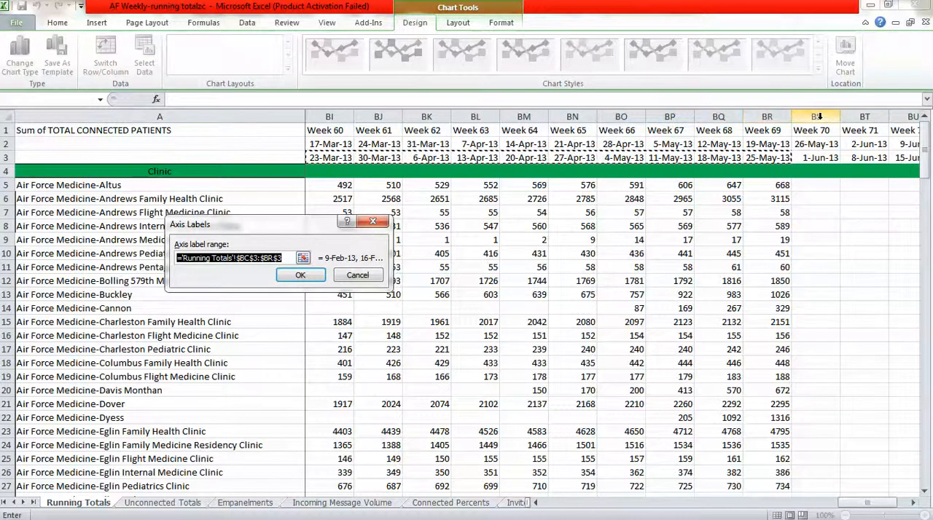
pyautogui.click(276, 259)
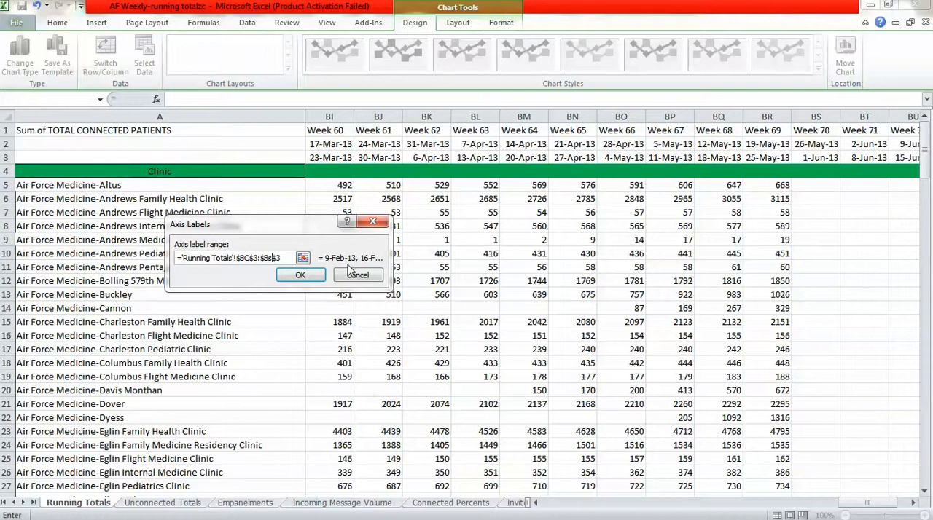
pyautogui.click(315, 275)
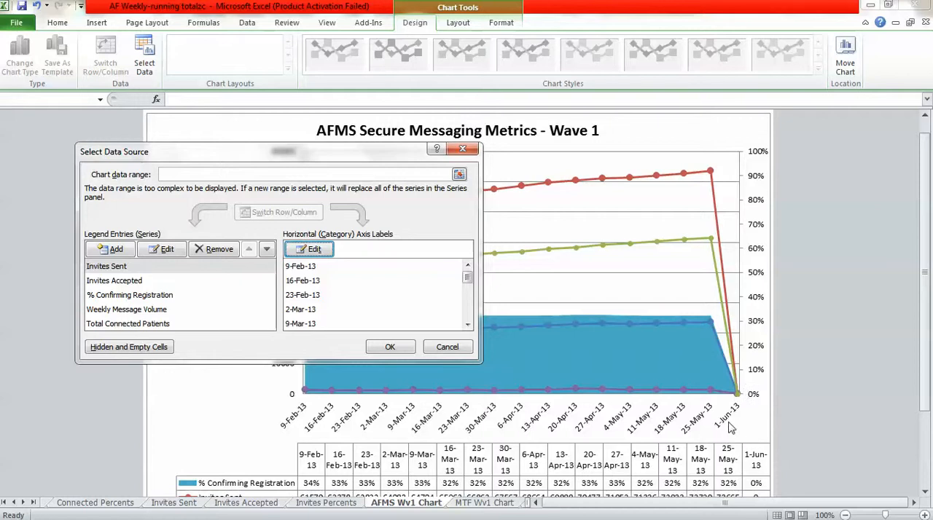
# Set the Wave 1 chart's Invites Sent series values to ='Invites Sent'!$BD$158:$BV$158.
pyautogui.click(125, 268)
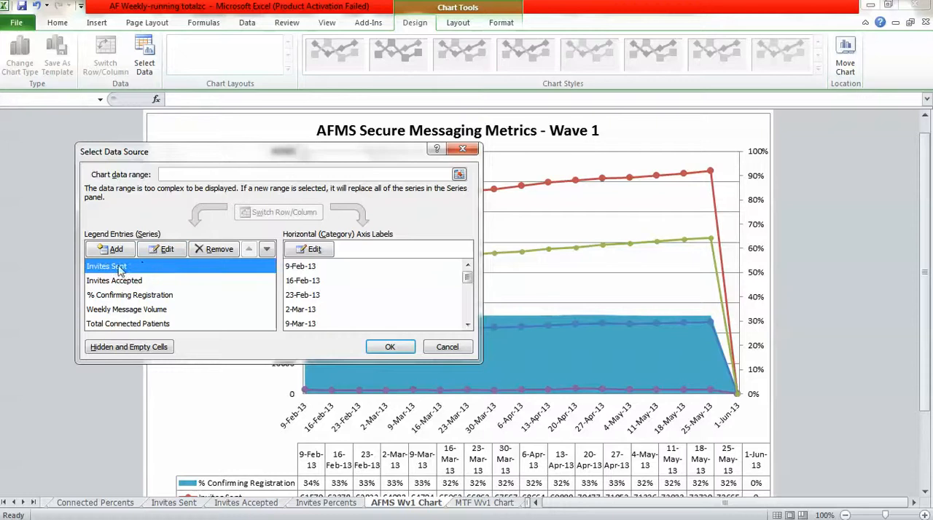
pyautogui.click(162, 252)
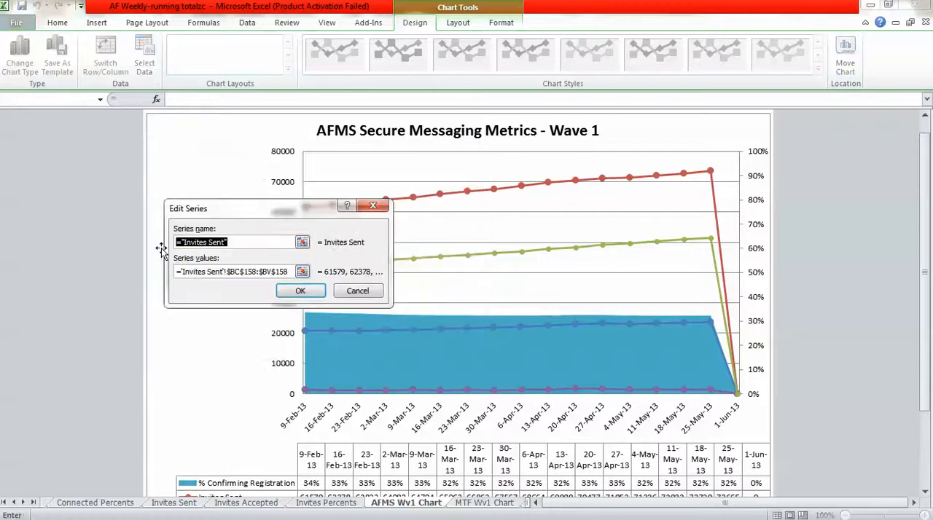
pyautogui.click(240, 272)
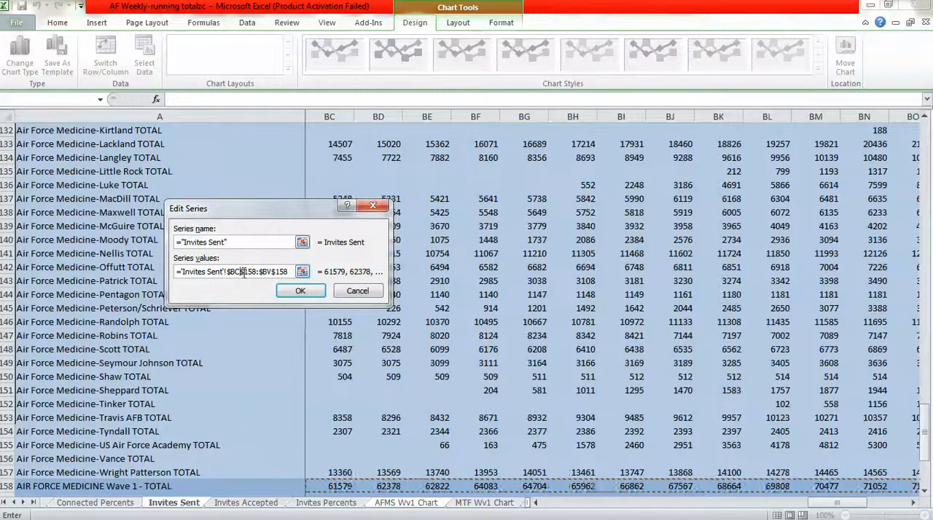
pyautogui.press('BackSpace')
pyautogui.write('d')
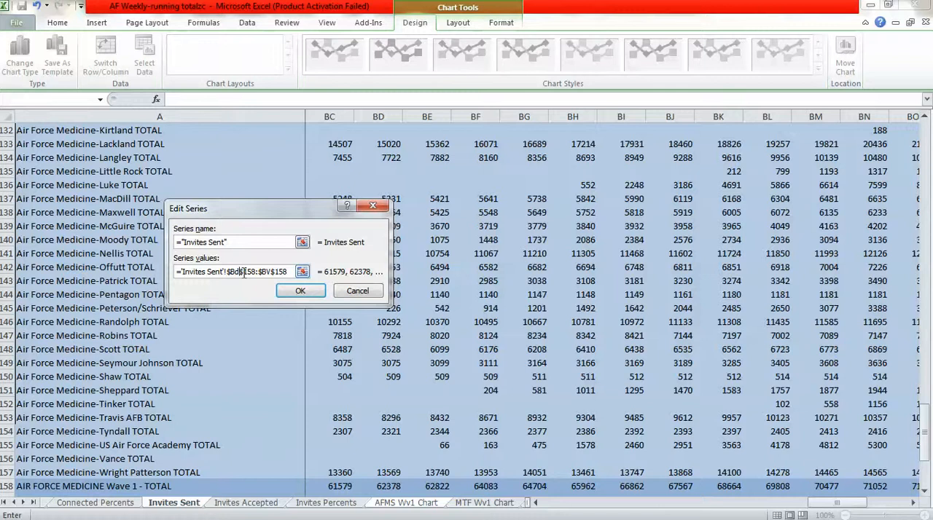
pyautogui.click(295, 291)
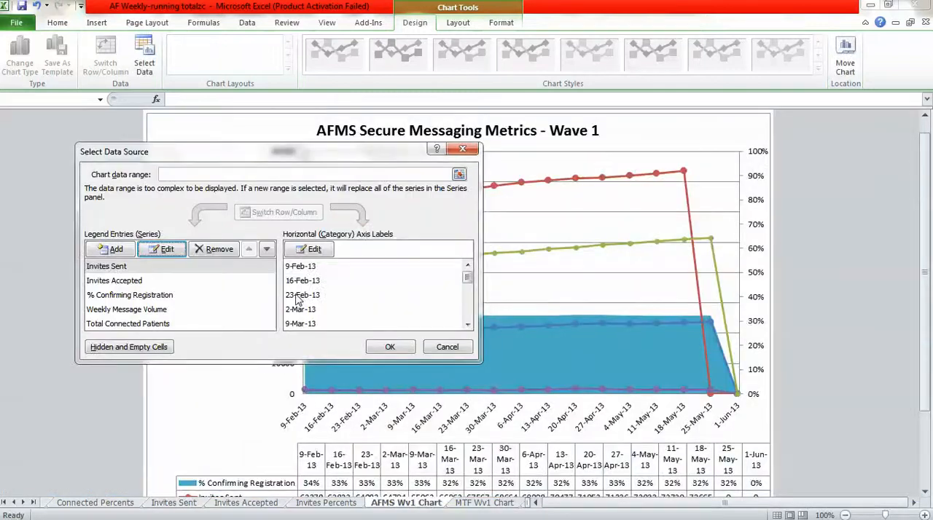
# Set the Wave 1 chart's Invites Accepted series values to ='Invites Accepted'!$BD$158:$BV$158.
pyautogui.click(125, 283)
pyautogui.click(160, 252)
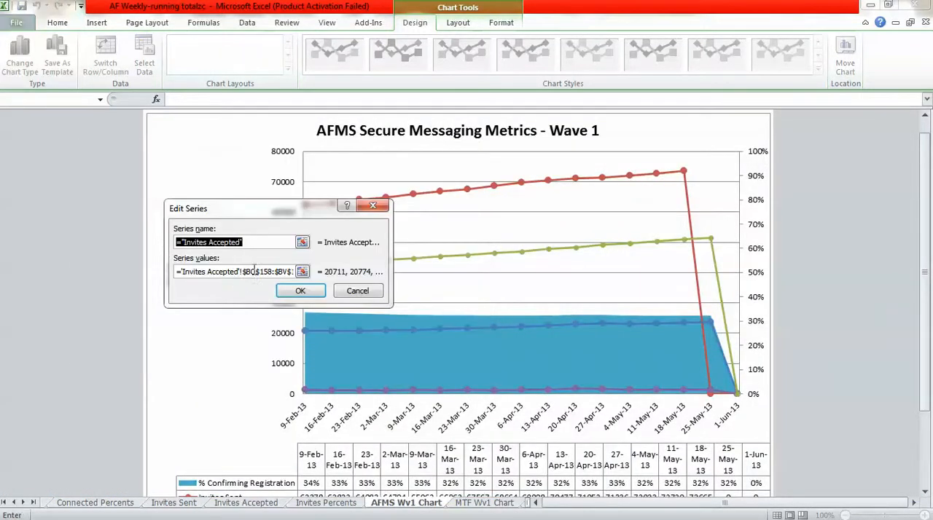
pyautogui.click(255, 272)
pyautogui.press('BackSpace')
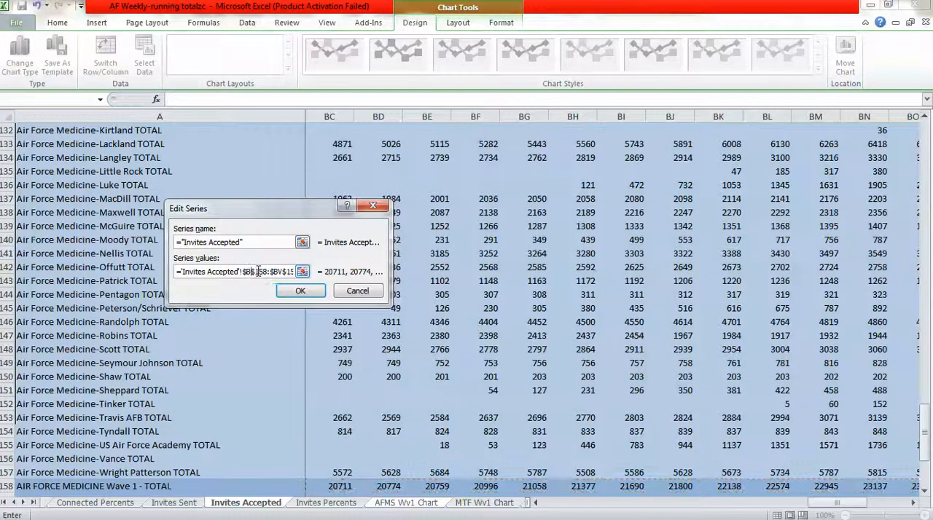
pyautogui.write('d')
pyautogui.click(300, 291)
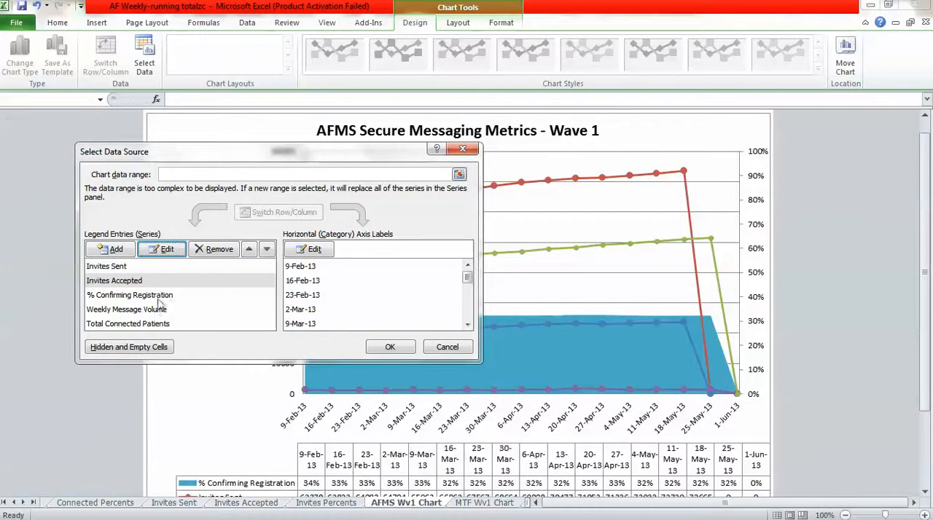
# Move the start of the Wave 1 chart's % Confirming Registration series values to $BD$158 on the Invites Percents sheet.
pyautogui.click(125, 295)
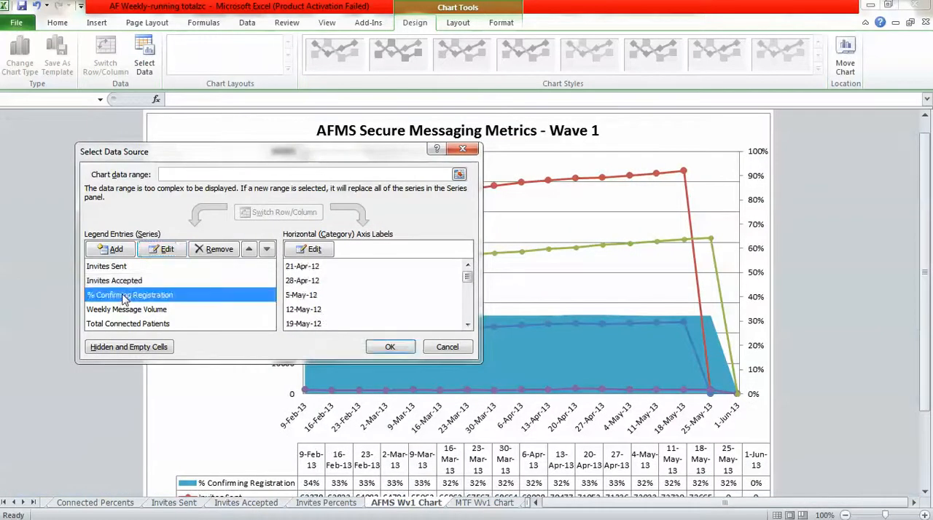
pyautogui.click(167, 250)
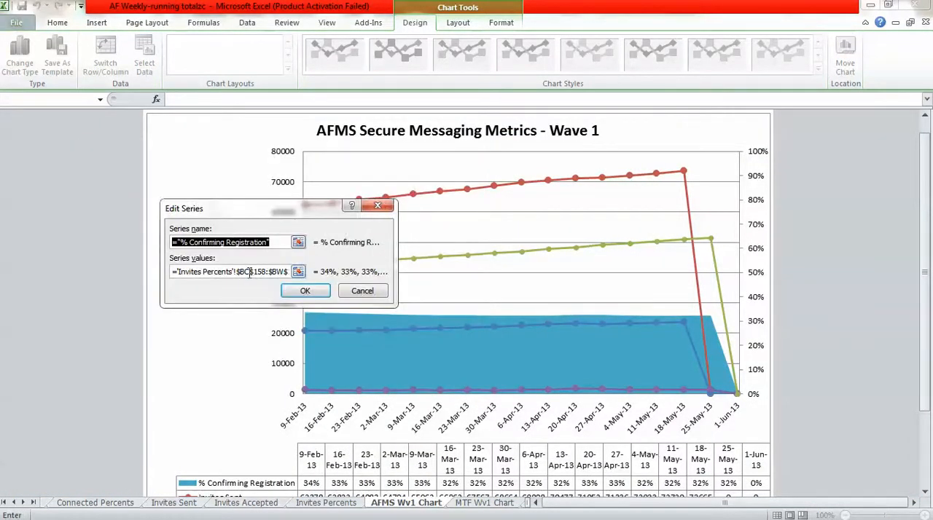
pyautogui.click(246, 273)
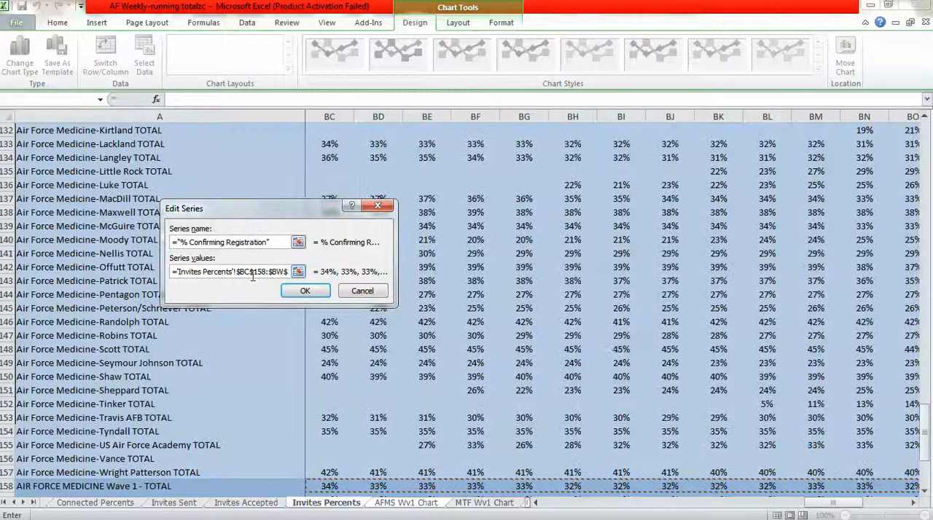
pyautogui.press('BackSpace')
pyautogui.write('d')
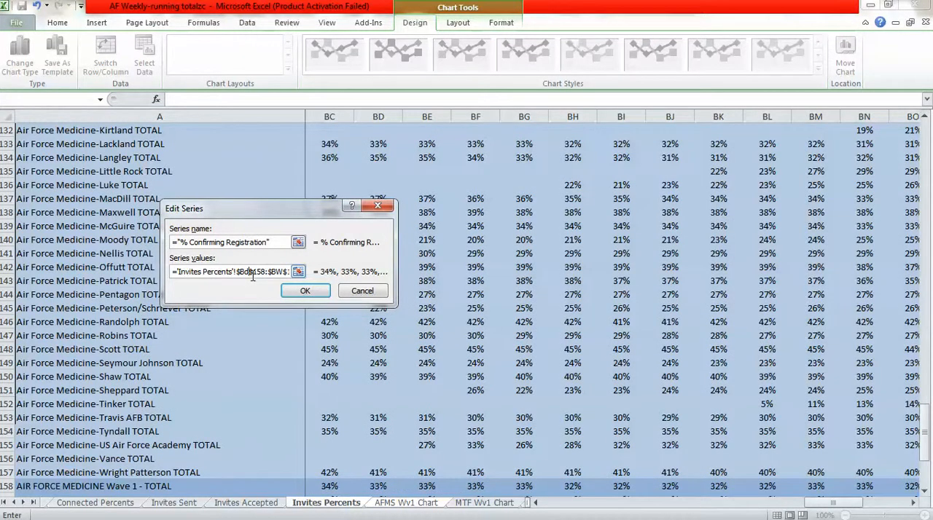
pyautogui.click(299, 292)
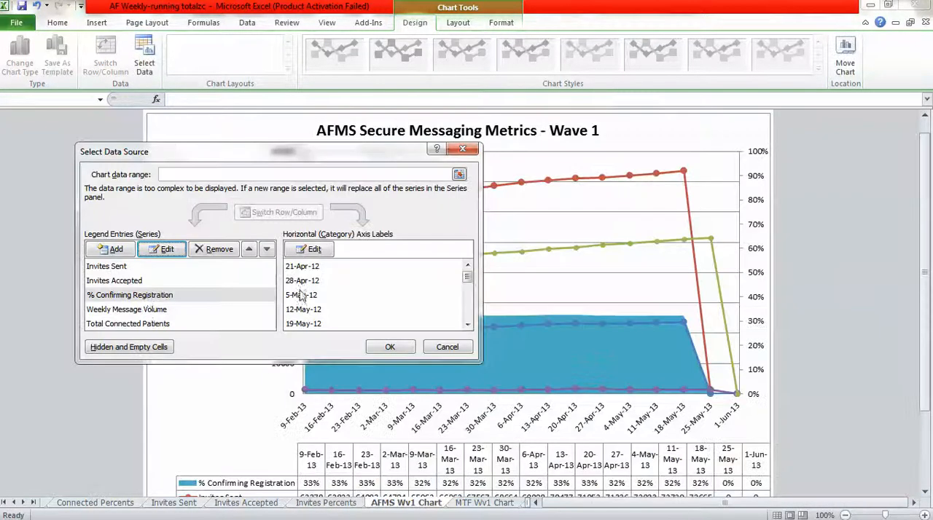
# Move the start of the Weekly Message Volume series values to column BD of the Incoming Message Volume sheet's Wave 1 total row.
pyautogui.click(150, 309)
pyautogui.click(166, 249)
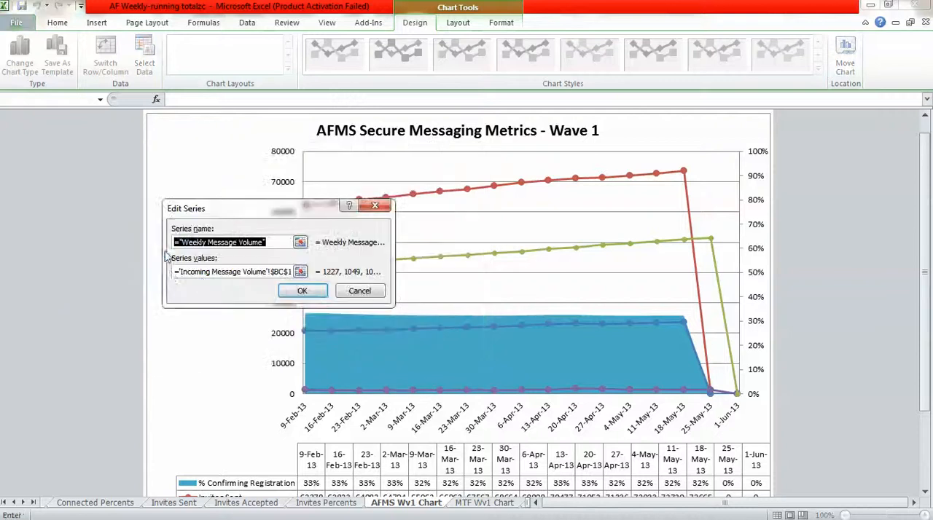
pyautogui.click(284, 272)
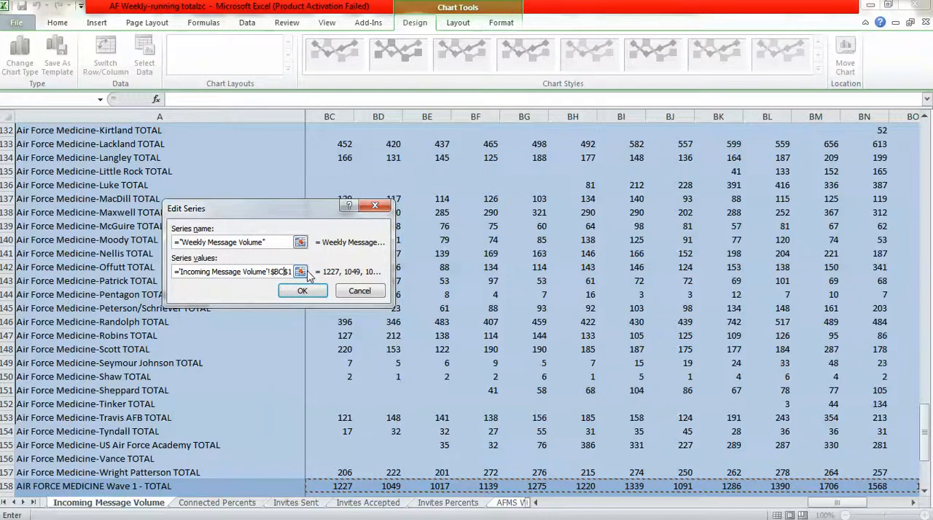
pyautogui.press('BackSpace')
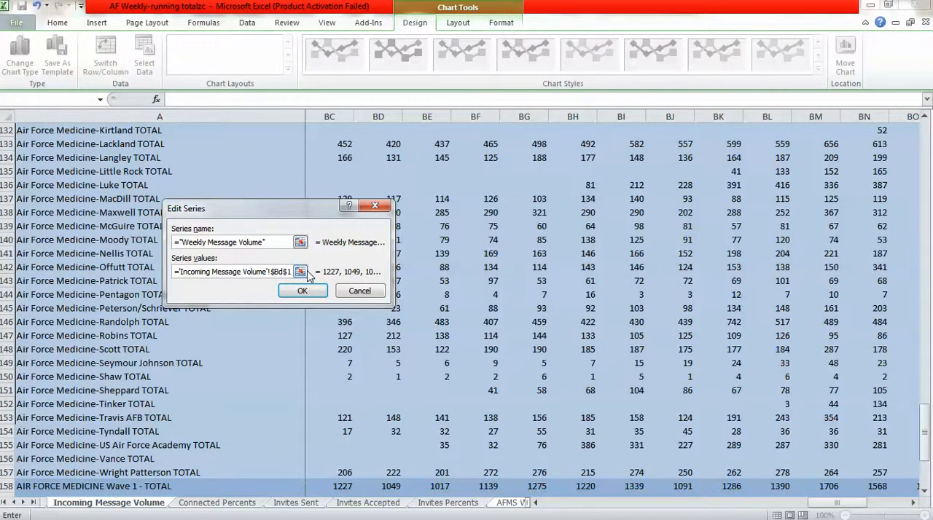
pyautogui.click(302, 291)
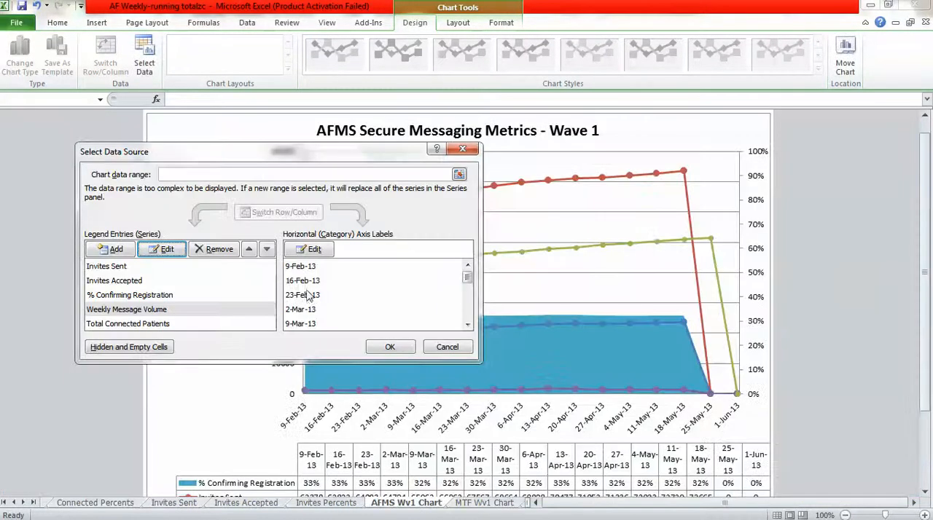
# Set the Total Connected Patients series values to ='Running Totals'!$BD$158:$BV$158.
pyautogui.click(124, 324)
pyautogui.click(161, 250)
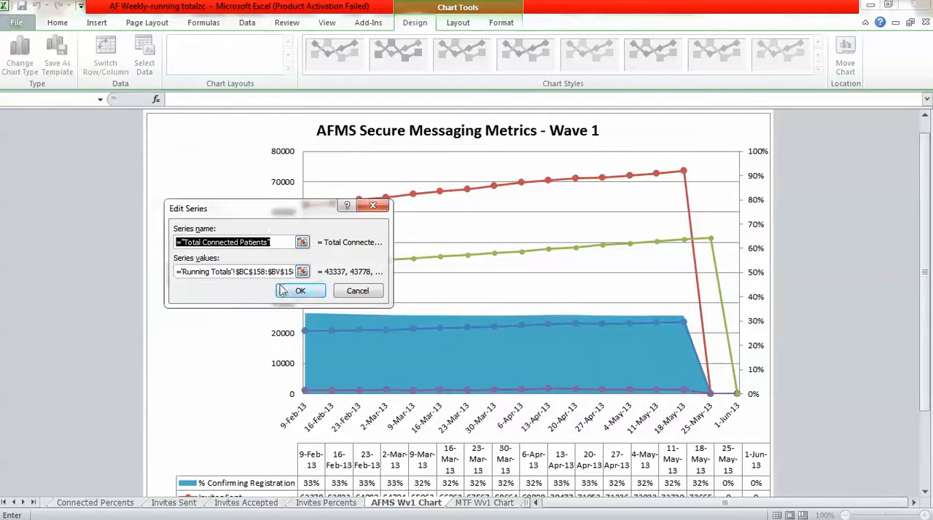
pyautogui.click(250, 274)
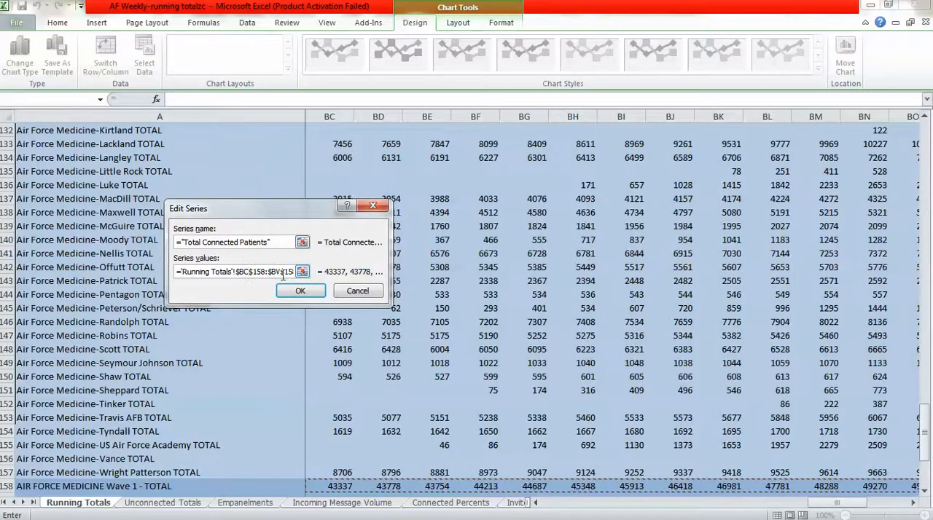
pyautogui.press('BackSpace')
pyautogui.write('d')
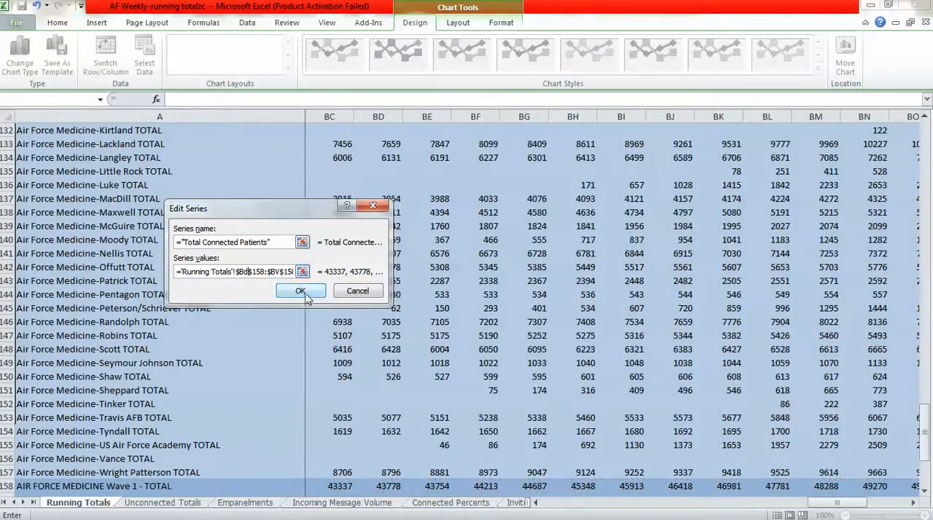
pyautogui.click(304, 292)
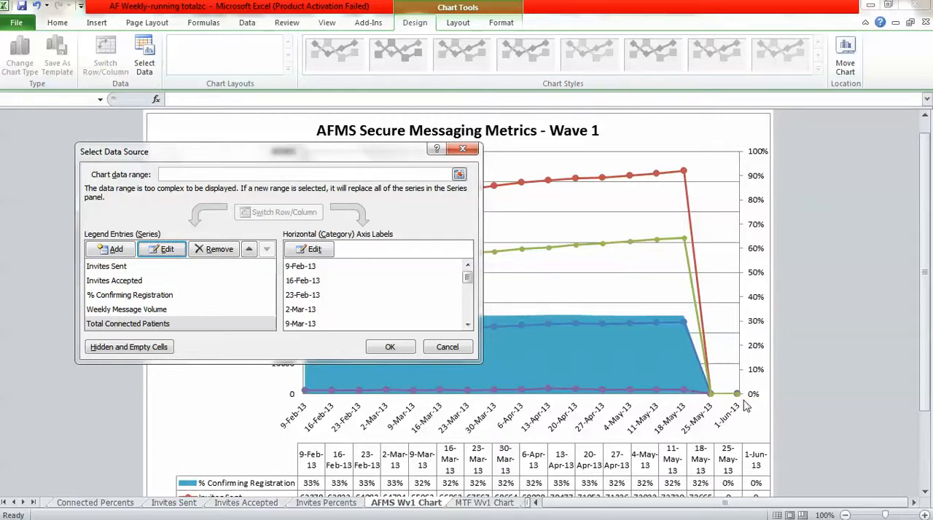
# Set the AFMS Wave 1 chart's horizontal axis label range to ='Running Totals'!$BD$3:$BS$3 and apply the data source changes.
pyautogui.click(308, 250)
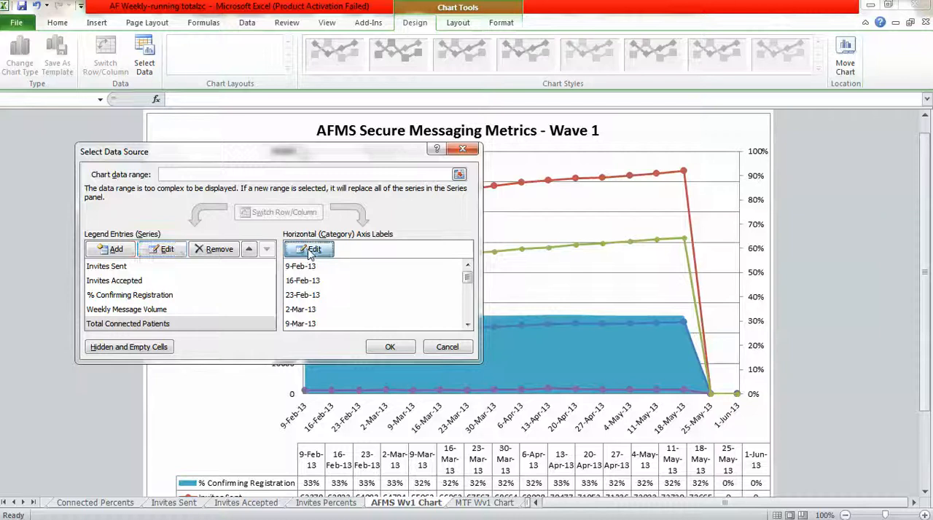
pyautogui.click(248, 261)
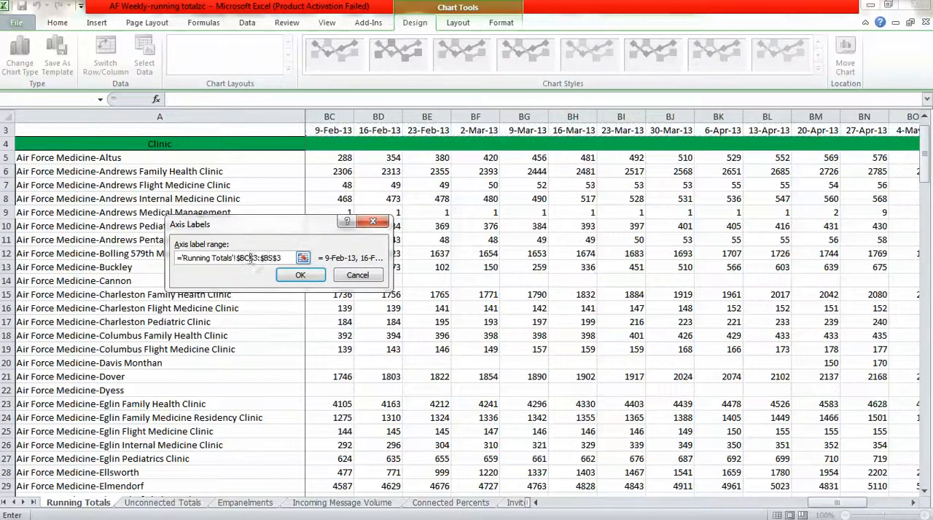
pyautogui.press('BackSpace')
pyautogui.write('d')
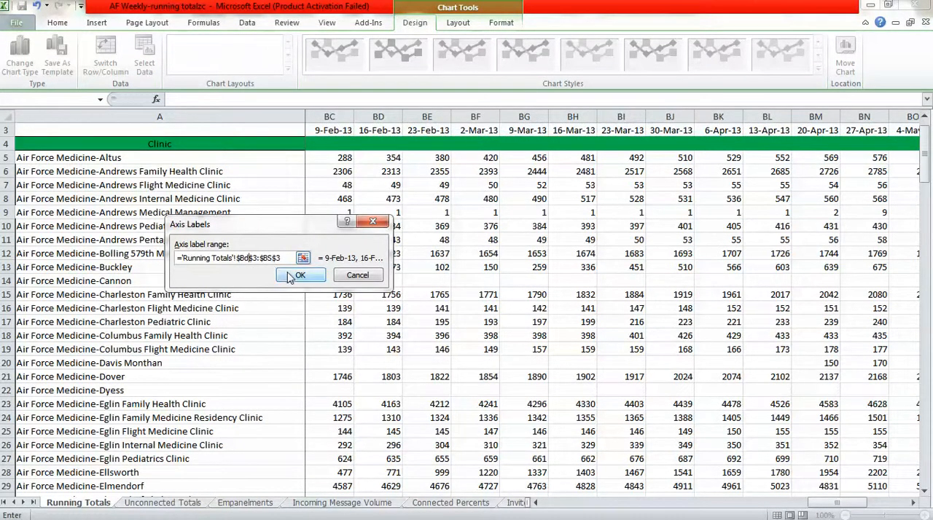
pyautogui.click(290, 277)
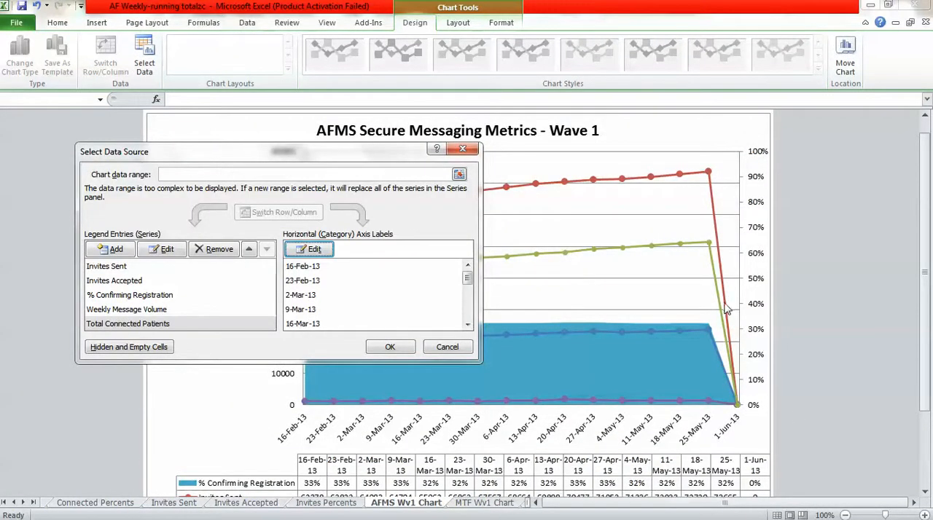
pyautogui.click(391, 347)
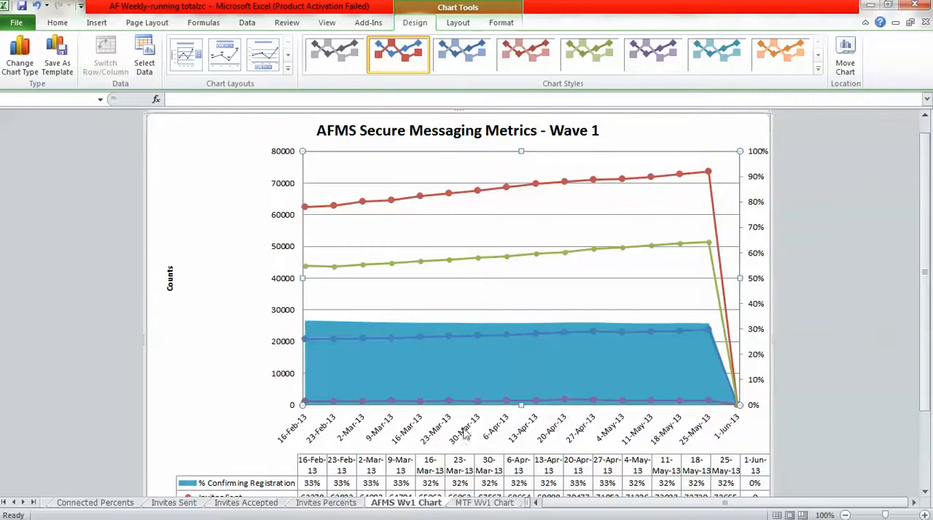
# On the MTF Wv1 Chart sheet, extend the horizontal axis label range from the Invites Percents sheet through 1-Jun-13.
pyautogui.click(466, 502)
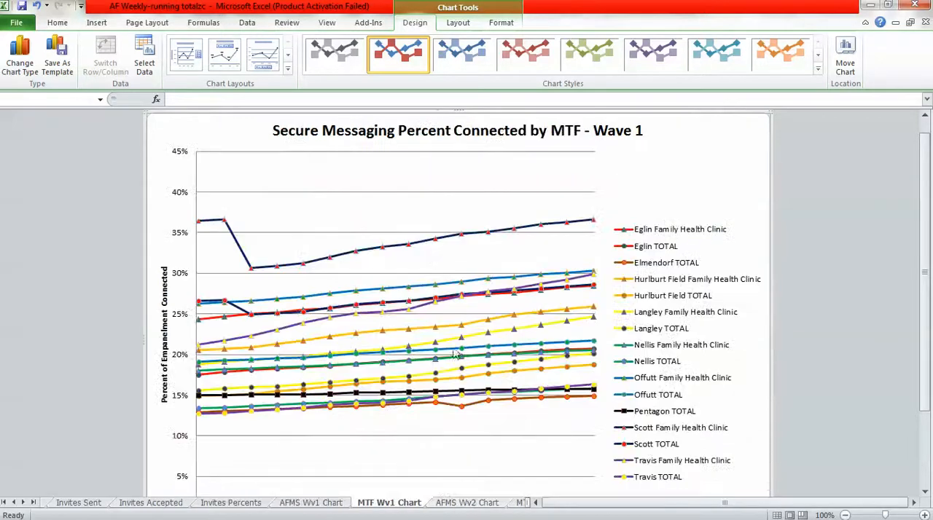
pyautogui.rightClick(429, 265)
pyautogui.click(475, 321)
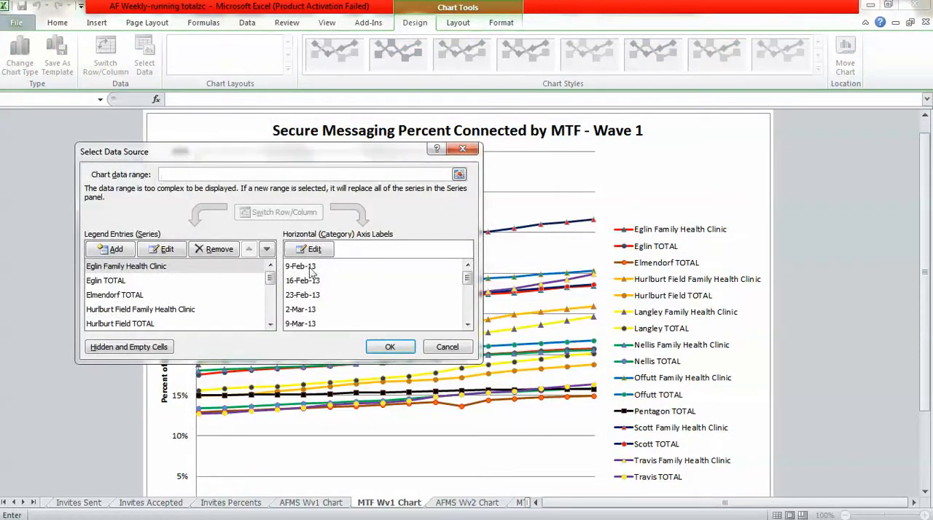
pyautogui.click(309, 249)
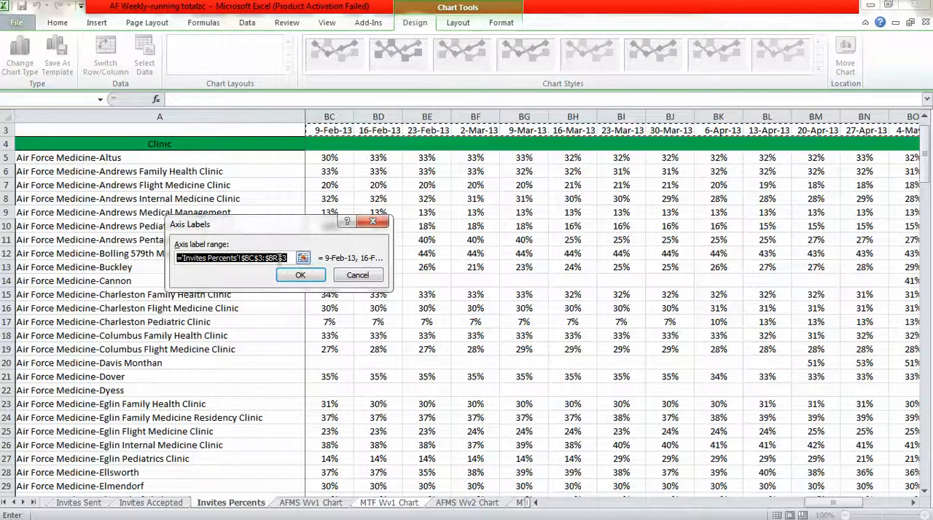
pyautogui.click(287, 259)
pyautogui.press('Left')
pyautogui.press('Left')
pyautogui.press('BackSpace')
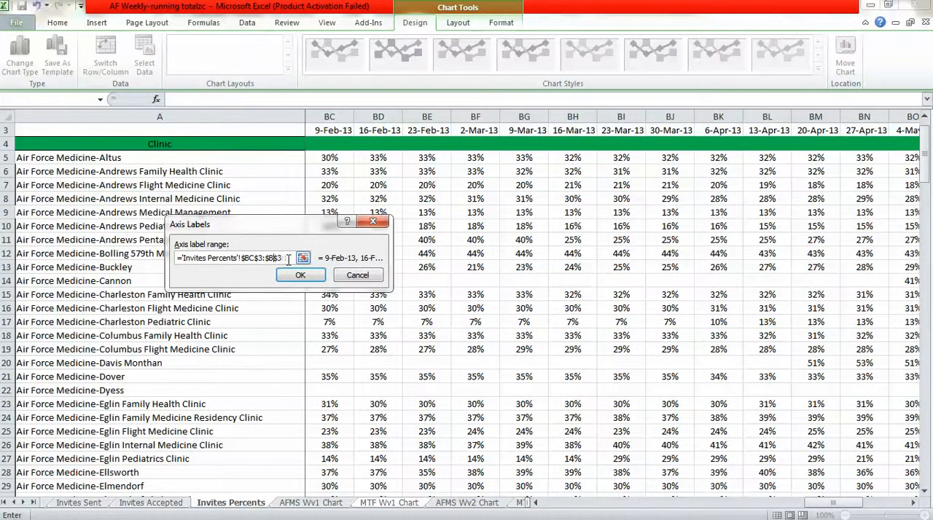
pyautogui.click(300, 275)
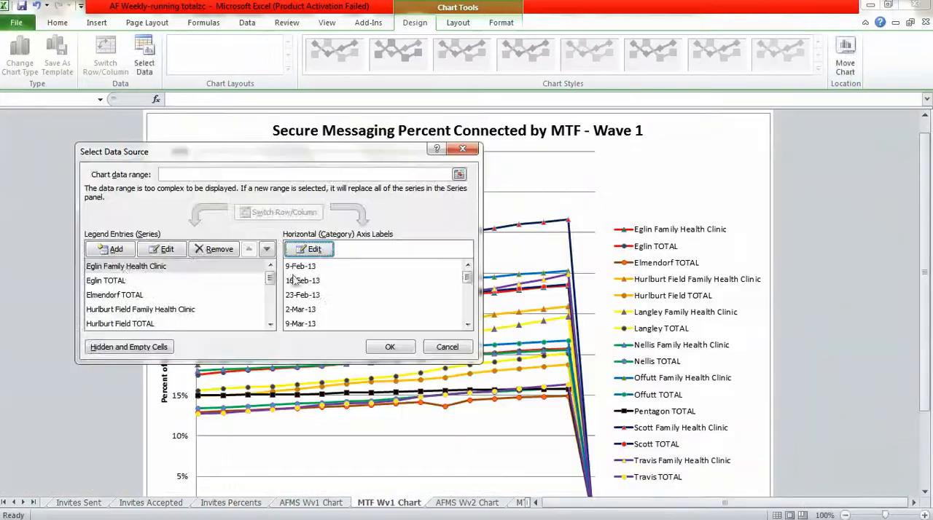
# Move the start of the Eglin Family Health Clinic series values to $BD$23 on the Connected Percents sheet and apply the changes.
pyautogui.click(125, 267)
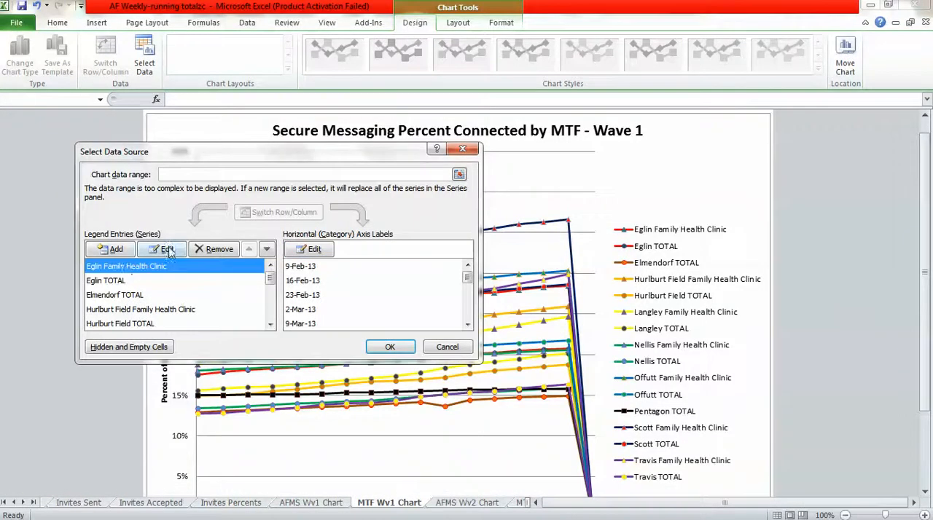
pyautogui.click(162, 250)
pyautogui.click(263, 271)
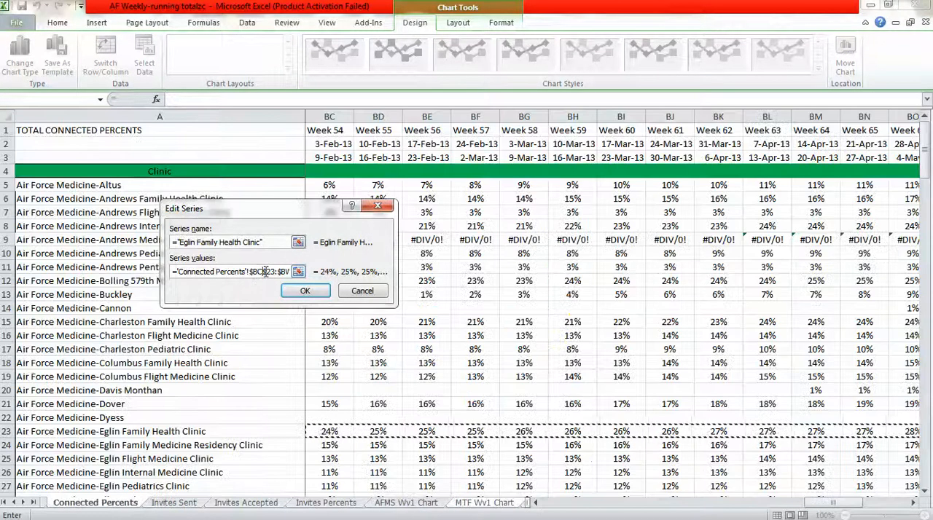
pyautogui.press('BackSpace')
pyautogui.write('d')
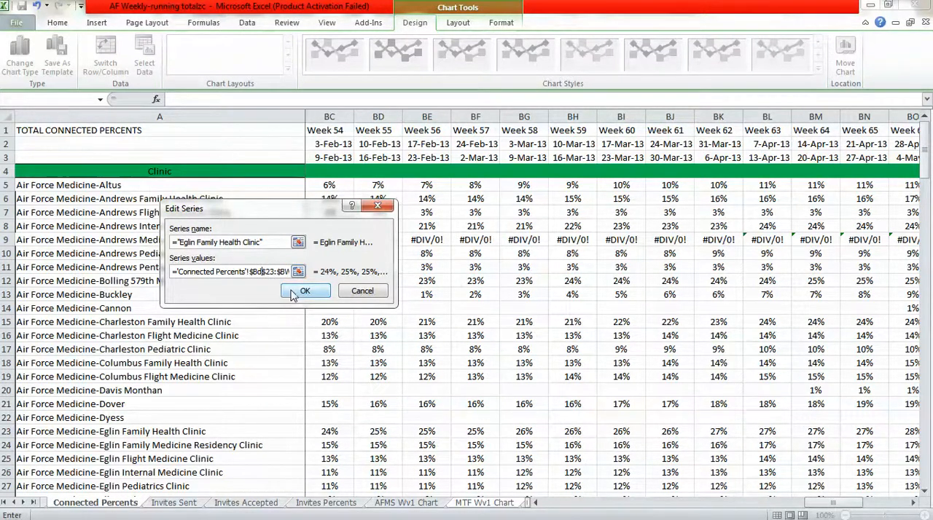
pyautogui.click(295, 293)
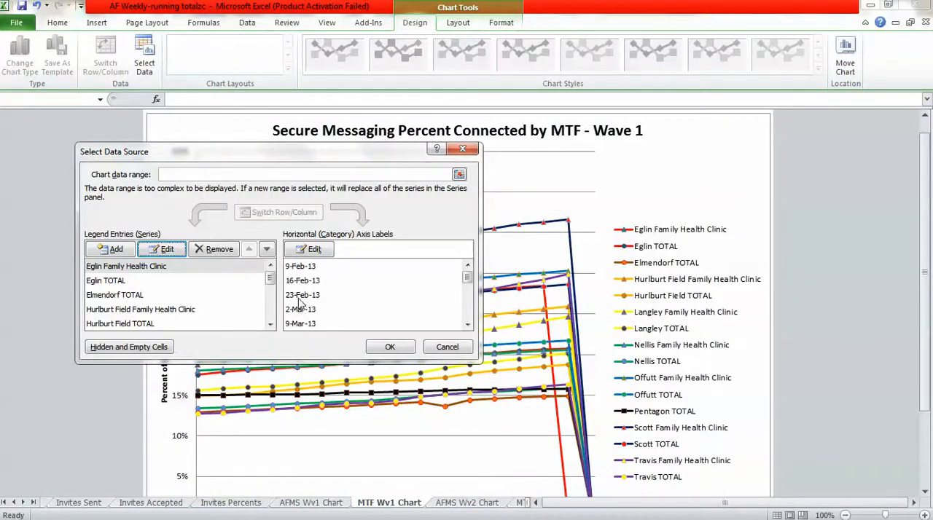
pyautogui.click(390, 347)
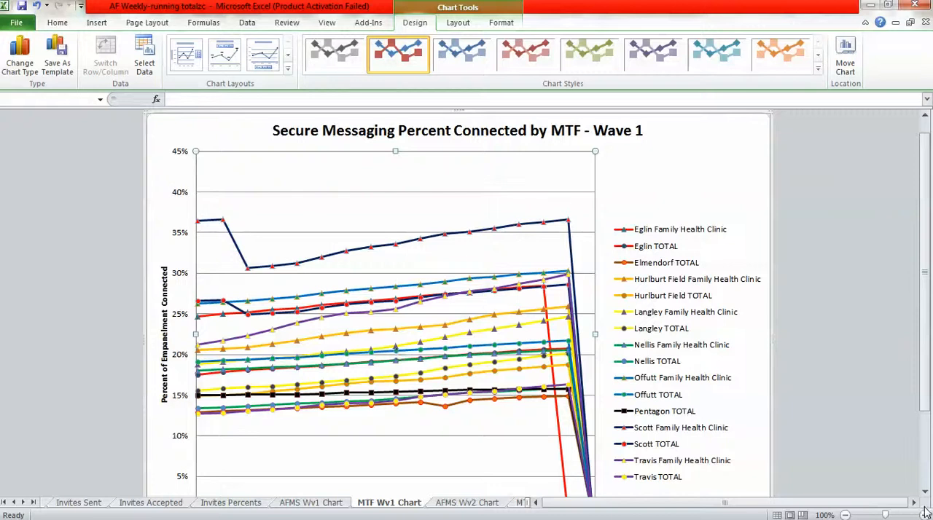
# Move the start of the MTF chart's Eglin TOTAL series values to $BD$121 on the Connected Percents sheet.
pyautogui.click(845, 515)
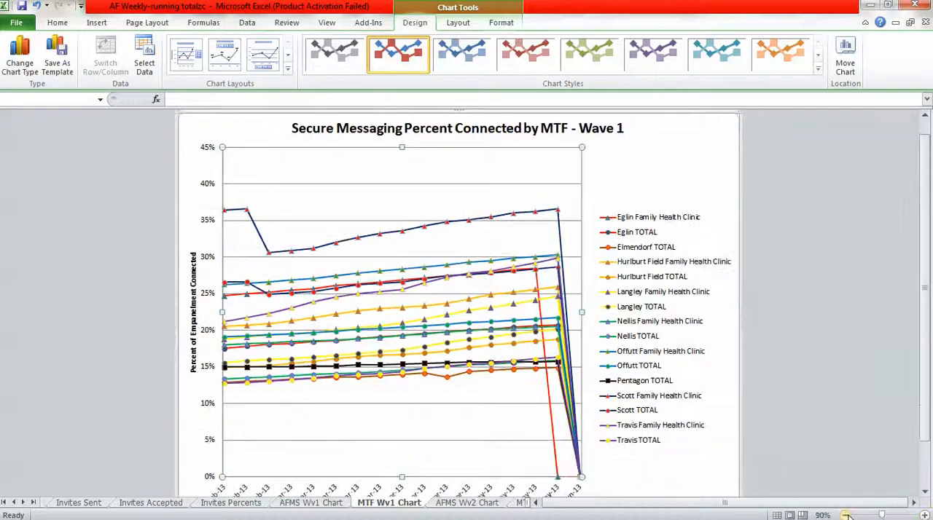
pyautogui.click(845, 515)
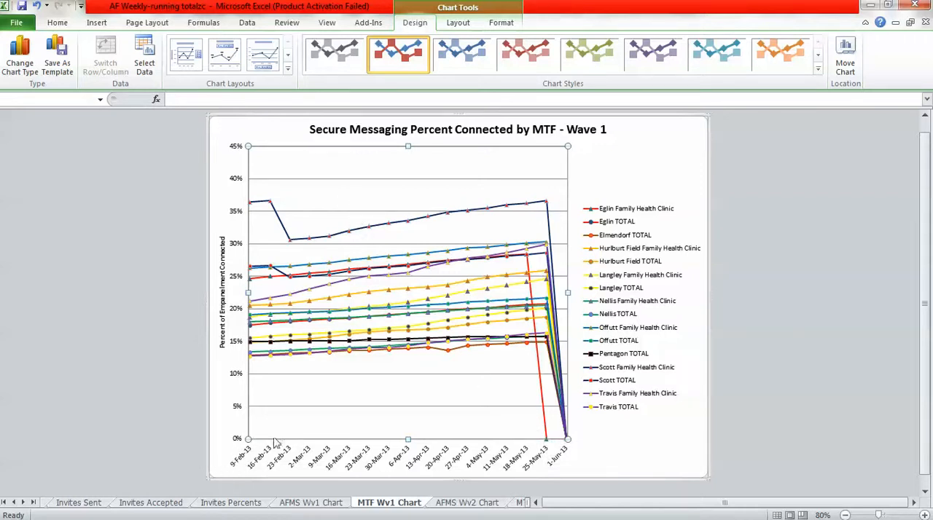
pyautogui.rightClick(416, 194)
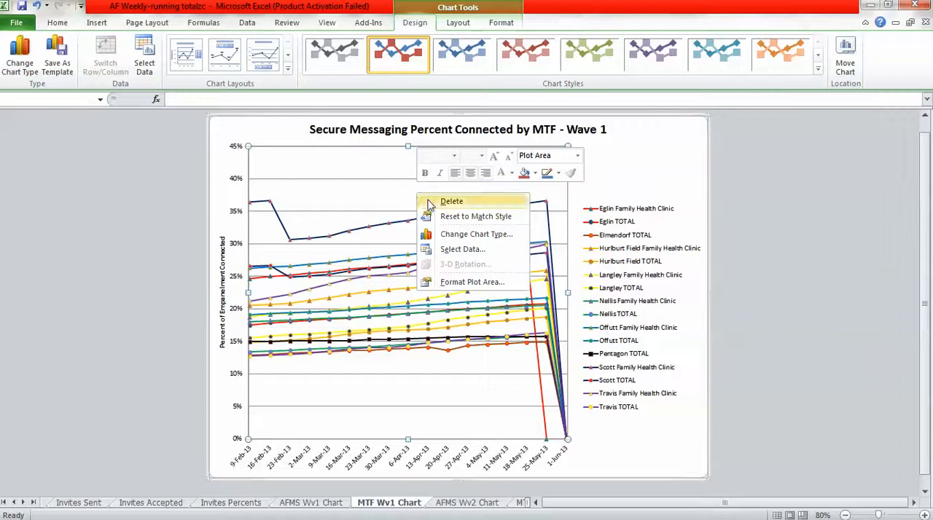
pyautogui.click(457, 251)
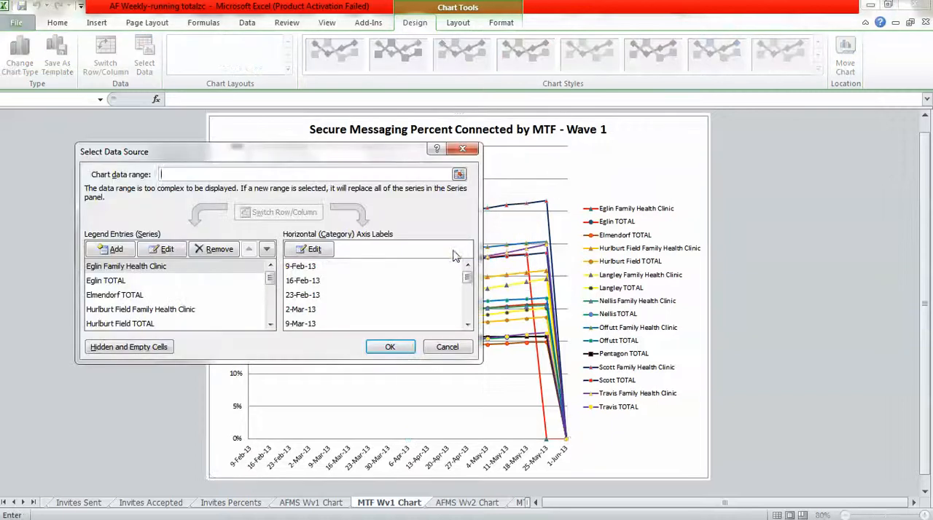
pyautogui.click(99, 281)
pyautogui.click(158, 251)
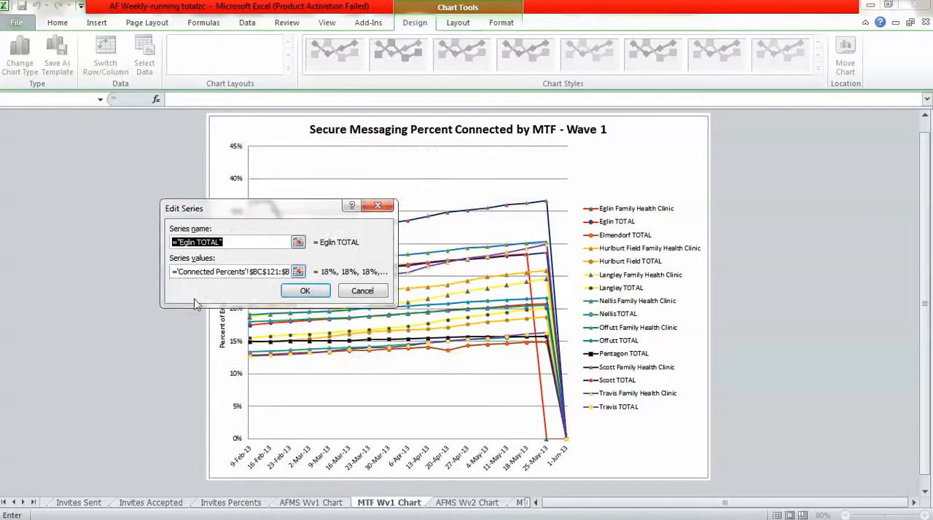
pyautogui.click(265, 274)
pyautogui.press('BackSpace')
pyautogui.write('d')
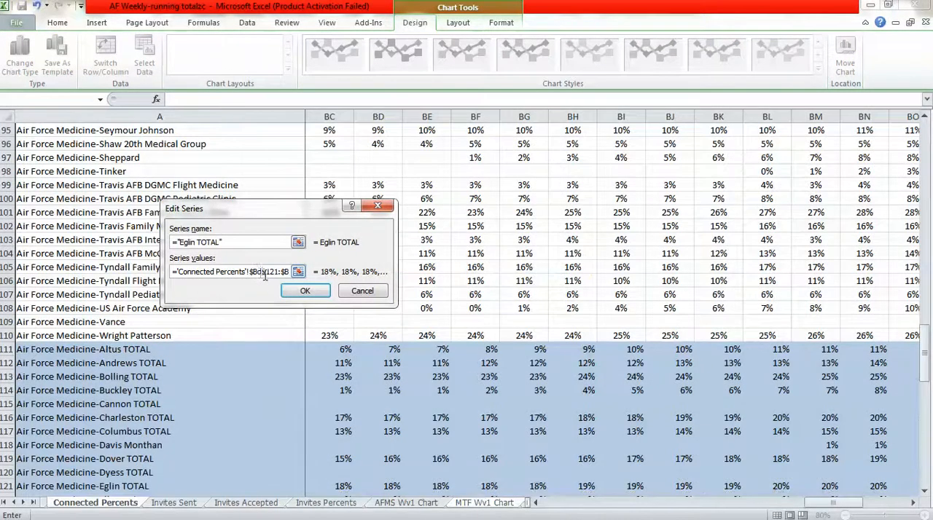
pyautogui.click(305, 291)
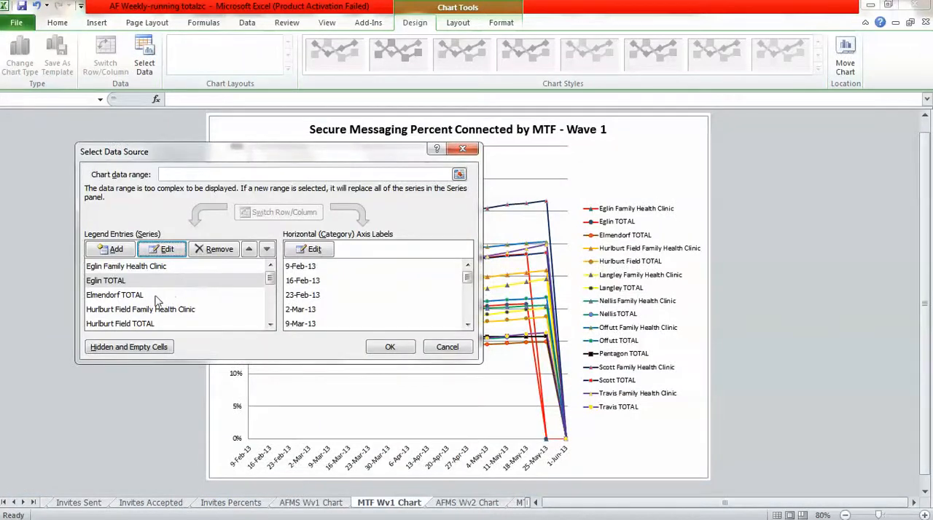
# Move the start of the Elmendorf TOTAL series values to $BD$123 on the Connected Percents sheet and apply the edit.
pyautogui.click(156, 295)
pyautogui.click(162, 249)
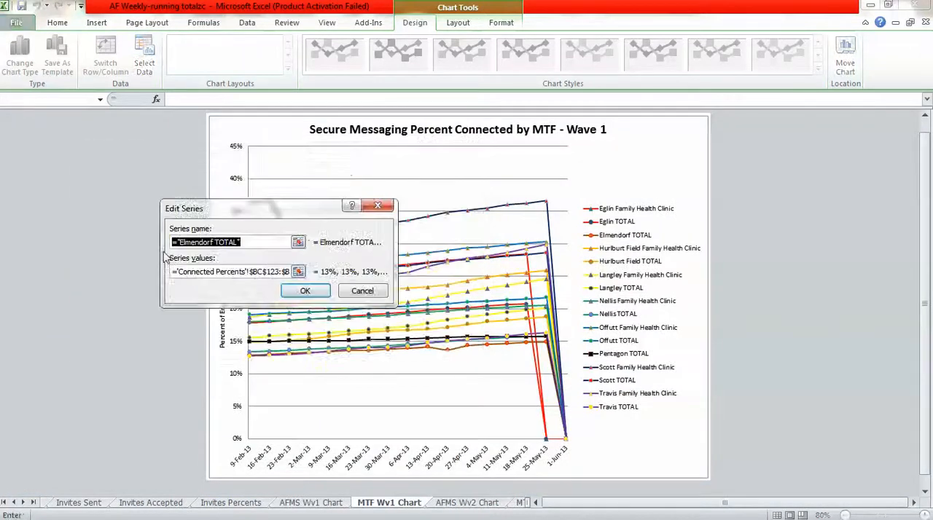
pyautogui.click(264, 272)
pyautogui.press('BackSpace')
pyautogui.write('d')
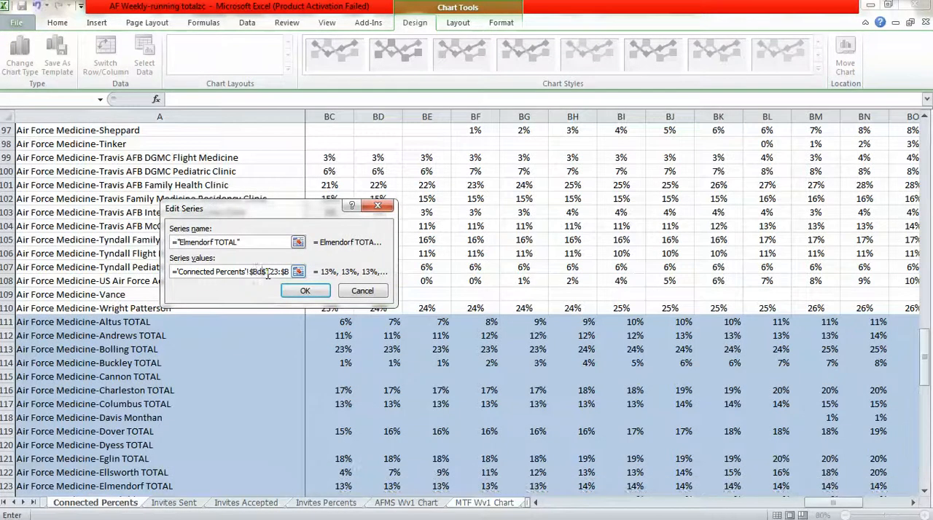
pyautogui.click(304, 291)
# Move the start of the Hurlburt Field Family Health Clinic series values to $BD$37 on the Connected Percents sheet.
pyautogui.click(135, 310)
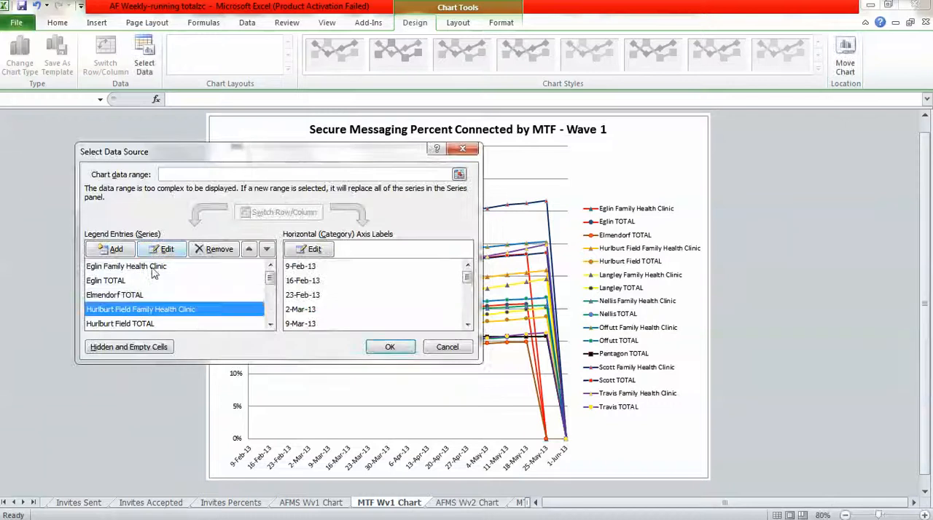
pyautogui.click(162, 250)
pyautogui.click(262, 271)
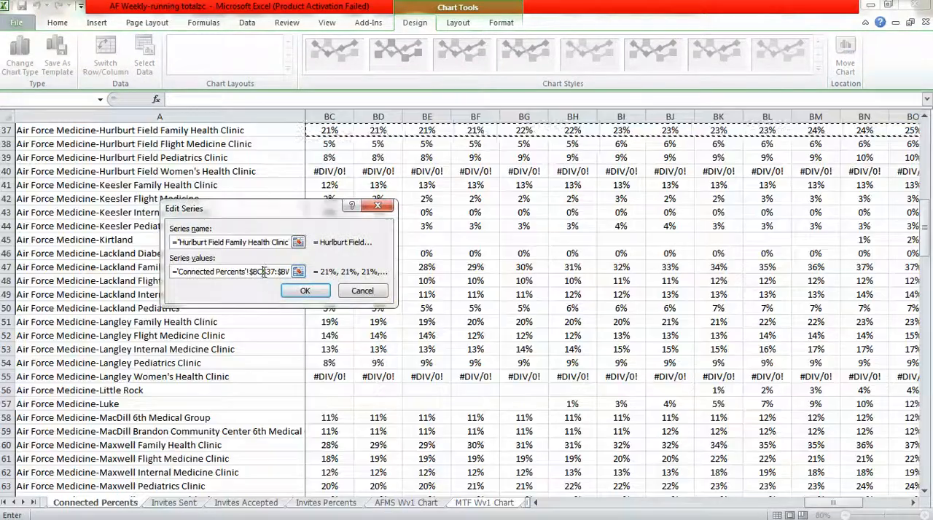
pyautogui.press('BackSpace')
pyautogui.write('d')
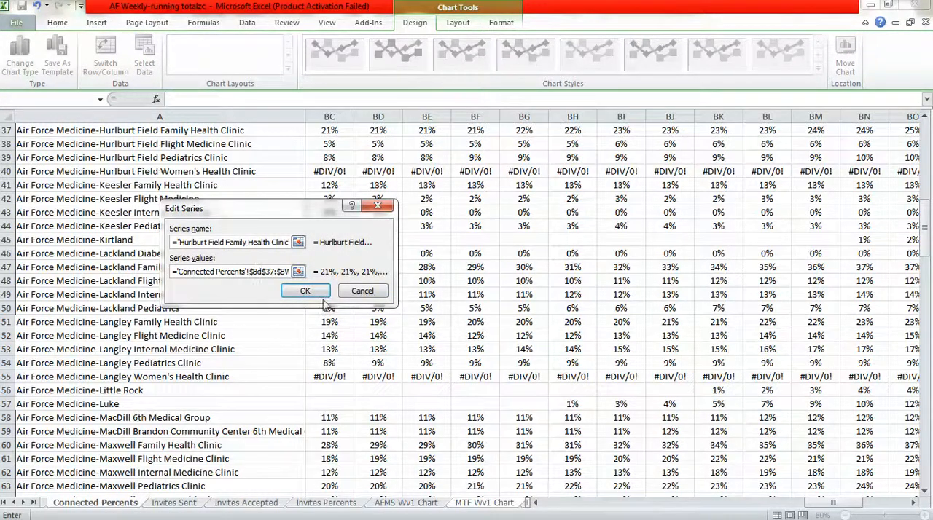
pyautogui.click(305, 291)
# Move the start of the Hurlburt Field TOTAL series values to $BD$130 on the Connected Percents sheet.
pyautogui.click(135, 324)
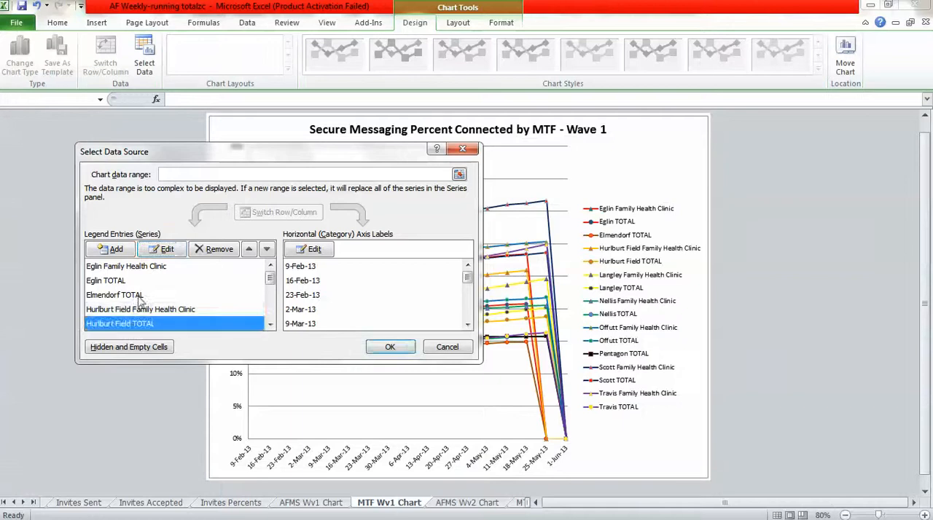
pyautogui.click(162, 250)
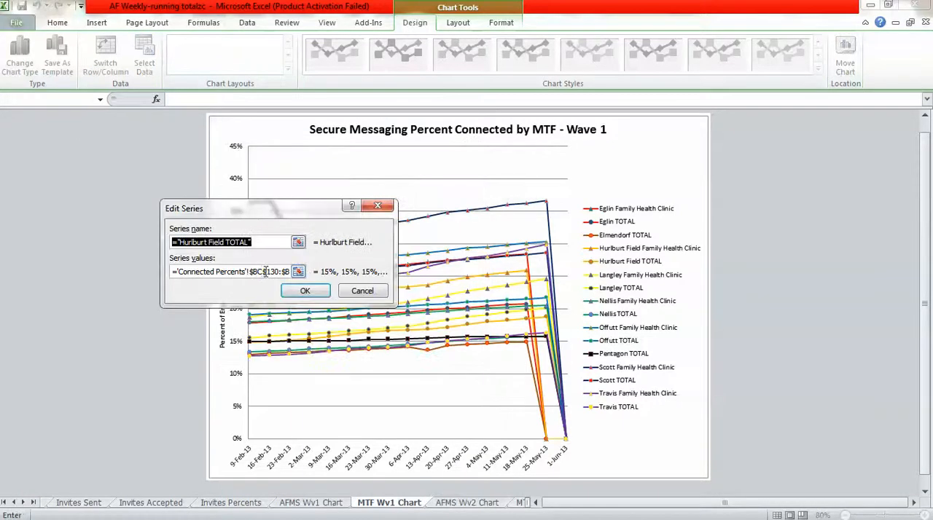
pyautogui.click(266, 271)
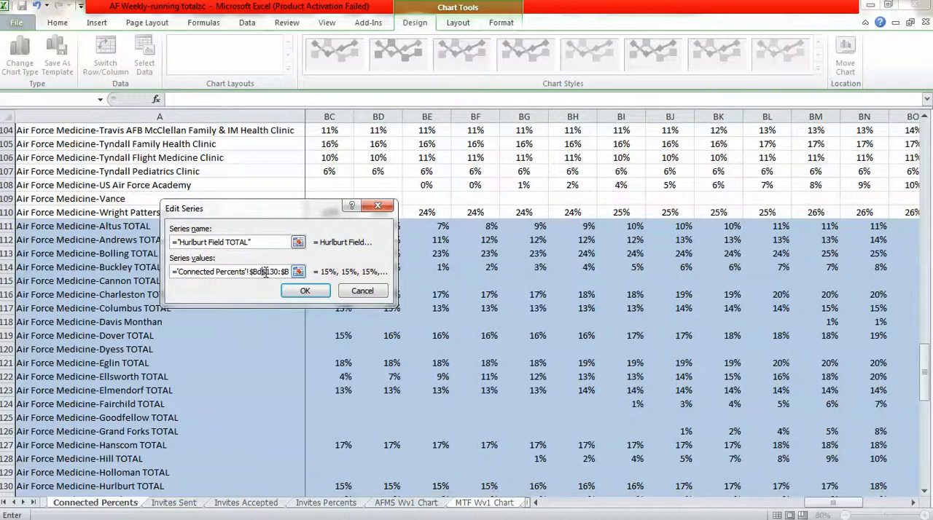
pyautogui.click(305, 291)
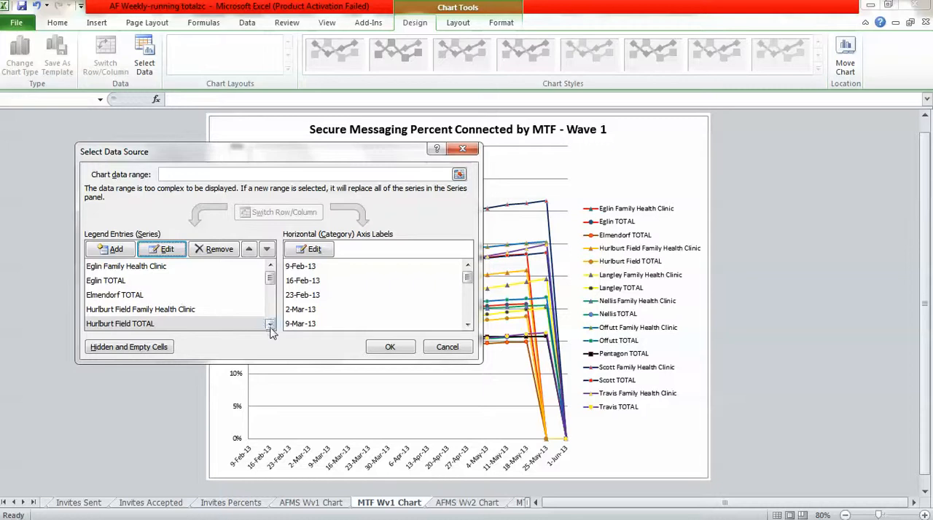
# Move the start of the Langley Family Health Clinic series values to $BD$51 on the Connected Percents sheet.
pyautogui.click(270, 324)
pyautogui.click(139, 326)
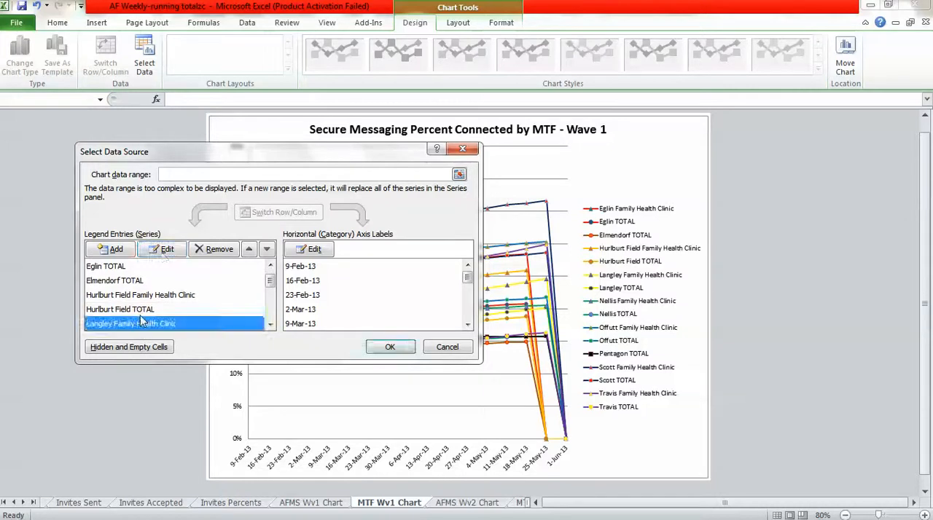
pyautogui.click(162, 249)
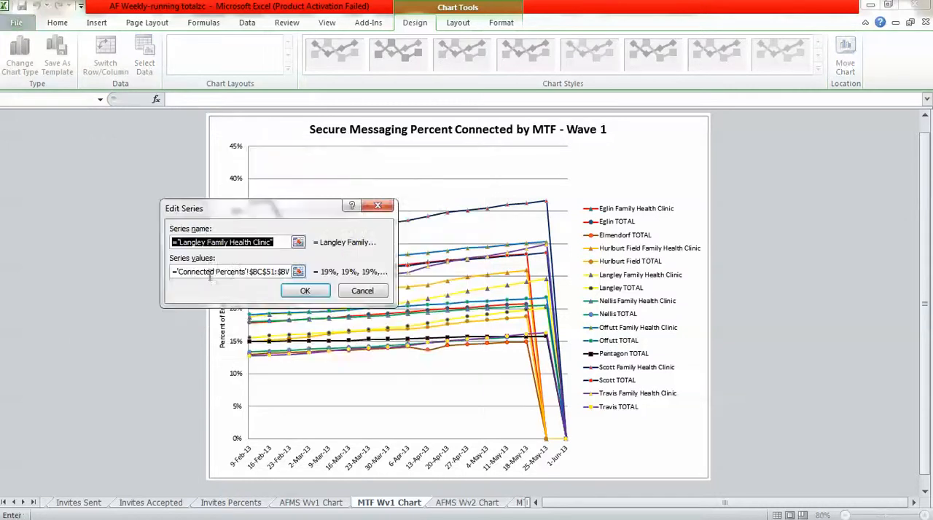
pyautogui.click(264, 272)
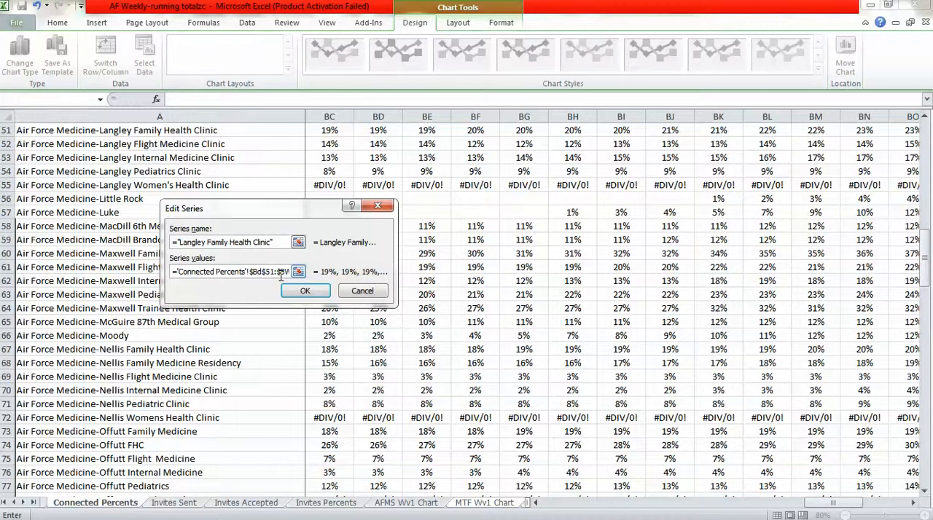
pyautogui.click(305, 291)
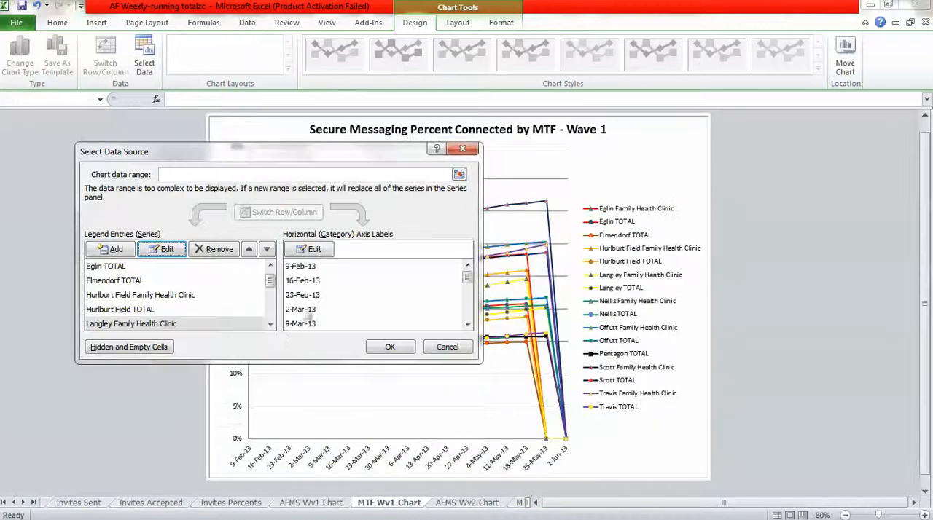
# Move the start of the Langley TOTAL series values to $BD$134 on the Connected Percents sheet.
pyautogui.click(271, 326)
pyautogui.click(117, 327)
pyautogui.click(162, 250)
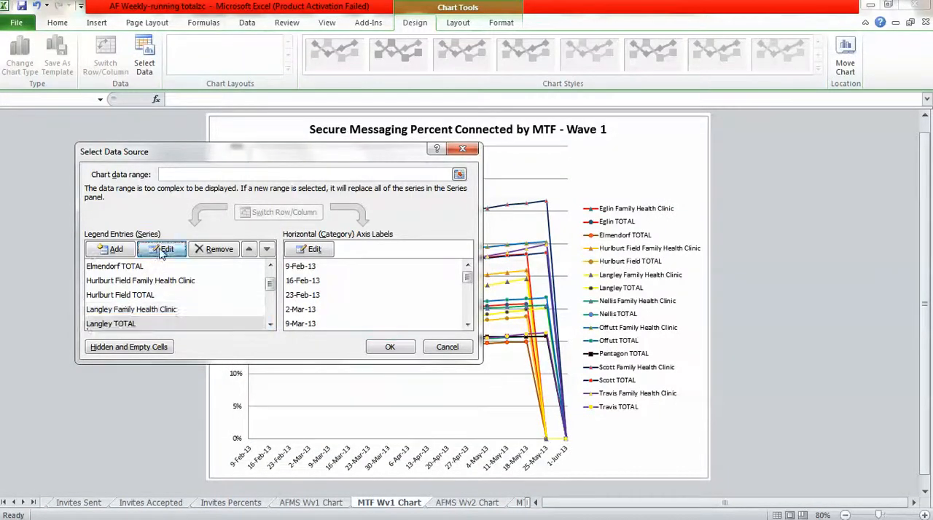
pyautogui.click(263, 272)
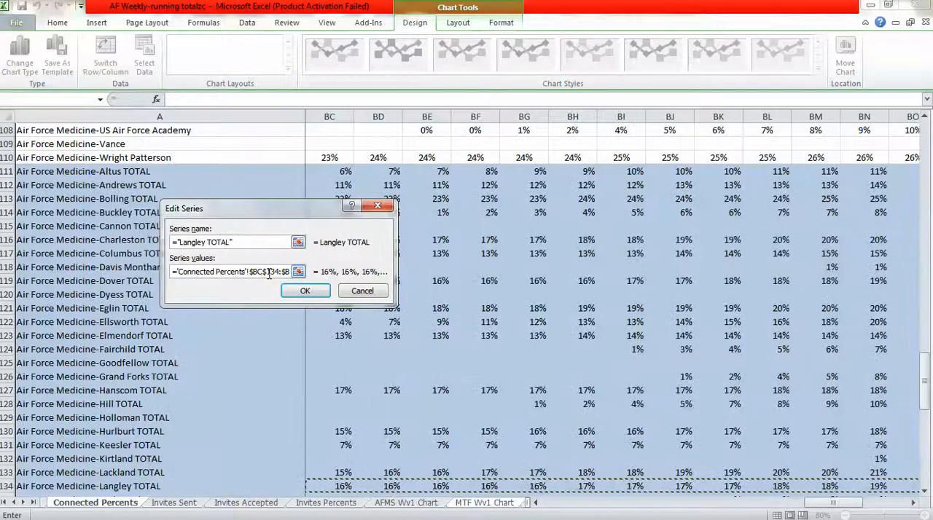
pyautogui.click(293, 292)
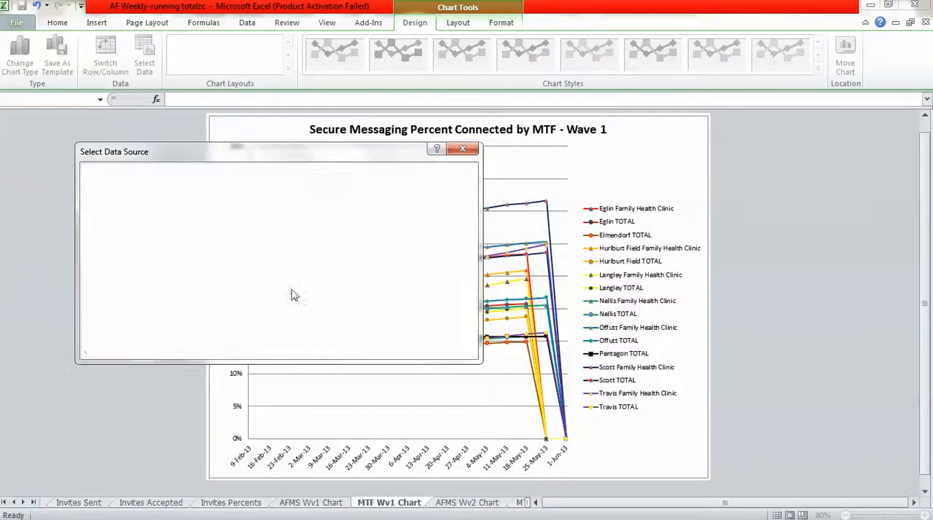
# Move the start of the Nellis Family Health Clinic series values to $BD$67 on the Connected Percents sheet.
pyautogui.click(270, 325)
pyautogui.click(138, 326)
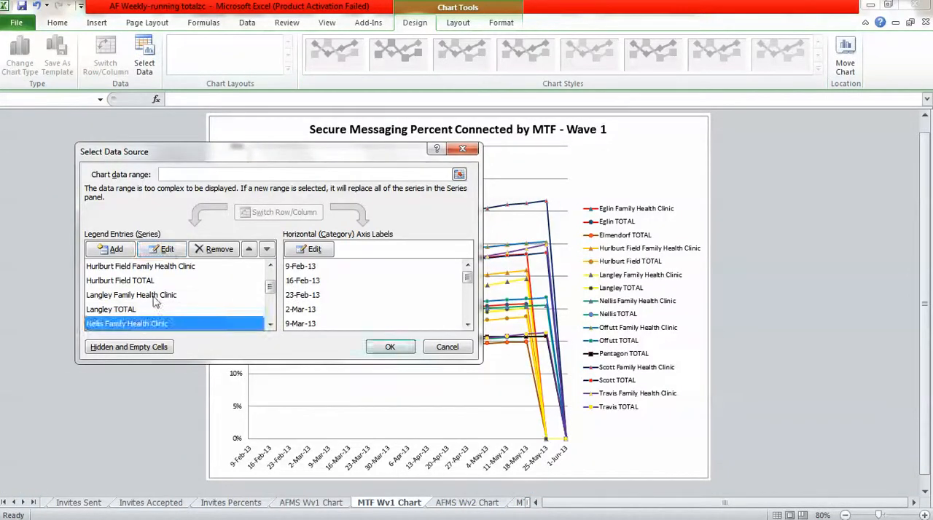
pyautogui.click(167, 251)
pyautogui.click(262, 271)
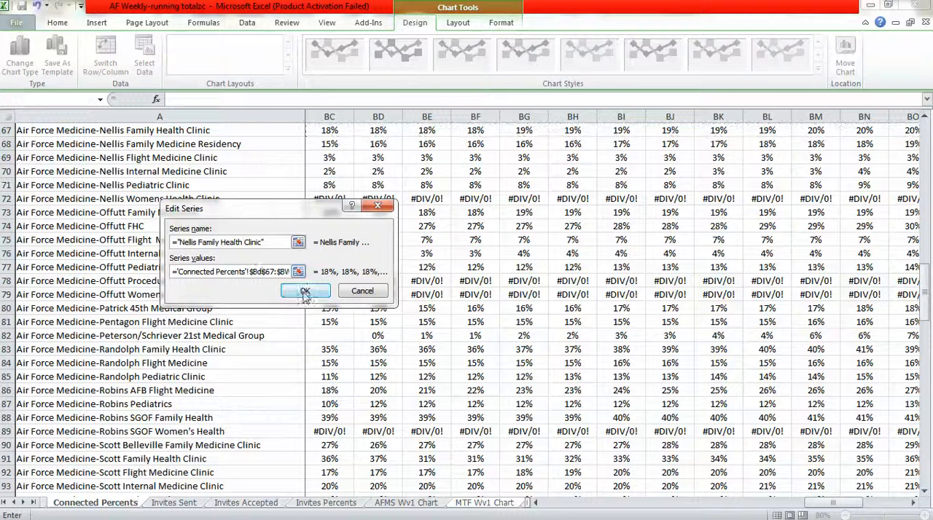
pyautogui.click(305, 290)
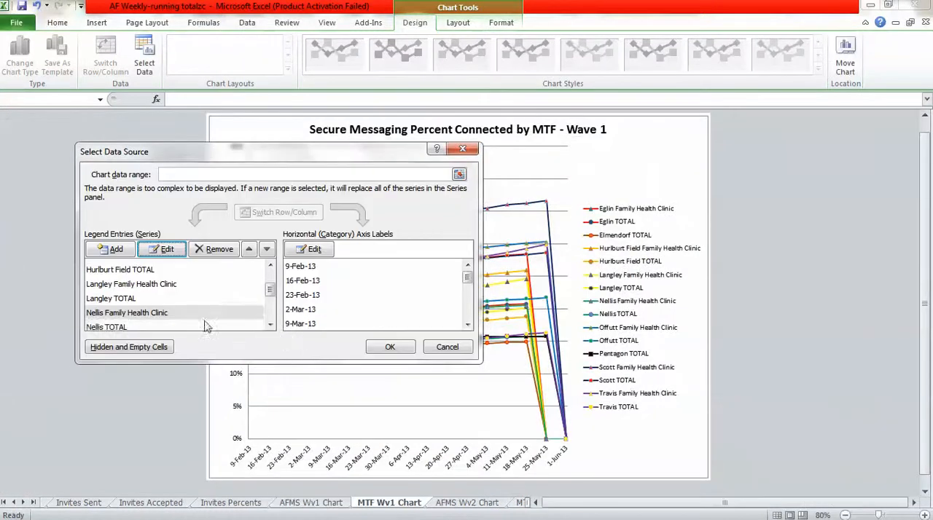
# Move the start of the Nellis TOTAL series values to $BD$141 on the Connected Percents sheet.
pyautogui.click(120, 328)
pyautogui.click(167, 250)
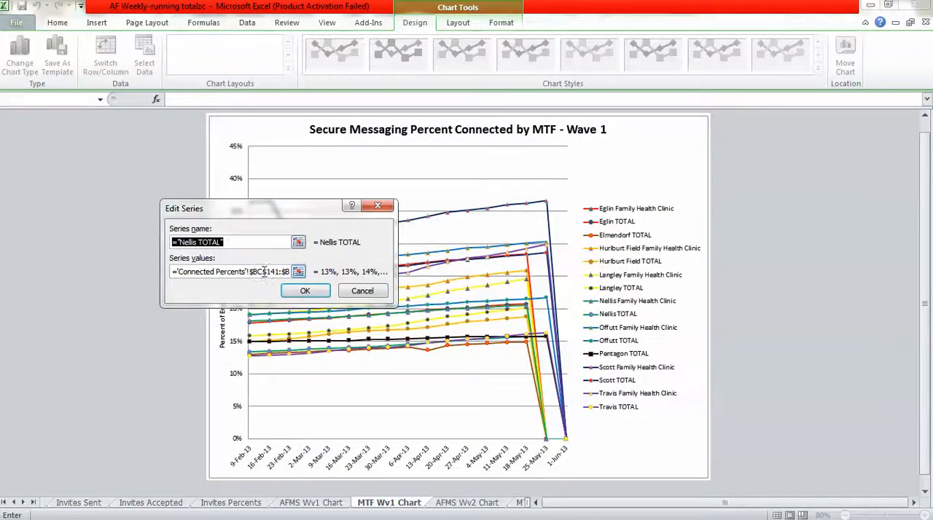
pyautogui.click(262, 271)
pyautogui.press('BackSpace')
pyautogui.write('d')
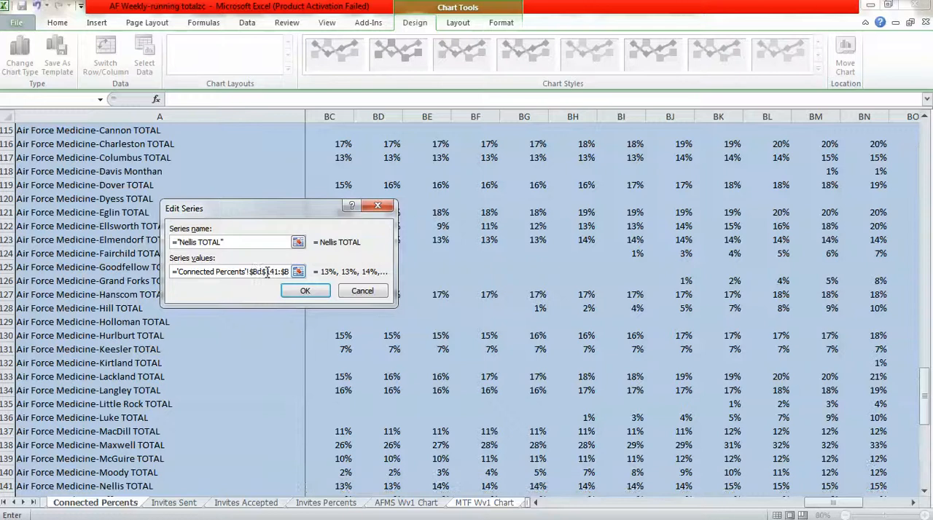
pyautogui.click(299, 292)
# Move the start of the Offutt Family Health Clinic series values to $BD$74 on the Connected Percents sheet.
pyautogui.click(270, 325)
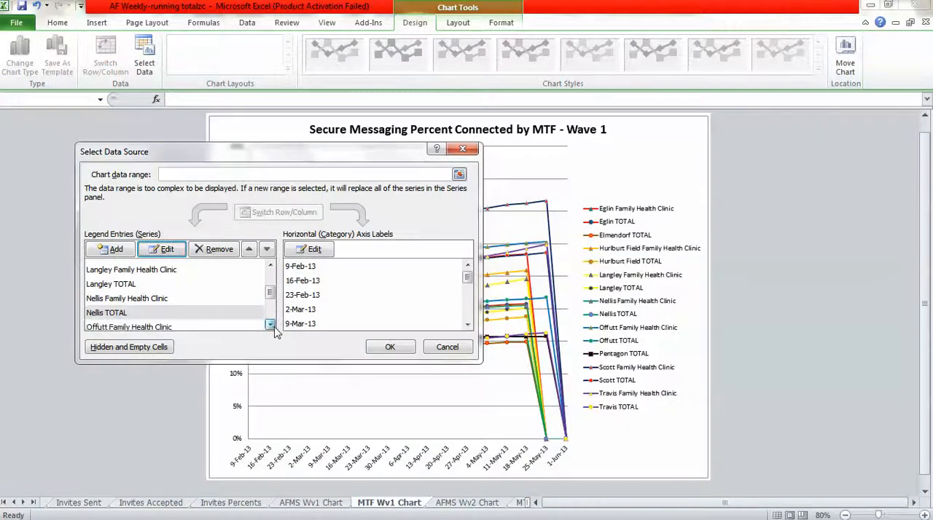
pyautogui.click(121, 329)
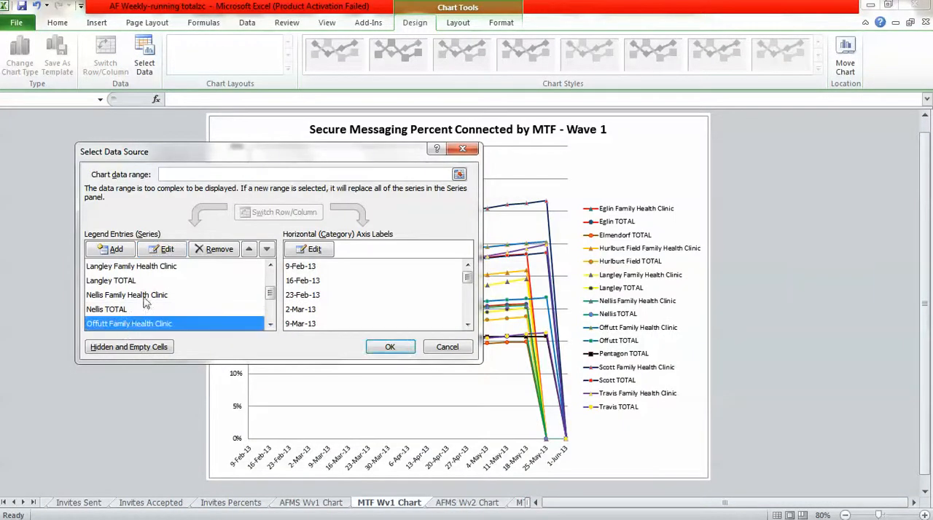
pyautogui.click(163, 249)
pyautogui.click(264, 270)
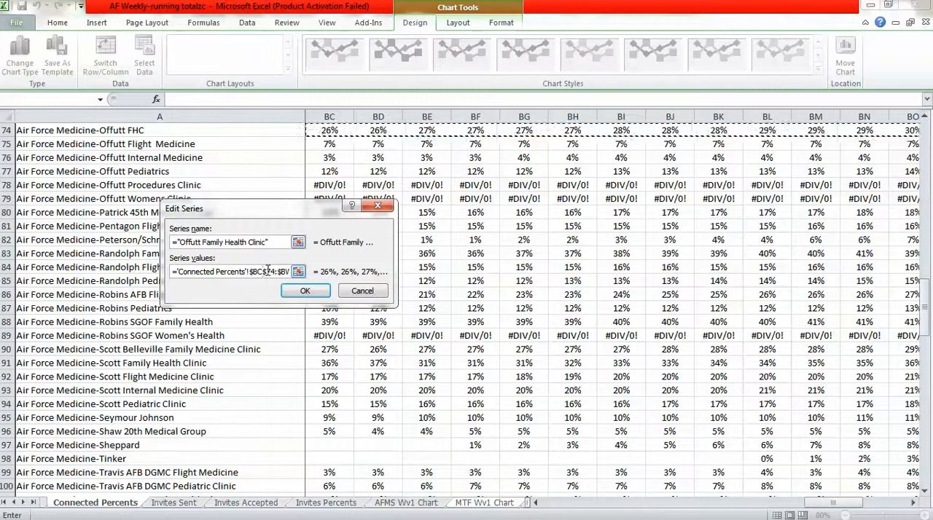
pyautogui.click(286, 290)
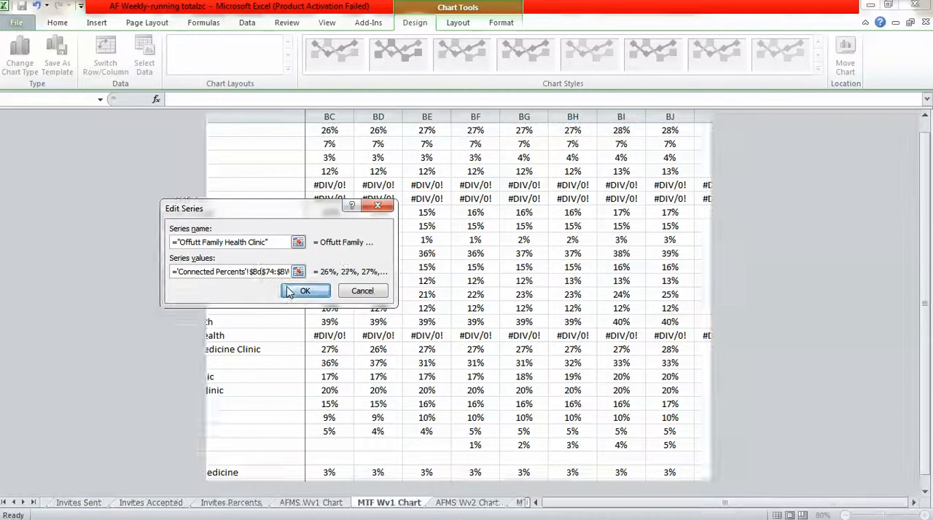
# Move the start of the Offutt TOTAL series values to $BD$142 on the Connected Percents sheet.
pyautogui.click(269, 325)
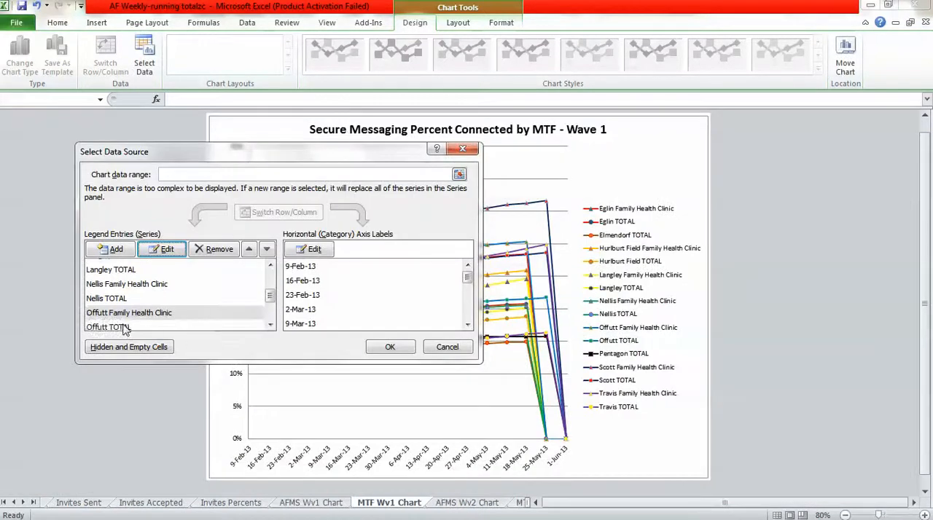
pyautogui.click(125, 327)
pyautogui.click(162, 249)
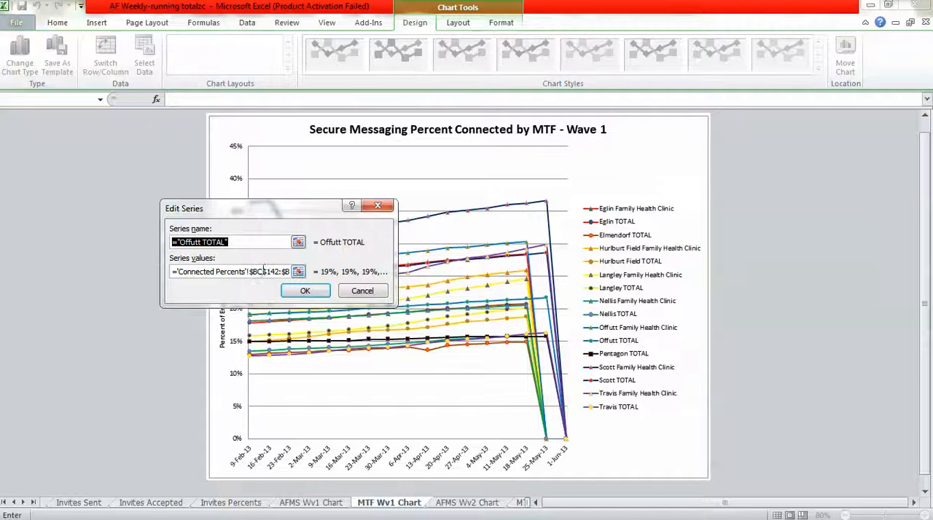
pyautogui.click(264, 270)
pyautogui.press('BackSpace')
pyautogui.write('d')
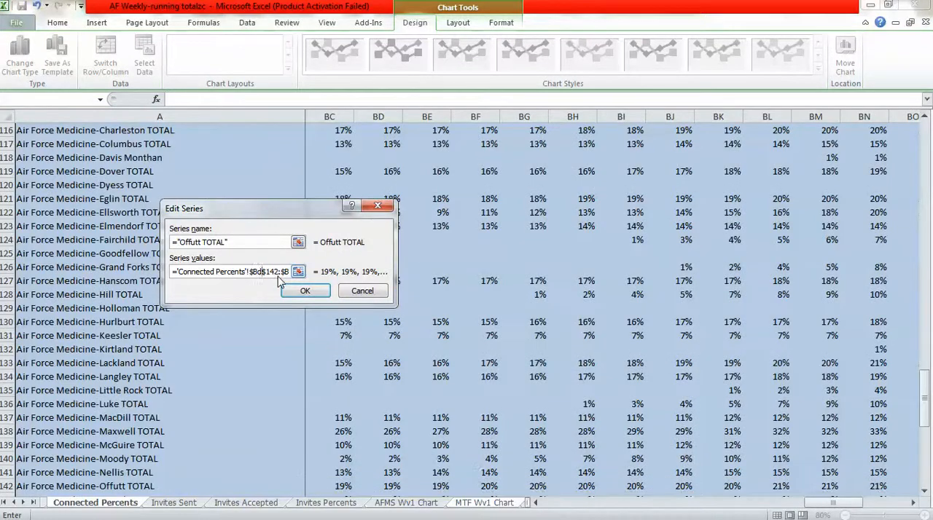
pyautogui.click(304, 291)
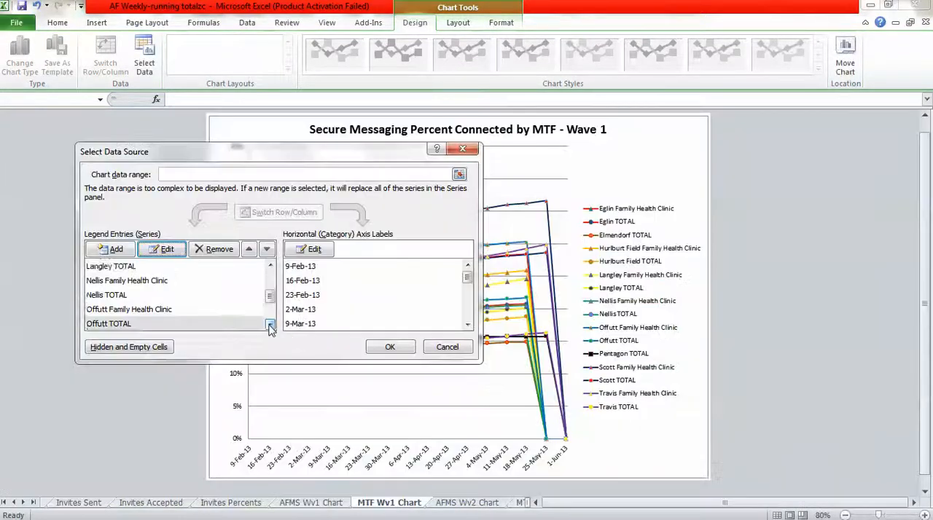
# Move the start of the Pentagon TOTAL series values to $BD$81 on the Connected Percents sheet.
pyautogui.click(271, 325)
pyautogui.click(126, 327)
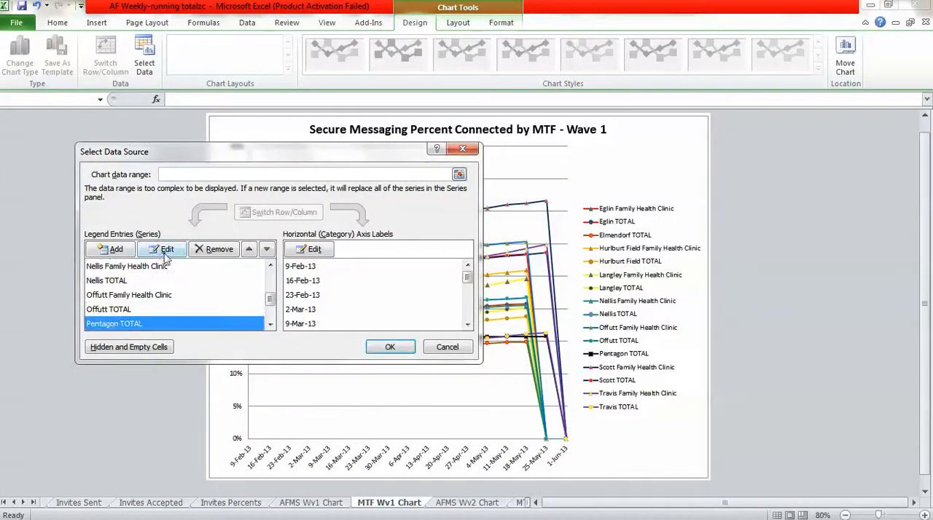
pyautogui.click(162, 249)
pyautogui.click(261, 272)
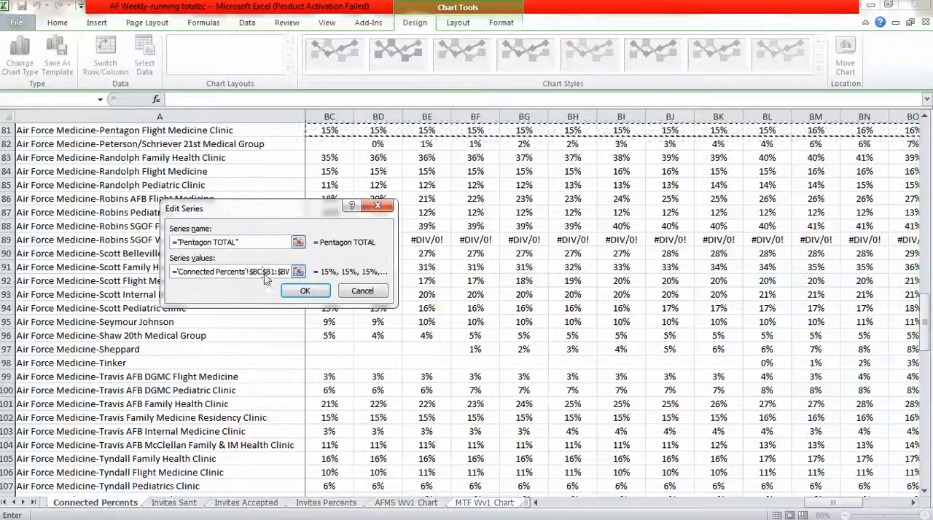
pyautogui.press('BackSpace')
pyautogui.write('d')
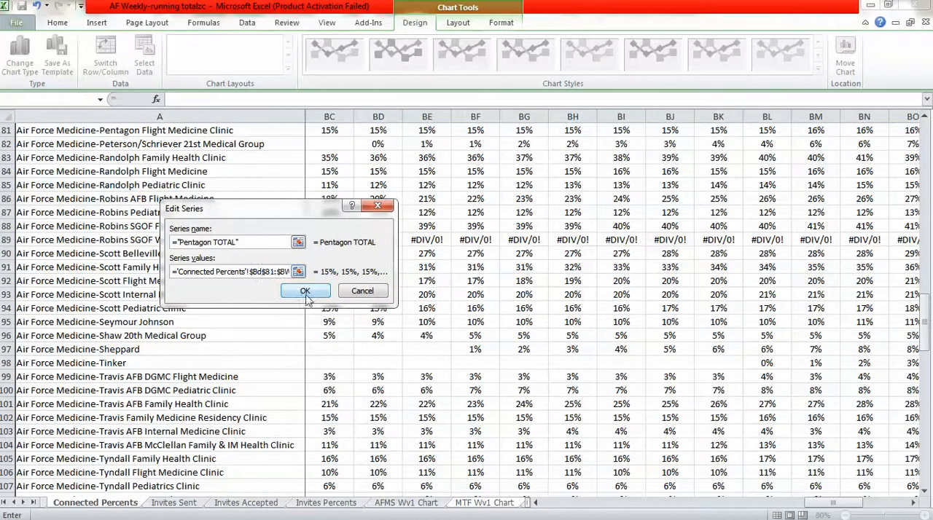
pyautogui.click(304, 290)
# Move the start of the Scott Family Health Clinic series values to $BD$91 on the Connected Percents sheet.
pyautogui.click(271, 326)
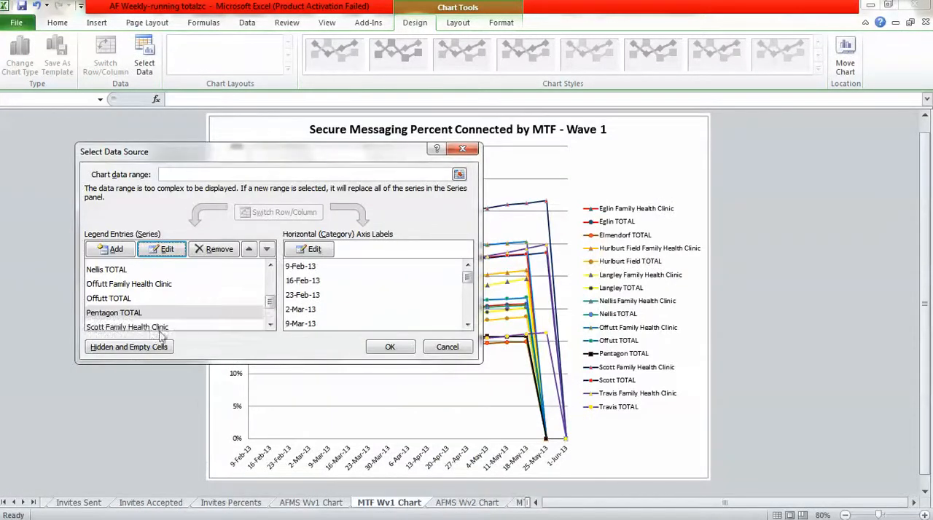
pyautogui.click(150, 324)
pyautogui.click(162, 250)
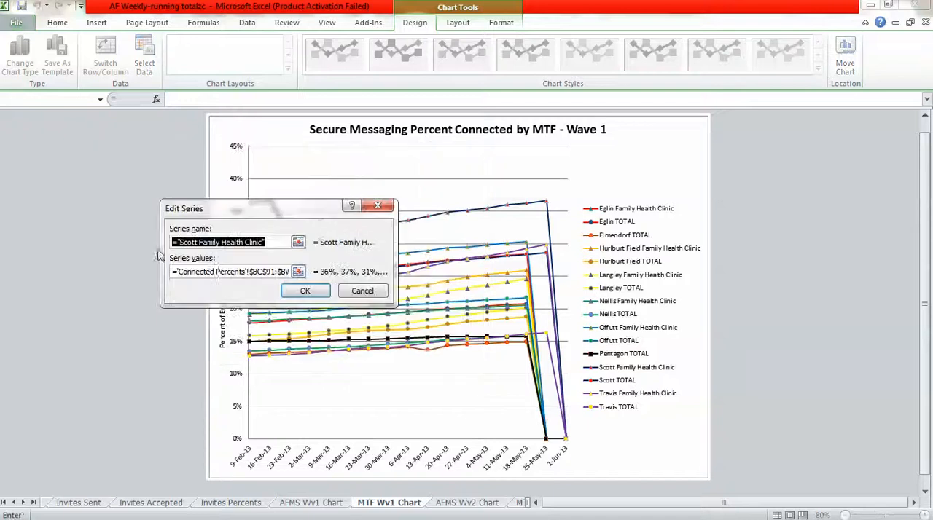
pyautogui.click(263, 272)
pyautogui.press('BackSpace')
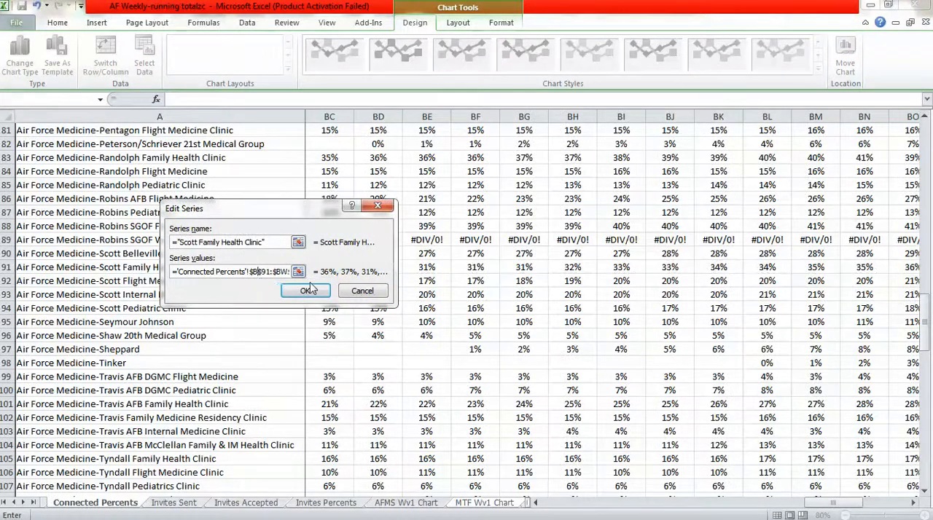
pyautogui.write('d')
pyautogui.click(305, 291)
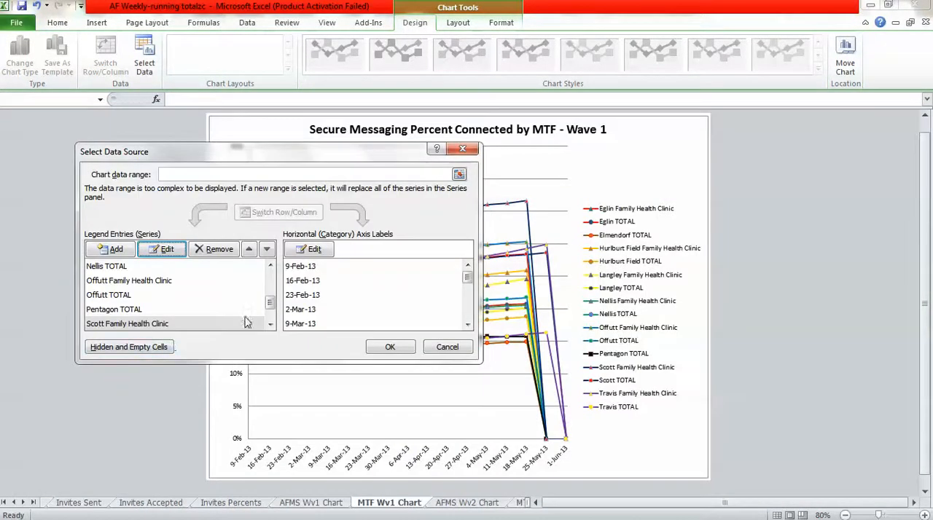
# Move the start of the Scott TOTAL series values to $BD$148 on the Connected Percents sheet.
pyautogui.click(271, 326)
pyautogui.click(120, 324)
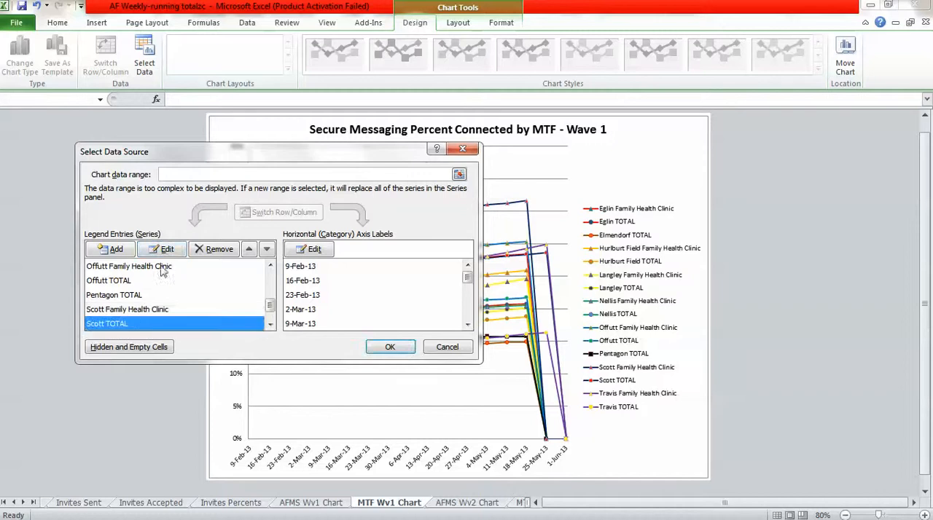
pyautogui.click(164, 249)
pyautogui.click(264, 271)
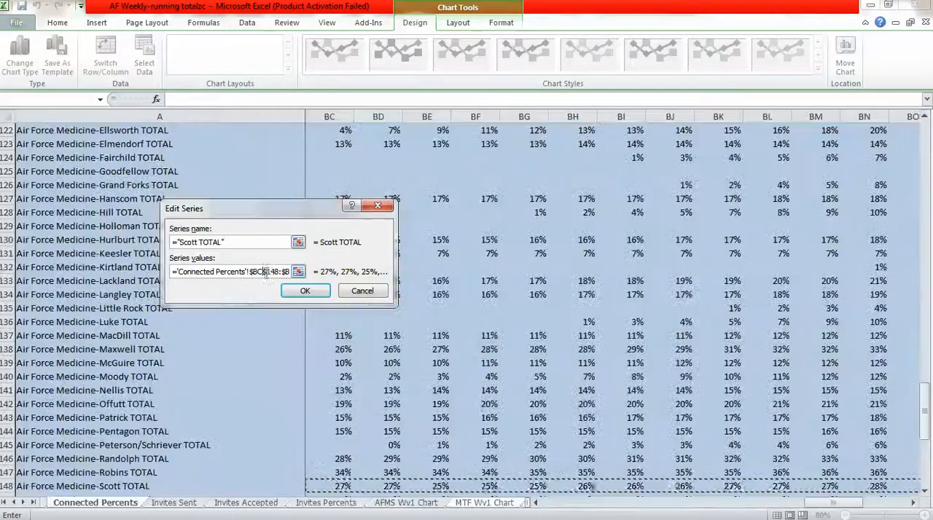
pyautogui.click(306, 291)
# Move the start of the Travis Family Health Clinic series values to $BD$101 on the Connected Percents sheet.
pyautogui.click(270, 325)
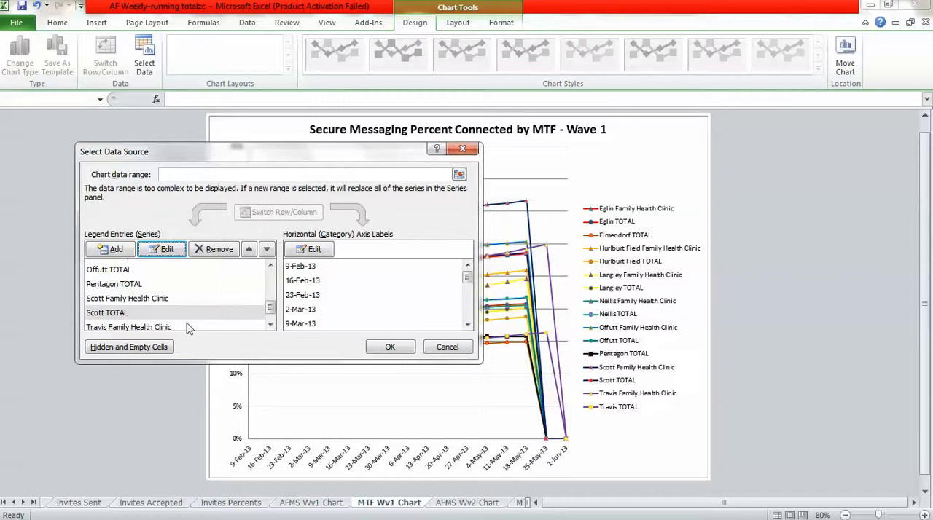
pyautogui.click(120, 327)
pyautogui.click(163, 249)
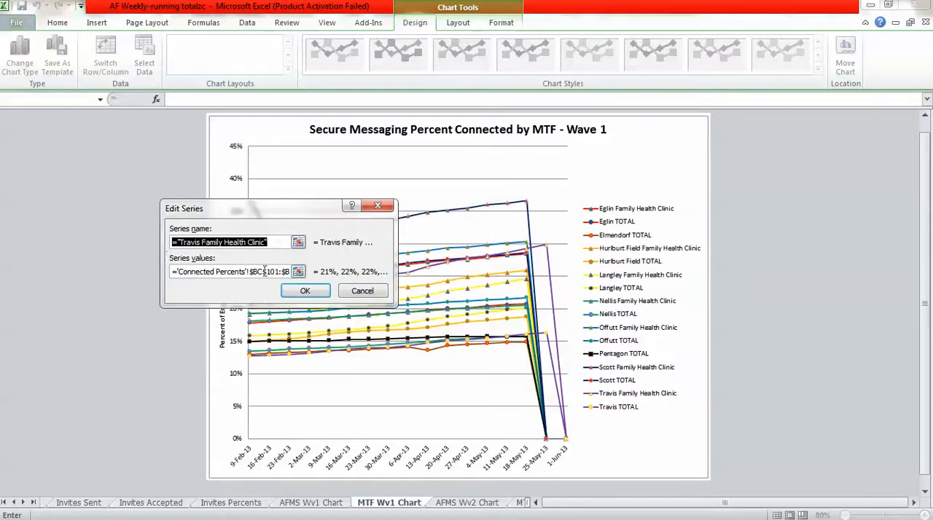
pyautogui.click(264, 272)
pyautogui.press('BackSpace')
pyautogui.write('d')
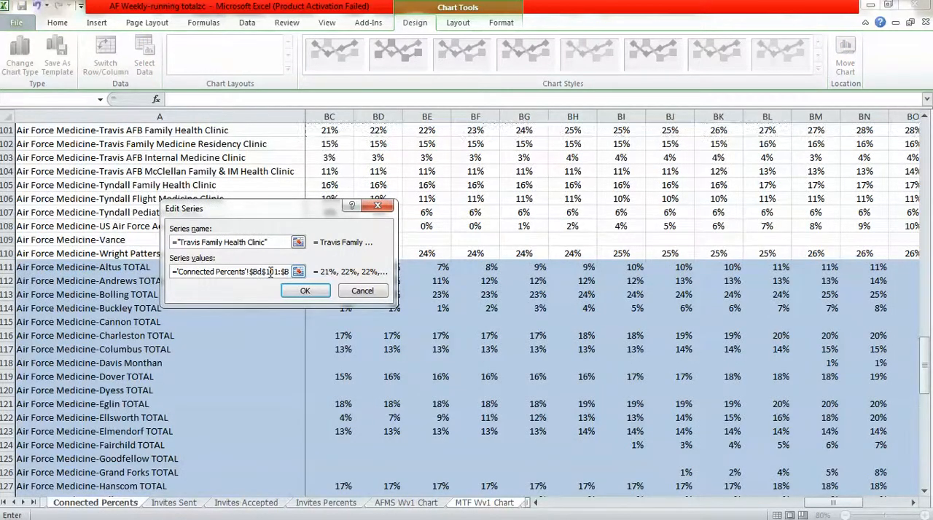
pyautogui.click(304, 291)
# Move the start of the Travis TOTAL series values to $BD$153 on the Connected Percents sheet.
pyautogui.click(270, 325)
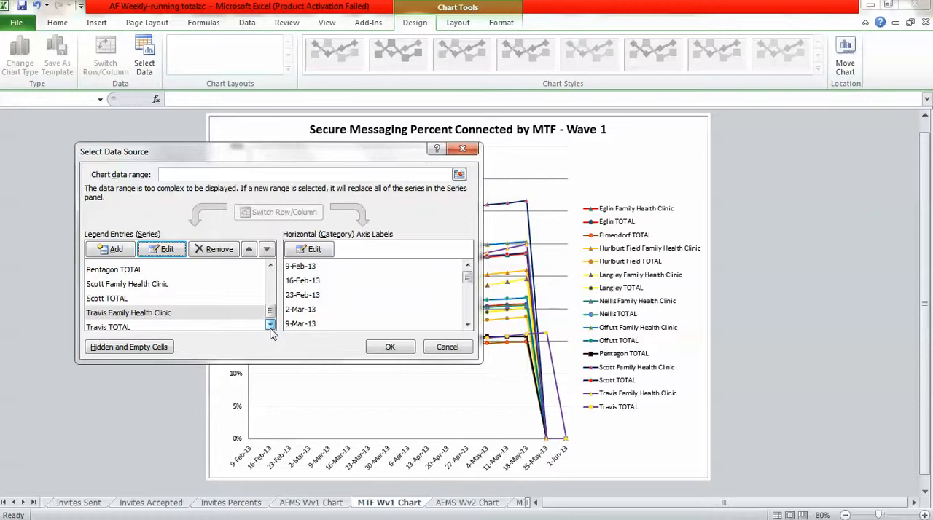
pyautogui.click(126, 330)
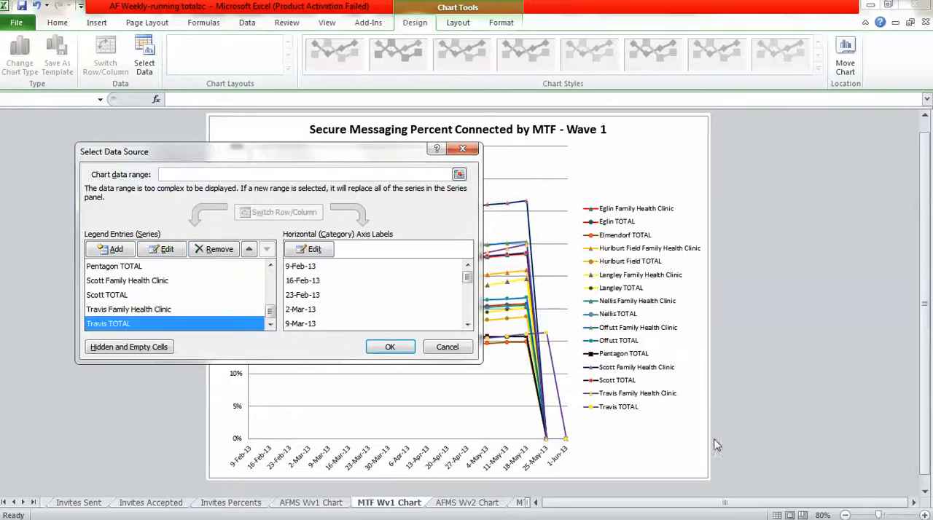
pyautogui.click(162, 249)
pyautogui.click(264, 272)
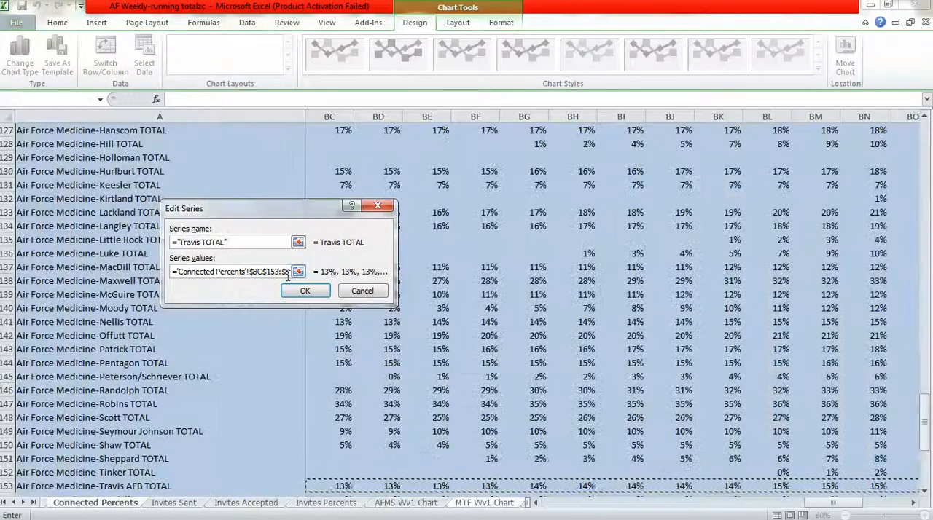
pyautogui.press('BackSpace')
pyautogui.write('d')
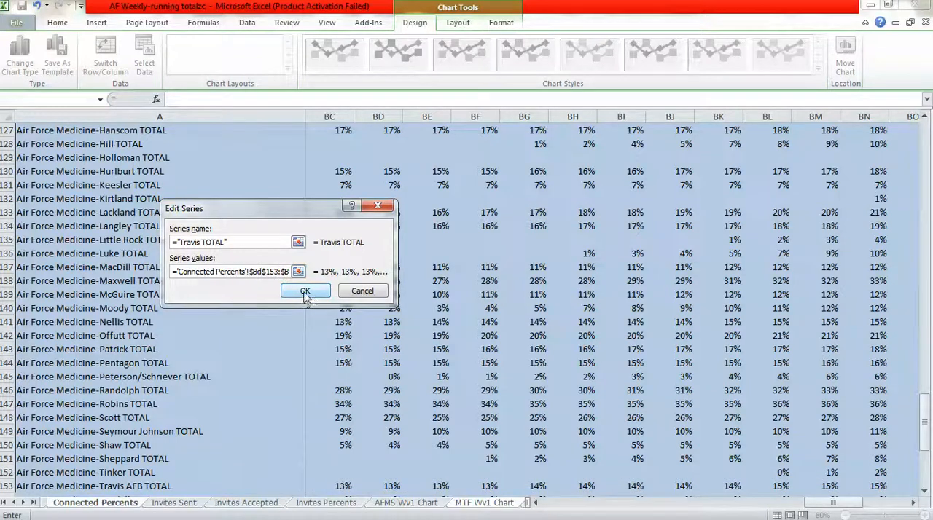
pyautogui.click(304, 291)
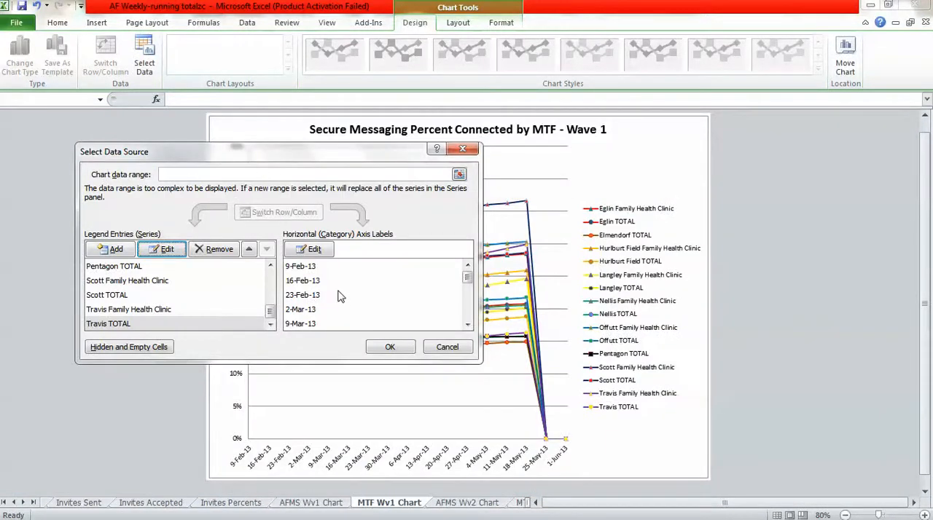
# Move the start of the horizontal axis label range to $BD$3 on the Invites Percents sheet and apply the chart's data source changes.
pyautogui.click(308, 250)
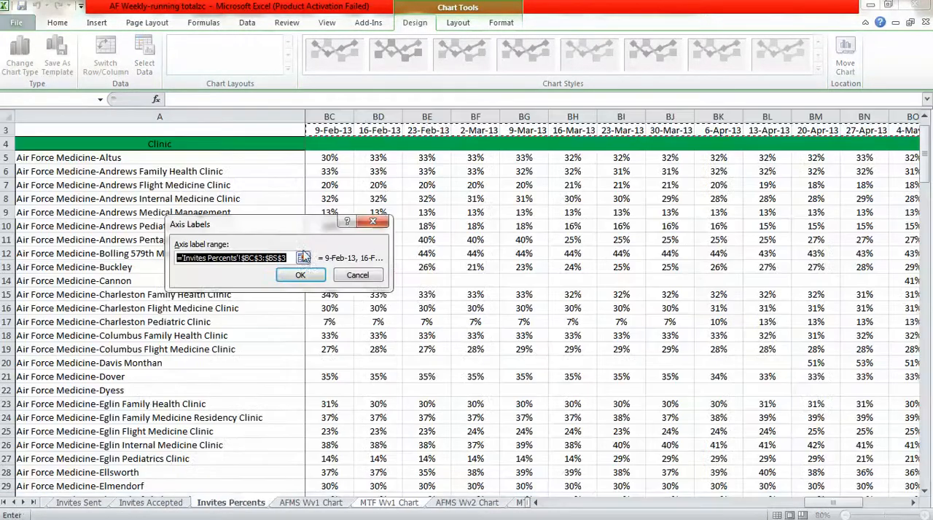
pyautogui.click(253, 259)
pyautogui.press('BackSpace')
pyautogui.write('d')
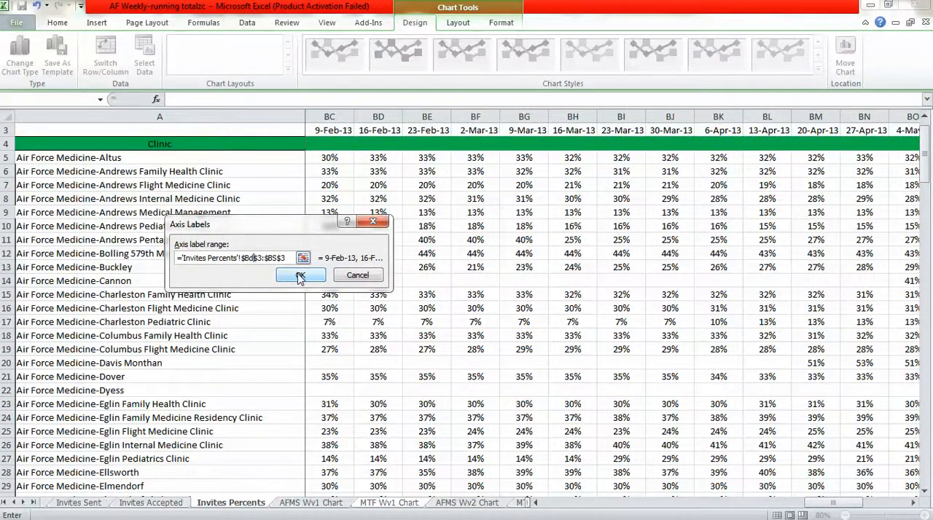
pyautogui.click(299, 276)
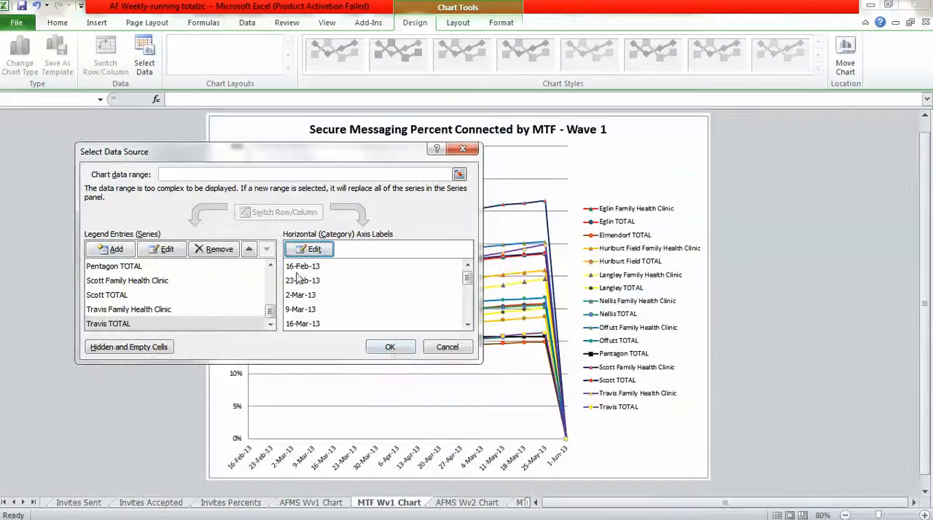
pyautogui.click(385, 348)
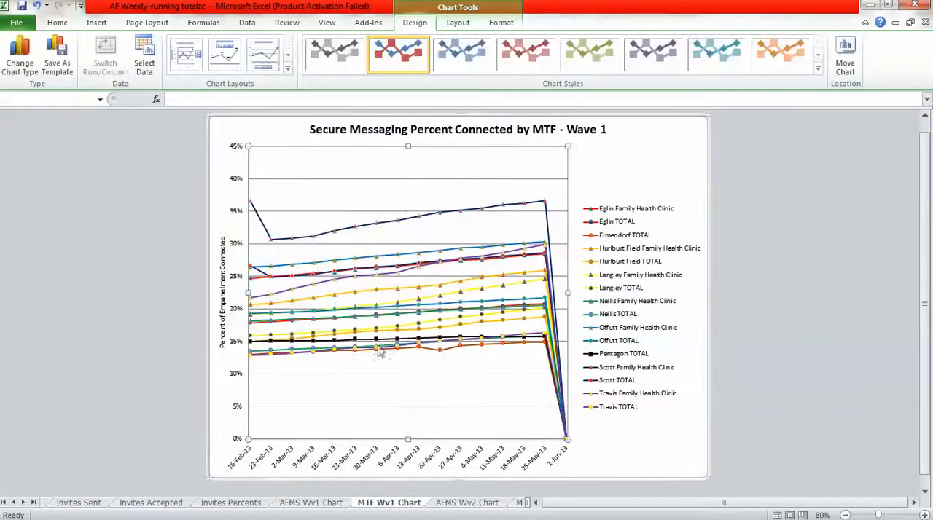
# Open the AFMS Wv2 Chart sheet.
pyautogui.click(334, 504)
pyautogui.click(375, 504)
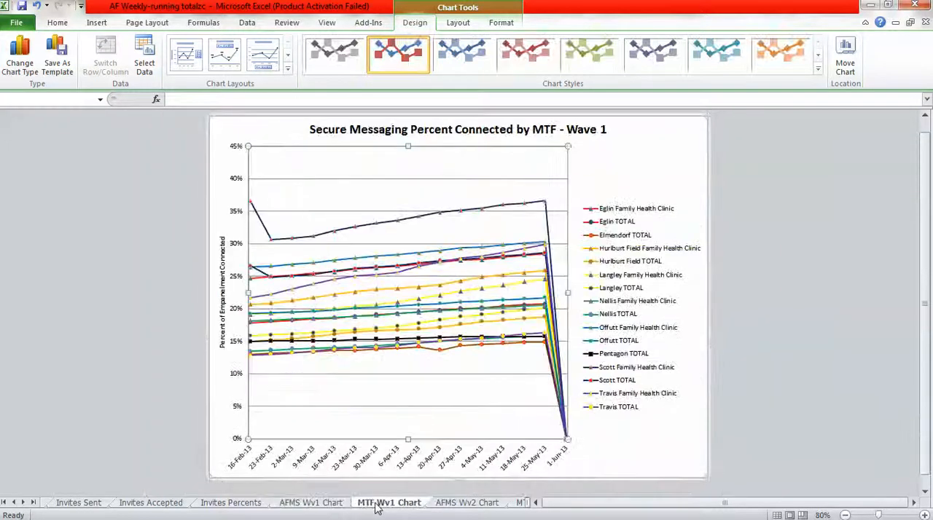
pyautogui.click(446, 504)
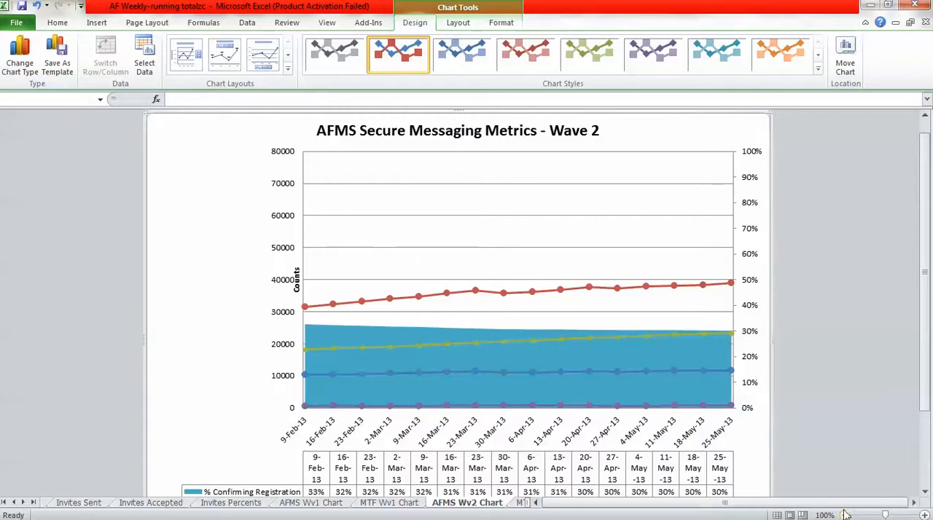
# In the AFMS Wave 2 chart's data source, extend the horizontal axis label range to end at $BS$3 on the Running Totals sheet.
pyautogui.click(844, 516)
pyautogui.click(844, 515)
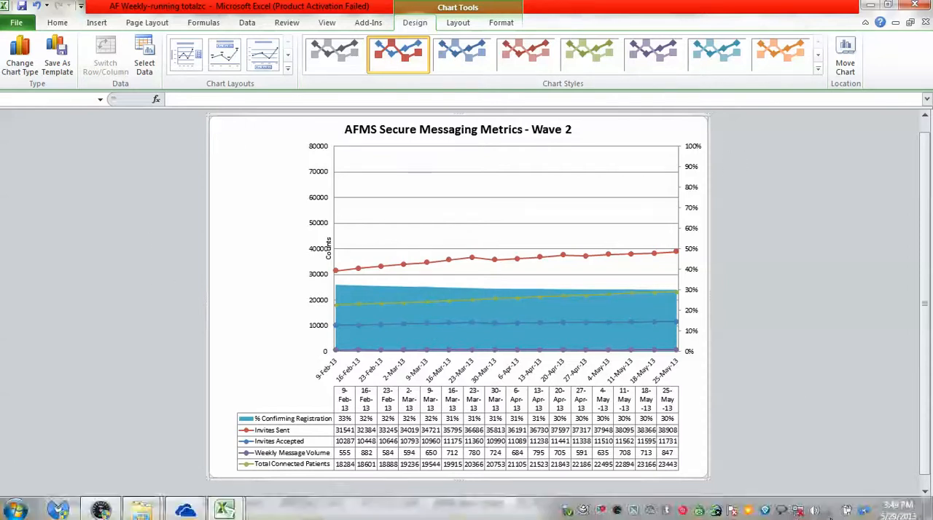
pyautogui.rightClick(453, 206)
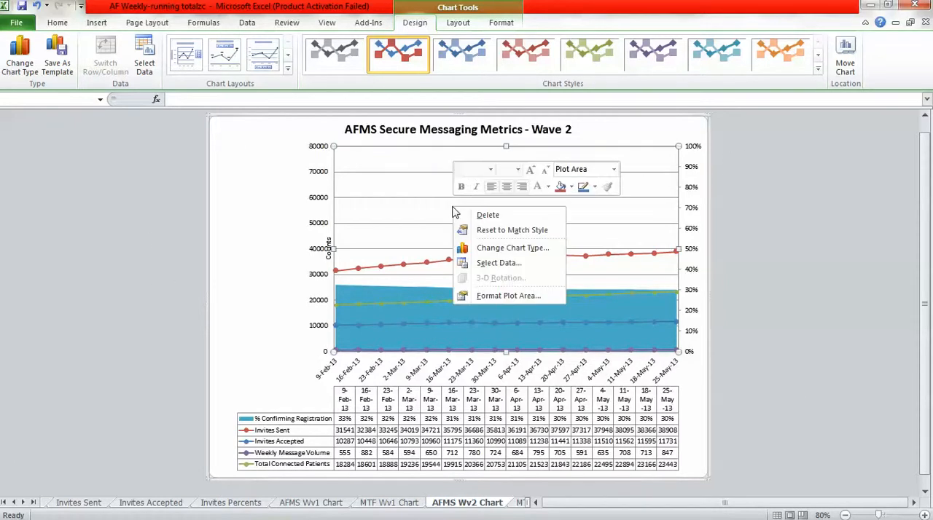
pyautogui.click(499, 263)
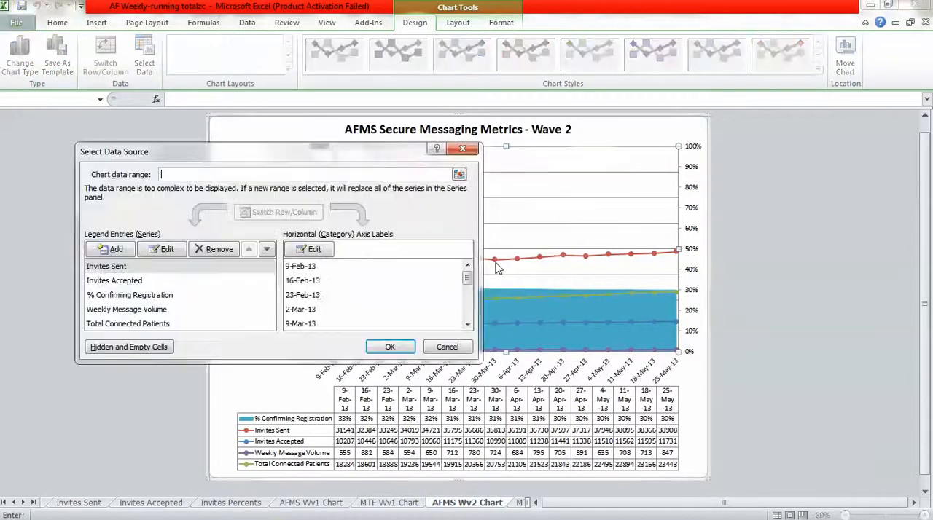
pyautogui.click(309, 250)
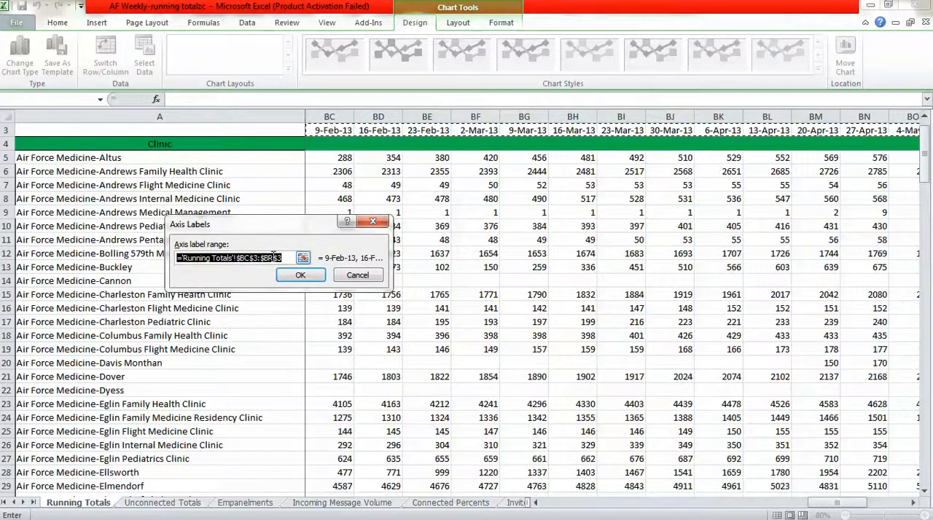
pyautogui.click(282, 259)
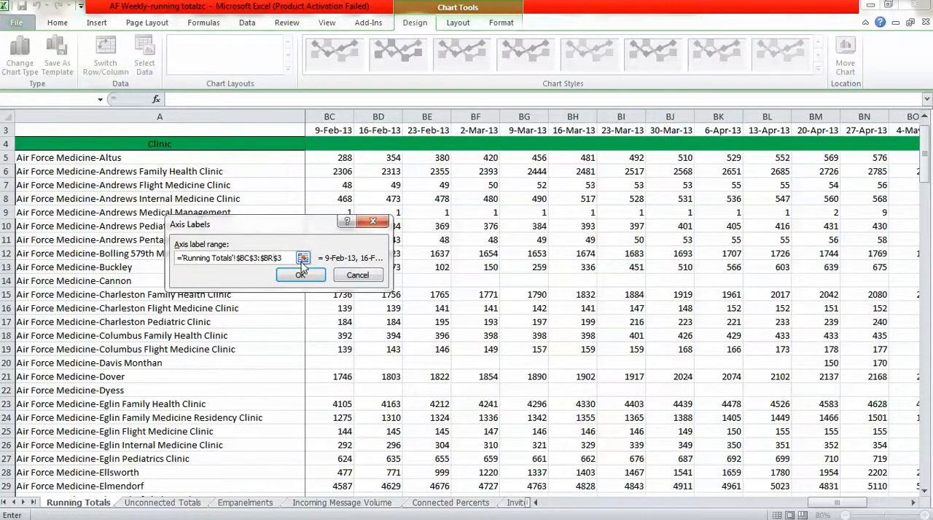
pyautogui.click(301, 275)
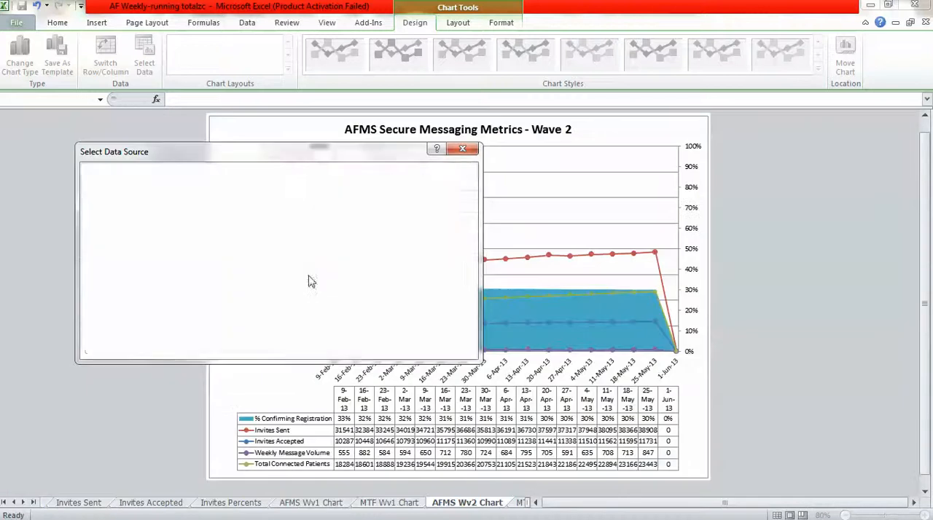
# Move the start of the Invites Sent series values to $BD$159 on the Invites Sent sheet.
pyautogui.click(106, 267)
pyautogui.click(161, 249)
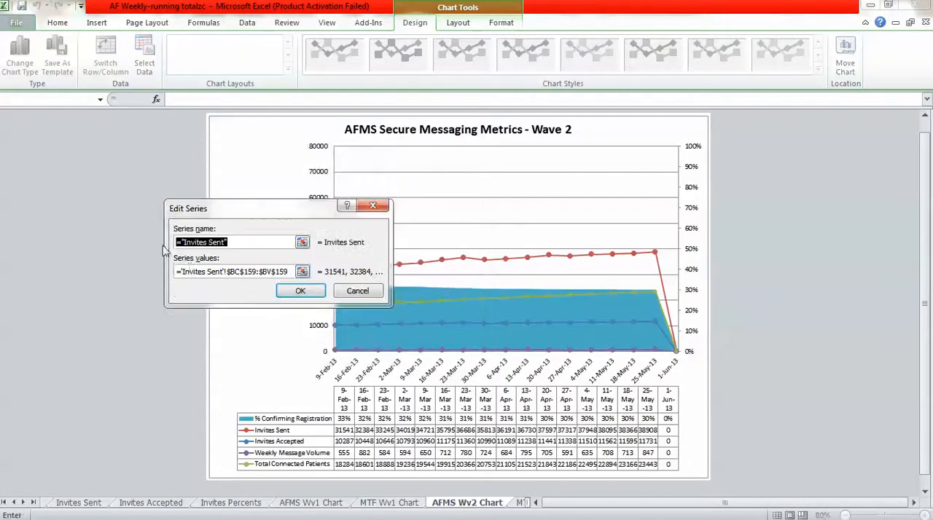
pyautogui.click(240, 274)
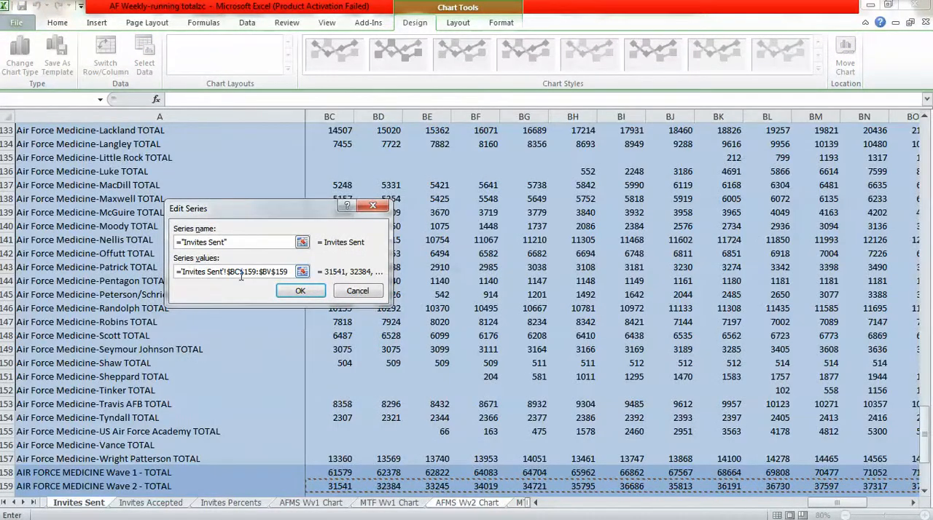
pyautogui.click(300, 290)
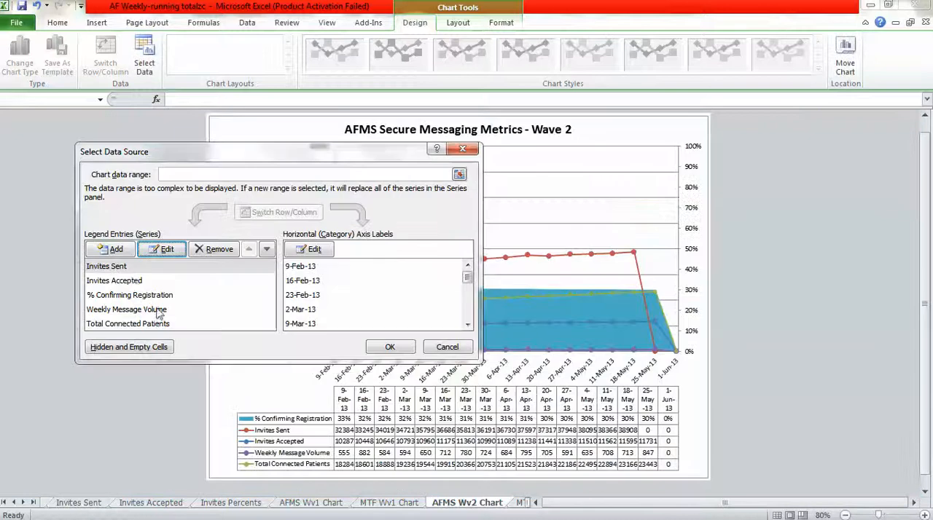
# Move the start of the Invites Accepted series values to $BD$159 on the Invites Accepted sheet.
pyautogui.click(131, 282)
pyautogui.click(165, 249)
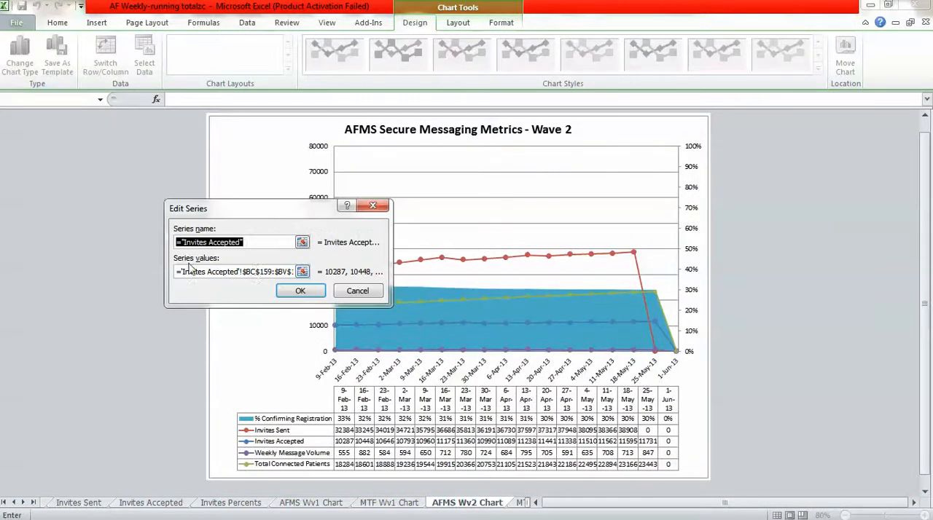
pyautogui.click(250, 274)
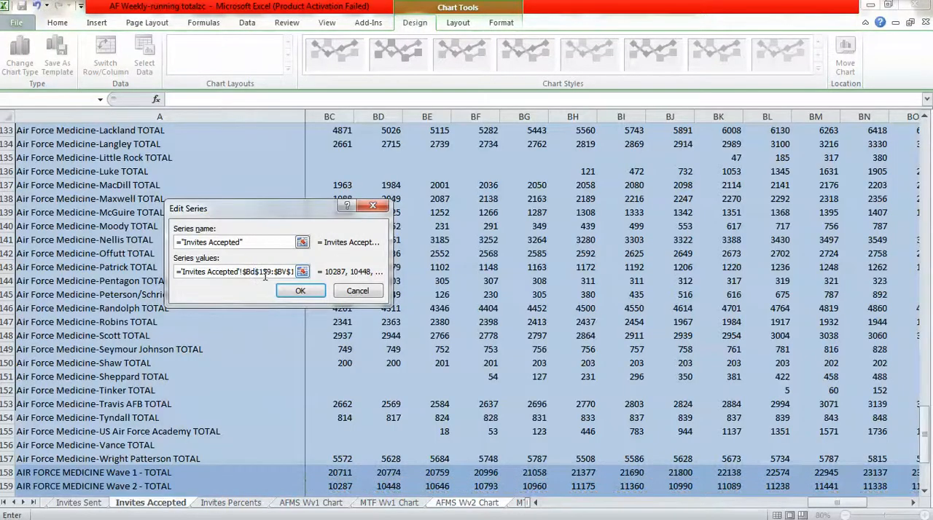
pyautogui.click(300, 291)
# Move the start of the % Confirming Registration series values to $BD$159 on the Invites Percents sheet.
pyautogui.click(172, 297)
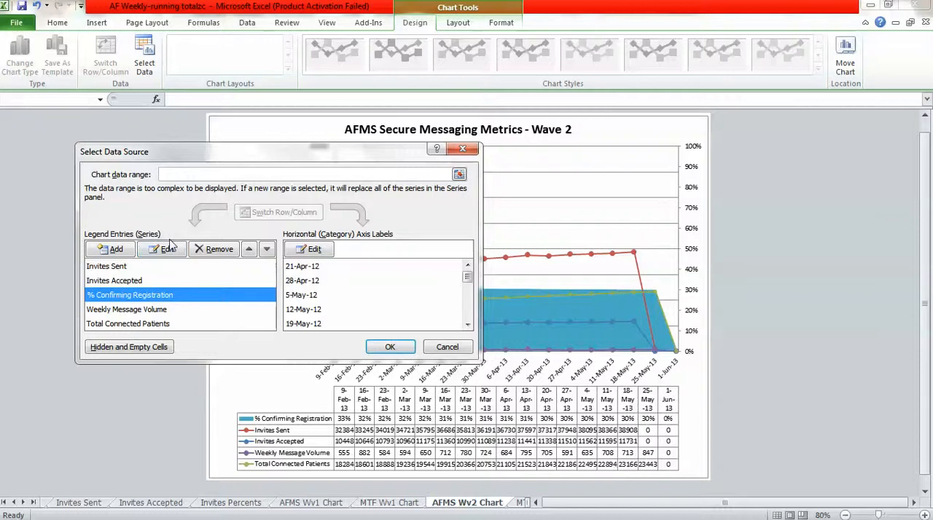
pyautogui.click(167, 249)
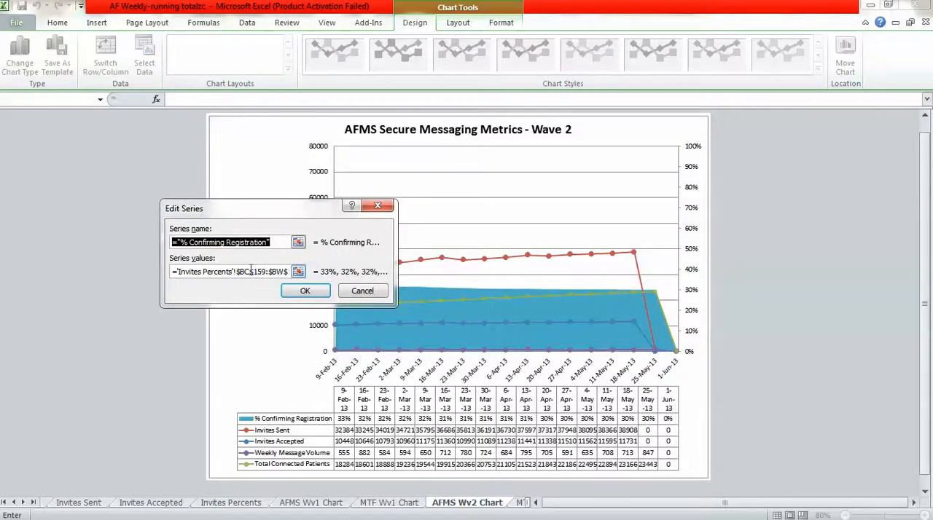
pyautogui.click(250, 271)
pyautogui.press('BackSpace')
pyautogui.write('d')
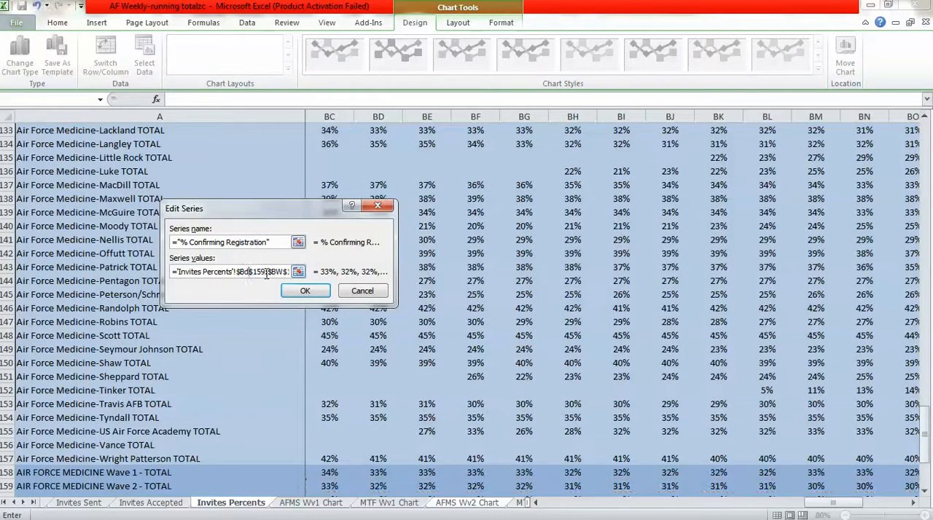
pyautogui.click(303, 291)
# Move the start of the Weekly Message Volume series values to $BD$159 on the Incoming Message Volume sheet.
pyautogui.click(138, 310)
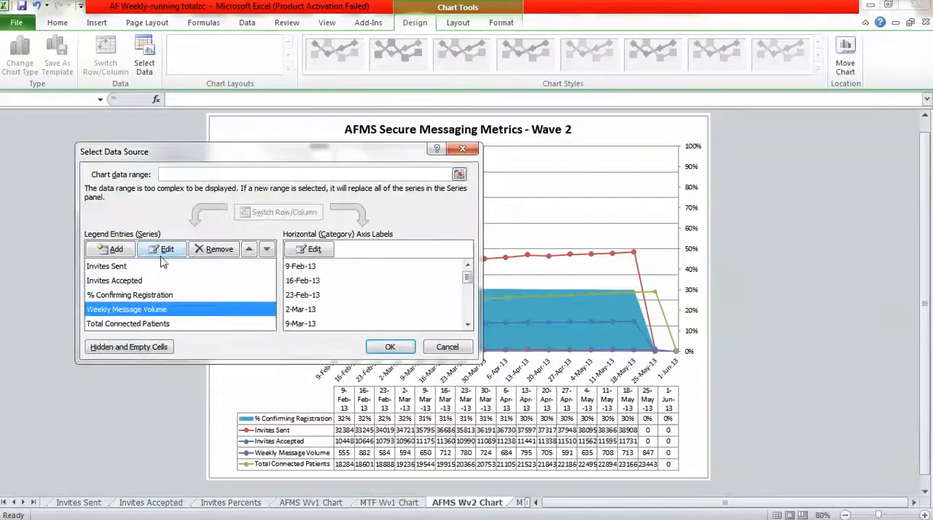
pyautogui.click(164, 249)
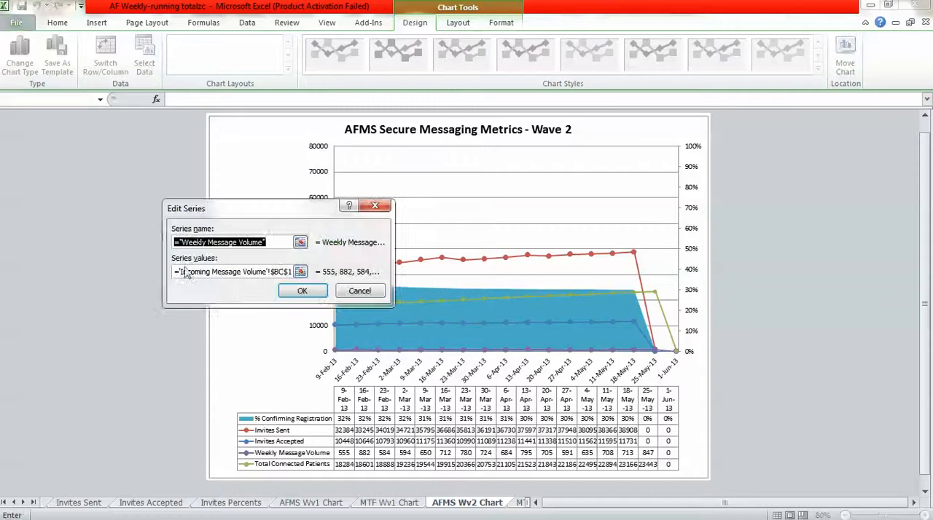
pyautogui.click(285, 271)
pyautogui.press('BackSpace')
pyautogui.write('d')
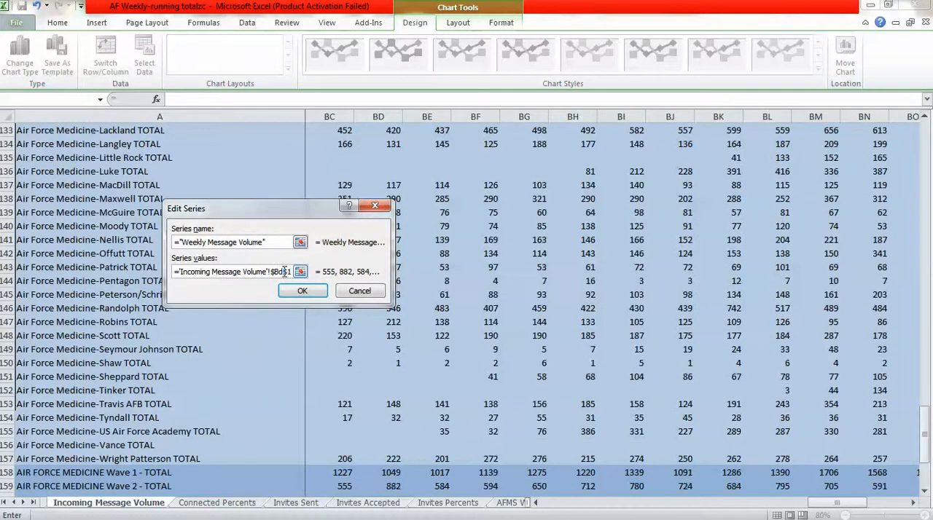
pyautogui.click(302, 291)
# Move the start of the Total Connected Patients series values to $BD$159 on the Running Totals sheet.
pyautogui.click(149, 324)
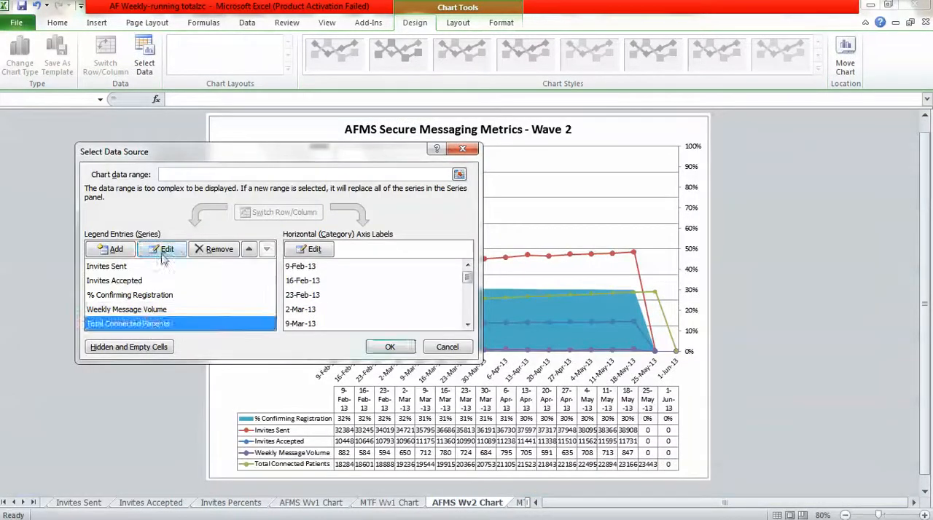
pyautogui.click(163, 251)
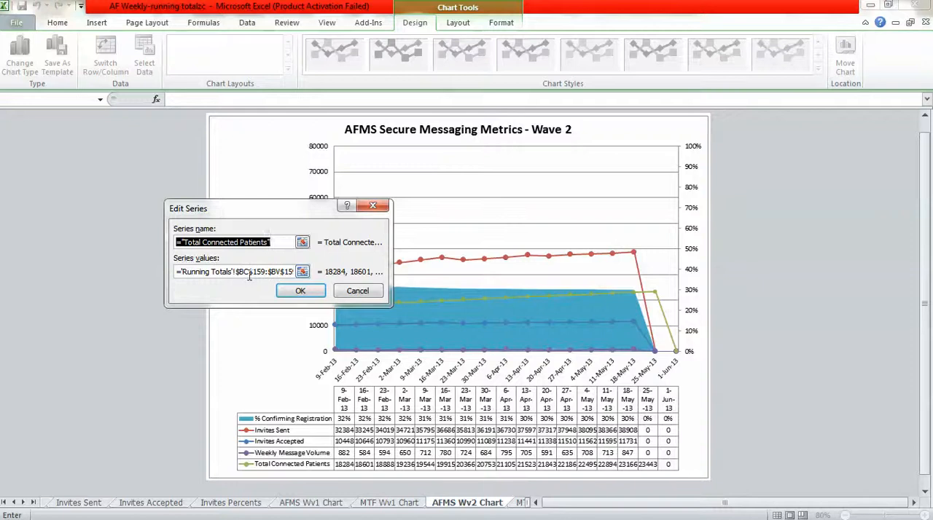
pyautogui.click(249, 274)
pyautogui.press('BackSpace')
pyautogui.write('d')
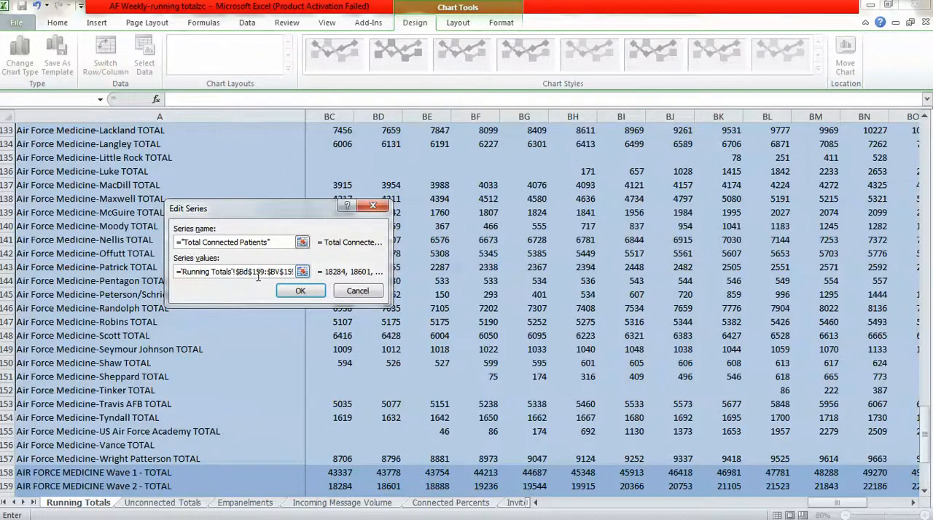
pyautogui.click(300, 290)
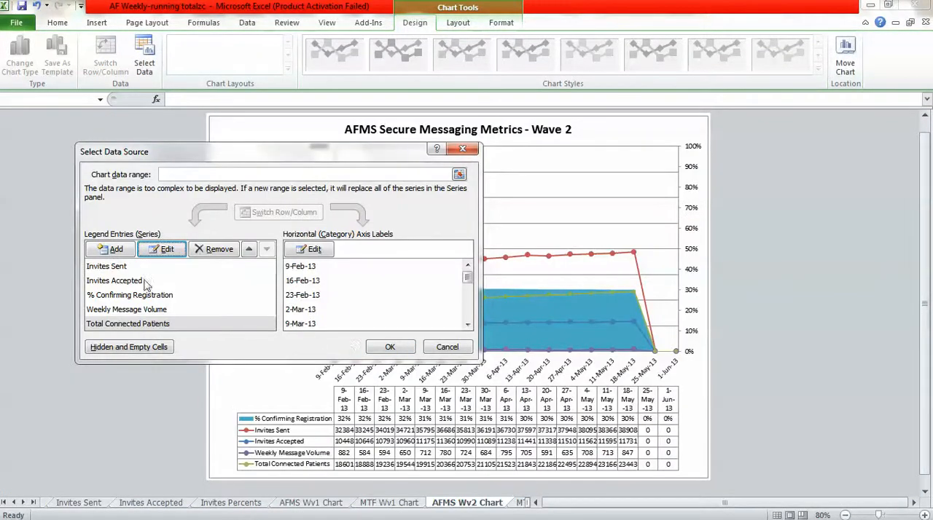
# Move the start of the horizontal axis label range to $BD$3 on the Running Totals sheet and apply the chart's data source changes.
pyautogui.click(307, 250)
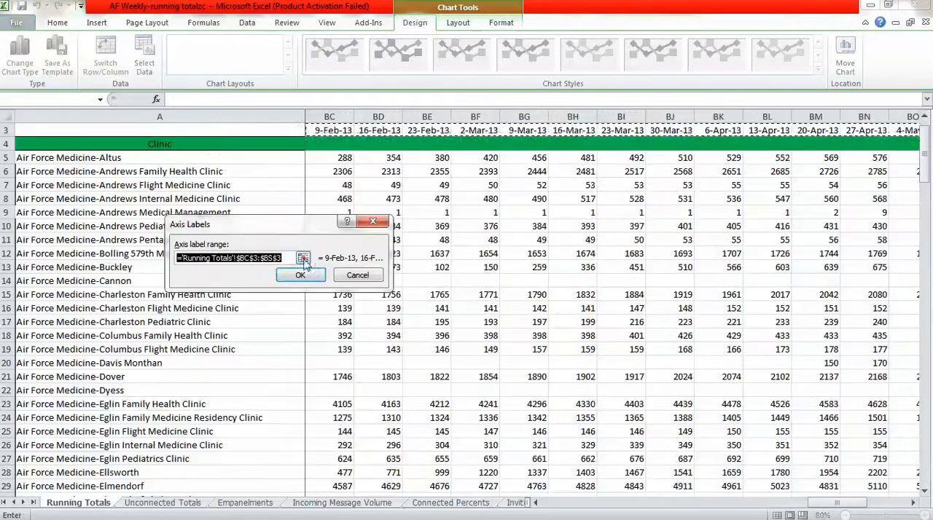
pyautogui.click(250, 259)
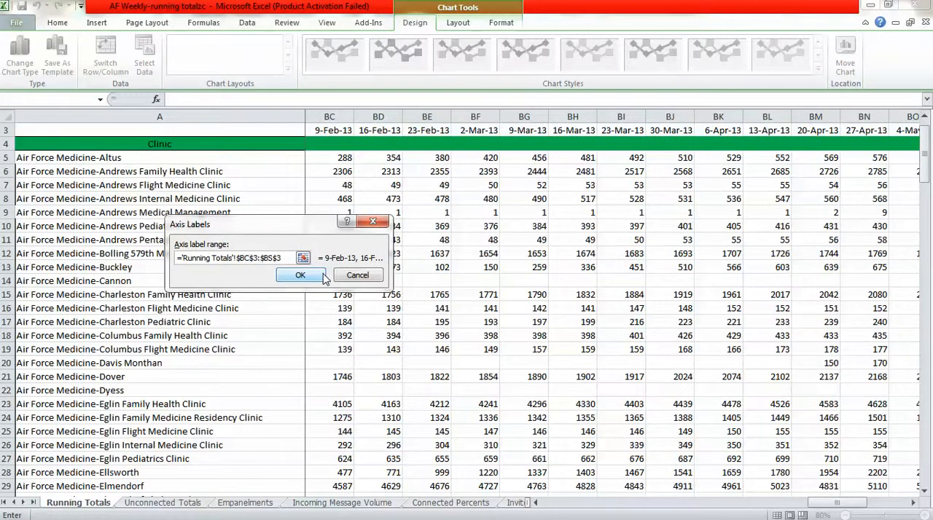
pyautogui.press('BackSpace')
pyautogui.write('d')
pyautogui.click(319, 278)
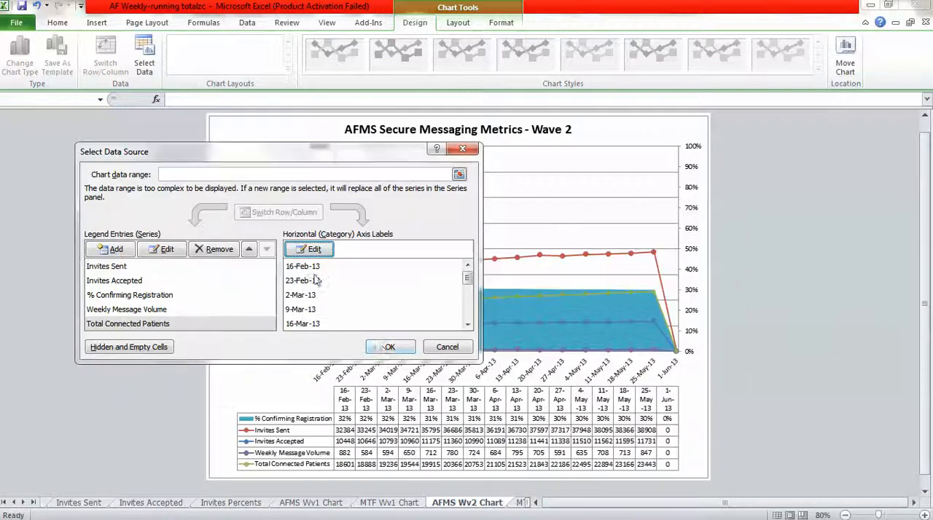
pyautogui.click(389, 348)
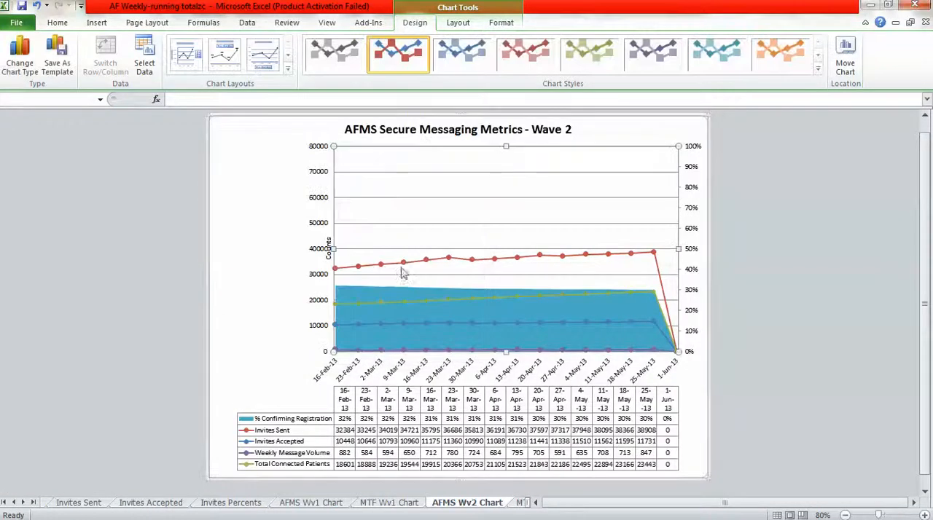
# In the MTF Wv2 Chart's data source, extend the horizontal axis label range on the Connected Percents sheet by one week to 1-Jun-13.
pyautogui.click(519, 502)
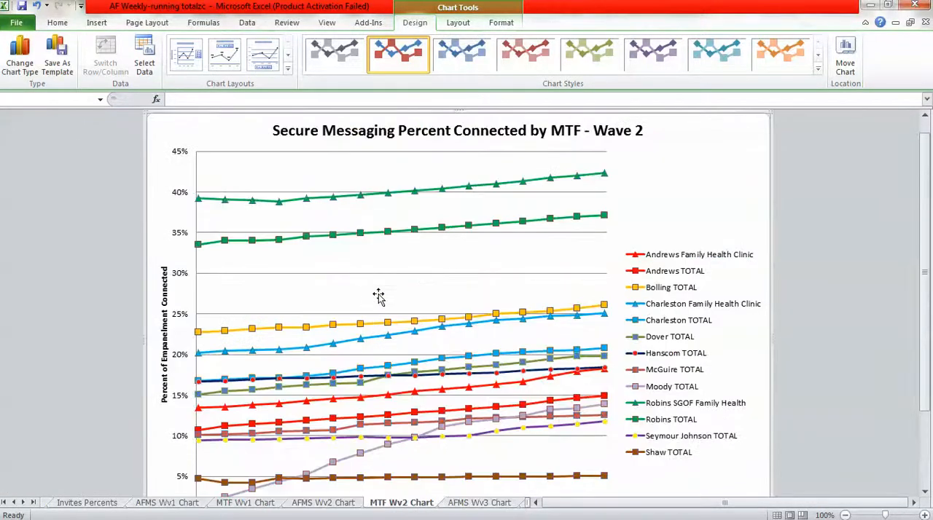
pyautogui.click(845, 515)
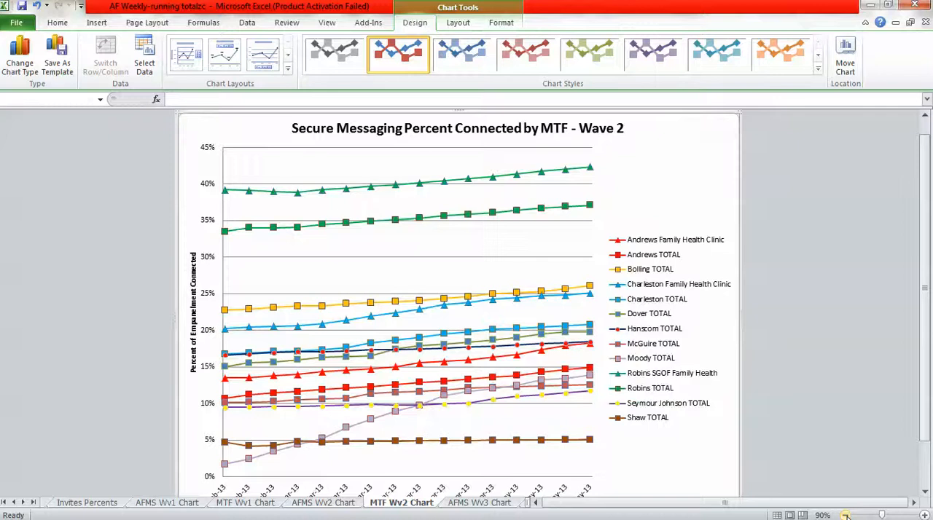
pyautogui.click(845, 515)
pyautogui.rightClick(489, 274)
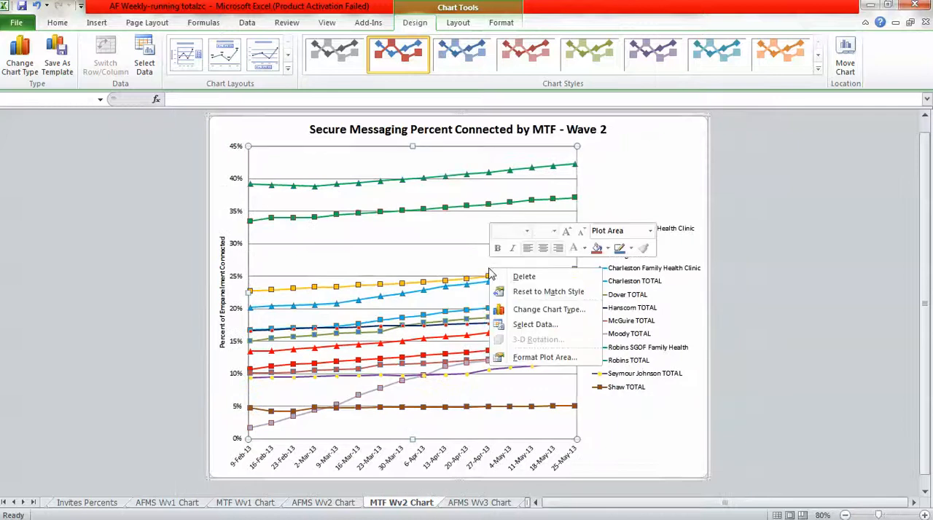
pyautogui.click(536, 325)
pyautogui.click(311, 251)
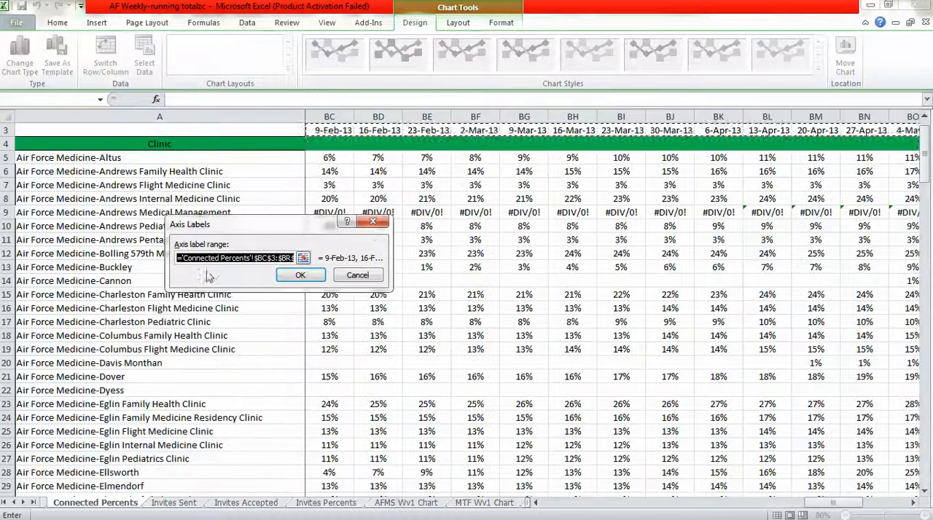
pyautogui.click(292, 258)
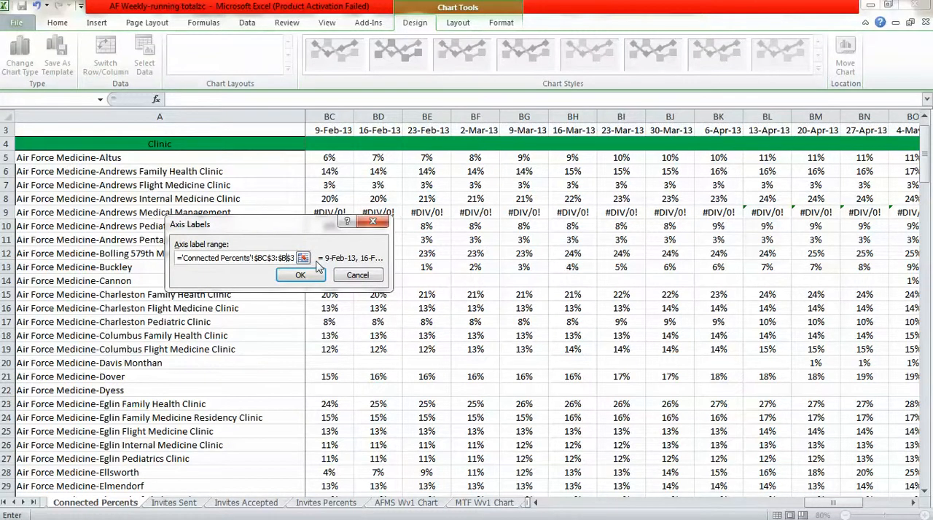
pyautogui.click(304, 276)
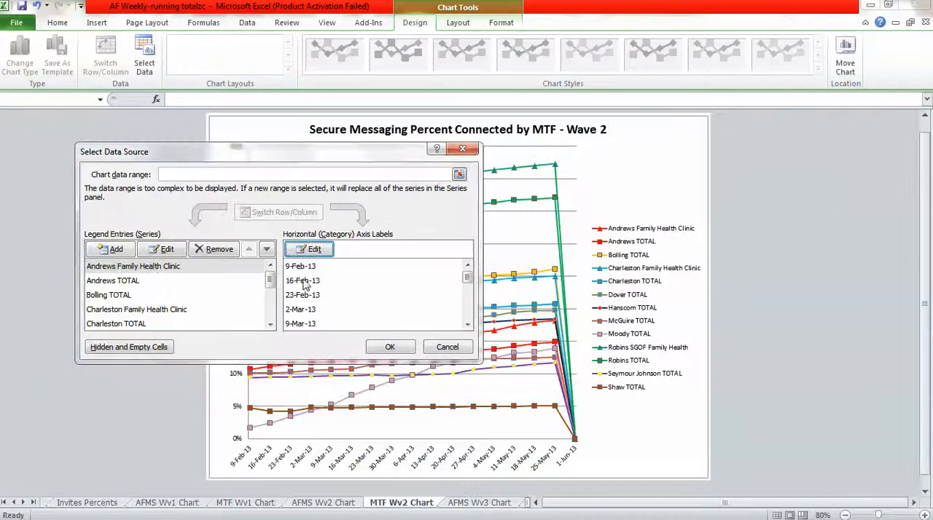
# Move the start of the Andrews Family Health Clinic series values to $BD$6 on the Connected Percents sheet.
pyautogui.click(143, 267)
pyautogui.click(161, 250)
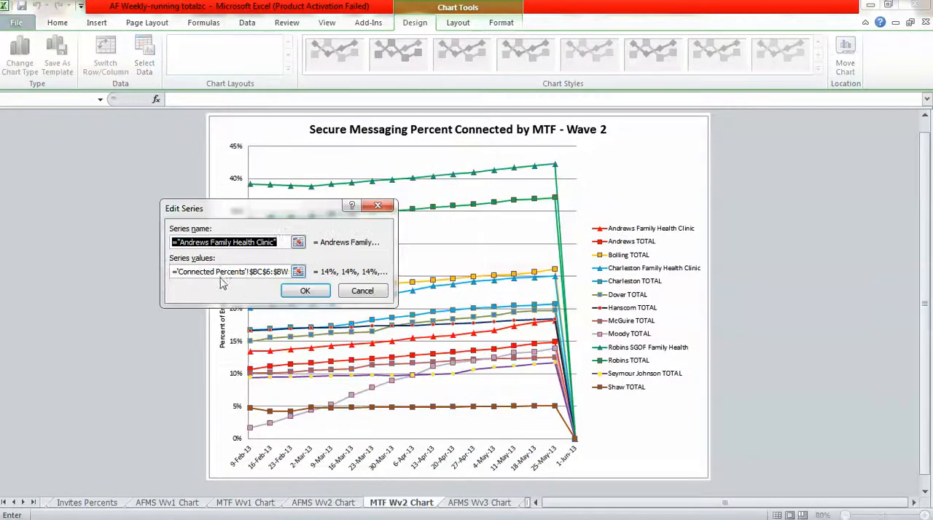
pyautogui.click(264, 272)
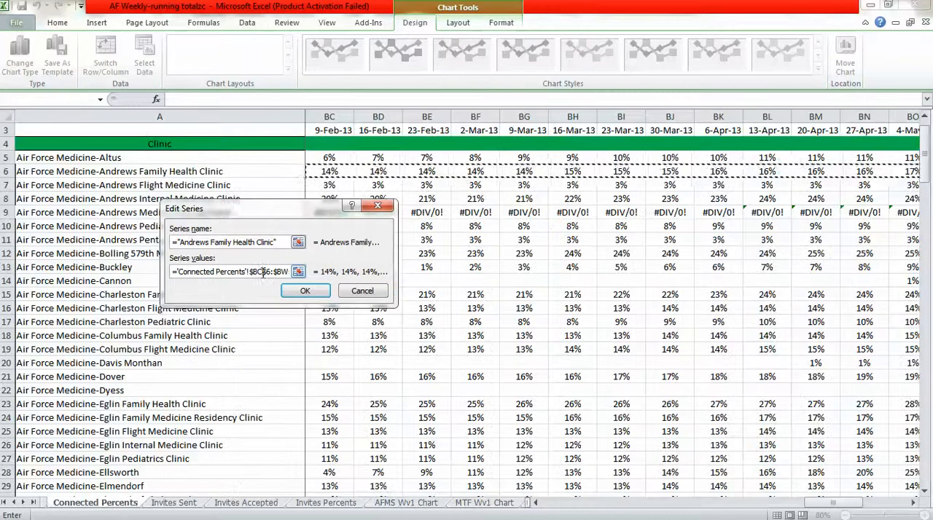
pyautogui.click(306, 292)
# Move the start of the Andrews TOTAL series values to $BD$112 on the Connected Percents sheet.
pyautogui.click(124, 282)
pyautogui.click(161, 250)
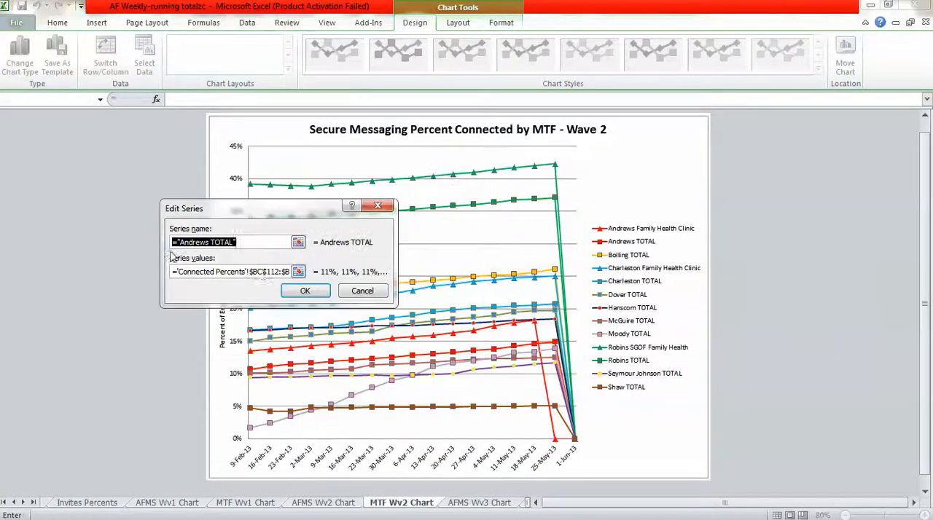
pyautogui.click(259, 273)
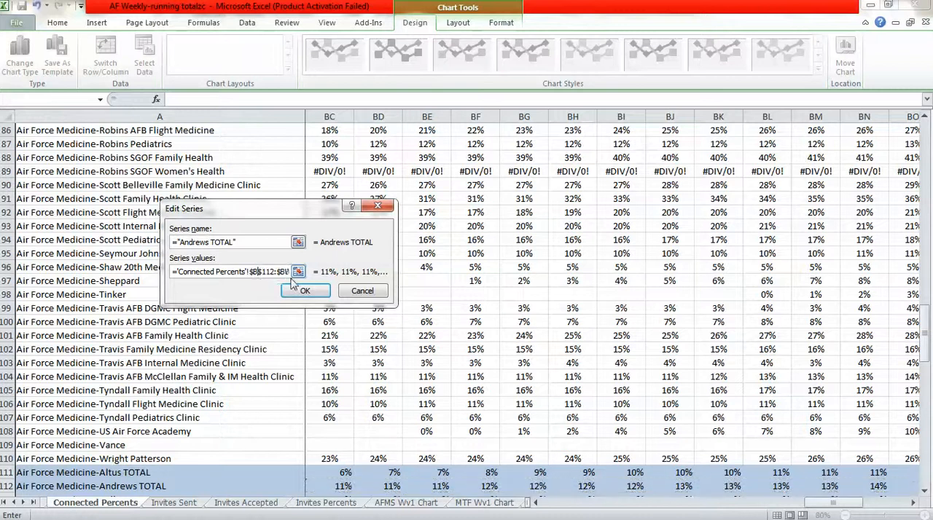
pyautogui.click(294, 290)
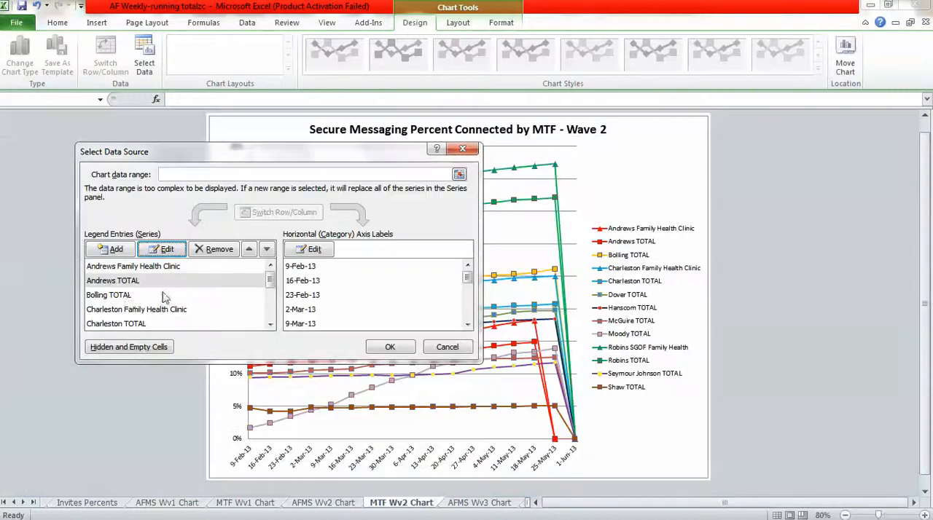
# Move the start of the Bolling TOTAL series values to $BD$113 on the Connected Percents sheet.
pyautogui.click(131, 295)
pyautogui.click(162, 250)
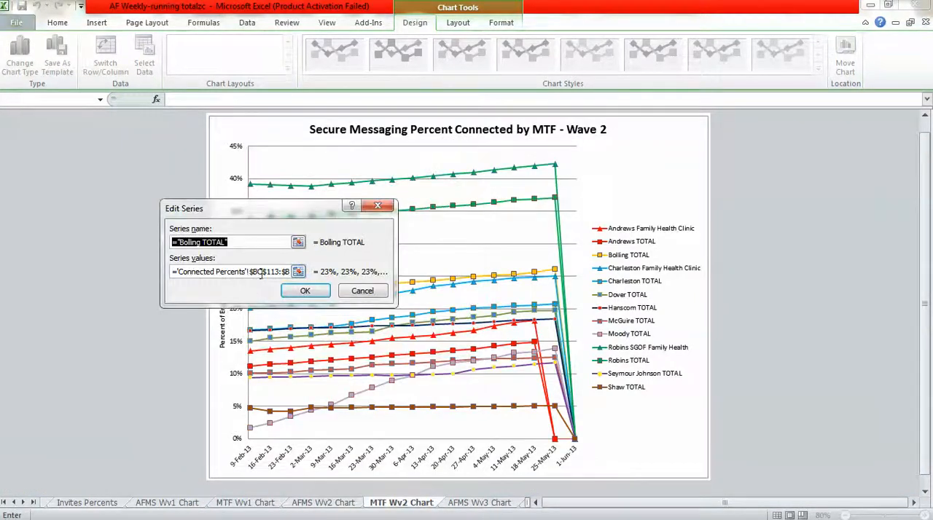
pyautogui.click(260, 273)
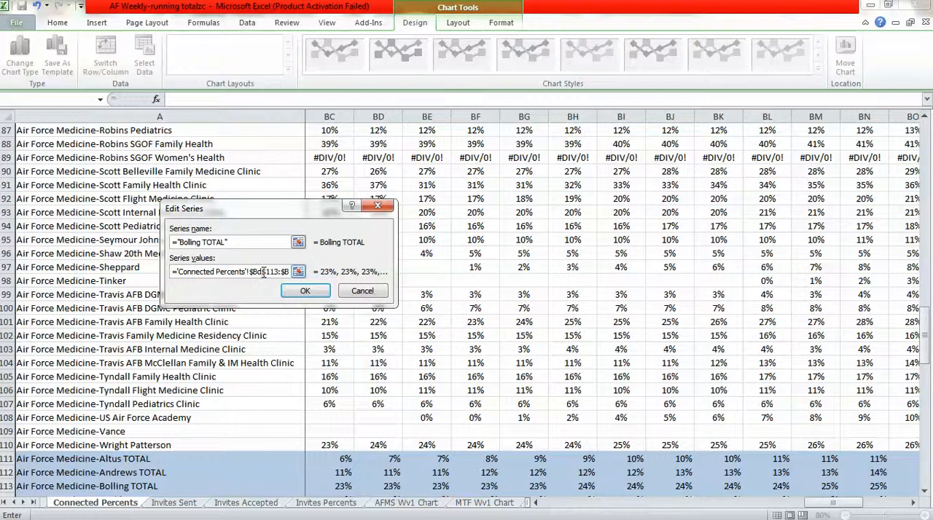
pyautogui.click(300, 290)
# Move the start of the Charleston Family Health Clinic series values to $BD$15 on the Connected Percents sheet.
pyautogui.click(160, 309)
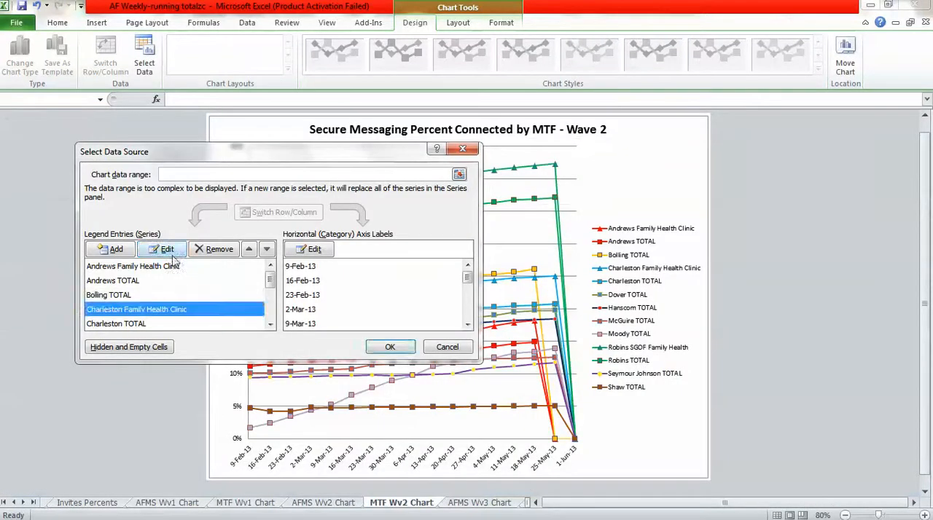
pyautogui.click(171, 252)
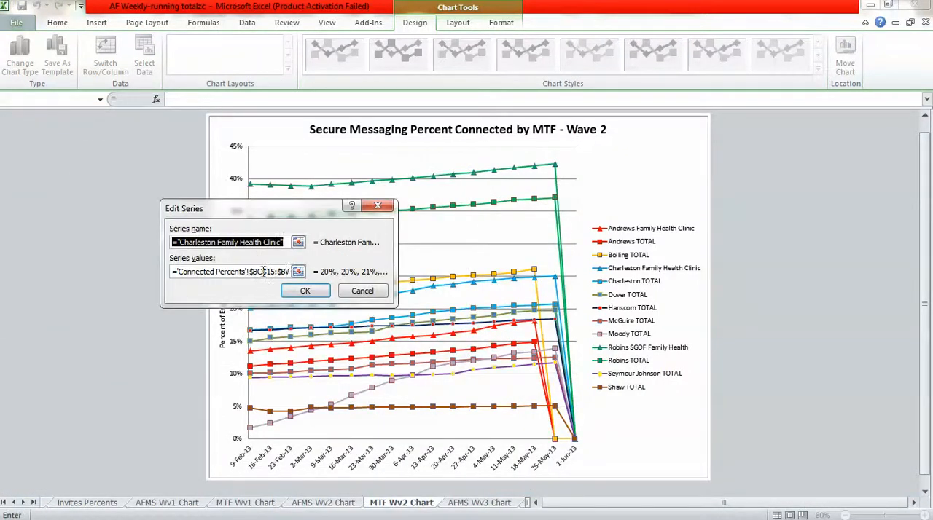
pyautogui.click(263, 272)
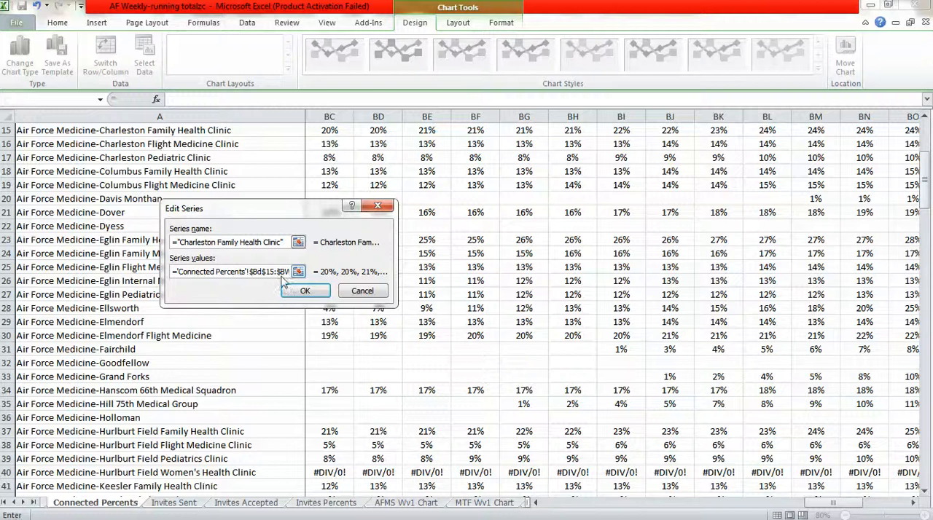
pyautogui.click(286, 289)
# Move the start of the Charleston TOTAL series values to $BD$116 on the Connected Percents sheet.
pyautogui.click(143, 323)
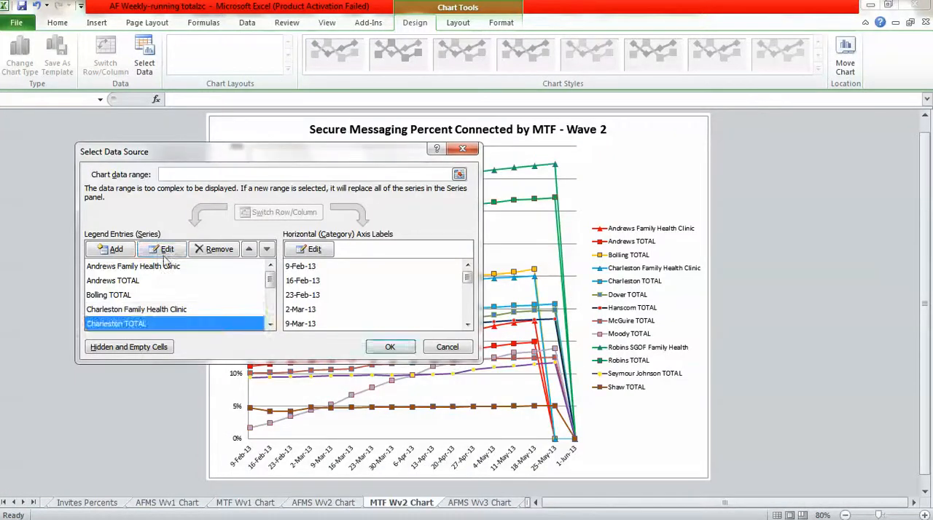
pyautogui.click(164, 250)
pyautogui.click(260, 272)
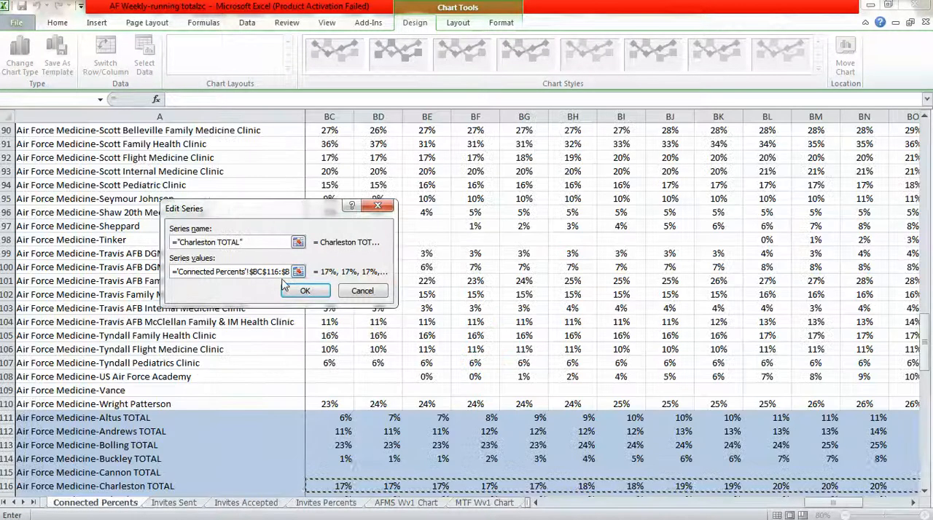
pyautogui.click(300, 291)
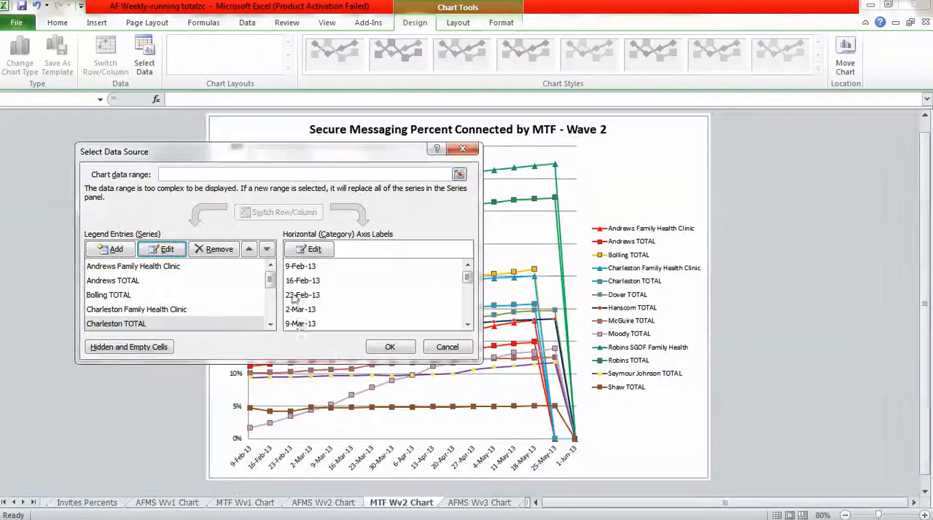
# Move the start of the Dover TOTAL series values to $BD$119 on the Connected Percents sheet.
pyautogui.click(270, 324)
pyautogui.click(124, 324)
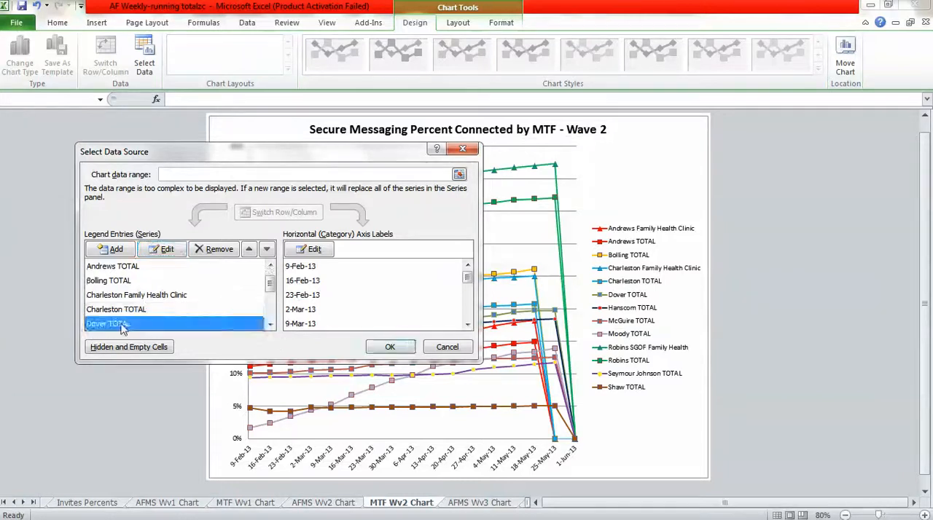
pyautogui.click(166, 250)
pyautogui.click(263, 271)
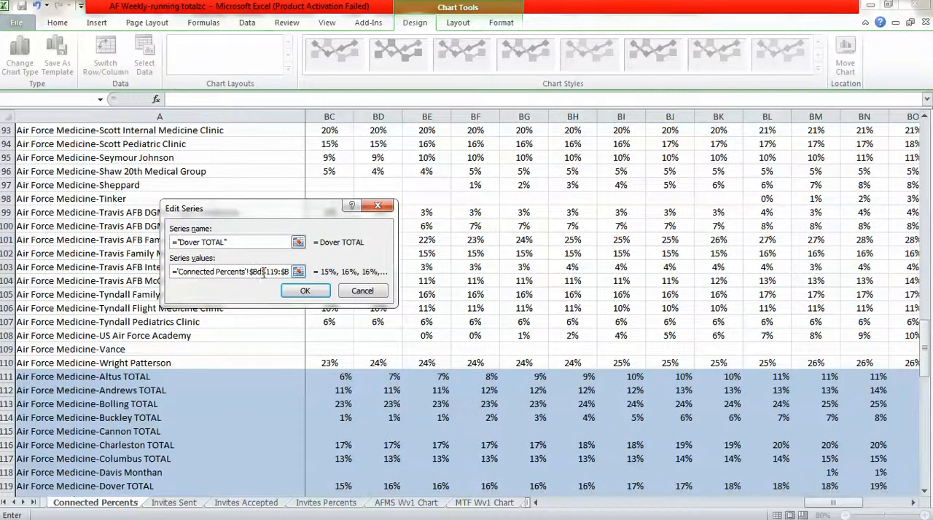
pyautogui.click(305, 290)
# Move the start of the Hanscom TOTAL series values to $BD$127 on the Connected Percents sheet.
pyautogui.click(271, 324)
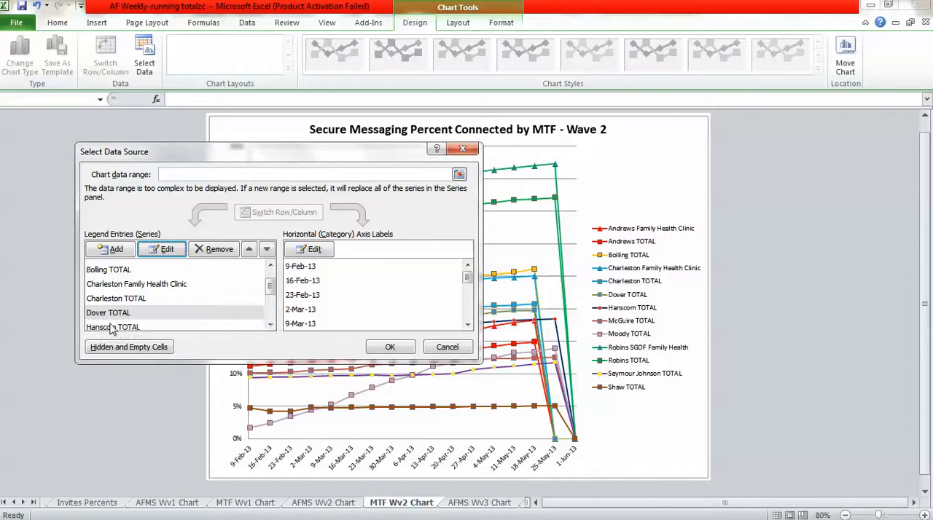
pyautogui.click(112, 327)
pyautogui.click(164, 249)
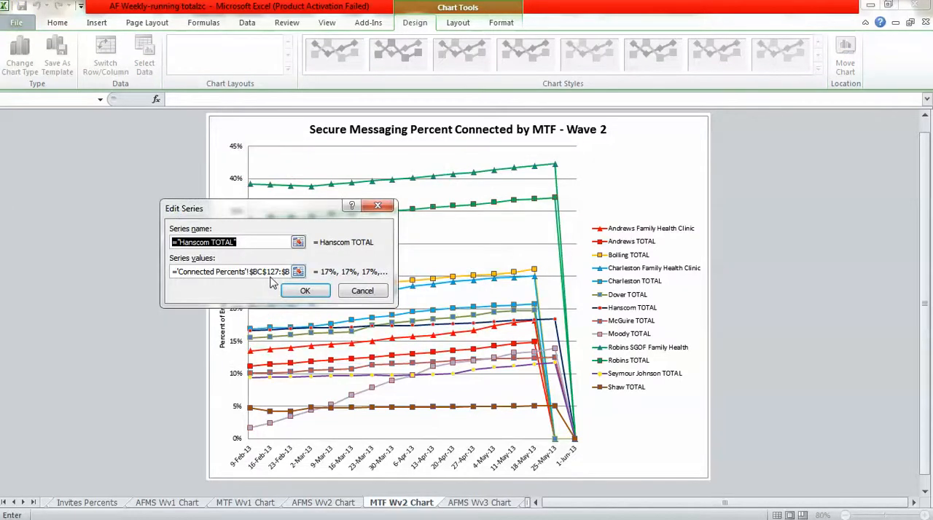
pyautogui.click(264, 272)
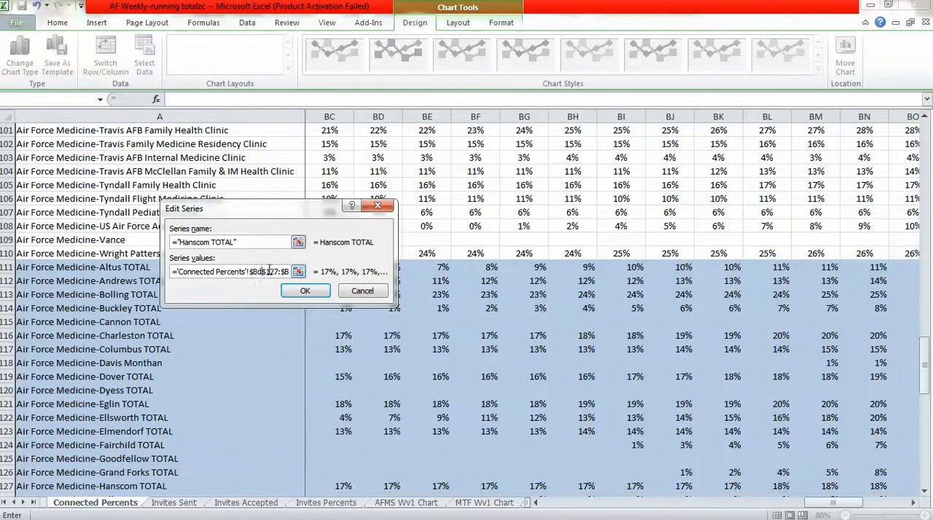
pyautogui.click(295, 288)
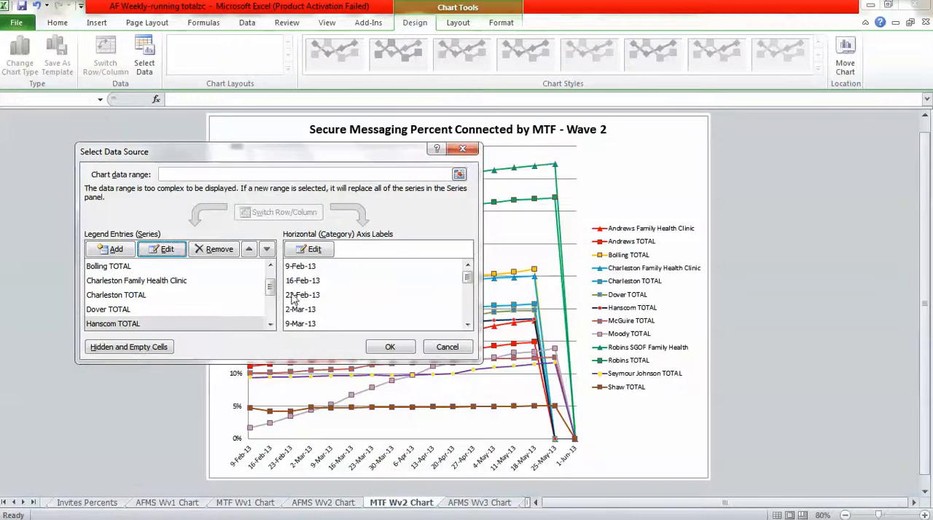
# Move the start of the McGuire TOTAL series values to $BD$139 on the Connected Percents sheet.
pyautogui.click(271, 325)
pyautogui.click(113, 327)
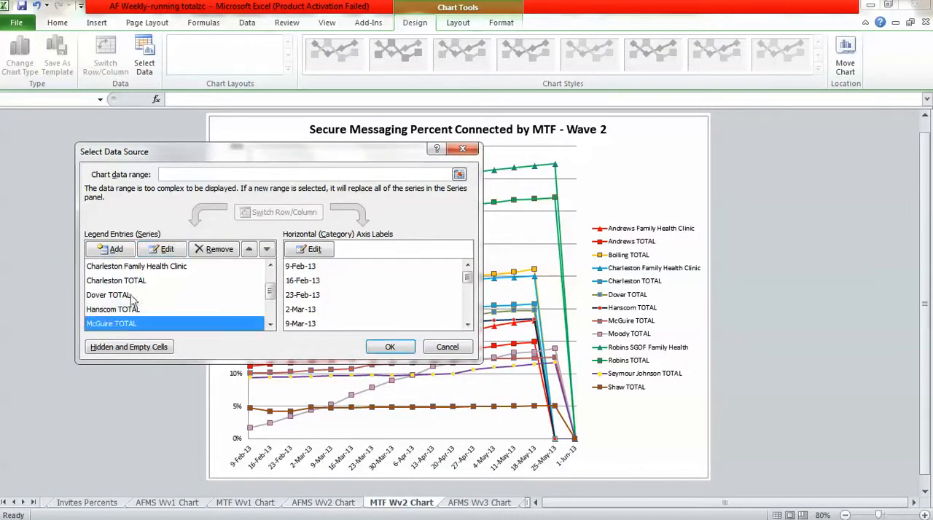
pyautogui.click(153, 253)
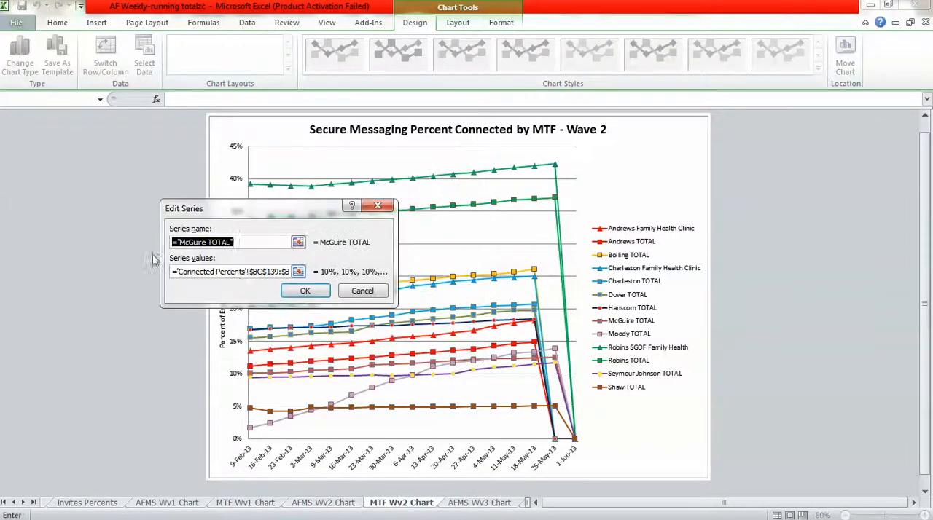
pyautogui.click(263, 272)
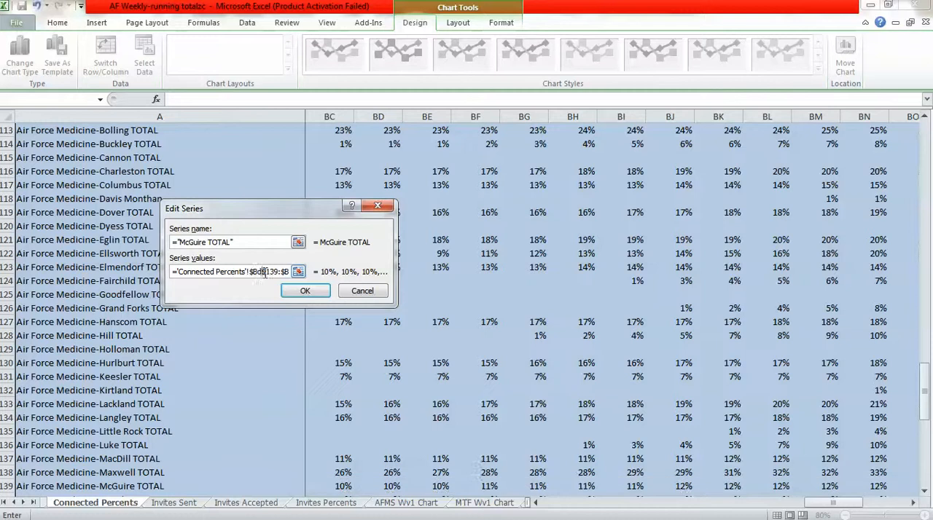
pyautogui.click(306, 293)
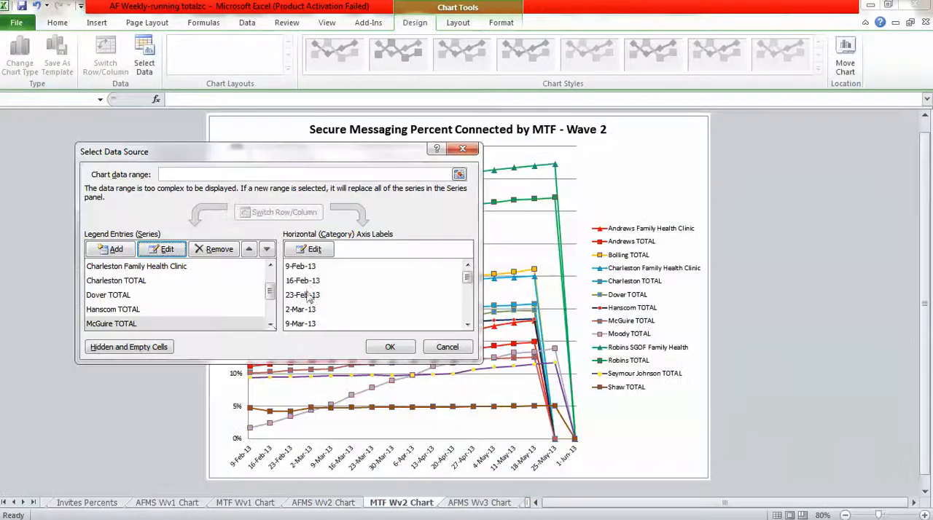
# Move the start of the Moody TOTAL series values to $BD$140 on the Connected Percents sheet.
pyautogui.click(270, 324)
pyautogui.click(115, 323)
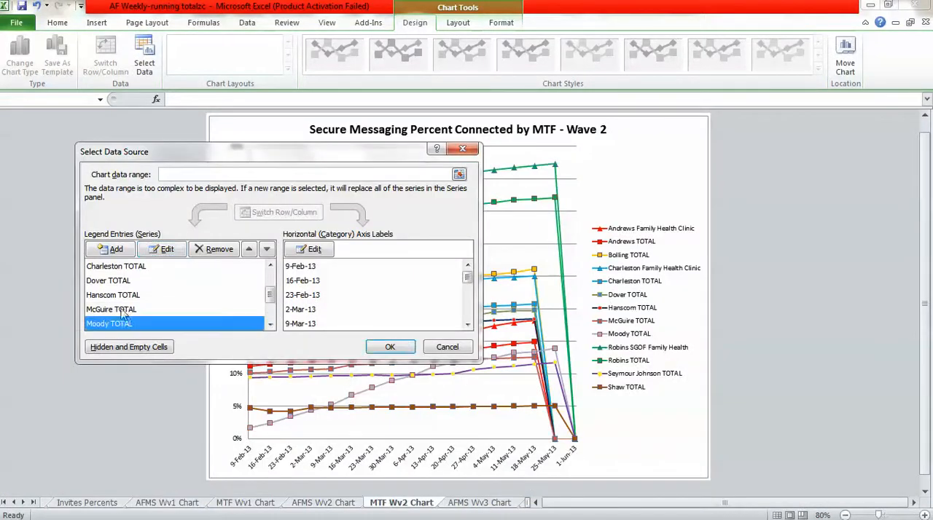
pyautogui.click(163, 250)
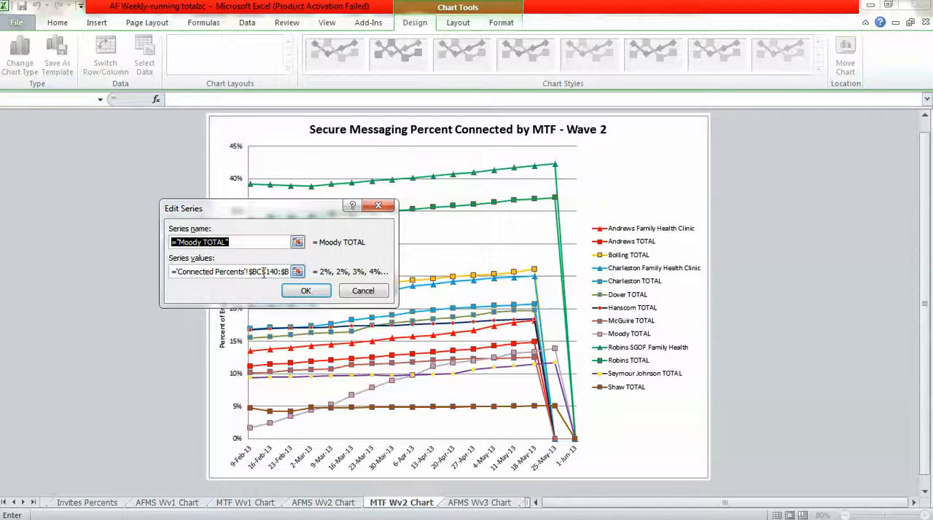
pyautogui.click(263, 272)
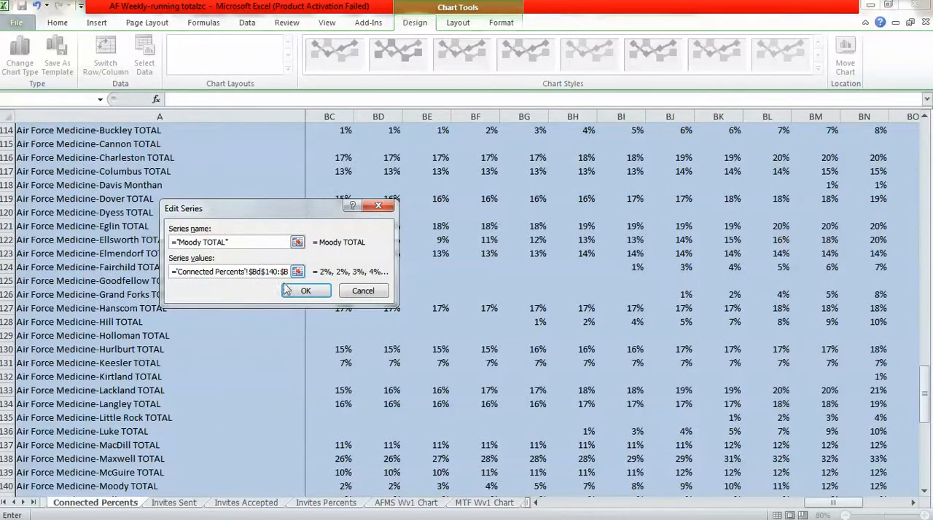
pyautogui.click(286, 290)
# Move the start of the Robins SGOF Family Health series values to $BD$88 on the Connected Percents sheet.
pyautogui.scroll(-1, 142, 332)
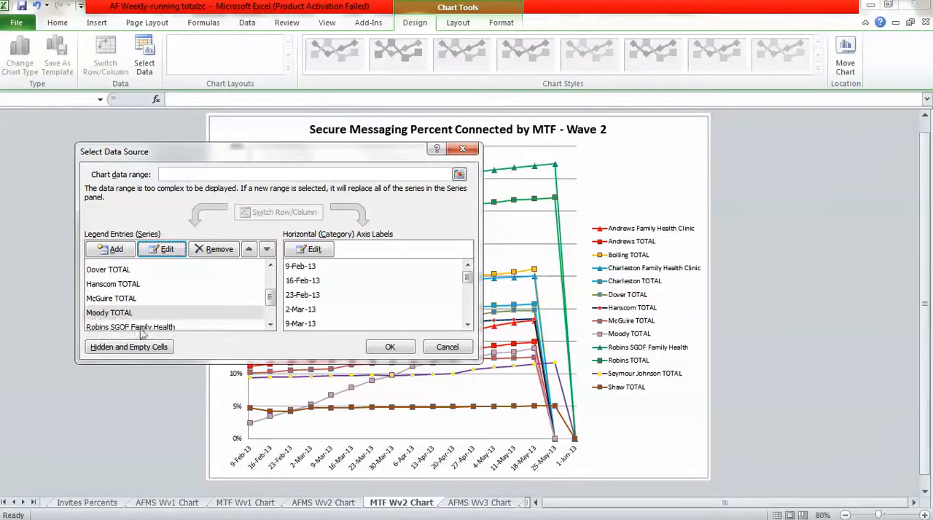
pyautogui.click(141, 328)
pyautogui.click(163, 250)
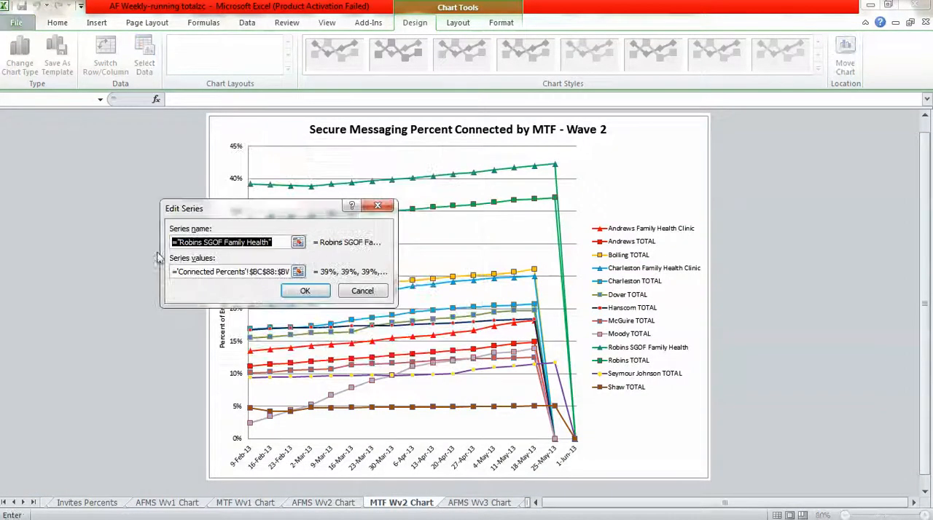
pyautogui.click(265, 271)
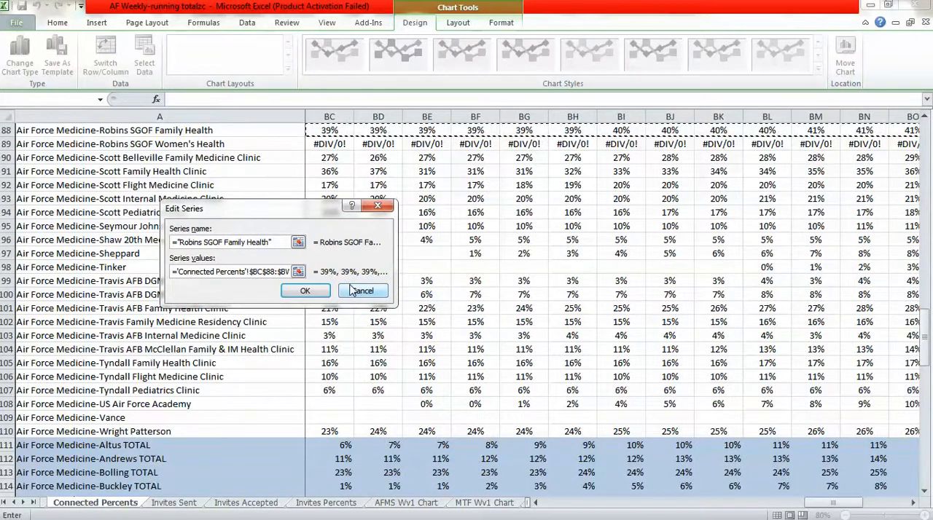
pyautogui.press('BackSpace')
pyautogui.write('d')
pyautogui.click(309, 291)
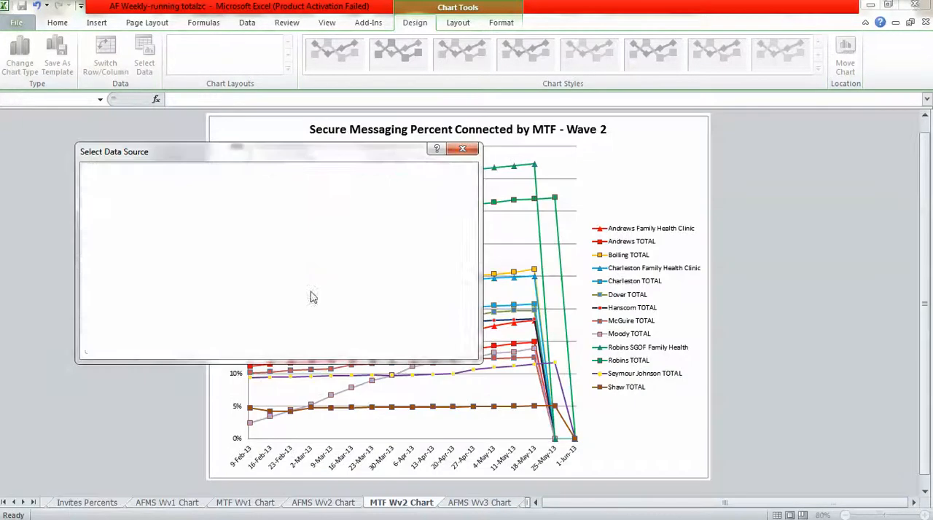
# Move the start of the Robins TOTAL series values to $BD$147 on the Connected Percents sheet.
pyautogui.click(269, 326)
pyautogui.click(127, 327)
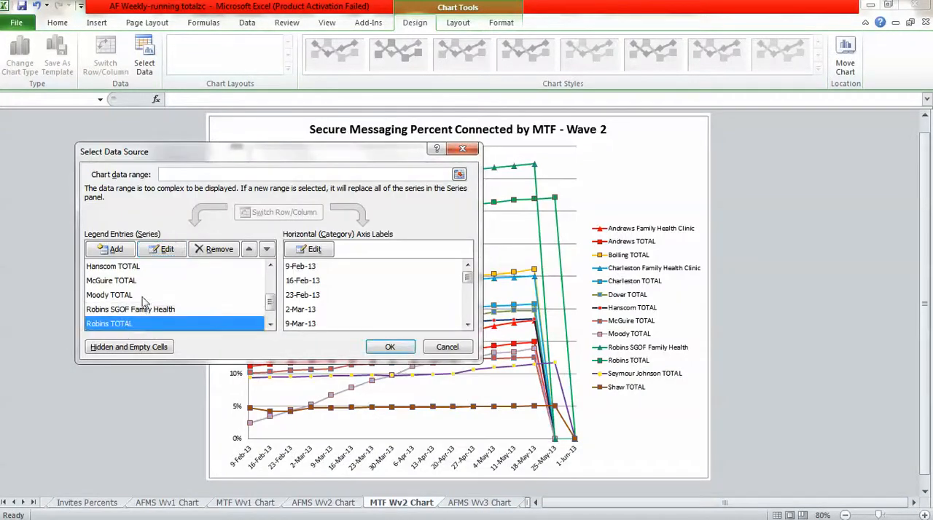
pyautogui.click(161, 252)
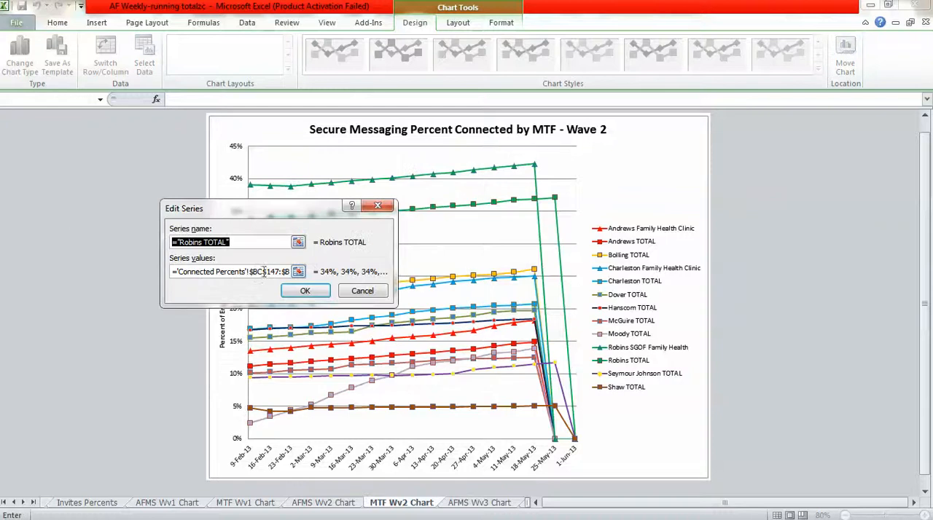
pyautogui.click(264, 272)
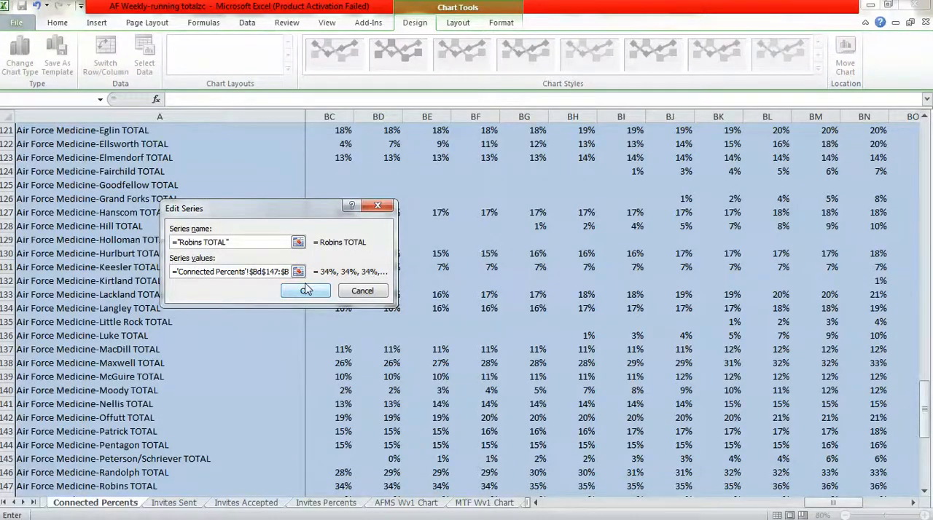
pyautogui.click(305, 291)
# Move the start of the Seymour Johnson TOTAL series values to $BD$149 on the Connected Percents sheet.
pyautogui.click(270, 325)
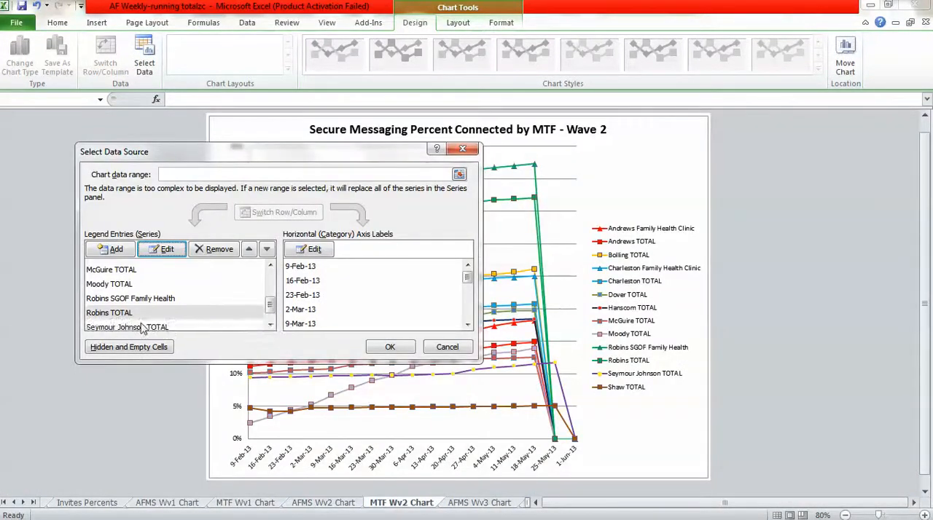
pyautogui.click(144, 328)
pyautogui.click(163, 254)
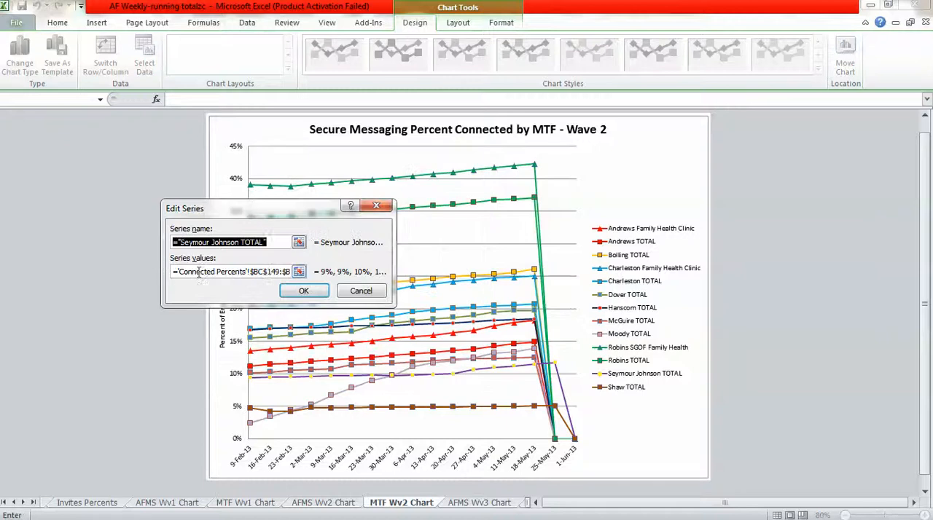
pyautogui.click(265, 271)
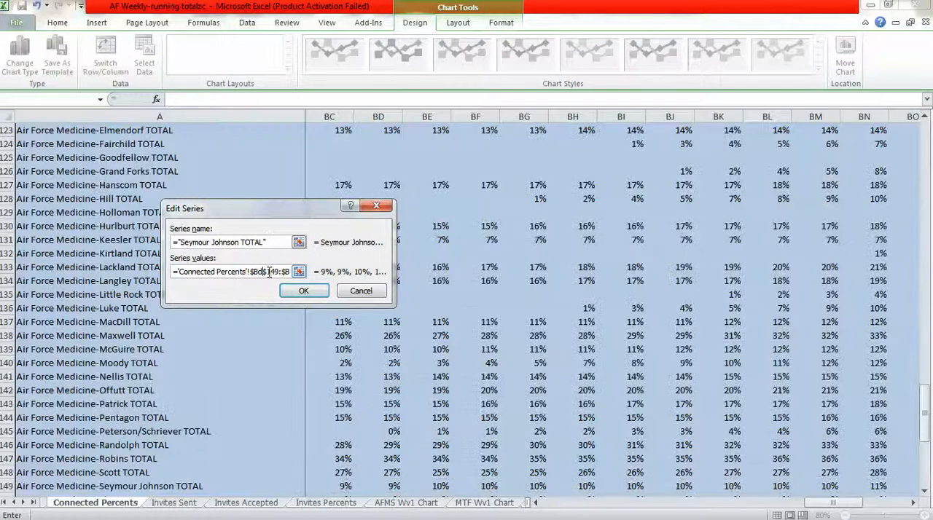
pyautogui.click(303, 291)
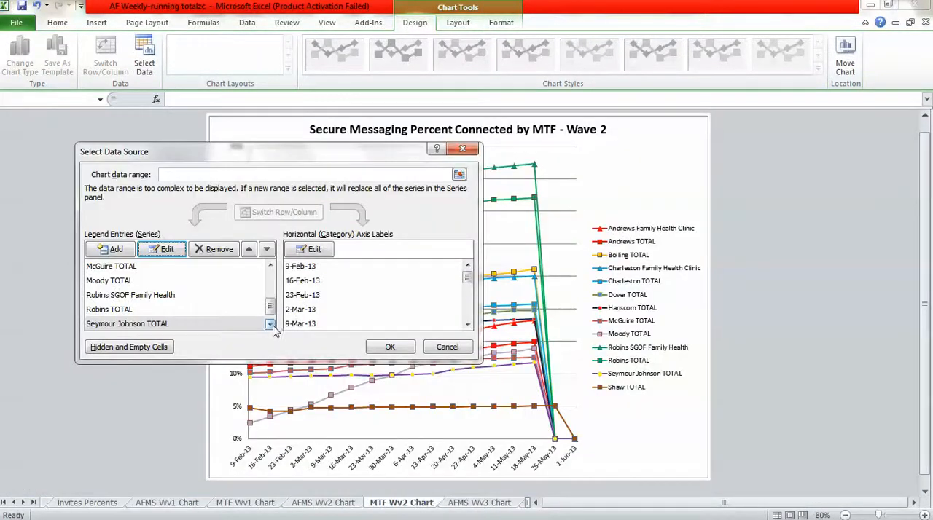
# Move the start of the Shaw TOTAL series values to $BD$150 on the Connected Percents sheet.
pyautogui.click(270, 325)
pyautogui.click(128, 327)
pyautogui.click(163, 249)
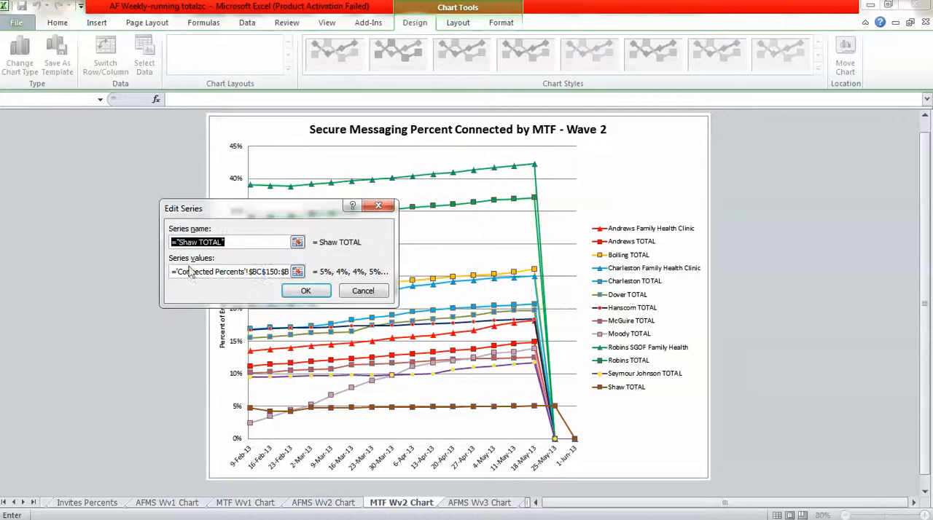
pyautogui.click(262, 272)
pyautogui.press('BackSpace')
pyautogui.write('d')
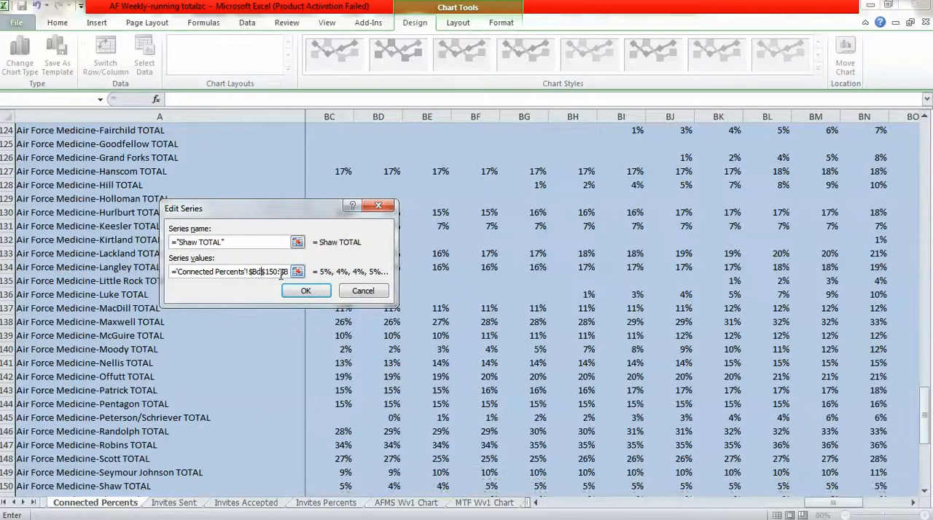
pyautogui.click(305, 291)
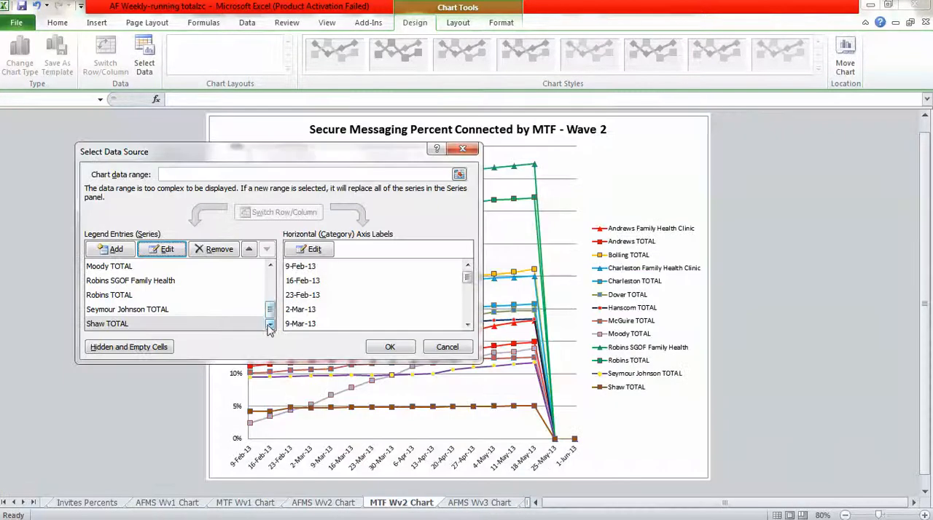
# Start the MTF Wave 2 chart's axis label range at $BD$3 on the Connected Percents sheet and apply the data source changes.
pyautogui.click(309, 251)
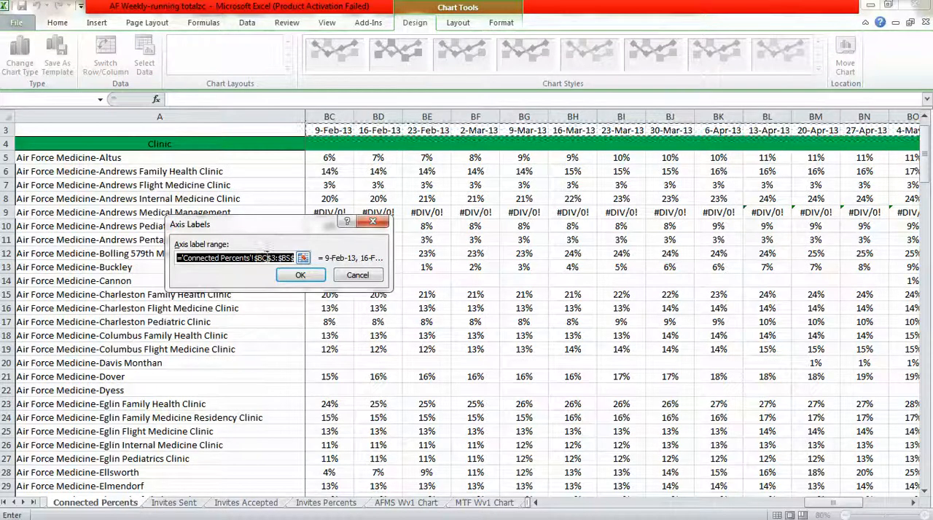
pyautogui.click(267, 257)
pyautogui.press('BackSpace')
pyautogui.write('d')
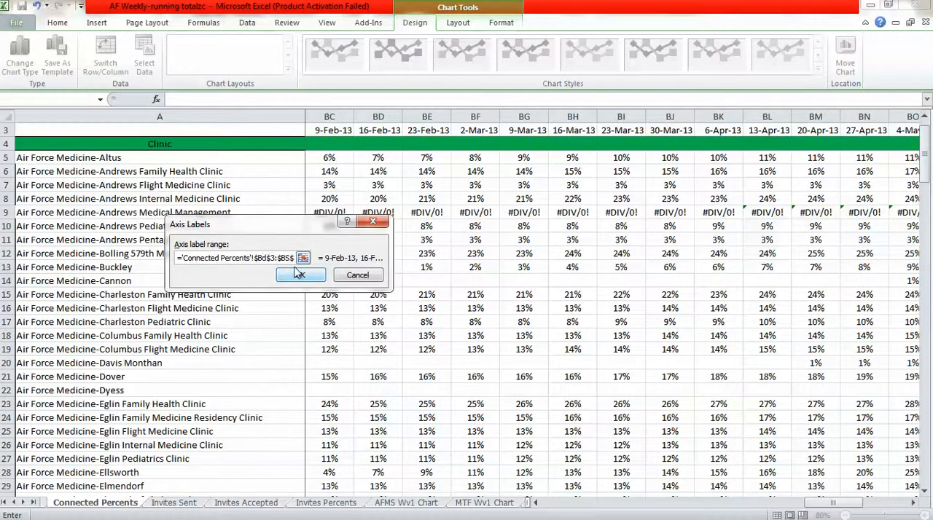
pyautogui.click(299, 274)
pyautogui.click(385, 347)
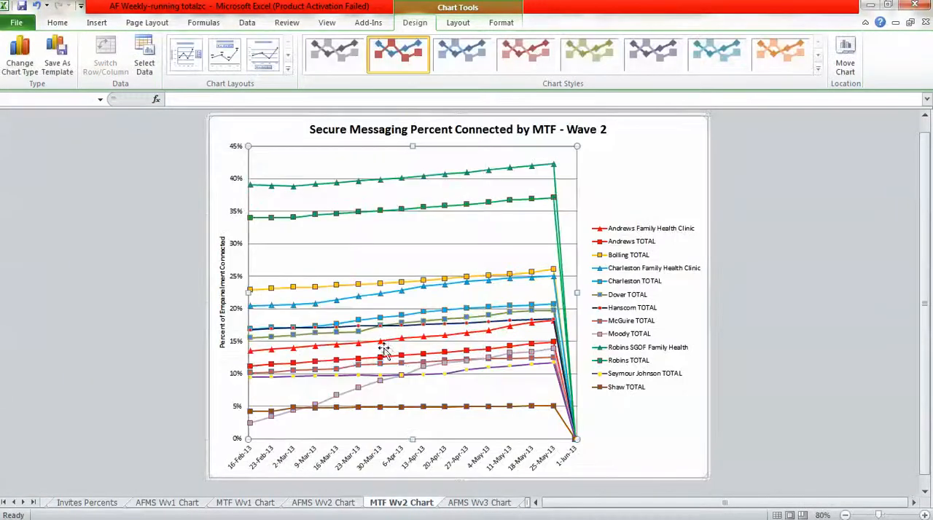
# Extend the AFMS Wave 3 chart's axis label range to end at $BS$3 on the Running Totals sheet.
pyautogui.click(479, 502)
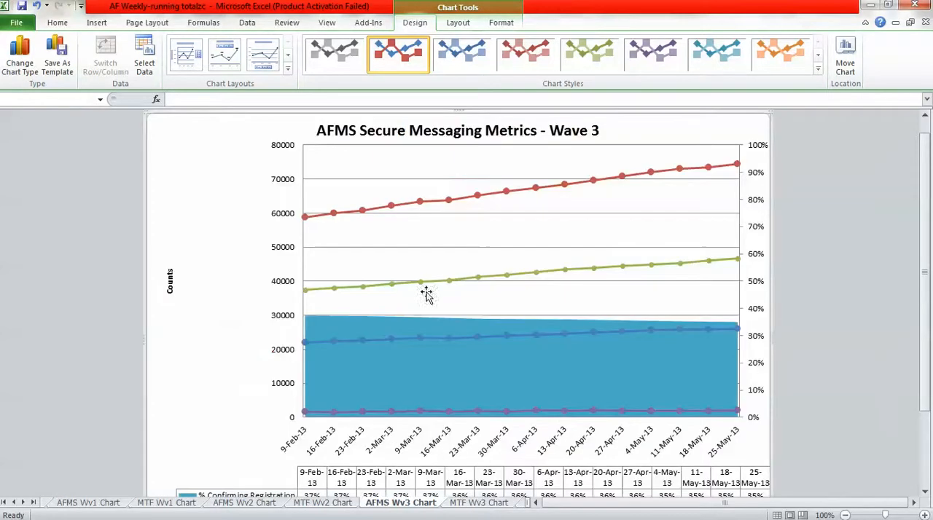
pyautogui.rightClick(416, 263)
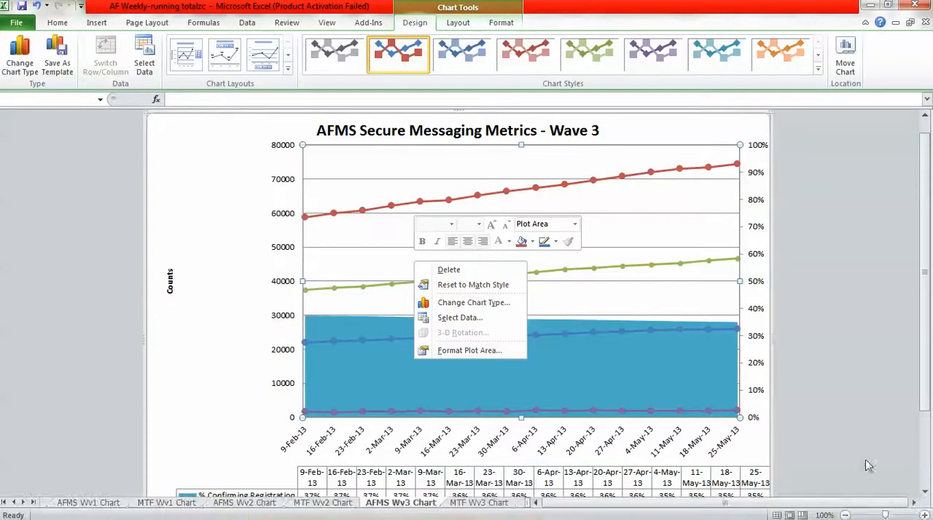
pyautogui.click(846, 515)
pyautogui.click(846, 515)
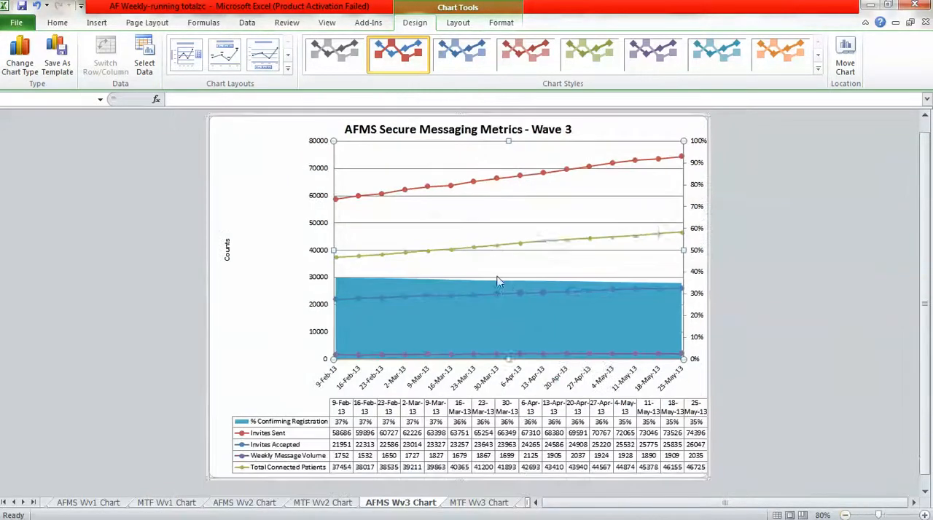
pyautogui.rightClick(498, 279)
pyautogui.click(539, 325)
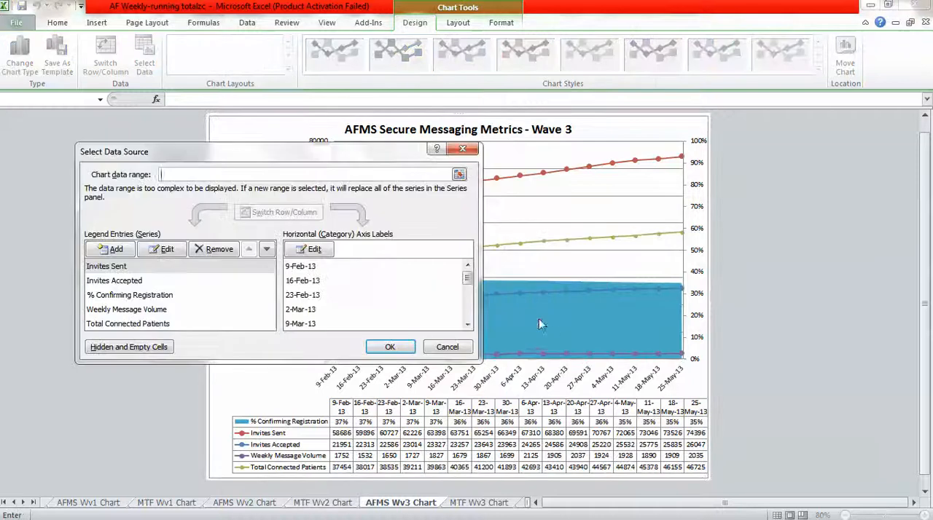
pyautogui.click(326, 252)
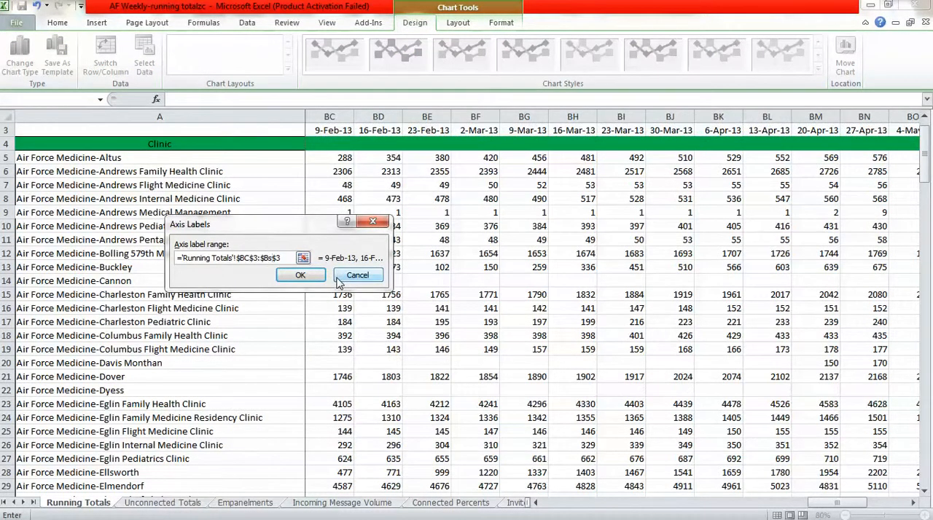
pyautogui.click(299, 283)
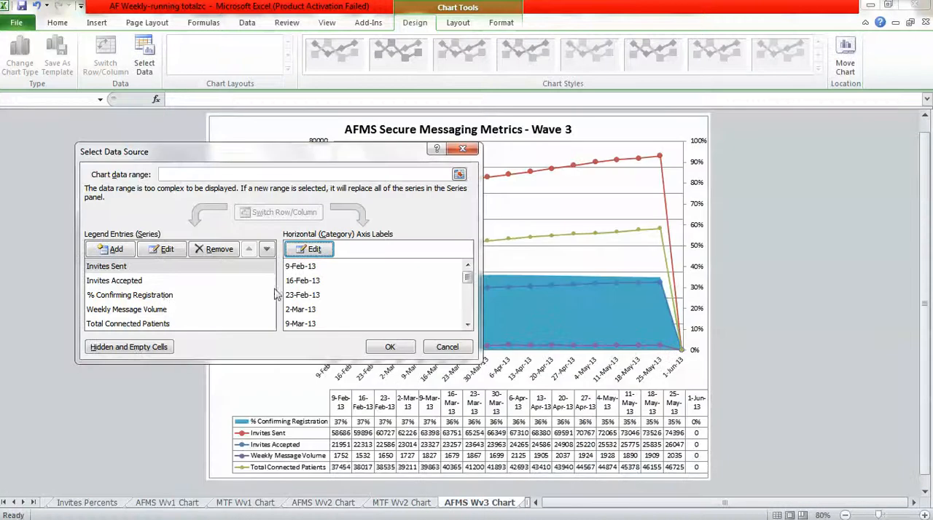
# Move the start of the Invites Sent series values to $BD$160 on the Invites Sent sheet.
pyautogui.click(162, 250)
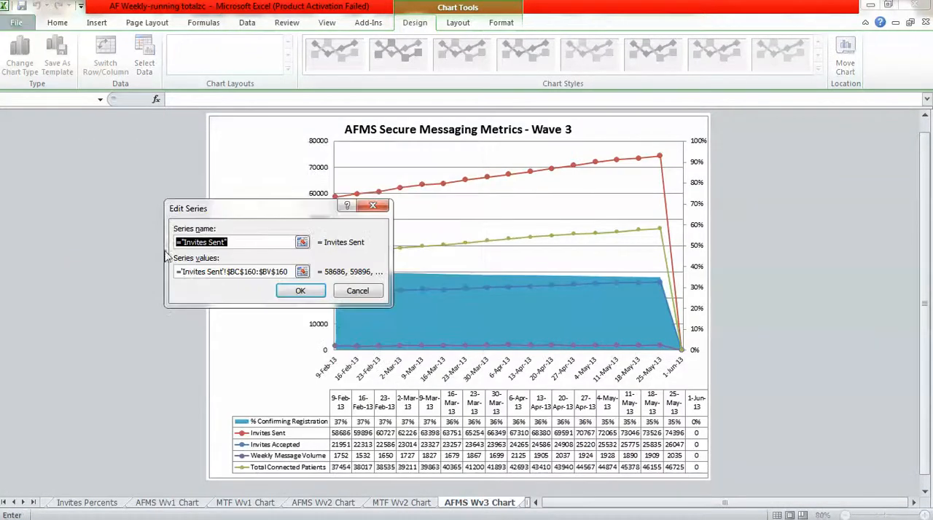
pyautogui.click(240, 272)
pyautogui.press('BackSpace')
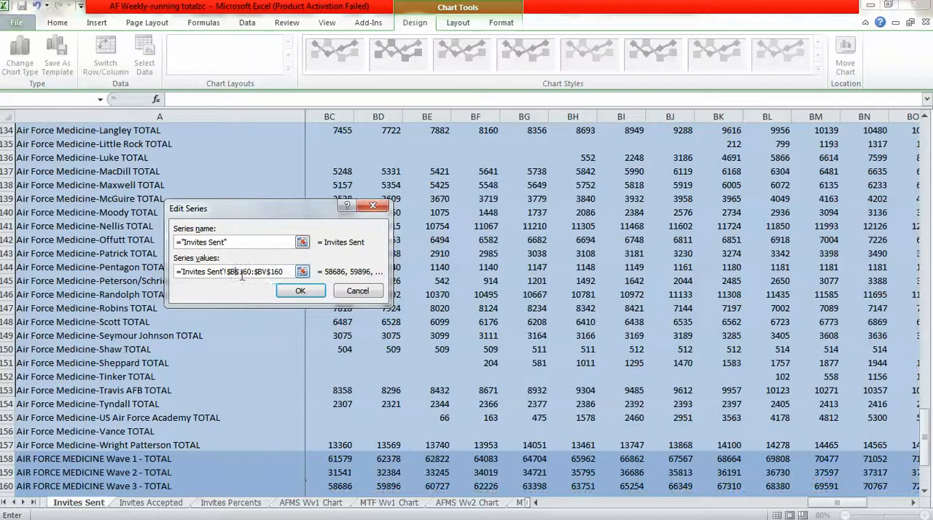
pyautogui.write('d')
pyautogui.click(301, 291)
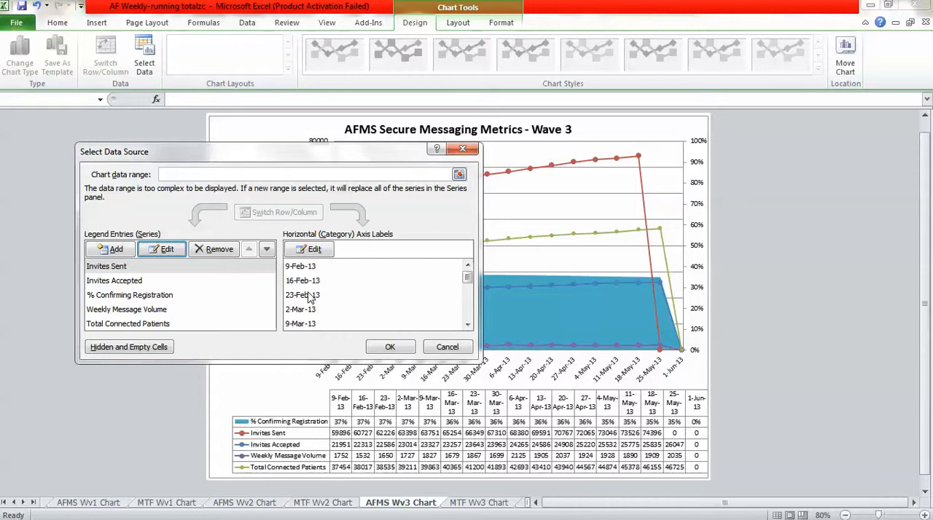
# Move the start of the Invites Accepted series values to $BD$160 on the Invites Accepted sheet.
pyautogui.click(128, 283)
pyautogui.click(162, 250)
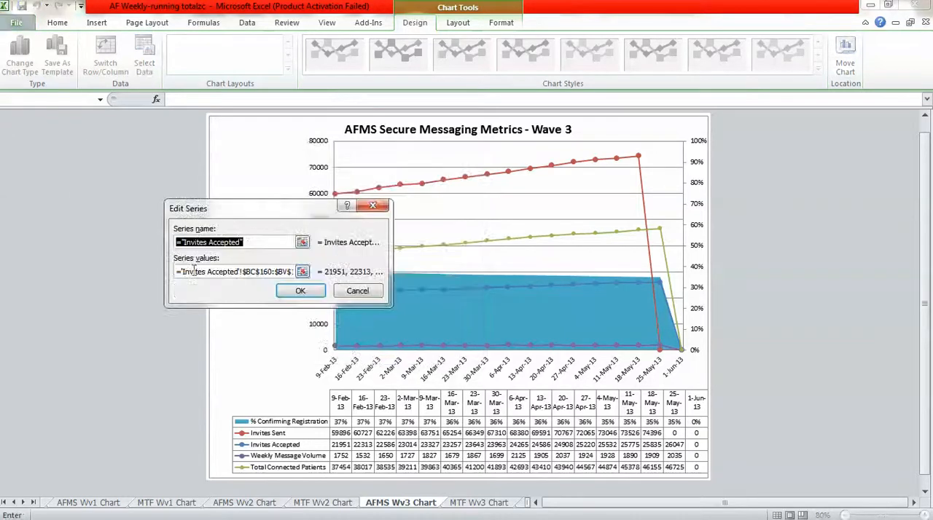
pyautogui.click(256, 272)
pyautogui.press('BackSpace')
pyautogui.write('d')
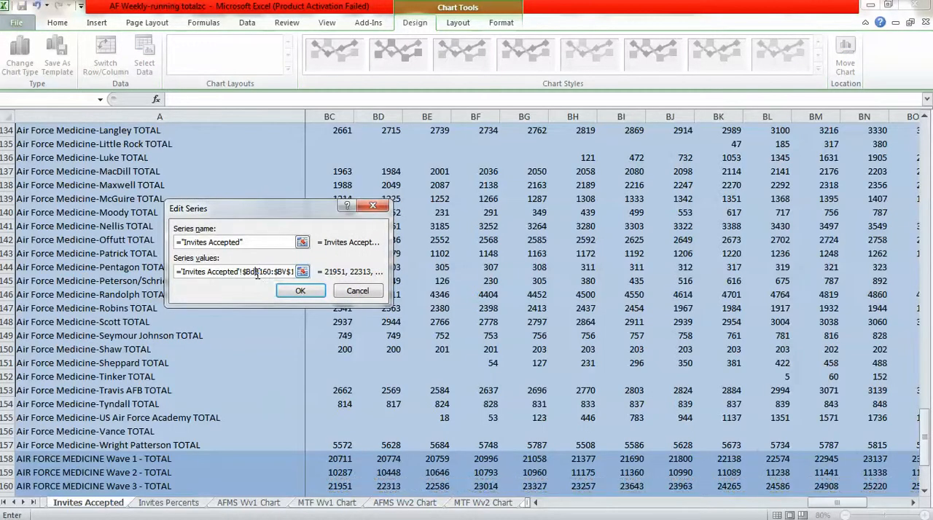
pyautogui.click(288, 292)
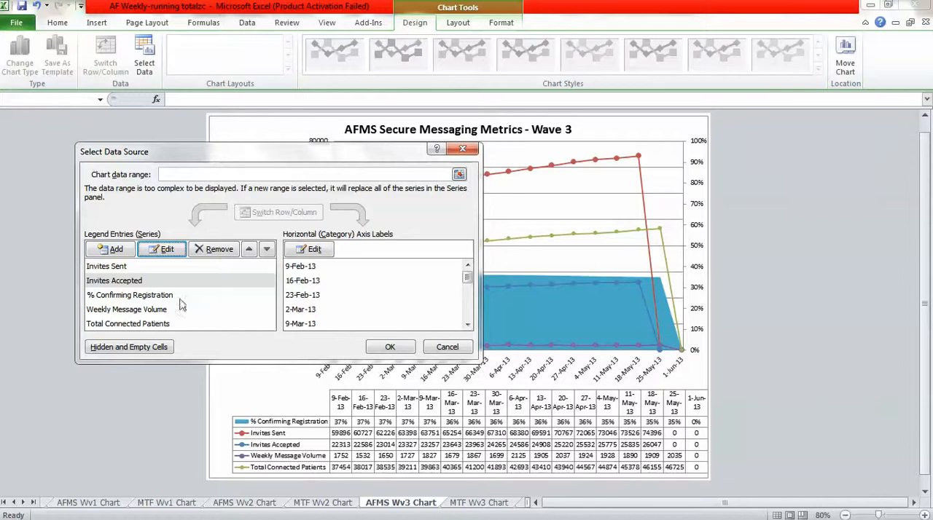
# Move the start of the % Confirming Registration series values to $BD$160 on the Invites Percents sheet.
pyautogui.click(148, 297)
pyautogui.click(166, 251)
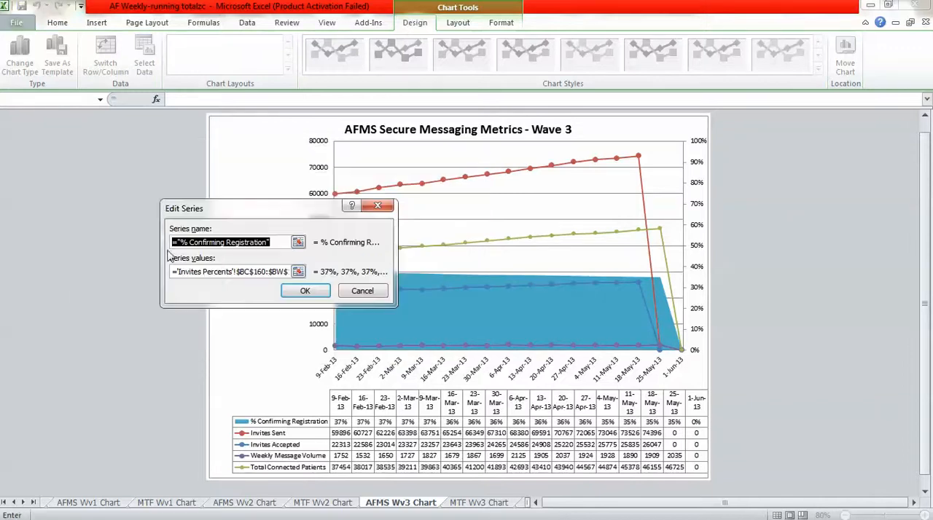
pyautogui.click(248, 271)
pyautogui.press('BackSpace')
pyautogui.write('d')
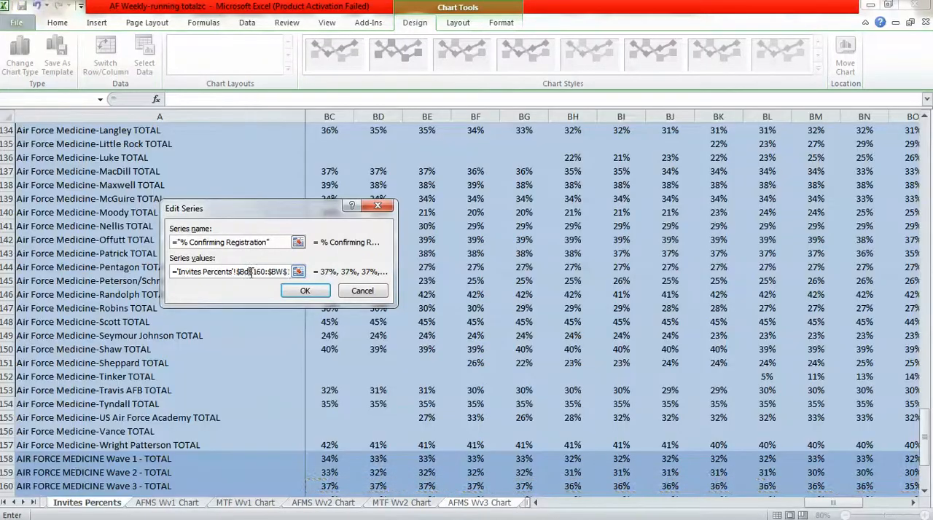
pyautogui.click(295, 291)
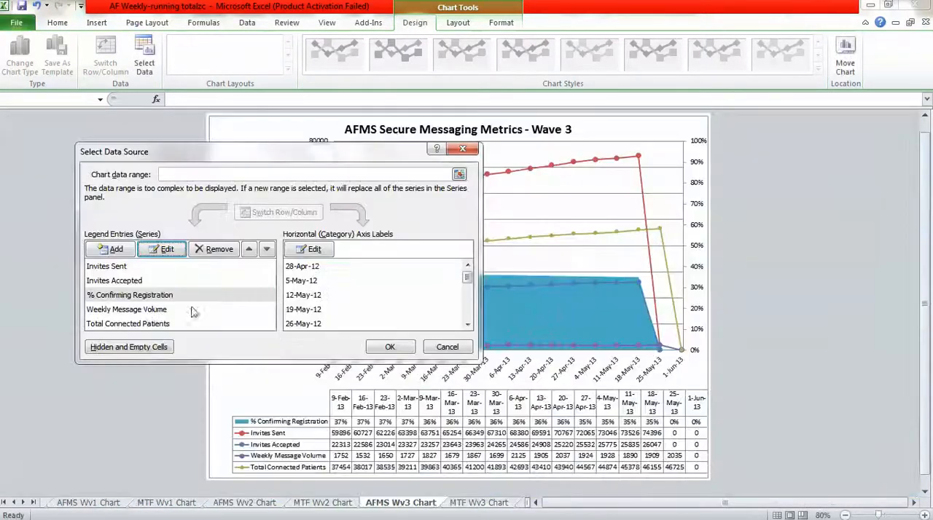
# Move the start of the Weekly Message Volume series values to column BD on the Incoming Message Volume sheet.
pyautogui.click(151, 309)
pyautogui.click(164, 250)
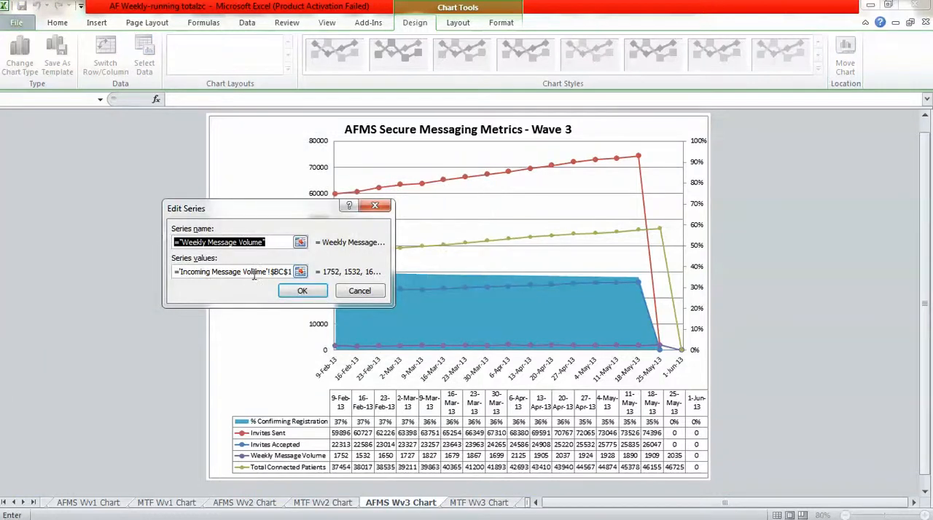
pyautogui.click(282, 274)
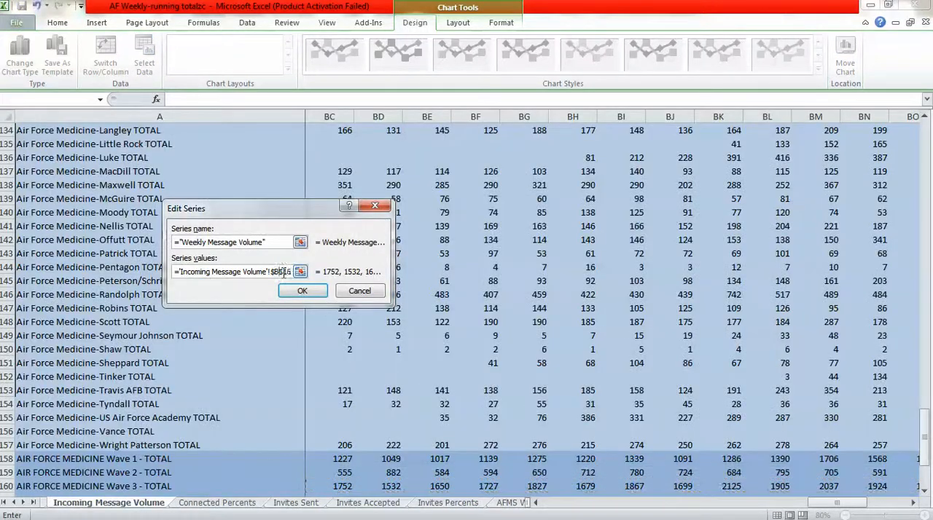
pyautogui.click(302, 290)
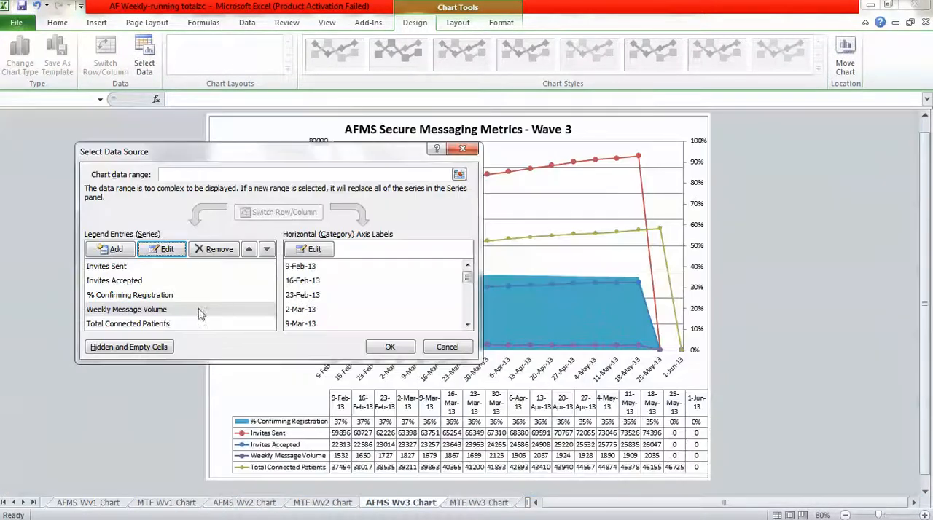
# Move the start of the Total Connected Patients series values to $BD$160 on the Running Totals sheet.
pyautogui.click(160, 325)
pyautogui.click(171, 253)
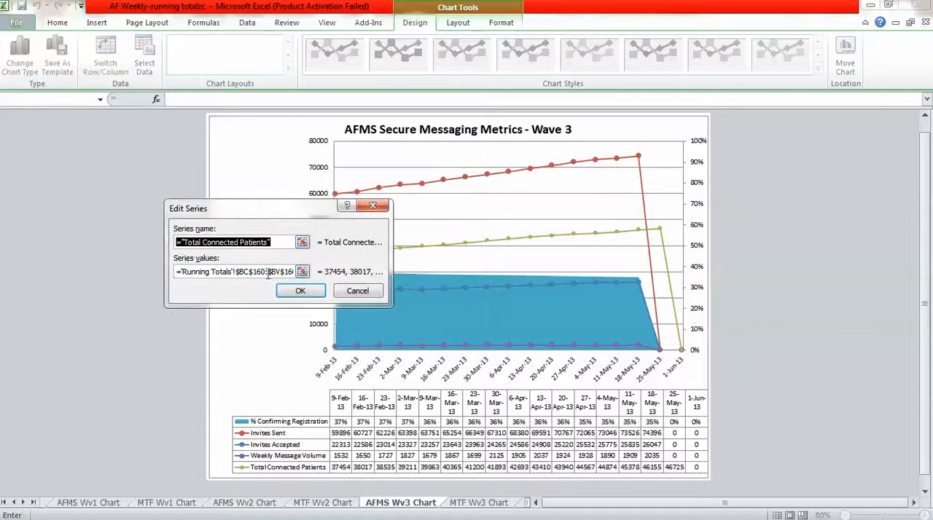
pyautogui.click(249, 271)
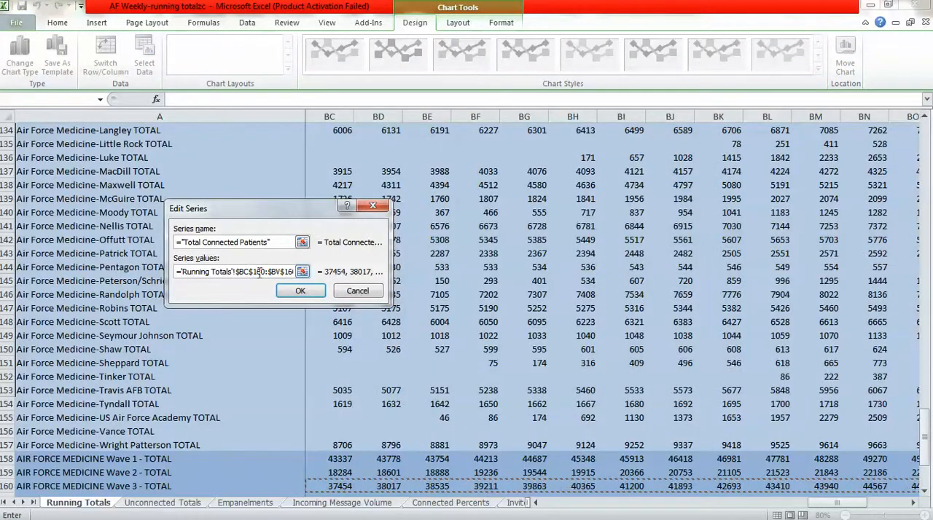
pyautogui.press('BackSpace')
pyautogui.write('d')
pyautogui.click(299, 291)
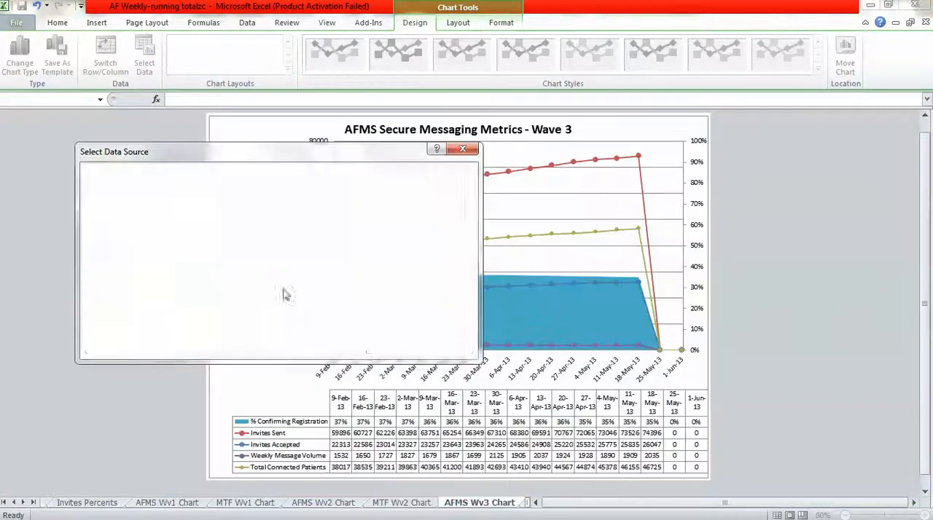
# Start the AFMS Wave 3 chart's axis label range at $BD$3 on the Running Totals sheet and apply the data source changes.
pyautogui.click(310, 250)
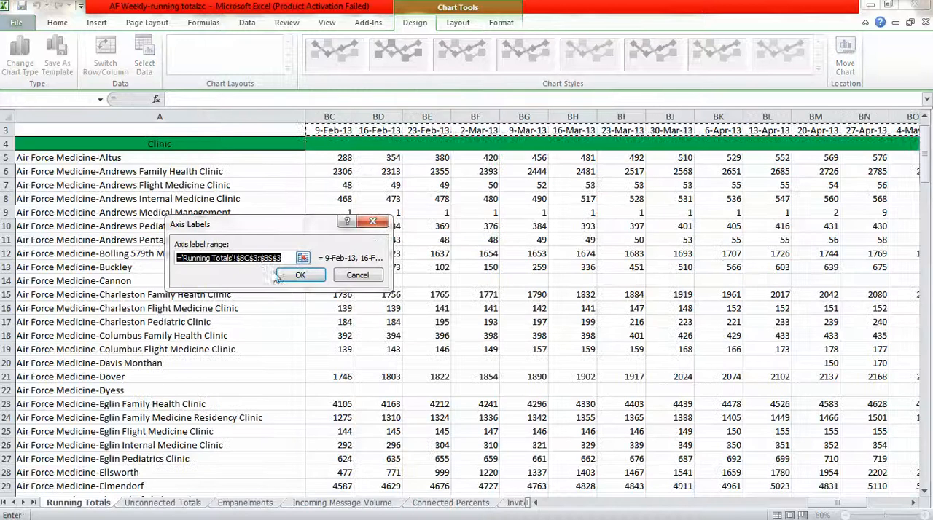
pyautogui.click(256, 259)
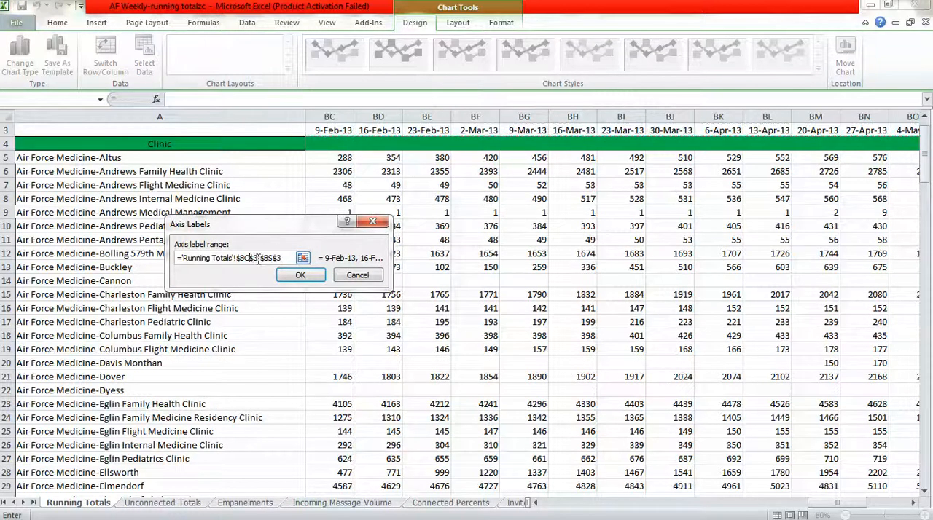
pyautogui.press('BackSpace')
pyautogui.write('d')
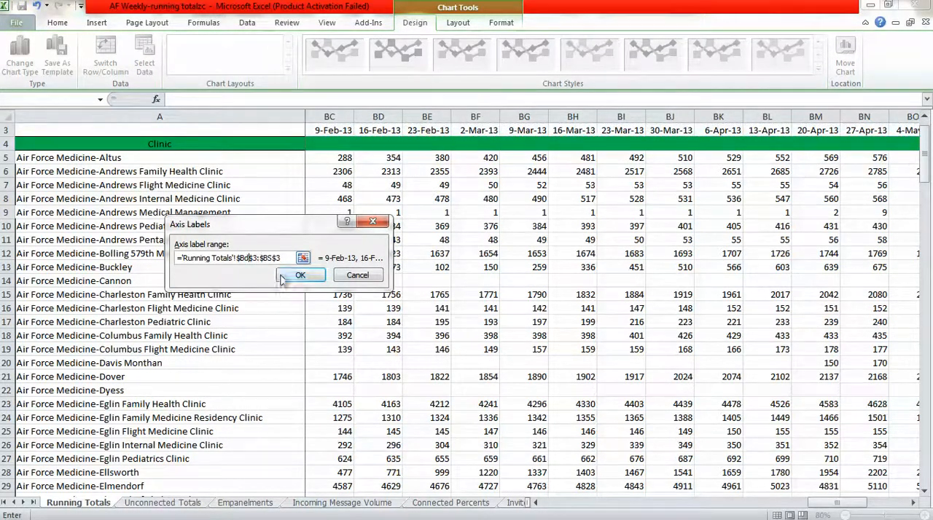
pyautogui.click(300, 275)
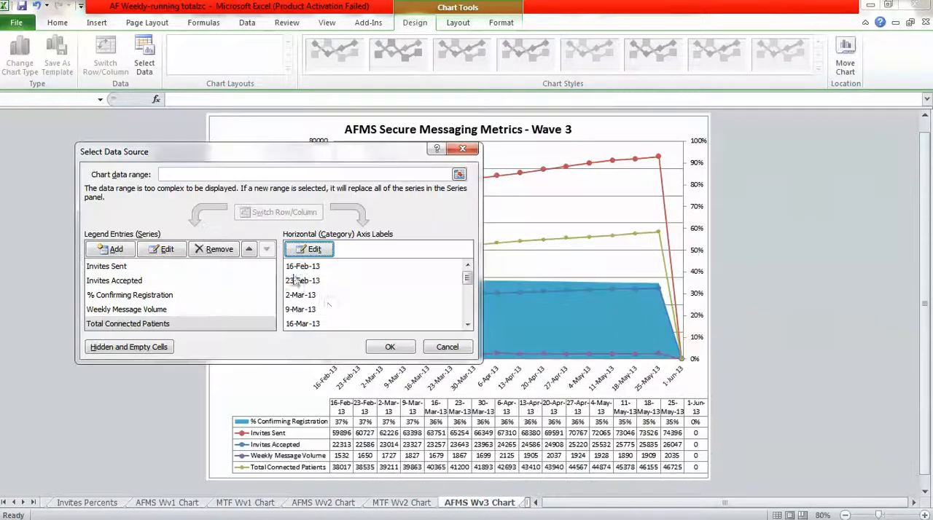
pyautogui.click(392, 348)
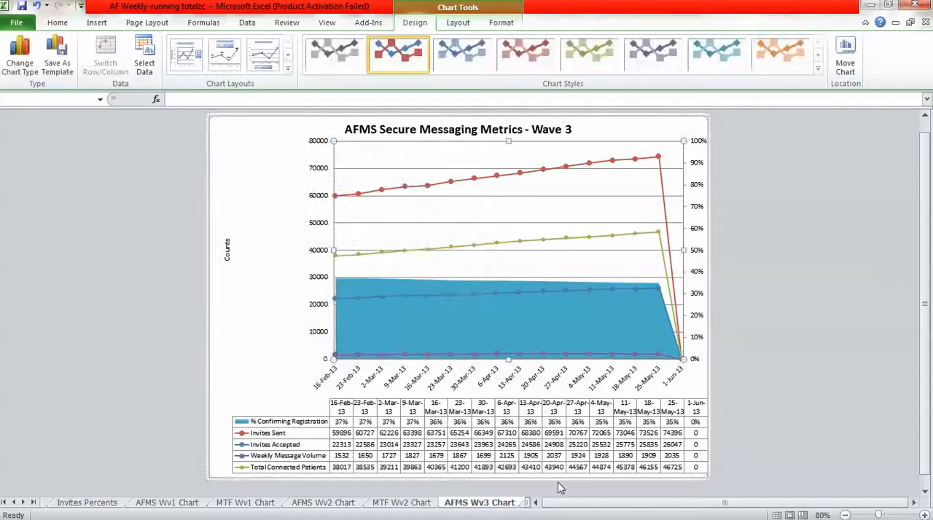
# Extend the end of the MTF Wave 3 chart's axis label range on the Connected Percents sheet to the 1-Jun-13 column.
pyautogui.click(524, 503)
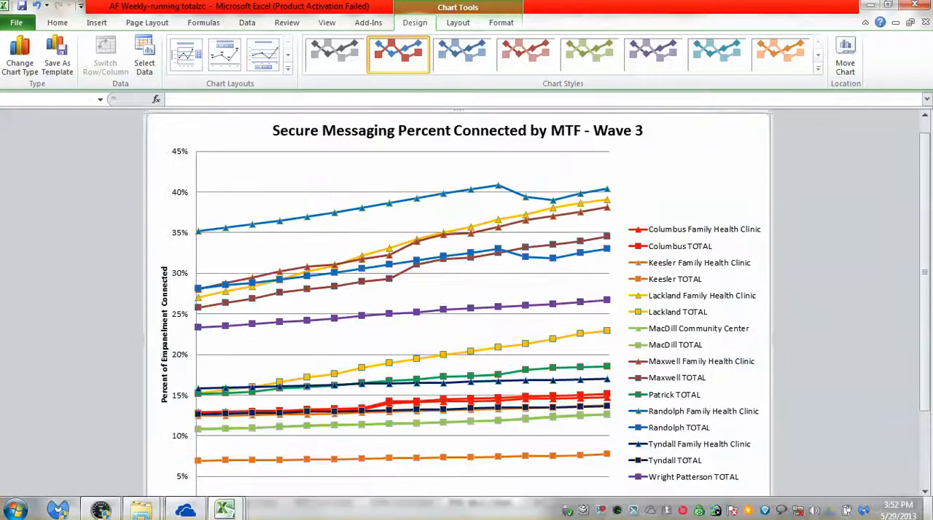
pyautogui.click(844, 515)
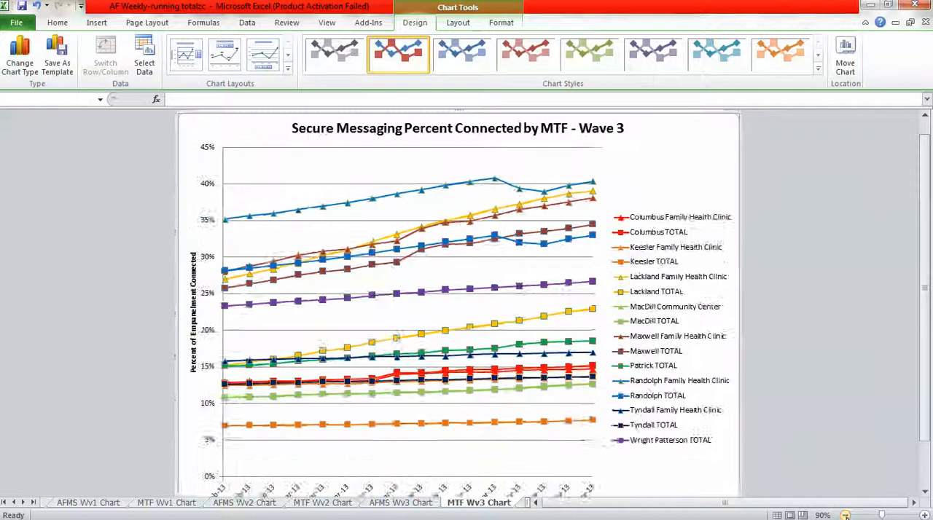
pyautogui.click(845, 515)
pyautogui.rightClick(433, 277)
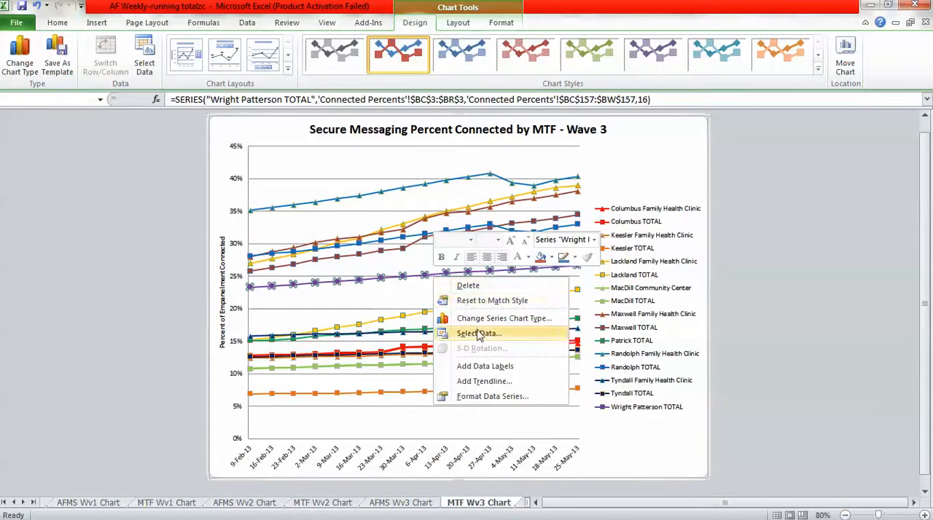
pyautogui.click(477, 333)
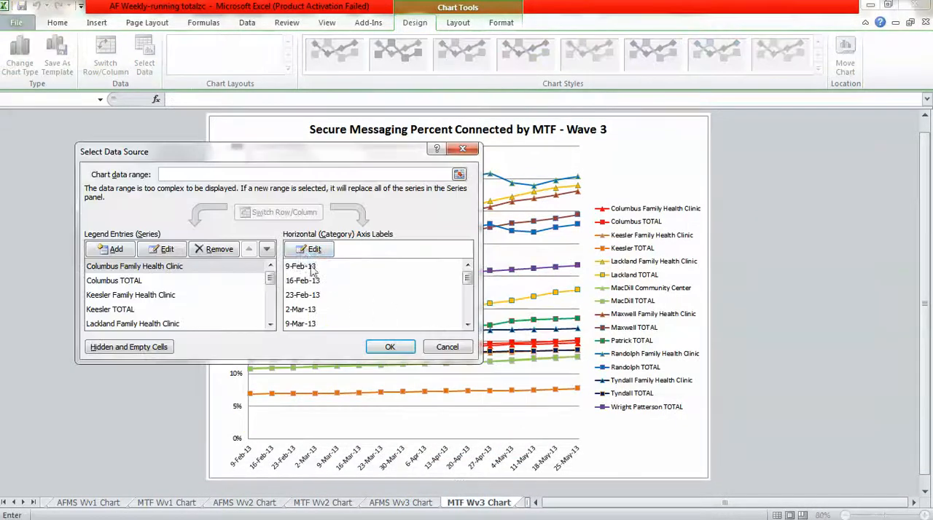
pyautogui.click(373, 304)
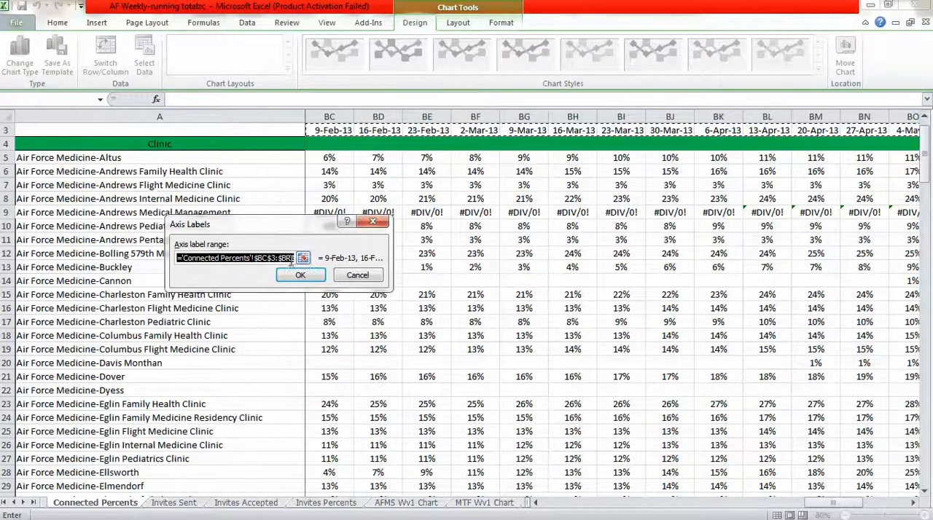
pyautogui.click(291, 258)
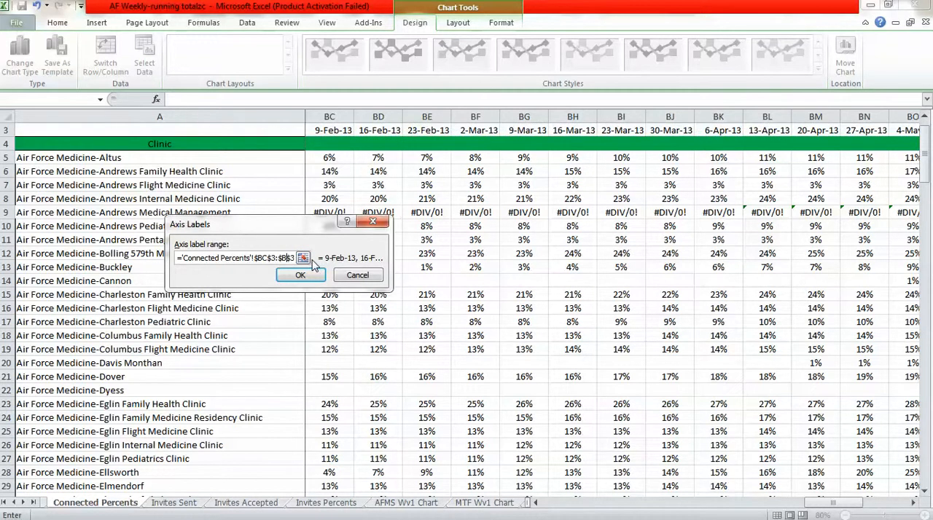
pyautogui.click(310, 276)
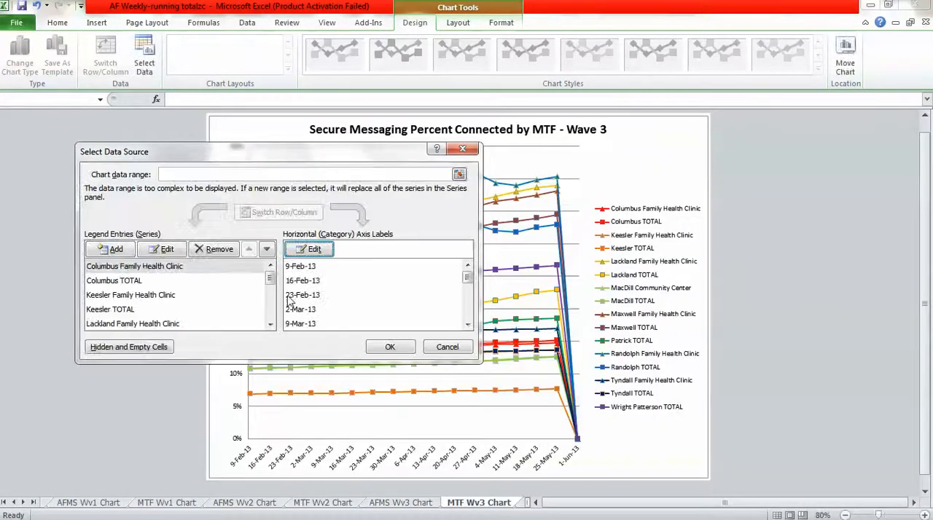
# Move the start of the Columbus Family Health Clinic series values to $BD$18 on the Connected Percents sheet.
pyautogui.click(146, 268)
pyautogui.click(162, 250)
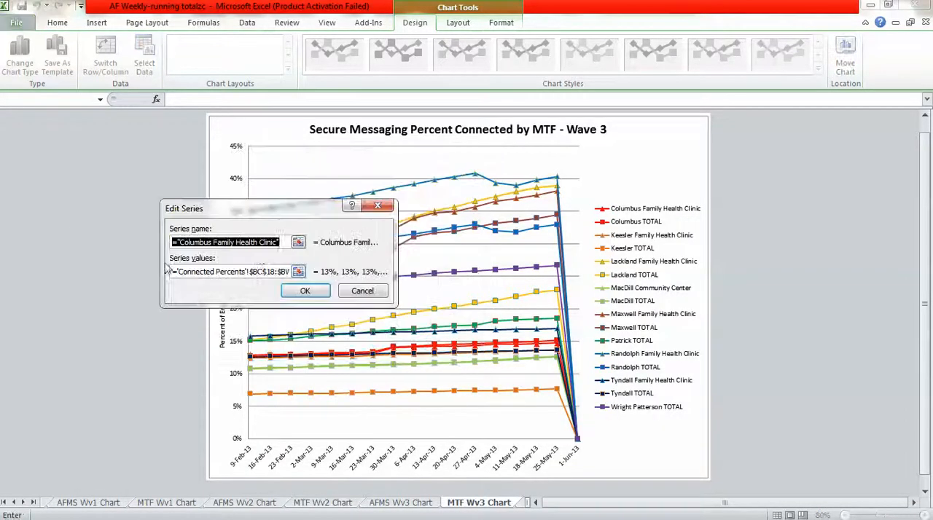
pyautogui.click(264, 271)
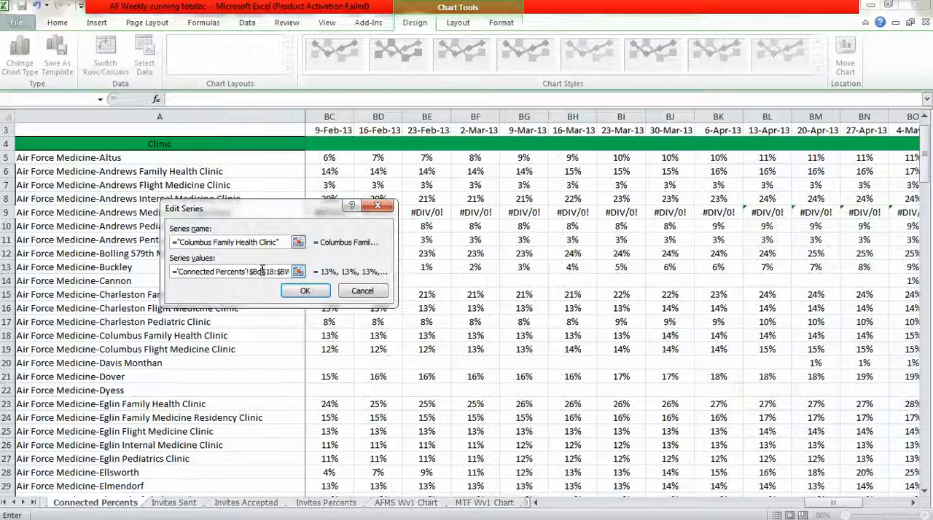
pyautogui.click(305, 290)
# Move the start of the Columbus TOTAL series values to $BD$117 on the Connected Percents sheet.
pyautogui.click(139, 281)
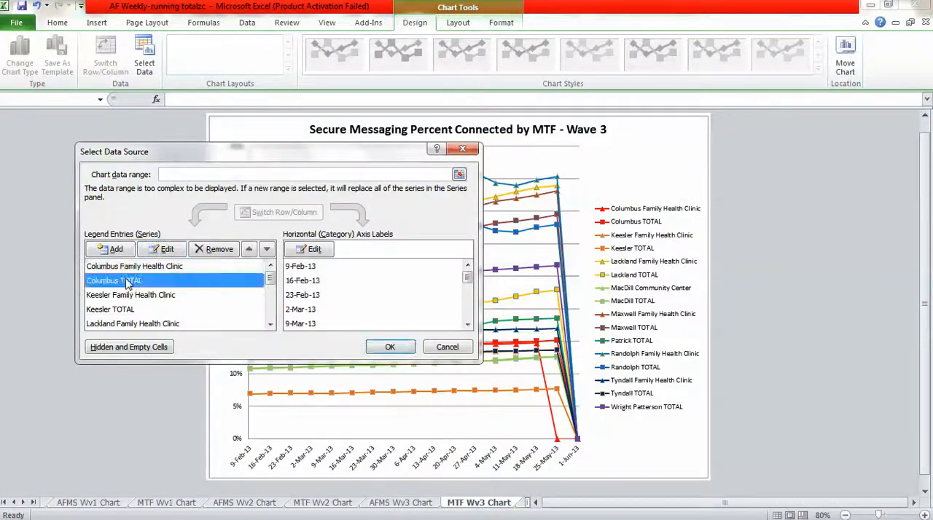
pyautogui.click(163, 250)
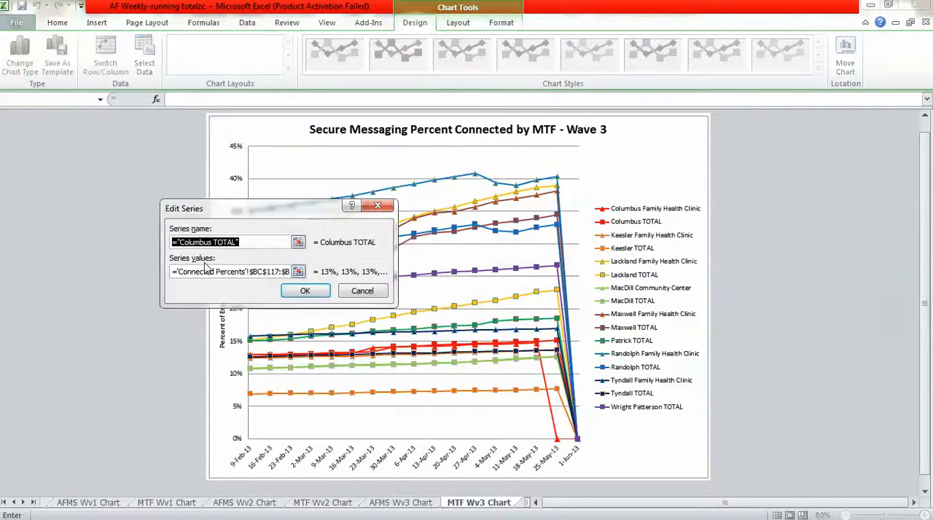
pyautogui.click(264, 271)
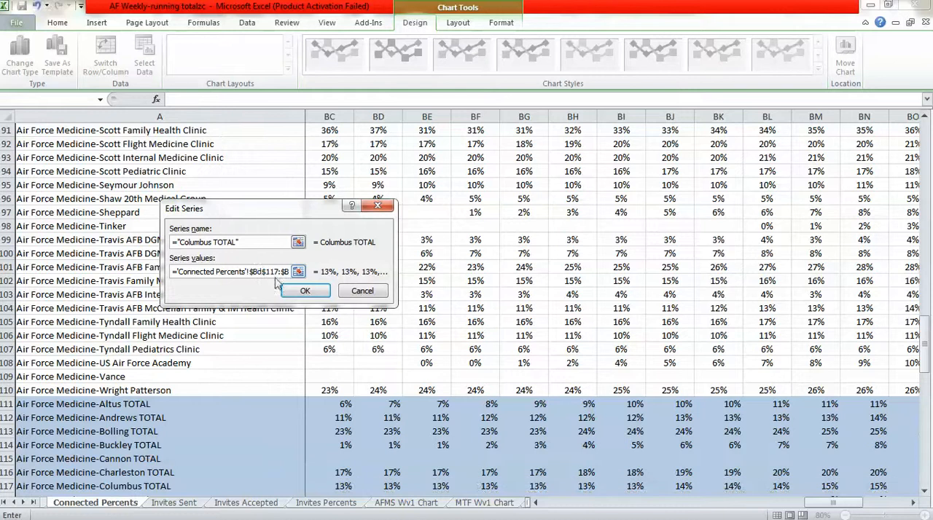
pyautogui.click(306, 291)
# Move the start of the Keesler Family Health Clinic series values to $BD$41 on the Connected Percents sheet.
pyautogui.click(146, 295)
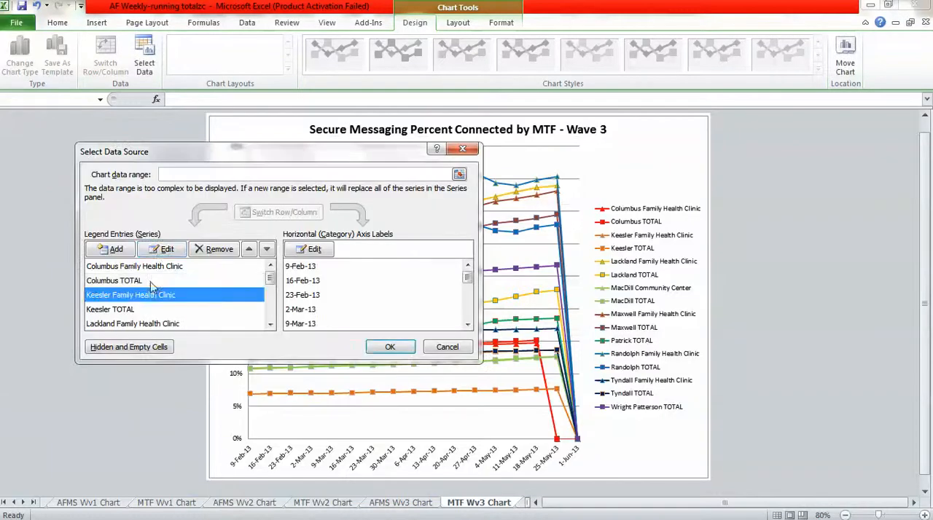
pyautogui.click(163, 251)
pyautogui.click(264, 272)
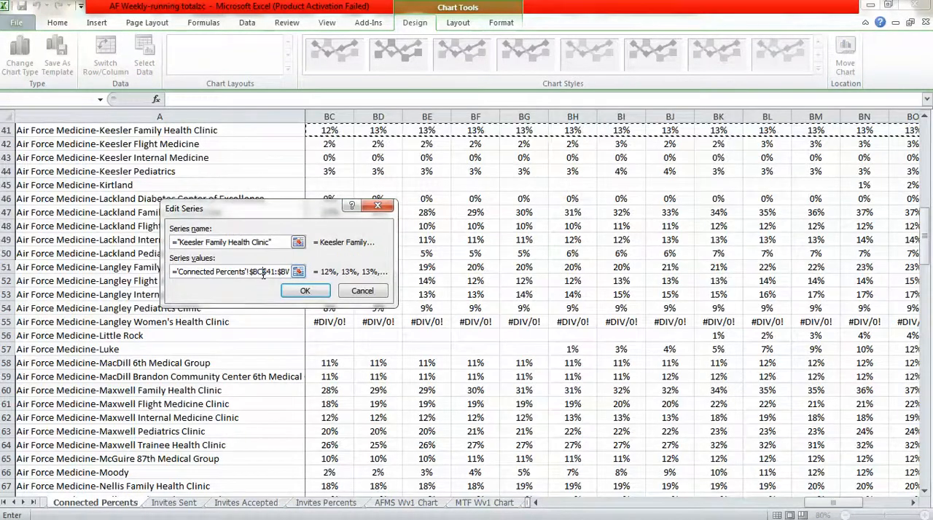
pyautogui.click(304, 291)
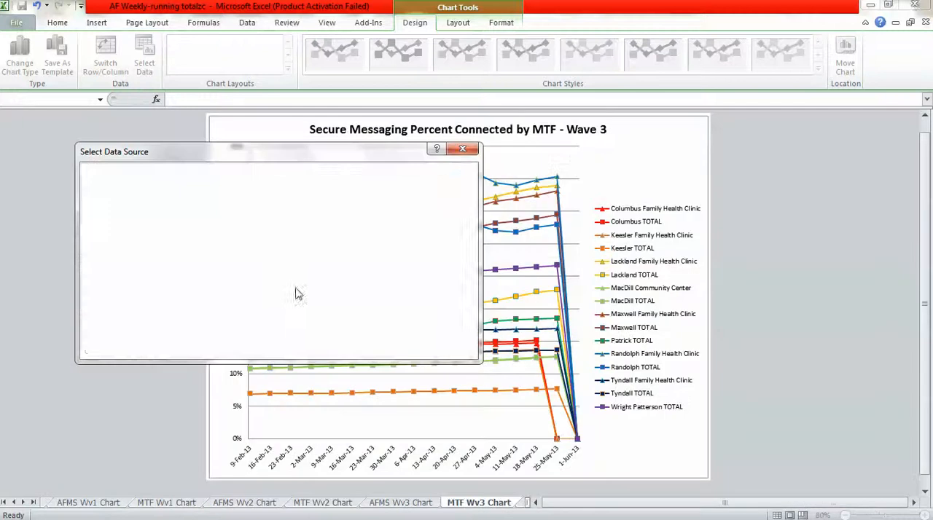
# Move the start of the Keesler TOTAL series values to $BD$131 on the Connected Percents sheet.
pyautogui.click(124, 312)
pyautogui.click(163, 249)
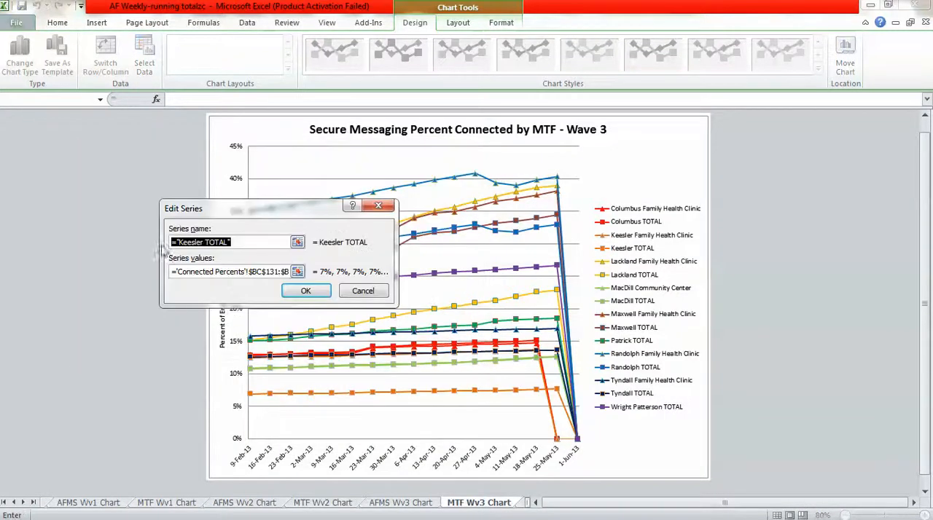
pyautogui.click(264, 272)
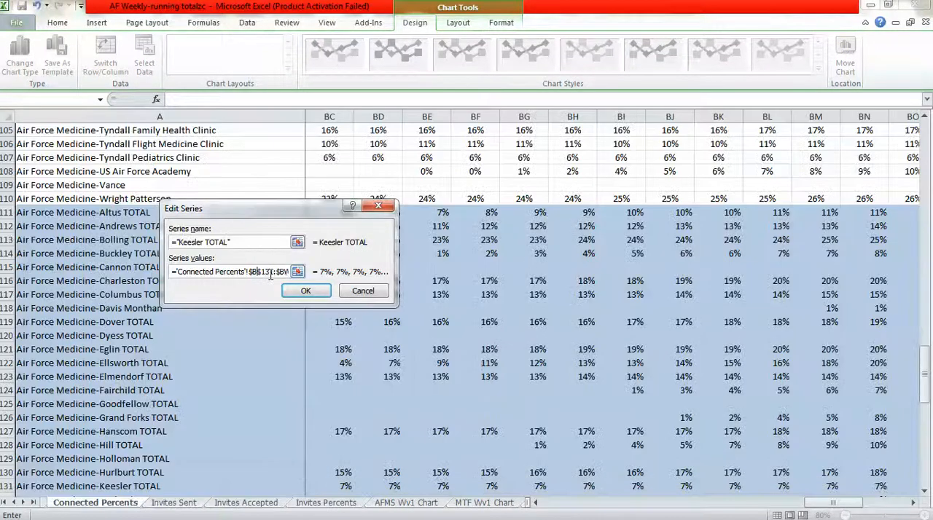
pyautogui.click(286, 290)
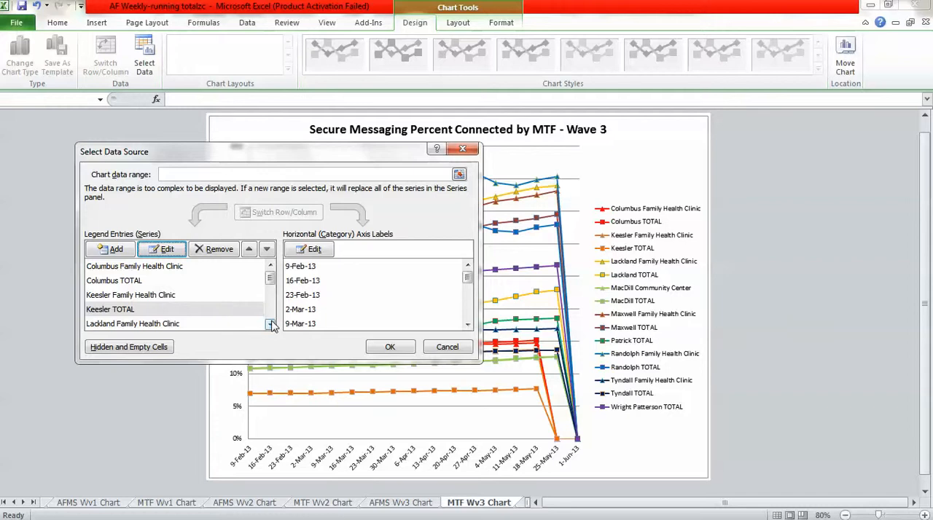
# Move the start of the Lackland Family Health Clinic series values to $BD$47 on the Connected Percents sheet.
pyautogui.click(134, 313)
pyautogui.click(161, 249)
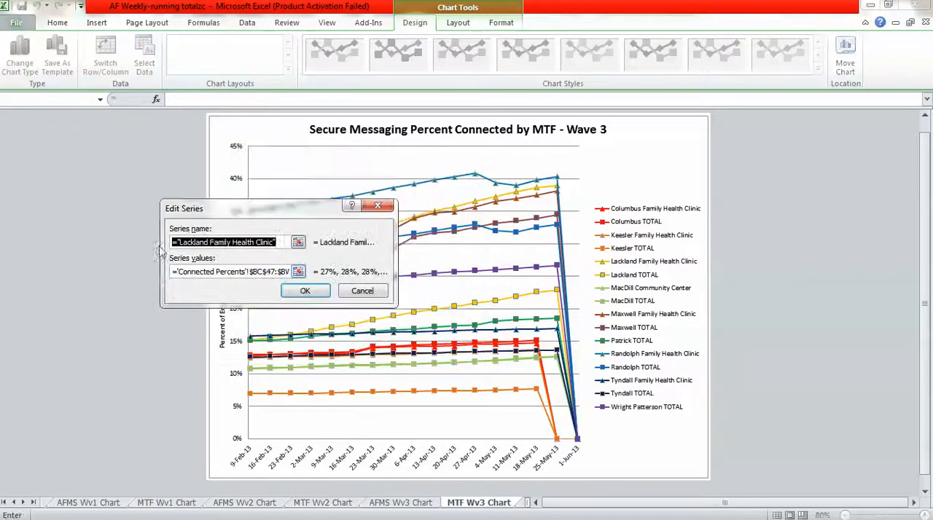
pyautogui.click(264, 272)
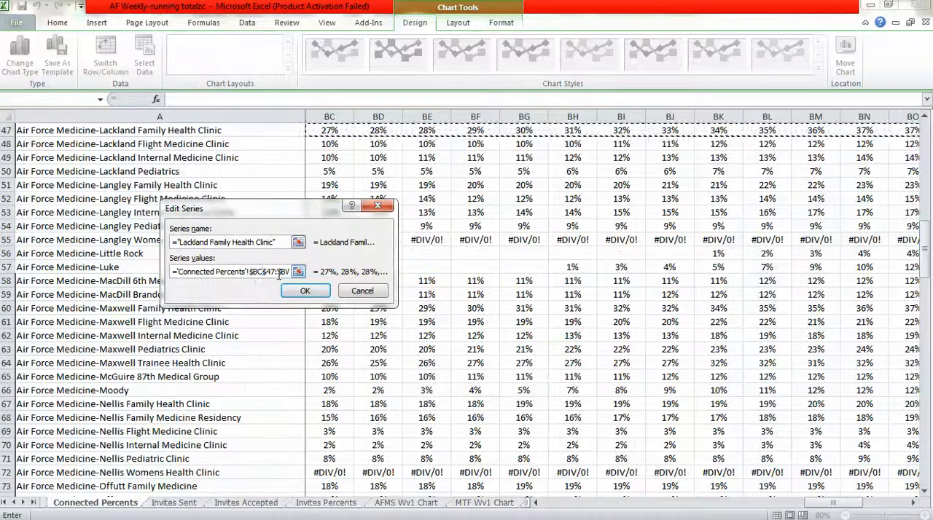
pyautogui.click(304, 291)
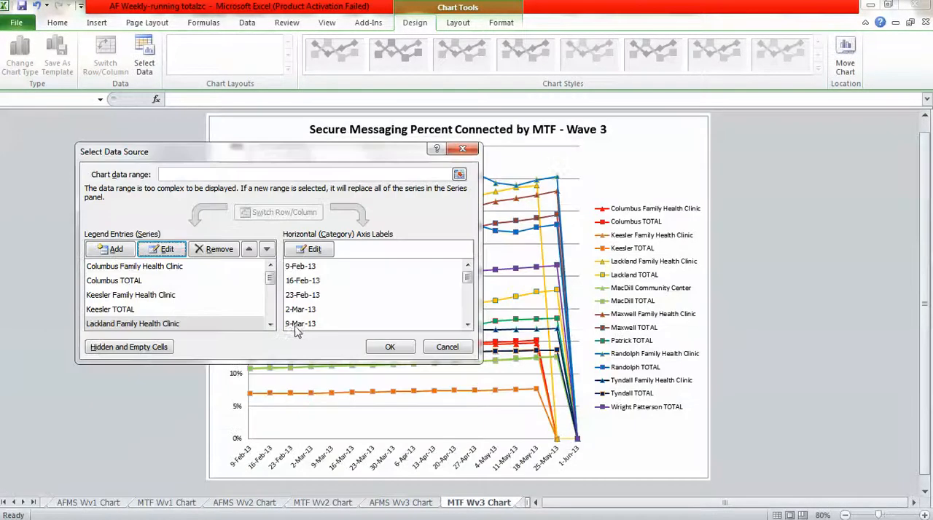
# Move the start of the Lackland TOTAL series values to $BD$133 on the Connected Percents sheet.
pyautogui.click(270, 325)
pyautogui.click(130, 326)
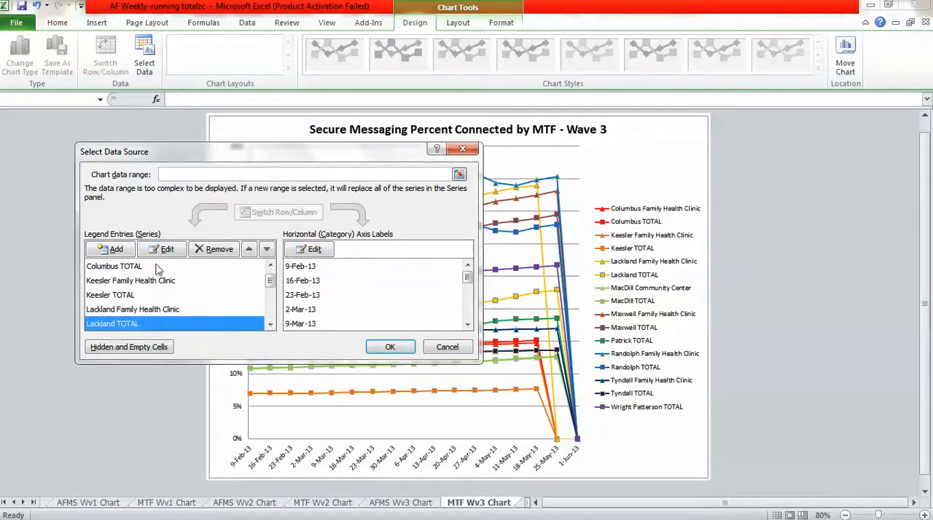
pyautogui.click(162, 249)
pyautogui.click(260, 270)
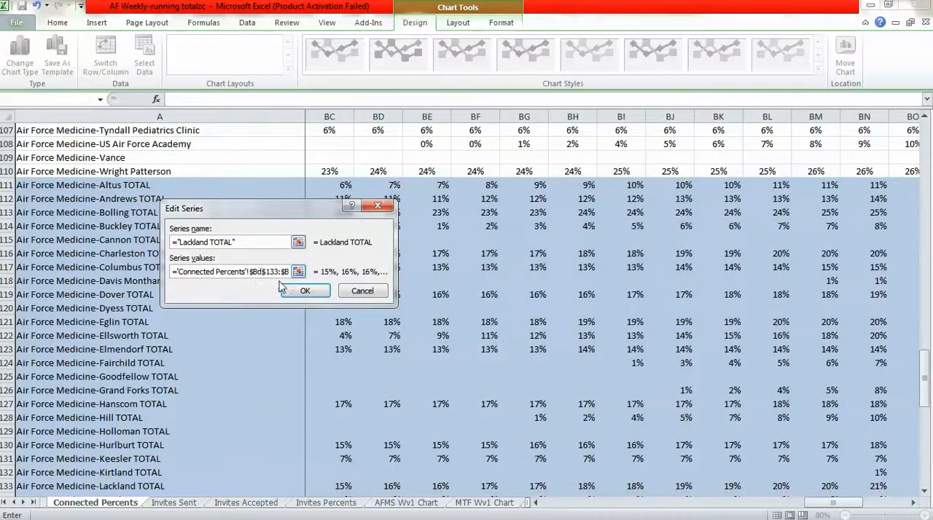
pyautogui.click(283, 290)
# Move the start of the MacDill Community Center series values to $BD$59 on the Connected Percents sheet.
pyautogui.click(270, 325)
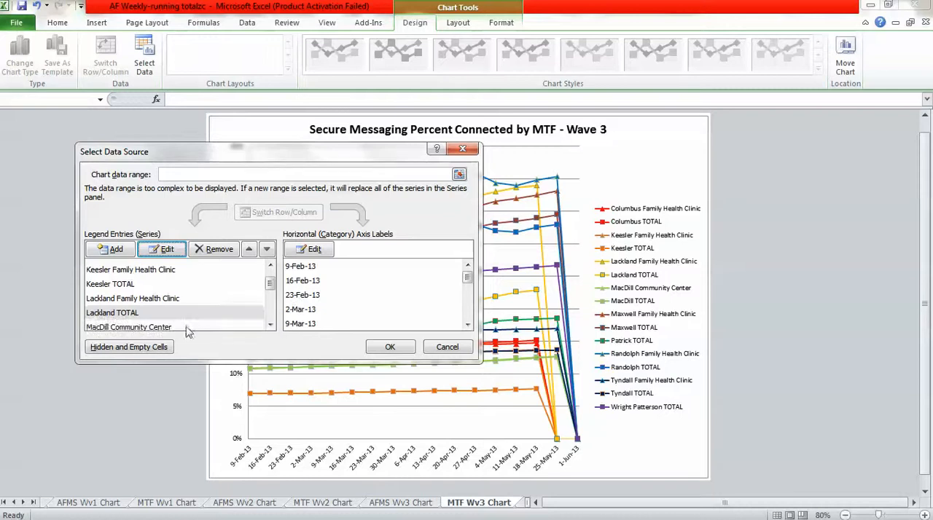
pyautogui.click(187, 328)
pyautogui.click(162, 249)
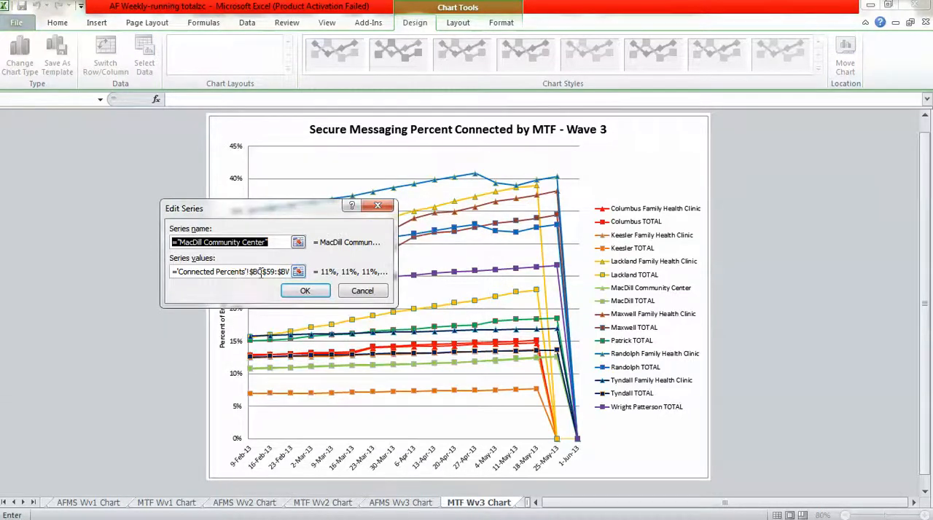
pyautogui.click(260, 272)
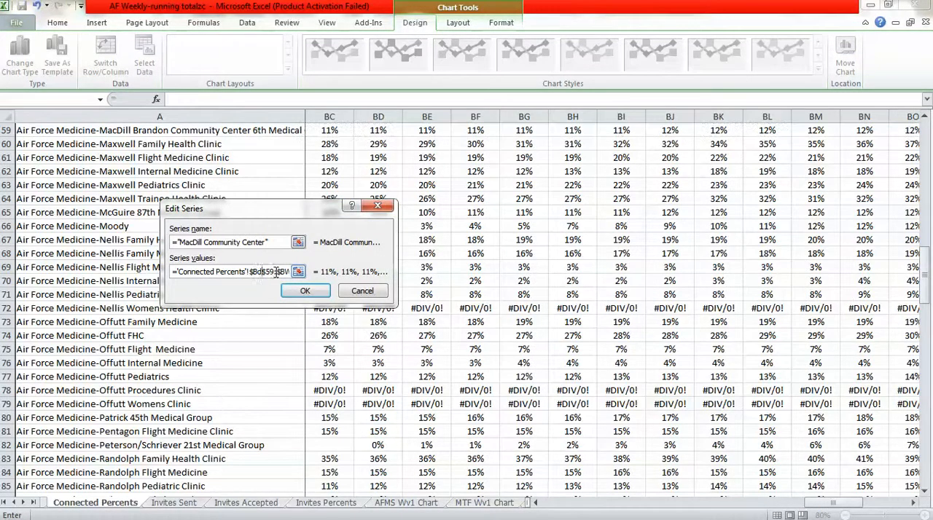
pyautogui.click(306, 292)
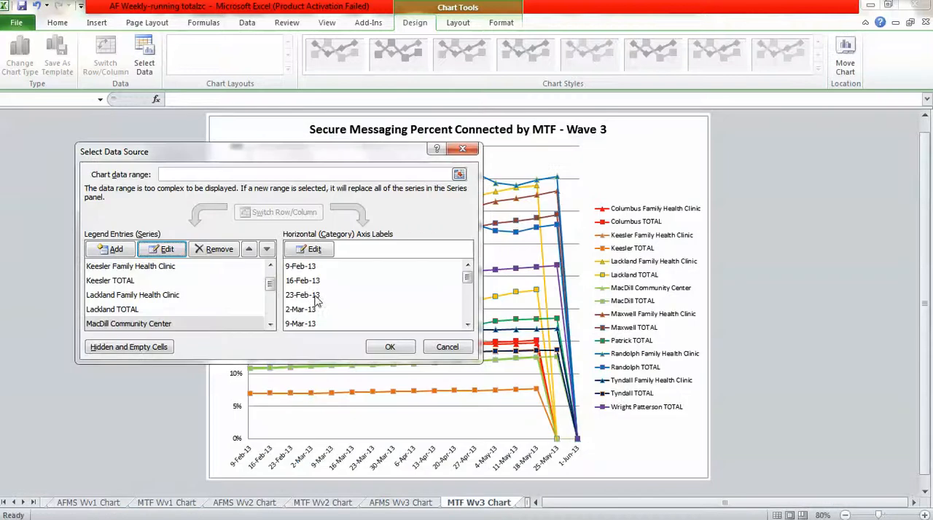
# Move the start of the MacDill TOTAL series values to $BD$137 on the Connected Percents sheet.
pyautogui.click(270, 326)
pyautogui.click(125, 326)
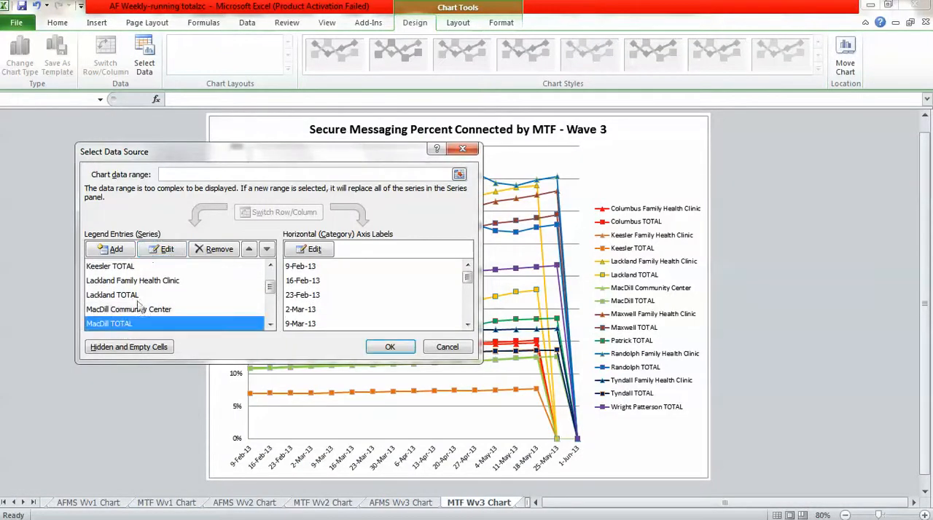
pyautogui.click(163, 251)
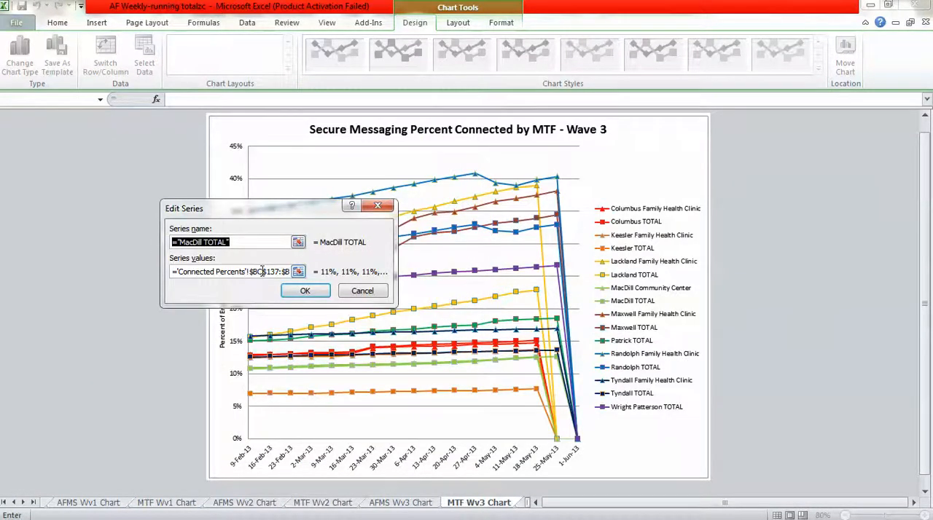
pyautogui.click(261, 271)
pyautogui.press('BackSpace')
pyautogui.write('d')
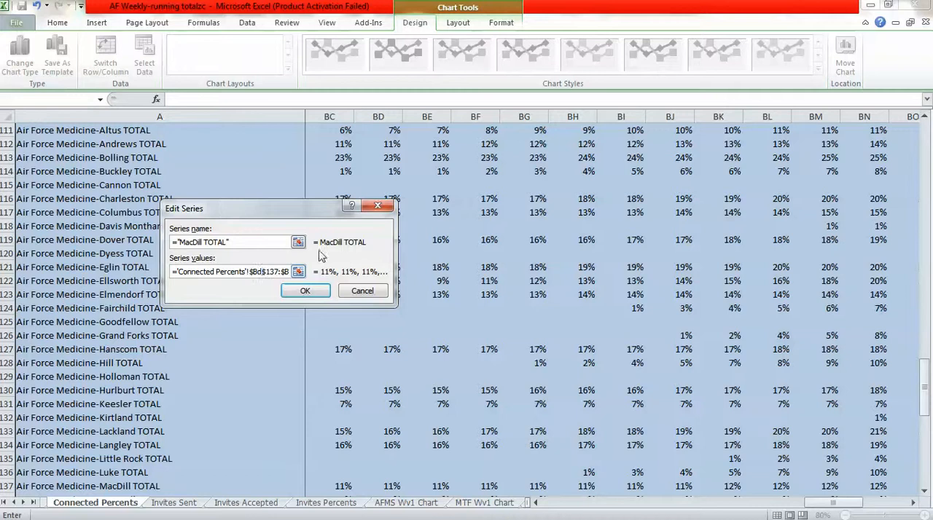
pyautogui.click(304, 291)
# Move the start of the Maxwell Family Health Clinic series values to $BD$60 on the Connected Percents sheet.
pyautogui.click(269, 326)
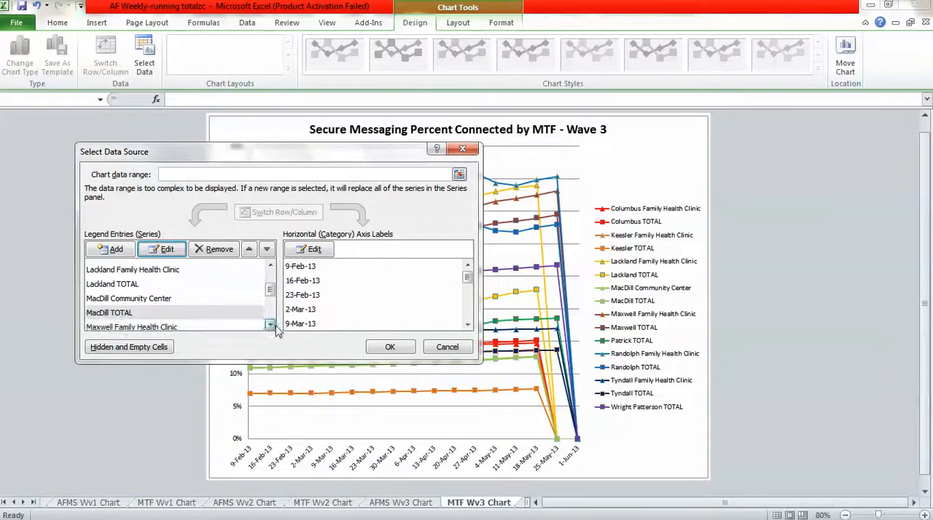
pyautogui.click(162, 327)
pyautogui.click(162, 250)
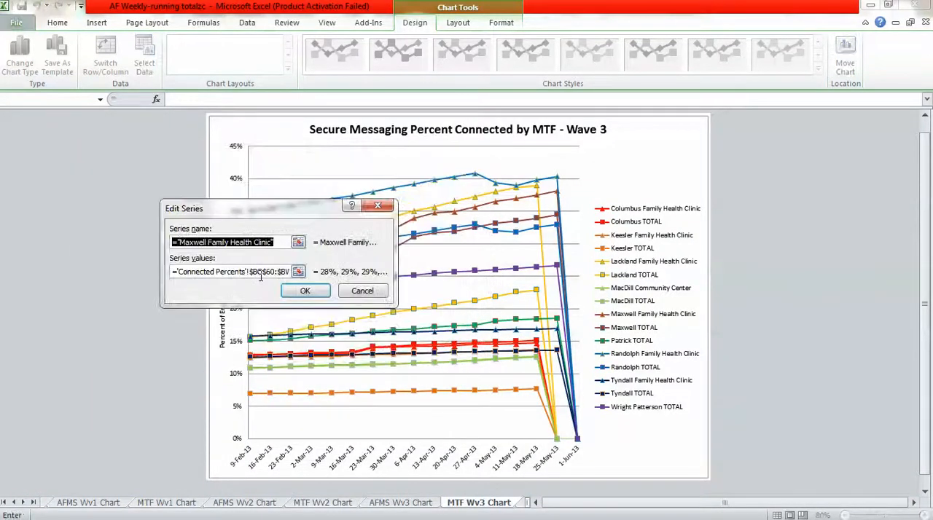
pyautogui.click(262, 271)
pyautogui.press('BackSpace')
pyautogui.write('d')
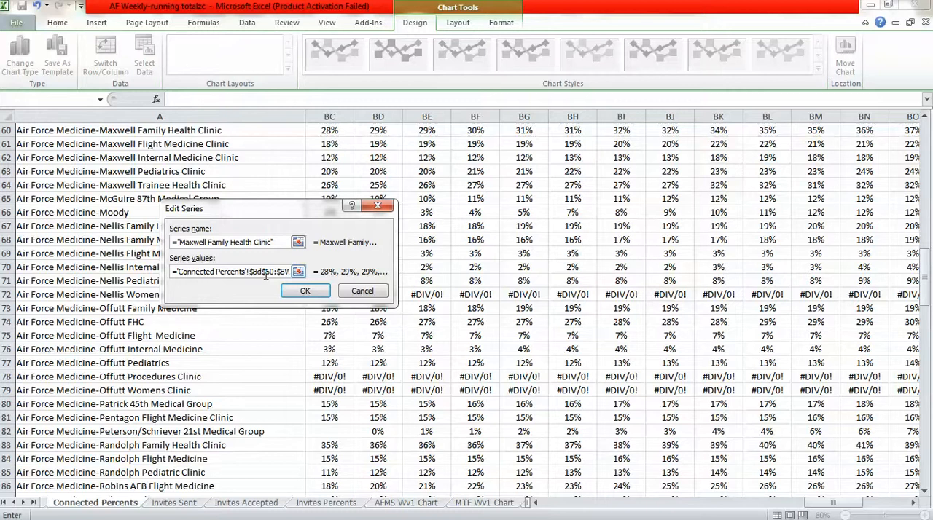
pyautogui.click(304, 291)
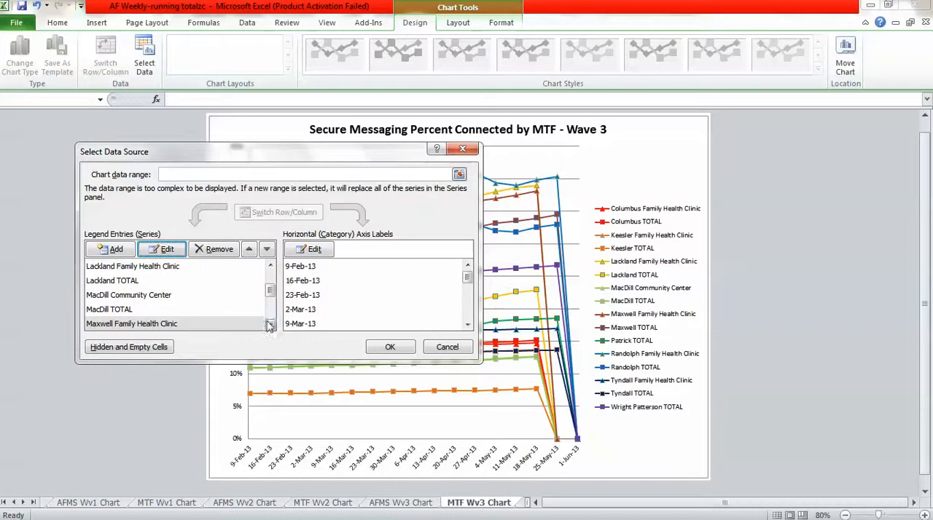
# Move the start of the Maxwell TOTAL series values to $BD$138 on the Connected Percents sheet.
pyautogui.click(270, 325)
pyautogui.click(137, 327)
pyautogui.click(161, 249)
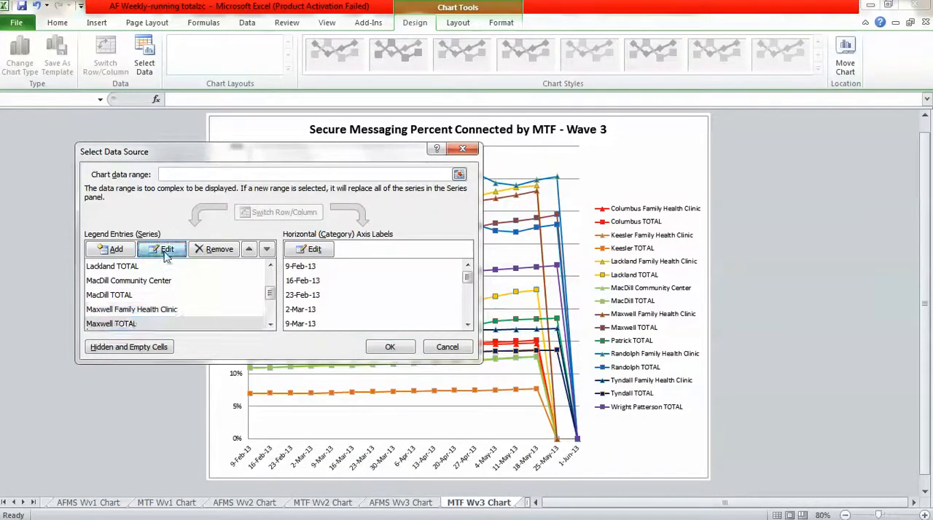
pyautogui.click(265, 271)
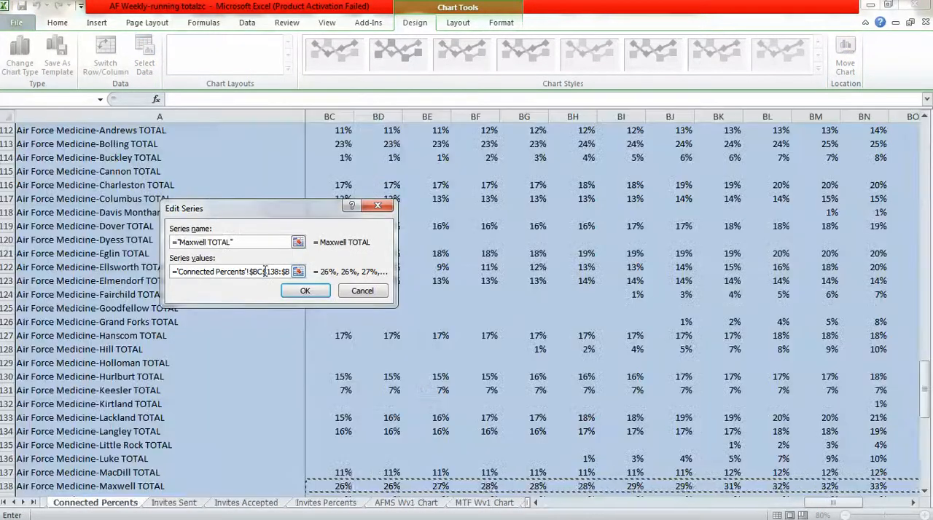
pyautogui.press('BackSpace')
pyautogui.write('d')
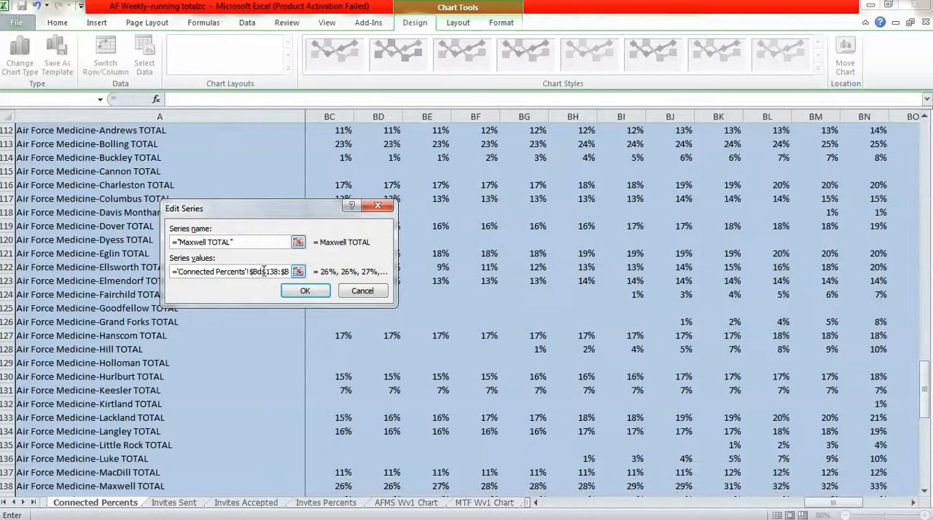
pyautogui.click(304, 291)
# Move the start of the Patrick TOTAL series values to $BD$143 on the Connected Percents sheet.
pyautogui.click(270, 325)
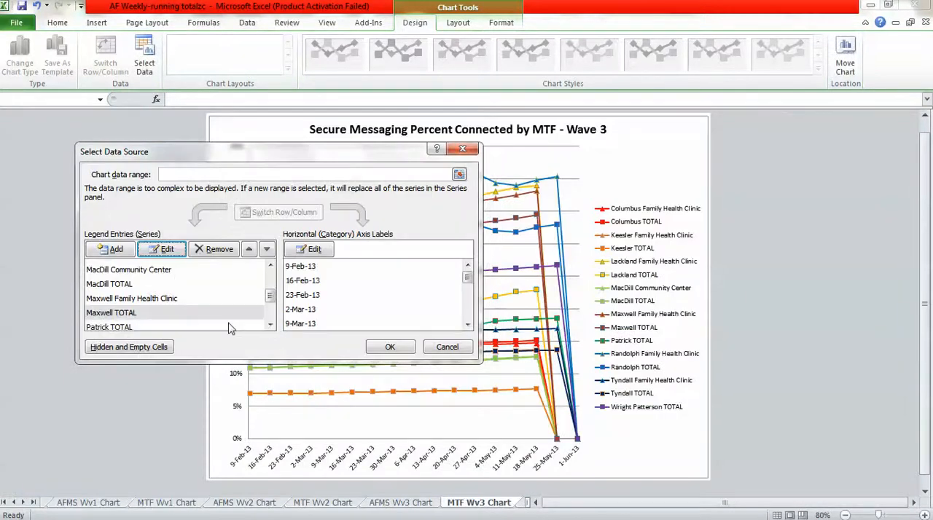
pyautogui.click(128, 328)
pyautogui.click(163, 250)
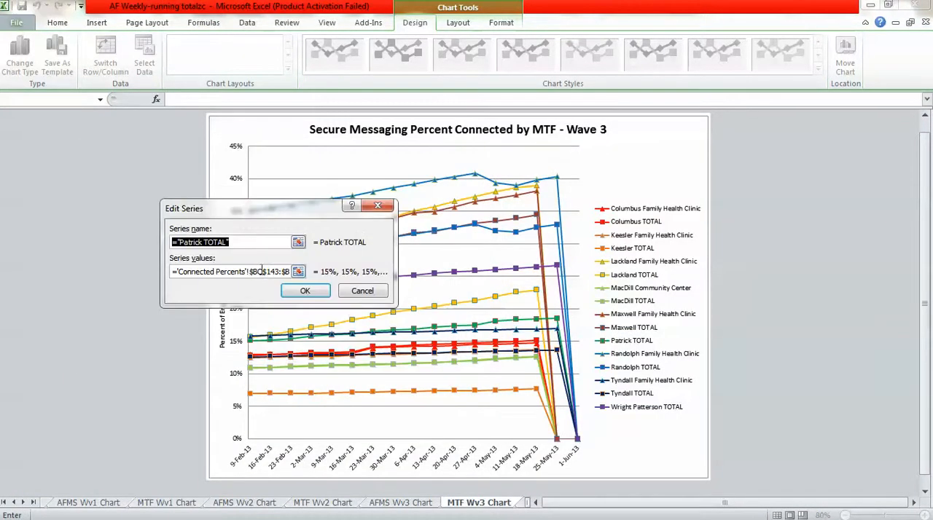
pyautogui.click(262, 271)
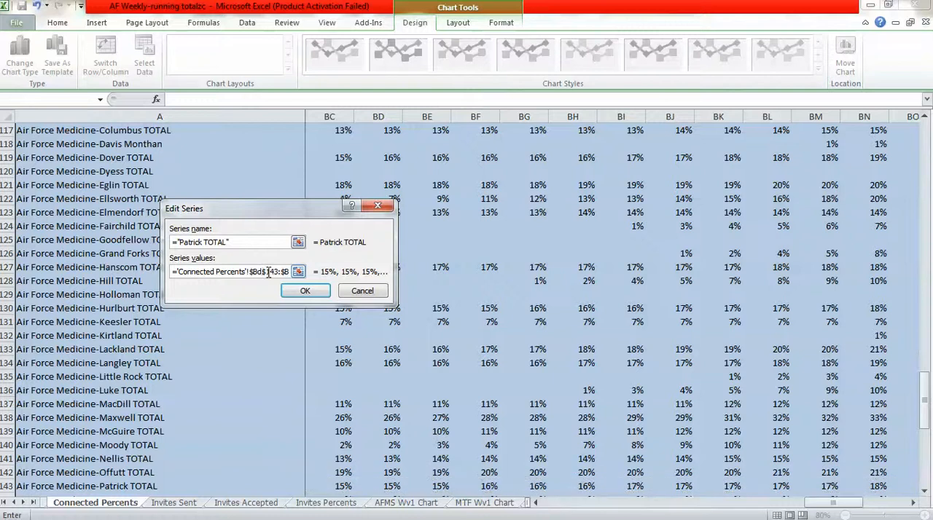
pyautogui.click(313, 291)
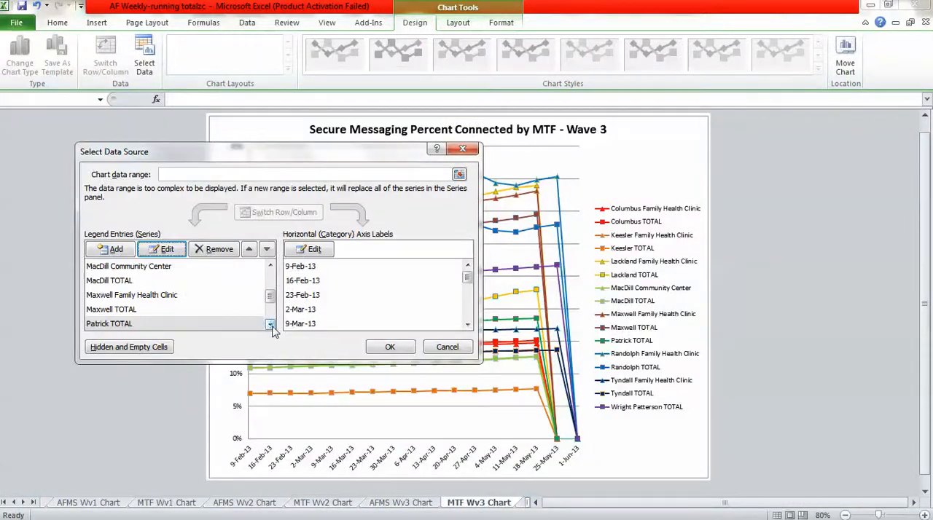
# Move the start of the Randolph Family Health Clinic series values to $BD$83 on the Connected Percents sheet.
pyautogui.click(269, 325)
pyautogui.click(153, 325)
pyautogui.click(157, 250)
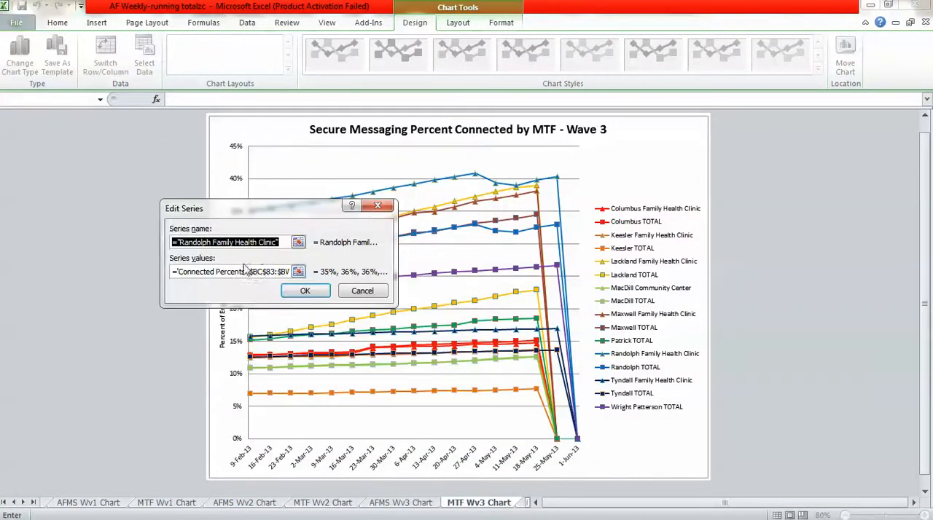
pyautogui.click(261, 271)
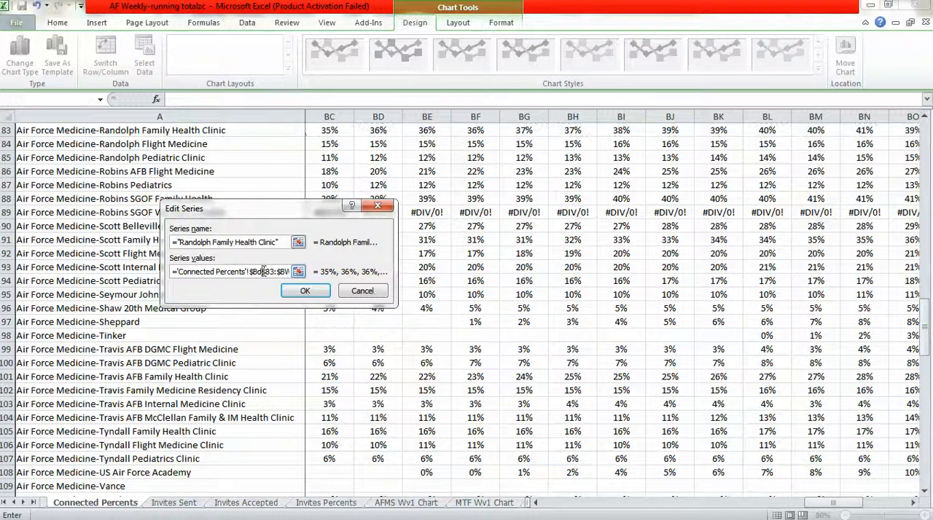
pyautogui.click(287, 290)
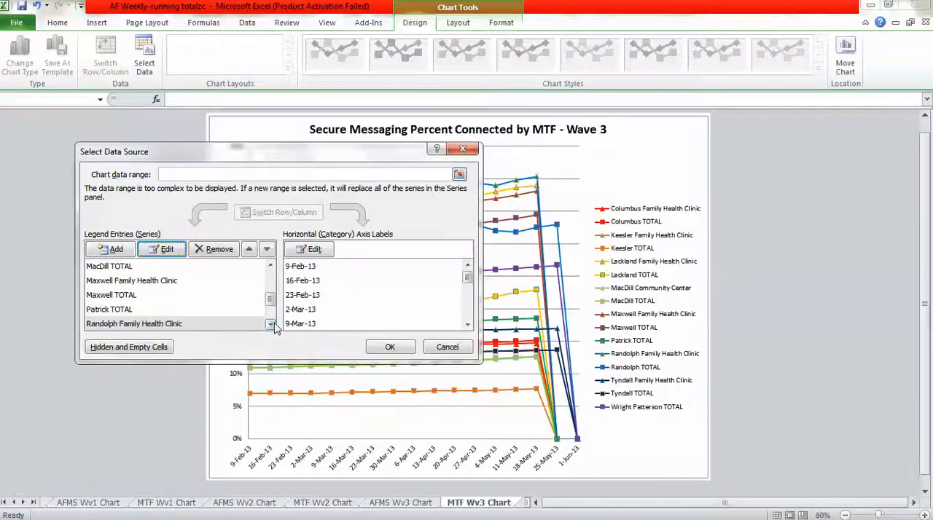
# Move the start of the Randolph TOTAL series values to $BD$146 on the Connected Percents sheet.
pyautogui.click(270, 325)
pyautogui.click(121, 328)
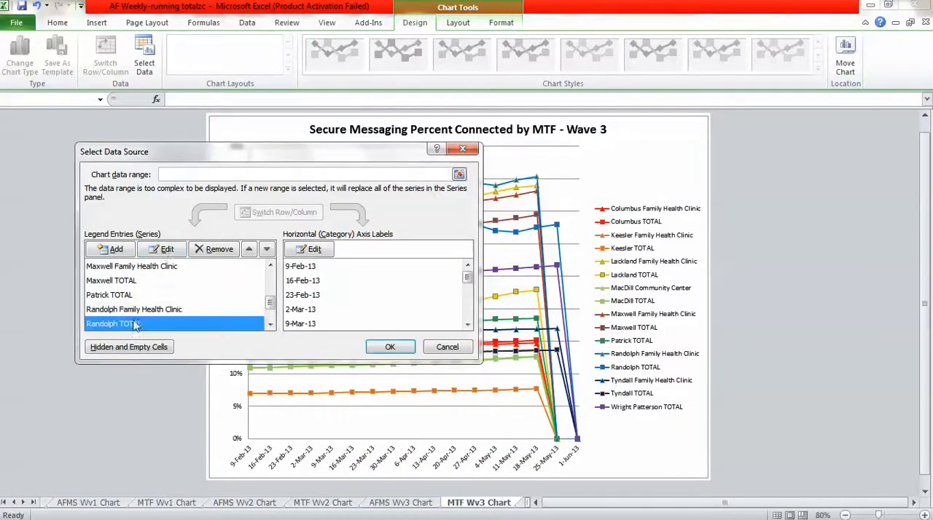
pyautogui.click(163, 249)
pyautogui.click(265, 271)
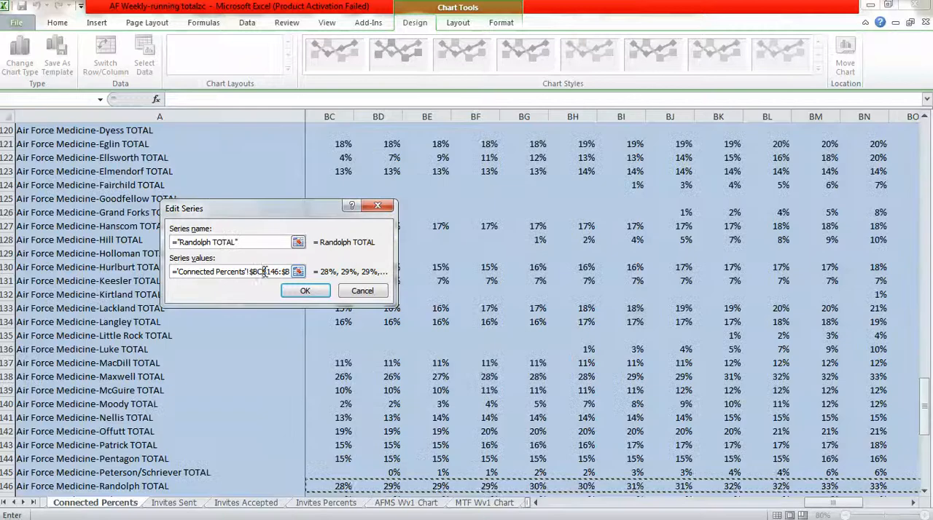
pyautogui.press('BackSpace')
pyautogui.write('d')
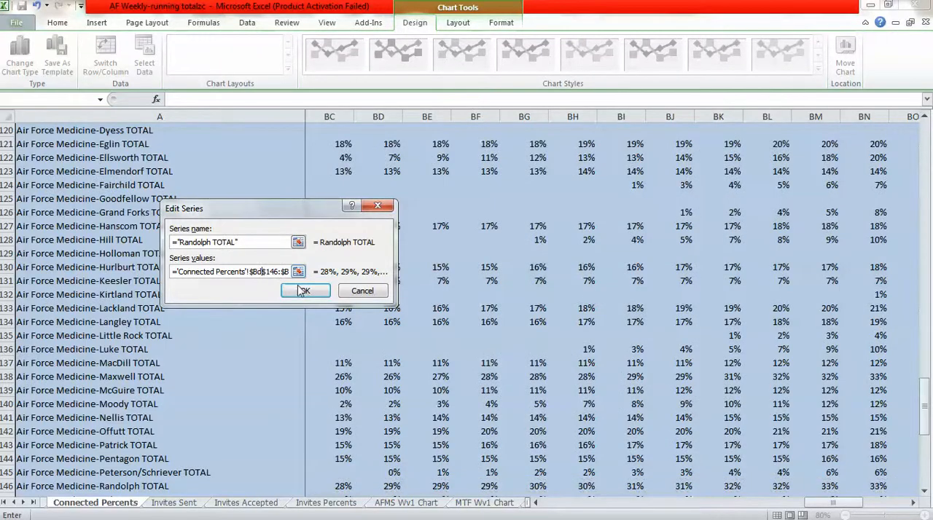
pyautogui.click(304, 291)
# Move the start of the Tyndall Family Health Clinic series values to $BD$105 on the Connected Percents sheet.
pyautogui.click(269, 325)
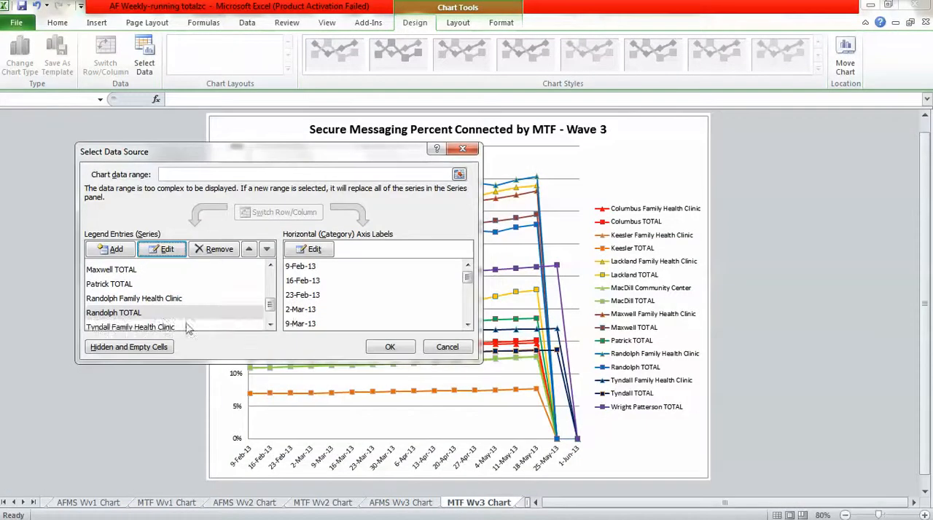
pyautogui.click(162, 327)
pyautogui.click(167, 249)
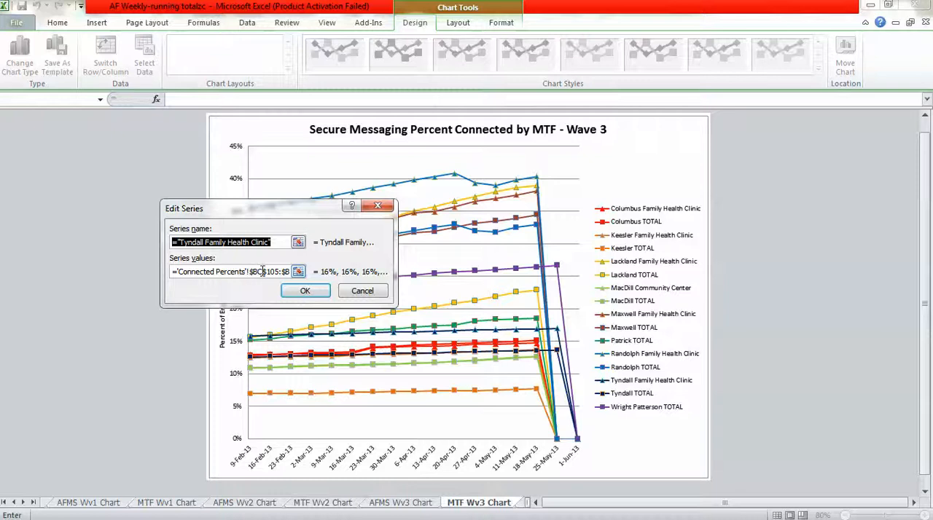
pyautogui.click(262, 271)
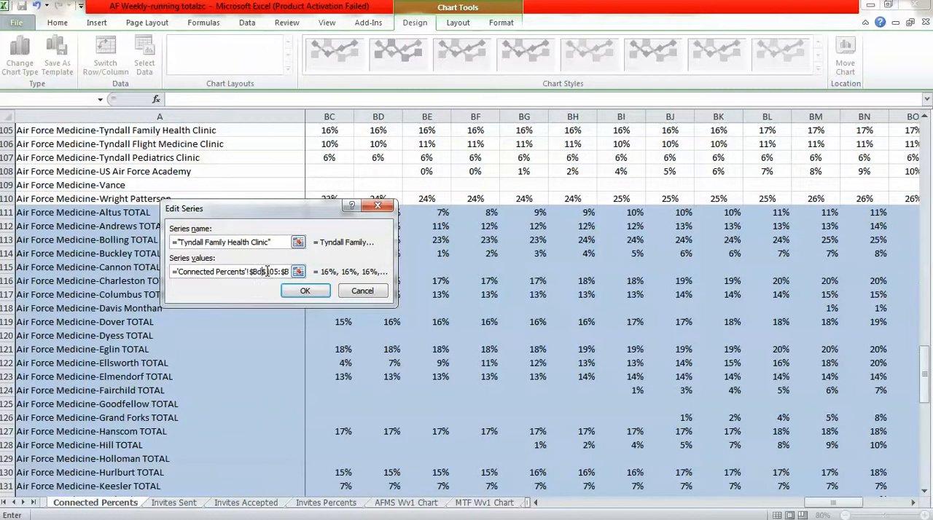
pyautogui.click(285, 290)
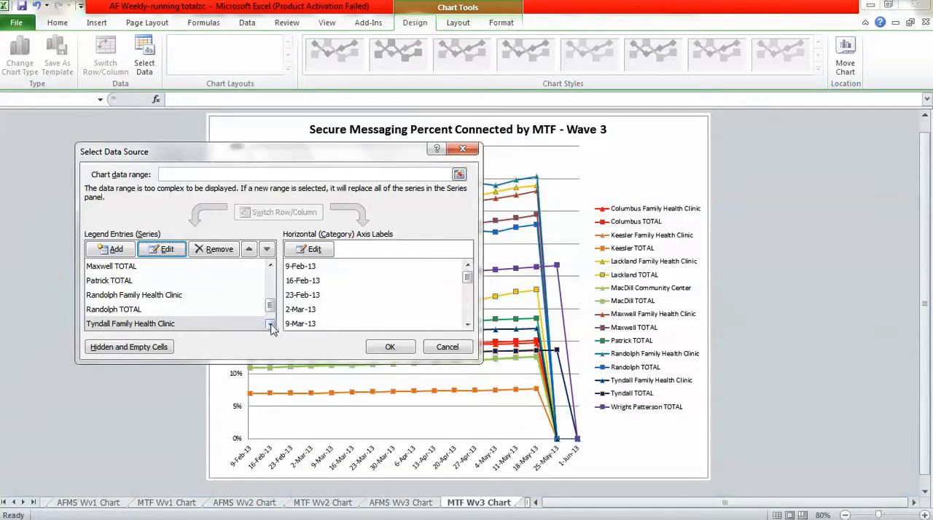
# Move the start of the Tyndall TOTAL series values to $BD$154 on the Connected Percents sheet.
pyautogui.click(270, 325)
pyautogui.click(121, 327)
pyautogui.click(167, 249)
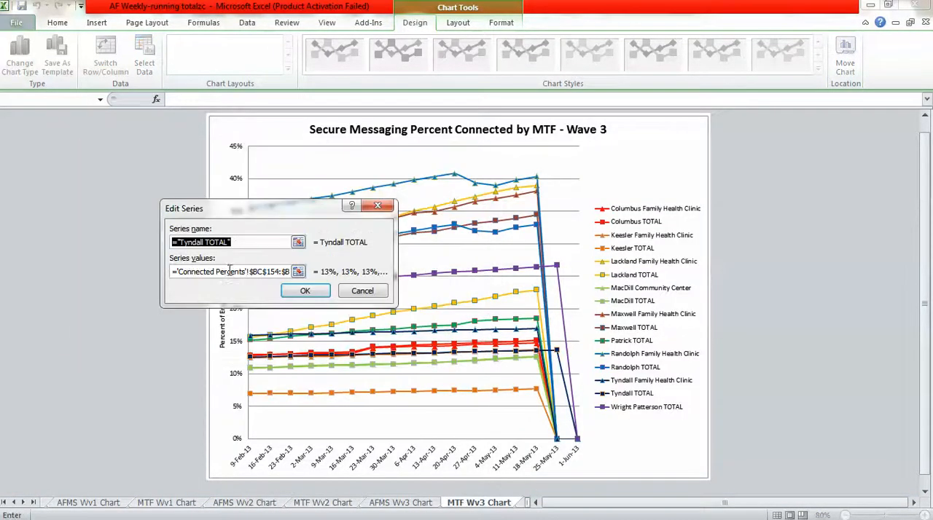
pyautogui.click(264, 272)
pyautogui.press('BackSpace')
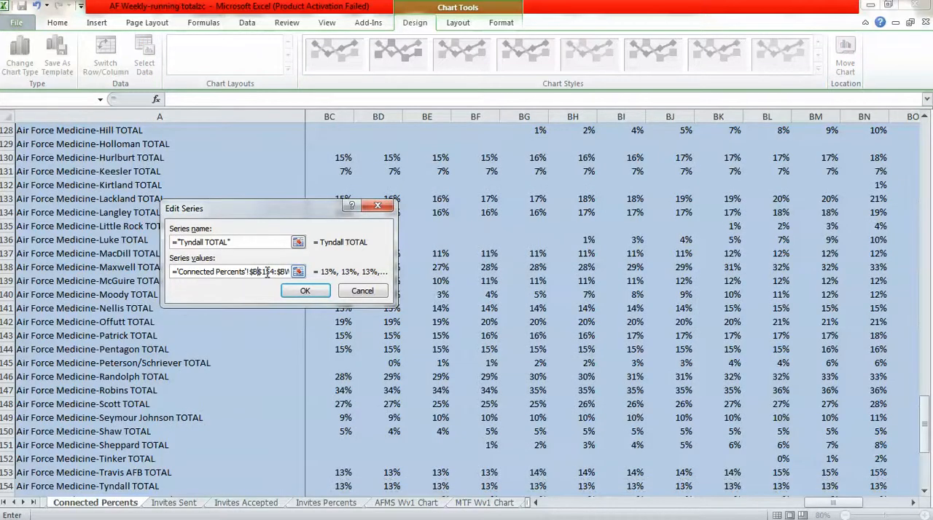
pyautogui.write('d')
pyautogui.click(304, 290)
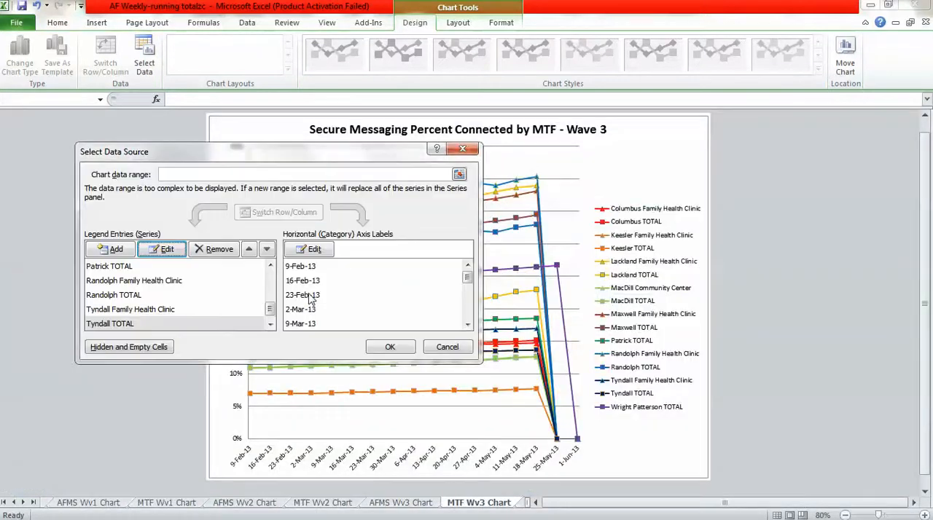
# Move the start of the Wright Patterson TOTAL series values to $BD$157 on the Connected Percents sheet.
pyautogui.click(269, 325)
pyautogui.click(147, 328)
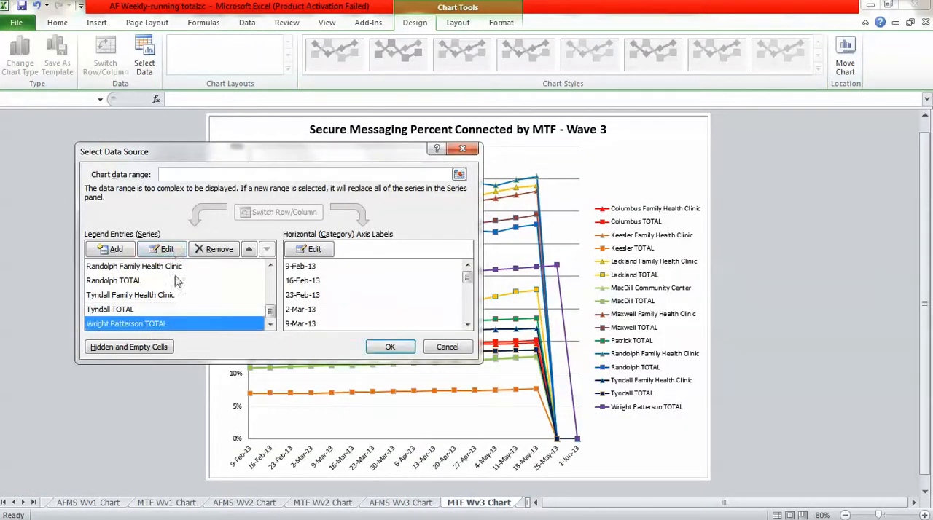
pyautogui.click(167, 251)
pyautogui.click(263, 272)
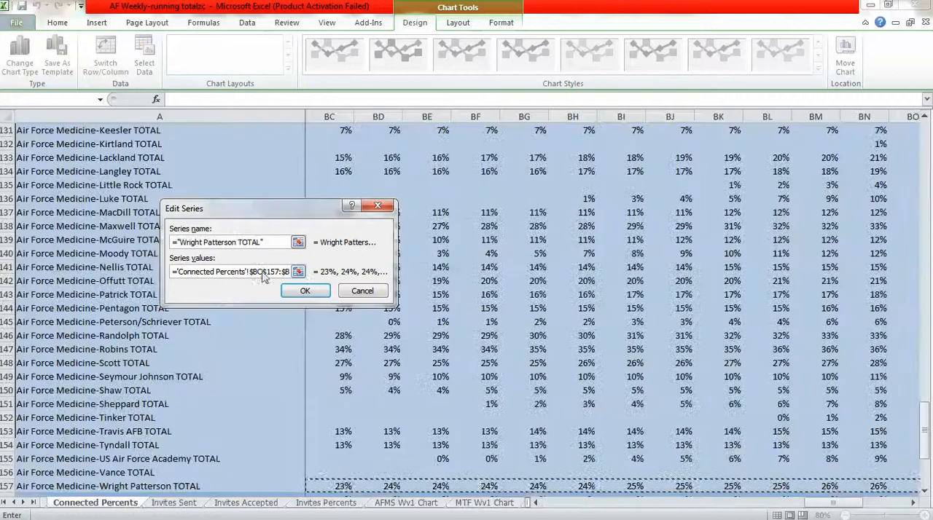
pyautogui.press('BackSpace')
pyautogui.write('d')
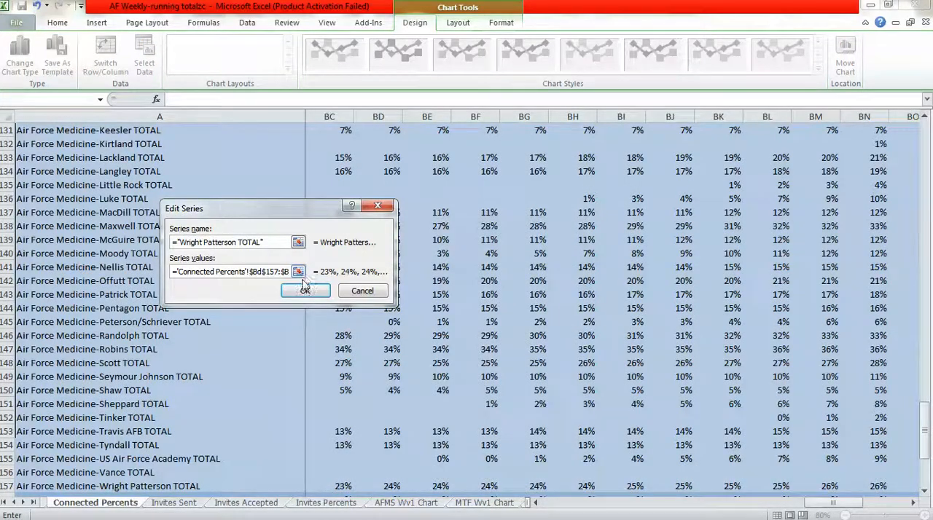
pyautogui.click(304, 291)
# Move the start of the MTF Wave 3 chart's axis label range to $BD$3 and apply the data source changes.
pyautogui.click(314, 250)
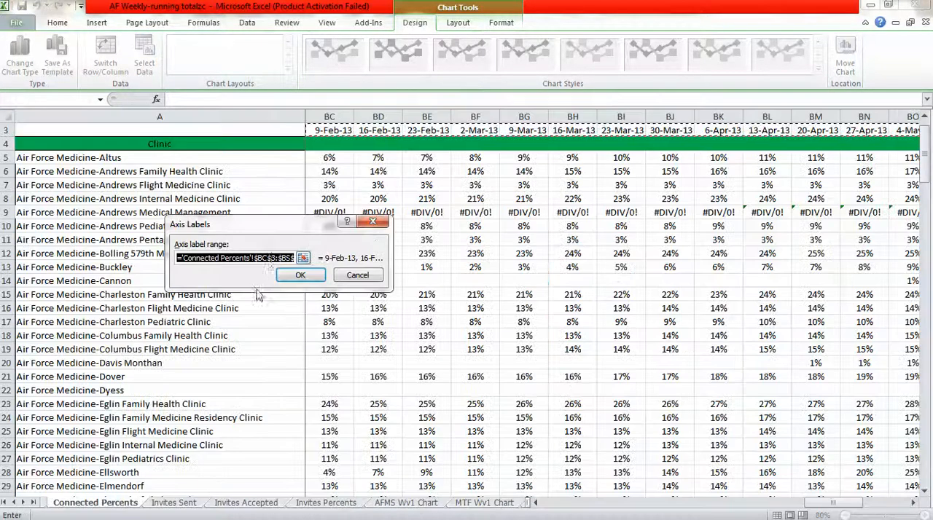
pyautogui.click(270, 258)
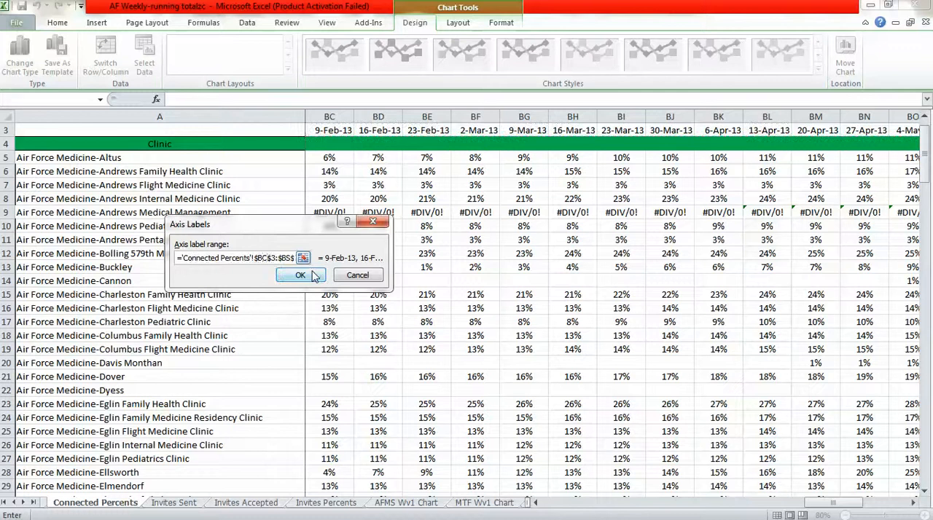
pyautogui.press('BackSpace')
pyautogui.write('d')
pyautogui.click(301, 276)
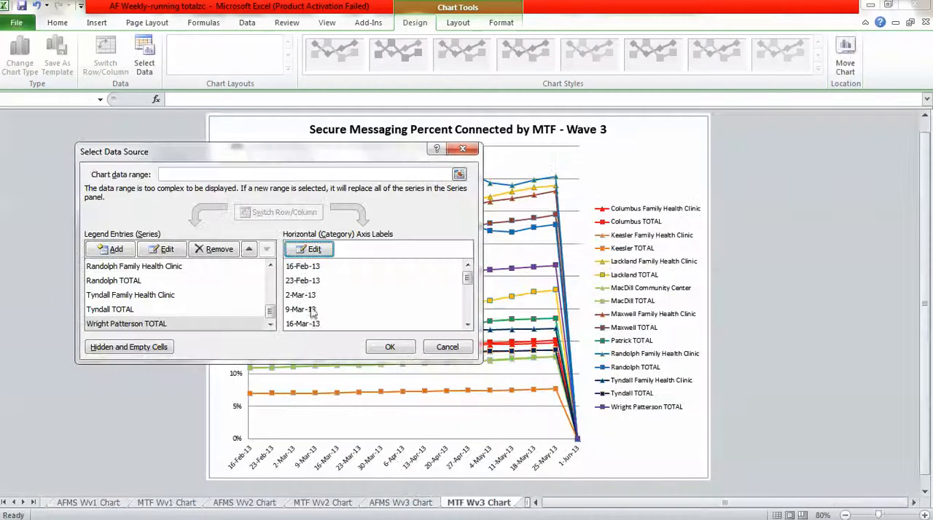
pyautogui.click(391, 347)
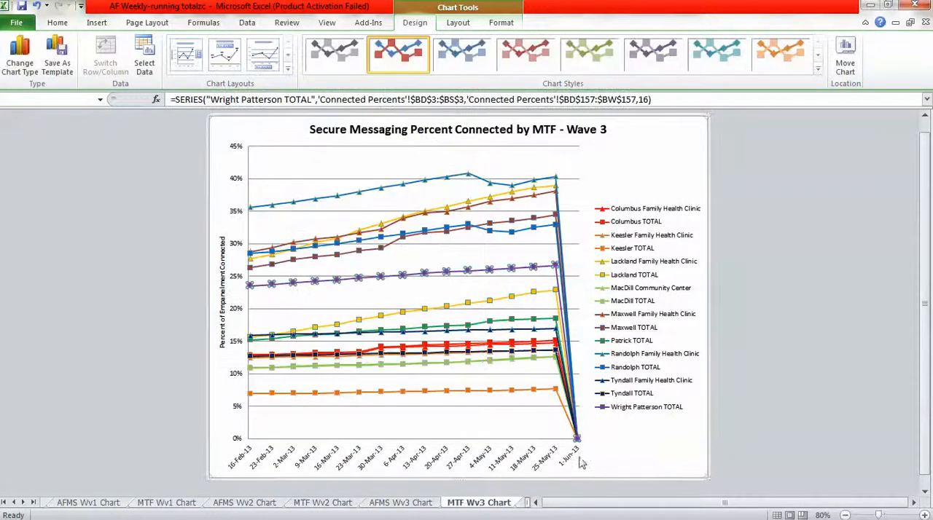
# Extend the AFMS Wave 4 chart's axis label range on the Running Totals sheet through the 1-Jun-13 week.
pyautogui.click(523, 506)
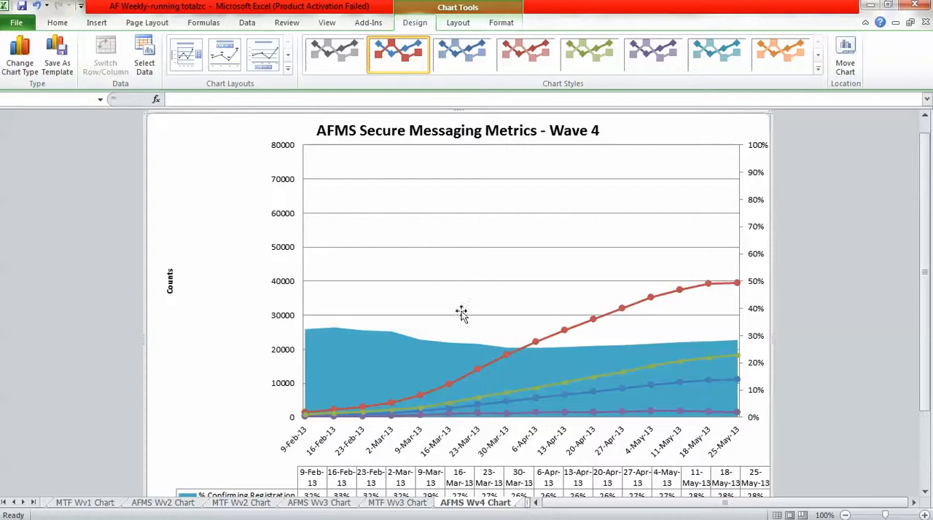
pyautogui.rightClick(449, 250)
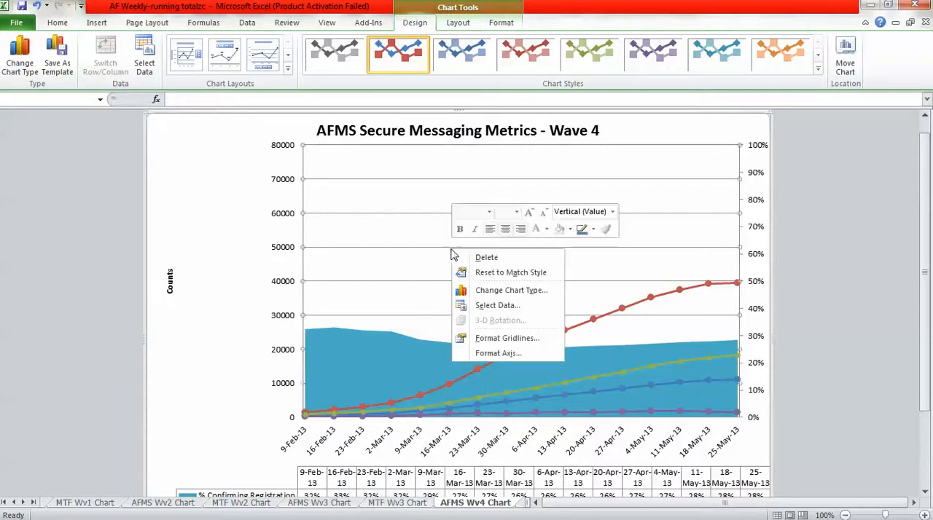
pyautogui.click(494, 306)
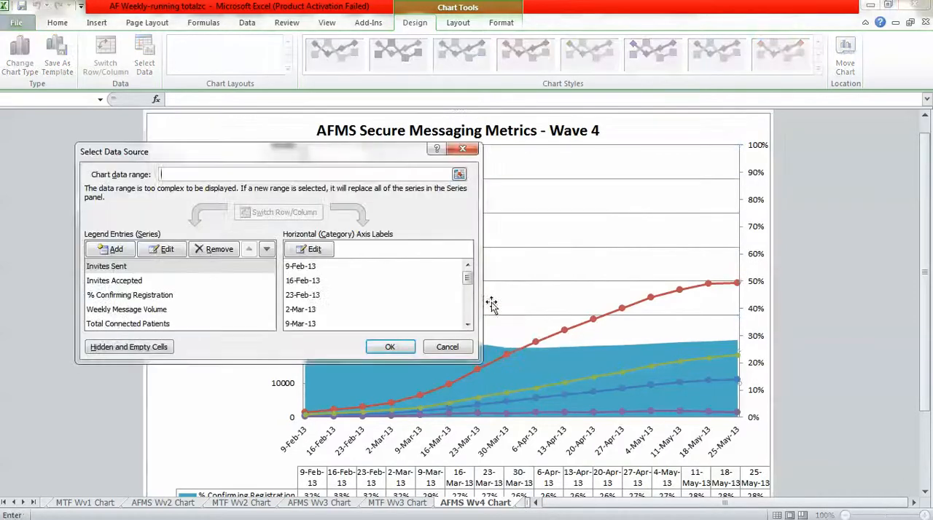
pyautogui.click(307, 257)
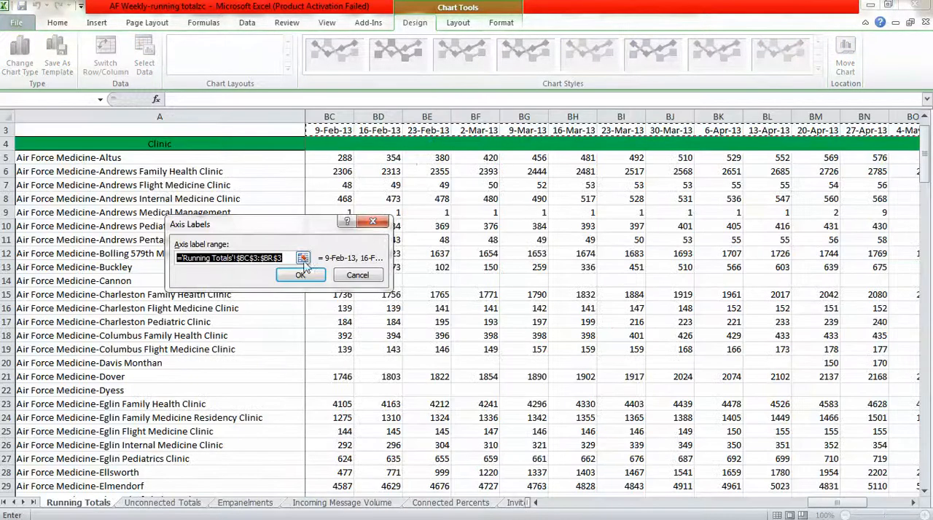
pyautogui.click(281, 259)
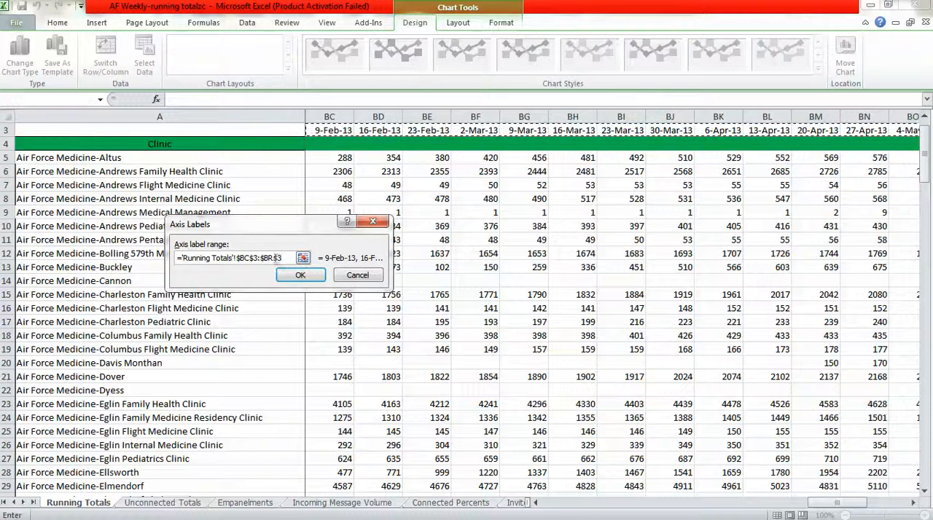
pyautogui.click(300, 275)
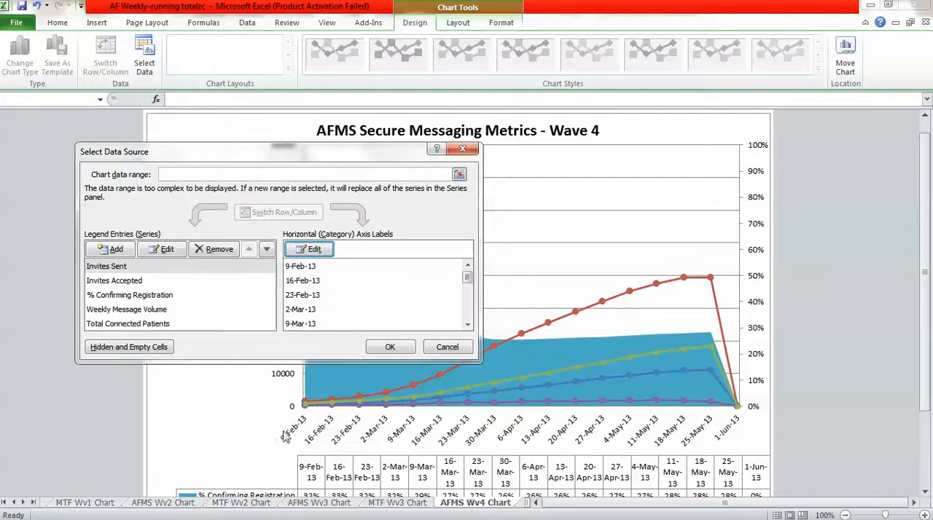
# Move the start of the AFMS Wave 4 chart's Invites Sent series values to $BD$161 on the Invites Sent sheet.
pyautogui.click(124, 266)
pyautogui.click(161, 249)
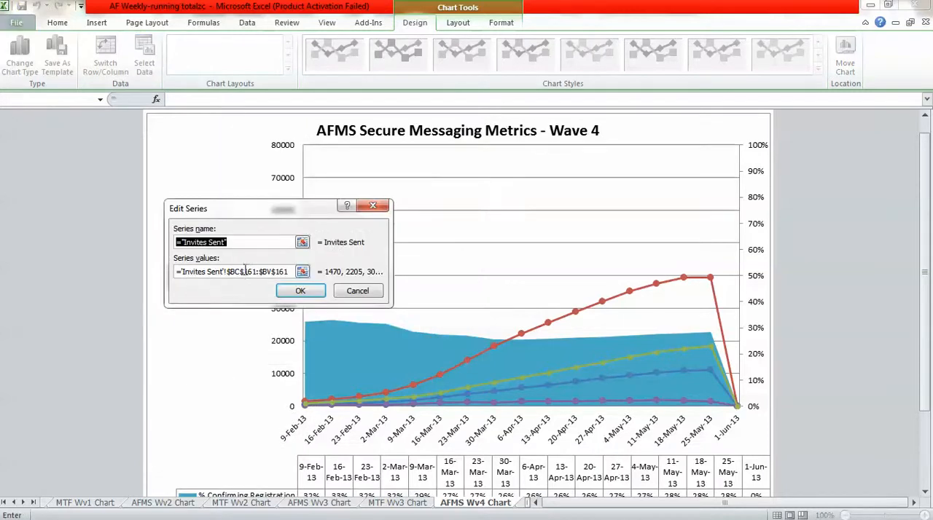
pyautogui.click(240, 273)
pyautogui.press('BackSpace')
pyautogui.write('d')
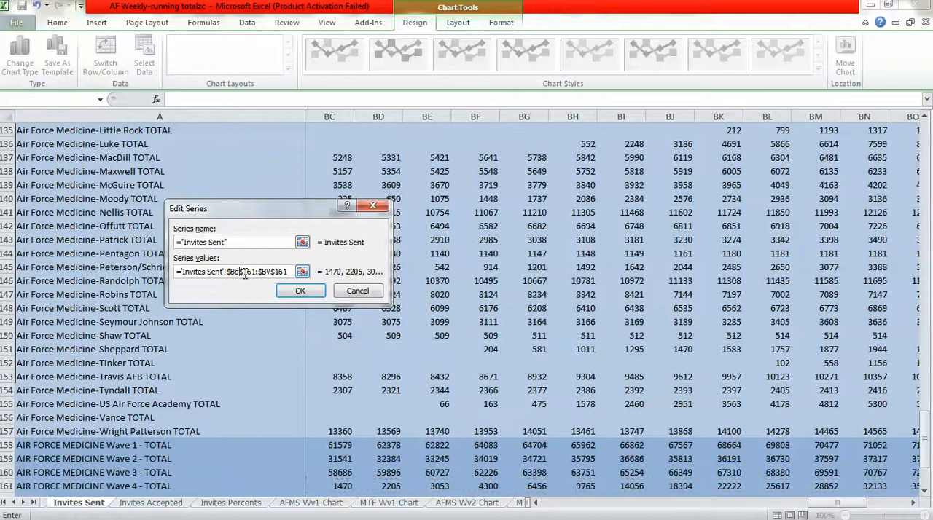
pyautogui.click(299, 290)
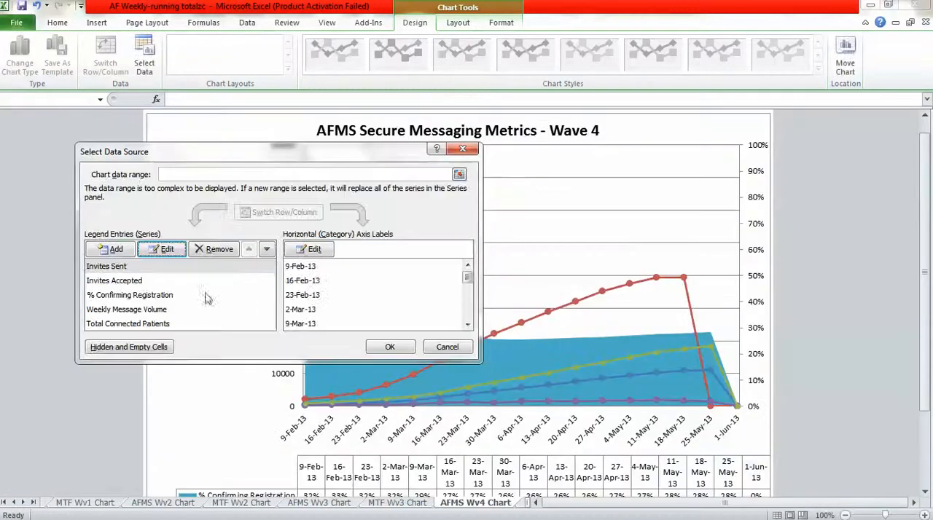
# Move the start of the Invites Accepted series values to $BD$161 on the Invites Accepted sheet.
pyautogui.click(128, 281)
pyautogui.click(149, 252)
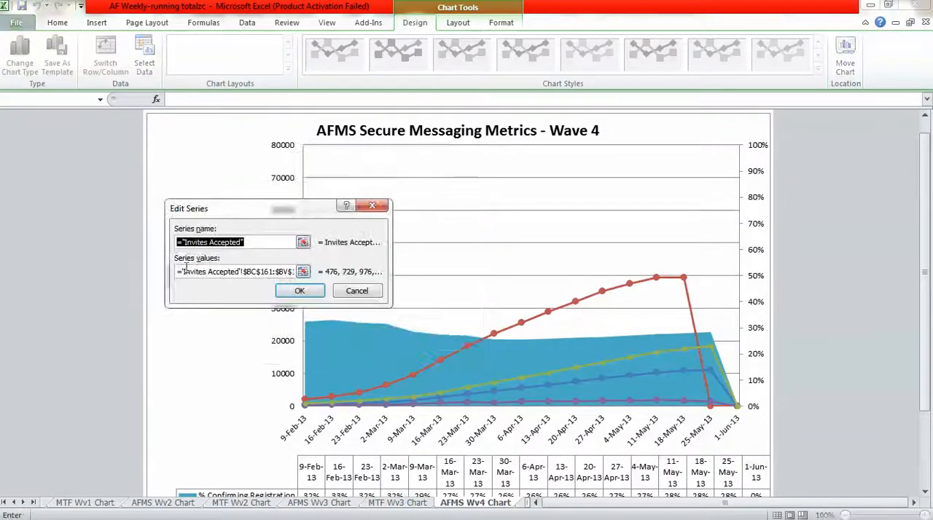
pyautogui.click(257, 272)
pyautogui.press('BackSpace')
pyautogui.write('d')
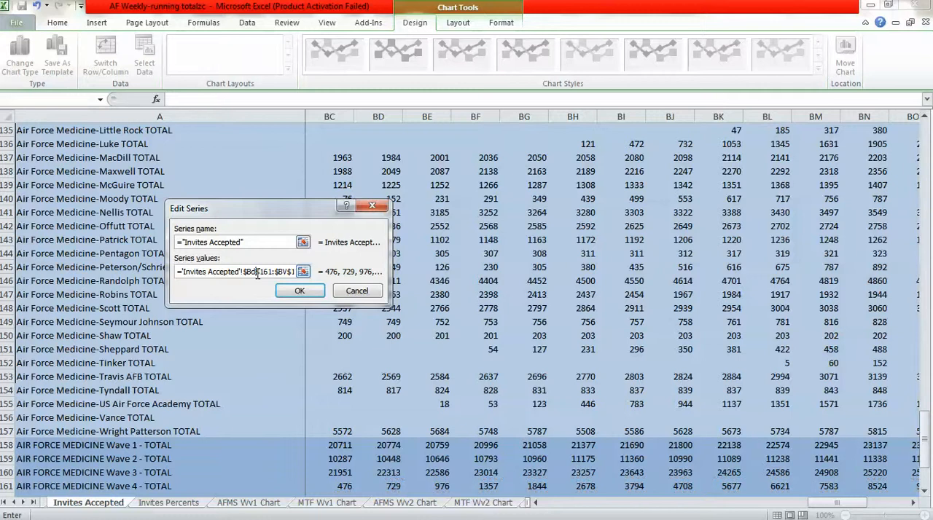
pyautogui.click(299, 291)
# Move the start of the % Confirming Registration series values to $BD$161 on the Invites Percents sheet.
pyautogui.click(139, 298)
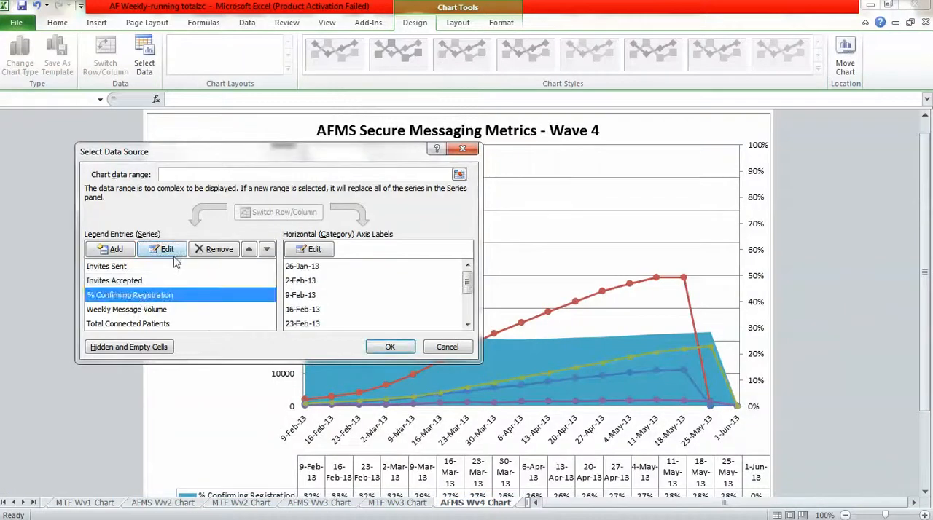
pyautogui.click(162, 249)
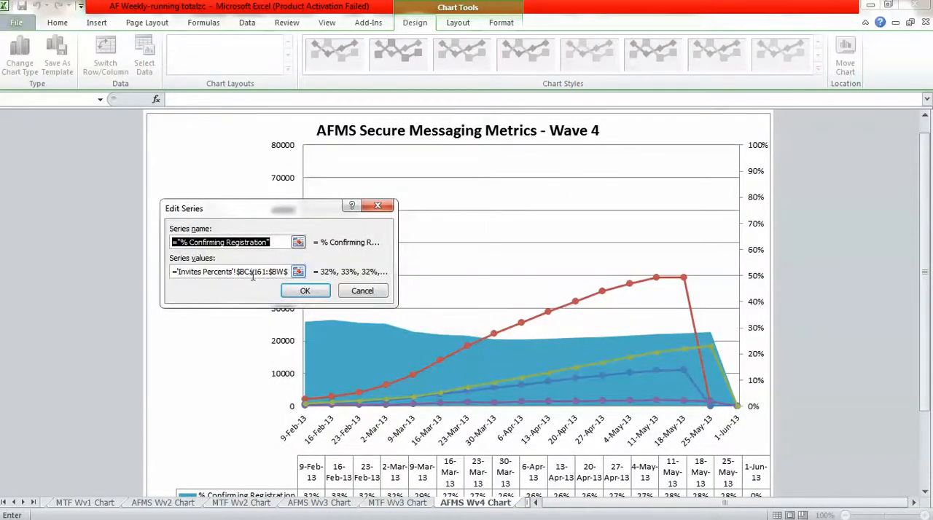
pyautogui.click(252, 273)
pyautogui.press('BackSpace')
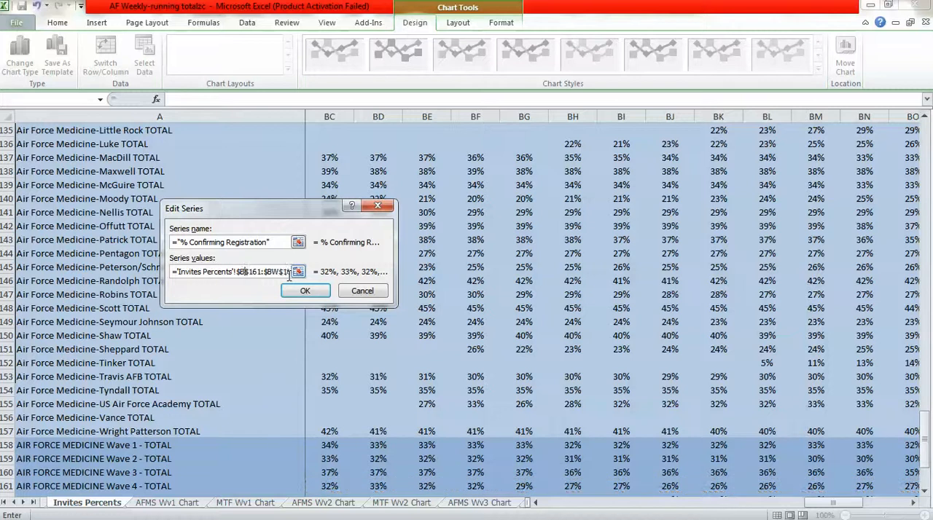
pyautogui.write('d')
pyautogui.click(303, 292)
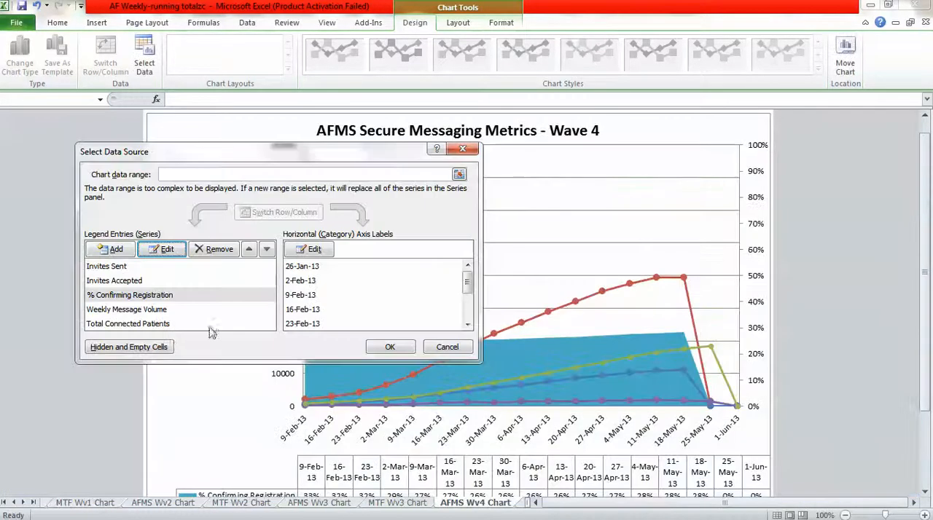
# Move the start of the Weekly Message Volume series values to $BD$161 on the Incoming Message Volume sheet.
pyautogui.click(153, 308)
pyautogui.click(167, 250)
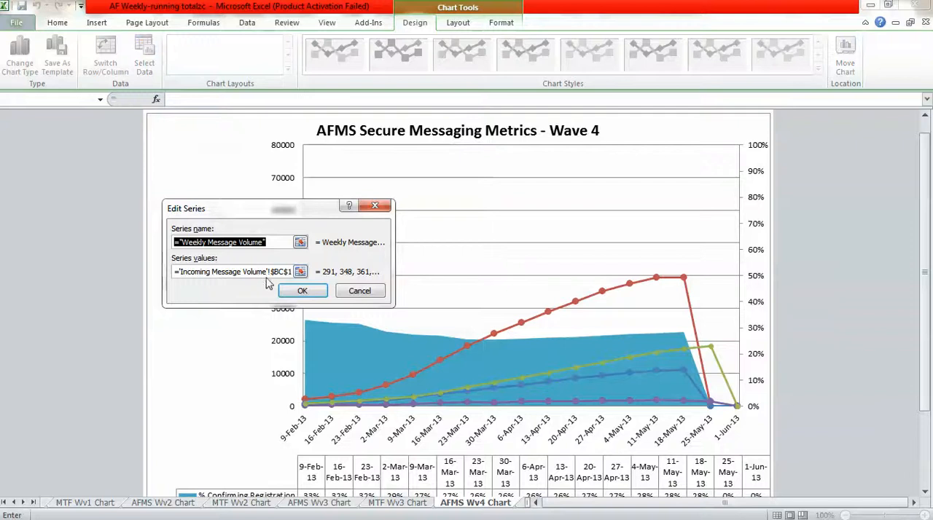
pyautogui.click(273, 273)
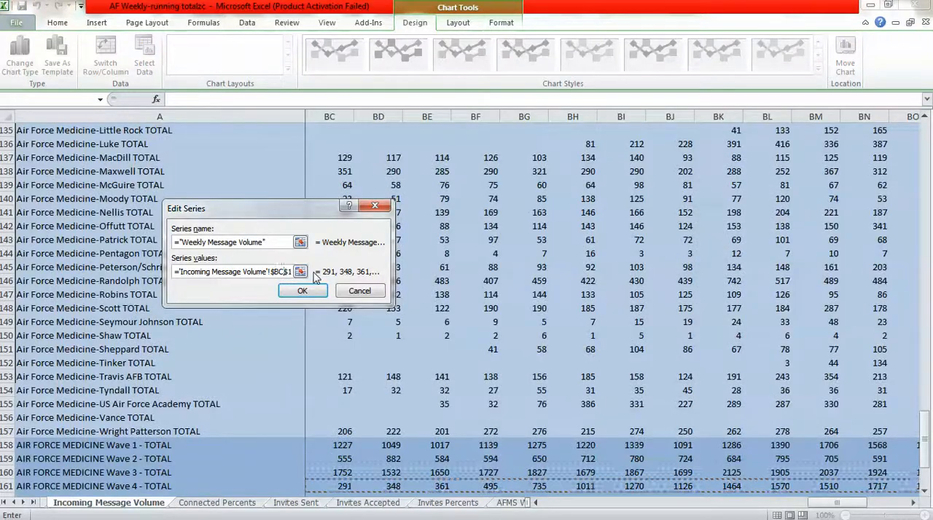
pyautogui.press('BackSpace')
pyautogui.write('d')
pyautogui.click(303, 290)
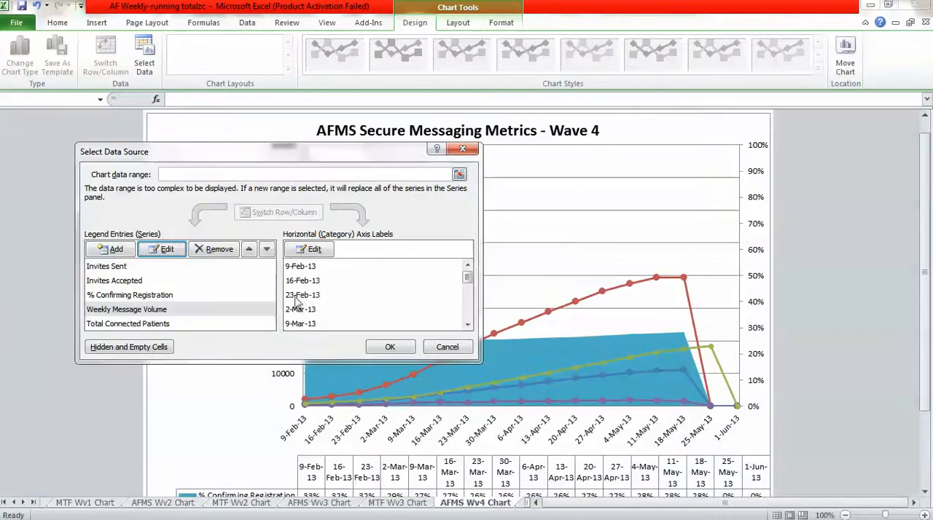
# Move the start of the Total Connected Patients series values to $BD$161 on the Running Totals sheet.
pyautogui.click(151, 323)
pyautogui.click(159, 251)
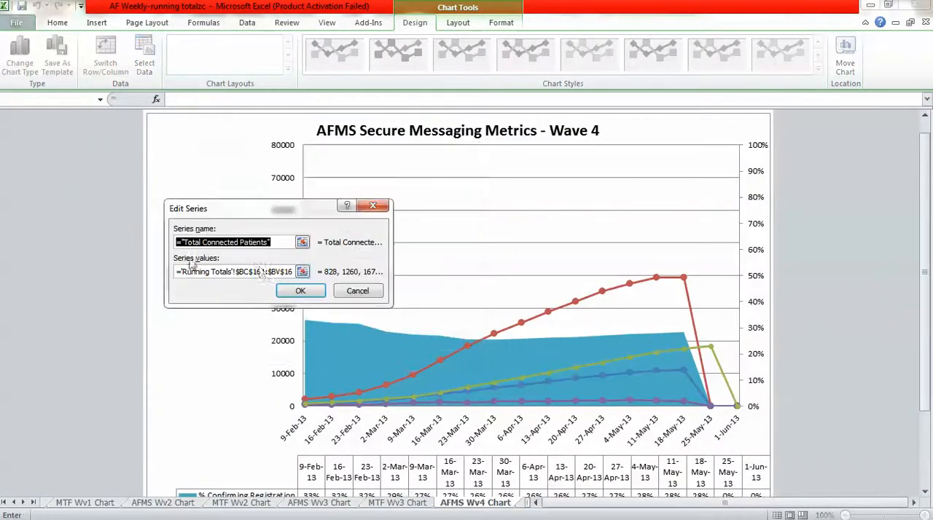
pyautogui.click(252, 272)
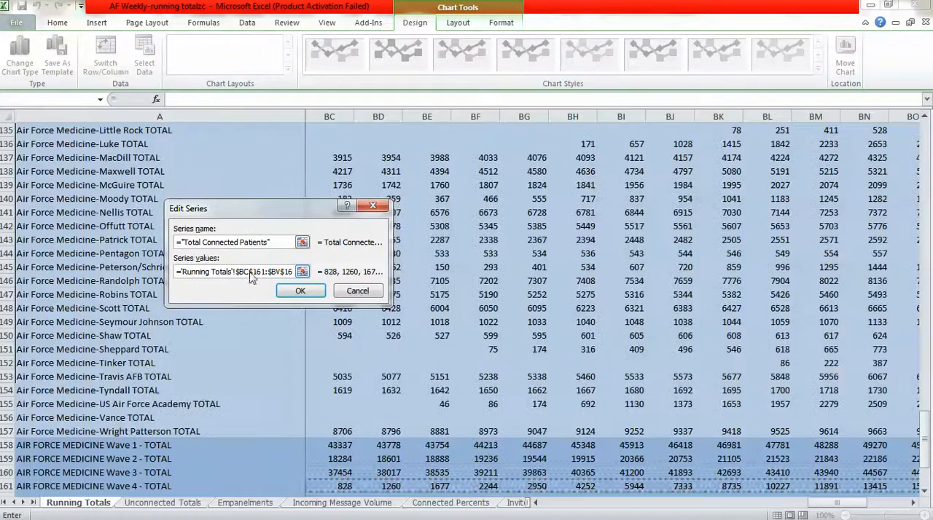
pyautogui.press('BackSpace')
pyautogui.write('d')
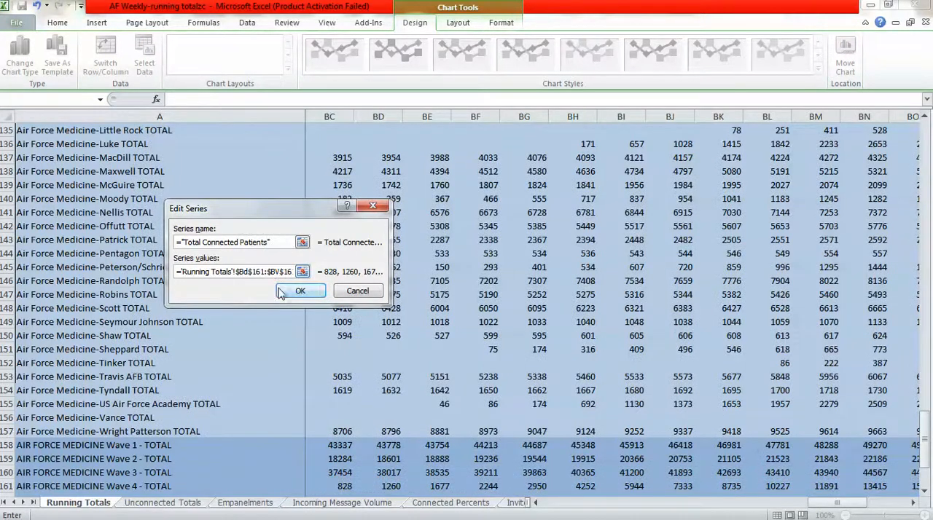
pyautogui.click(300, 291)
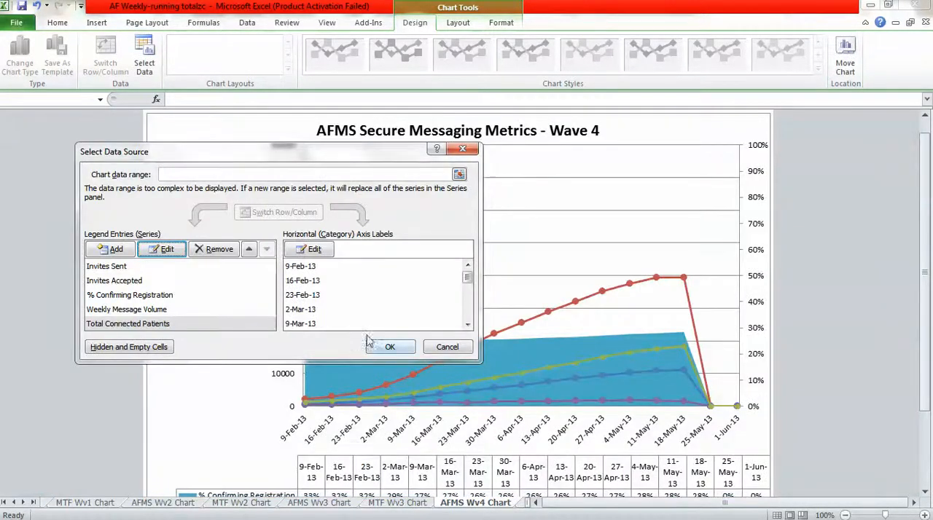
# Move the start of the AFMS Wave 4 chart's axis label range to $BD$3 and apply the data source changes.
pyautogui.click(313, 250)
pyautogui.click(249, 258)
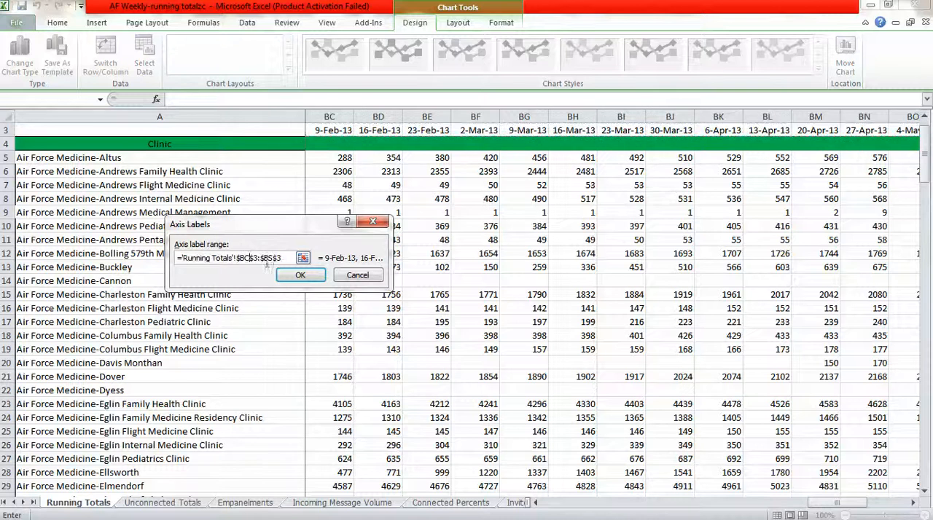
pyautogui.press('BackSpace')
pyautogui.write('d')
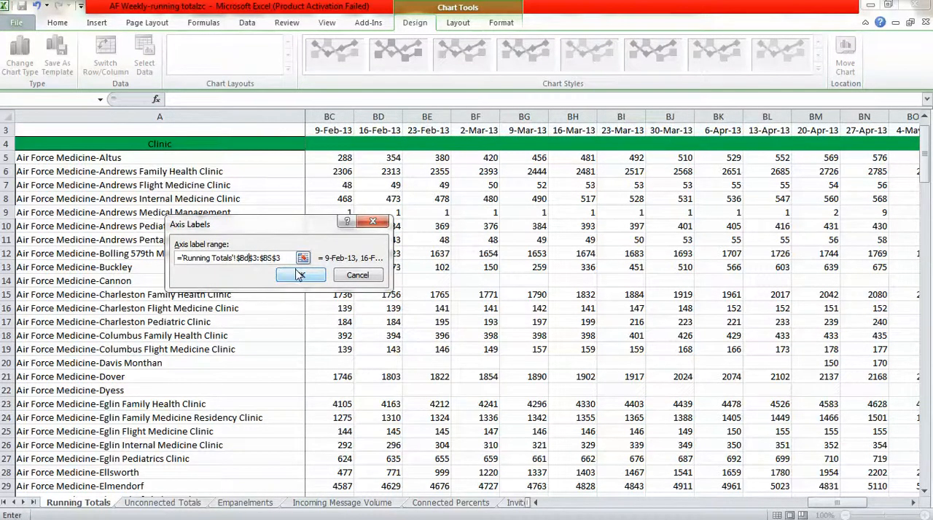
pyautogui.click(300, 275)
pyautogui.click(391, 347)
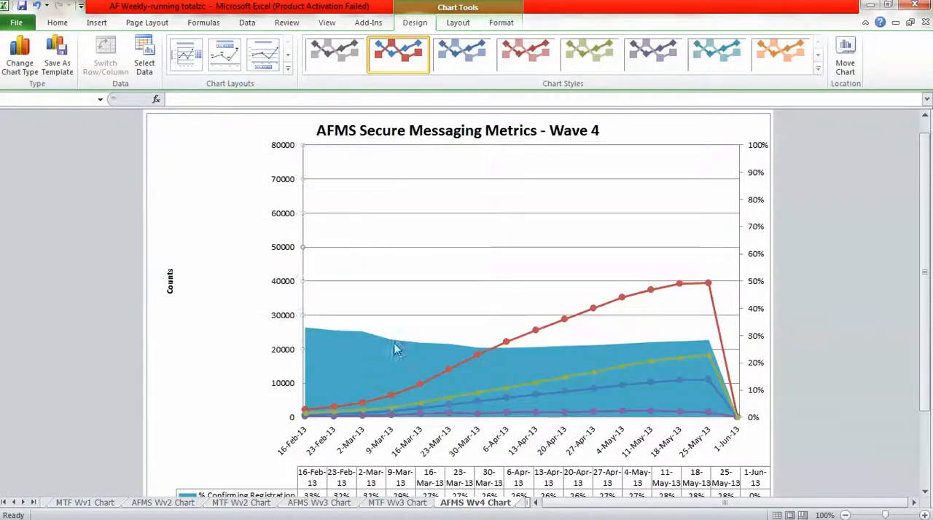
# Extend the MTF Wave 4 chart's axis label range on the Connected Percents sheet through column BS, the 1-Jun-13 week.
pyautogui.click(520, 506)
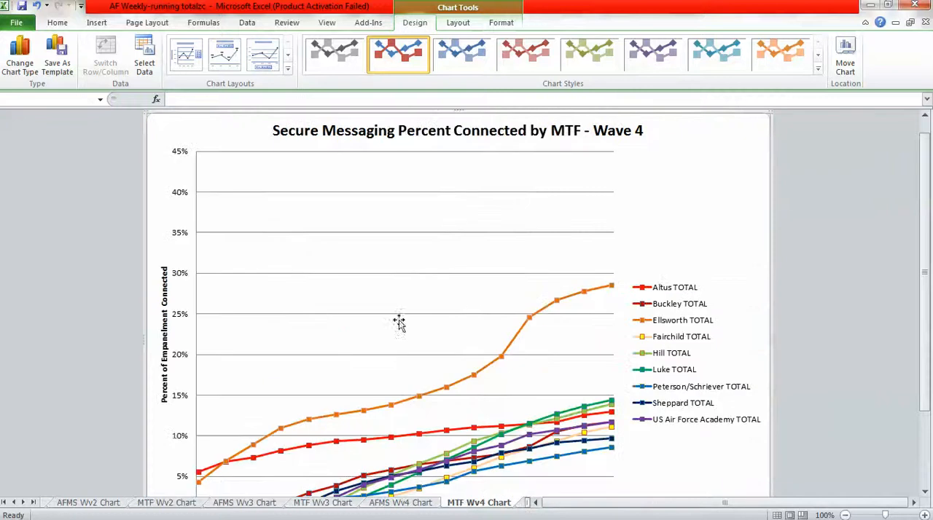
pyautogui.click(846, 515)
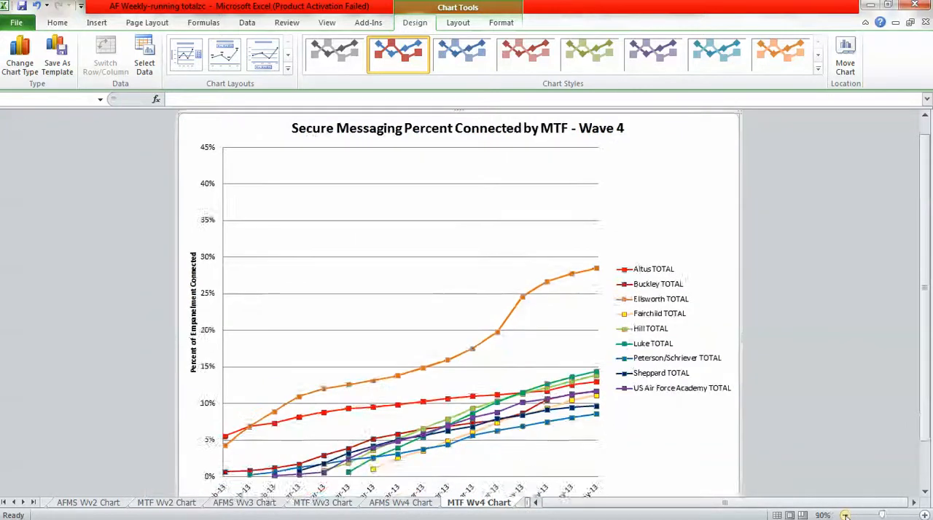
pyautogui.click(846, 515)
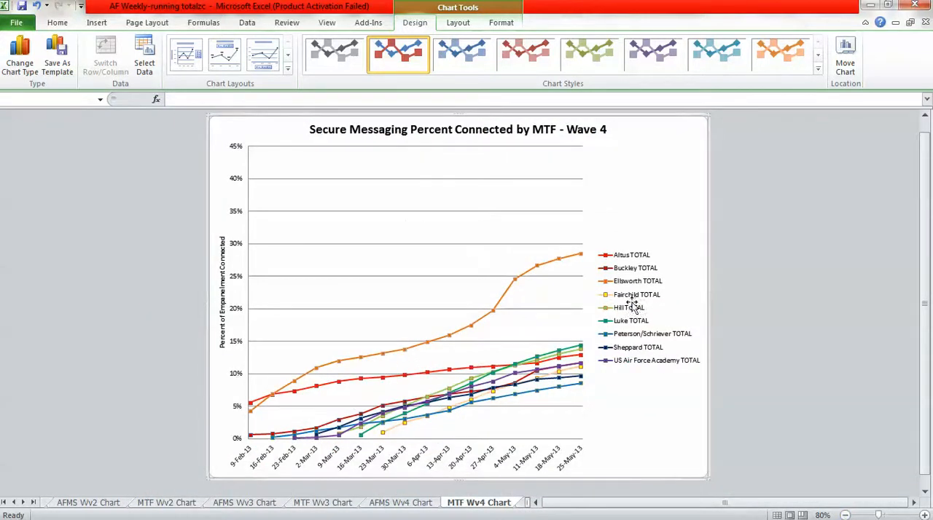
pyautogui.rightClick(408, 239)
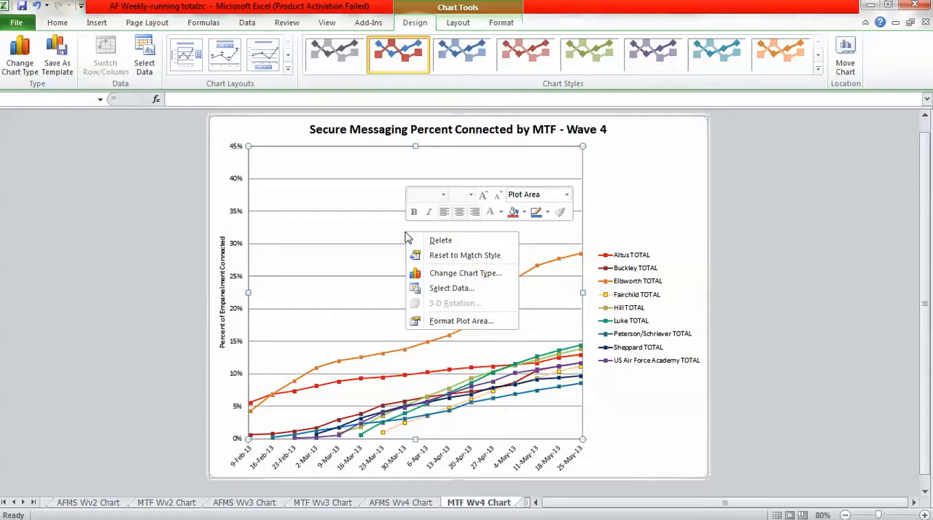
pyautogui.click(446, 287)
pyautogui.click(312, 249)
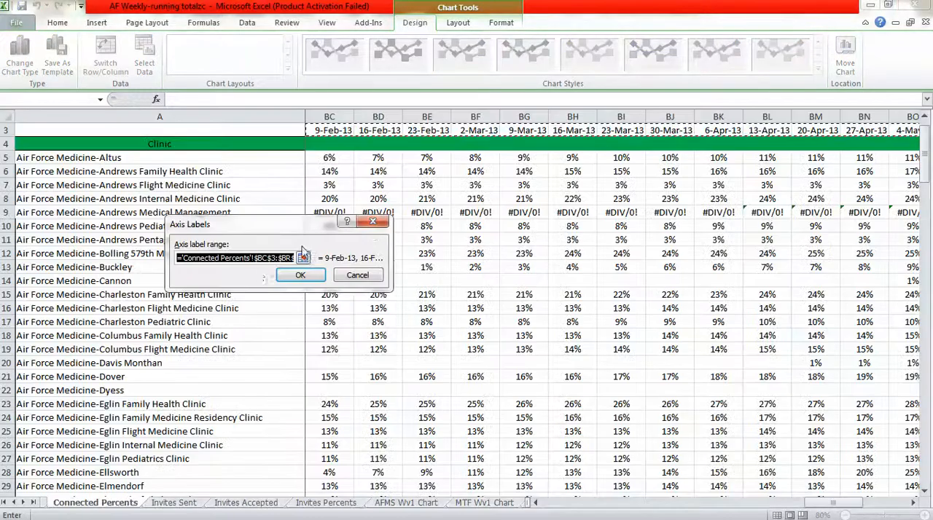
pyautogui.click(297, 259)
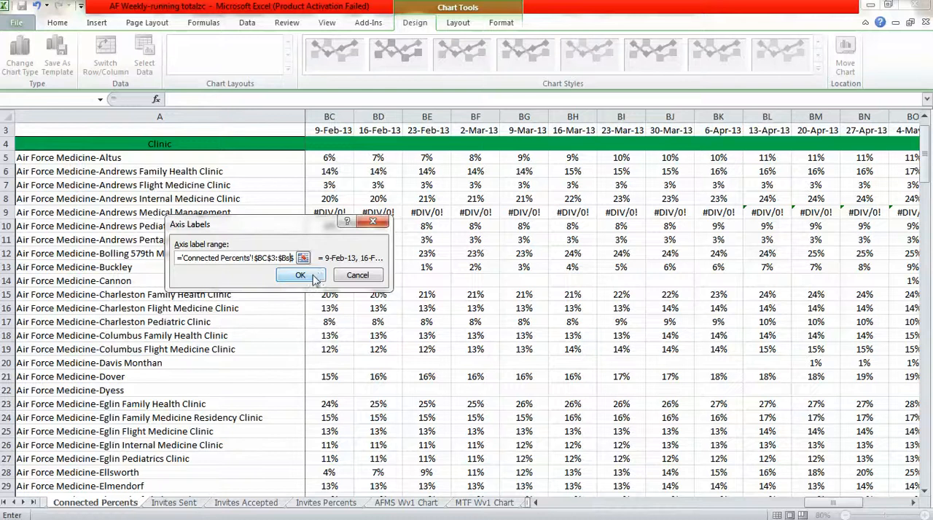
pyautogui.click(301, 275)
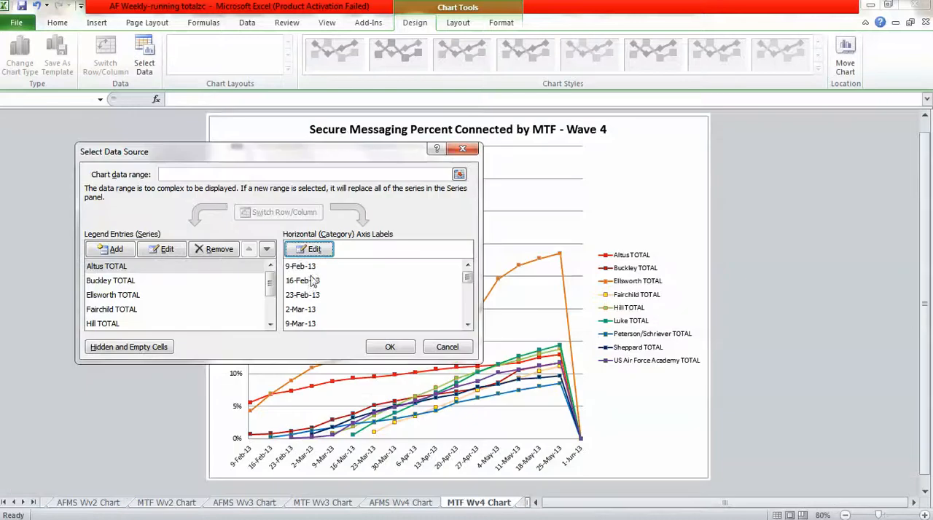
# Move the start of the Altus TOTAL series values to $BD$111 on the Connected Percents sheet.
pyautogui.click(162, 268)
pyautogui.click(167, 250)
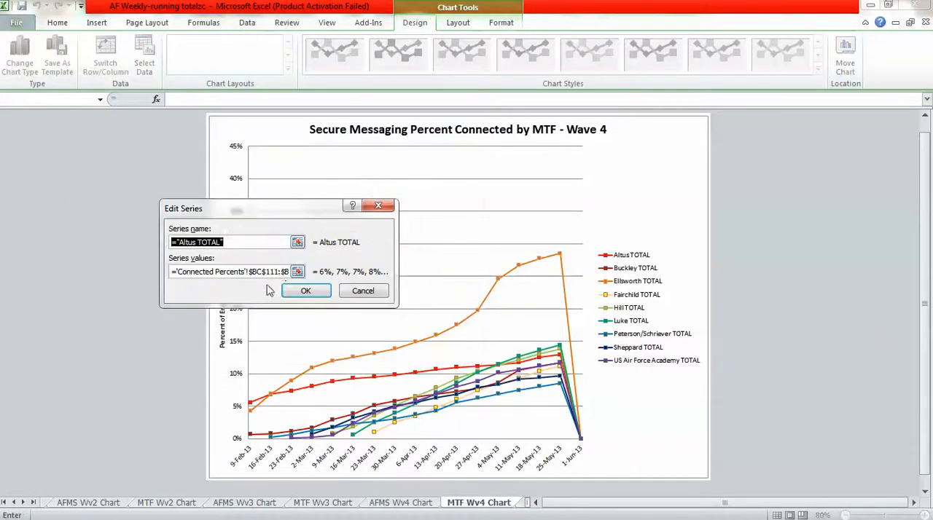
pyautogui.click(264, 271)
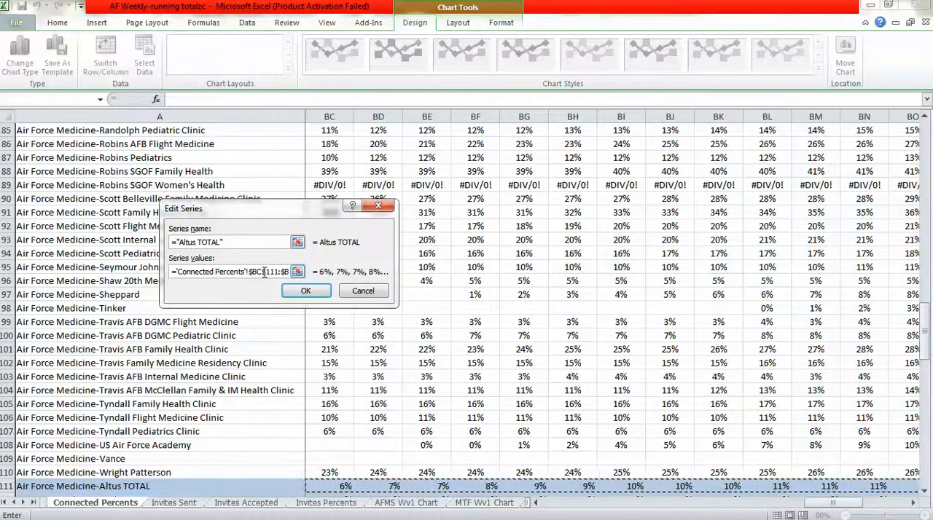
pyautogui.click(307, 291)
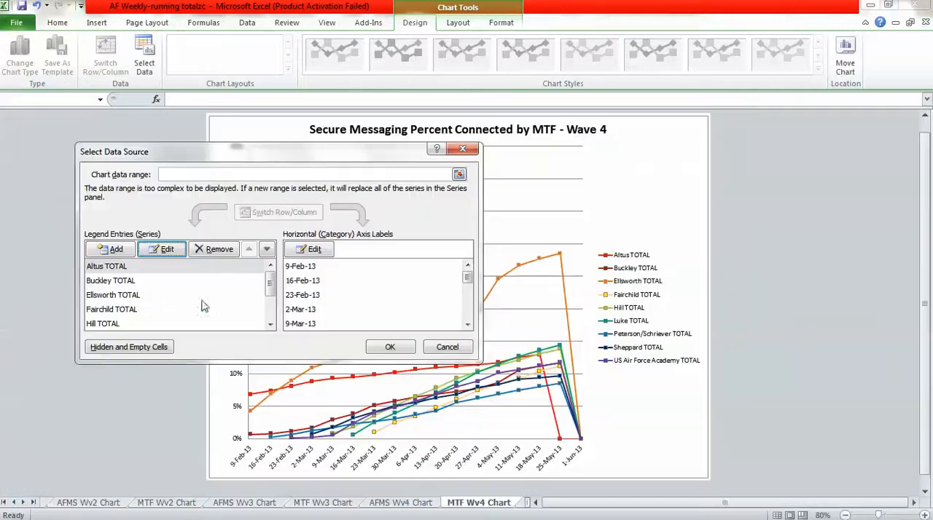
# Move the start of the Buckley TOTAL series values to $BD$114 on the Connected Percents sheet.
pyautogui.click(103, 283)
pyautogui.click(164, 250)
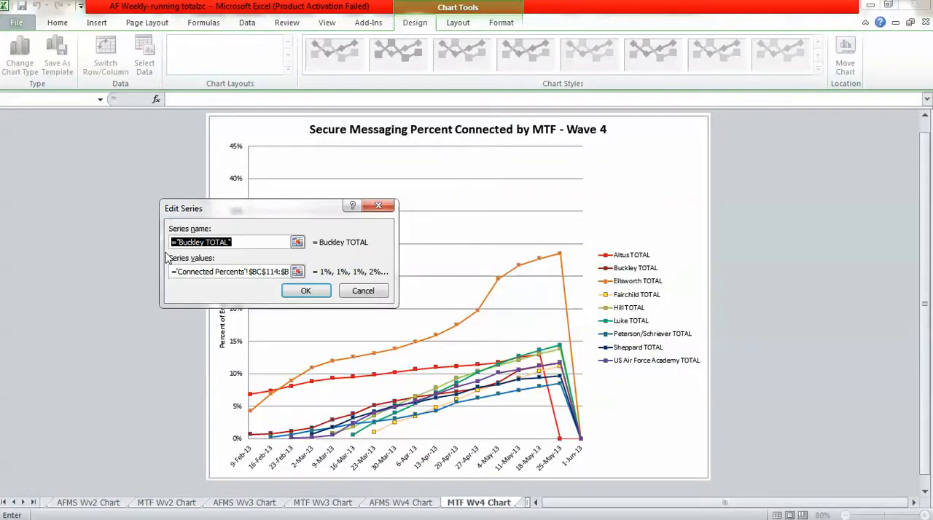
pyautogui.click(260, 272)
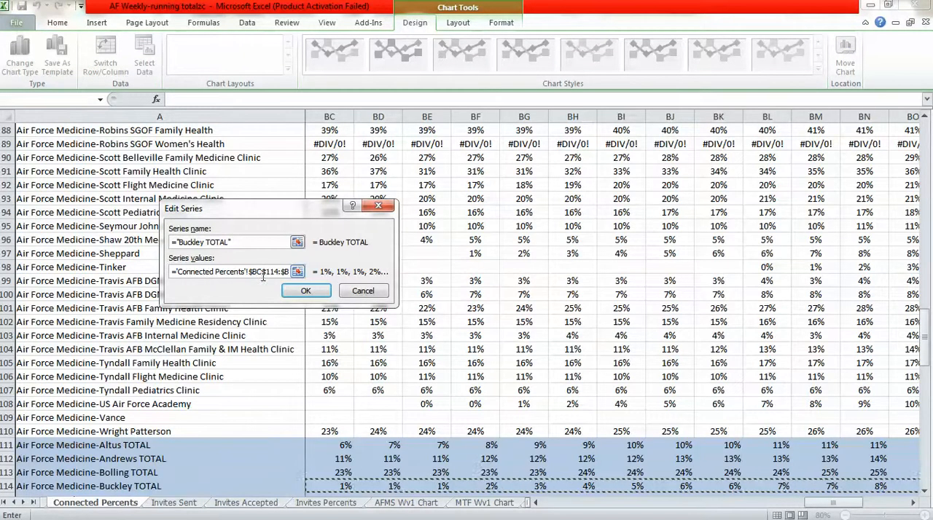
pyautogui.click(307, 290)
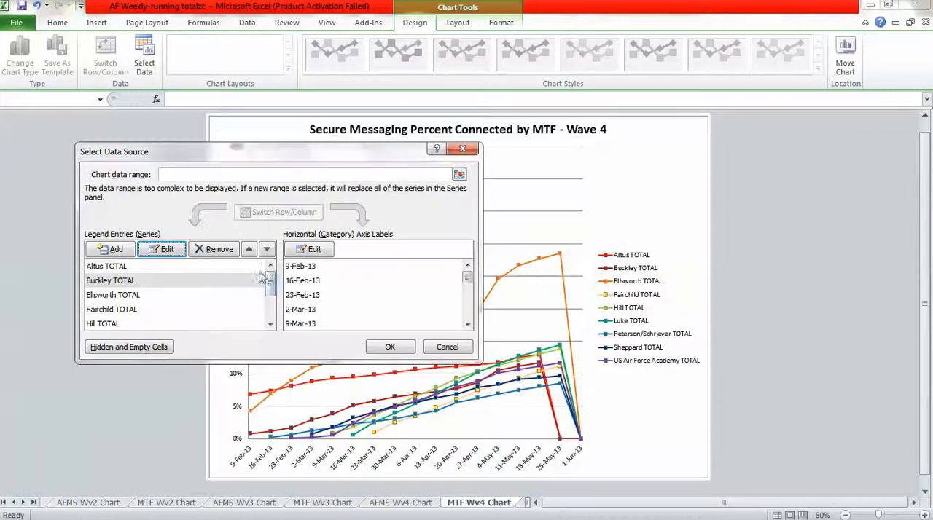
# Move the start of the Ellsworth TOTAL series values to $BD$122 on the Connected Percents sheet.
pyautogui.click(133, 296)
pyautogui.click(164, 249)
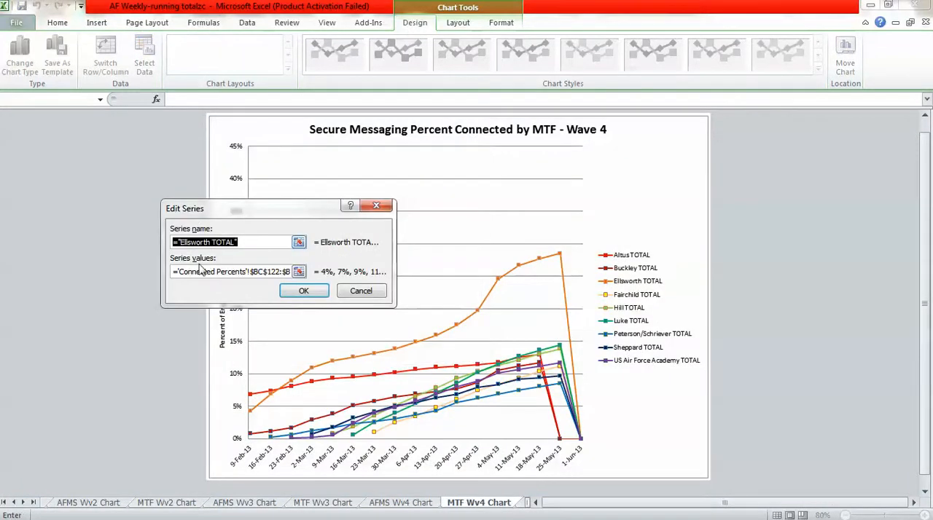
pyautogui.click(264, 271)
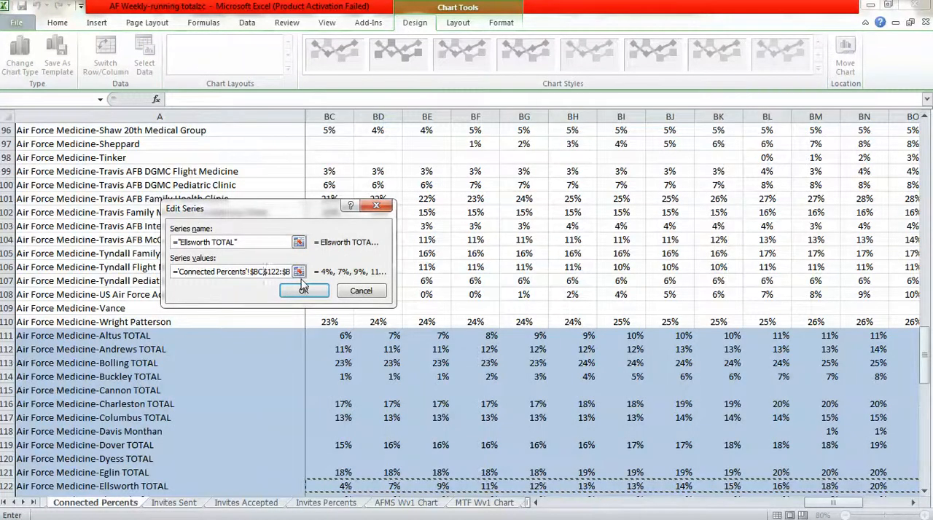
pyautogui.press('BackSpace')
pyautogui.write('d')
pyautogui.click(303, 290)
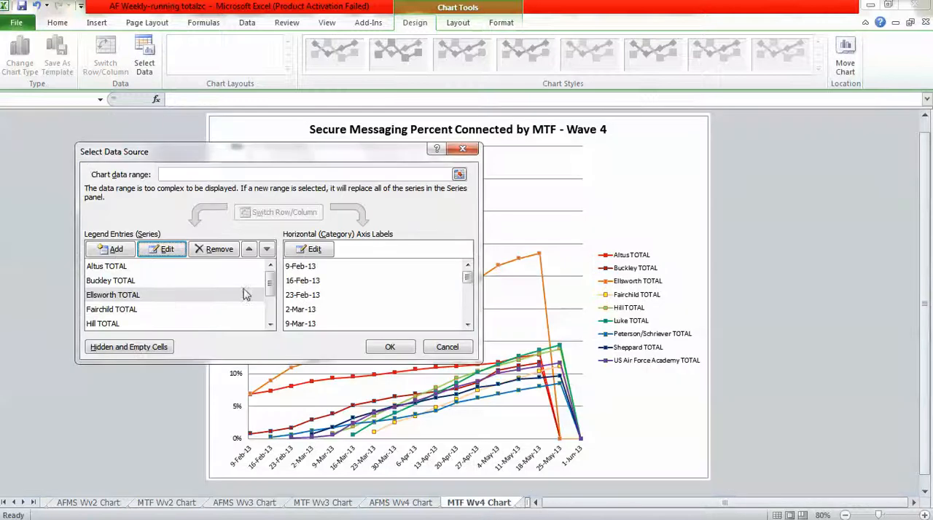
# Move the start of the Fairchild TOTAL series values to $BD$124 on the Connected Percents sheet.
pyautogui.click(139, 309)
pyautogui.click(166, 249)
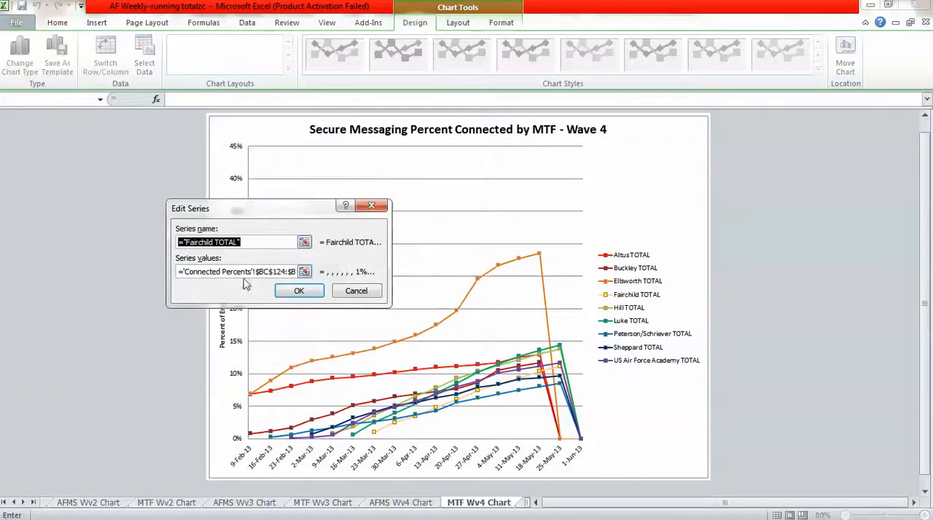
pyautogui.click(268, 273)
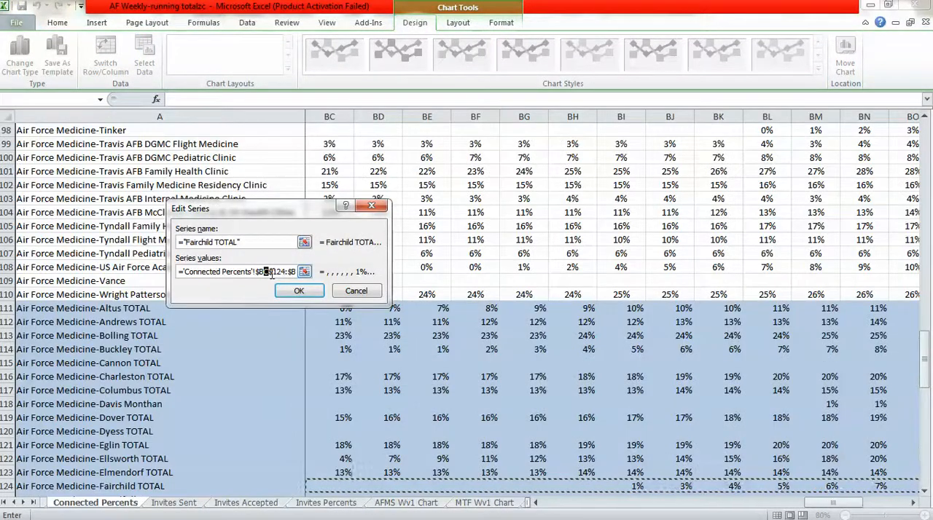
pyautogui.write('d')
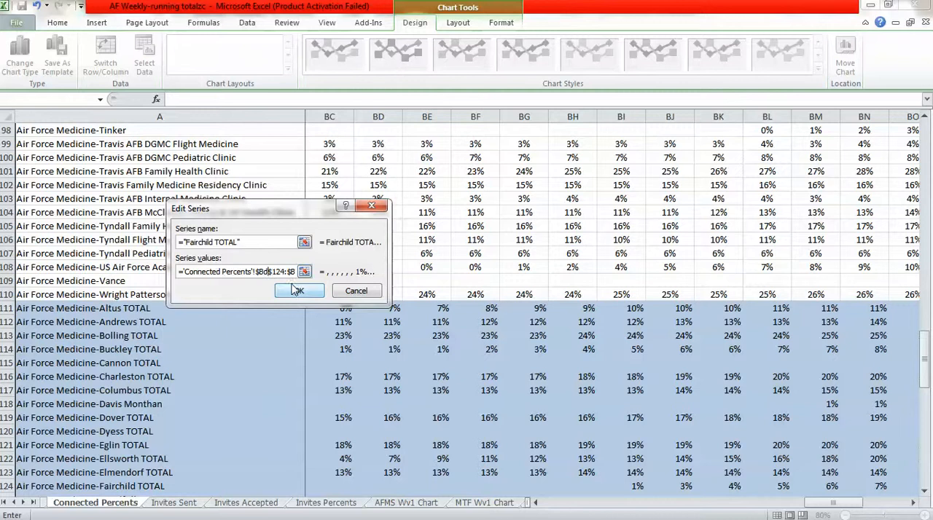
pyautogui.click(296, 291)
# Move the start of the Hill TOTAL series values to $BD$128 on the Connected Percents sheet.
pyautogui.click(113, 325)
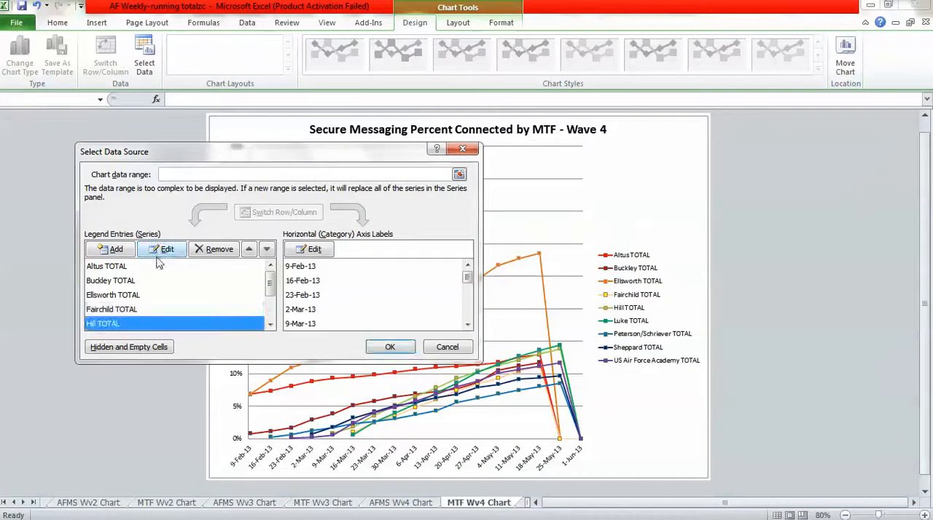
pyautogui.click(162, 251)
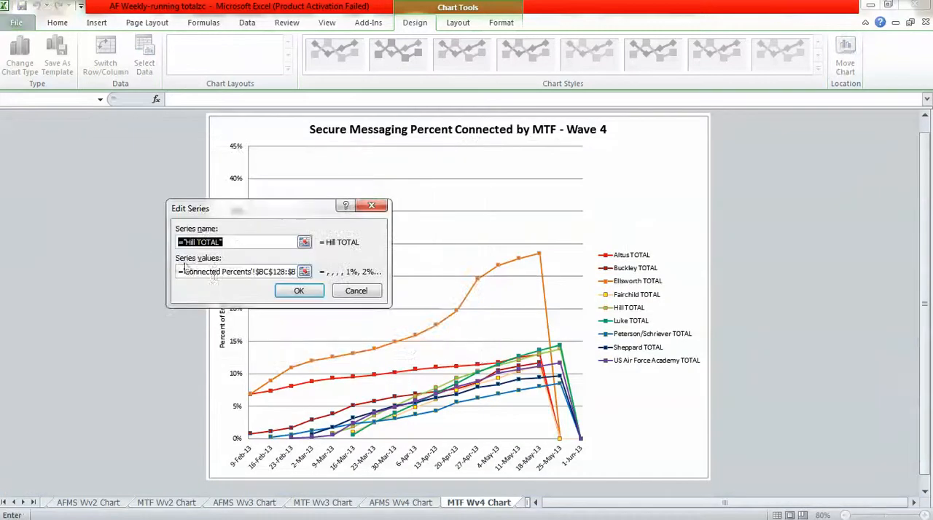
pyautogui.click(270, 271)
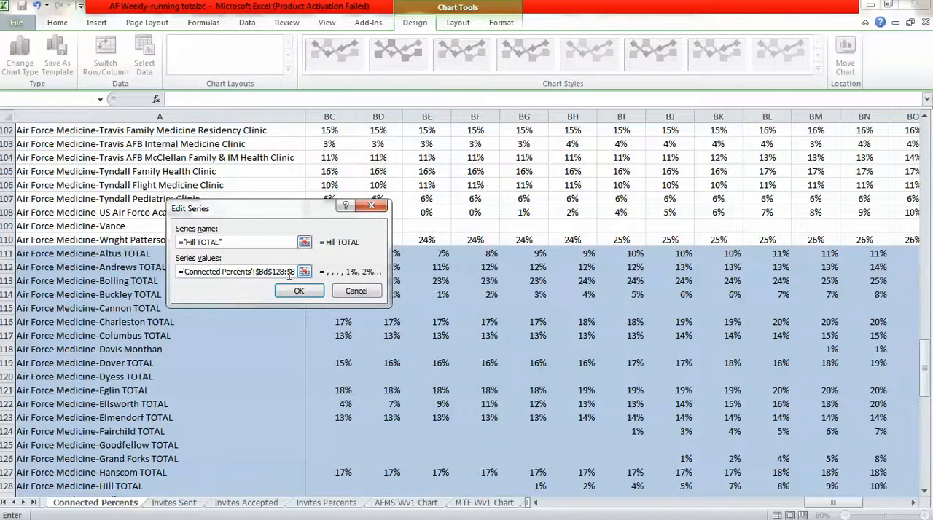
pyautogui.click(296, 290)
# Move the start of the Luke TOTAL series values to $BD$136 on the Connected Percents sheet.
pyautogui.click(270, 325)
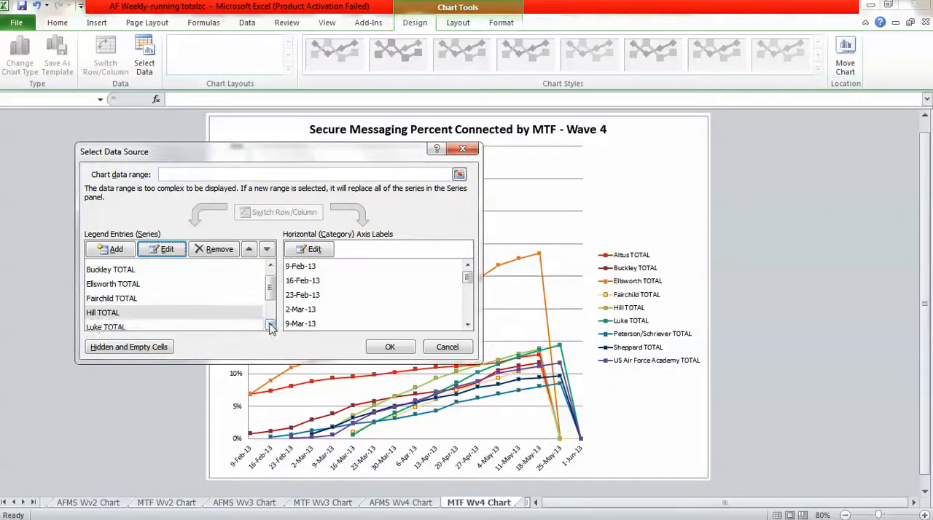
pyautogui.click(102, 327)
pyautogui.click(162, 251)
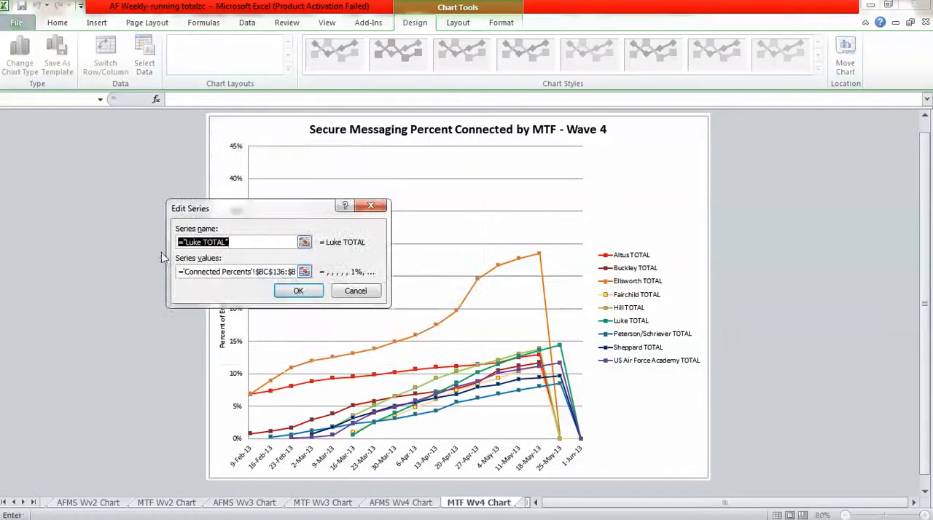
pyautogui.click(271, 272)
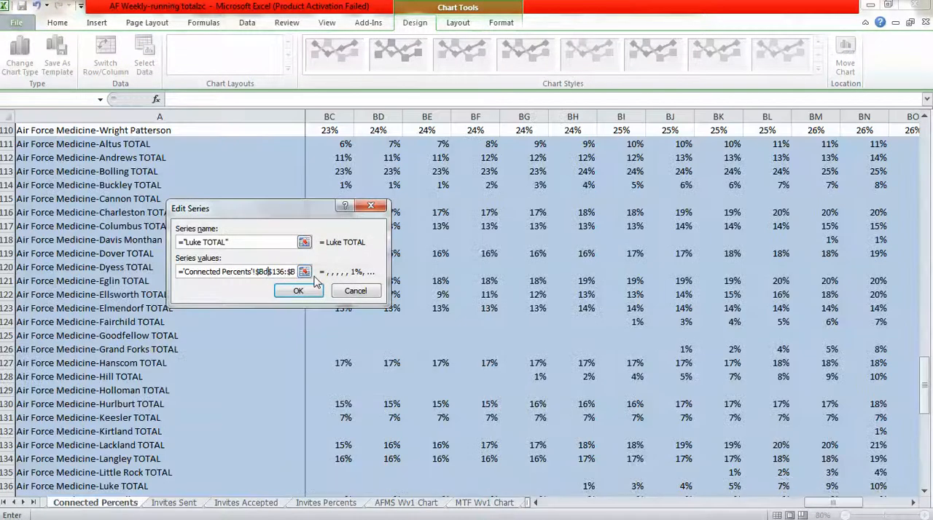
pyautogui.click(298, 290)
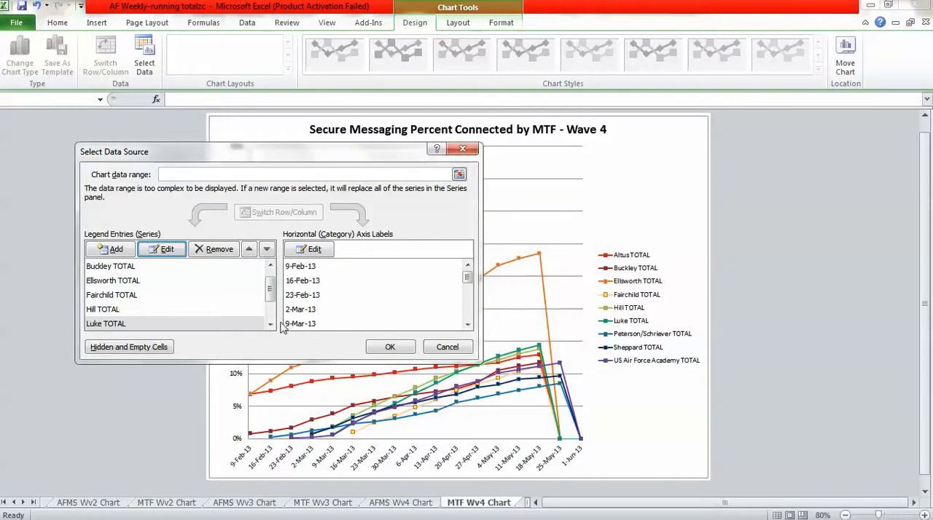
# Move the start of the Peterson/Schriever TOTAL series values to $BD$145 on the Connected Percents sheet.
pyautogui.click(271, 325)
pyautogui.click(109, 323)
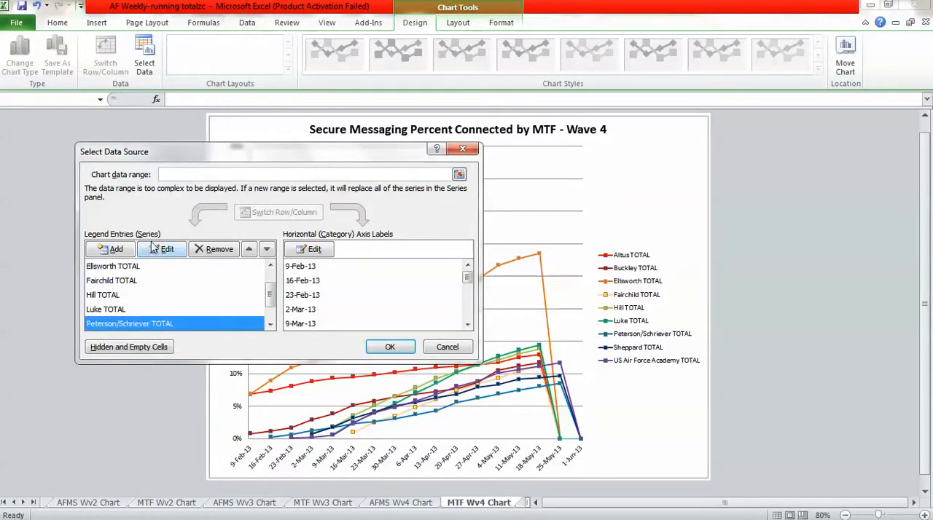
pyautogui.click(162, 249)
pyautogui.click(267, 271)
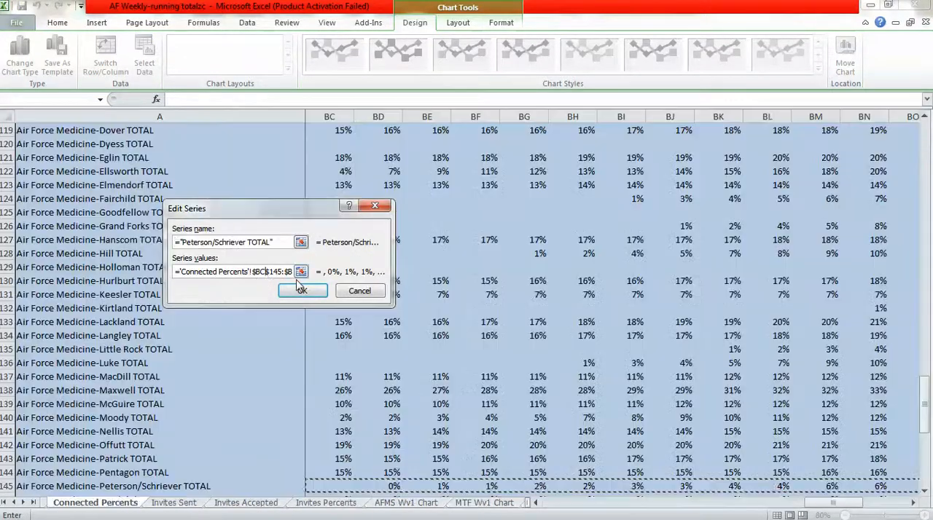
pyautogui.press('BackSpace')
pyautogui.write('d')
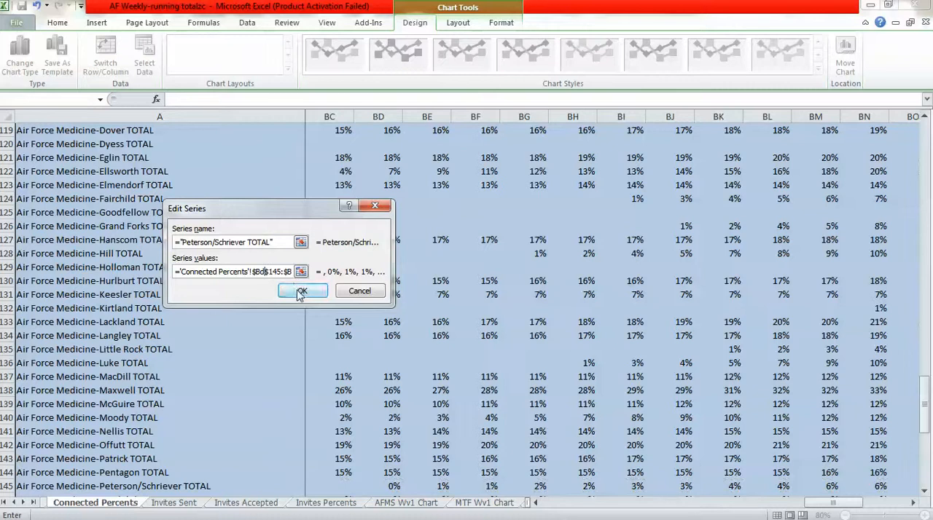
pyautogui.click(301, 290)
# Move the start of the Sheppard TOTAL series values to $BD$151 on the Connected Percents sheet.
pyautogui.click(270, 325)
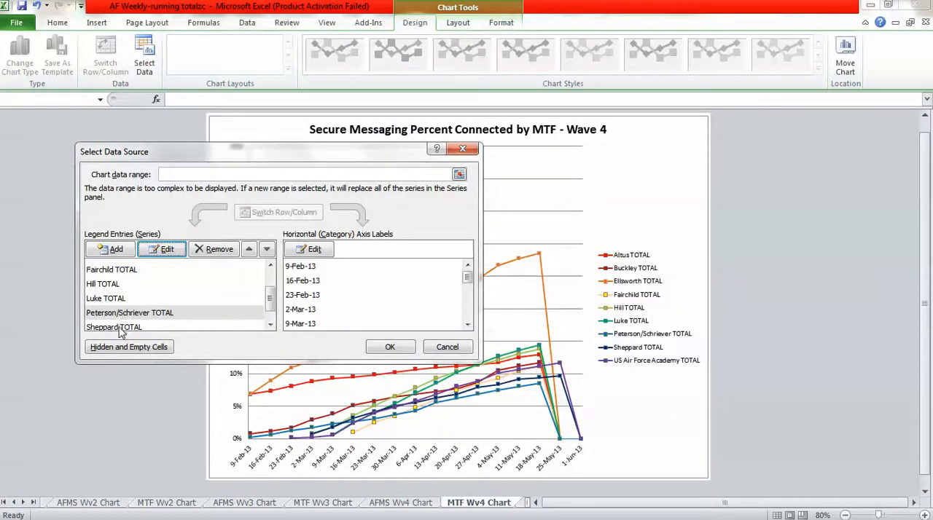
pyautogui.click(121, 327)
pyautogui.click(164, 251)
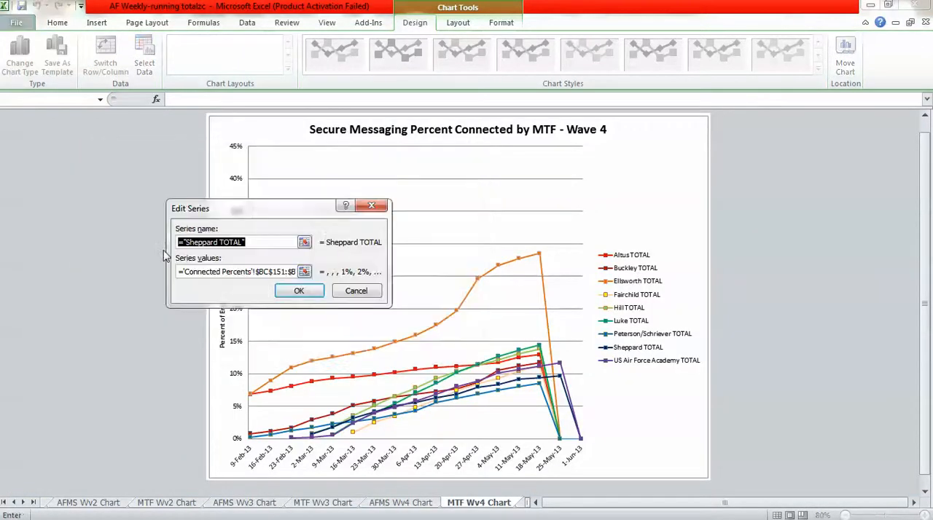
pyautogui.click(271, 271)
pyautogui.press('BackSpace')
pyautogui.write('d')
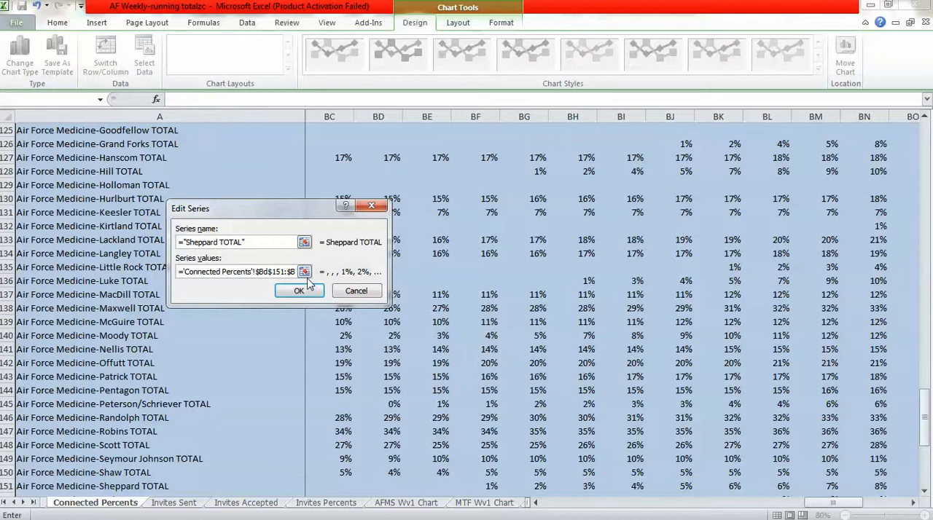
pyautogui.click(300, 291)
# Move the start of the US Air Force Academy TOTAL series values to $BD$155 on the Connected Percents sheet.
pyautogui.scroll(-1, 256, 332)
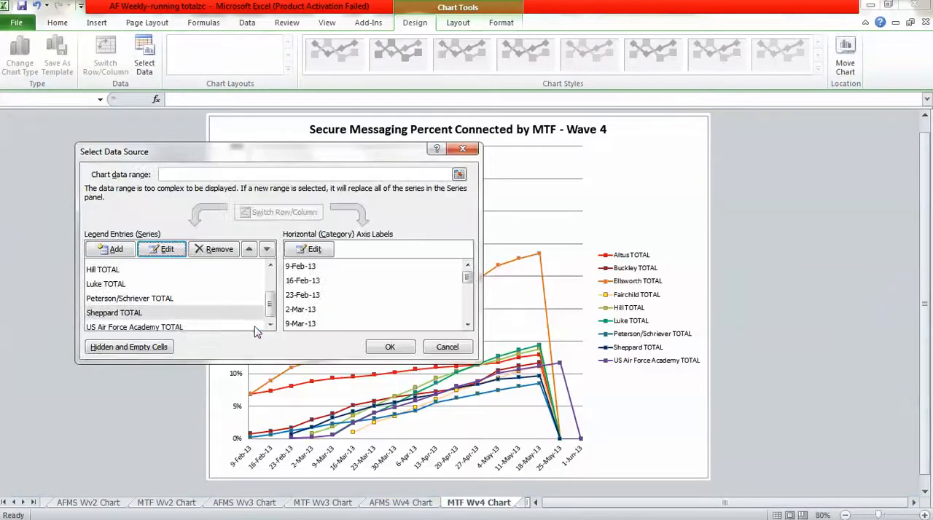
pyautogui.click(139, 326)
pyautogui.click(168, 249)
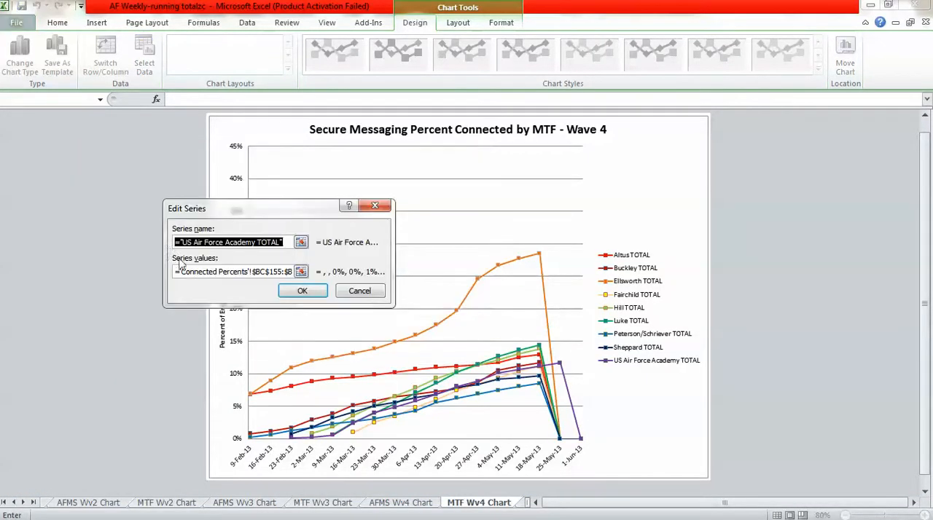
pyautogui.click(269, 274)
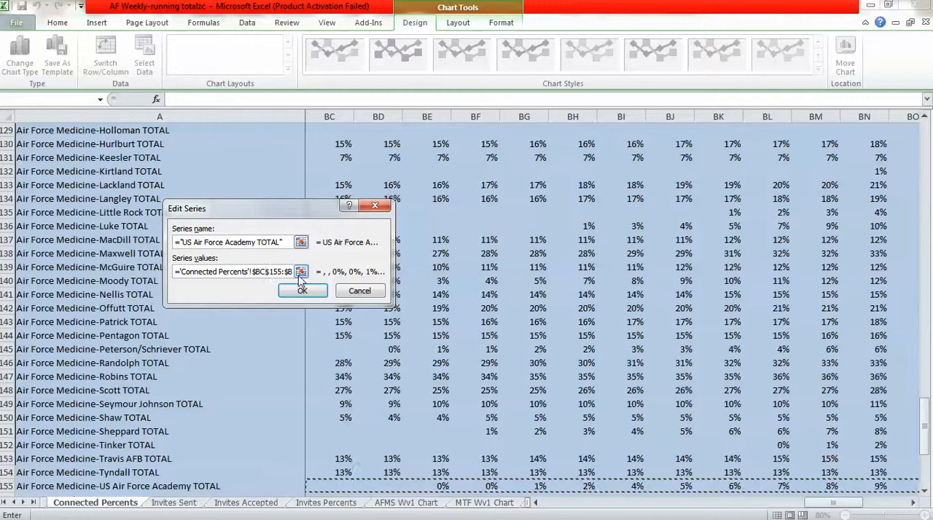
pyautogui.press('BackSpace')
pyautogui.write('d')
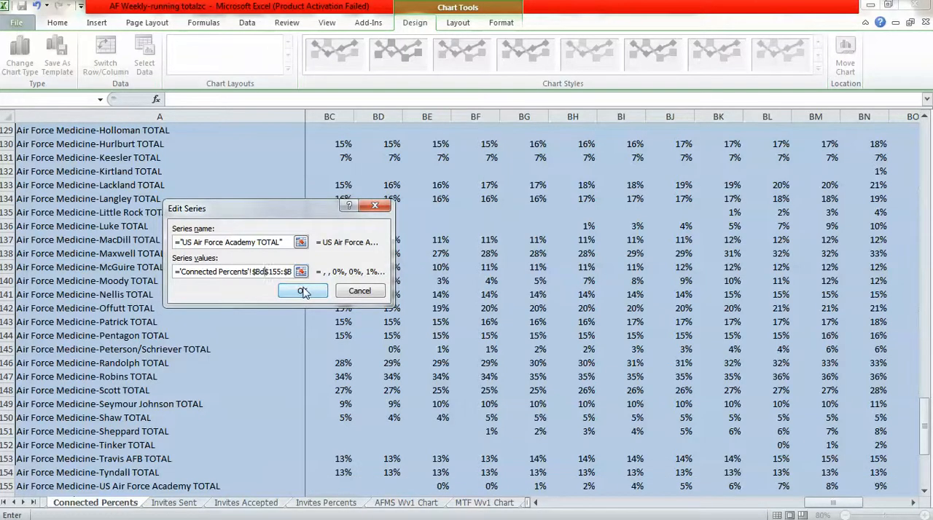
pyautogui.click(302, 290)
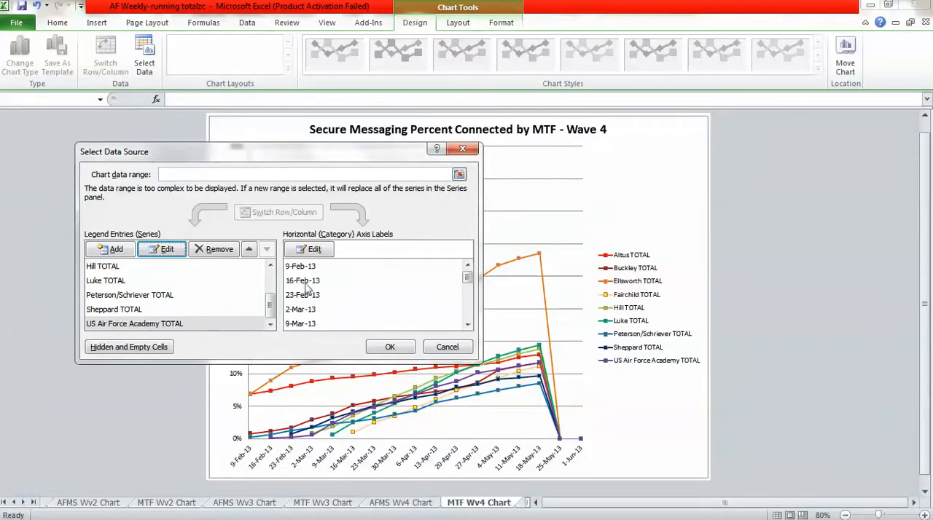
# Move the start of the MTF Wave 4 chart's axis label range to $BD$3 and apply the data source changes.
pyautogui.click(309, 250)
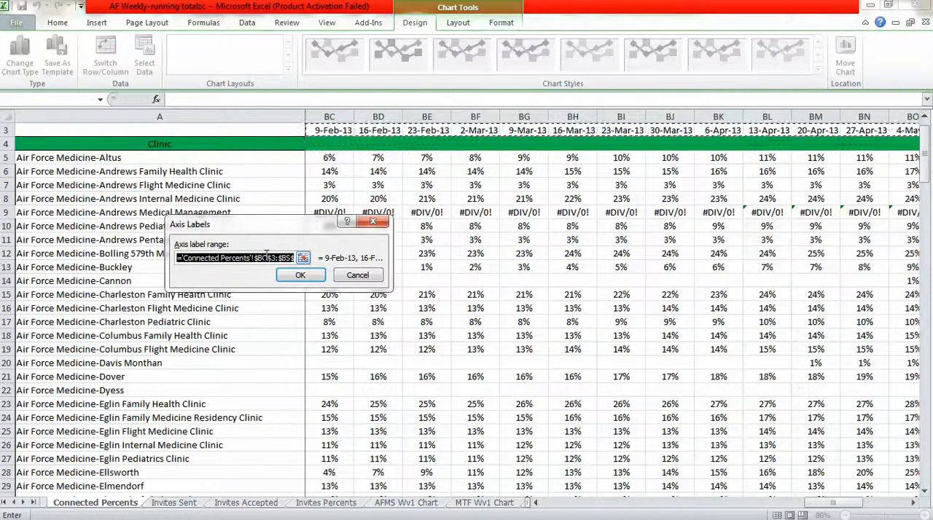
pyautogui.click(268, 259)
pyautogui.press('BackSpace')
pyautogui.write('d')
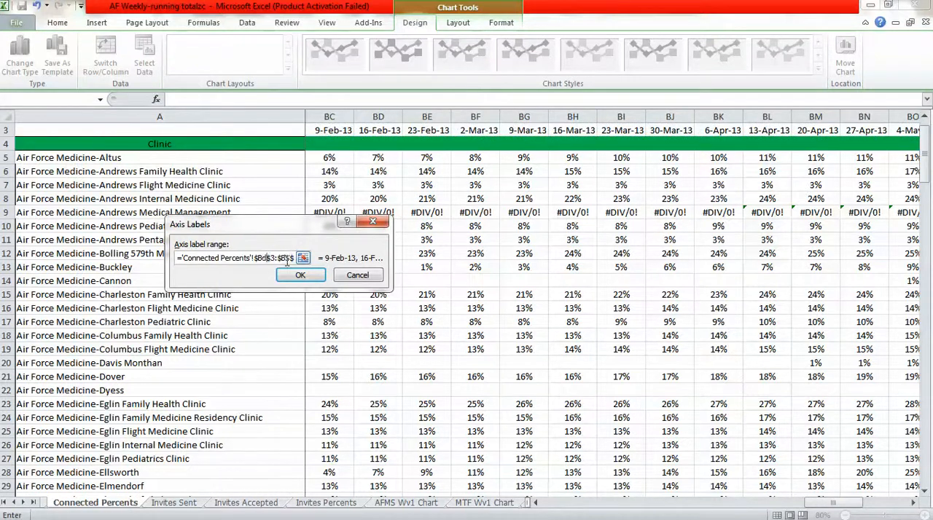
pyautogui.click(292, 275)
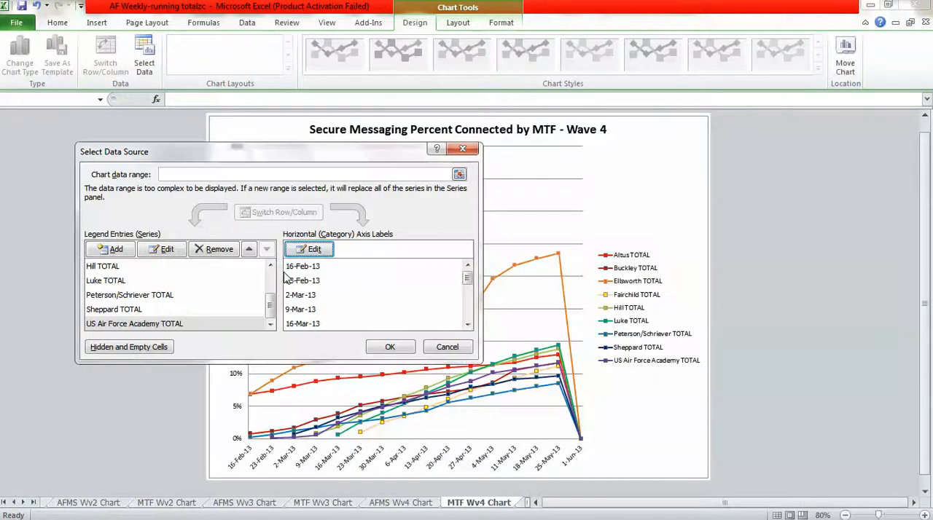
pyautogui.click(390, 348)
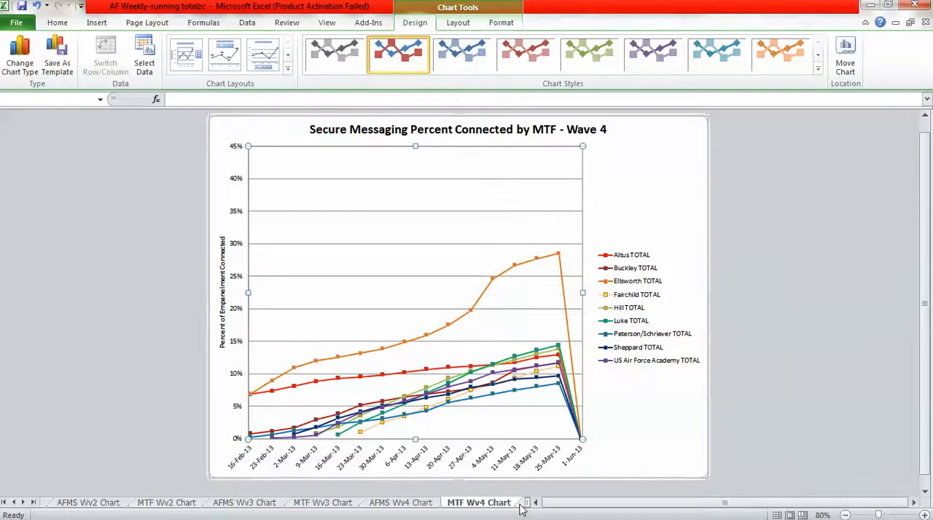
# Extend the AFMS Wave 5 chart's axis label range on the Running Totals sheet through column BS, the 1-Jun-13 week.
pyautogui.hotkey('ctrl', 'pagedown')
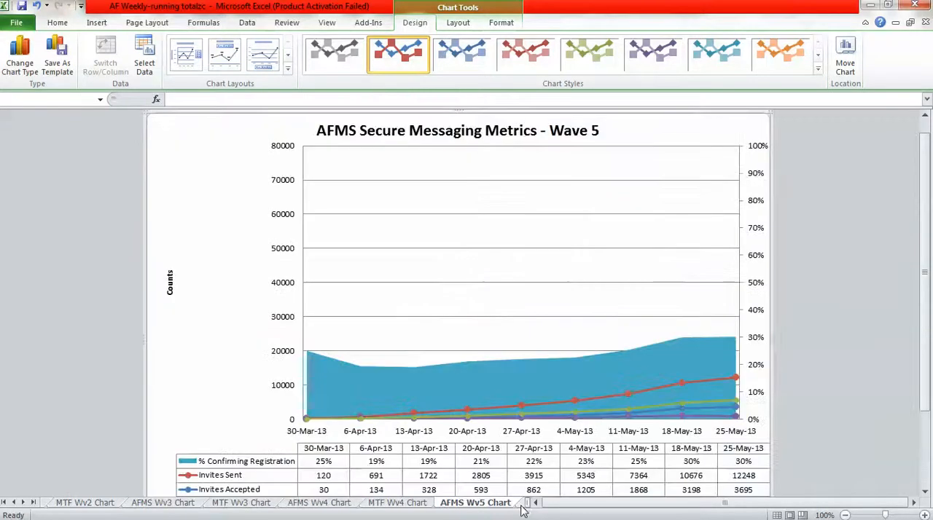
pyautogui.click(844, 515)
pyautogui.click(845, 515)
pyautogui.click(844, 516)
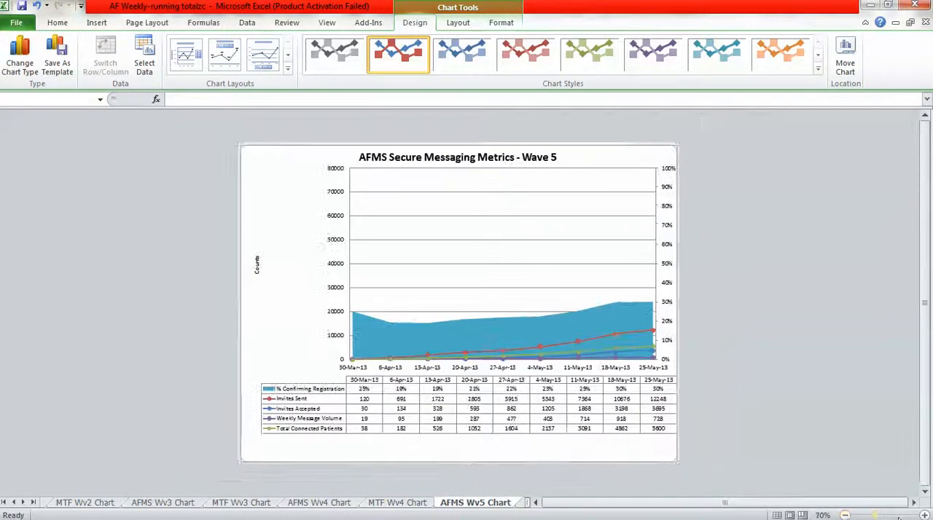
pyautogui.click(922, 515)
pyautogui.rightClick(472, 240)
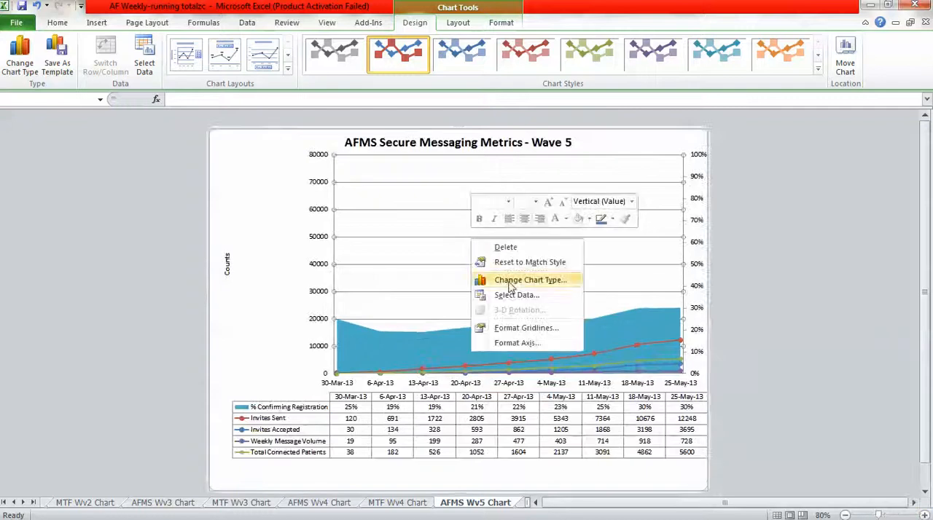
pyautogui.click(514, 295)
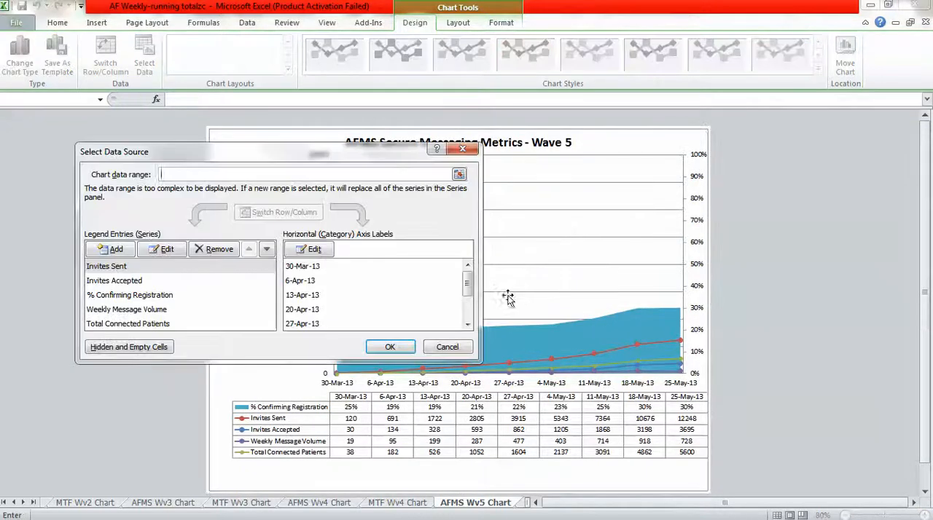
pyautogui.click(303, 254)
pyautogui.click(270, 259)
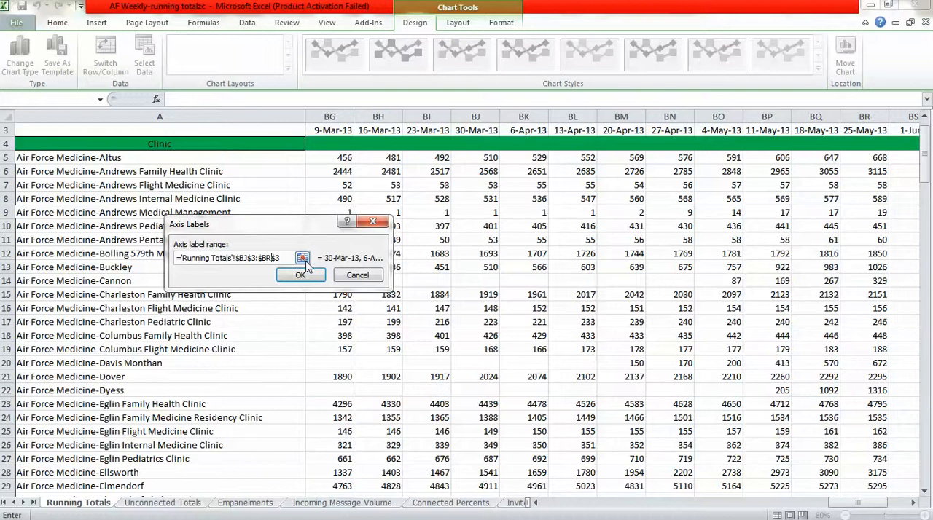
pyautogui.click(306, 276)
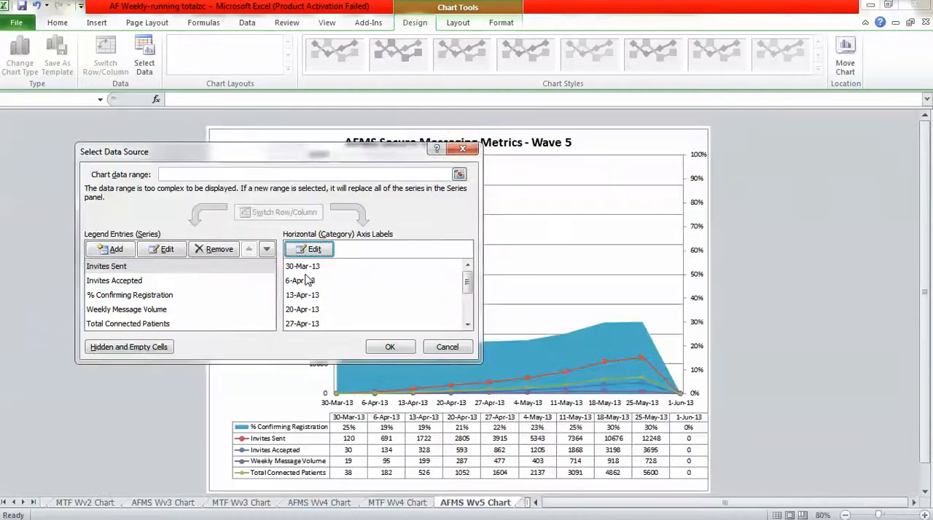
pyautogui.click(389, 347)
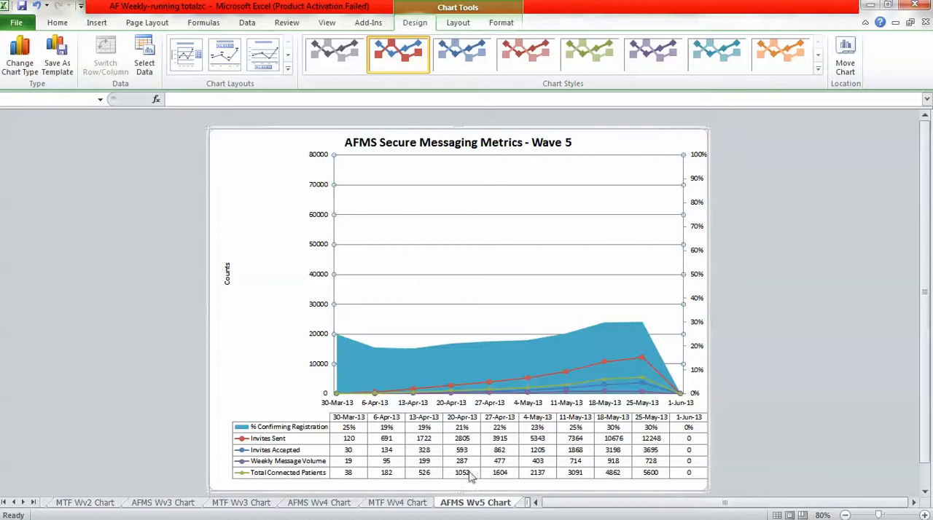
# Extend the MTF Wave 5 chart's axis label range on the Connected Percents sheet through column BS, the 1-Jun-13 week.
pyautogui.click(522, 503)
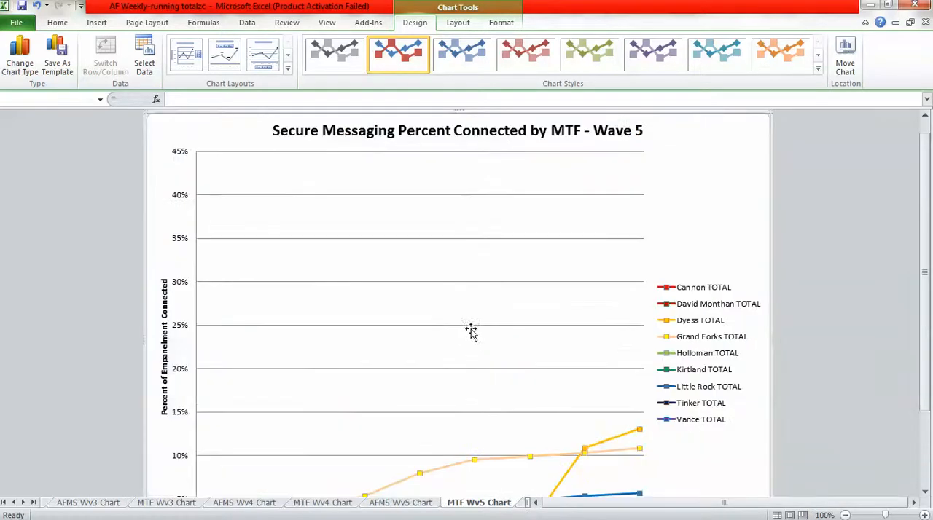
pyautogui.click(843, 516)
pyautogui.click(843, 515)
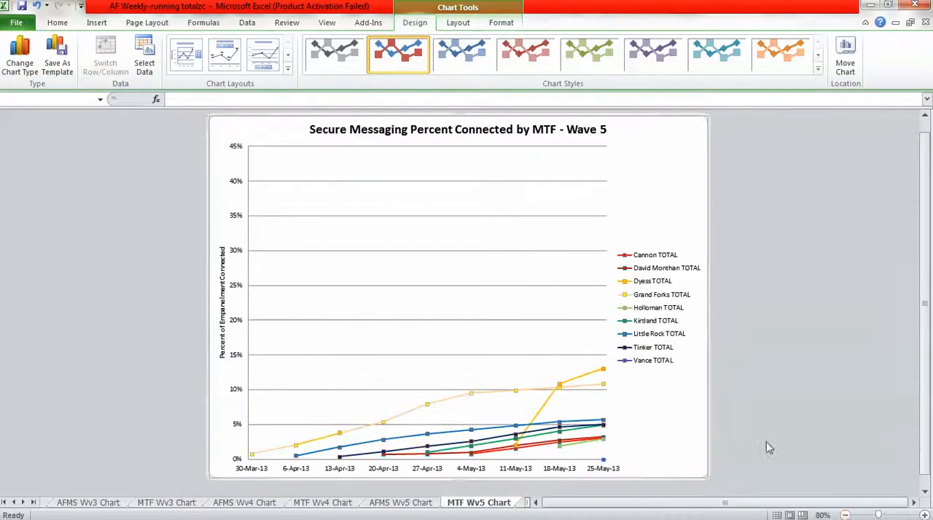
pyautogui.rightClick(450, 305)
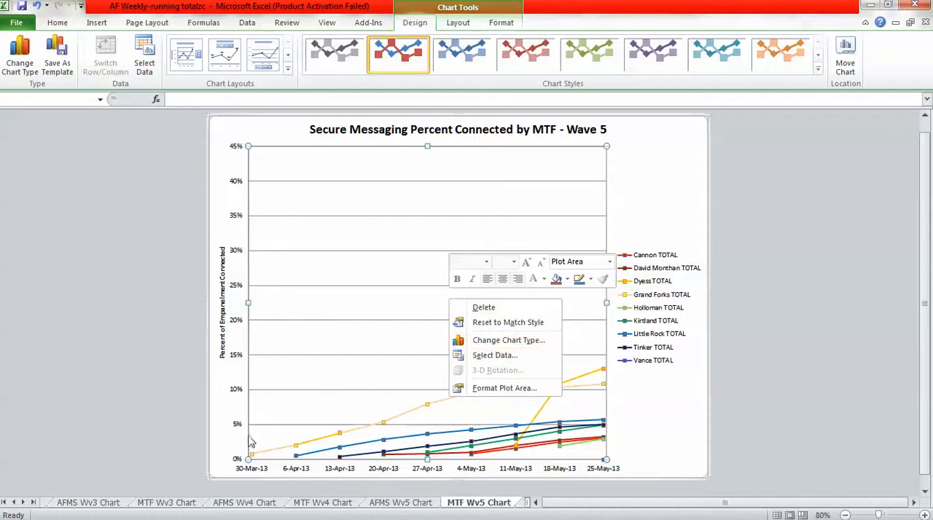
pyautogui.click(488, 356)
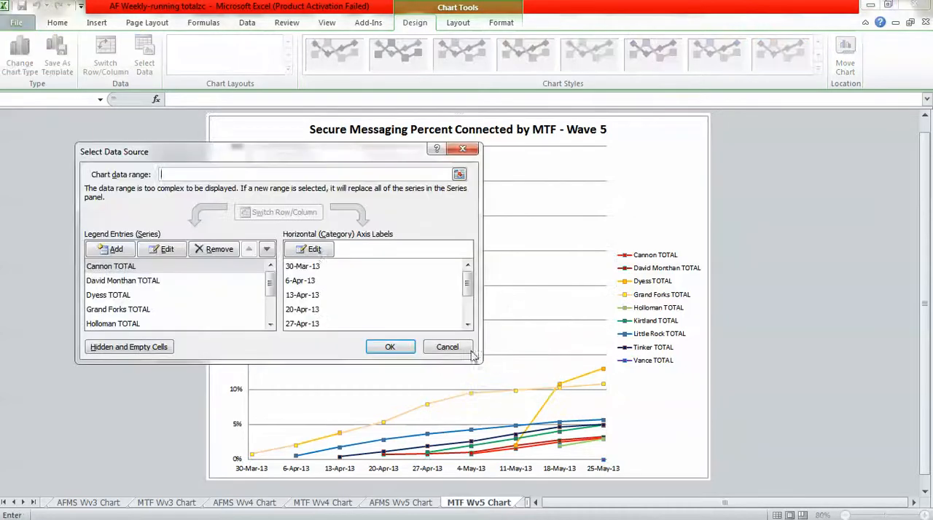
pyautogui.click(314, 250)
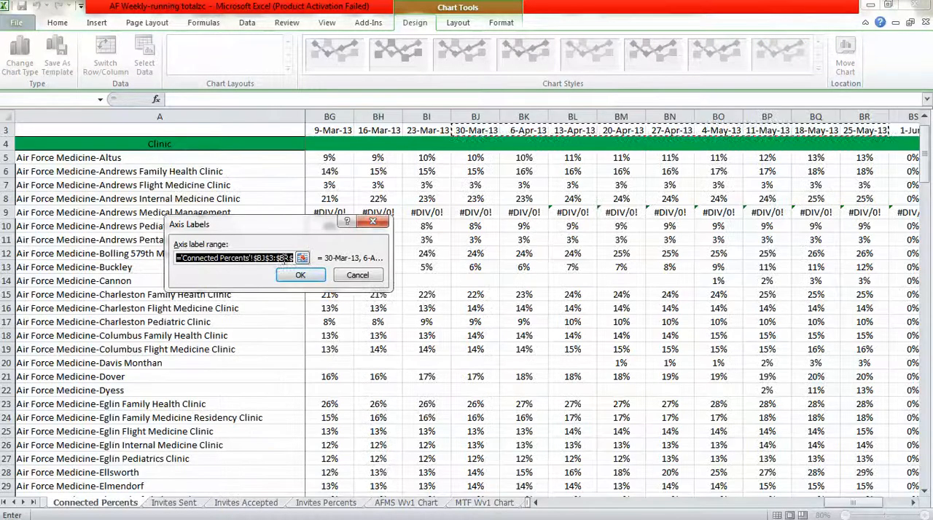
pyautogui.click(289, 259)
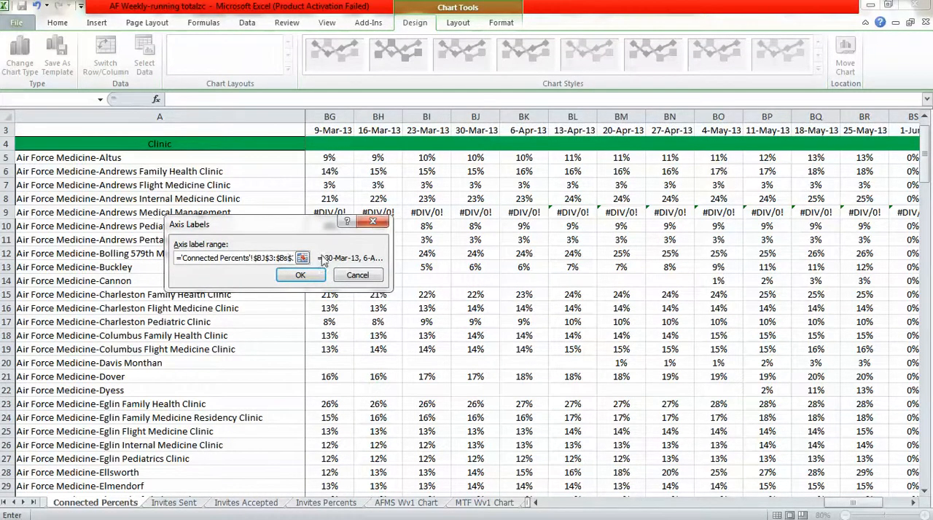
pyautogui.click(300, 275)
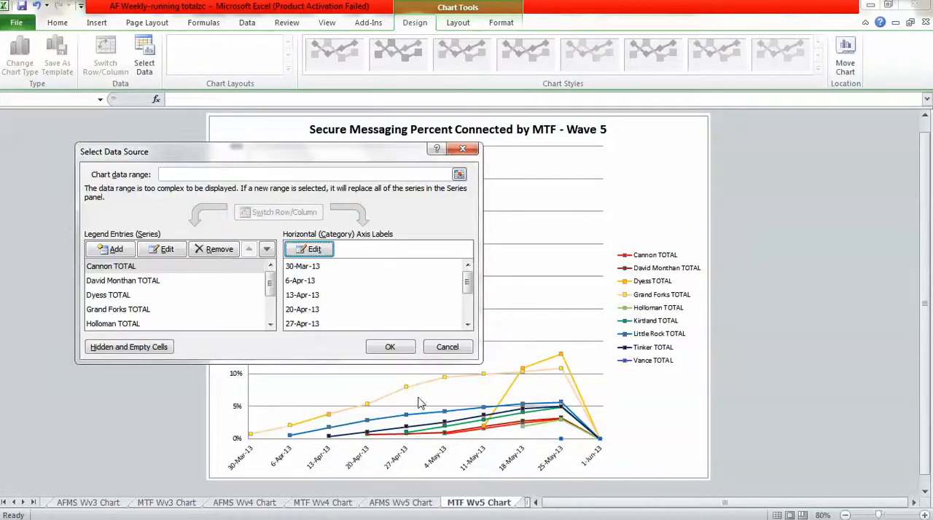
pyautogui.click(390, 347)
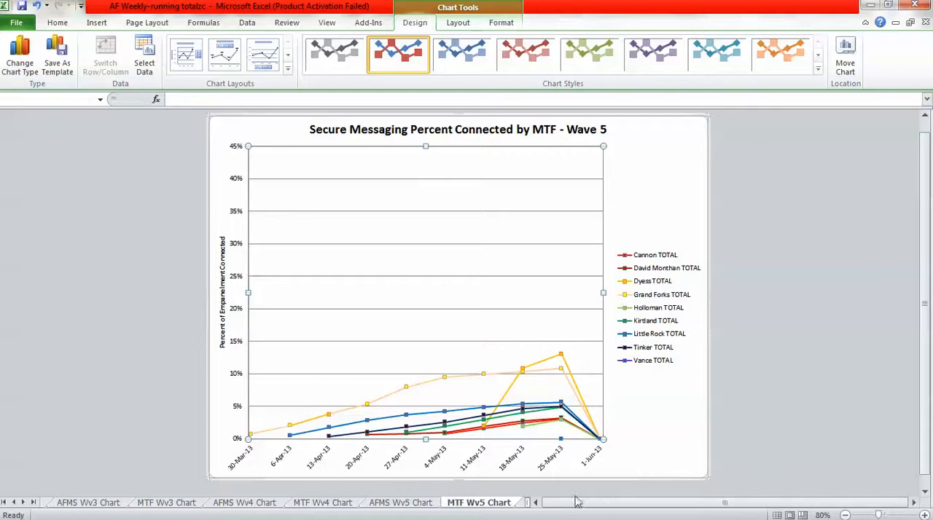
# Insert a new chart sheet between the MTF Wv5 Chart and 729-804 sheets.
pyautogui.click(521, 510)
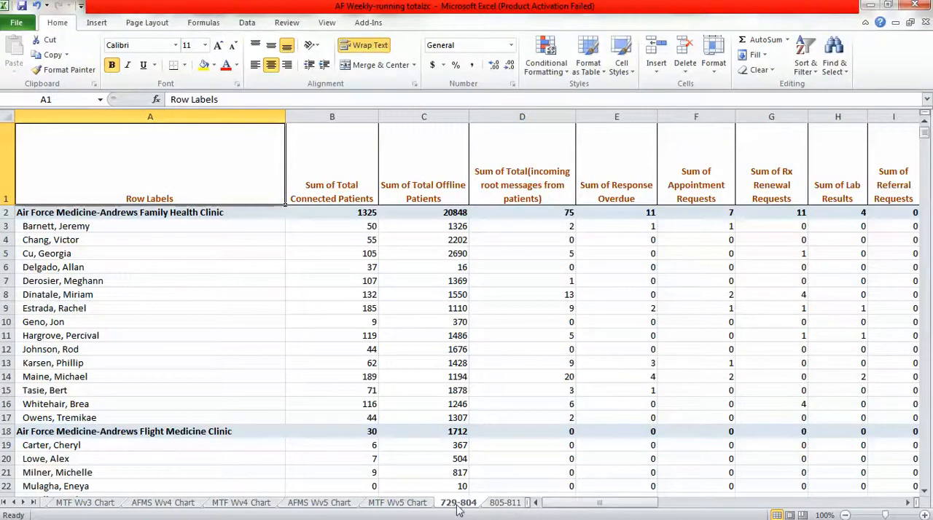
pyautogui.click(415, 504)
pyautogui.click(446, 510)
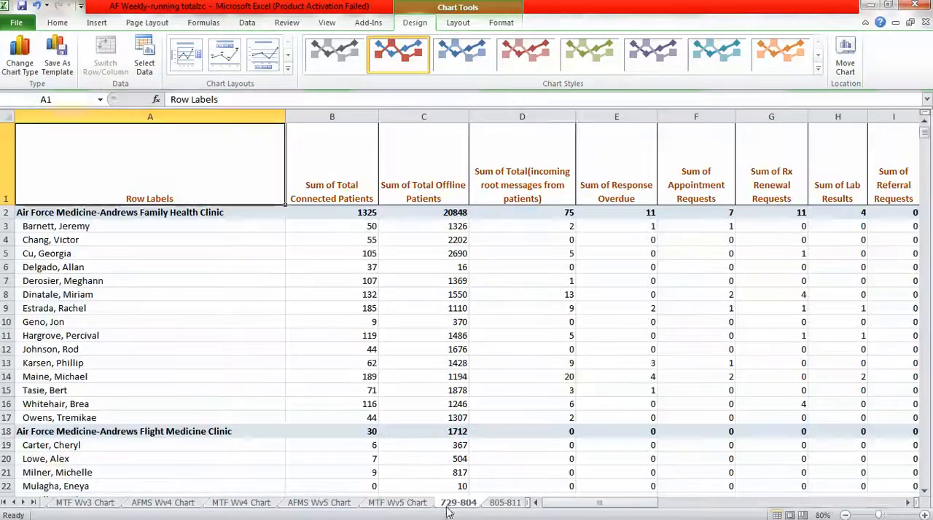
pyautogui.rightClick(446, 510)
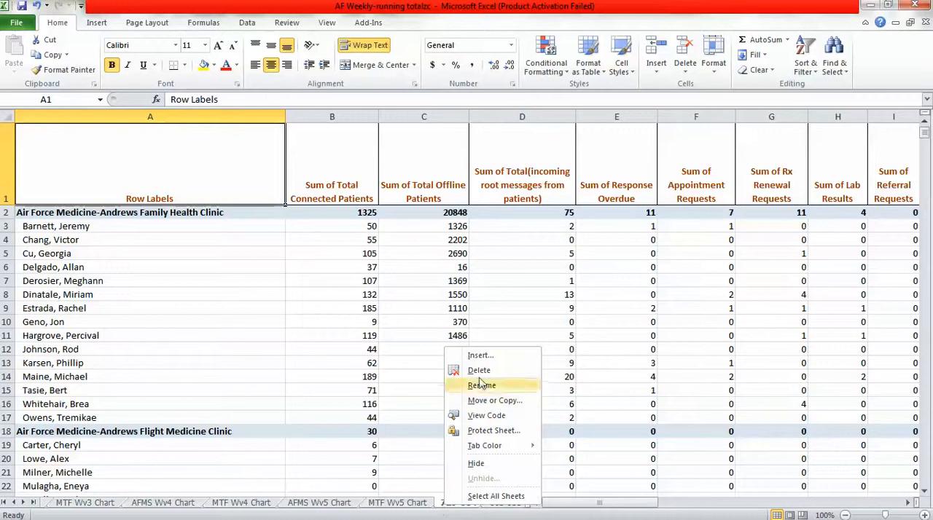
pyautogui.click(481, 356)
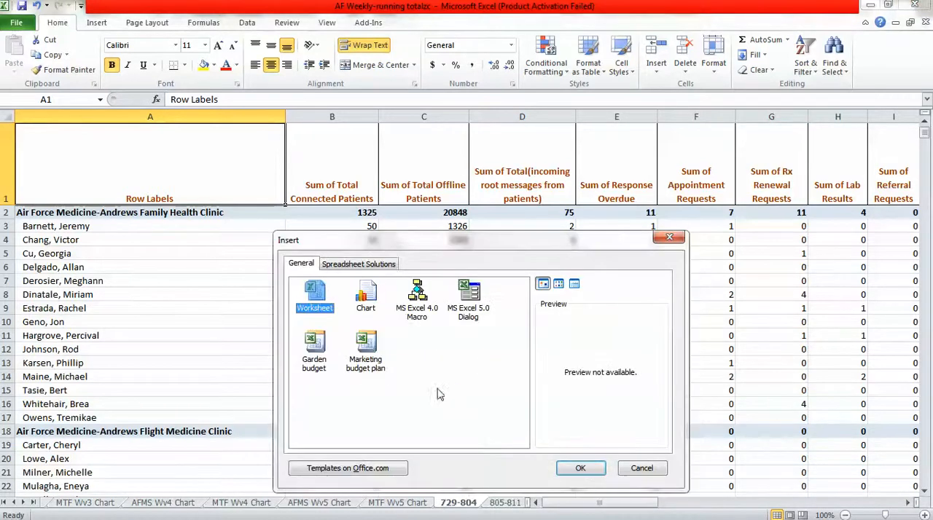
pyautogui.click(372, 292)
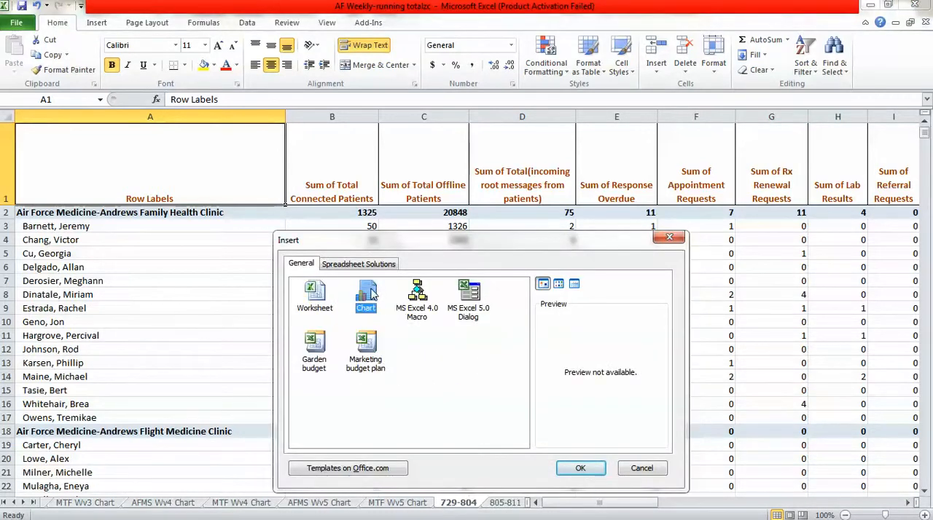
pyautogui.click(579, 469)
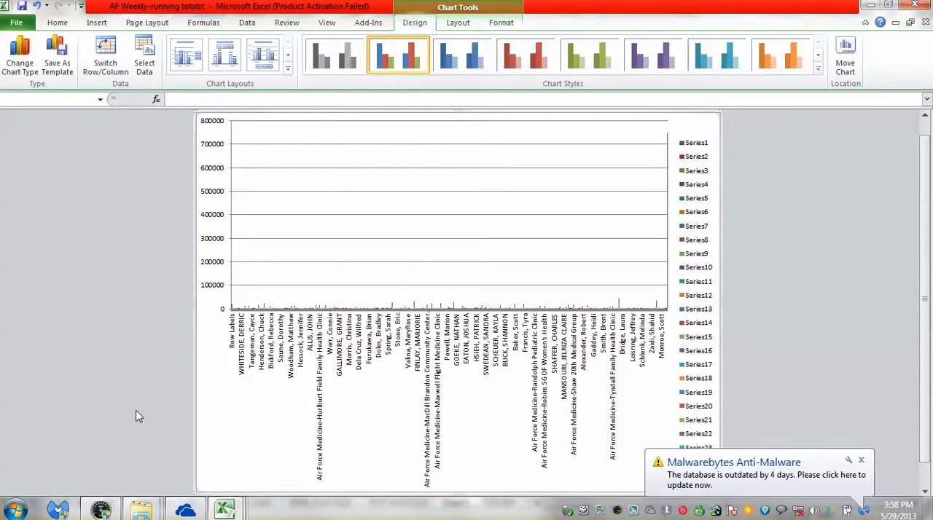
# Delete the vertical axis gridlines from the newly inserted chart.
pyautogui.click(256, 291)
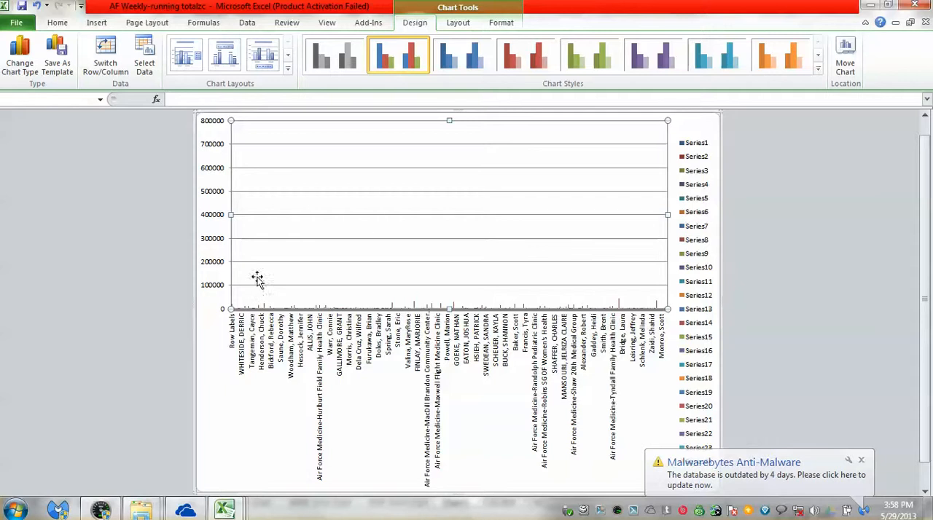
pyautogui.click(197, 271)
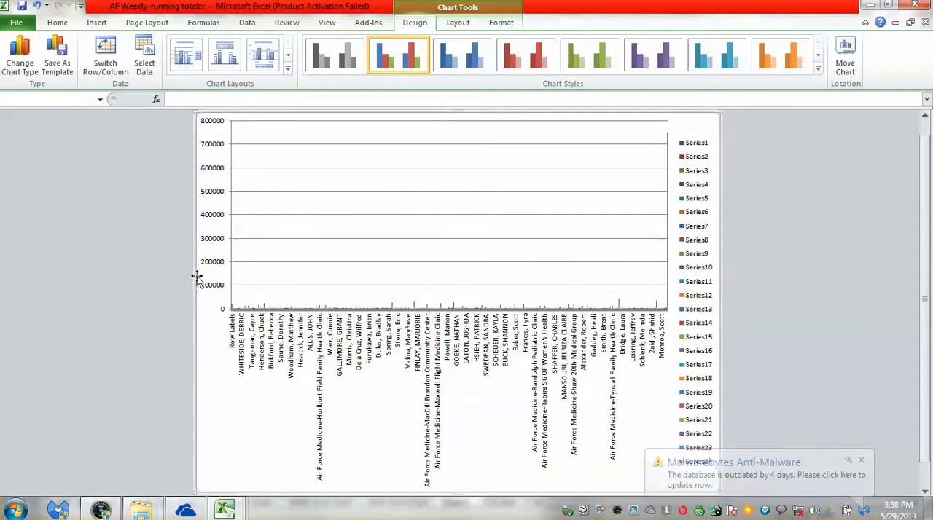
pyautogui.click(500, 293)
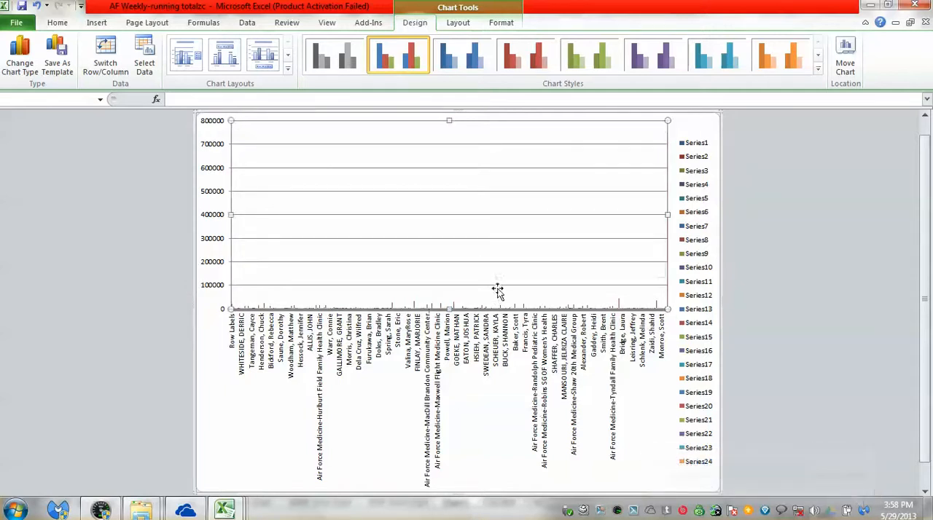
pyautogui.rightClick(499, 294)
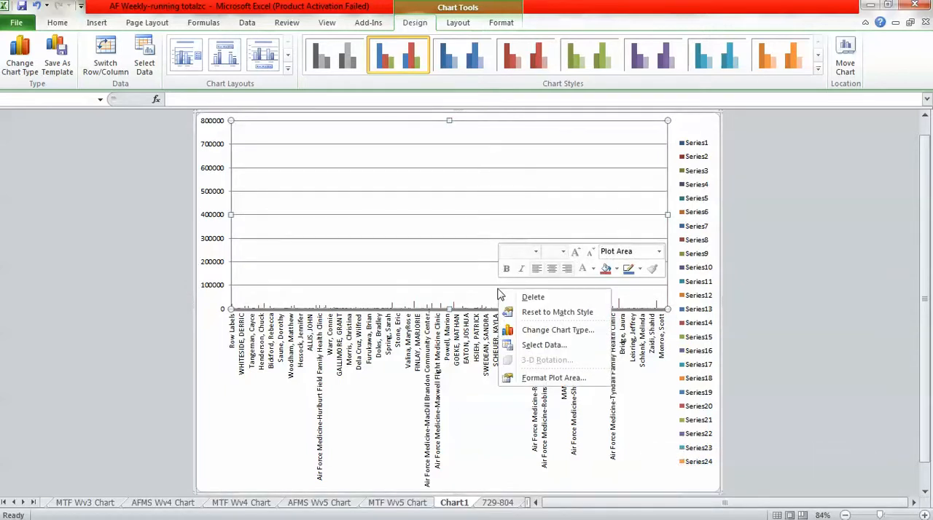
pyautogui.click(510, 297)
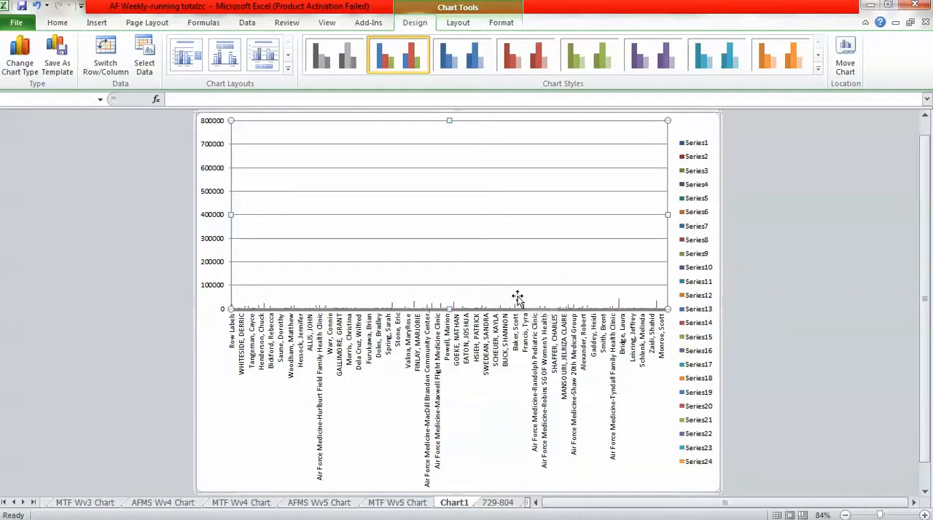
pyautogui.rightClick(493, 293)
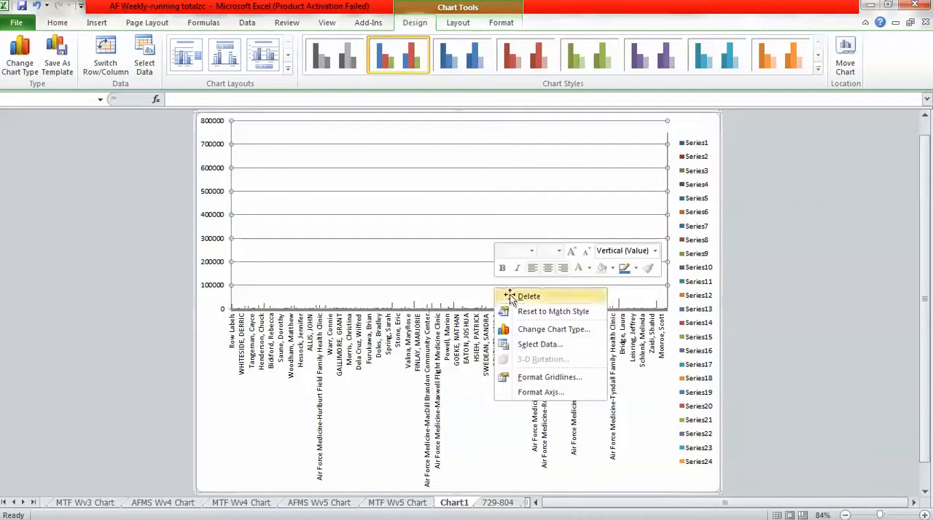
pyautogui.click(505, 296)
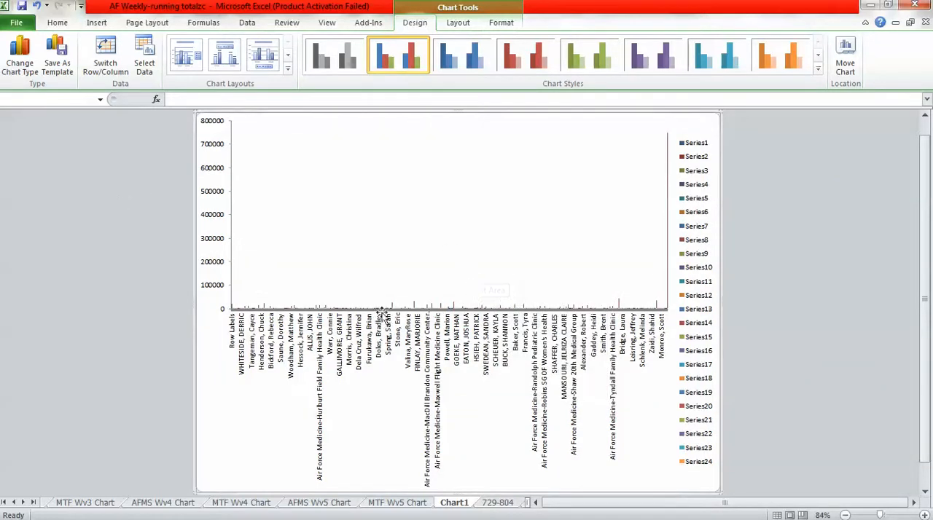
pyautogui.click(846, 515)
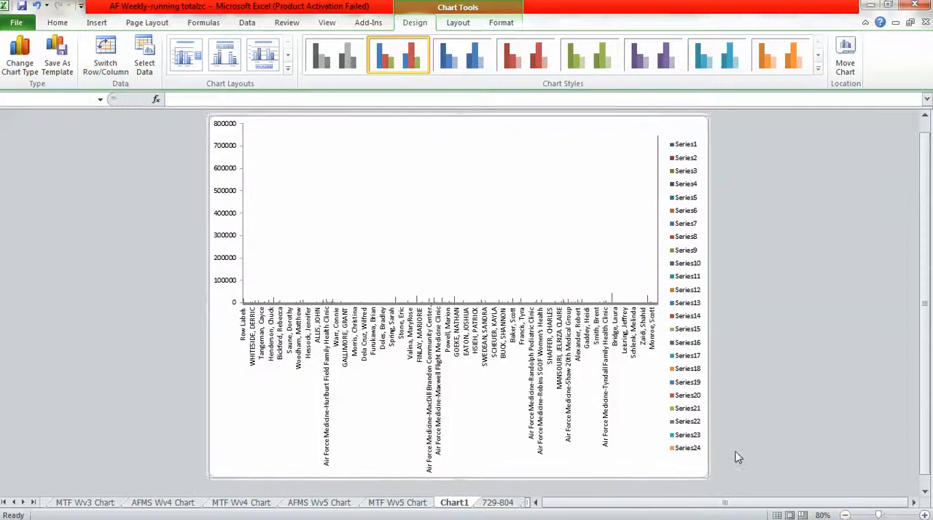
# Delete the vertical value axis and the horizontal category axis from the new chart.
pyautogui.click(245, 260)
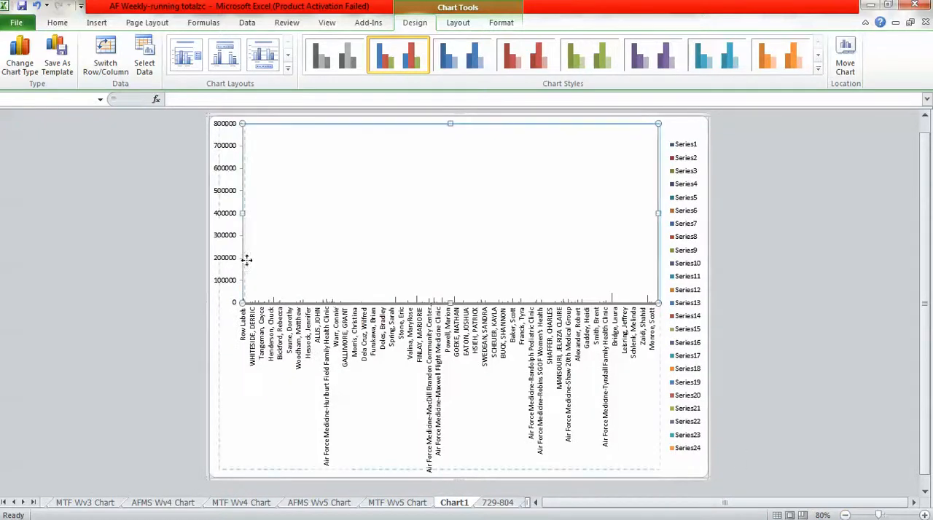
pyautogui.click(209, 257)
pyautogui.rightClick(209, 256)
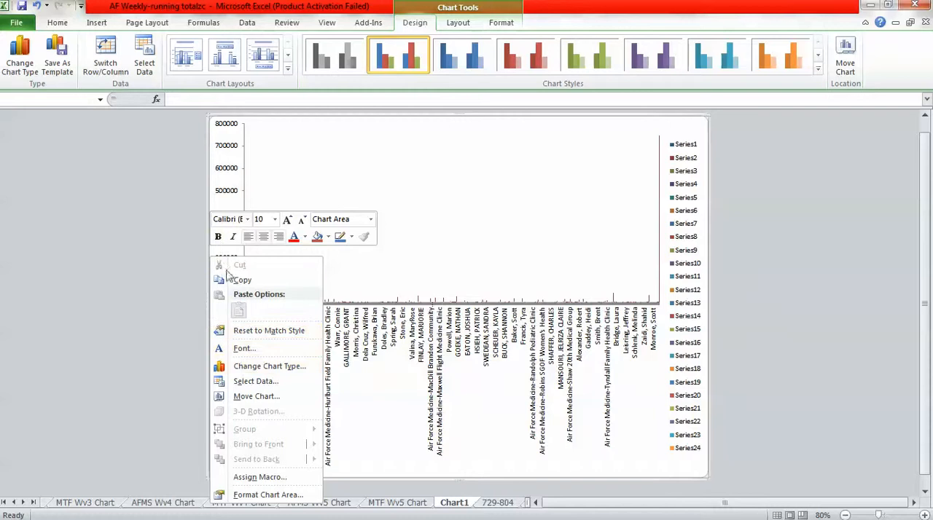
pyautogui.click(225, 193)
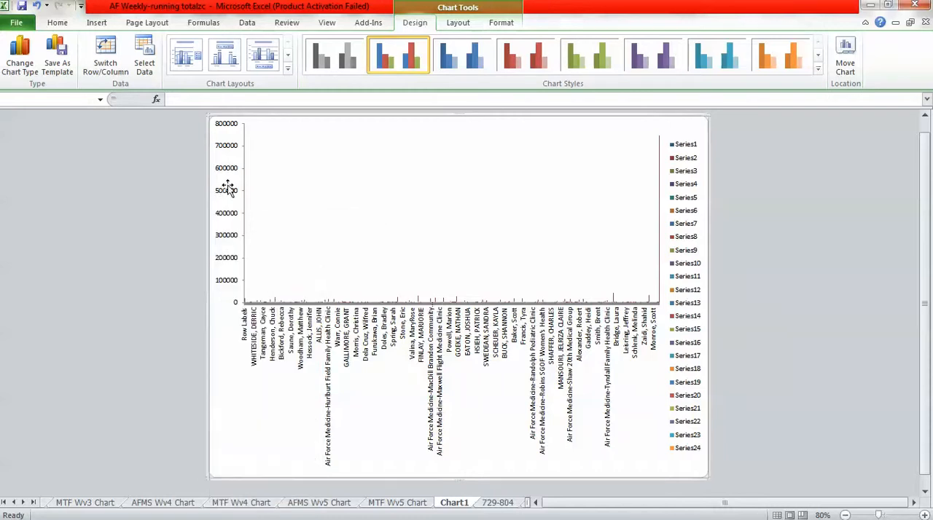
pyautogui.click(228, 189)
pyautogui.press('Delete')
pyautogui.click(305, 307)
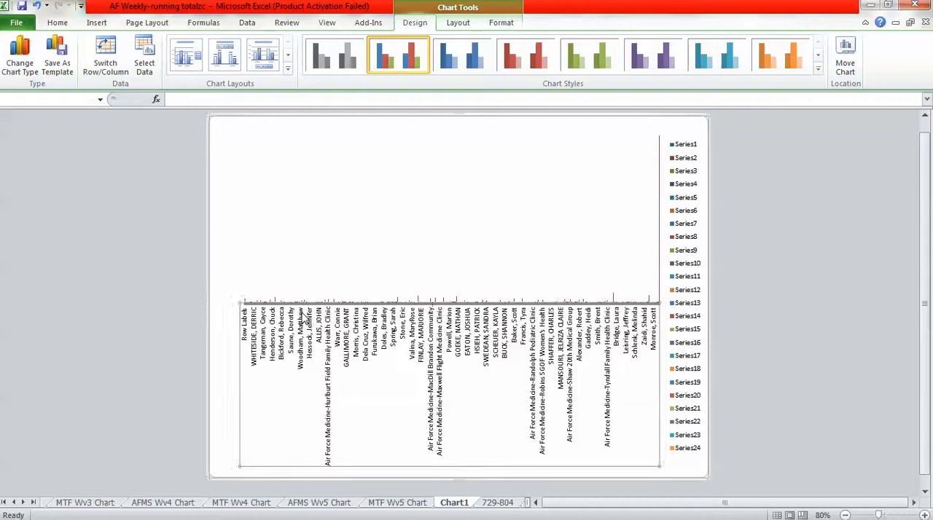
pyautogui.press('Delete')
# Delete Series 38 and clear all remaining series and the legend to leave the new chart blank.
pyautogui.click(312, 303)
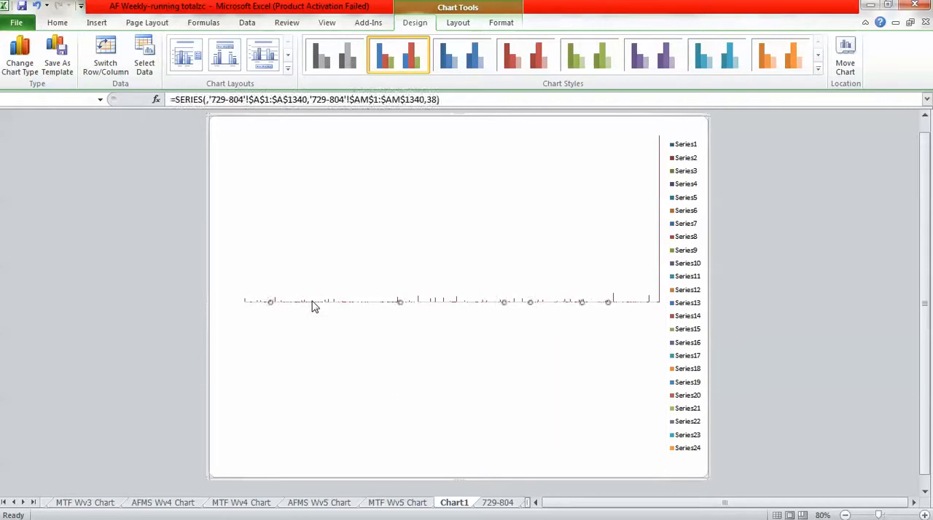
pyautogui.press('Delete')
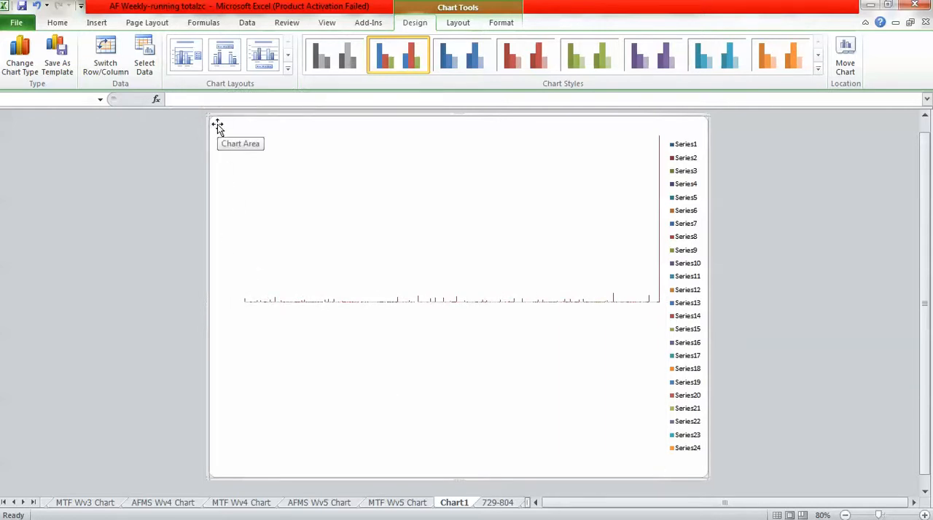
pyautogui.rightClick(220, 128)
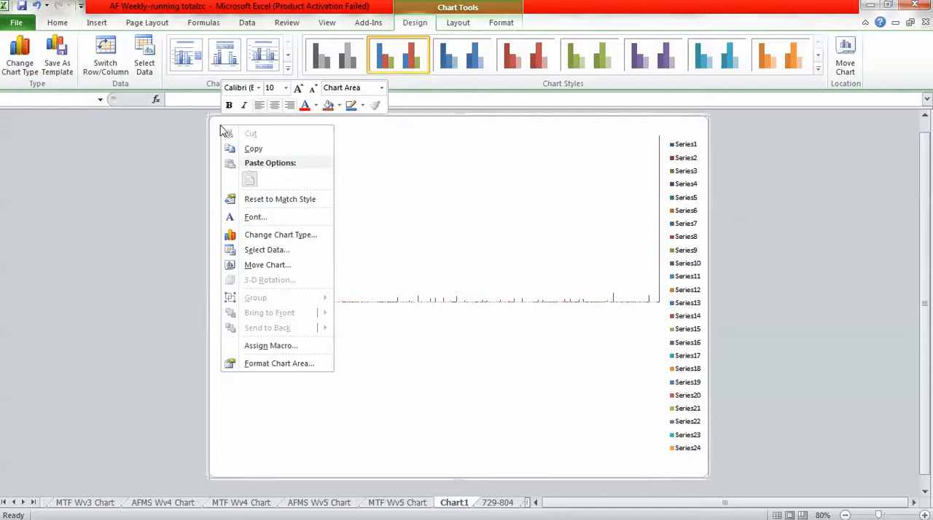
pyautogui.click(215, 133)
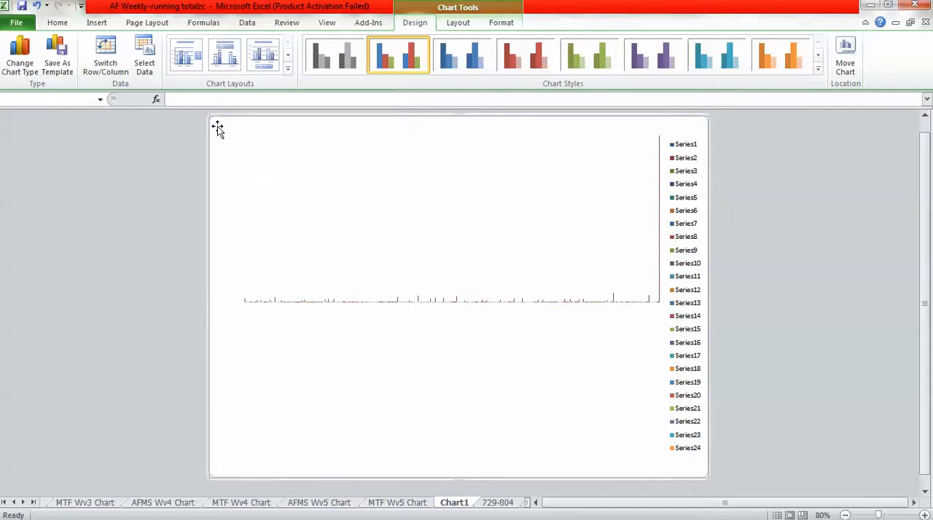
pyautogui.rightClick(224, 118)
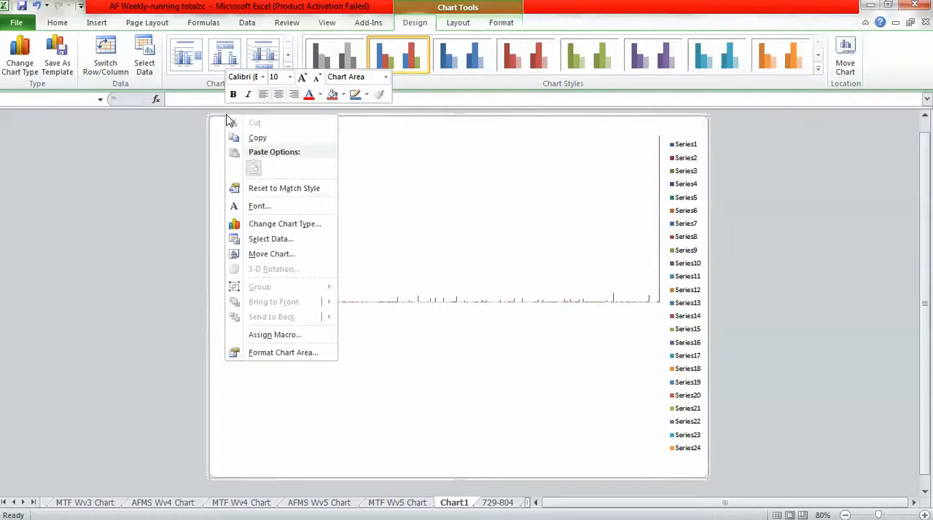
pyautogui.click(207, 162)
pyautogui.press('Delete')
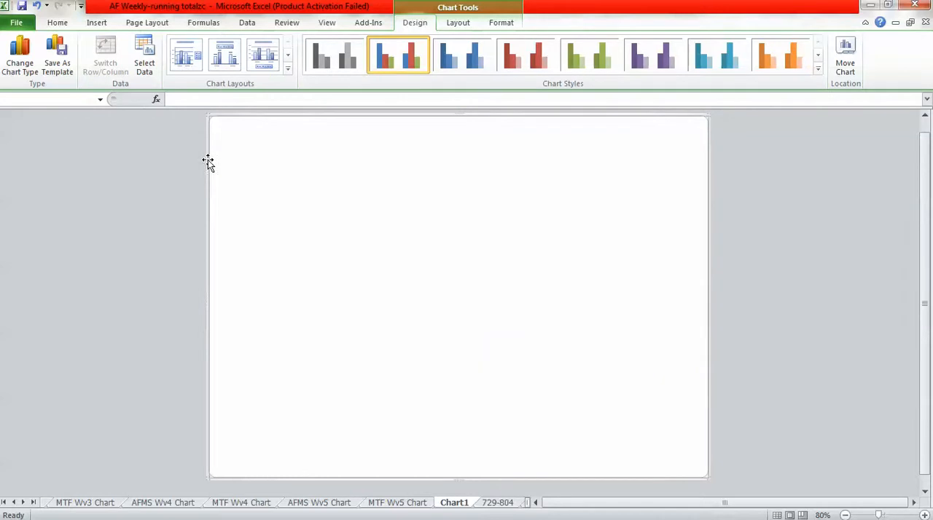
pyautogui.click(196, 188)
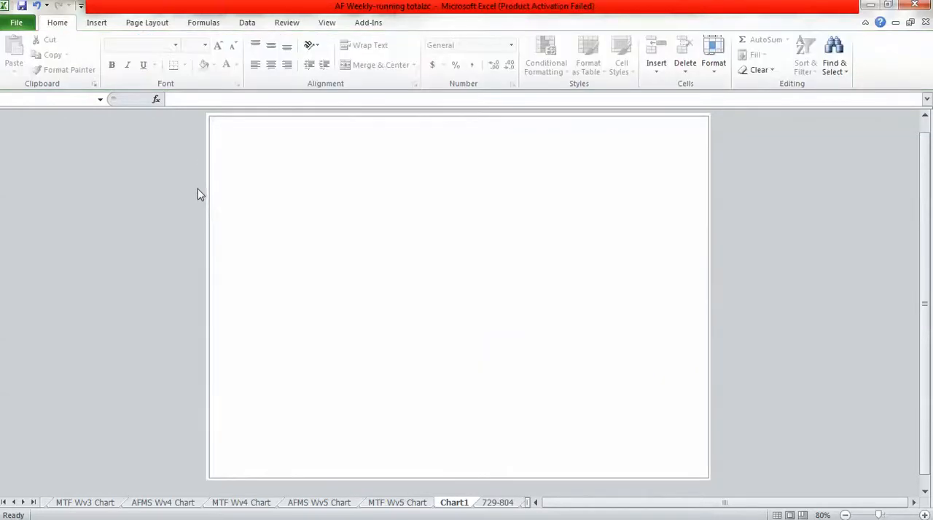
pyautogui.click(209, 210)
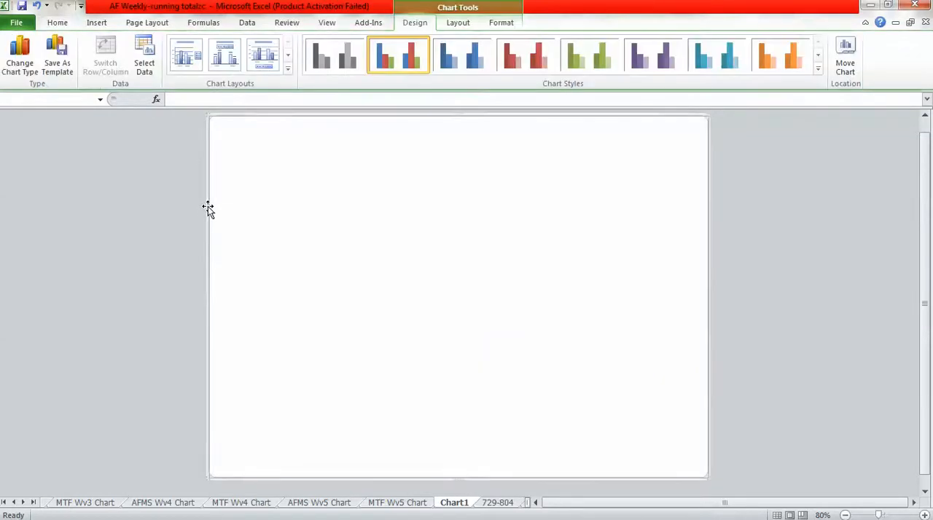
pyautogui.rightClick(208, 210)
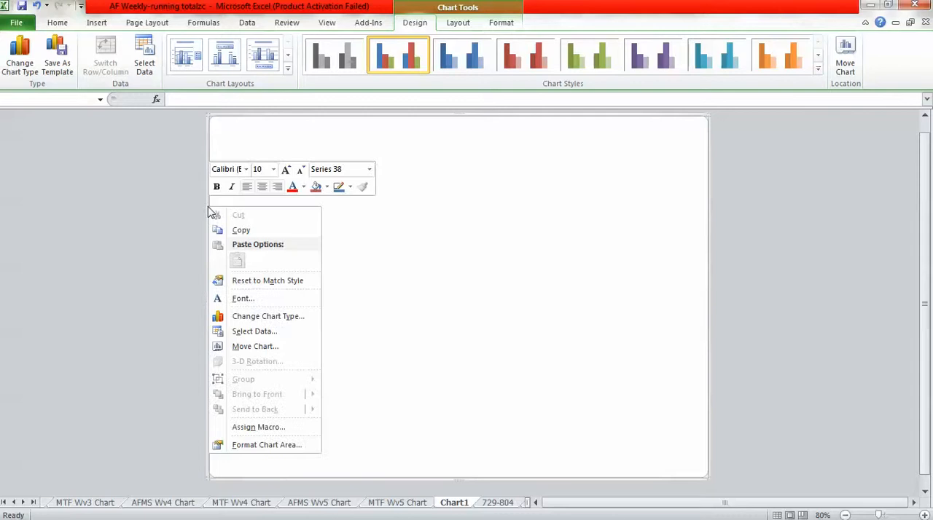
pyautogui.click(205, 207)
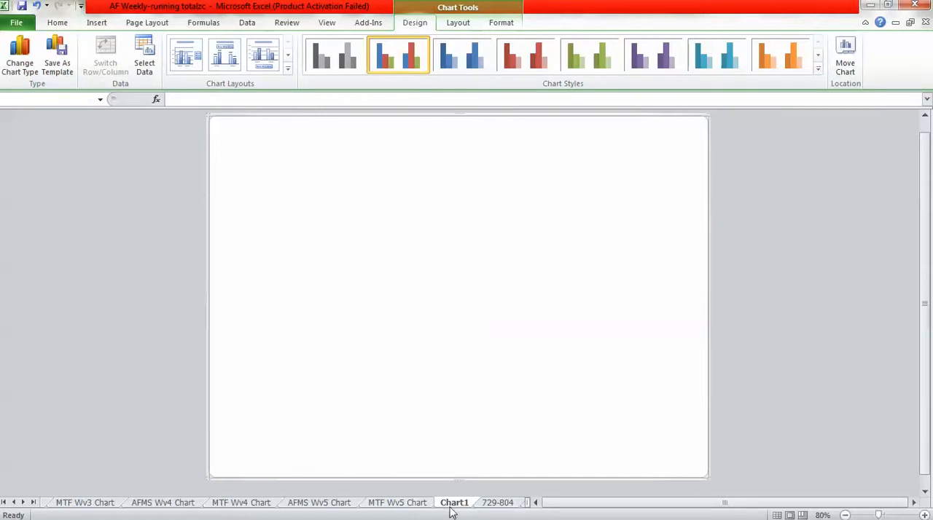
# Copy the AFMS Wv5 Chart's whole chart area and paste it into the blank Chart1 sheet.
pyautogui.click(340, 503)
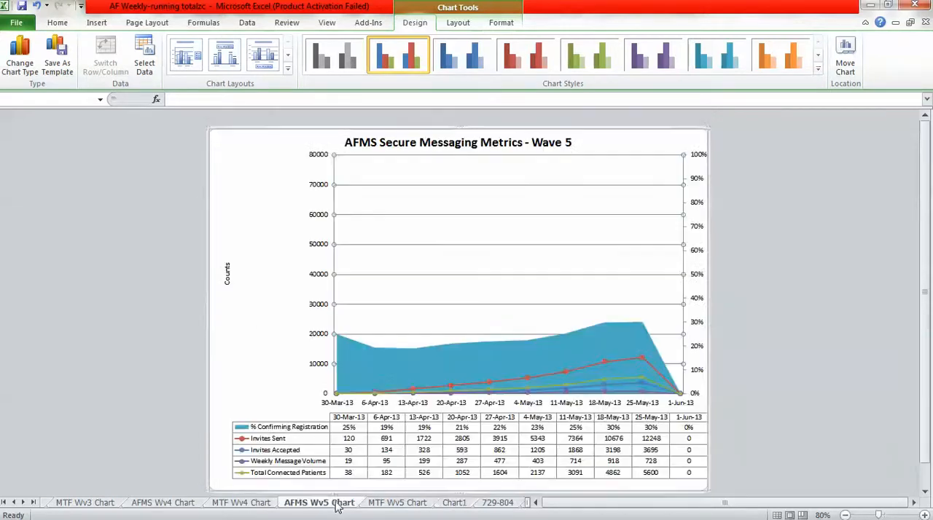
pyautogui.rightClick(210, 249)
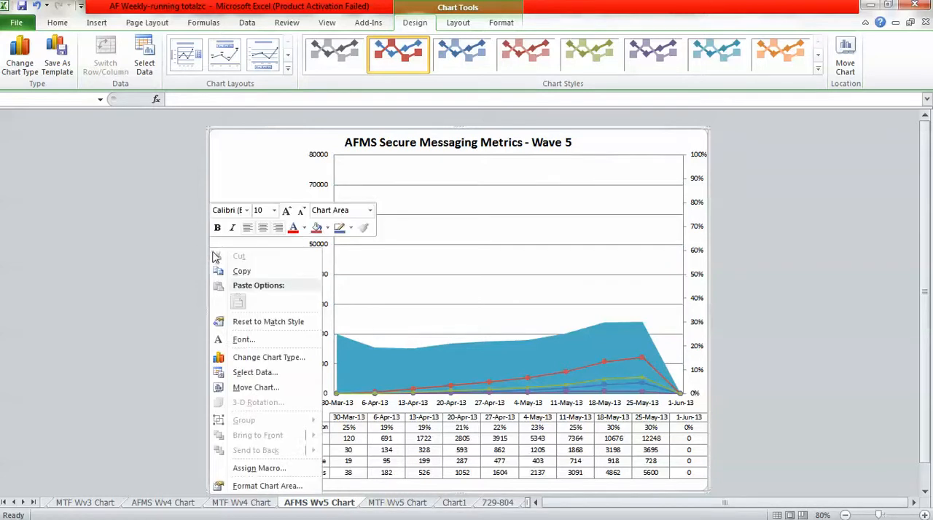
pyautogui.click(237, 273)
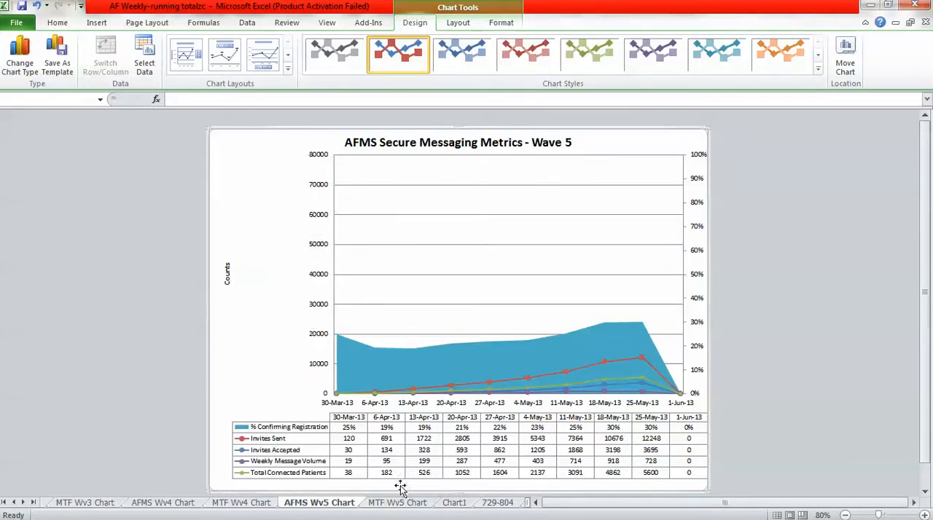
pyautogui.click(457, 504)
pyautogui.rightClick(384, 283)
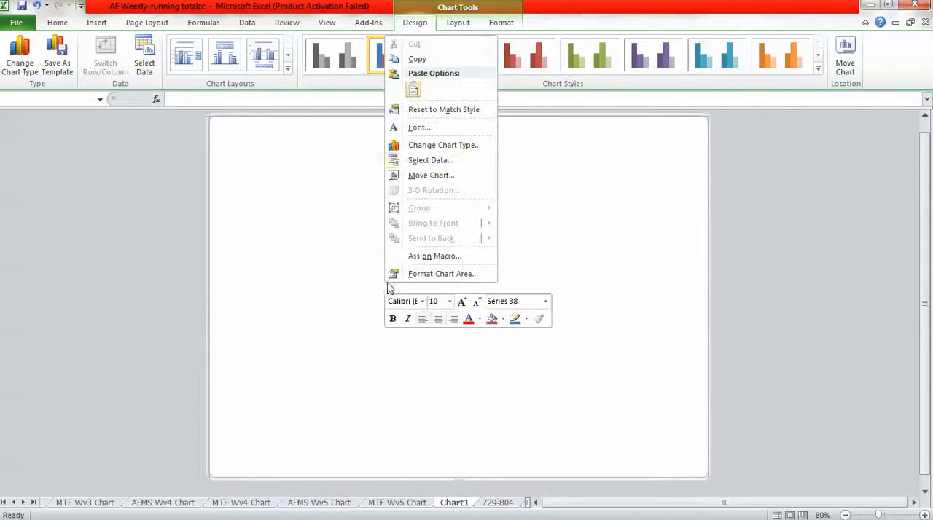
pyautogui.click(414, 88)
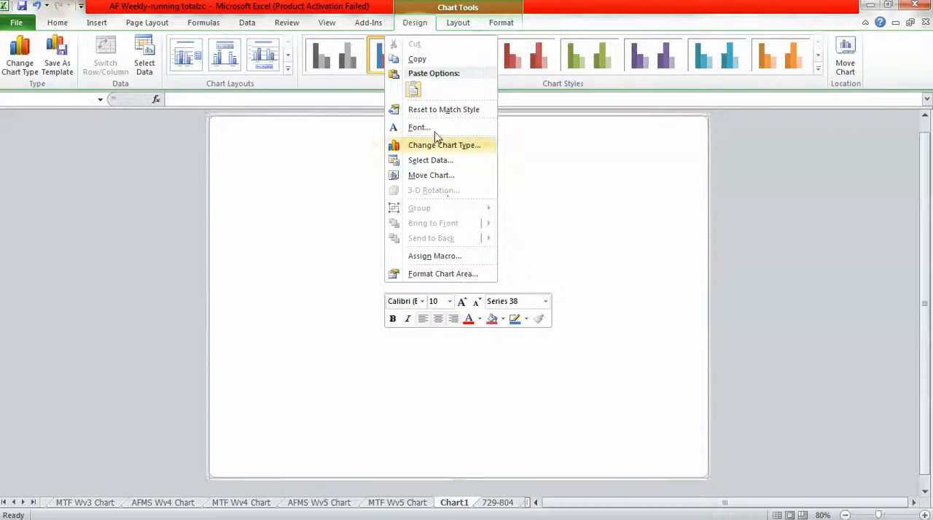
pyautogui.click(413, 89)
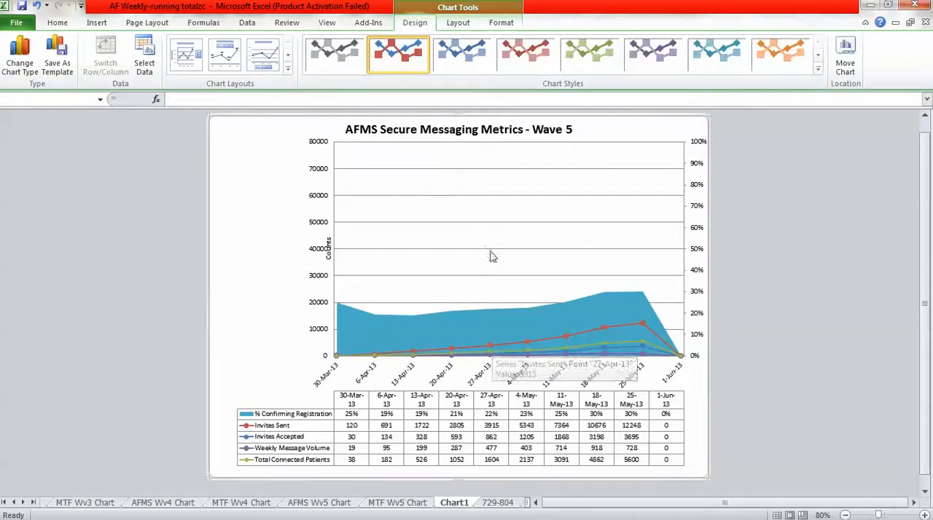
# Compare the pasted chart on Chart1 with the AFMS Wv5 Chart original, including the Counts axis title placement.
pyautogui.click(327, 505)
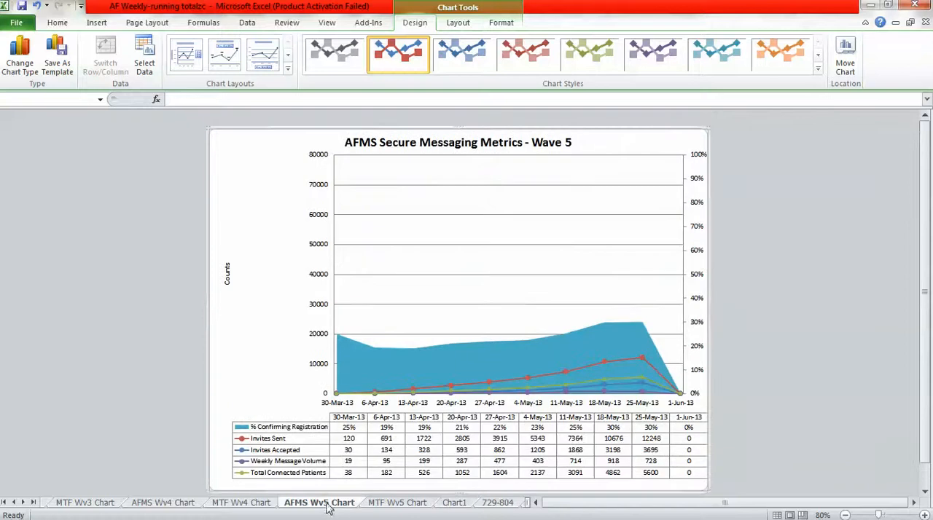
pyautogui.click(455, 504)
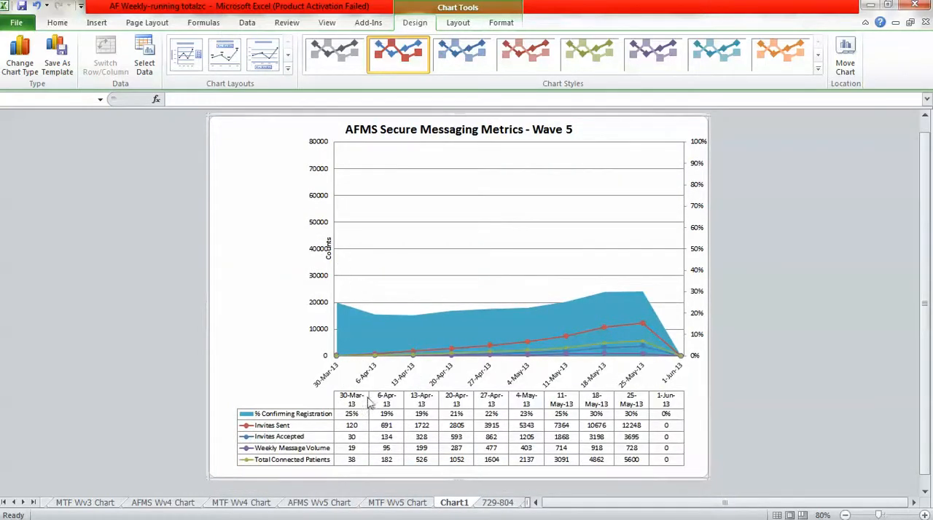
pyautogui.click(337, 504)
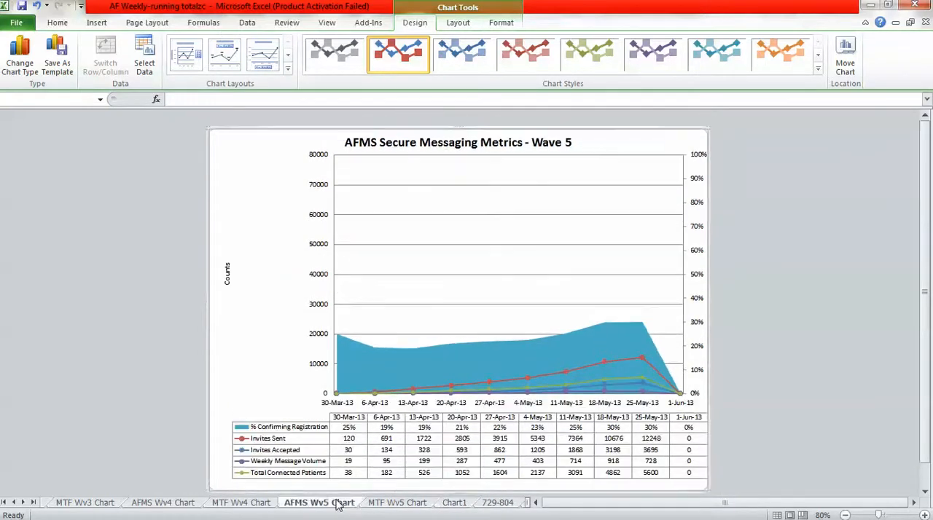
pyautogui.click(452, 506)
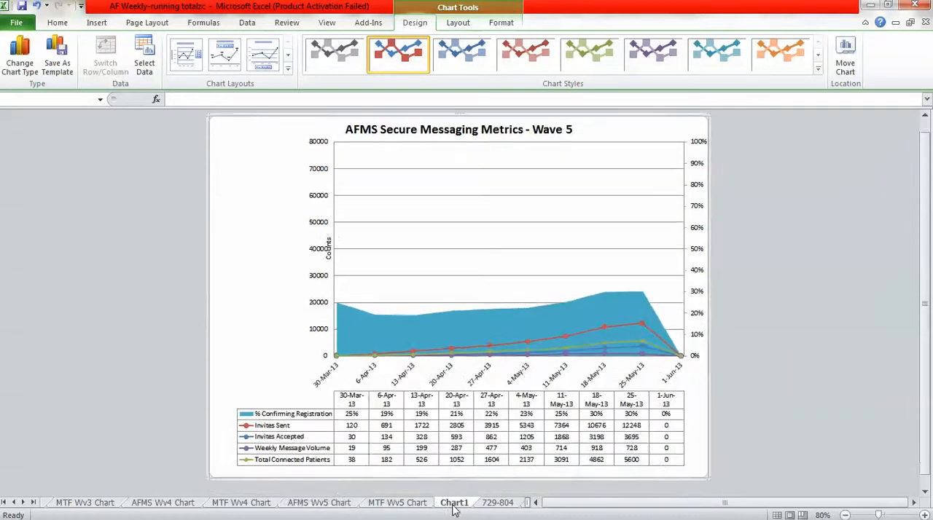
pyautogui.click(325, 503)
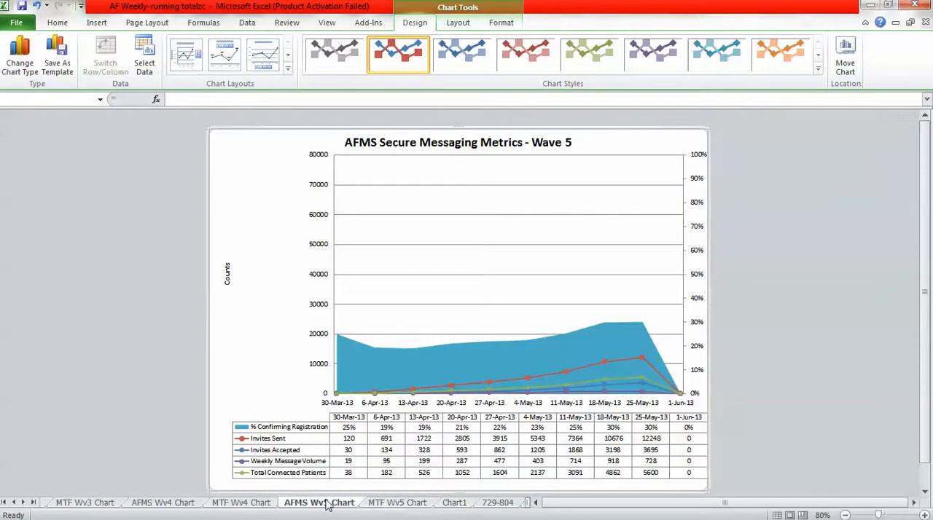
pyautogui.click(229, 273)
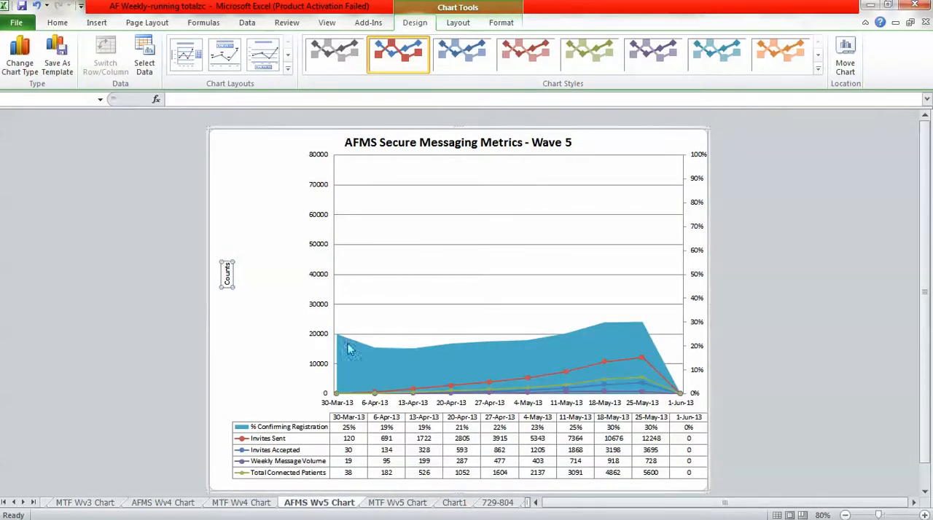
# Try to move the Counts axis title on Chart1 left, clear of the vertical axis numbers.
pyautogui.click(453, 503)
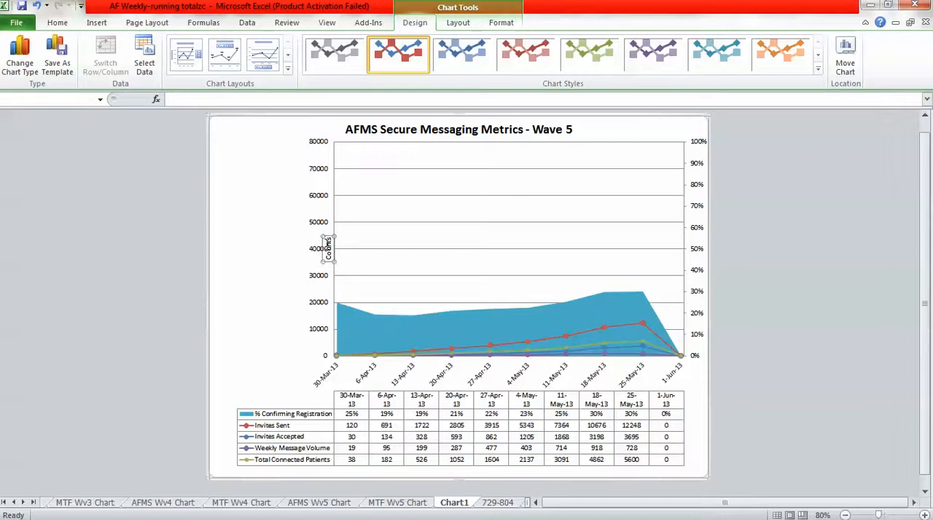
pyautogui.press('Left')
pyautogui.press('Left')
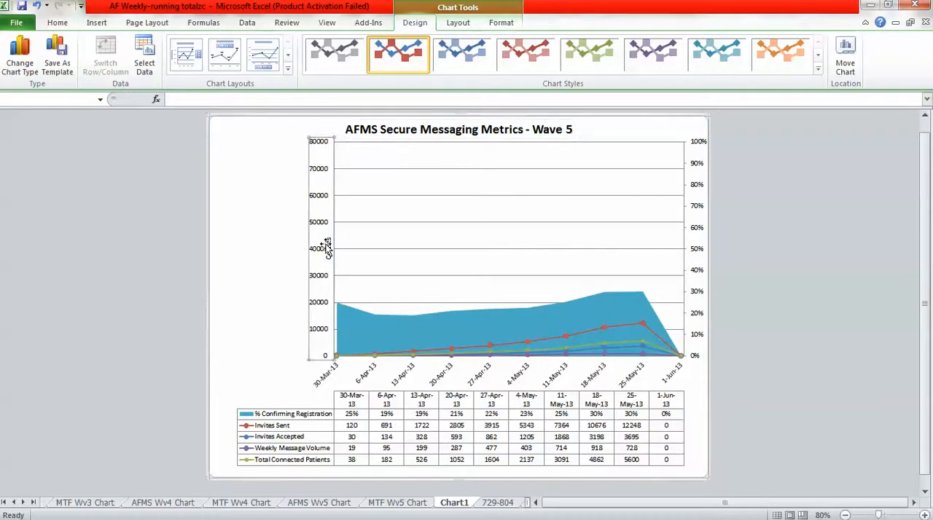
pyautogui.click(327, 248)
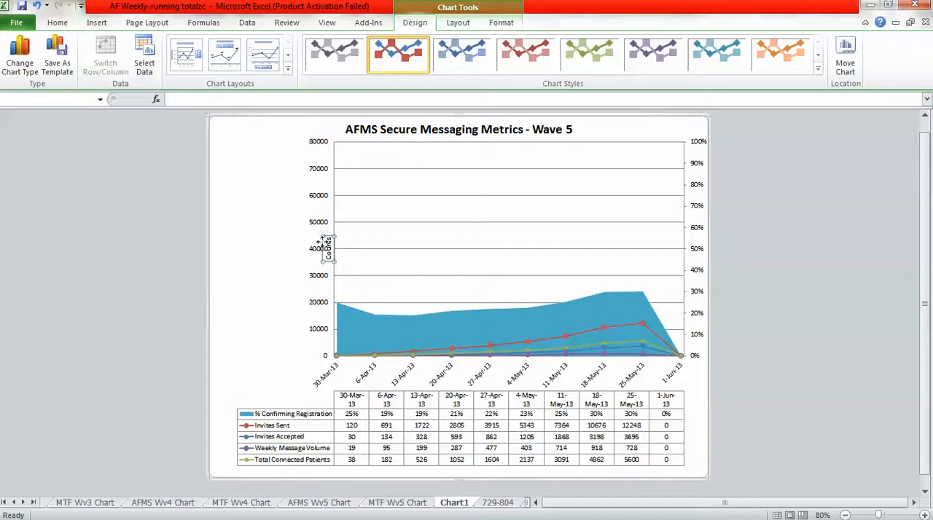
pyautogui.click(282, 239)
pyautogui.press('Left')
pyautogui.press('Left')
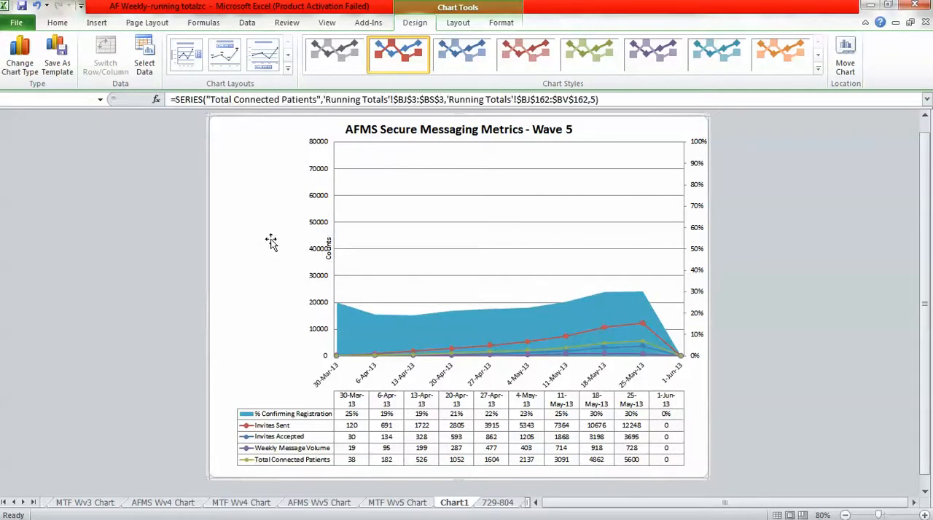
pyautogui.click(277, 241)
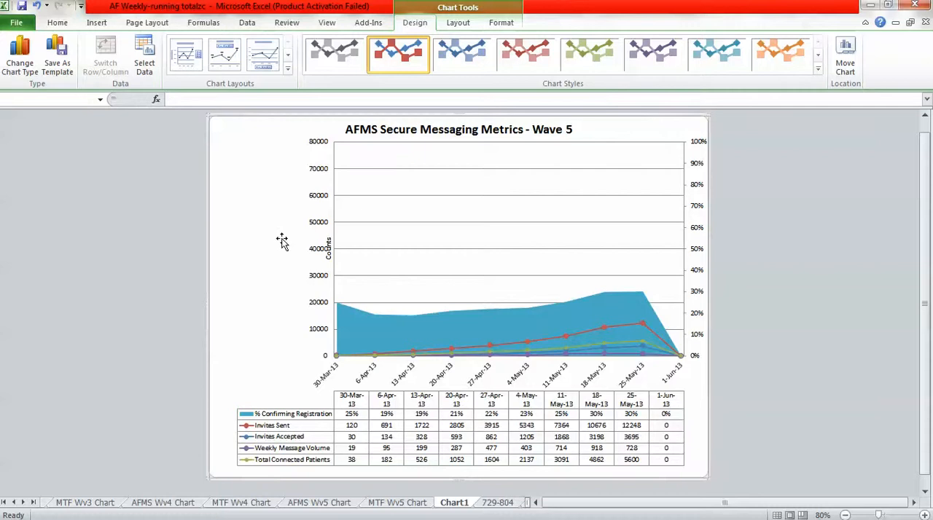
pyautogui.click(329, 250)
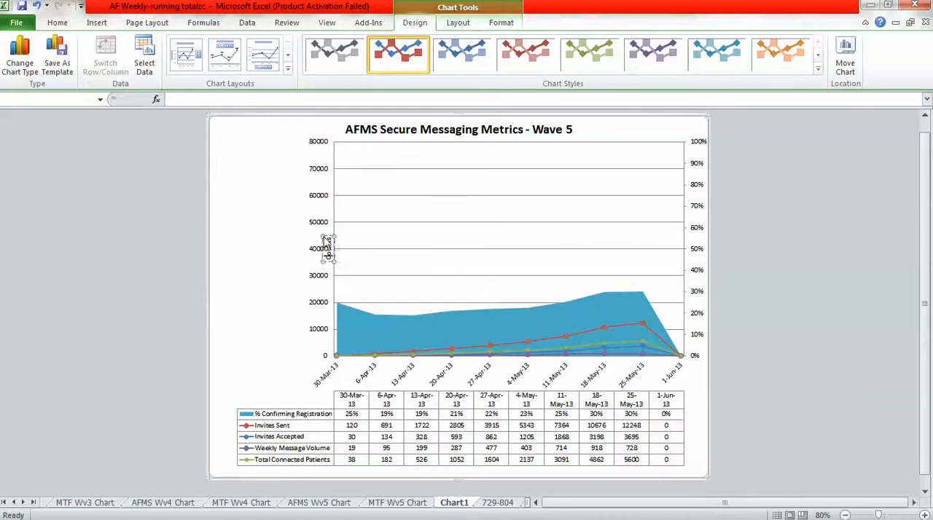
# Try to move the Counts vertical axis title away from the axis numbers into the chart's blank margin.
pyautogui.click(318, 234)
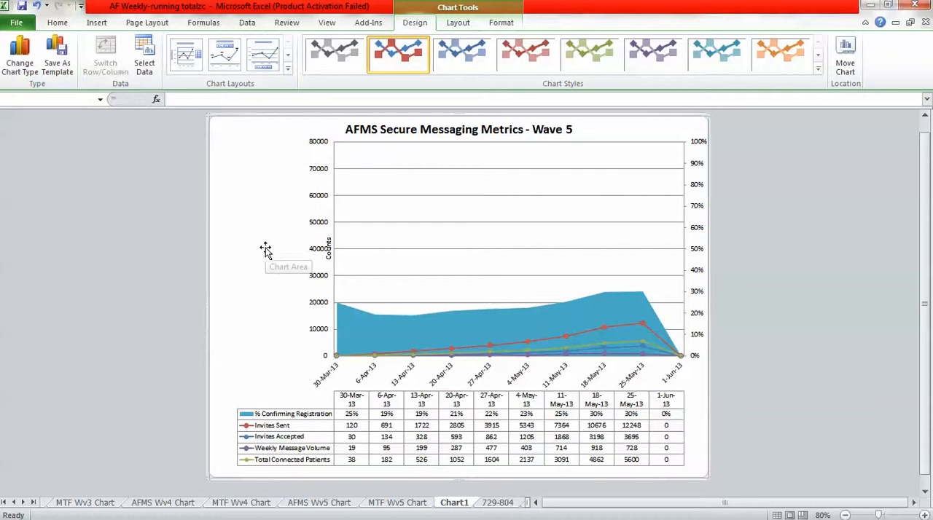
pyautogui.click(328, 249)
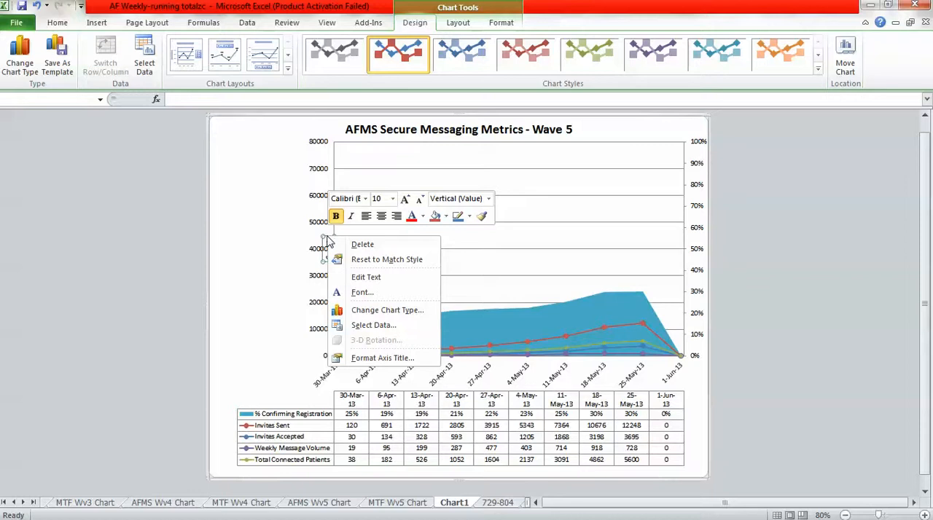
pyautogui.click(327, 241)
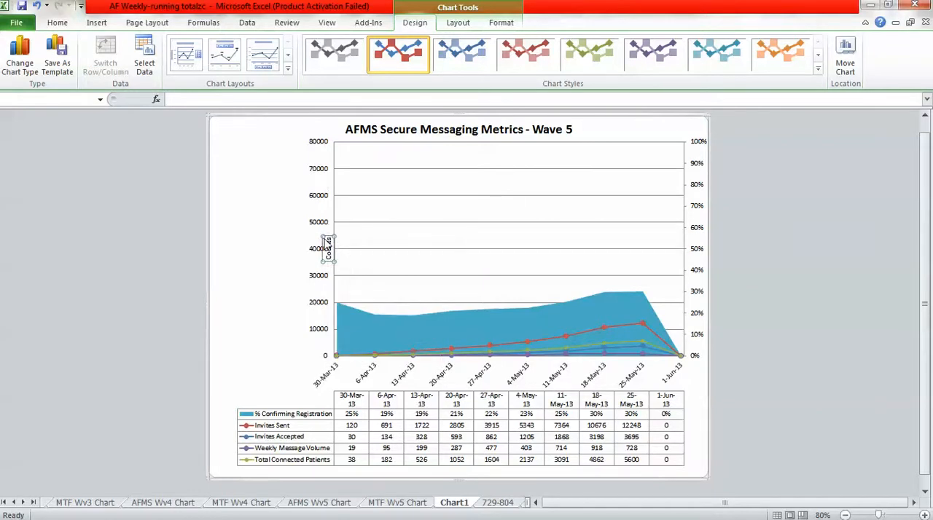
pyautogui.rightClick(329, 259)
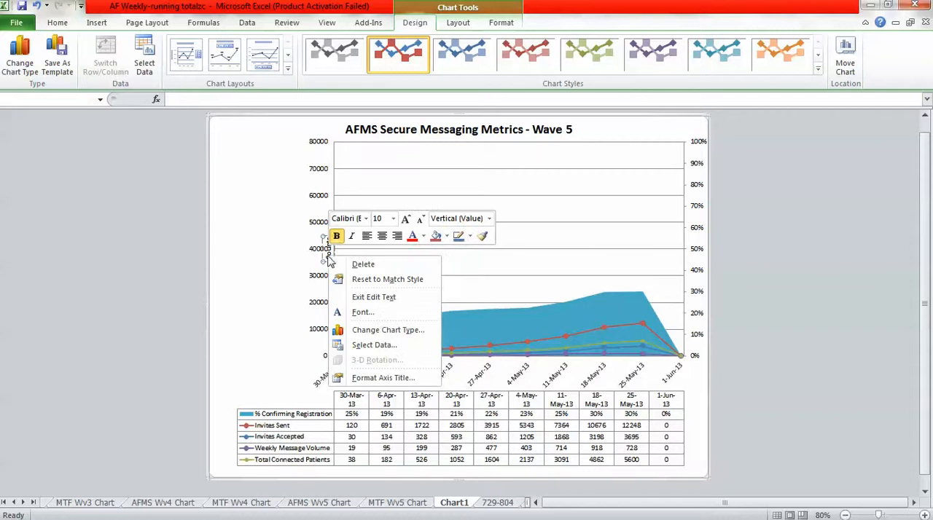
pyautogui.rightClick(326, 264)
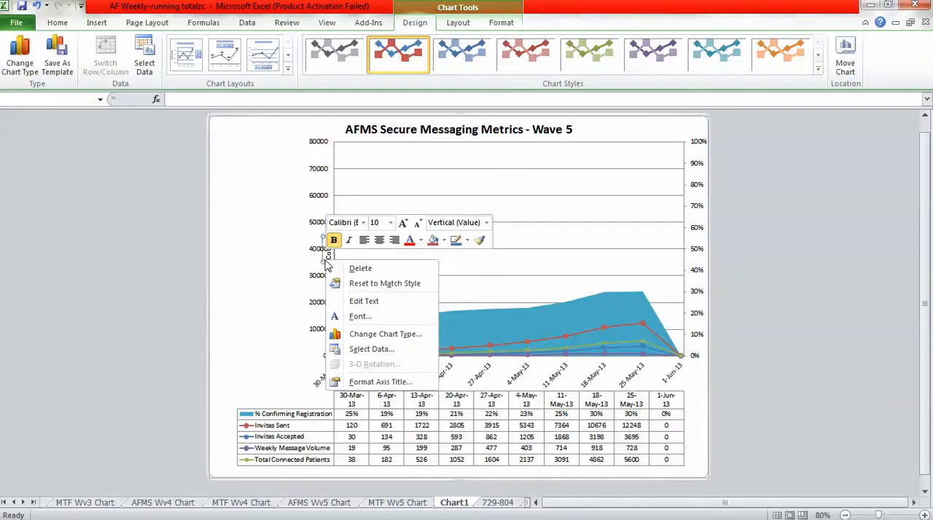
pyautogui.click(322, 263)
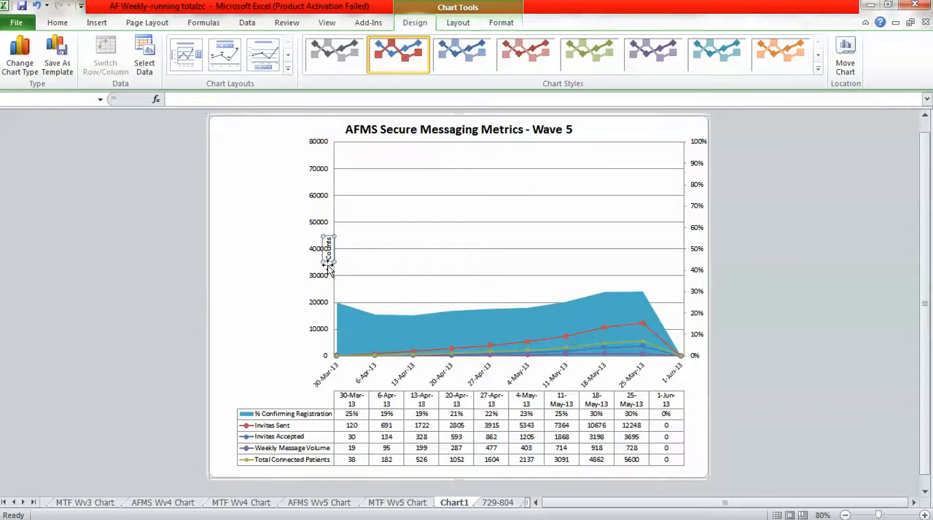
pyautogui.moveTo(328, 265); pyautogui.dragTo(283, 261)
pyautogui.rightClick(233, 263)
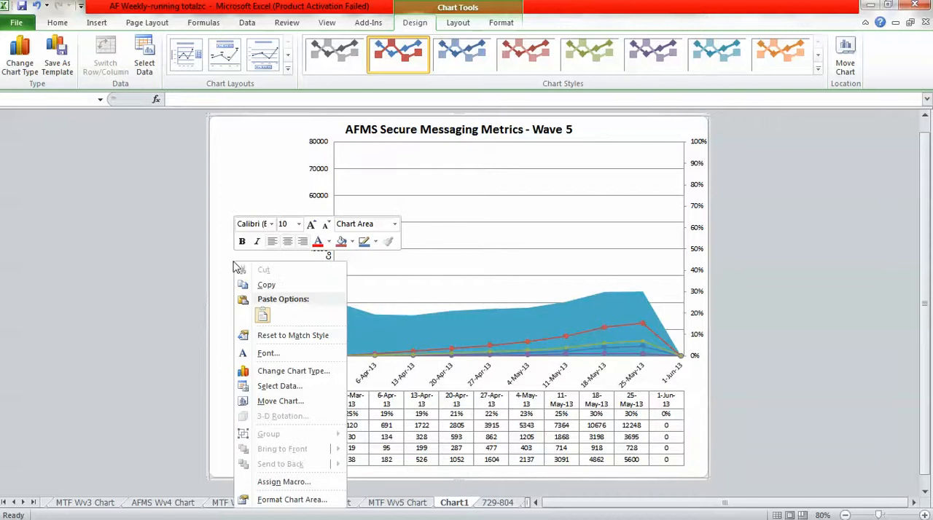
pyautogui.click(233, 265)
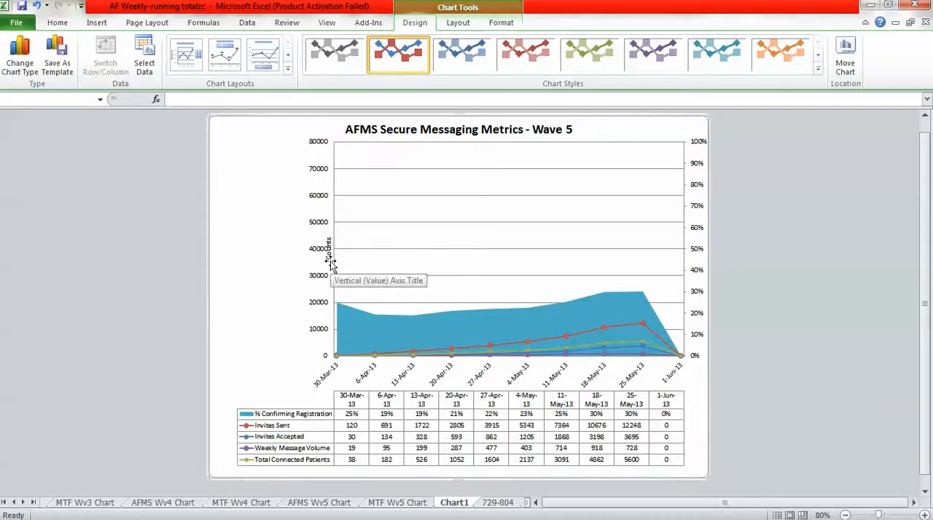
# Try to nudge the selected Counts axis title left in small increments so it clears the axis numbers.
pyautogui.press('Left')
pyautogui.press('Left')
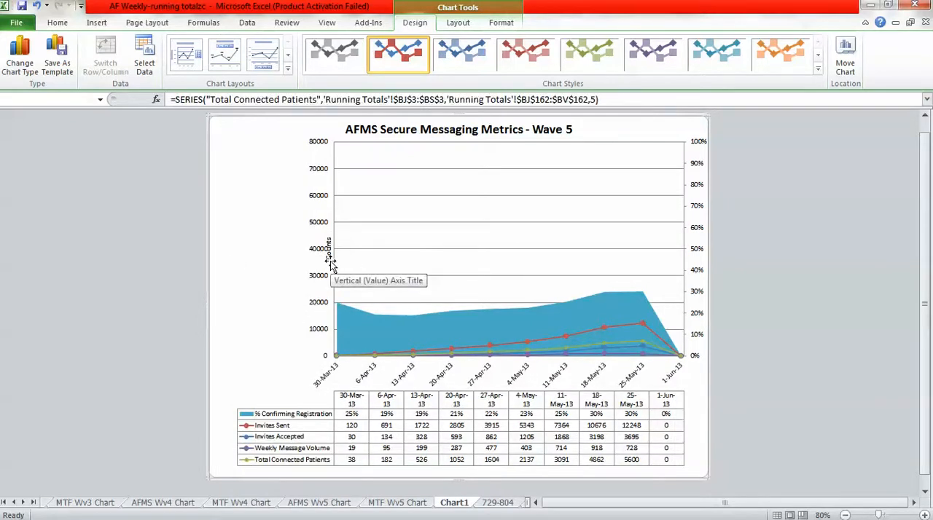
pyautogui.click(329, 265)
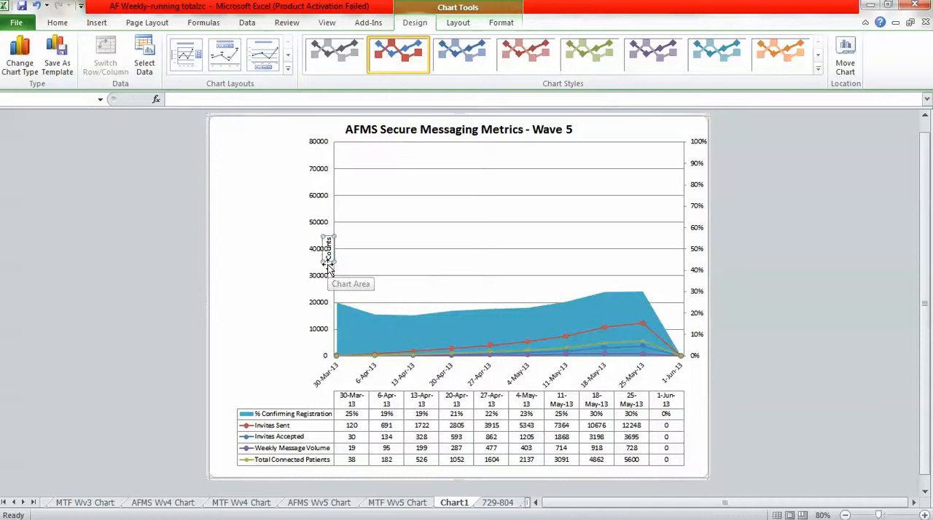
pyautogui.press('Left')
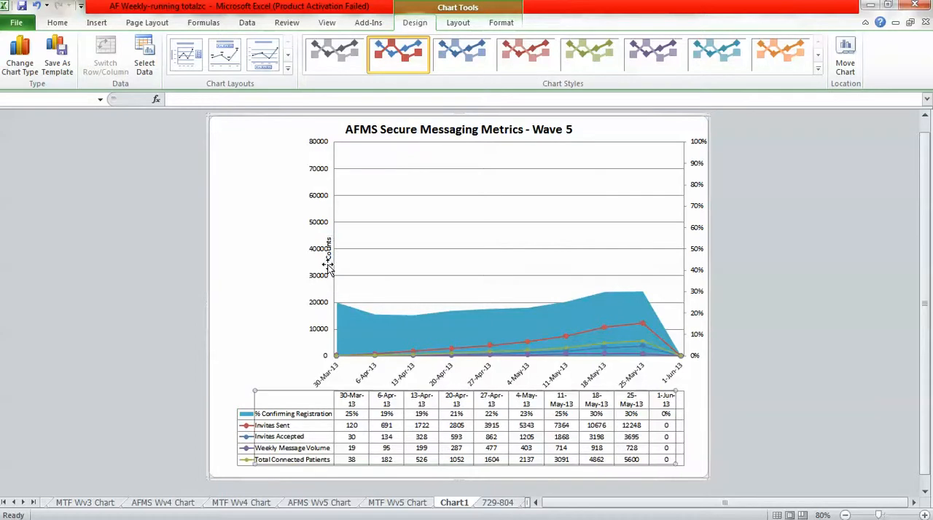
pyautogui.click(328, 267)
pyautogui.click(330, 260)
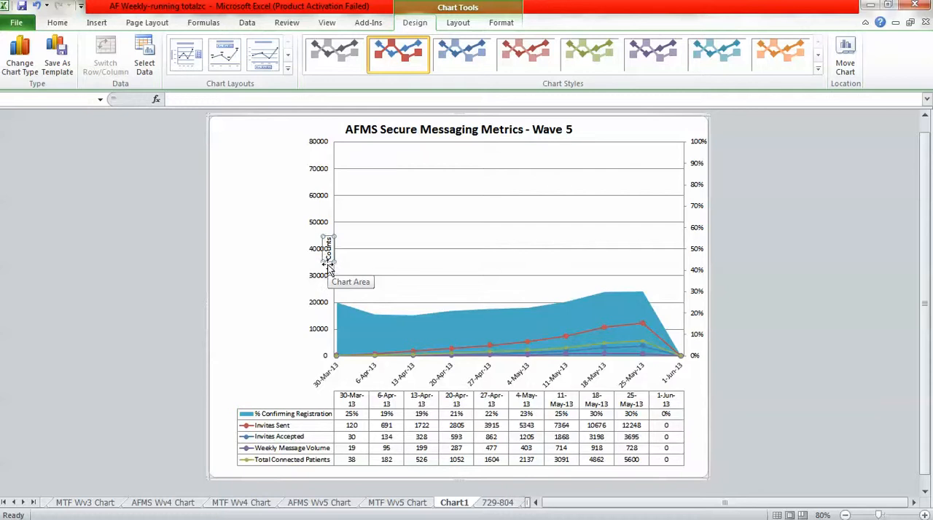
pyautogui.click(328, 267)
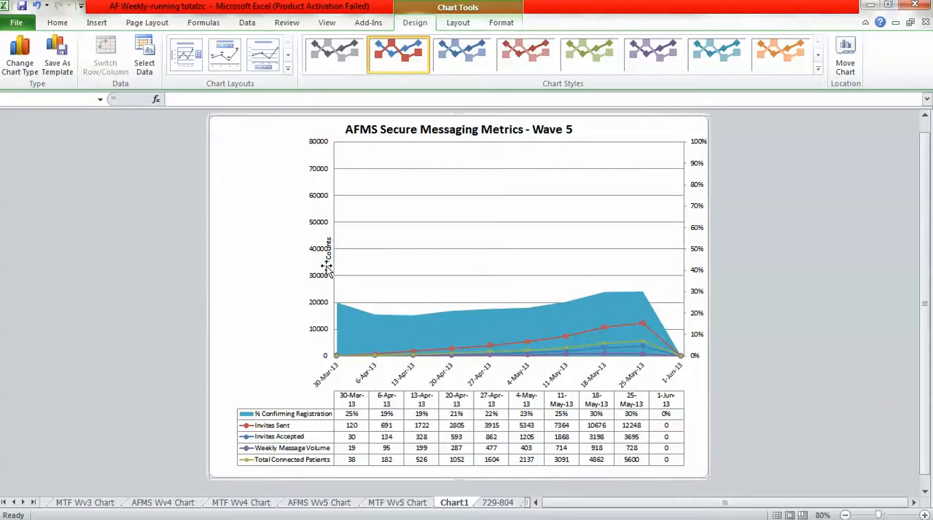
pyautogui.rightClick(328, 269)
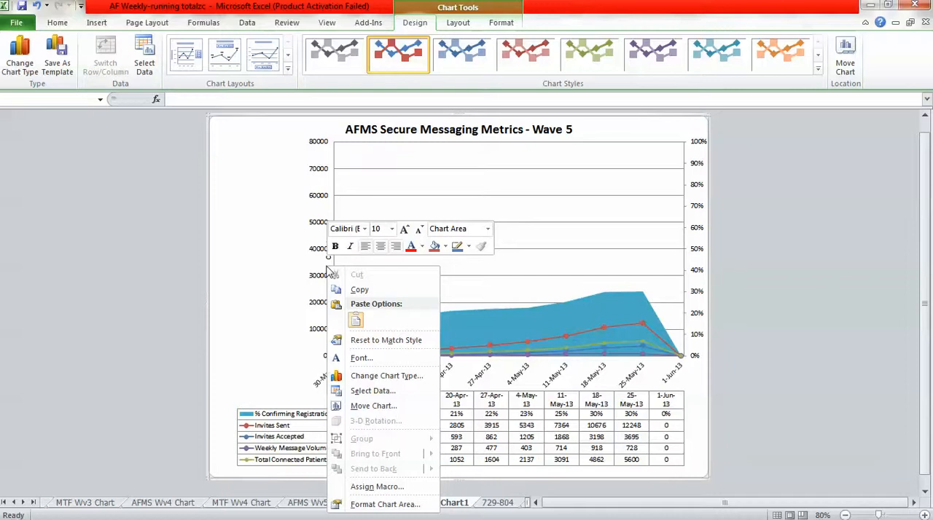
pyautogui.press('Escape')
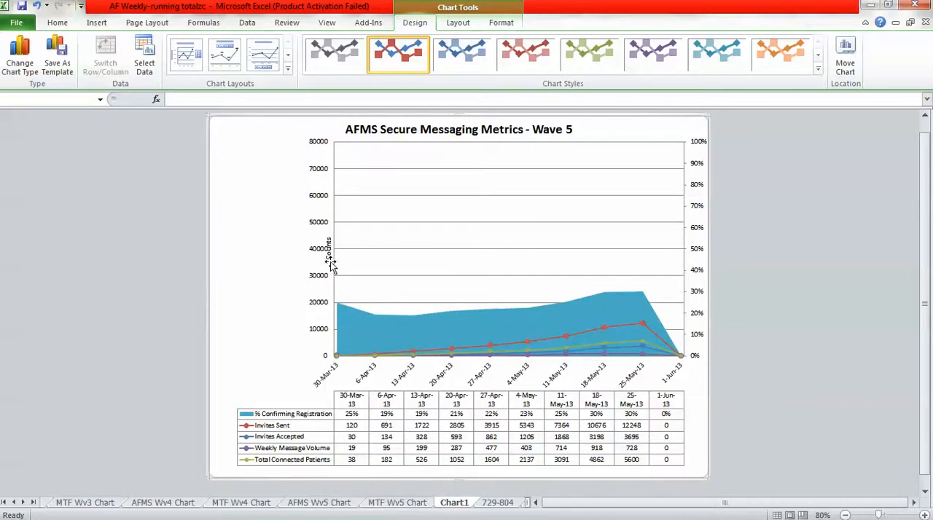
pyautogui.click(329, 250)
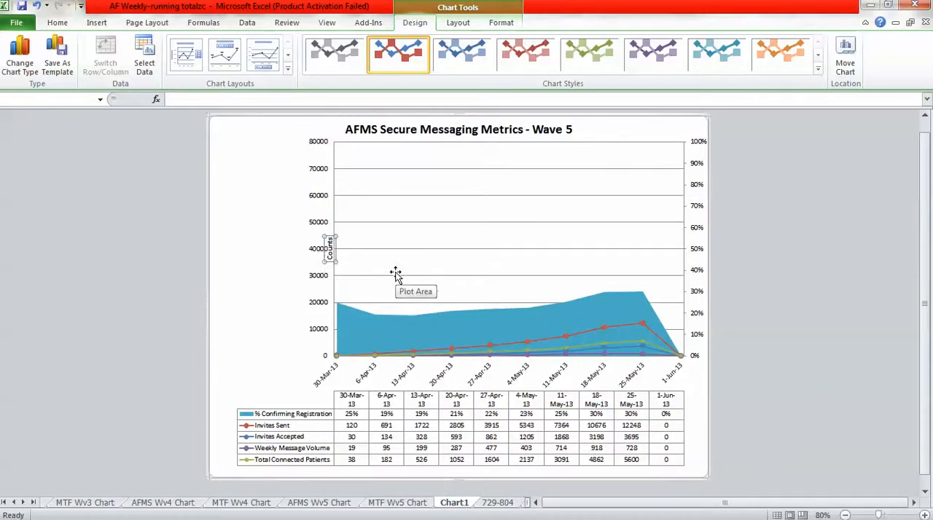
pyautogui.press('Left')
pyautogui.press('Left')
pyautogui.press('Left')
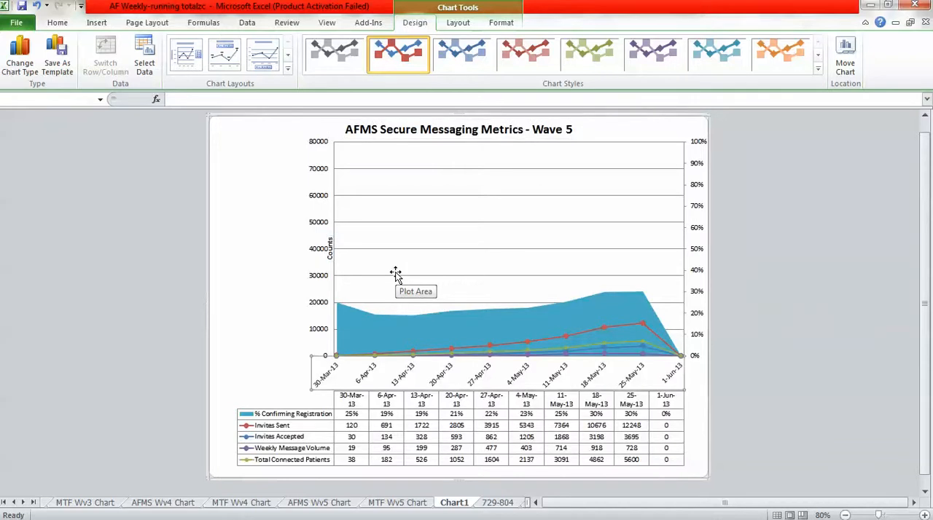
pyautogui.press('Right')
pyautogui.click(329, 249)
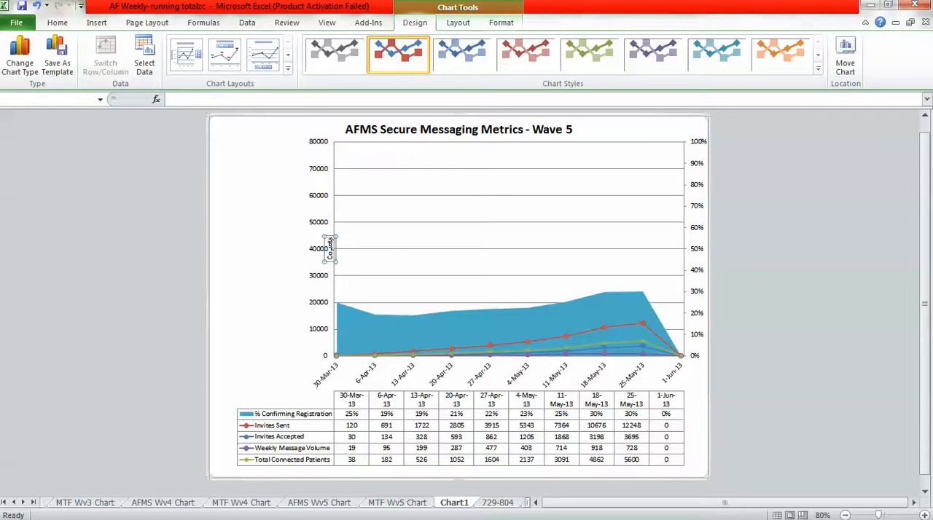
# Change the chart's horizontal axis label range to ='Running Totals'!$BR$3:$BS$3.
pyautogui.rightClick(433, 260)
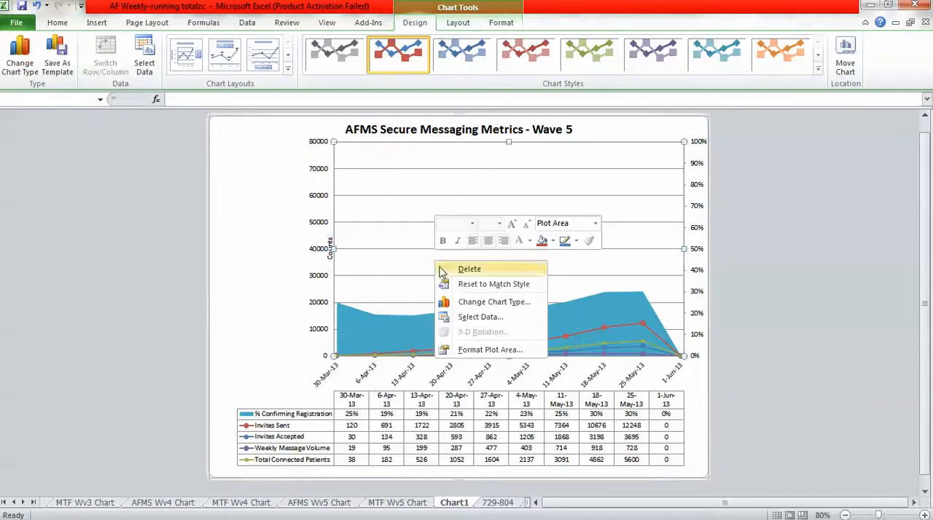
pyautogui.click(461, 319)
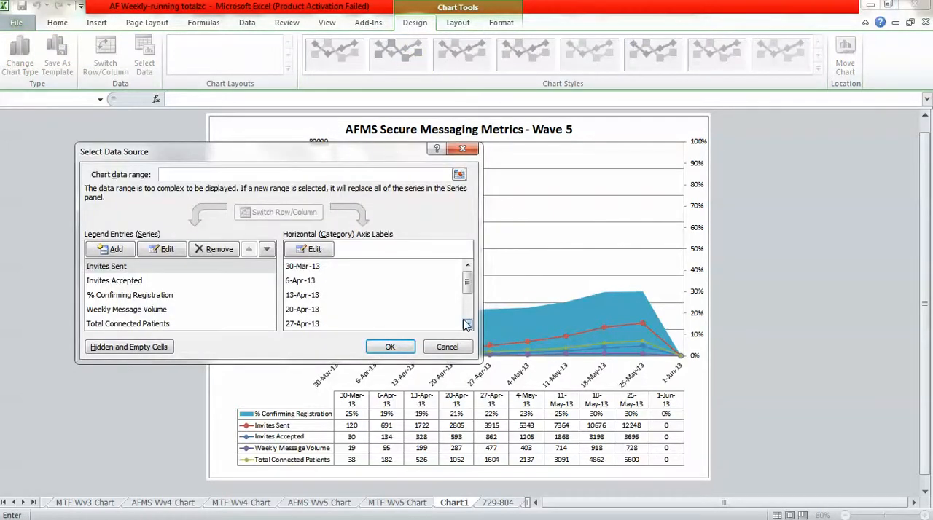
pyautogui.click(309, 250)
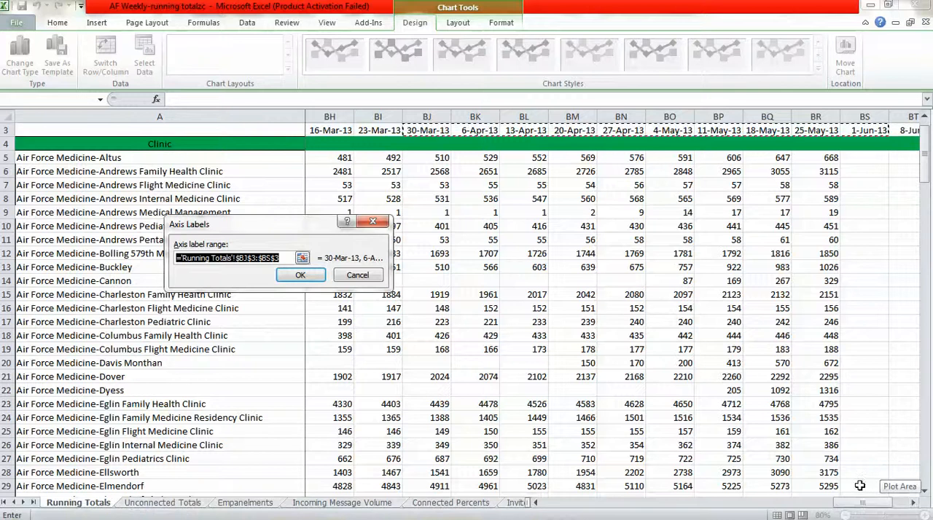
pyautogui.moveTo(861, 505); pyautogui.dragTo(884, 513)
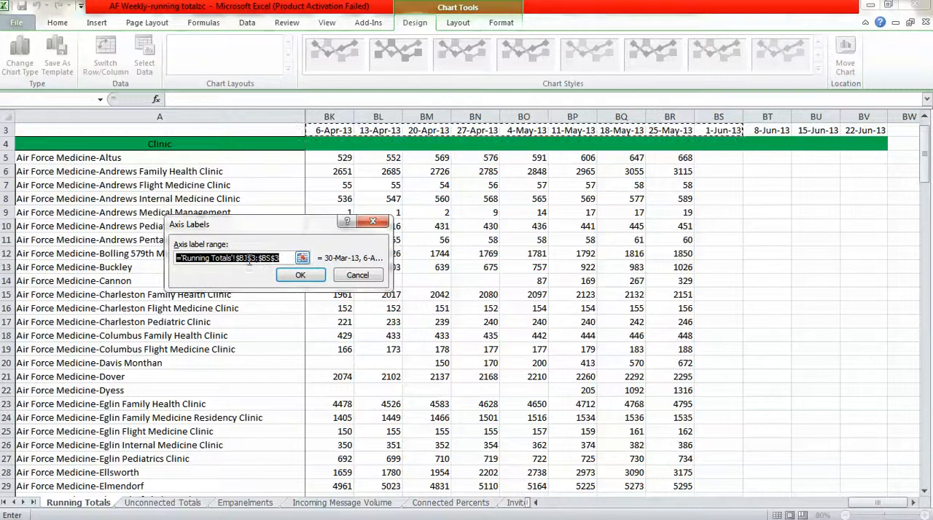
pyautogui.click(248, 260)
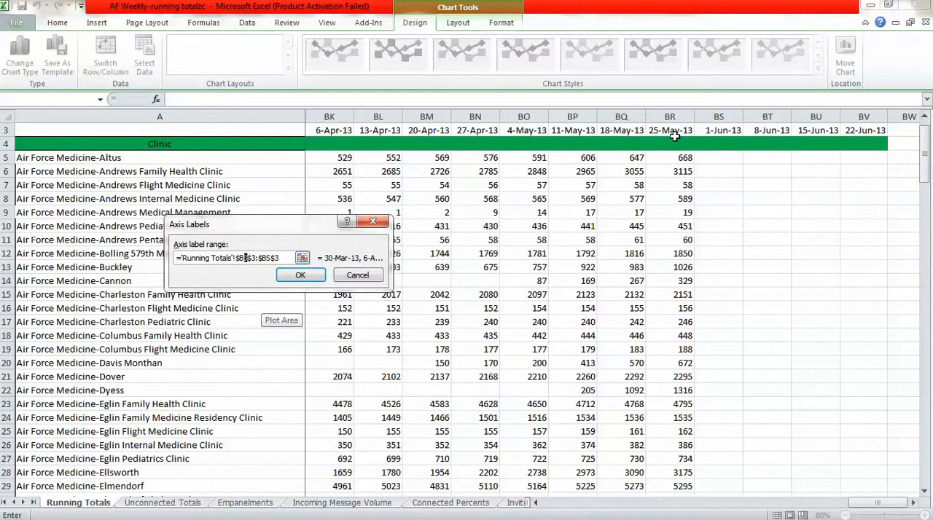
pyautogui.write('r')
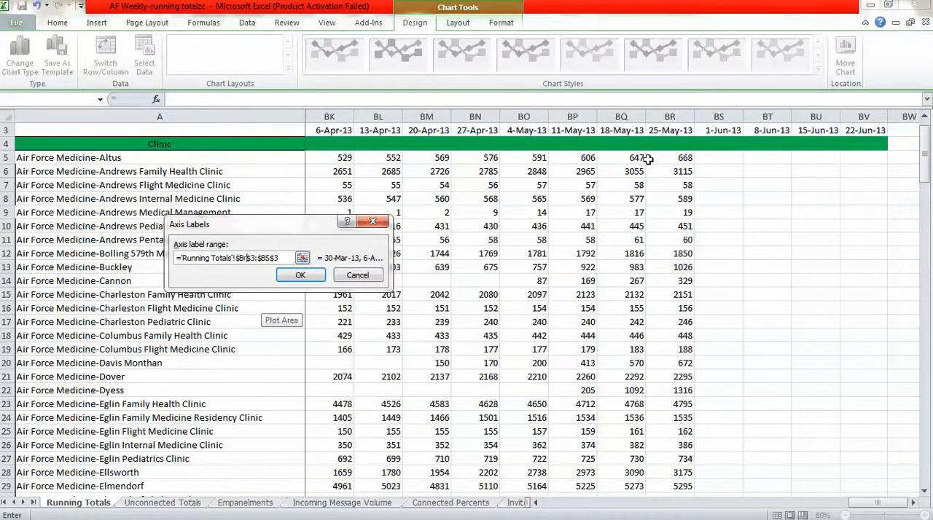
pyautogui.click(300, 275)
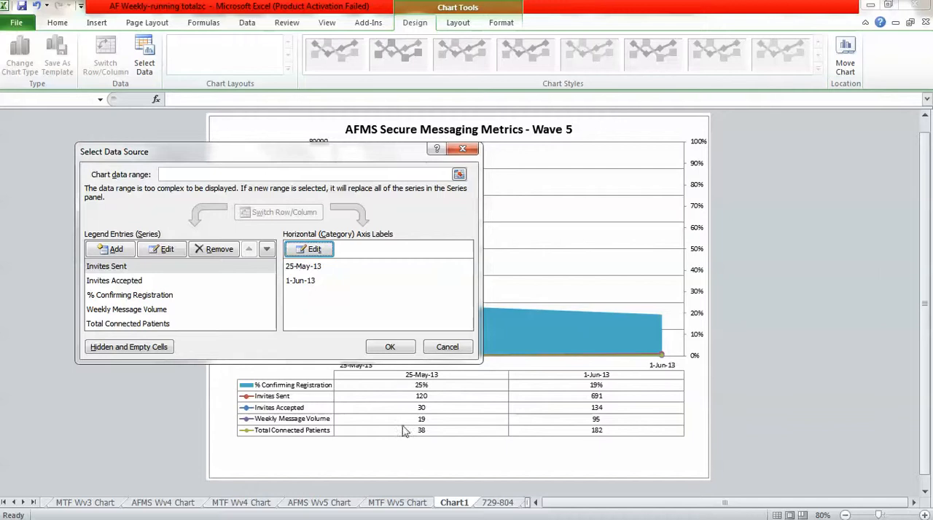
# Change the Invites Sent series values to the Wave 6 total in row 163, starting at column BR and keeping column BV as the end.
pyautogui.click(116, 267)
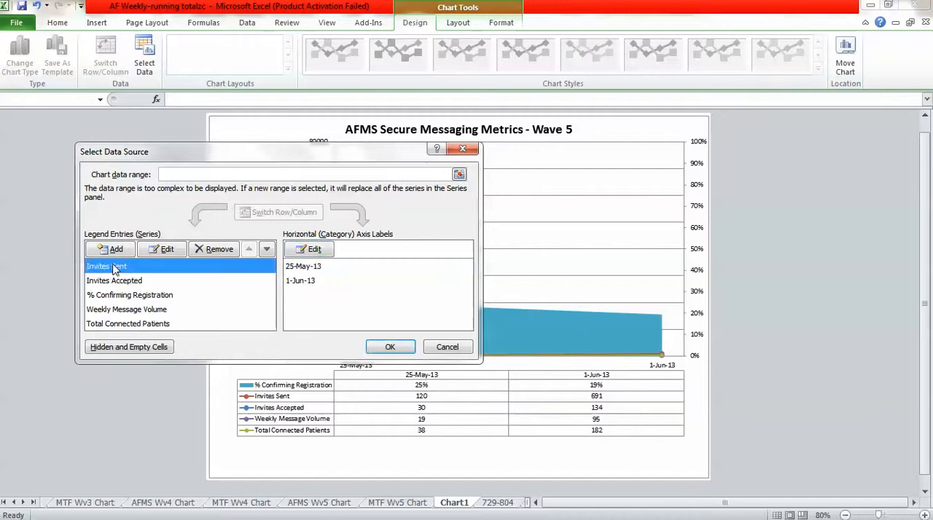
pyautogui.click(163, 250)
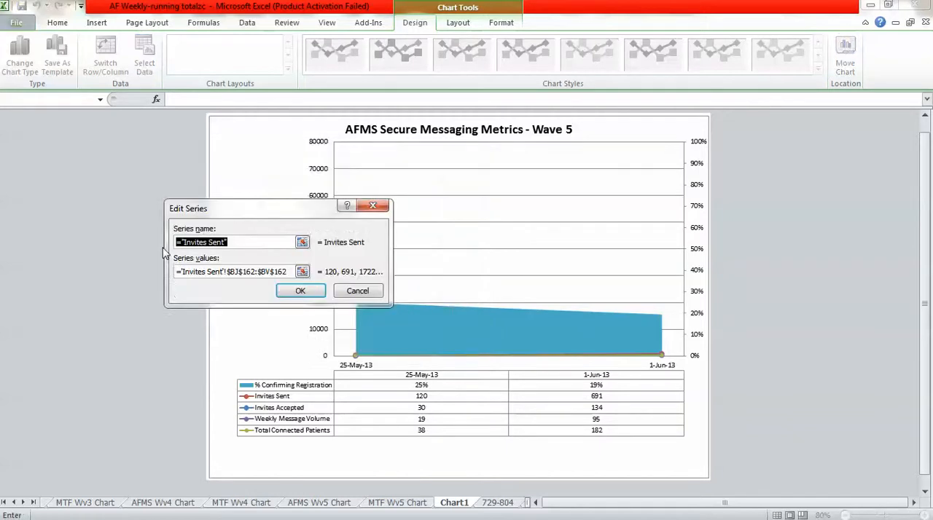
pyautogui.click(240, 271)
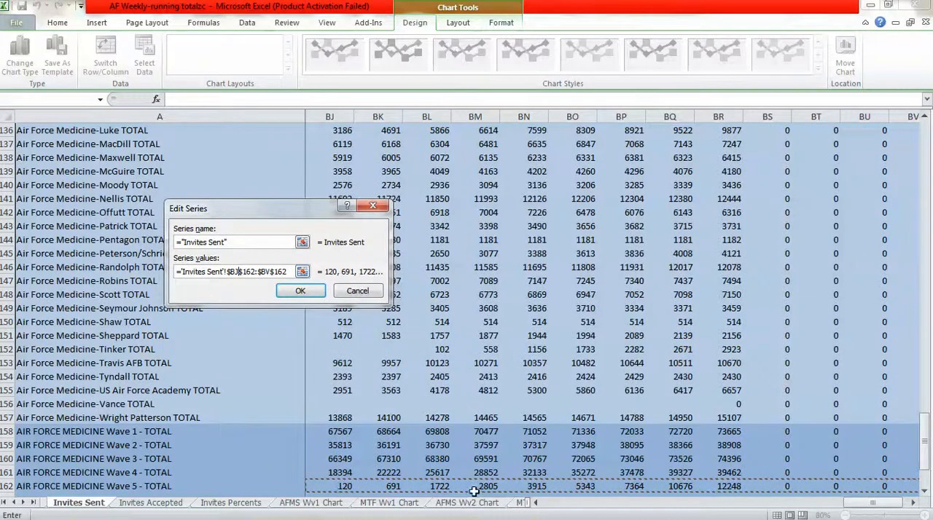
pyautogui.click(924, 492)
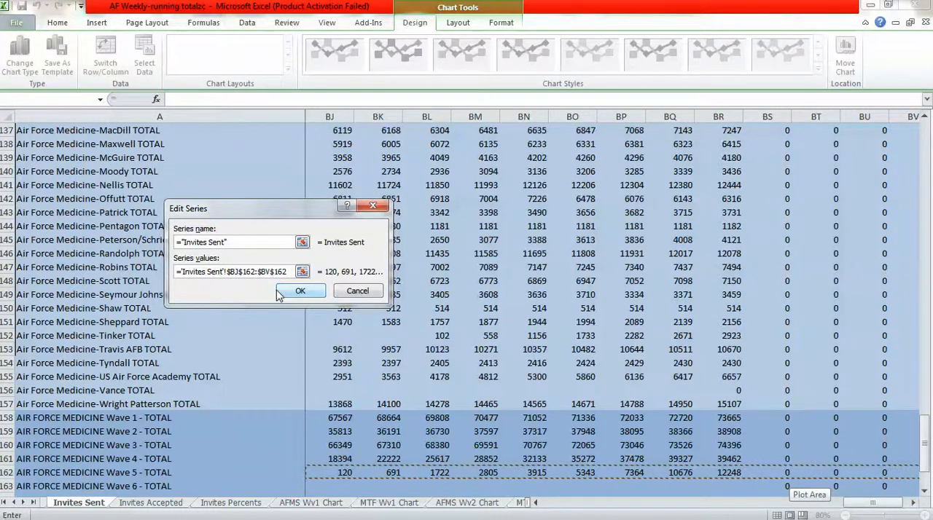
pyautogui.press('BackSpace')
pyautogui.write('r')
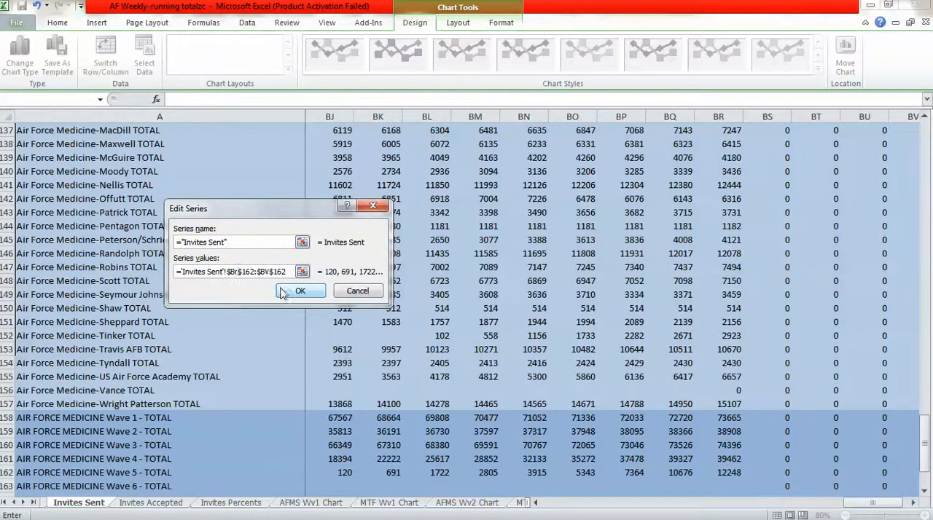
pyautogui.click(256, 274)
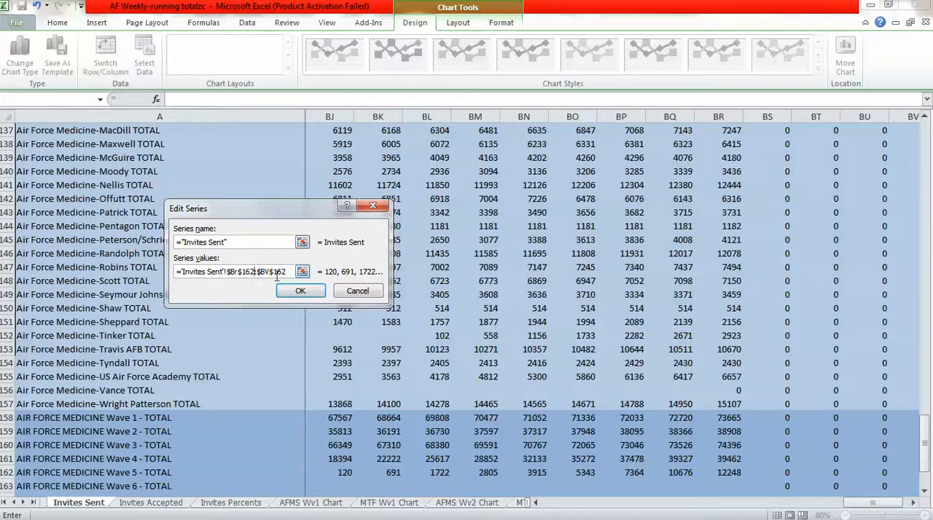
pyautogui.press('BackSpace')
pyautogui.write('3')
pyautogui.click(301, 292)
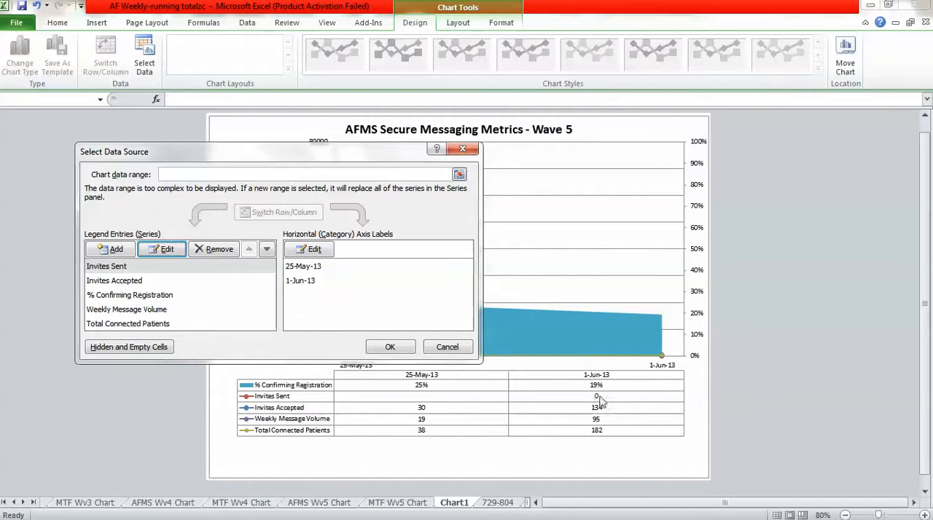
# Change the Invites Accepted series values to the Wave 6 total in row 163, from column BR to column BV.
pyautogui.click(121, 282)
pyautogui.click(166, 250)
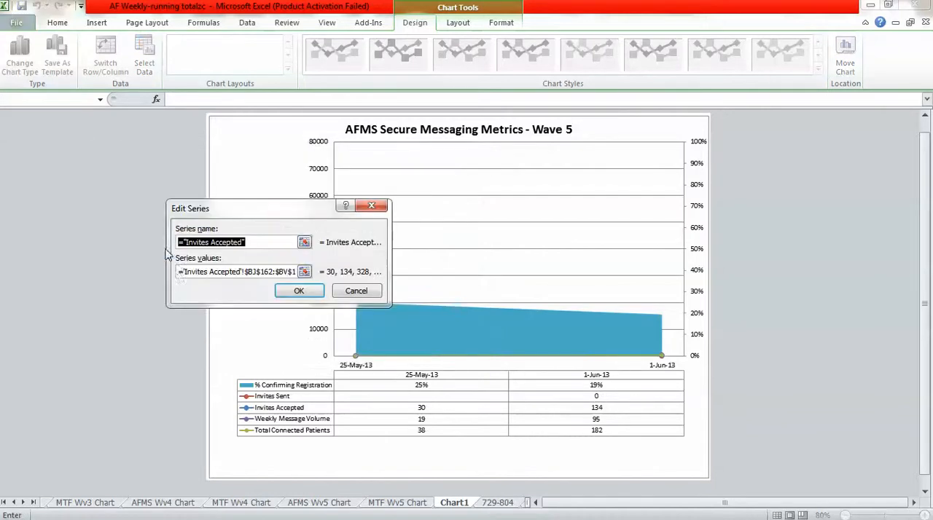
pyautogui.click(259, 272)
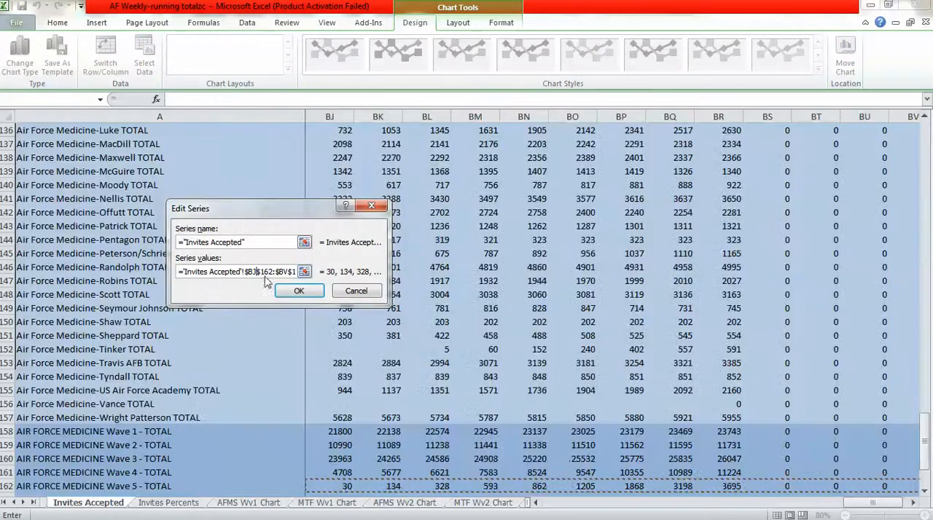
pyautogui.press('BackSpace')
pyautogui.write('r')
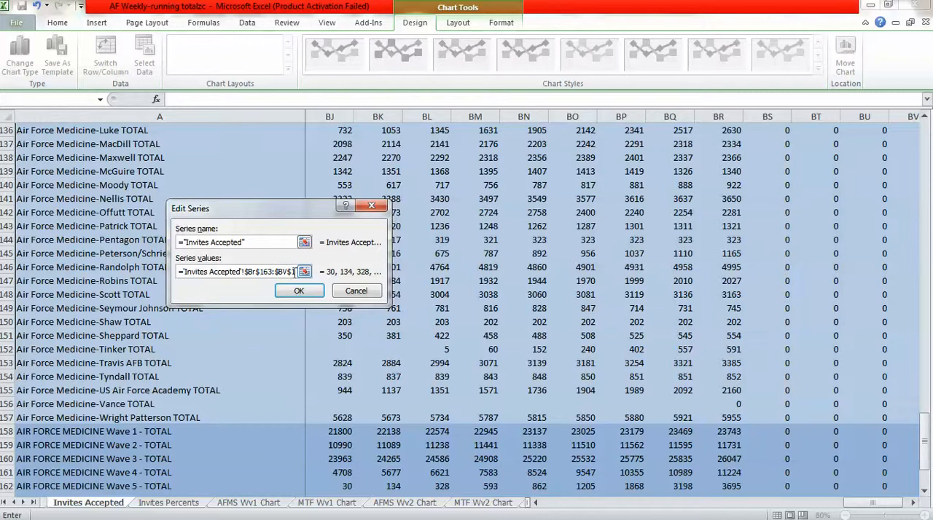
pyautogui.moveTo(294, 271); pyautogui.dragTo(298, 279)
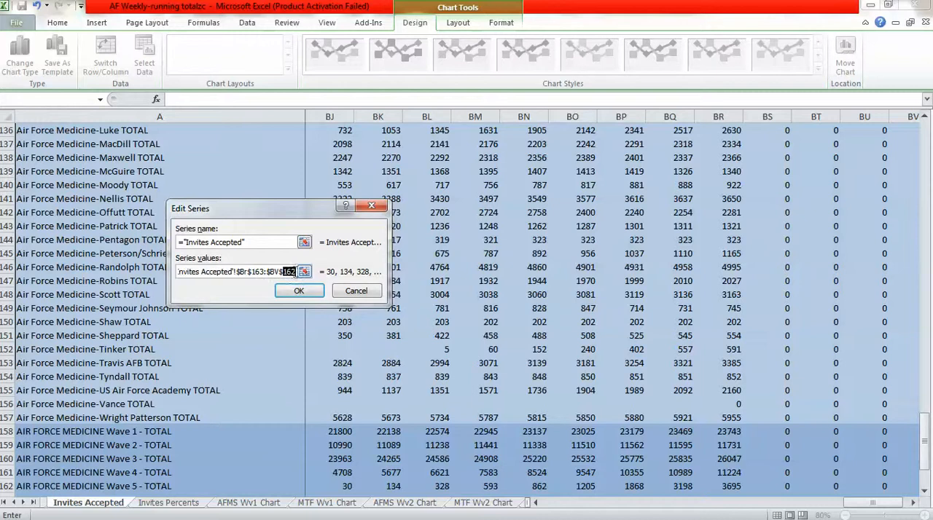
pyautogui.click(295, 273)
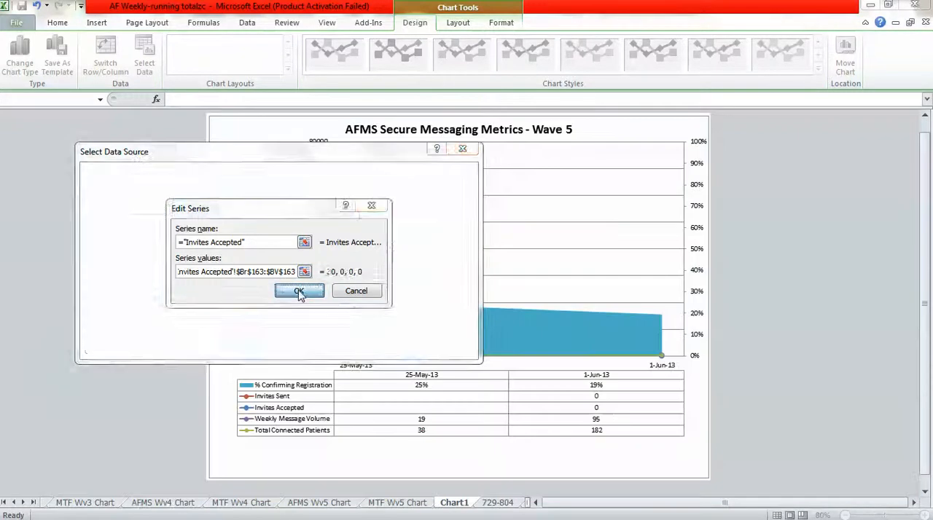
pyautogui.click(299, 291)
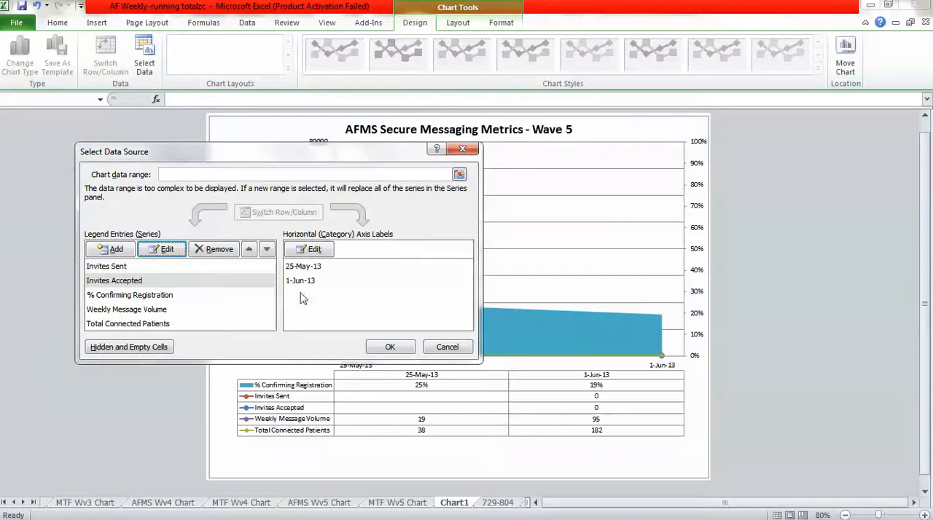
# Change the % Confirming Registration series values to ='Invites Percents'!$BR$163:$BW$163 and check the entered range.
pyautogui.click(156, 295)
pyautogui.click(161, 250)
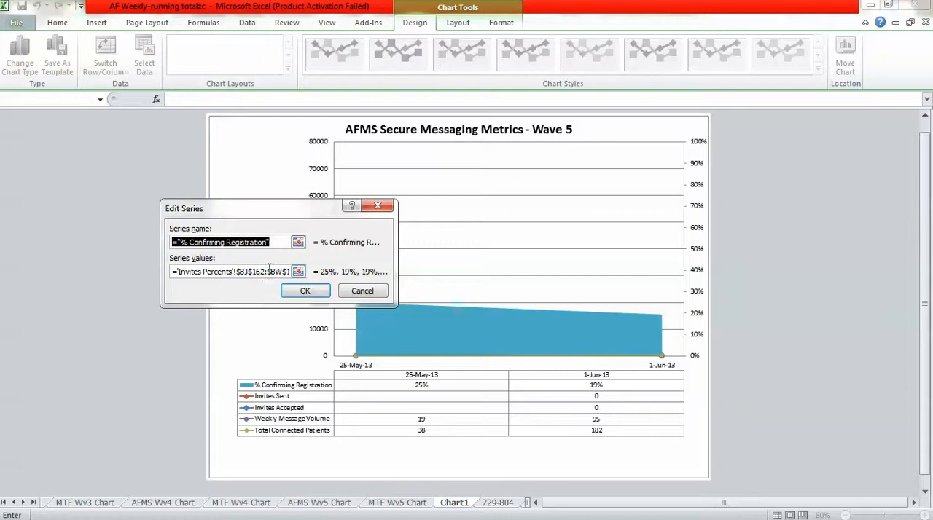
pyautogui.click(267, 272)
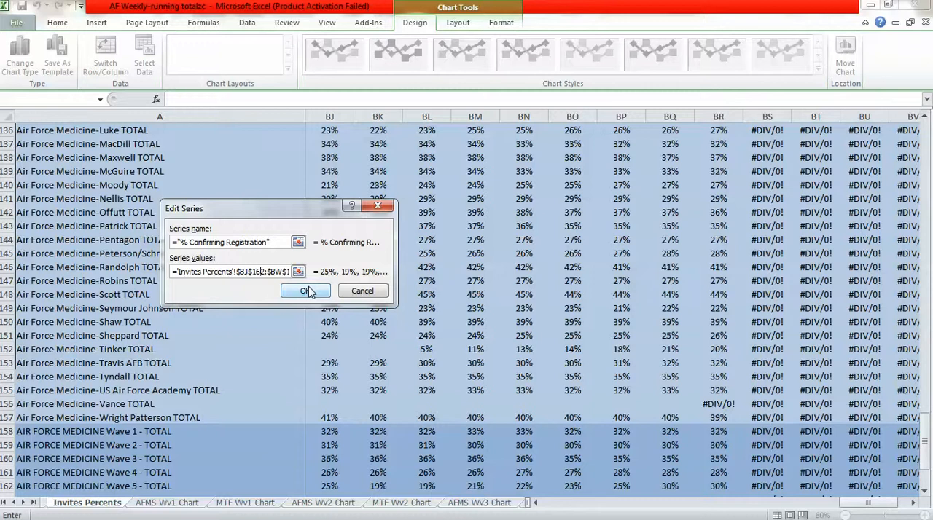
pyautogui.press('Delete')
pyautogui.write('3')
pyautogui.press('Delete')
pyautogui.write('R')
pyautogui.moveTo(288, 271); pyautogui.dragTo(297, 272)
pyautogui.click(287, 272)
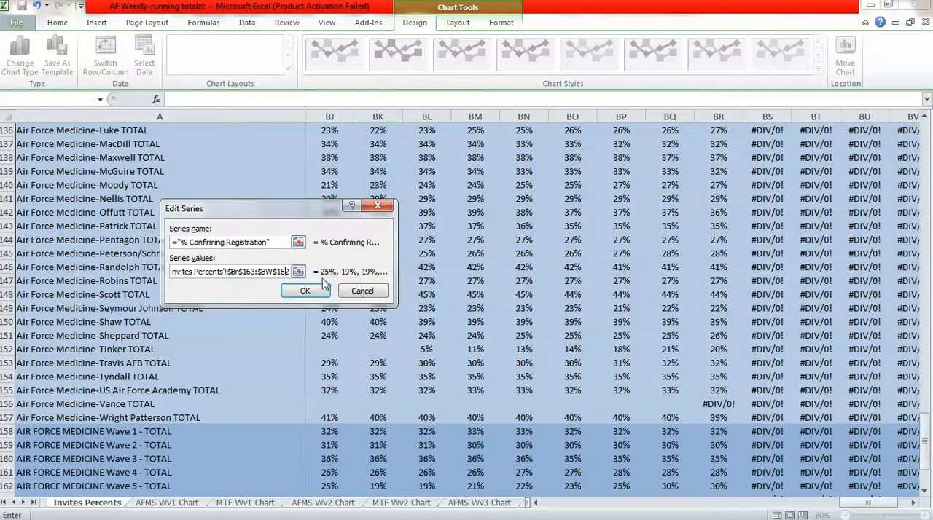
pyautogui.press('Delete')
pyautogui.write('3')
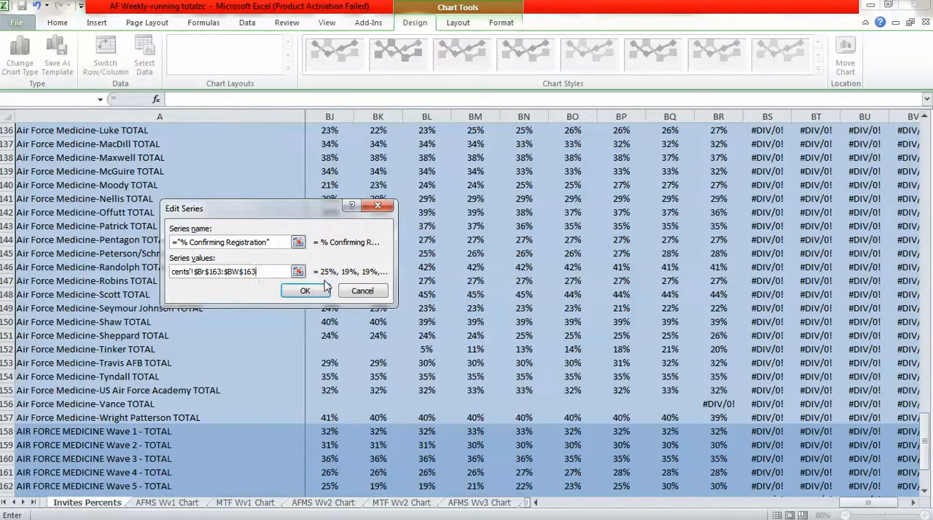
pyautogui.click(325, 288)
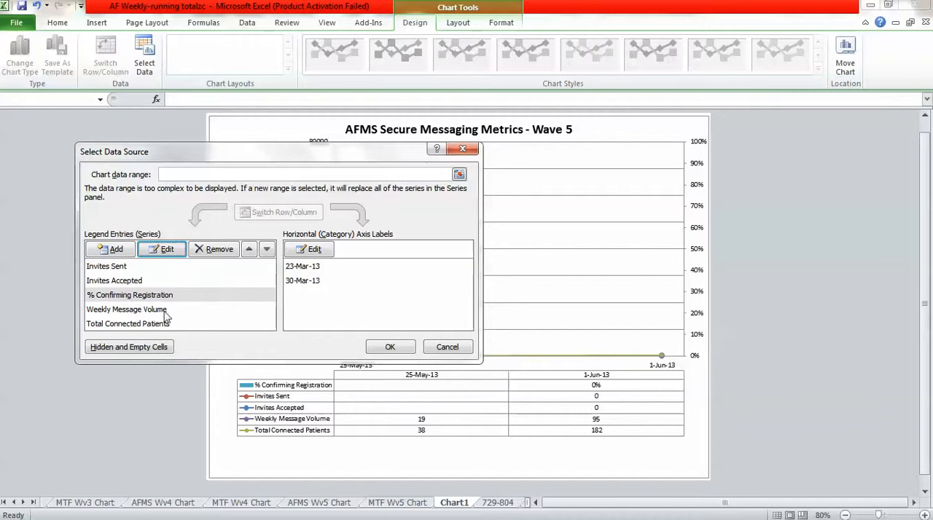
pyautogui.click(163, 249)
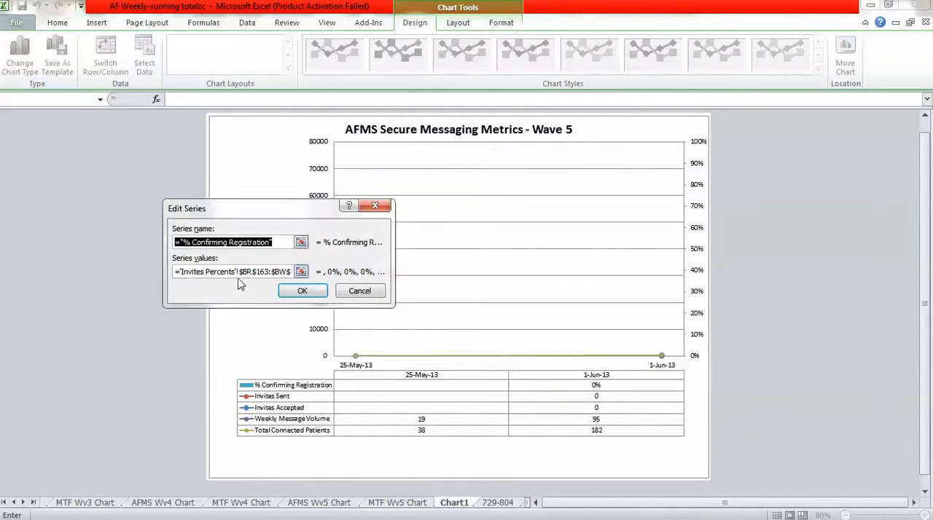
pyautogui.click(303, 292)
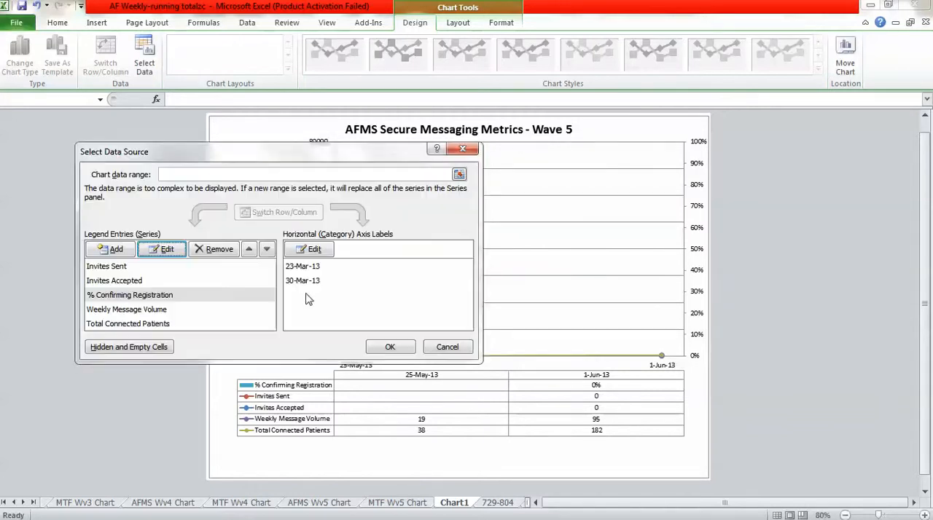
# Change the Weekly Message Volume series values to ='Incoming Message Volume'!$BR$163:$BV$163.
pyautogui.click(146, 309)
pyautogui.click(165, 250)
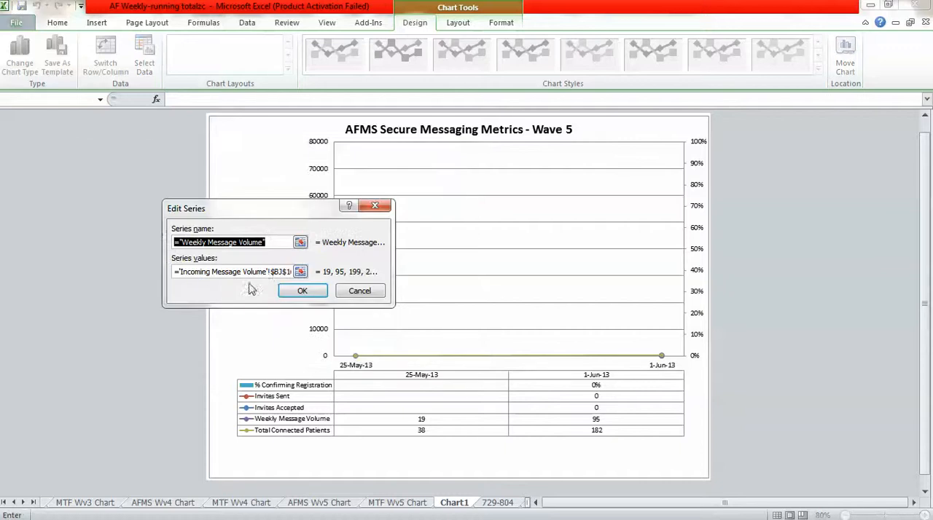
pyautogui.click(276, 272)
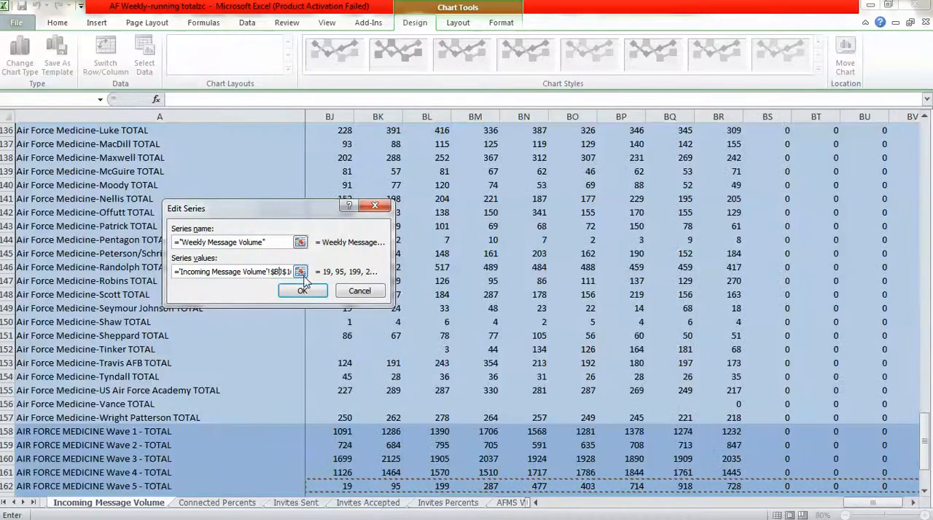
pyautogui.write('r')
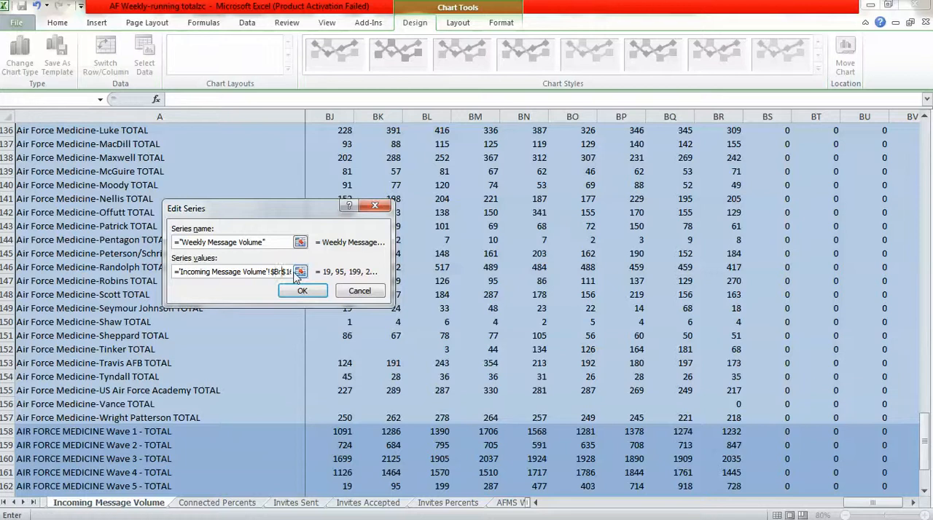
pyautogui.moveTo(290, 272); pyautogui.dragTo(313, 272)
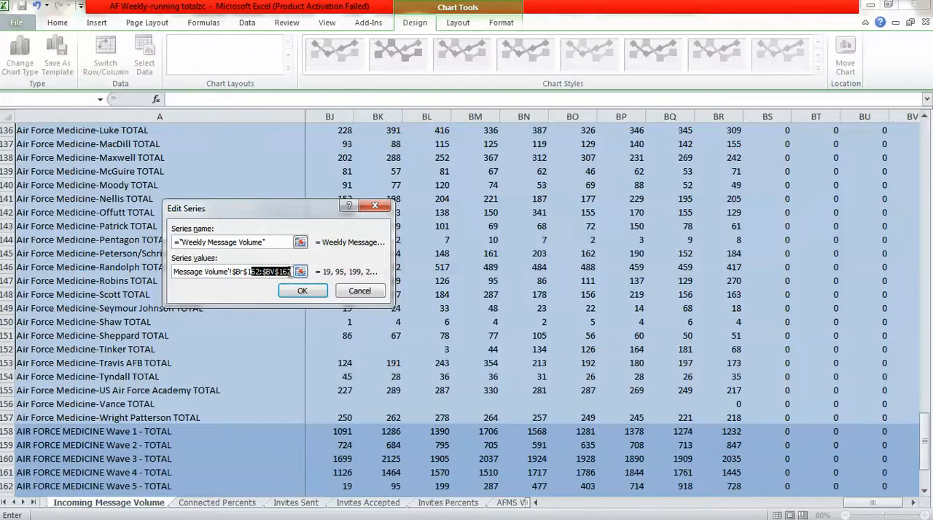
pyautogui.click(290, 272)
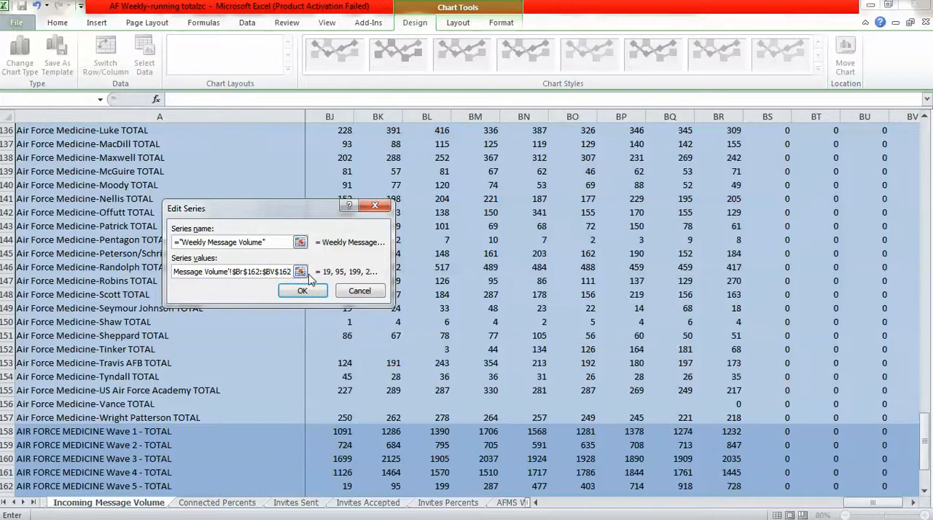
pyautogui.press('BackSpace')
pyautogui.write('3')
pyautogui.click(221, 272)
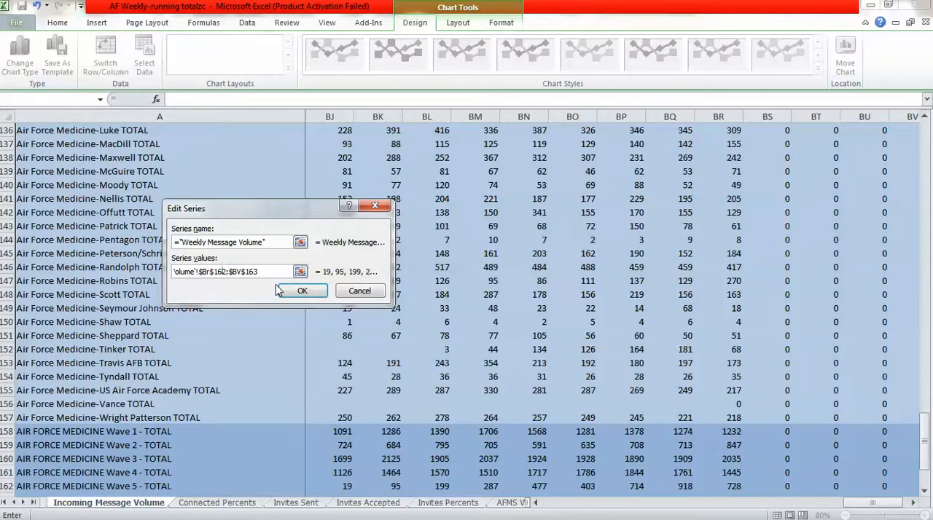
pyautogui.press('BackSpace')
pyautogui.write('3')
pyautogui.click(301, 292)
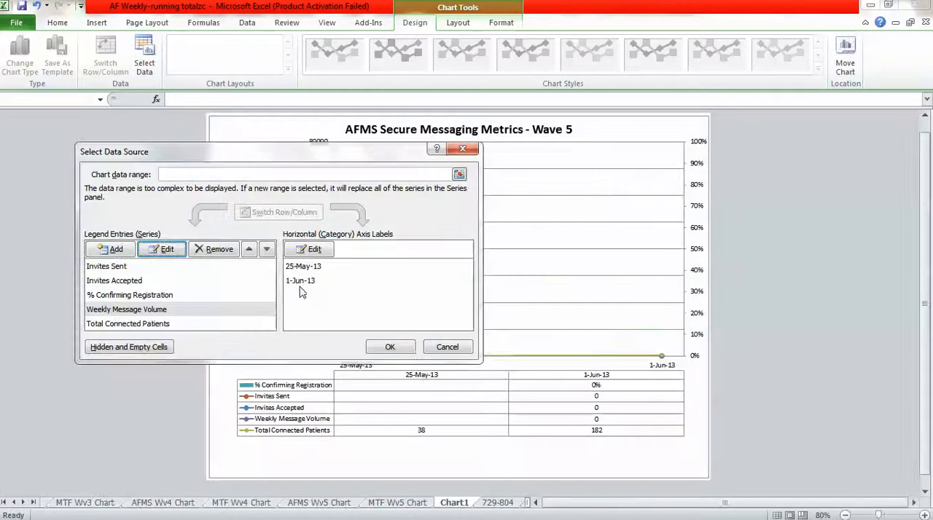
# Change the Total Connected Patients series values to ='Running Totals'!$BR$163:$BV$163.
pyautogui.click(159, 325)
pyautogui.click(163, 250)
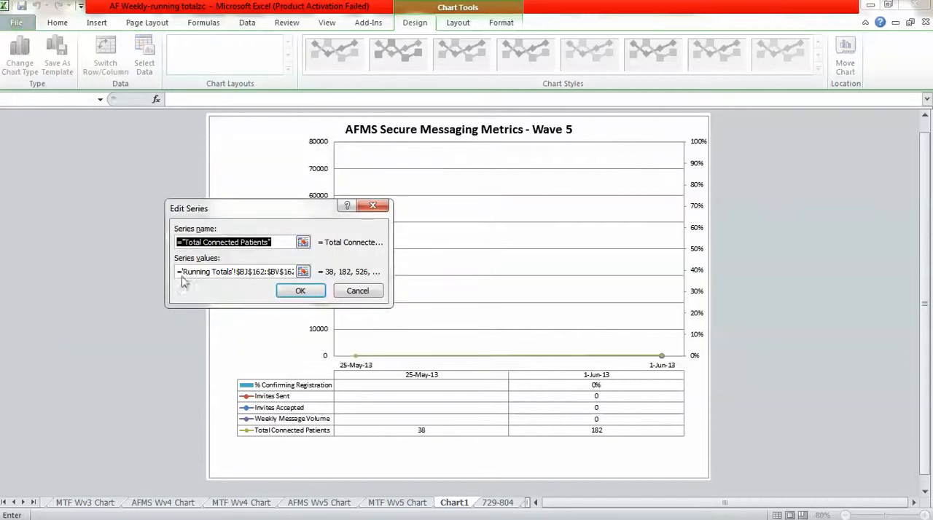
pyautogui.click(246, 272)
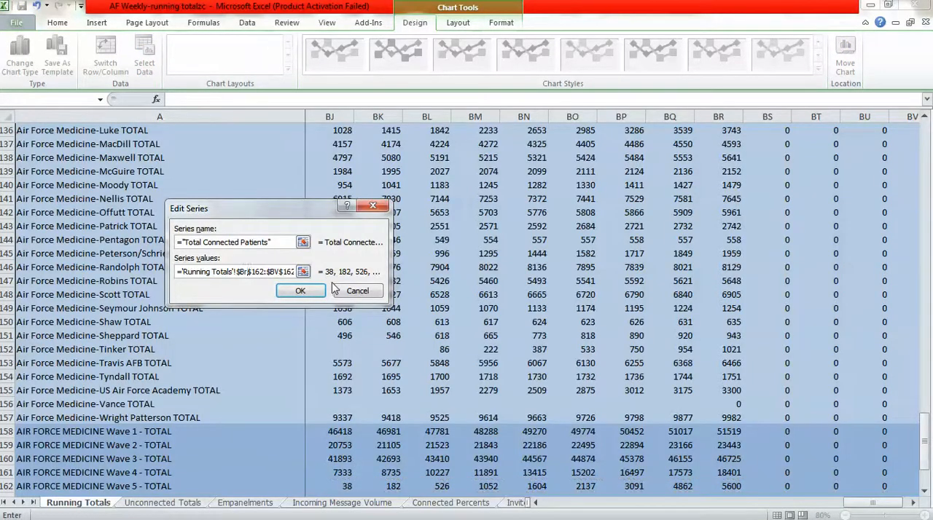
pyautogui.click(263, 272)
pyautogui.write('3')
pyautogui.moveTo(290, 272); pyautogui.dragTo(295, 271)
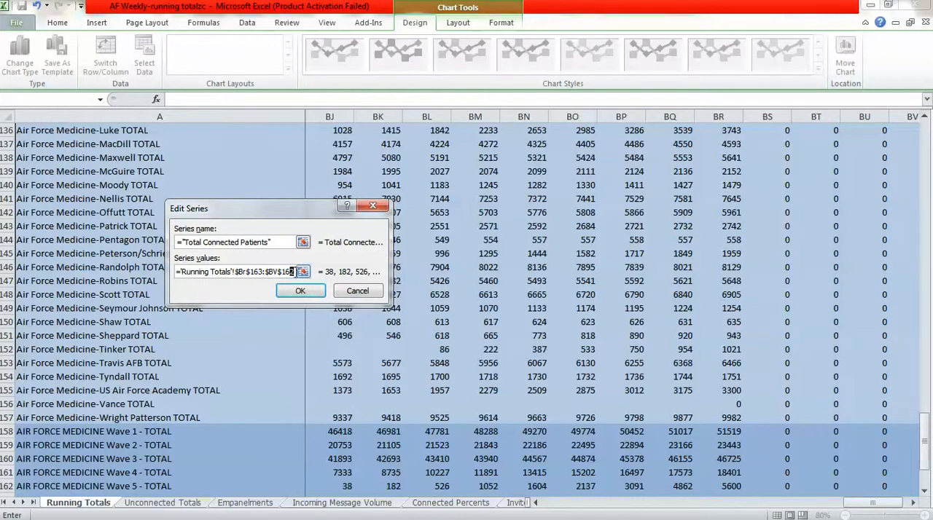
pyautogui.write('3')
pyautogui.click(302, 290)
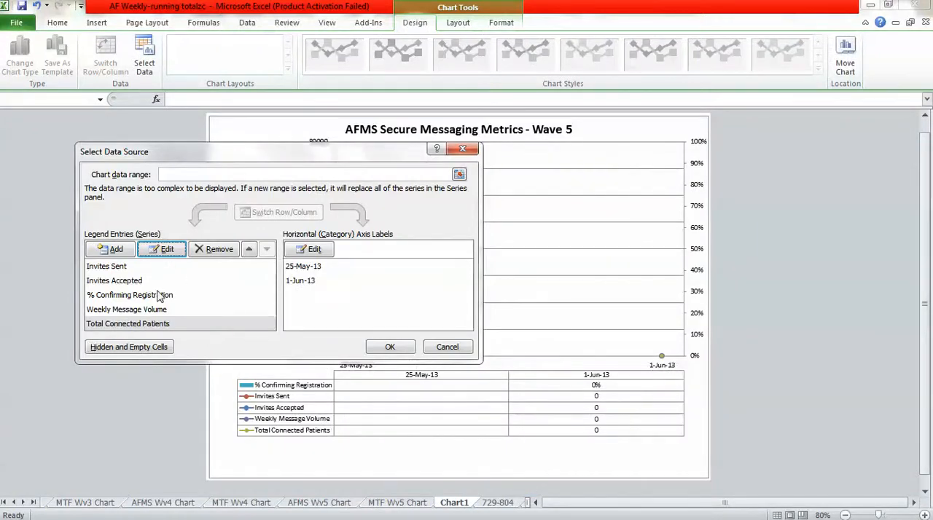
# Check the Invites Sent series range and apply the chart's data source changes.
pyautogui.click(117, 266)
pyautogui.click(161, 249)
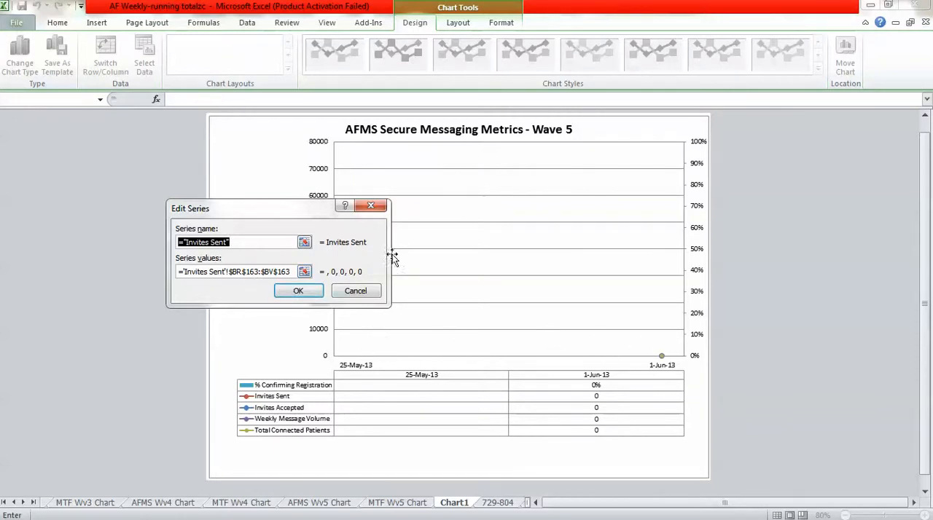
pyautogui.click(298, 291)
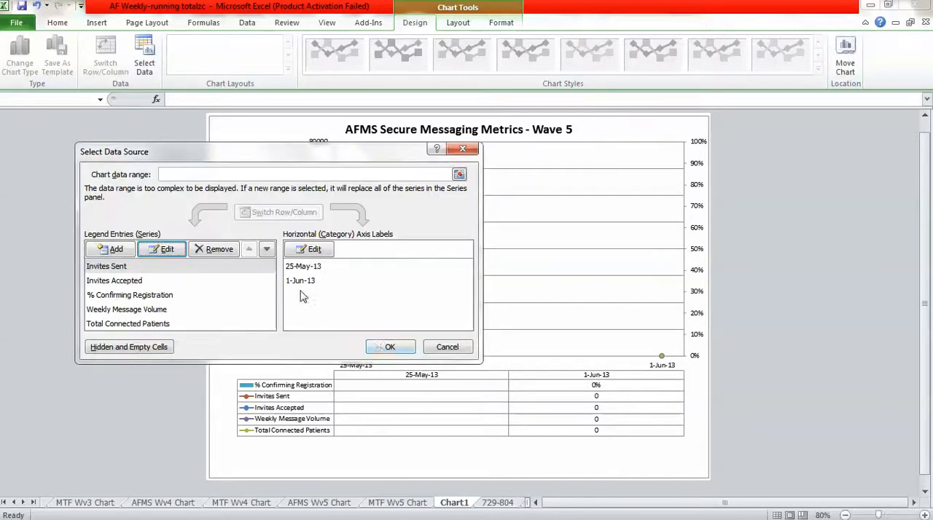
pyautogui.click(387, 348)
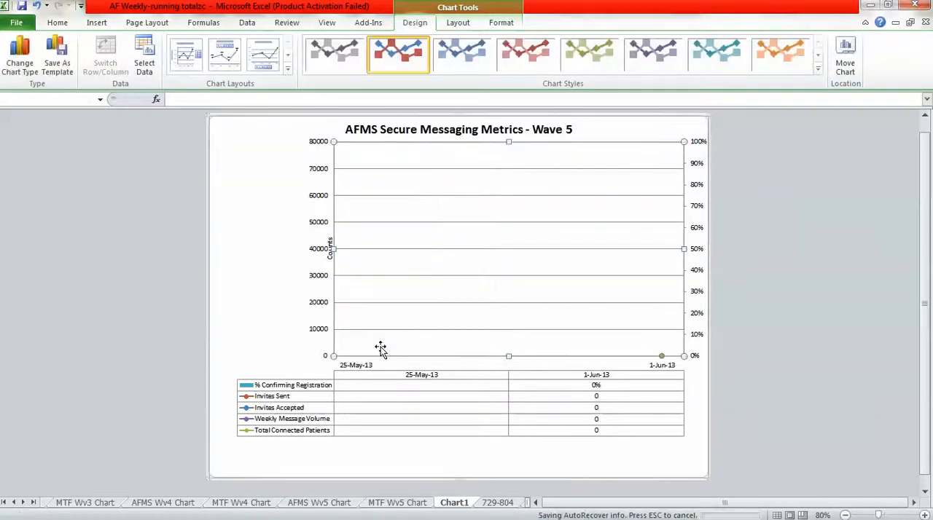
# Change the chart title to AFMS Secure Messaging Metrics - Wave 6.
pyautogui.click(568, 124)
pyautogui.moveTo(567, 126); pyautogui.dragTo(574, 132)
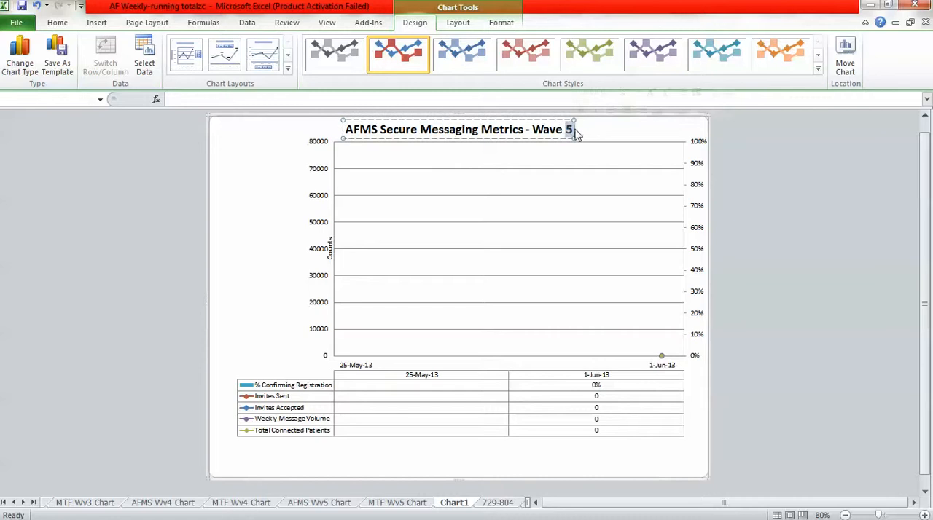
pyautogui.write('6')
pyautogui.click(160, 226)
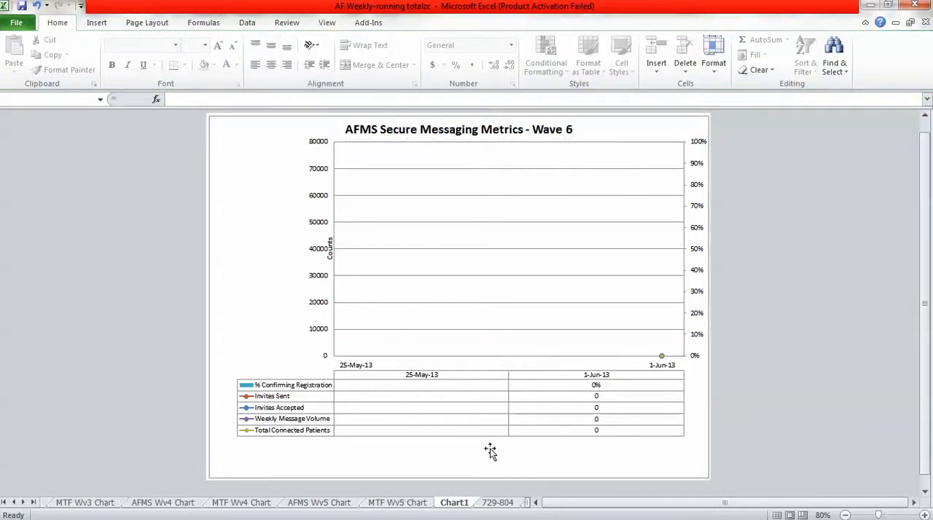
# Rename the Wave 6 AFMS chart sheet as AFMS Wv6 Chart.
pyautogui.click(425, 504)
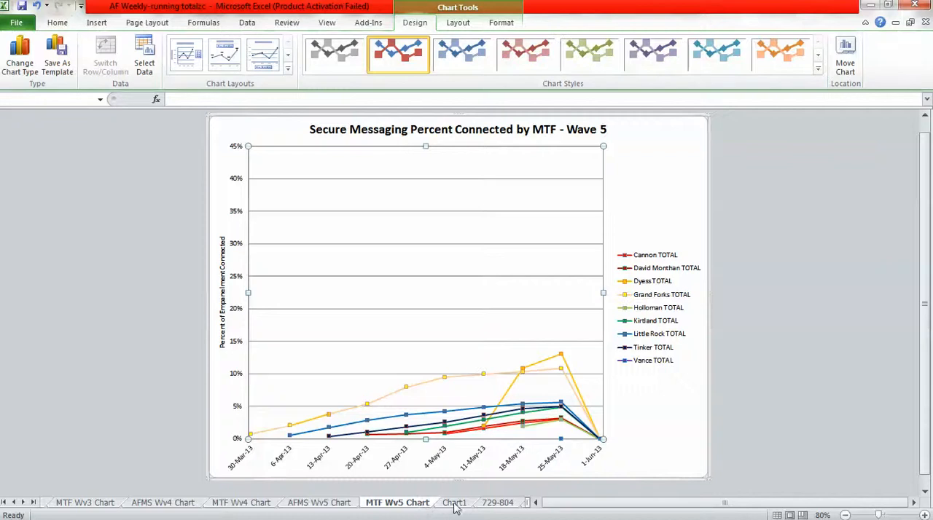
pyautogui.click(454, 505)
pyautogui.click(494, 504)
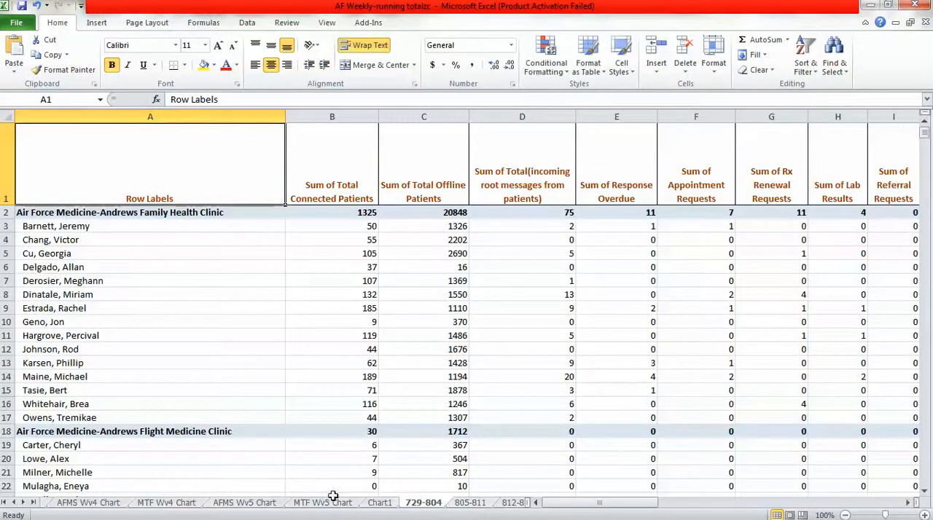
pyautogui.click(381, 503)
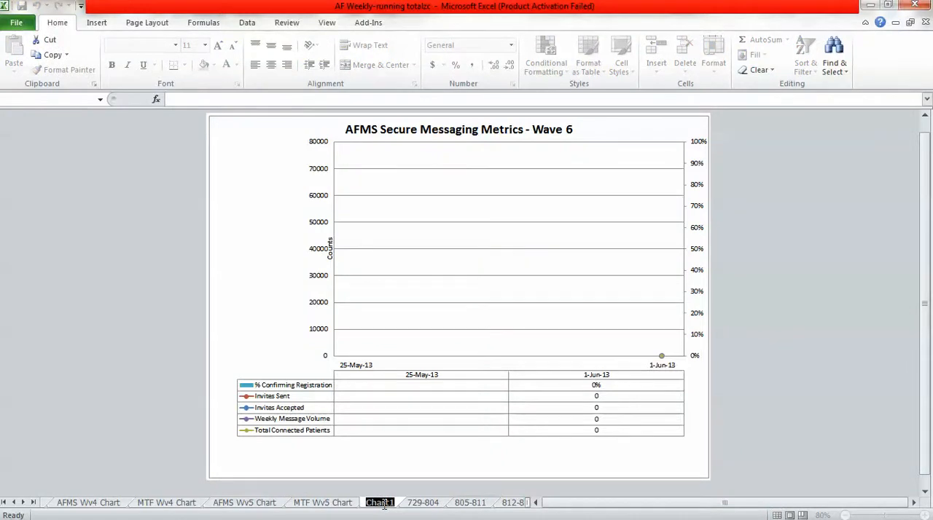
pyautogui.write('M')
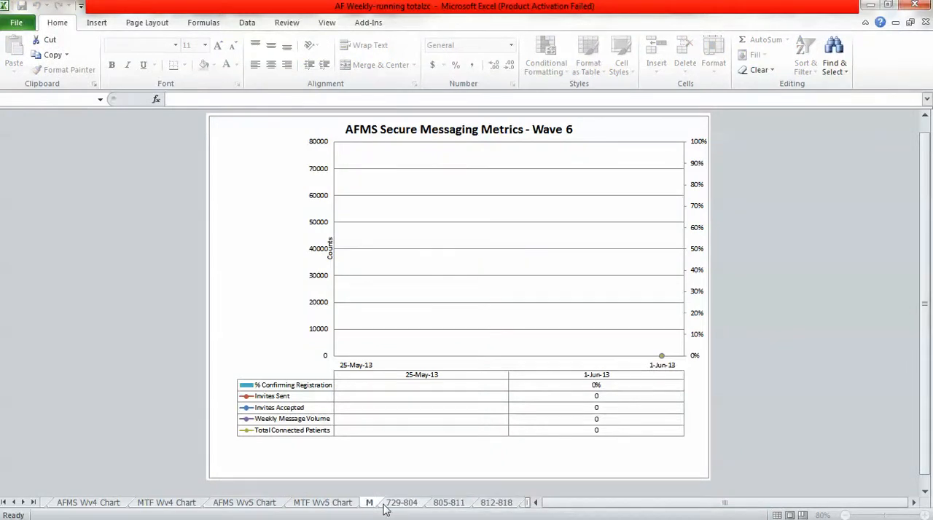
pyautogui.press('BackSpace')
pyautogui.write('AFMS')
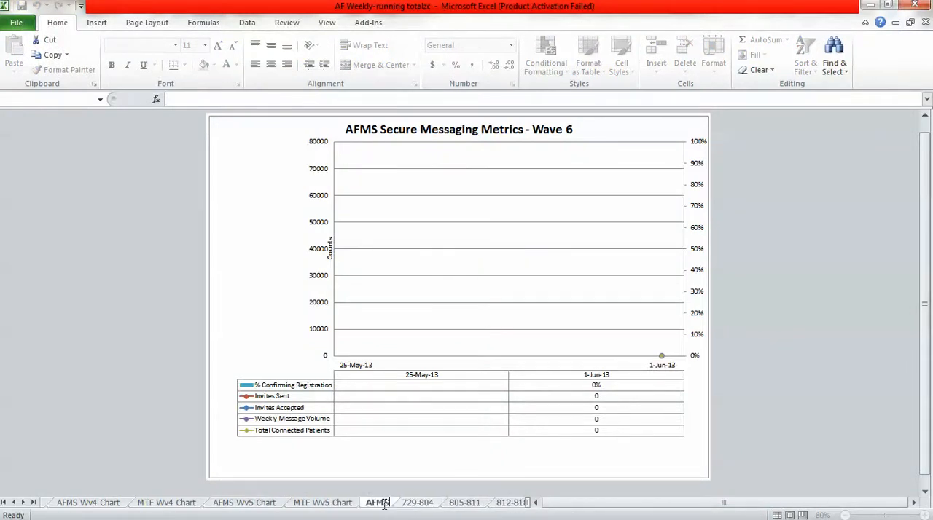
pyautogui.write(' W')
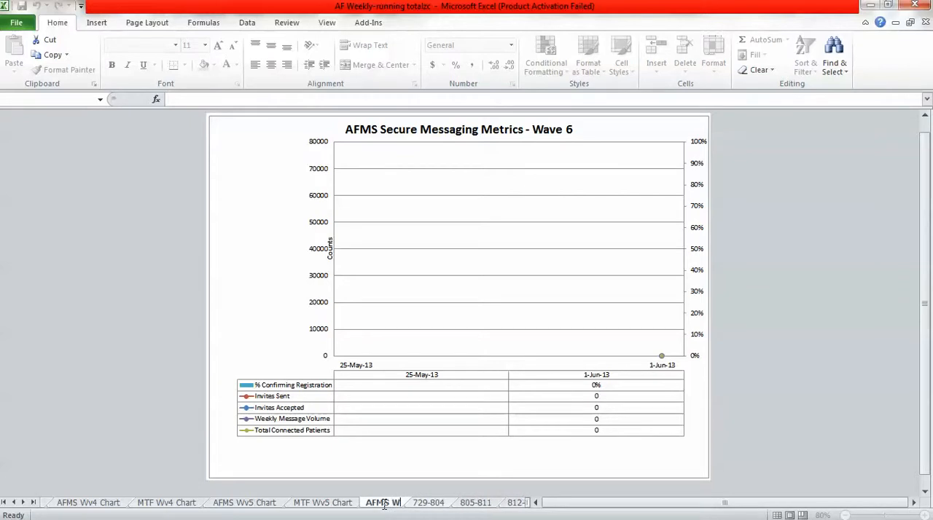
pyautogui.write('v6')
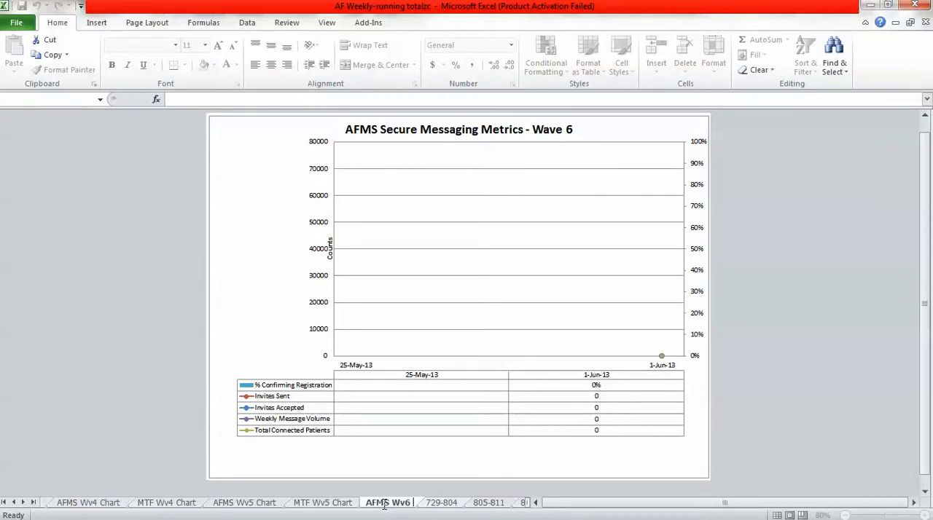
pyautogui.write(' Ch')
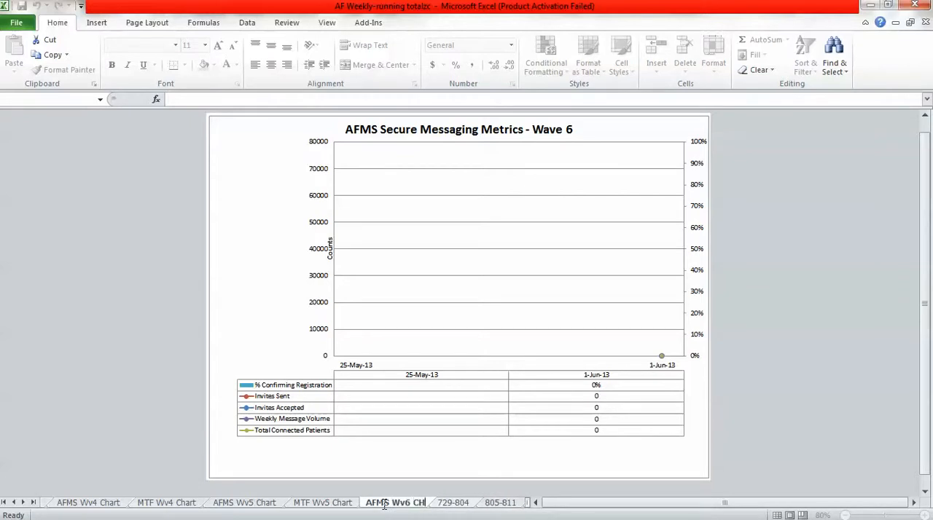
pyautogui.press('BackSpace')
pyautogui.write('hart')
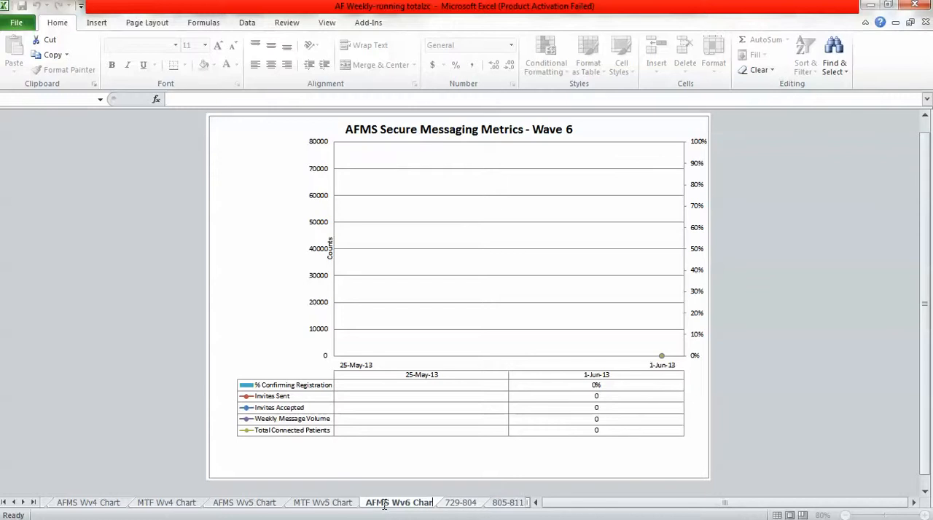
pyautogui.click(340, 504)
# Insert a new blank chart sheet and place it directly after the AFMS Wv6 Chart sheet.
pyautogui.click(391, 505)
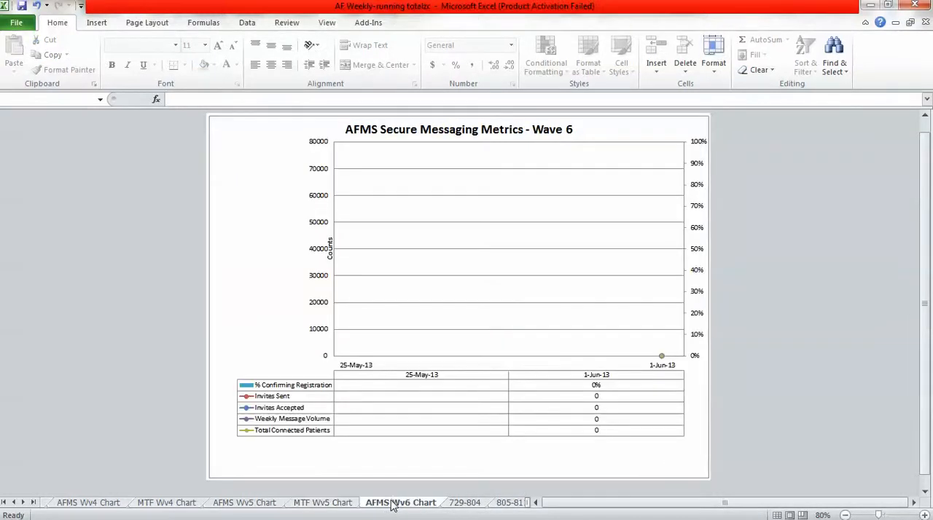
pyautogui.rightClick(391, 505)
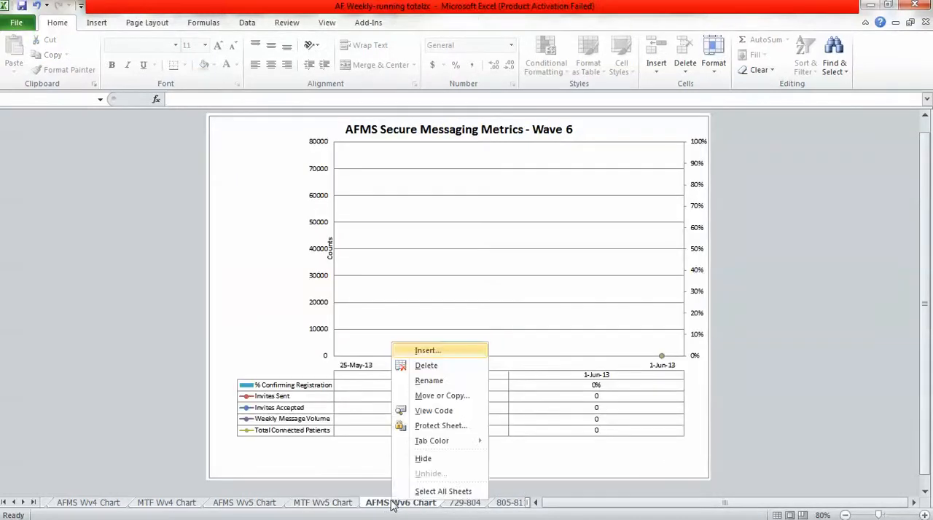
pyautogui.click(425, 351)
pyautogui.click(304, 292)
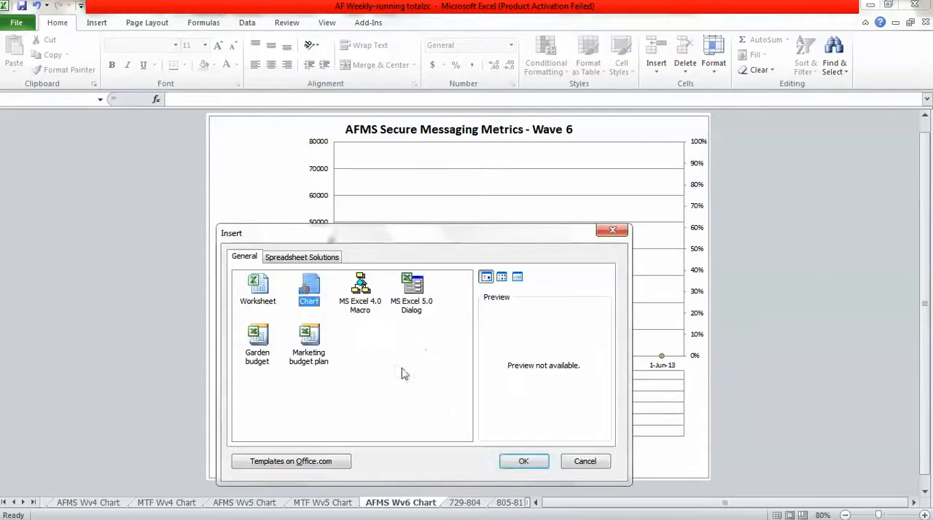
pyautogui.click(518, 462)
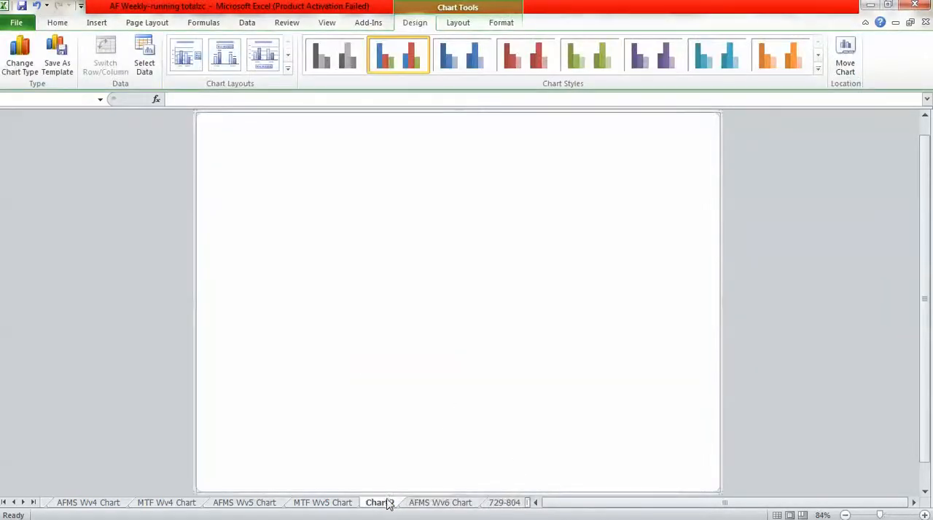
pyautogui.moveTo(385, 506); pyautogui.dragTo(506, 505)
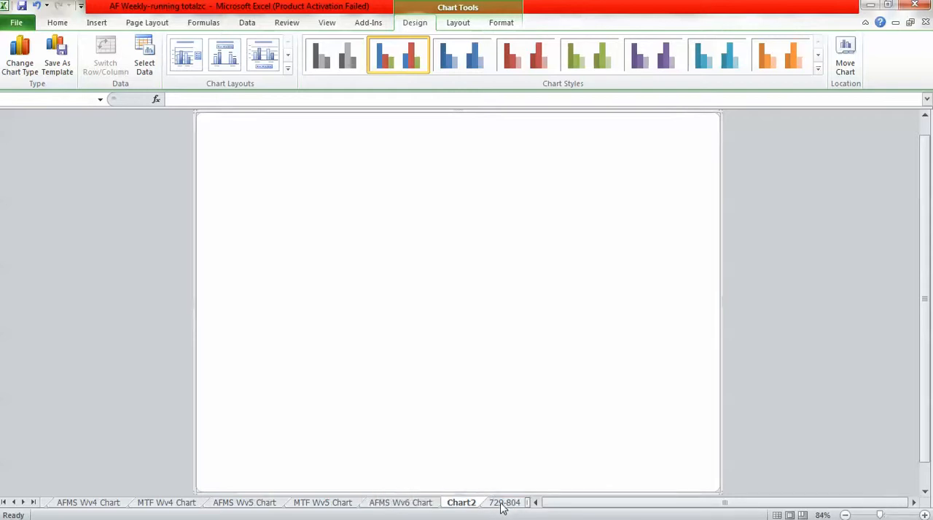
# Rename the blank chart sheet as MTF Wv6 Chart.
pyautogui.doubleClick(462, 503)
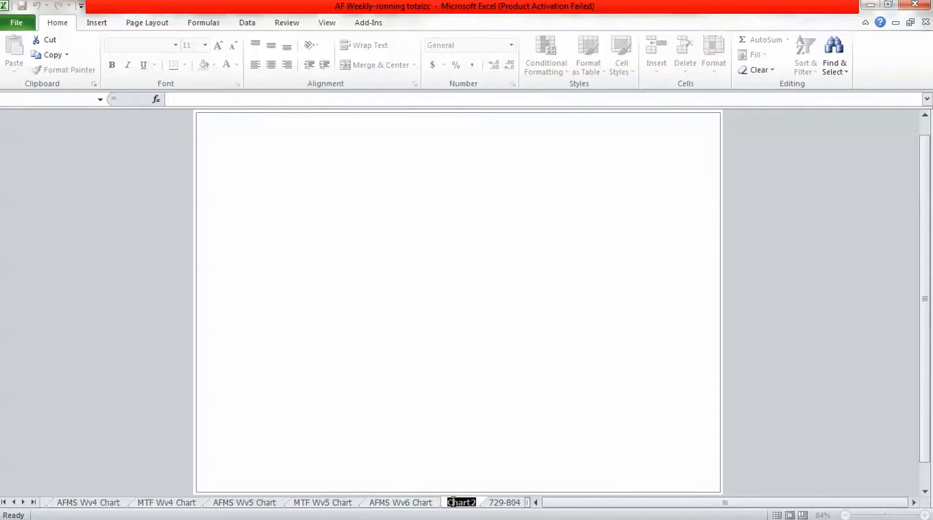
pyautogui.write('MTF')
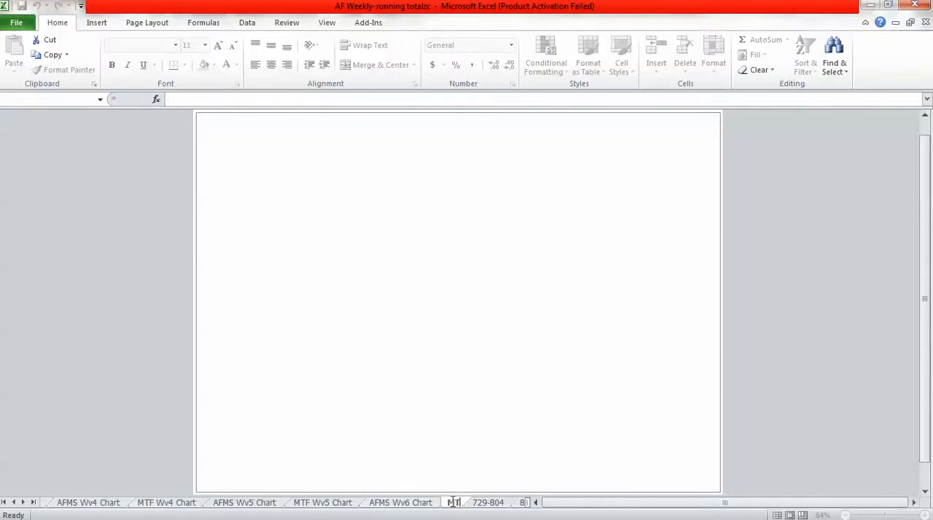
pyautogui.write(' W')
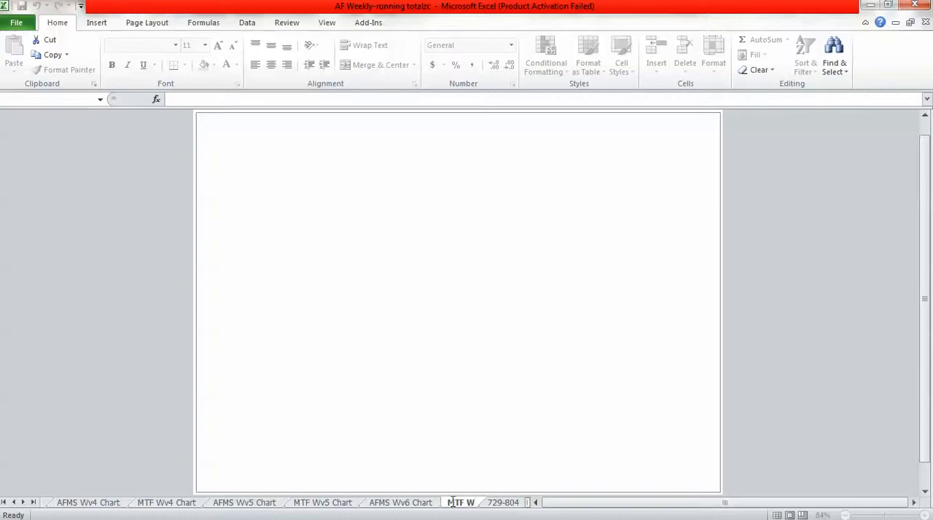
pyautogui.write('v6 Chart')
pyautogui.write('t')
pyautogui.click(426, 504)
pyautogui.click(463, 504)
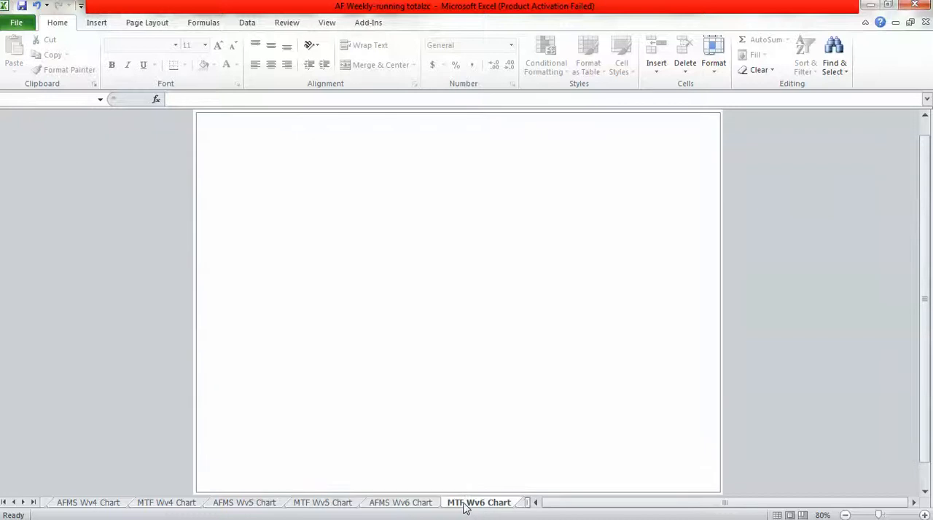
# Copy the whole chart from the MTF Wv5 Chart sheet and paste it into the blank MTF Wv6 Chart sheet.
pyautogui.click(323, 503)
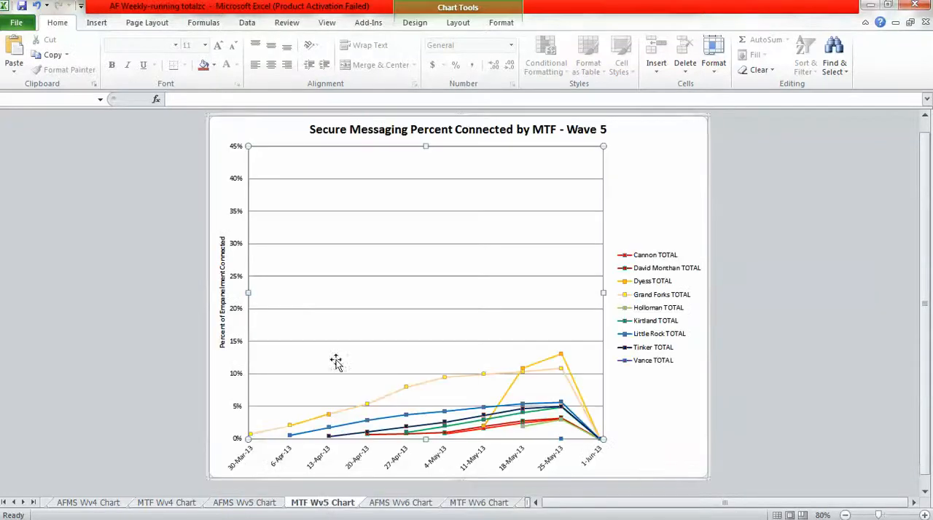
pyautogui.click(207, 273)
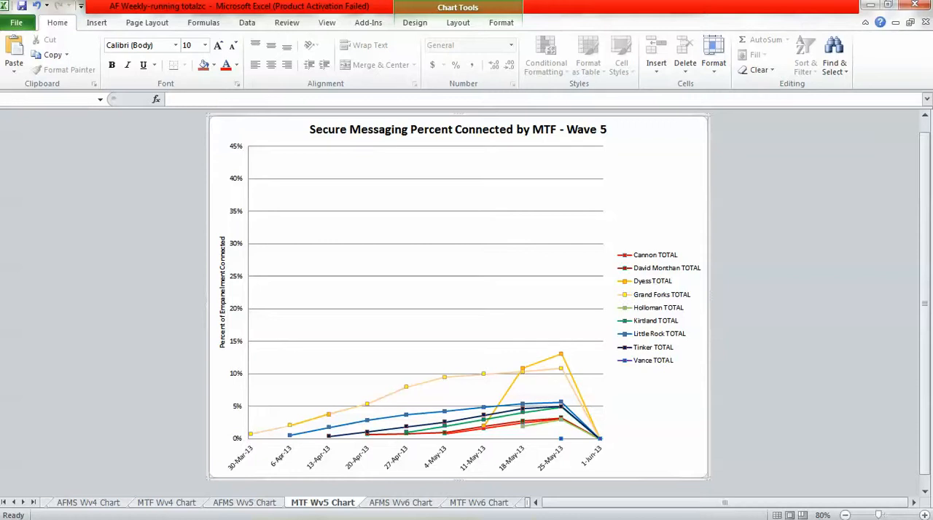
pyautogui.click(477, 503)
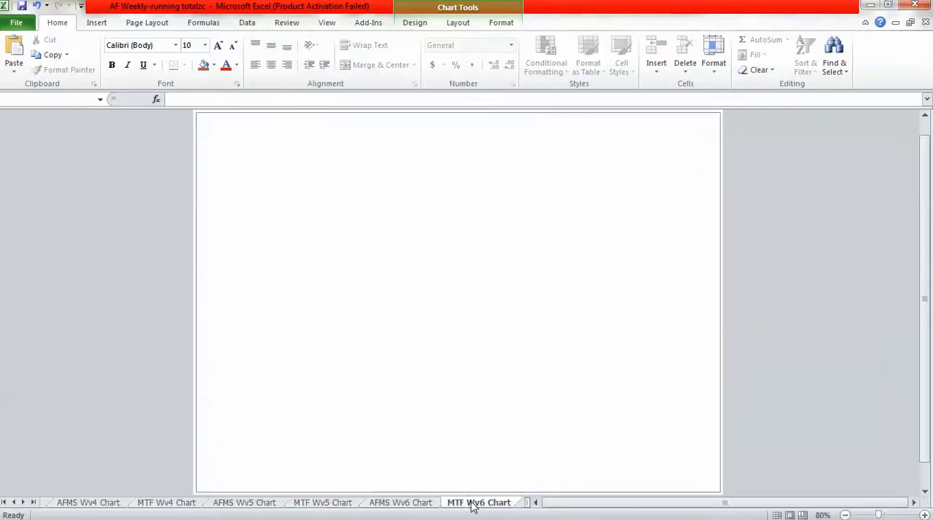
pyautogui.rightClick(399, 357)
pyautogui.click(428, 157)
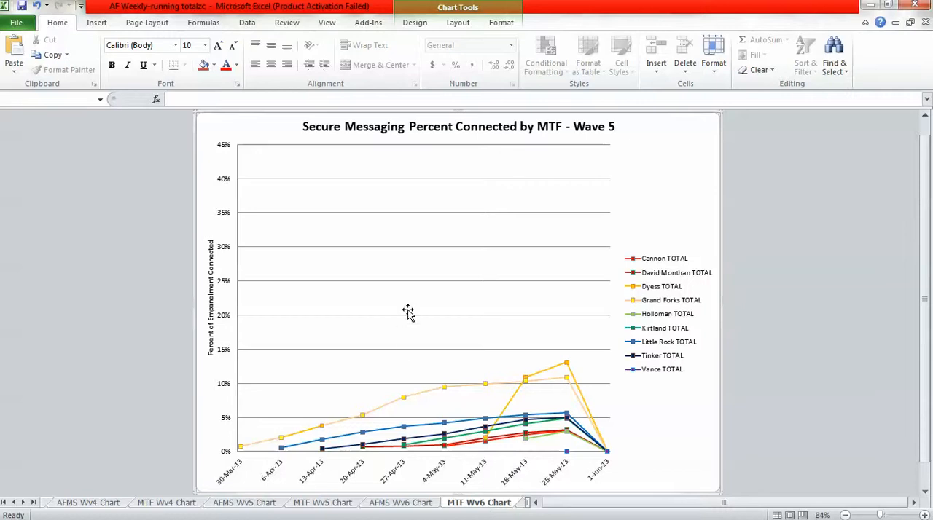
# Change the pasted MTF chart's horizontal axis label range to ='Connected Percents'!$BR$3:$BS$3 and apply it.
pyautogui.rightClick(413, 288)
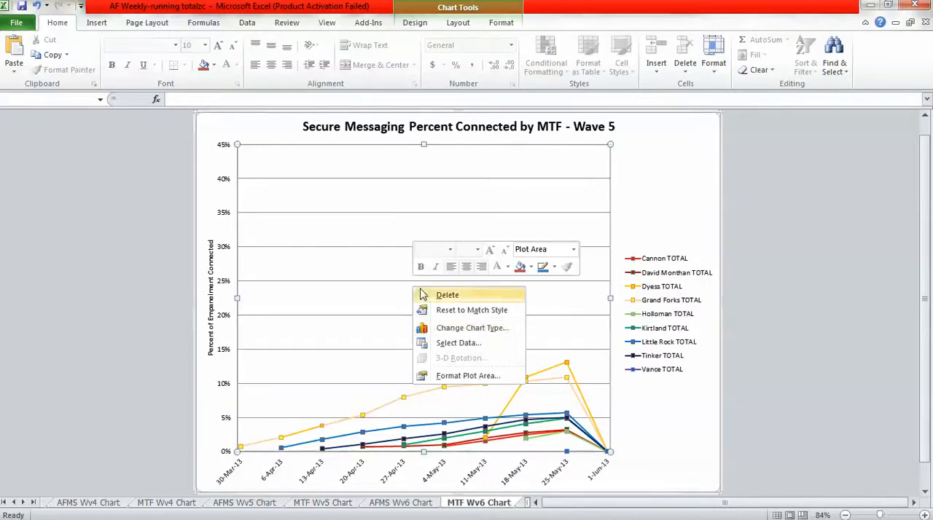
pyautogui.click(467, 343)
pyautogui.click(309, 250)
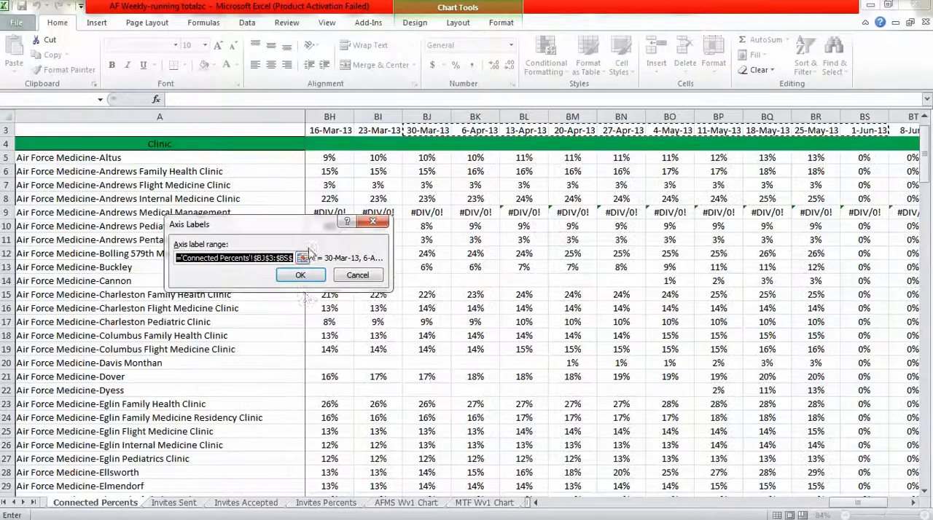
pyautogui.click(266, 258)
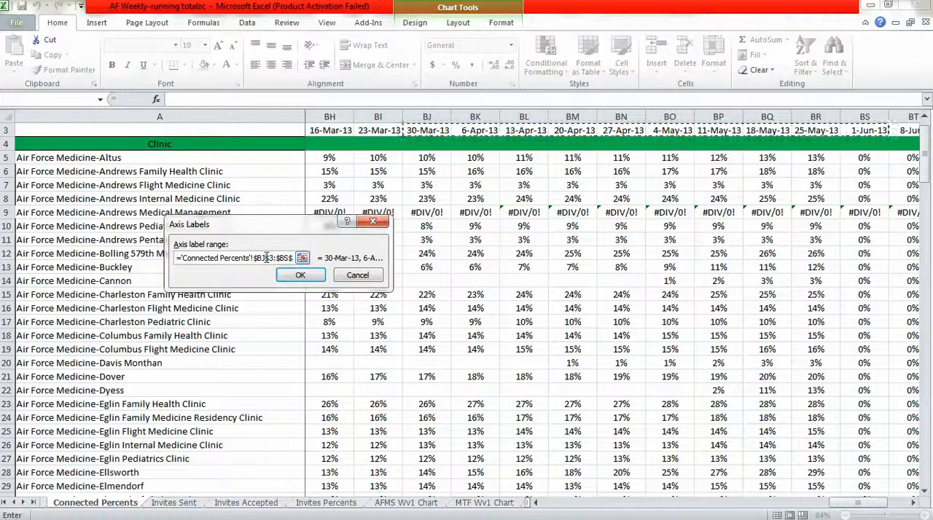
pyautogui.press('BackSpace')
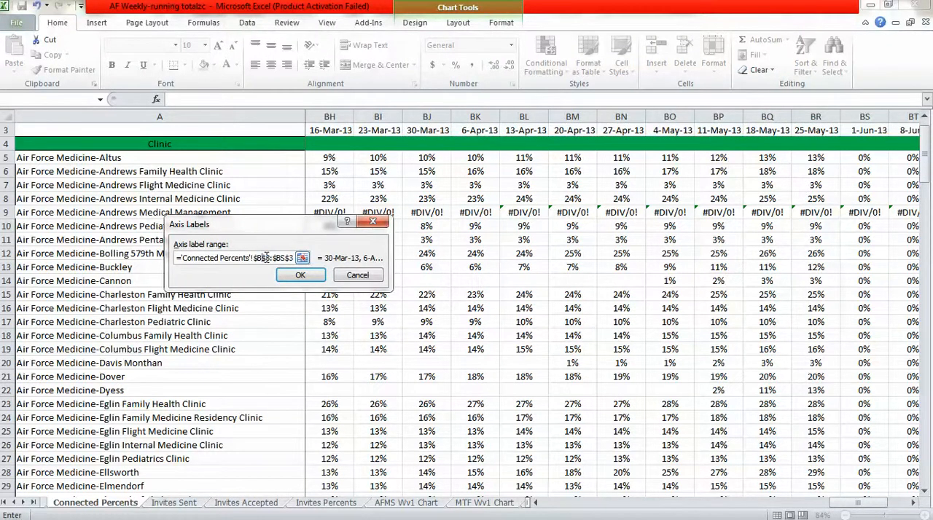
pyautogui.write('r')
pyautogui.click(296, 275)
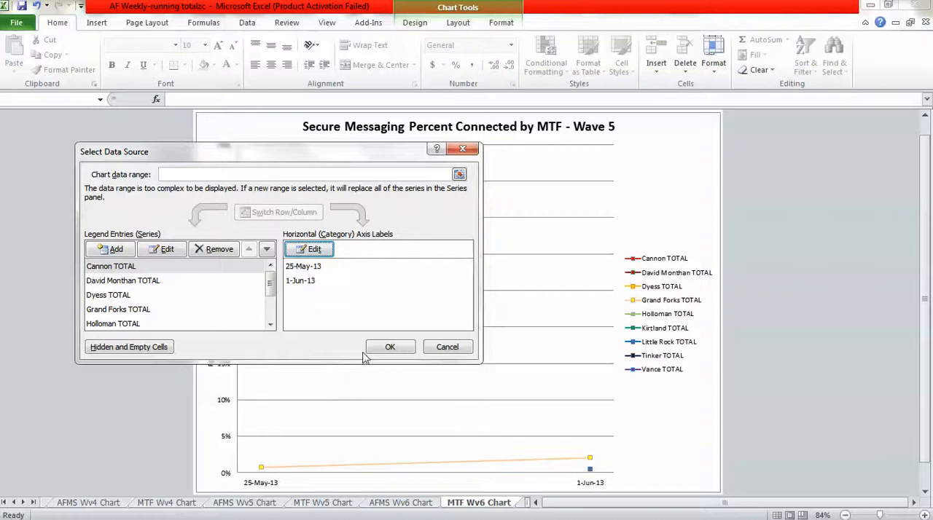
pyautogui.click(389, 347)
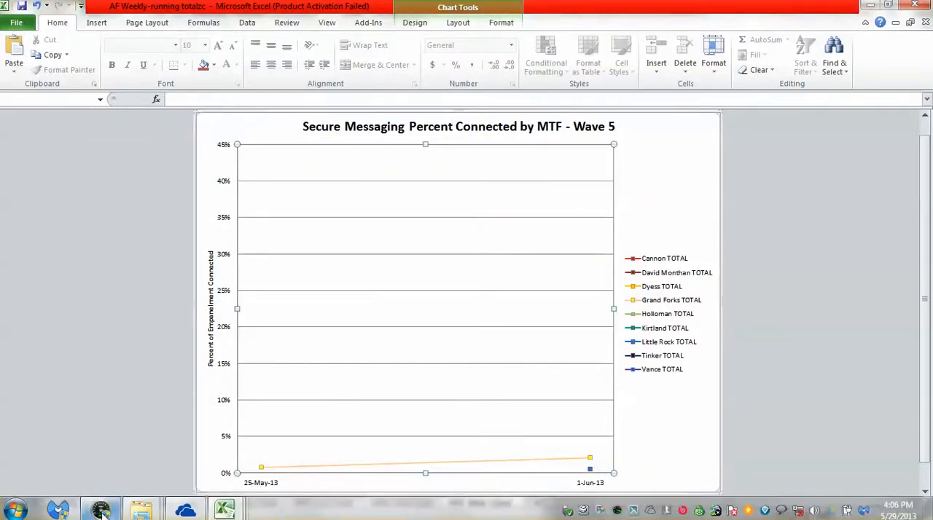
# Switch to the AF MTF MiCare Site Activity and Meeting Tracking Dashboard workbook and review the Wave 6 MTF names.
pyautogui.moveTo(151, 513)
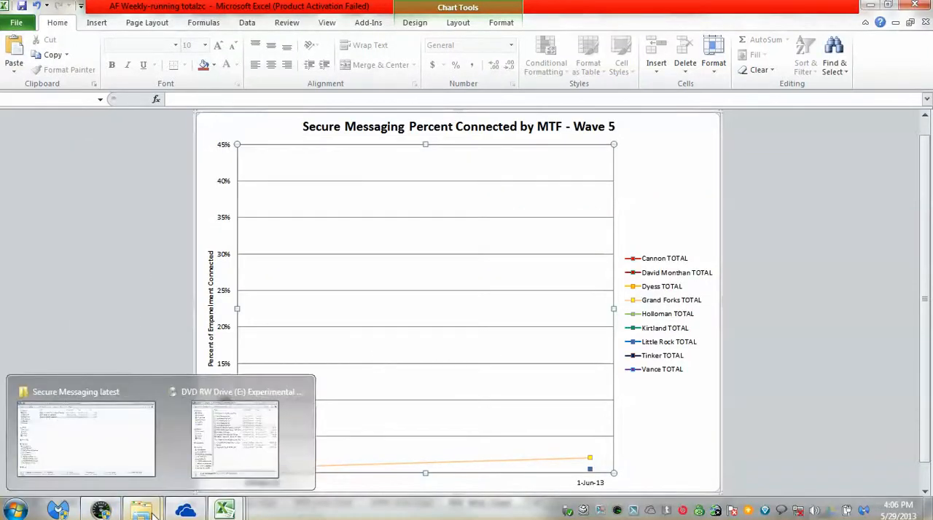
pyautogui.moveTo(232, 510)
pyautogui.click(236, 468)
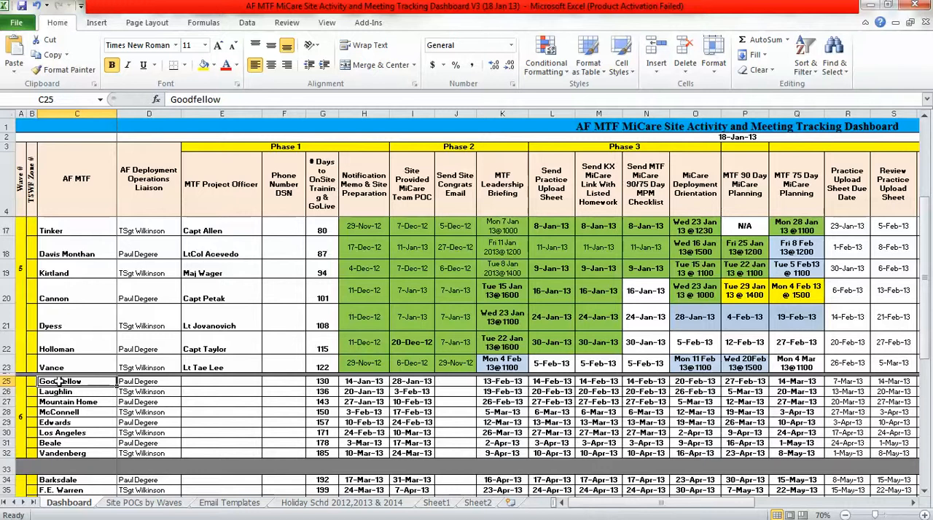
pyautogui.moveTo(66, 383); pyautogui.dragTo(80, 453)
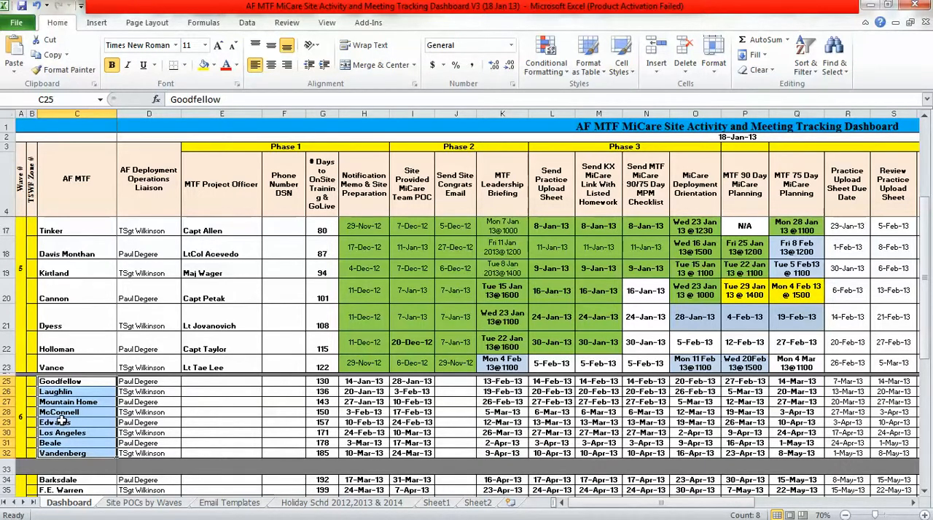
# Sort only the Wave 6 MTF names in C25:C32 from A to Z by values, without expanding the selection.
pyautogui.click(86, 382)
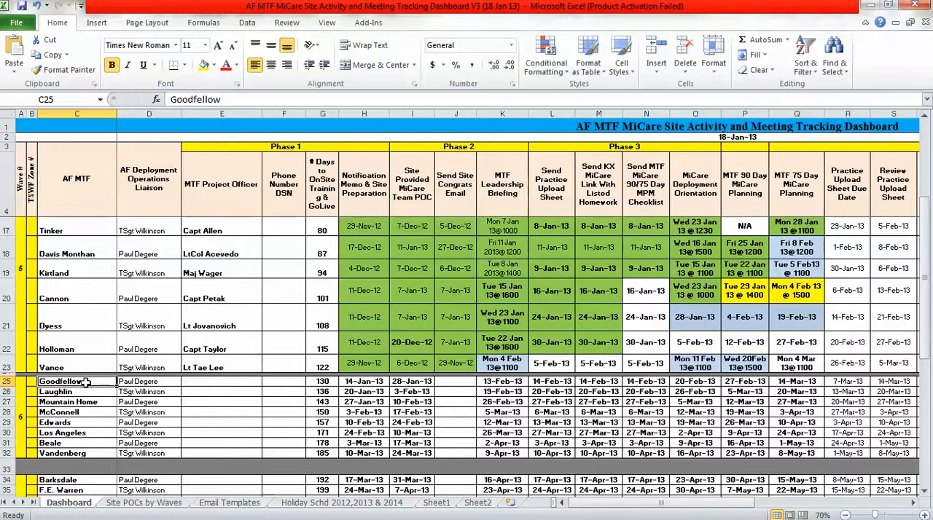
pyautogui.moveTo(86, 382); pyautogui.dragTo(85, 454)
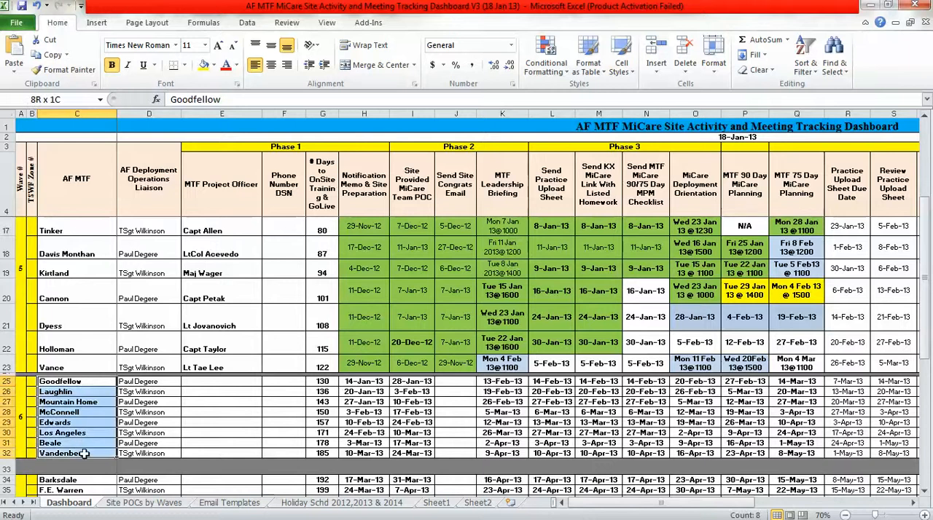
pyautogui.click(247, 24)
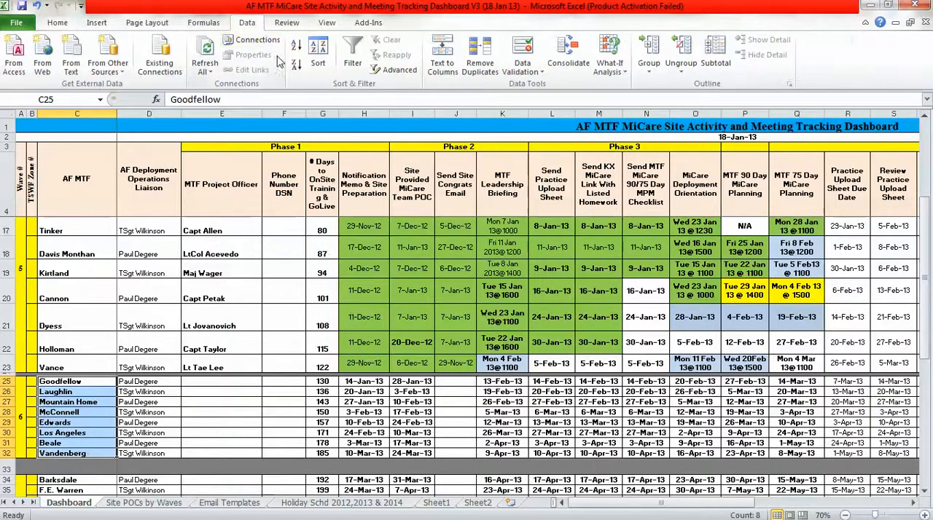
pyautogui.click(318, 59)
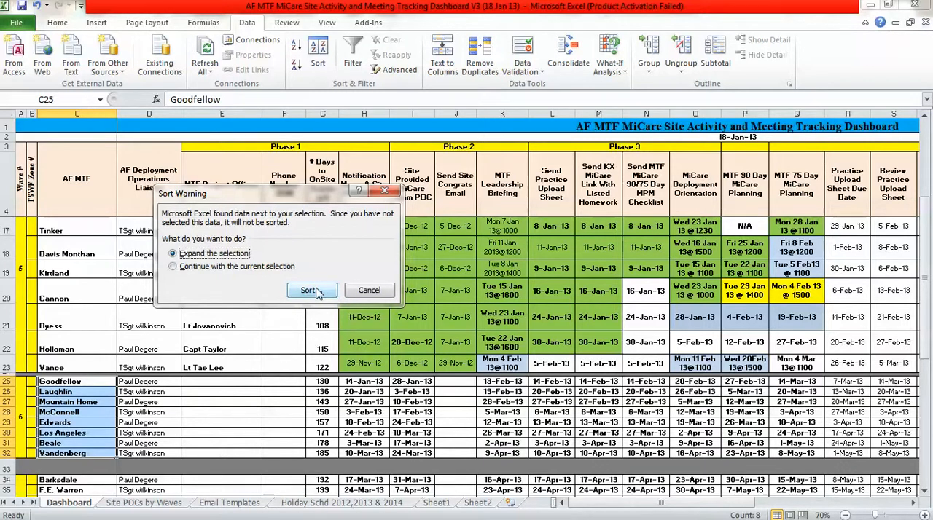
pyautogui.click(206, 266)
pyautogui.click(310, 291)
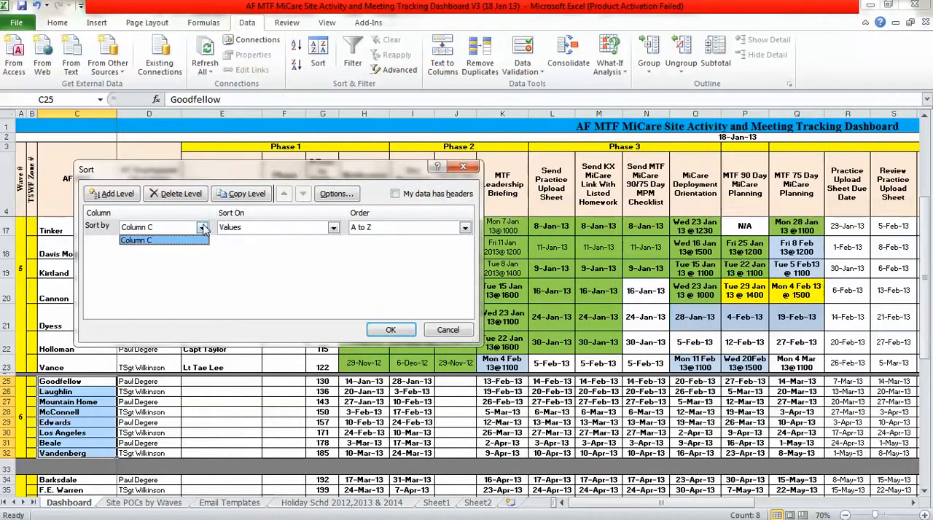
pyautogui.click(386, 332)
pyautogui.click(386, 333)
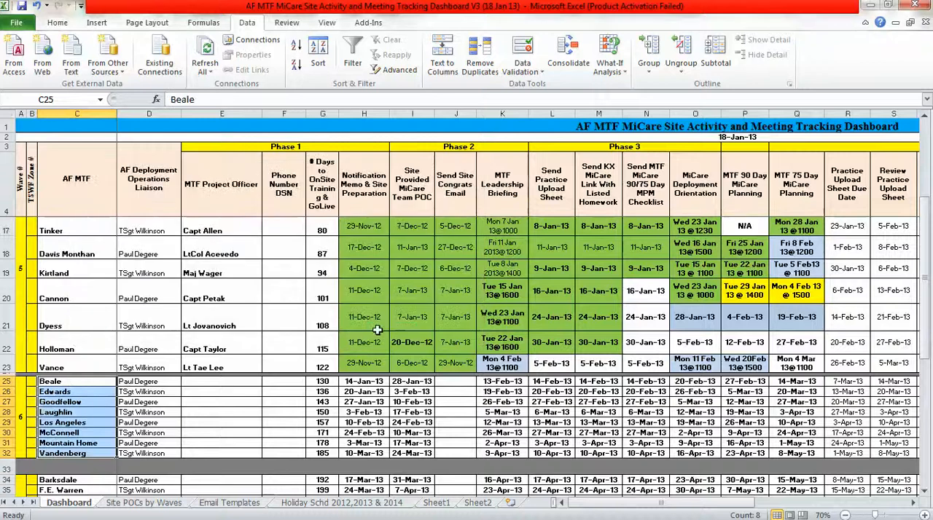
# Close the AF MTF MiCare dashboard workbook without saving its changes and return to the AF Weekly-running workbook.
pyautogui.click(55, 402)
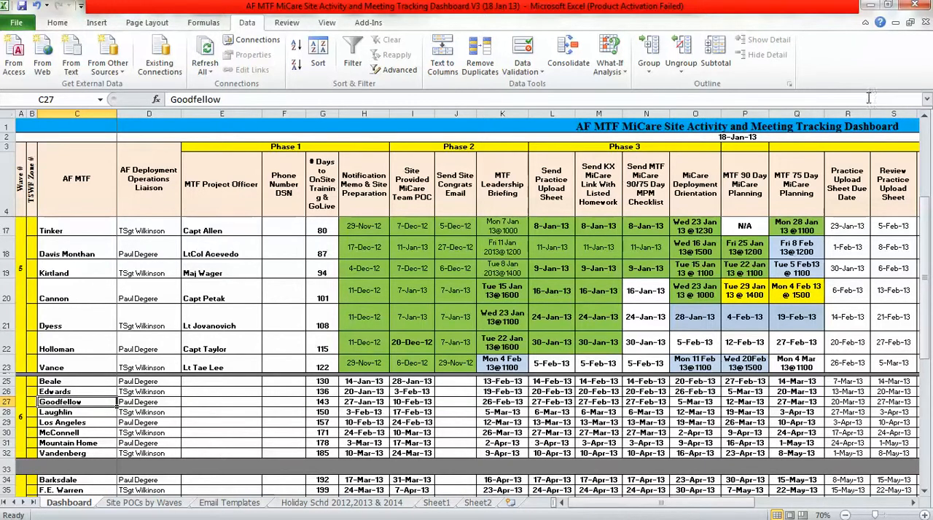
pyautogui.click(914, 5)
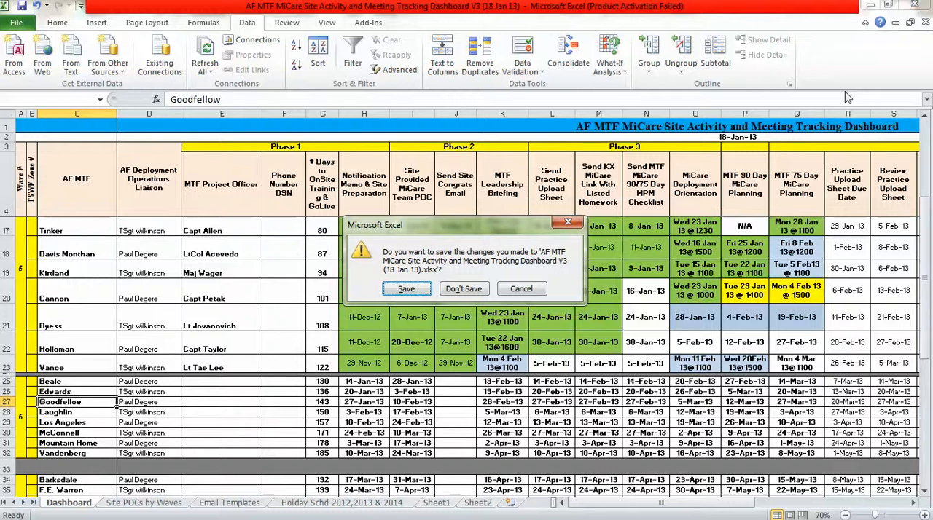
pyautogui.click(455, 289)
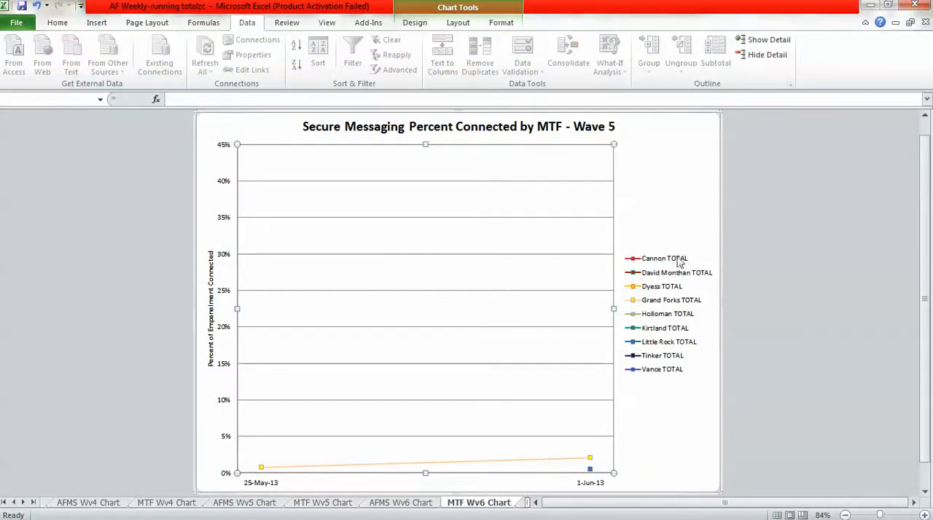
# In the MTF Wv6 chart's data source, rename the Dyess TOTAL series as Goodfellow TOTAL.
pyautogui.click(648, 292)
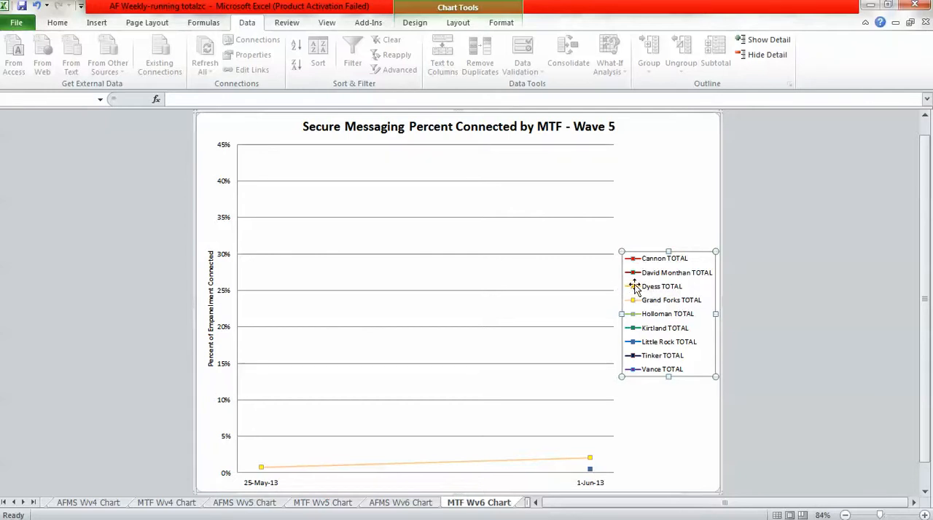
pyautogui.rightClick(342, 273)
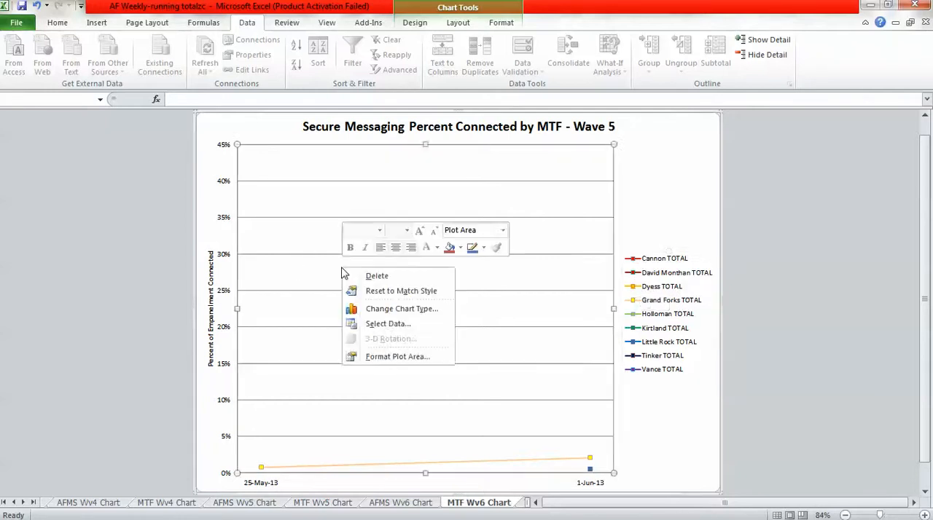
pyautogui.click(387, 323)
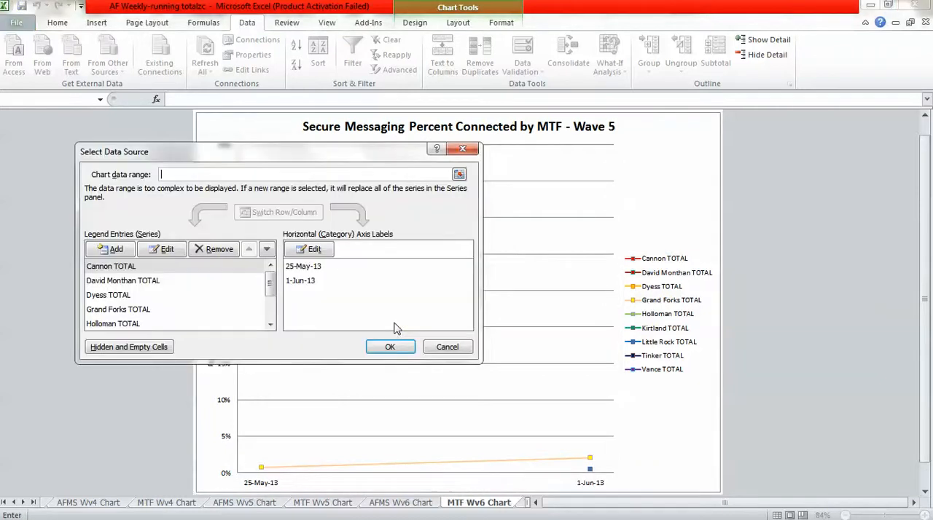
pyautogui.click(118, 297)
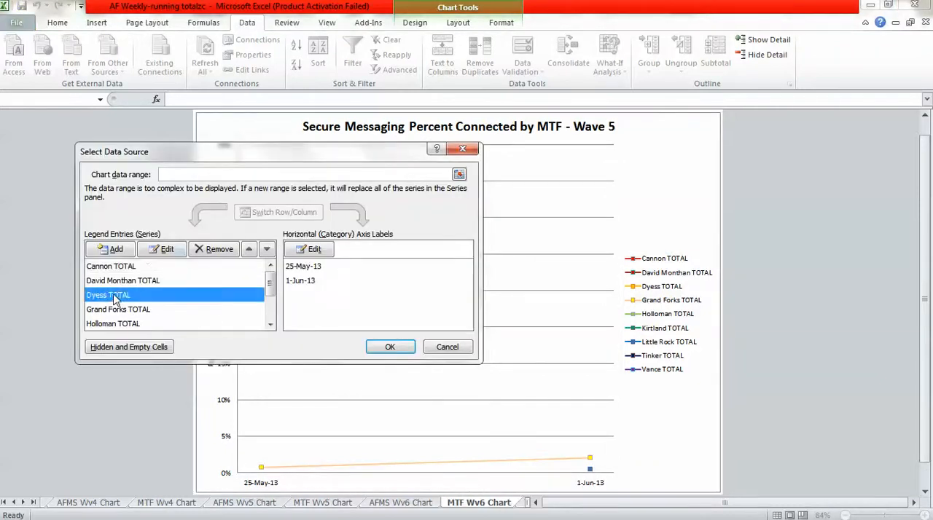
pyautogui.click(160, 249)
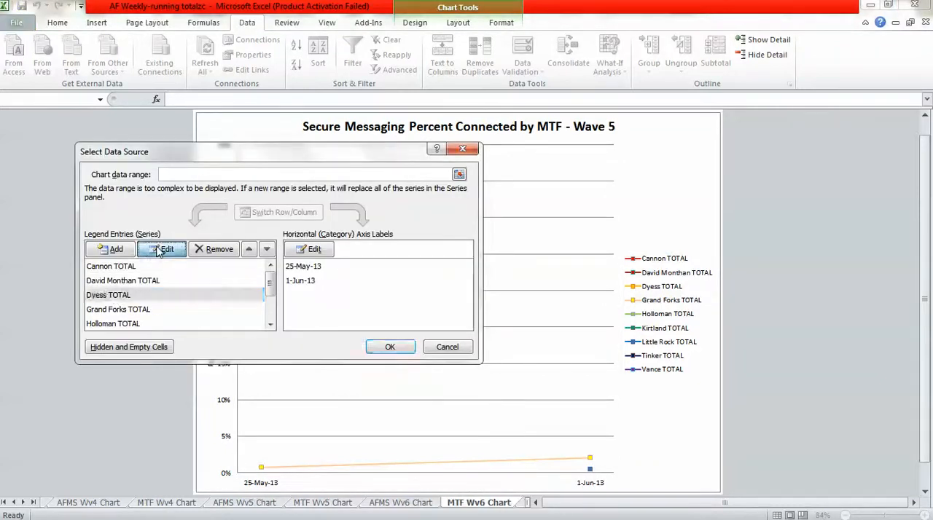
pyautogui.click(186, 245)
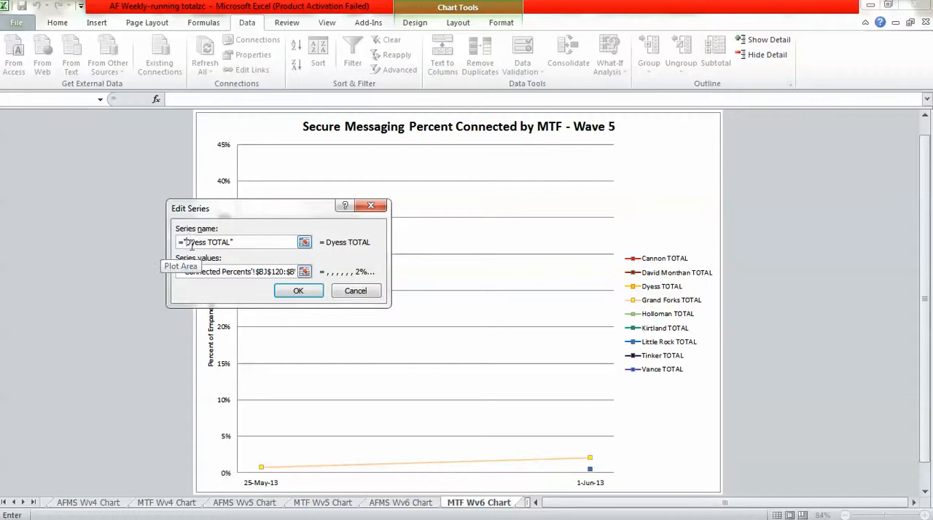
pyautogui.write('Goodfell')
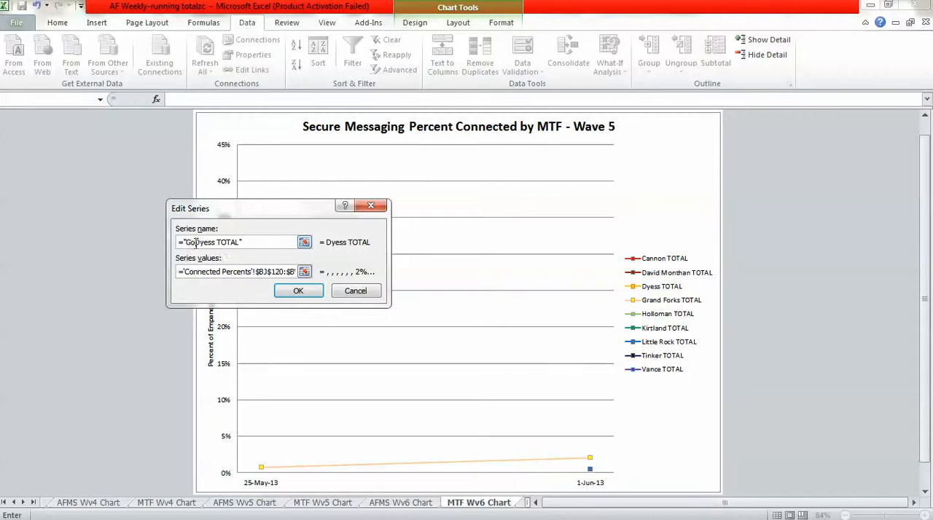
pyautogui.write('ow')
pyautogui.press('Delete')
pyautogui.press('Delete')
pyautogui.press('Delete')
pyautogui.press('Delete')
pyautogui.press('Delete')
# Point the Goodfellow TOTAL series values to row 125 of the Connected Percents sheet, starting at column BR, and apply the edit.
pyautogui.click(256, 272)
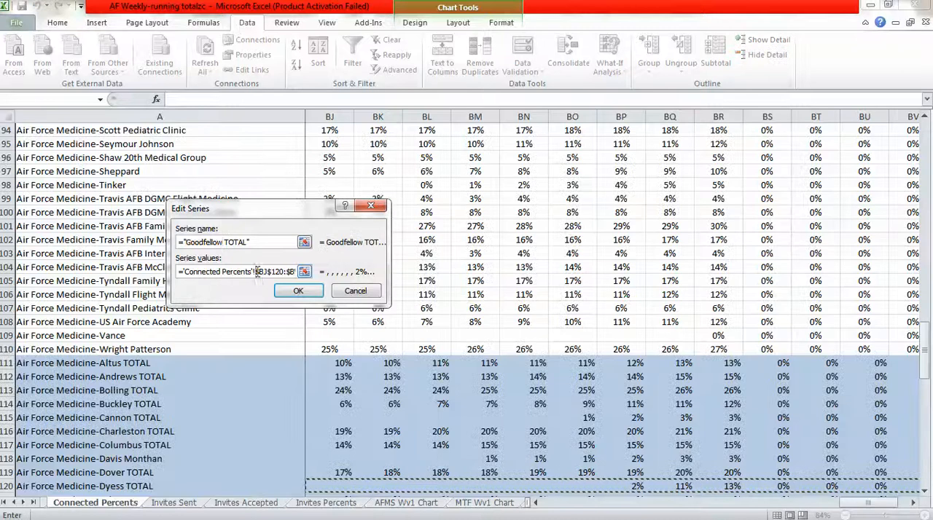
pyautogui.click(925, 490)
pyautogui.moveTo(927, 494); pyautogui.dragTo(927, 494)
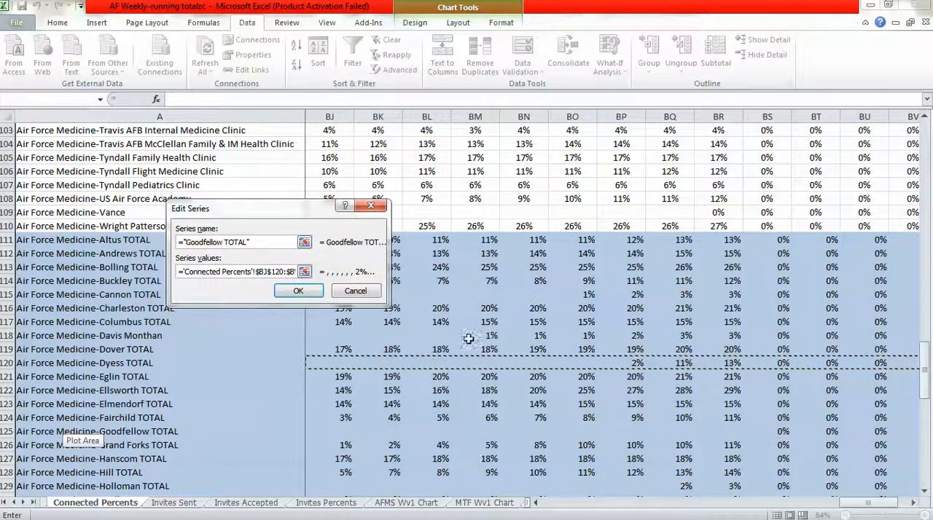
pyautogui.click(266, 272)
pyautogui.write('r')
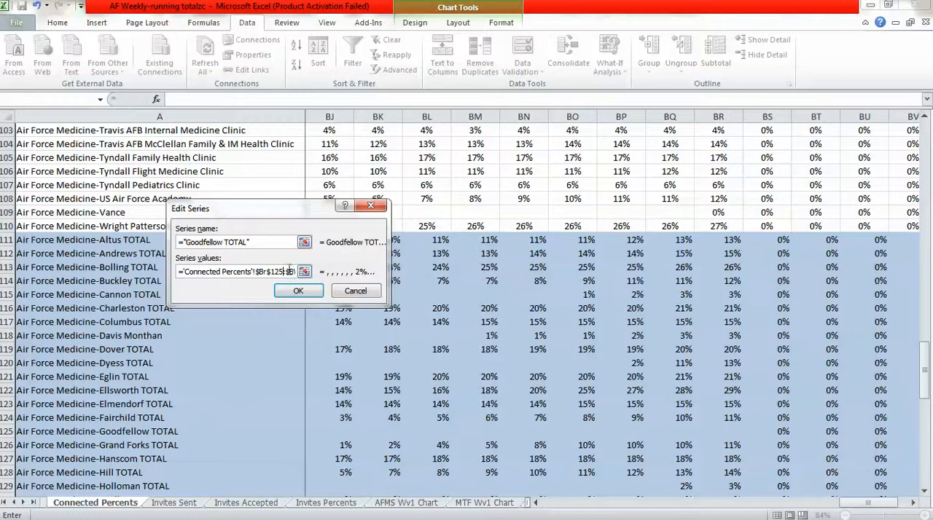
pyautogui.moveTo(287, 274); pyautogui.dragTo(321, 274)
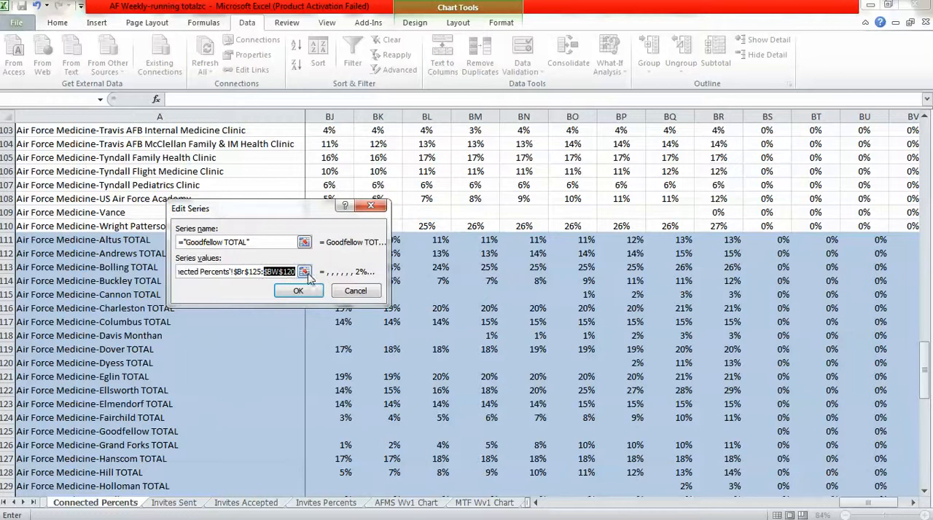
pyautogui.click(290, 271)
pyautogui.press('Delete')
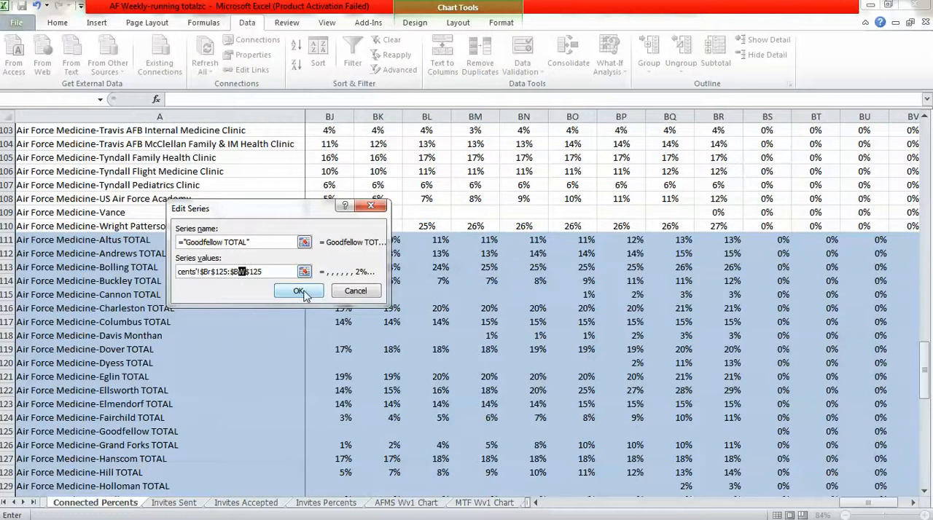
pyautogui.click(300, 290)
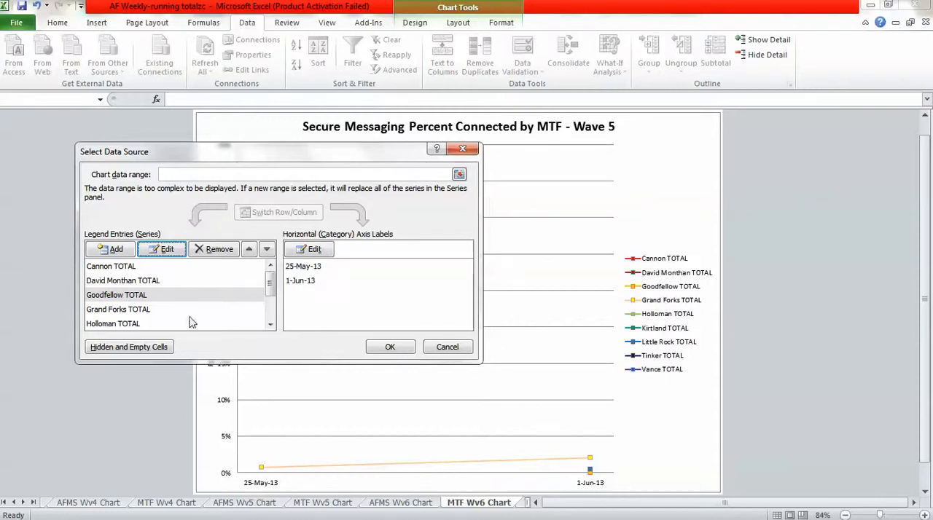
# Remove the David Monthan, Cannon, Grand Forks, Holloman, Kirtland, Little Rock, Tinker and Vance series, and apply the data source.
pyautogui.click(117, 281)
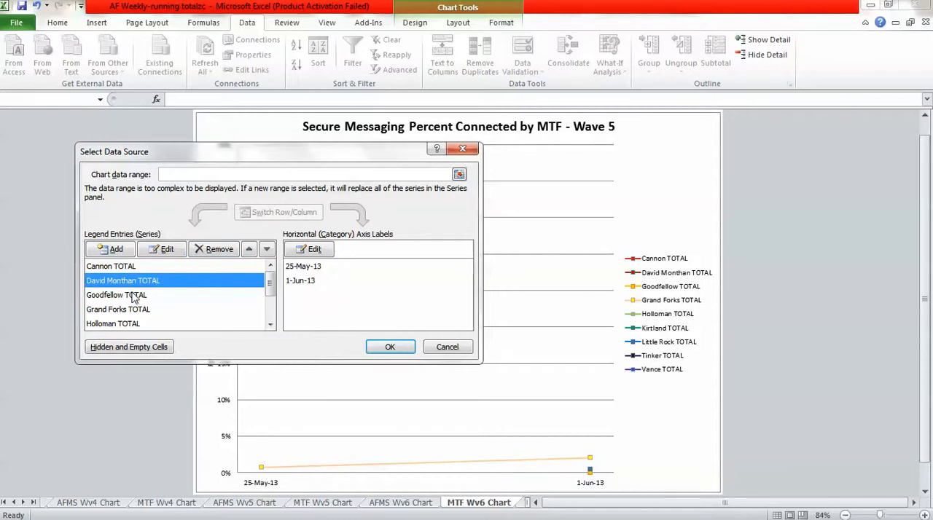
pyautogui.click(134, 298)
pyautogui.click(126, 283)
pyautogui.click(219, 250)
pyautogui.click(124, 269)
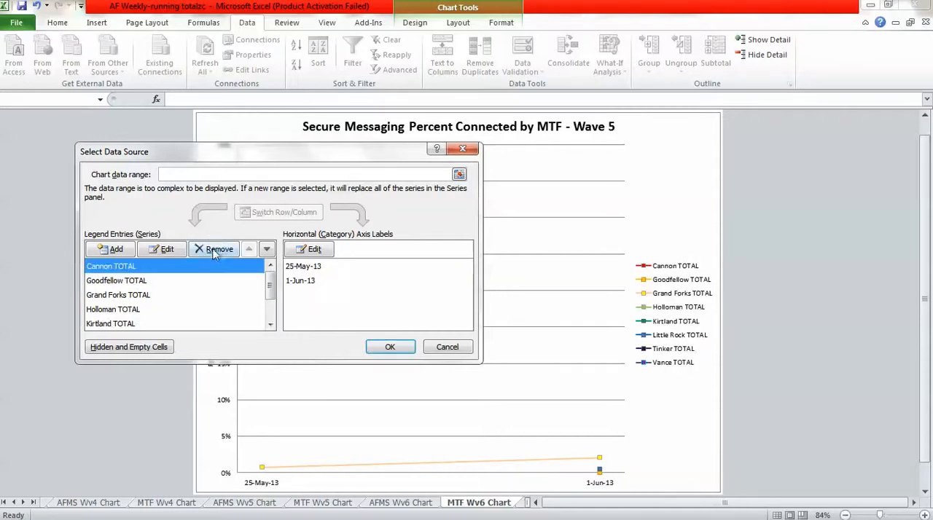
pyautogui.click(214, 250)
pyautogui.click(139, 281)
pyautogui.click(214, 251)
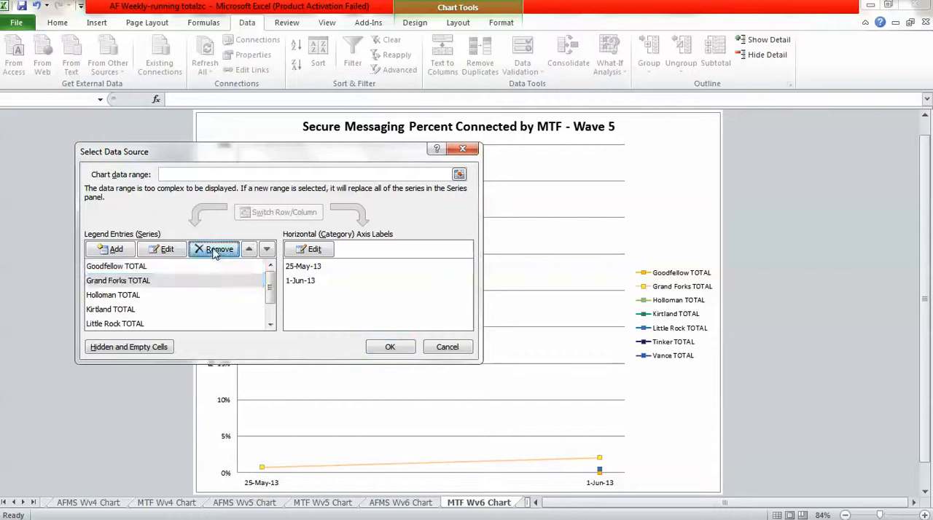
pyautogui.click(124, 281)
pyautogui.click(214, 250)
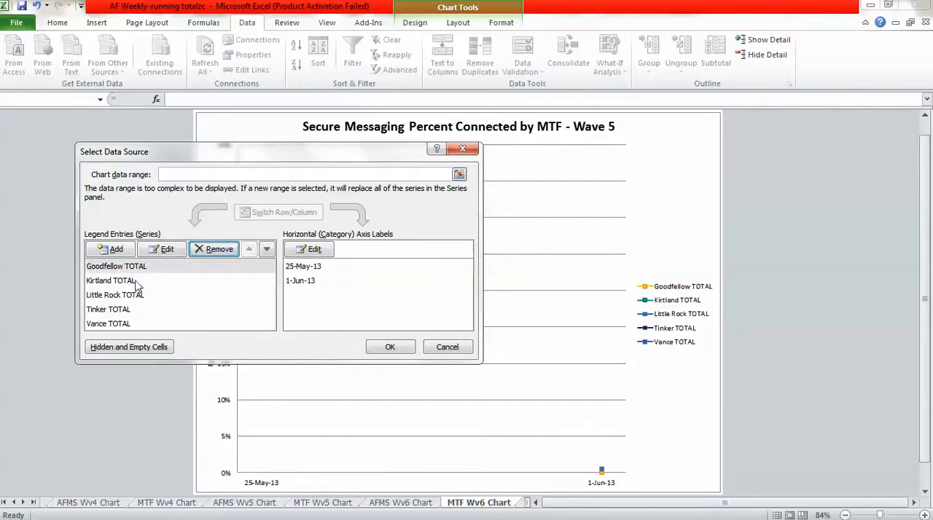
pyautogui.click(135, 283)
pyautogui.click(213, 249)
pyautogui.click(143, 281)
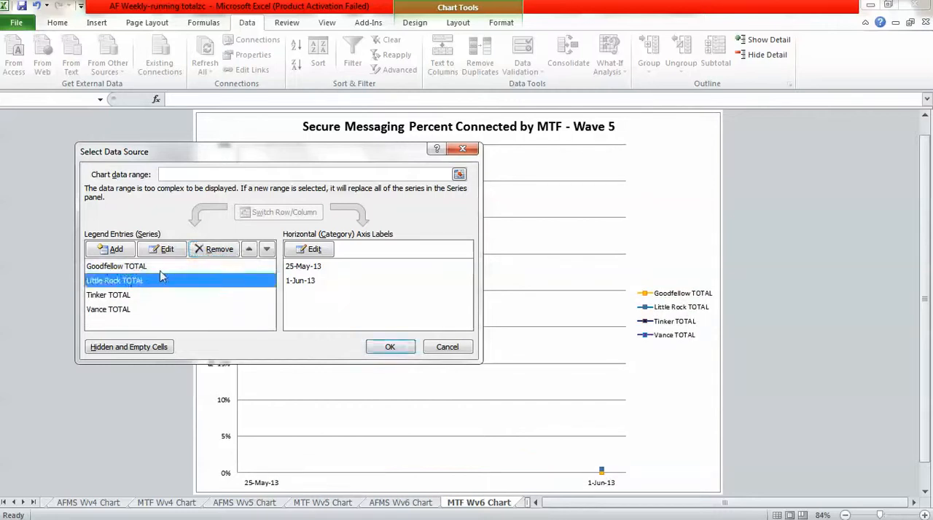
pyautogui.click(213, 250)
pyautogui.click(132, 282)
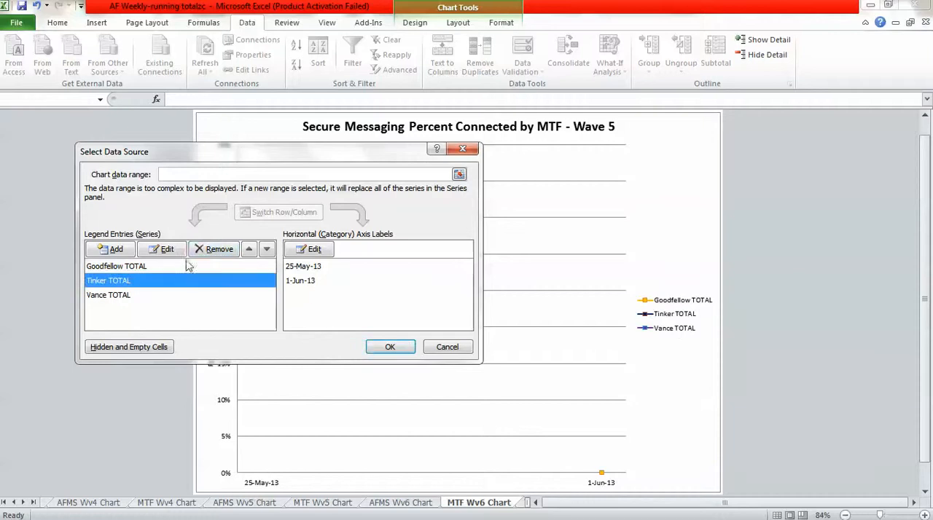
pyautogui.click(214, 250)
pyautogui.click(119, 281)
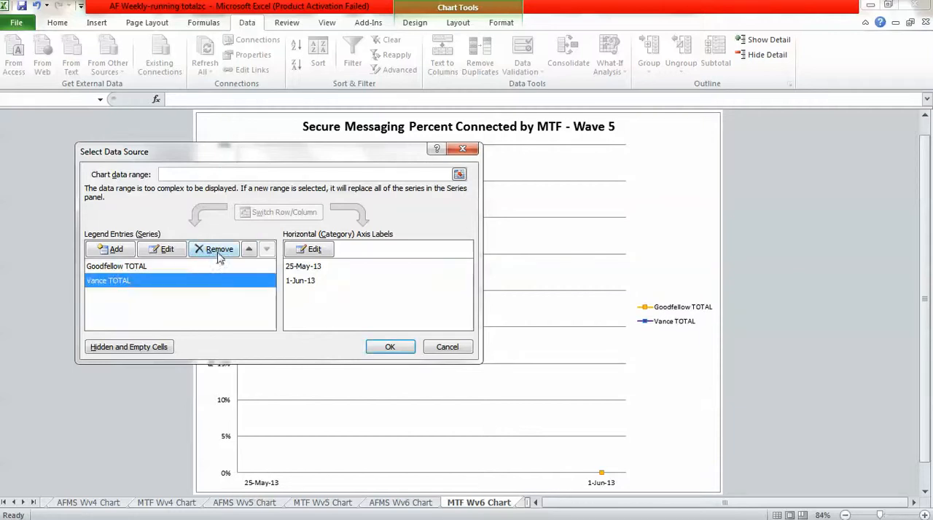
pyautogui.click(218, 252)
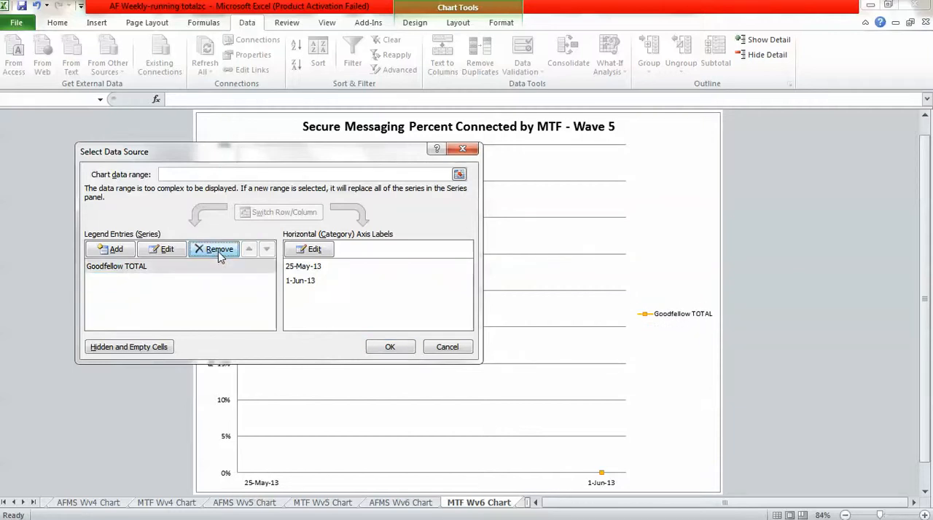
pyautogui.click(391, 348)
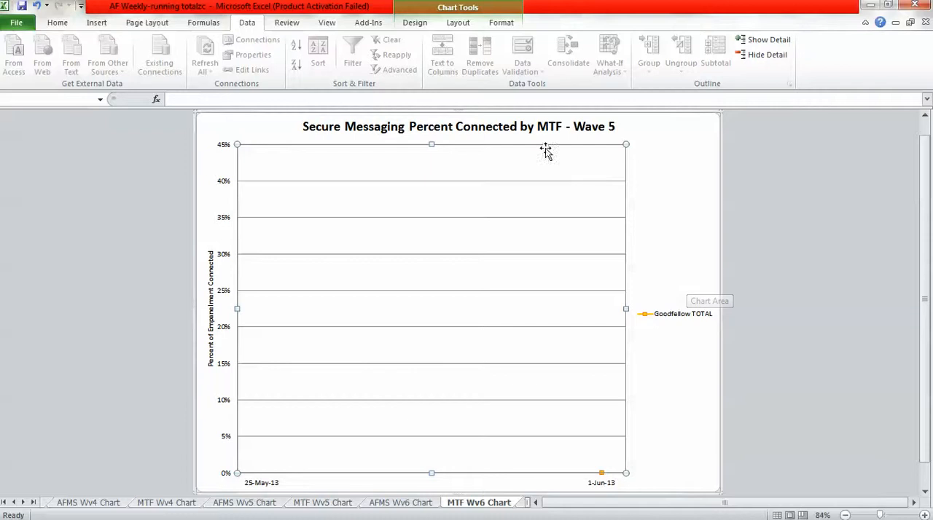
# Change the chart title to Secure Messaging Percent Connected by MTF - Wave 6.
pyautogui.click(607, 128)
pyautogui.doubleClick(610, 128)
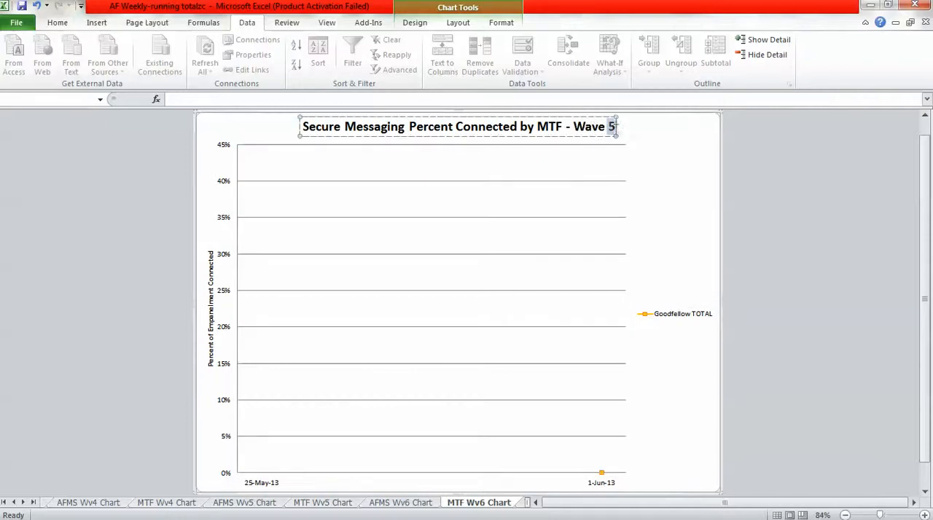
pyautogui.write('6')
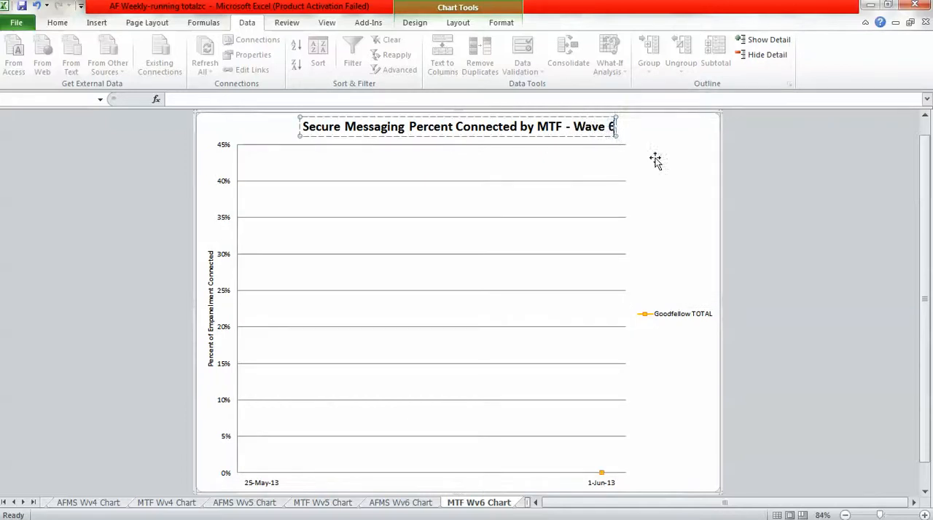
pyautogui.click(774, 255)
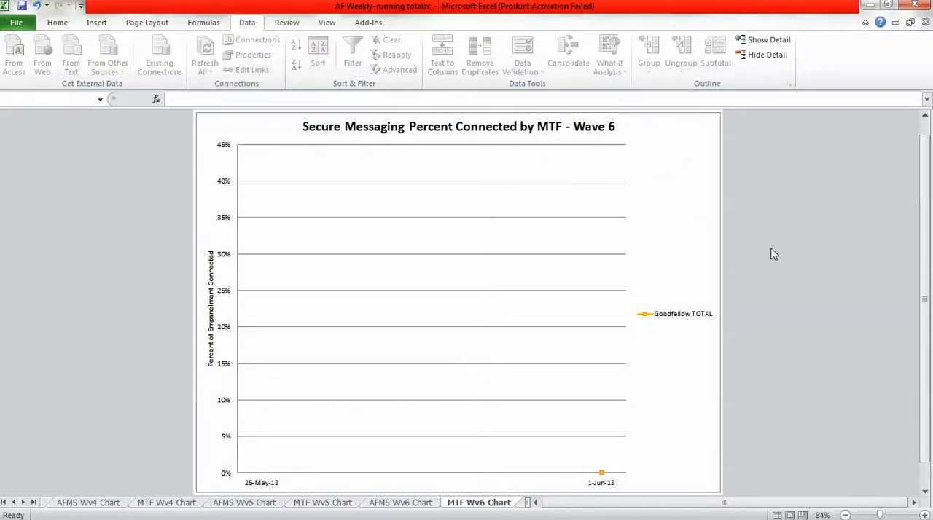
pyautogui.click(845, 515)
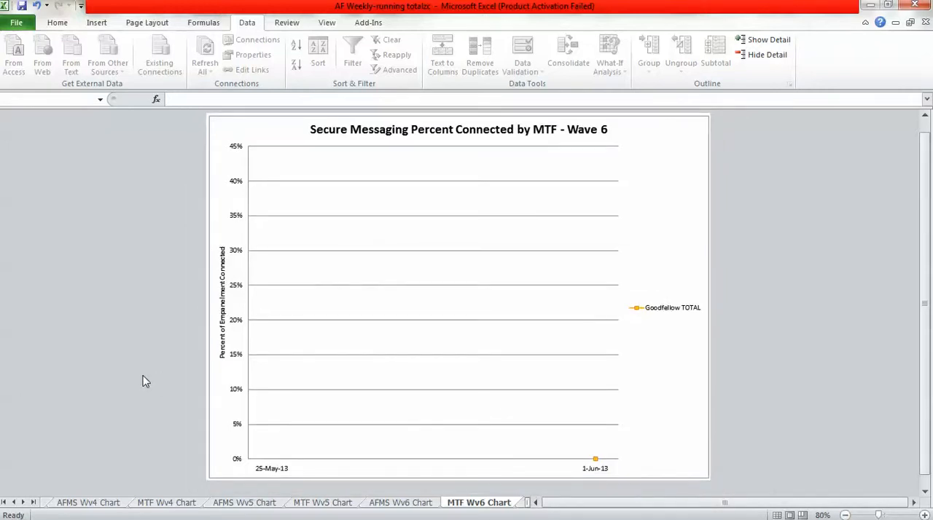
# Save the AF Weekly-running totalzc workbook and close Empanelment Comparisons without saving its changes.
pyautogui.click(22, 6)
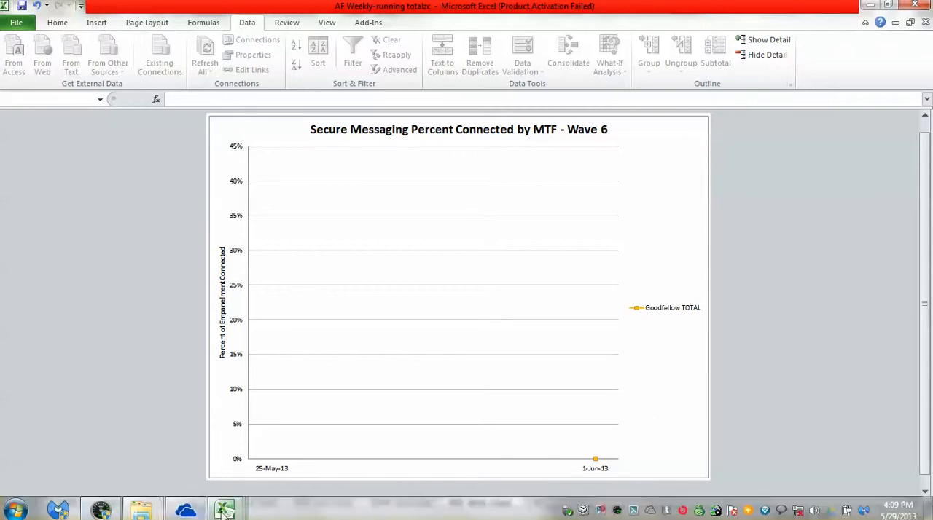
pyautogui.moveTo(224, 508)
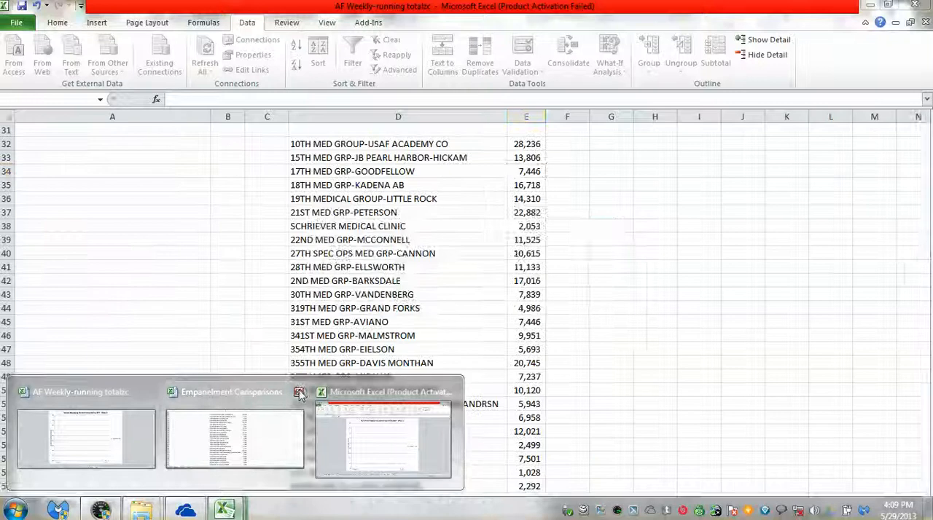
pyautogui.click(298, 393)
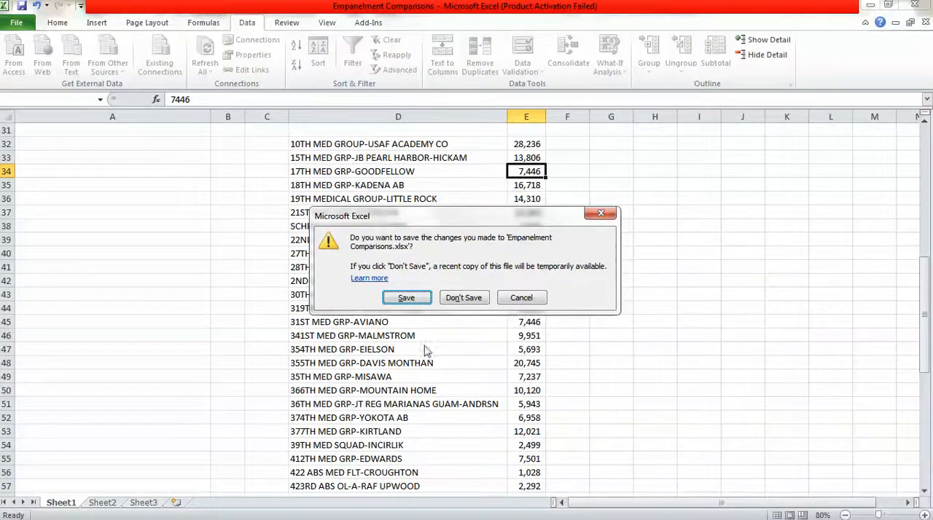
pyautogui.click(457, 296)
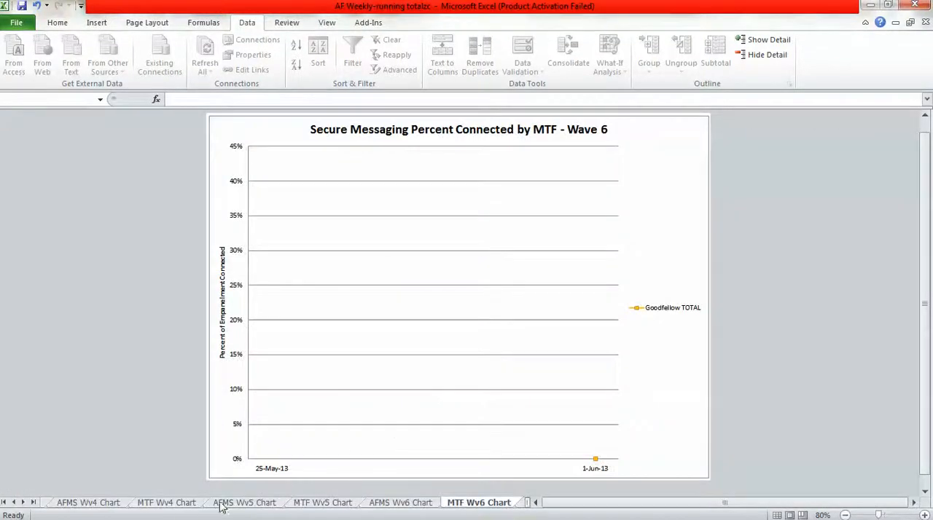
# Open the AF MTF MiCare Site Activity and Meeting Tracking Dashboard from the Secure Messaging latest folder and check the Wave 6 sites Goodfellow and Laughlin.
pyautogui.moveTo(221, 518)
pyautogui.moveTo(140, 510)
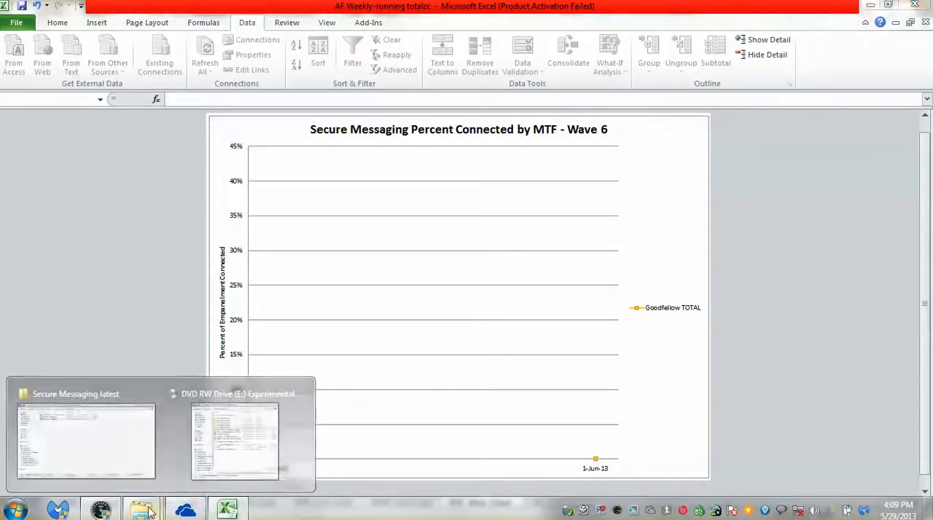
pyautogui.click(133, 452)
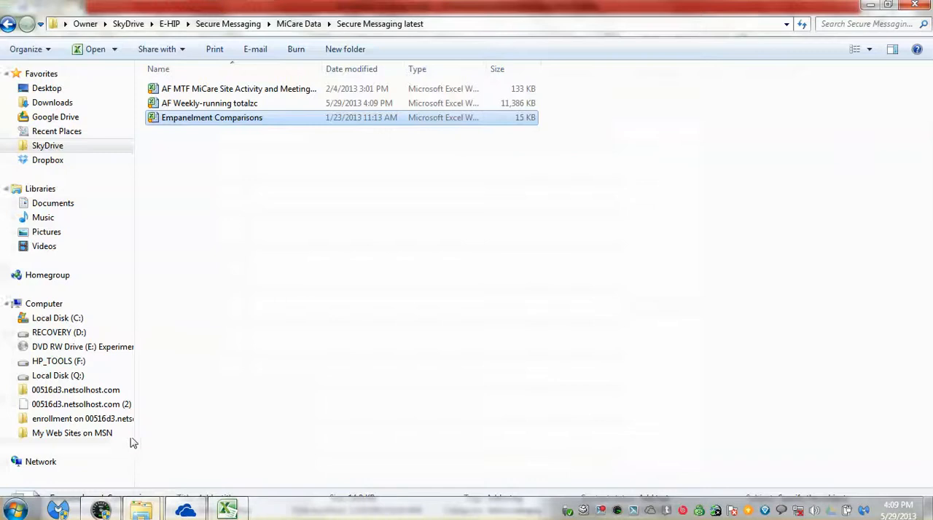
pyautogui.doubleClick(221, 90)
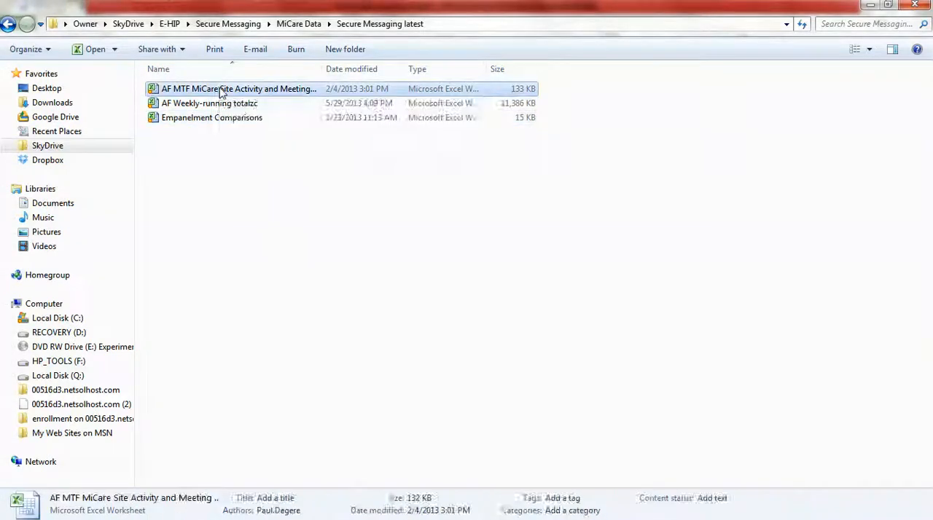
pyautogui.scroll(-7, 520, 380)
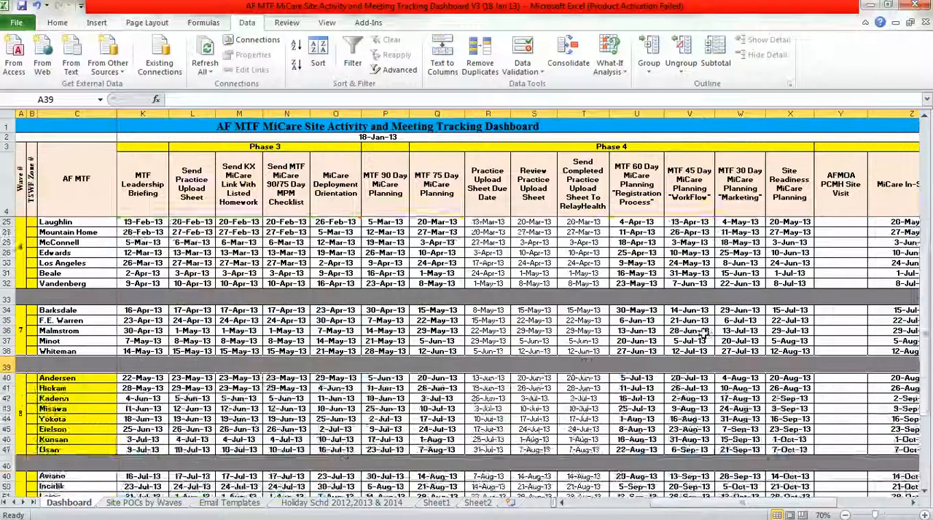
pyautogui.scroll(2, 292, 386)
pyautogui.click(61, 321)
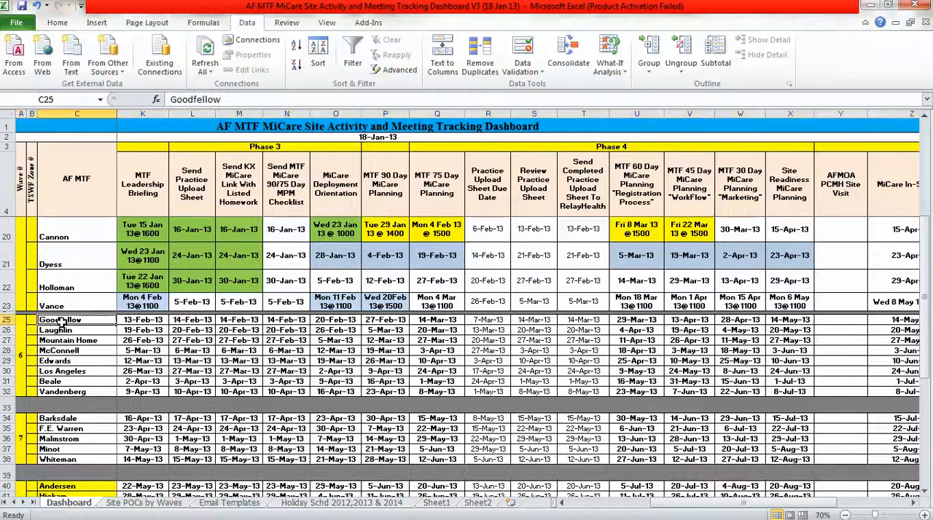
pyautogui.click(54, 330)
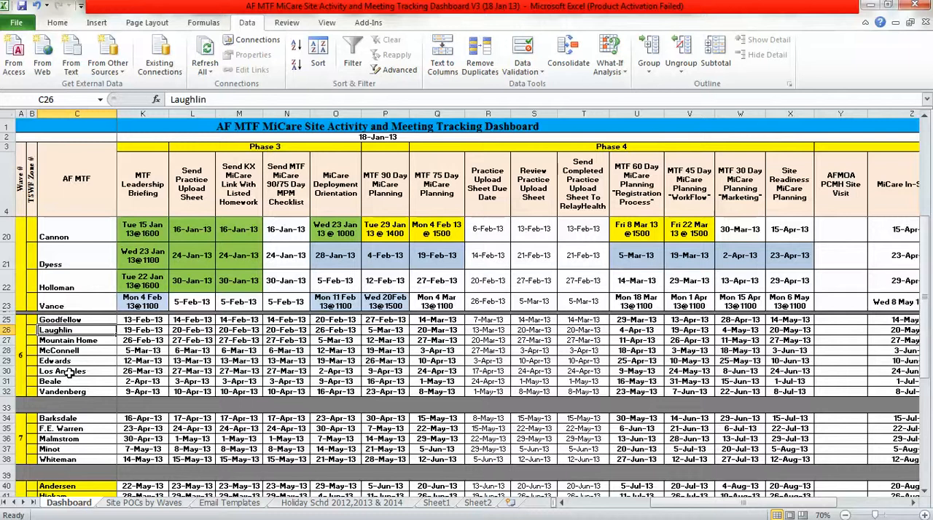
# Close the MiCare tracking dashboard and save the AF Weekly-running totalzc workbook again.
pyautogui.click(915, 6)
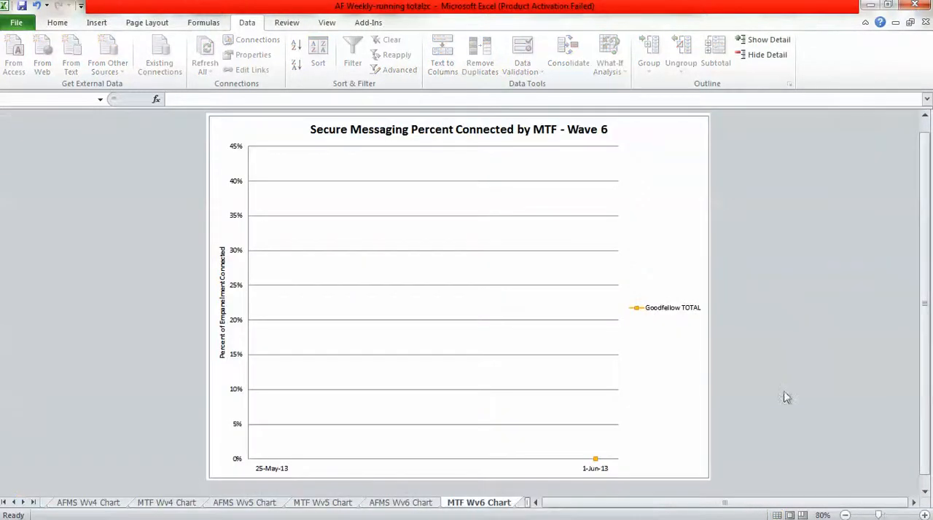
pyautogui.click(21, 6)
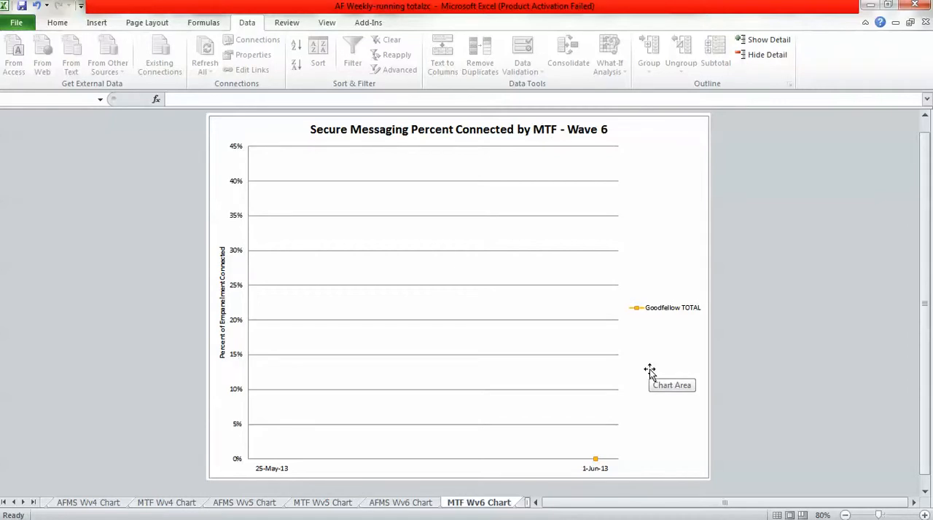
# Review the Goodfellow TOTAL series formatting in the MTF Wv6 chart: marker type, marker fill, line color, marker line style and marker line color.
pyautogui.click(595, 459)
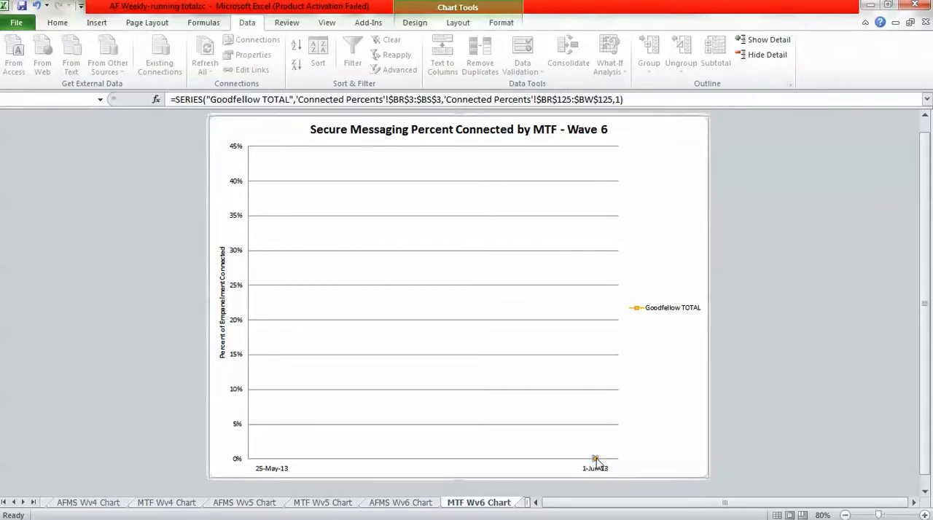
pyautogui.rightClick(596, 461)
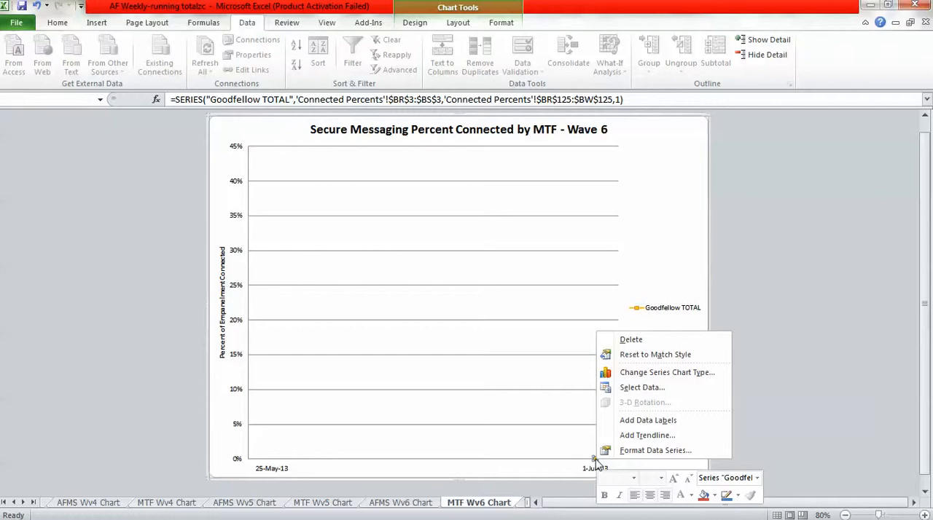
pyautogui.click(652, 450)
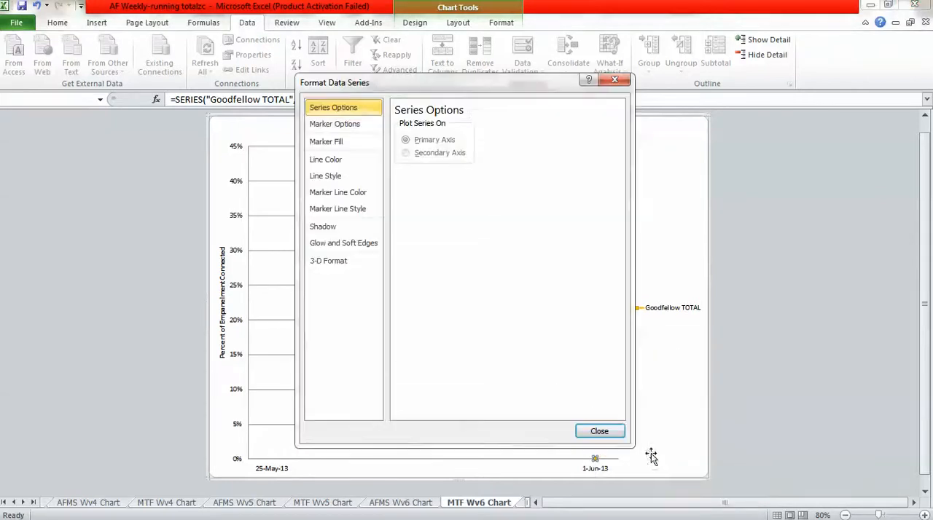
pyautogui.click(338, 126)
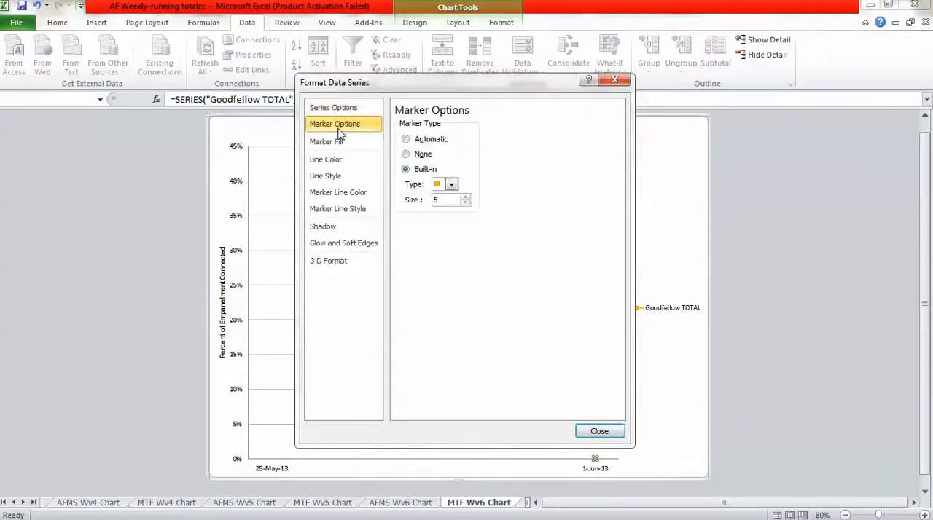
pyautogui.click(453, 186)
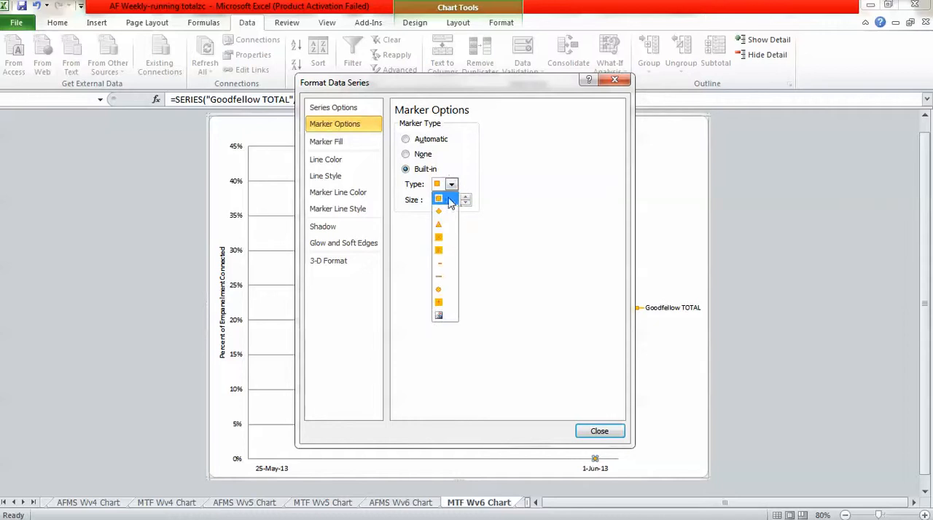
pyautogui.click(506, 220)
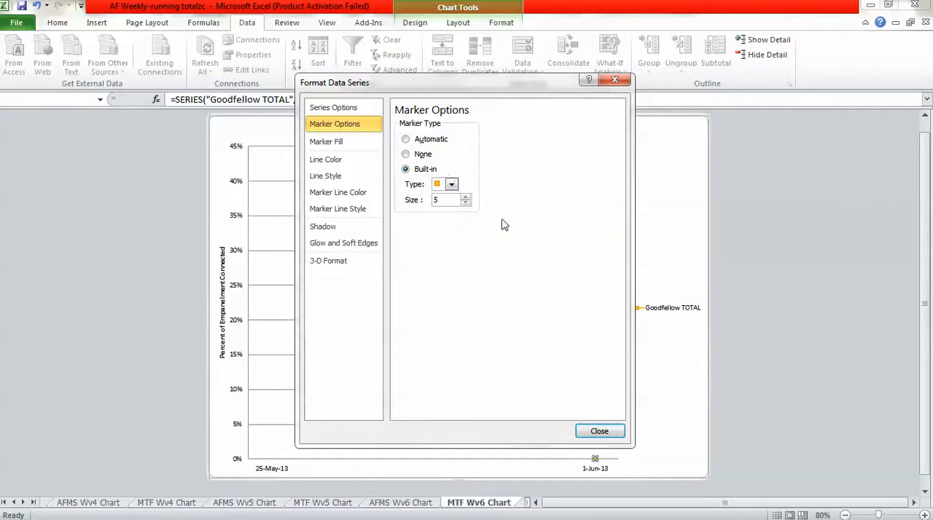
pyautogui.click(336, 141)
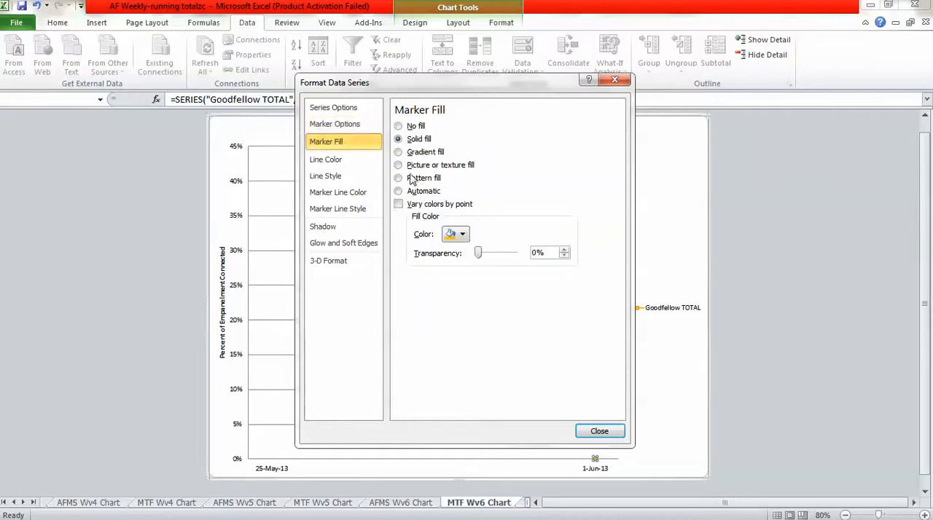
pyautogui.click(325, 159)
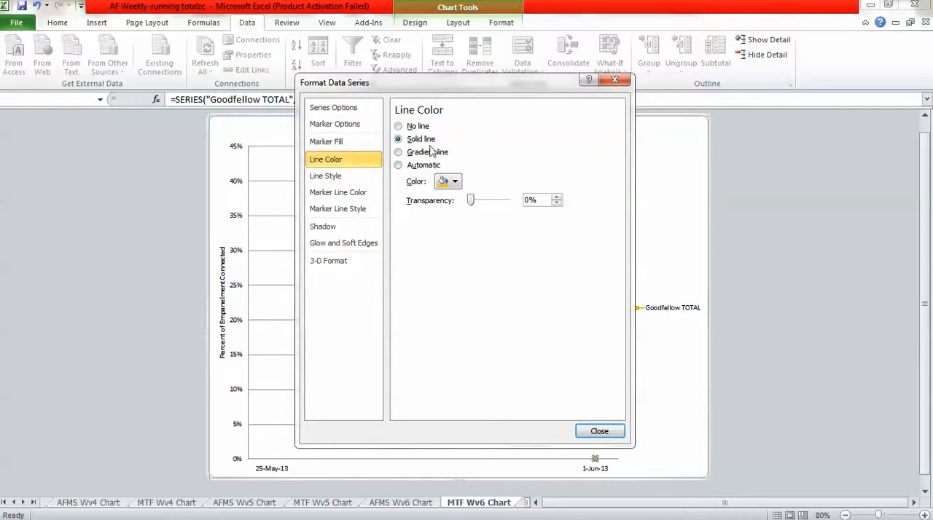
pyautogui.click(345, 210)
pyautogui.click(347, 195)
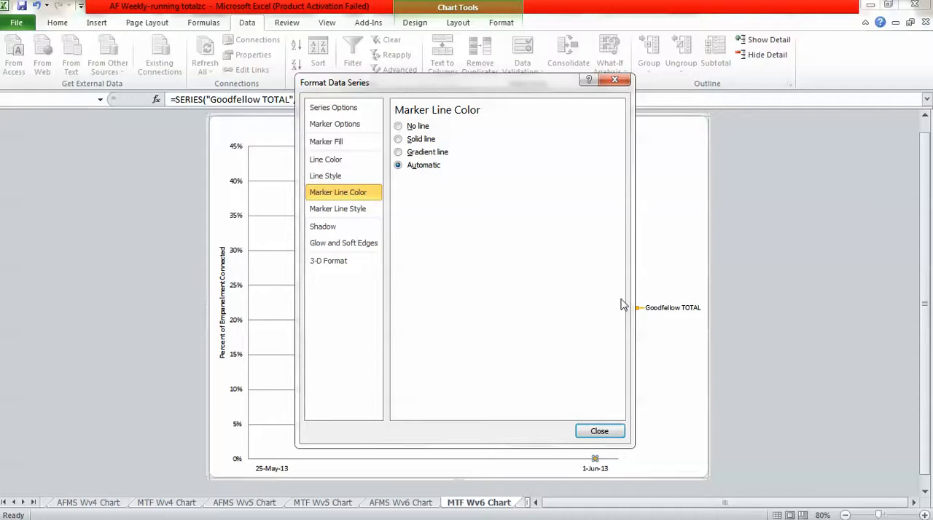
pyautogui.click(614, 432)
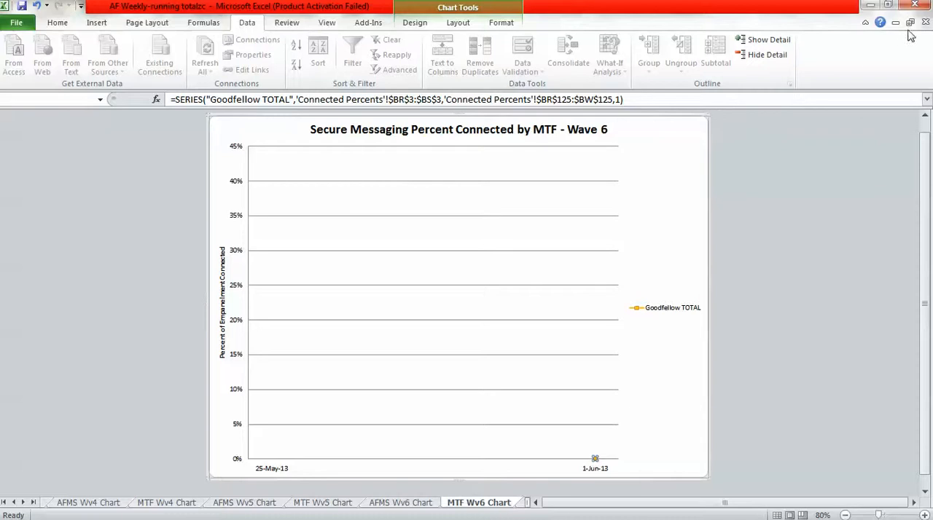
# Close the AF Weekly-running totalzc workbook and select its file in the Secure Messaging latest folder.
pyautogui.click(913, 5)
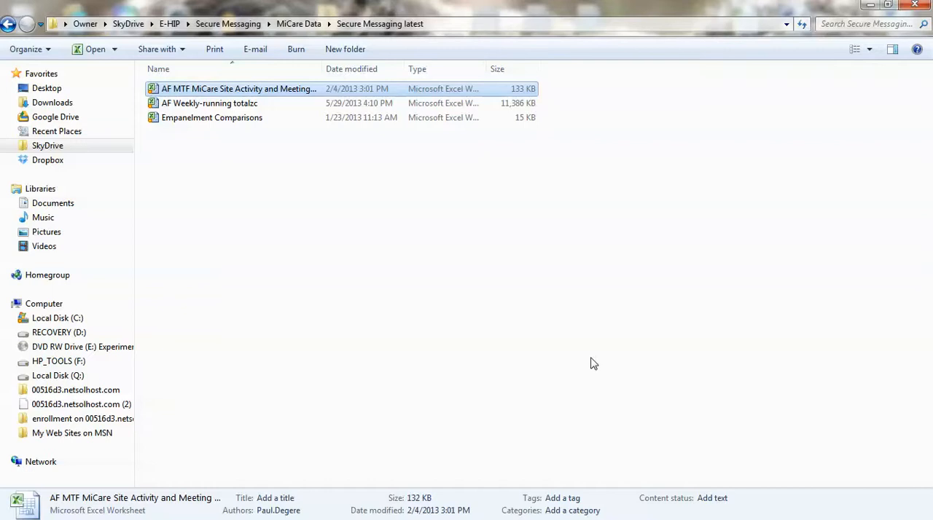
pyautogui.click(339, 121)
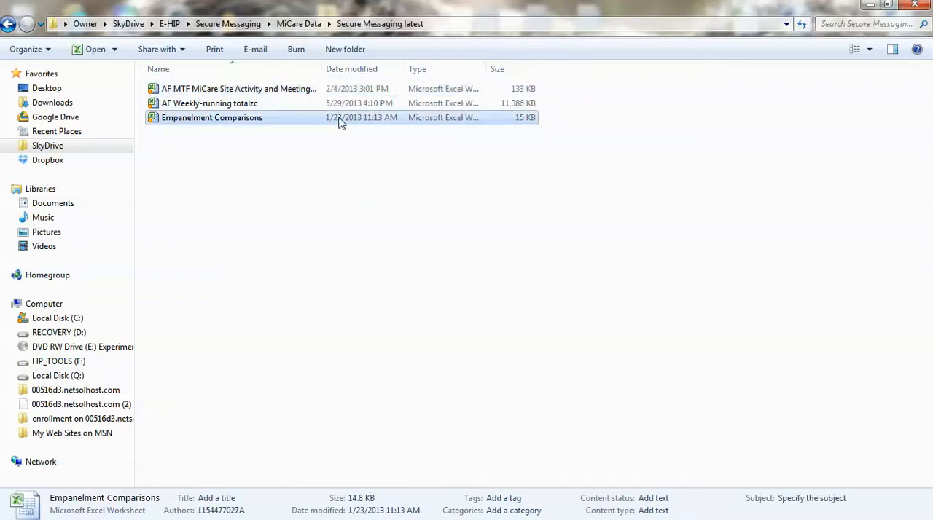
pyautogui.click(244, 104)
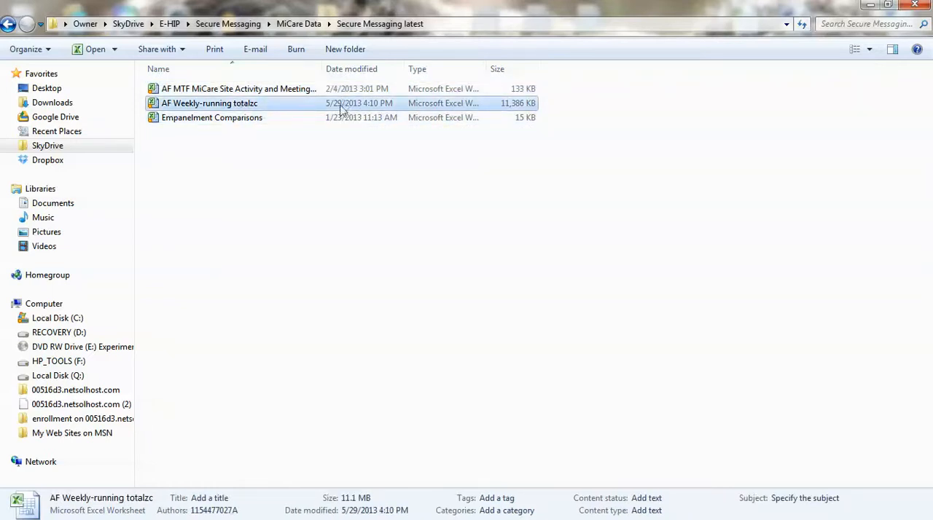